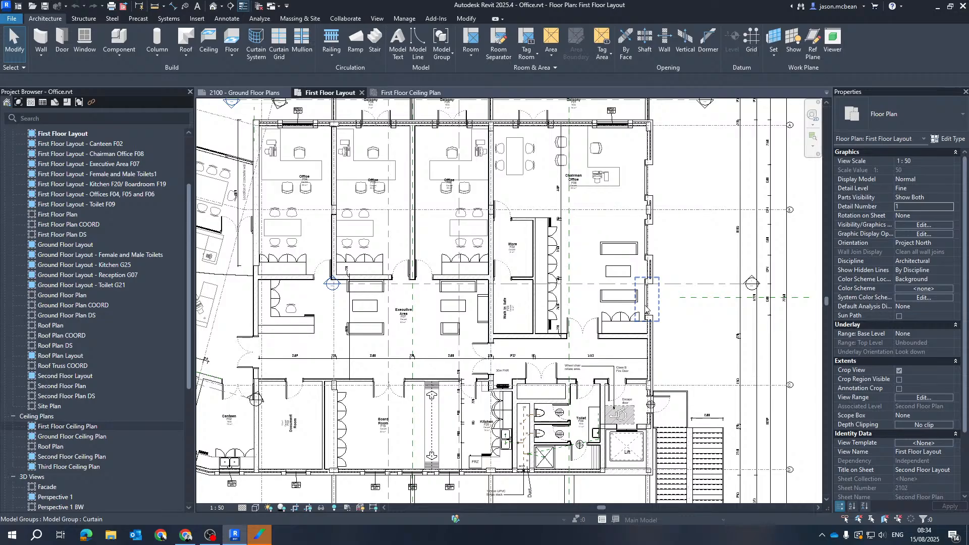
Step: Examine the offices, executive area, board room, kitchen and chairman office in the First Floor Layout plan
{"action": "scroll", "coordinate": [646, 309], "scroll_direction": "down", "scroll_amount": 5}
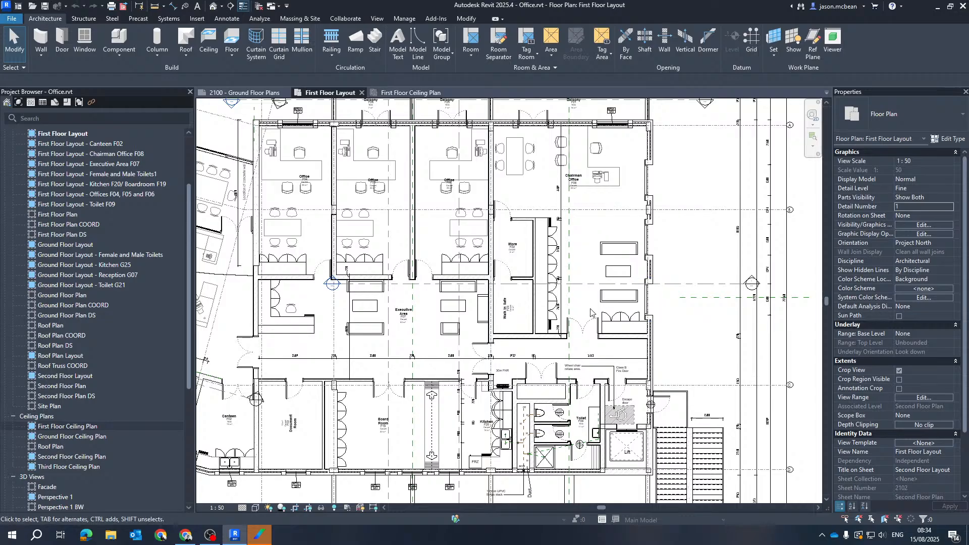
{"action": "middle_click_drag", "start_coordinate": [513, 284], "coordinate": [467, 340]}
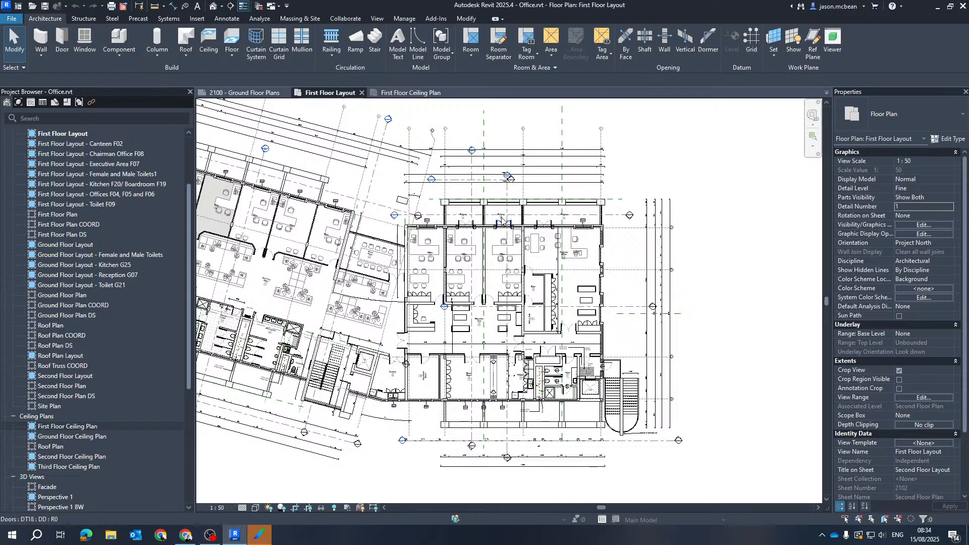
{"action": "scroll", "coordinate": [548, 259], "scroll_direction": "up", "scroll_amount": 3}
{"action": "middle_click_drag", "start_coordinate": [549, 259], "coordinate": [609, 343]}
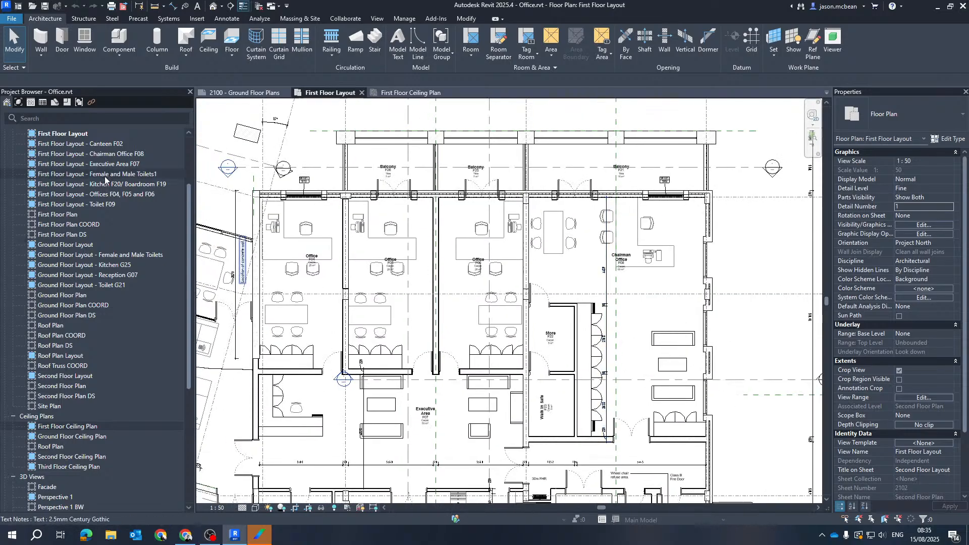
{"action": "scroll", "coordinate": [105, 177], "scroll_direction": "up", "scroll_amount": 3}
{"action": "scroll", "coordinate": [596, 245], "scroll_direction": "down", "scroll_amount": 2}
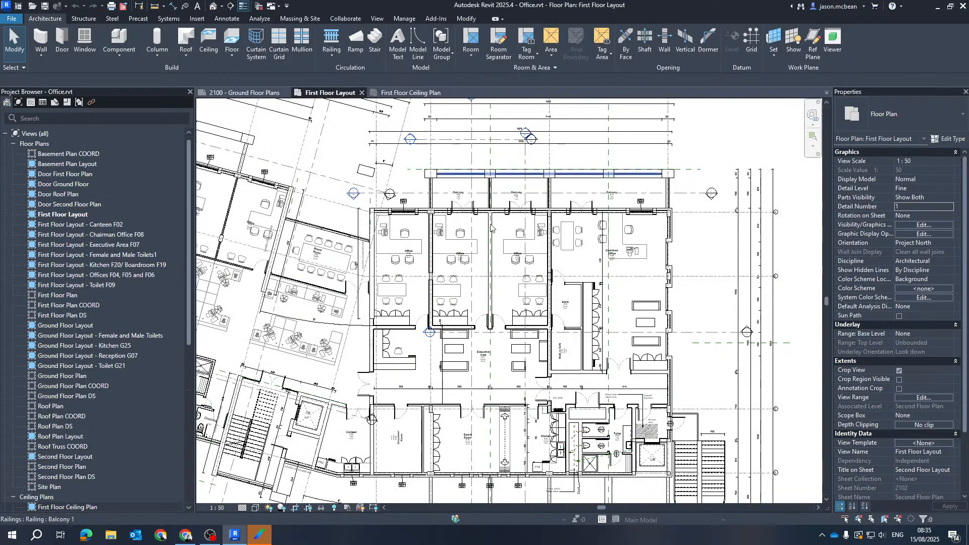
{"action": "scroll", "coordinate": [461, 257], "scroll_direction": "up", "scroll_amount": 2}
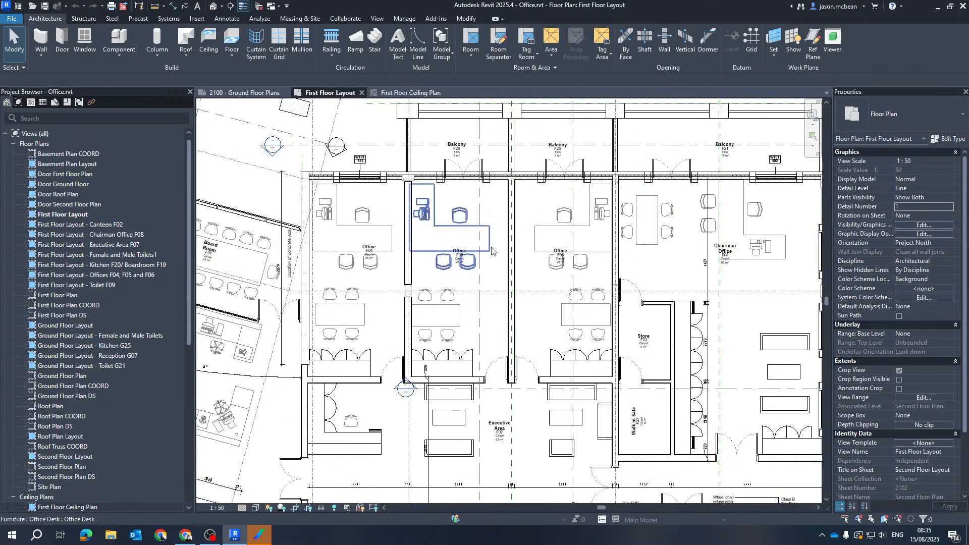
{"action": "left_click", "coordinate": [437, 317]}
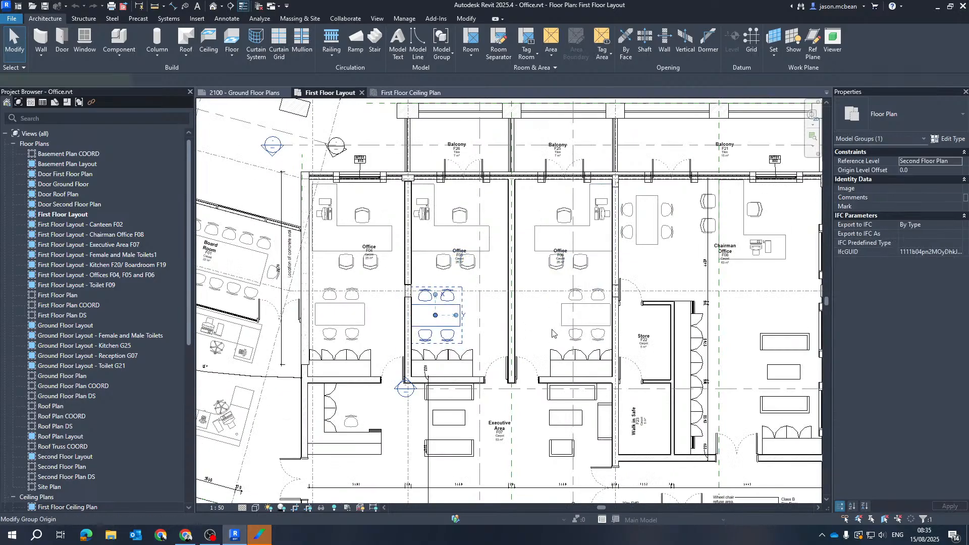
{"action": "left_click", "coordinate": [543, 328]}
{"action": "scroll", "coordinate": [542, 327], "scroll_direction": "down", "scroll_amount": 1}
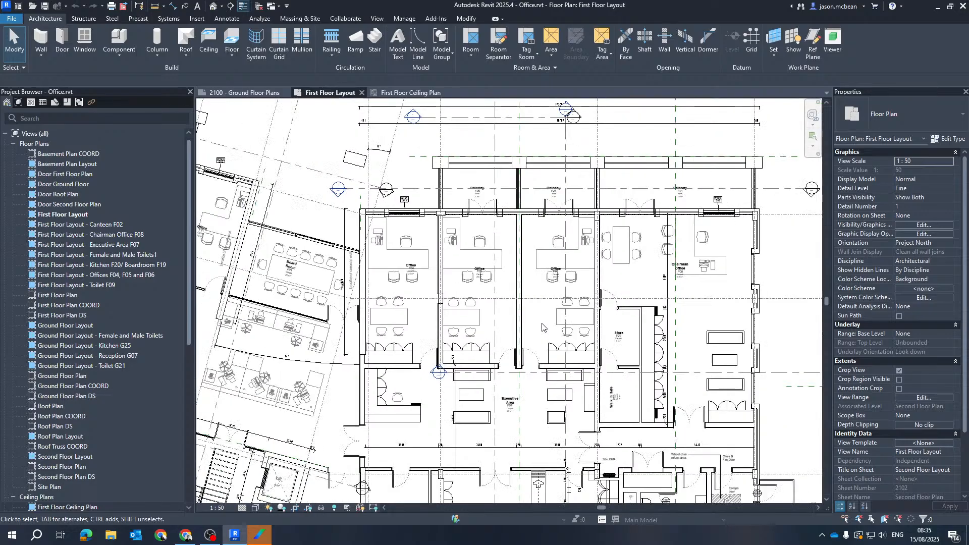
{"action": "scroll", "coordinate": [542, 327], "scroll_direction": "down", "scroll_amount": 2}
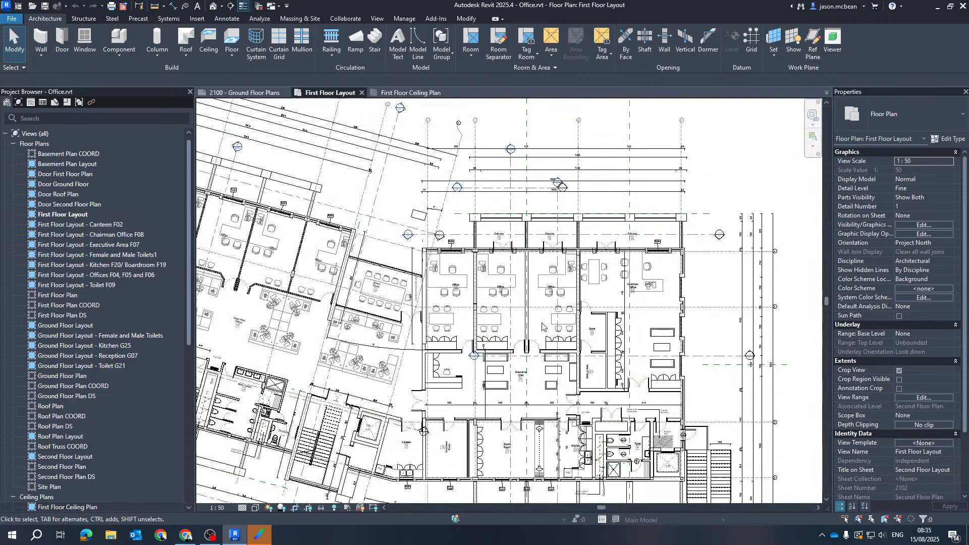
{"action": "middle_click_drag", "start_coordinate": [590, 397], "coordinate": [528, 331]}
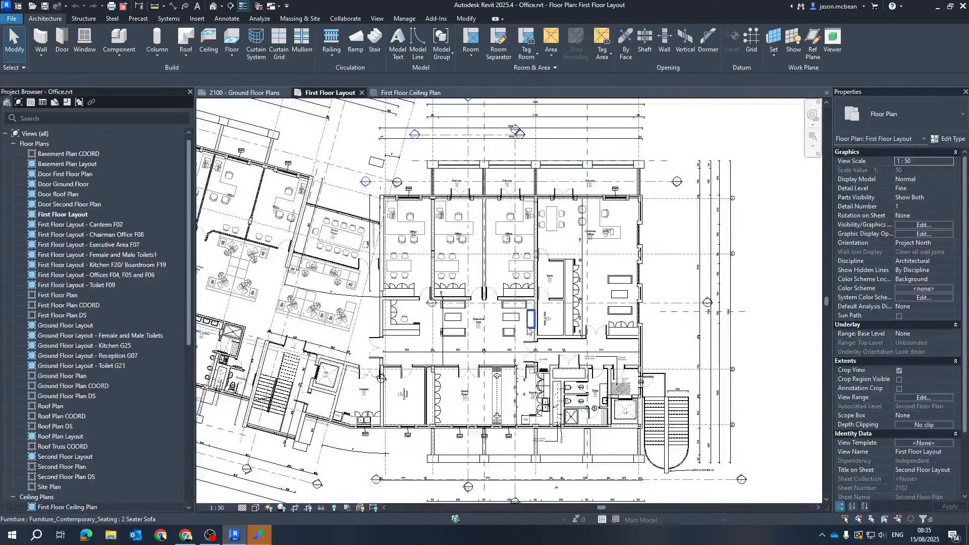
{"action": "scroll", "coordinate": [528, 330], "scroll_direction": "up", "scroll_amount": 3}
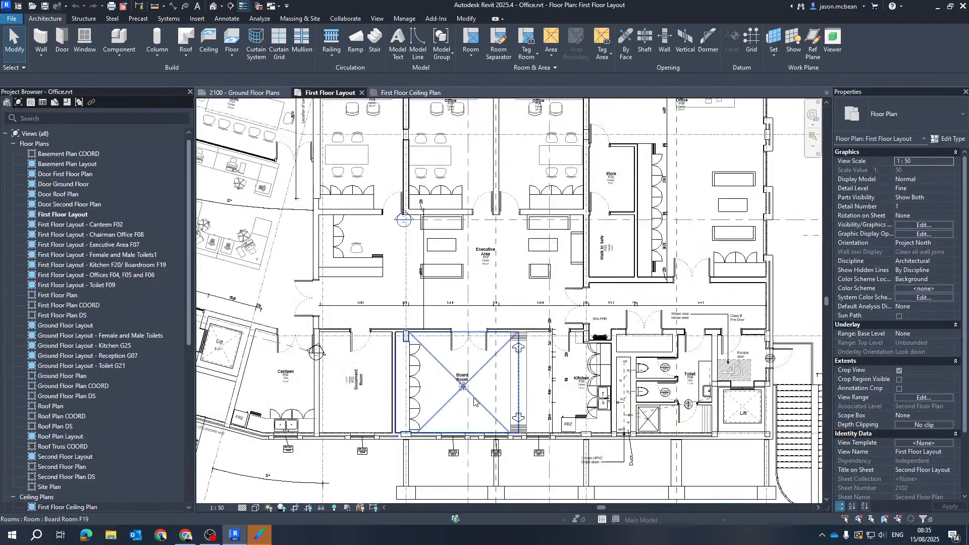
{"action": "scroll", "coordinate": [383, 357], "scroll_direction": "up", "scroll_amount": 2}
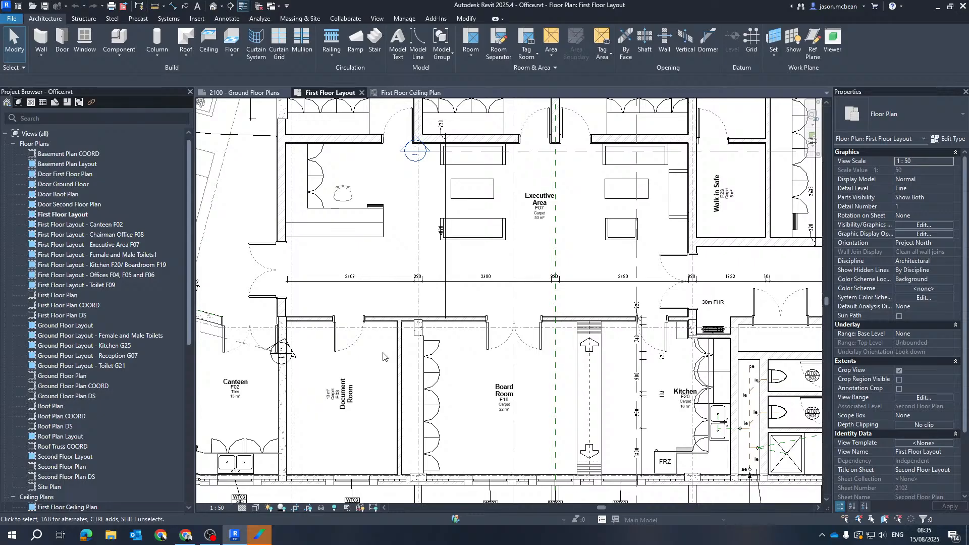
{"action": "scroll", "coordinate": [379, 265], "scroll_direction": "down", "scroll_amount": 3}
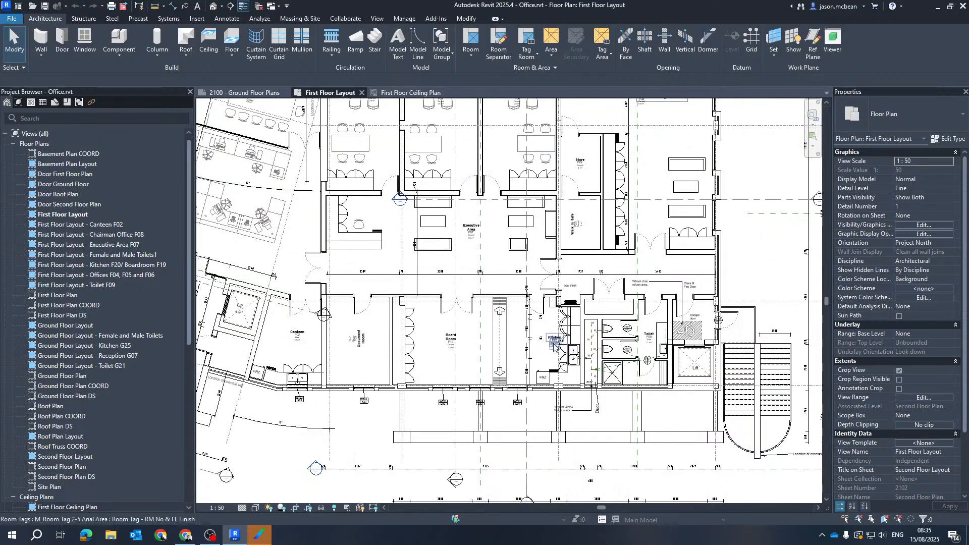
{"action": "middle_click_drag", "start_coordinate": [553, 275], "coordinate": [541, 342]}
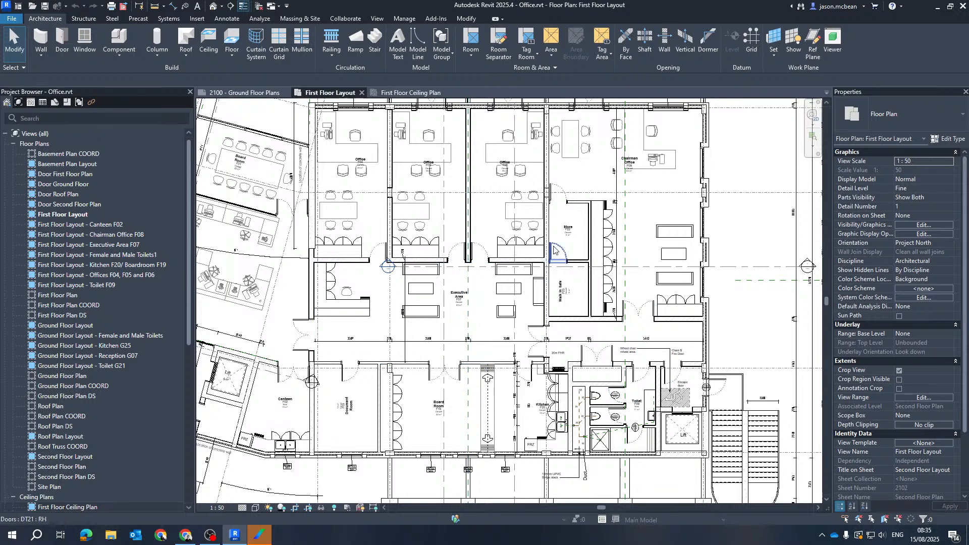
{"action": "middle_click_drag", "start_coordinate": [543, 286], "coordinate": [511, 324]}
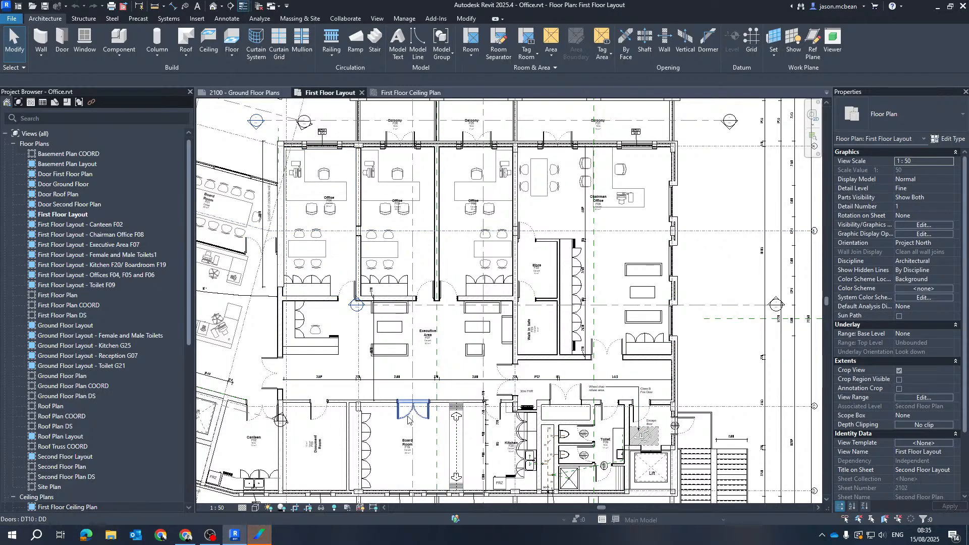
Step: Check the cut plane offset in the First Floor Layout's view range without changing it, and inspect the offices and executive area
{"action": "left_click", "coordinate": [930, 397]}
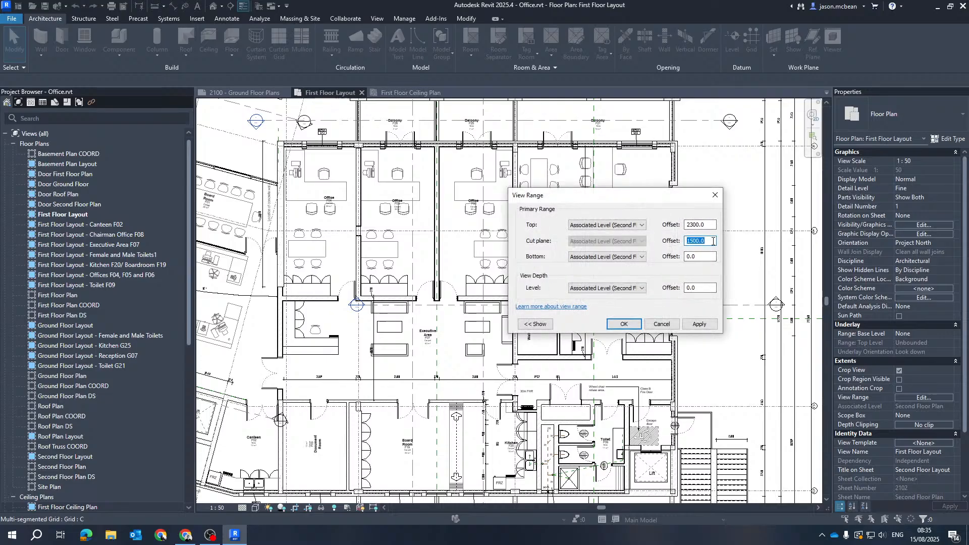
{"action": "left_click", "coordinate": [665, 325]}
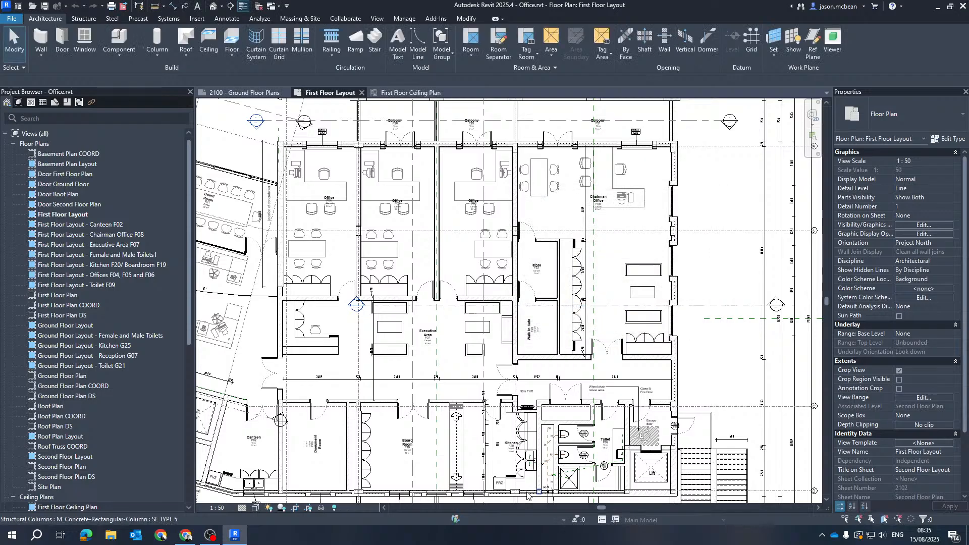
{"action": "scroll", "coordinate": [514, 366], "scroll_direction": "down", "scroll_amount": 1}
{"action": "middle_click_drag", "start_coordinate": [513, 366], "coordinate": [568, 365]}
{"action": "scroll", "coordinate": [356, 152], "scroll_direction": "up", "scroll_amount": 6}
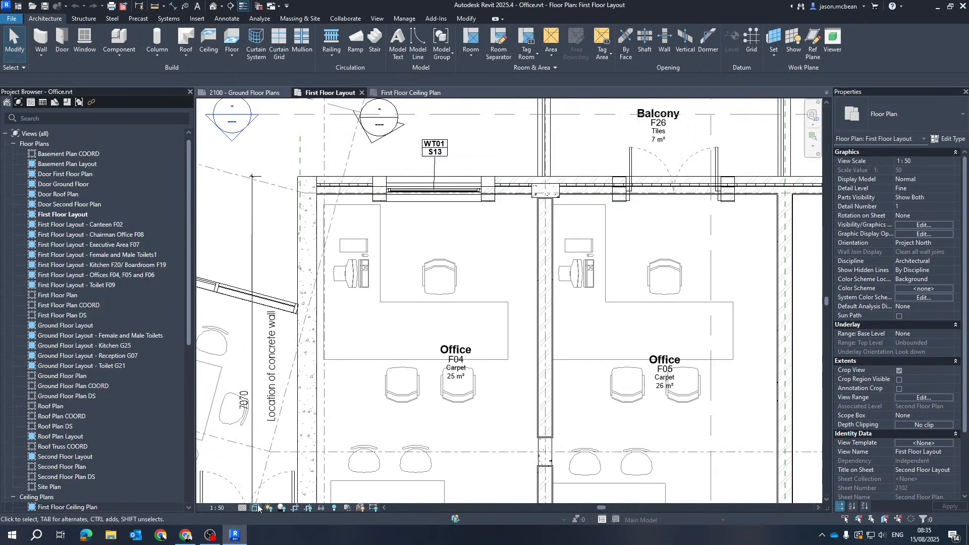
{"action": "scroll", "coordinate": [441, 238], "scroll_direction": "down", "scroll_amount": 4}
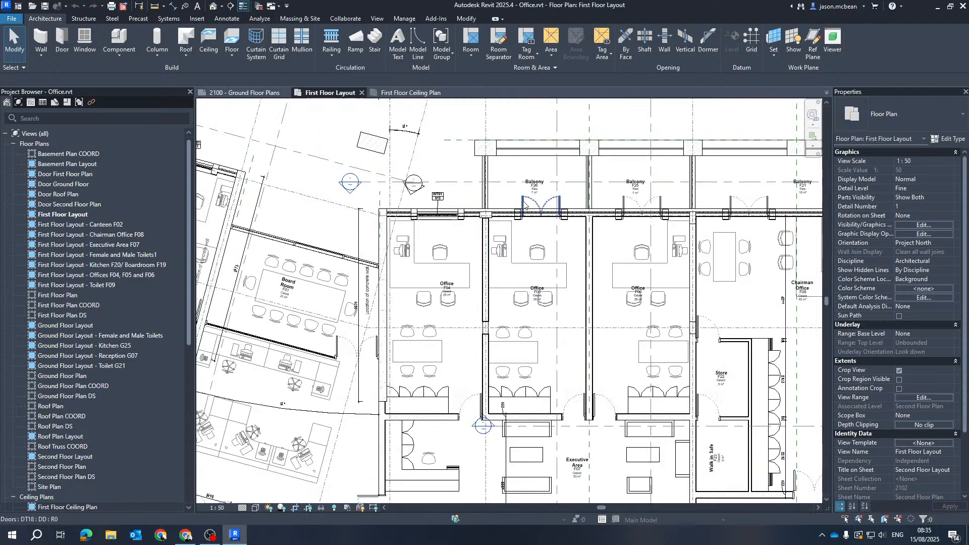
{"action": "scroll", "coordinate": [606, 417], "scroll_direction": "down", "scroll_amount": 1}
{"action": "middle_click_drag", "start_coordinate": [396, 307], "coordinate": [345, 206]}
{"action": "scroll", "coordinate": [631, 283], "scroll_direction": "up", "scroll_amount": 3}
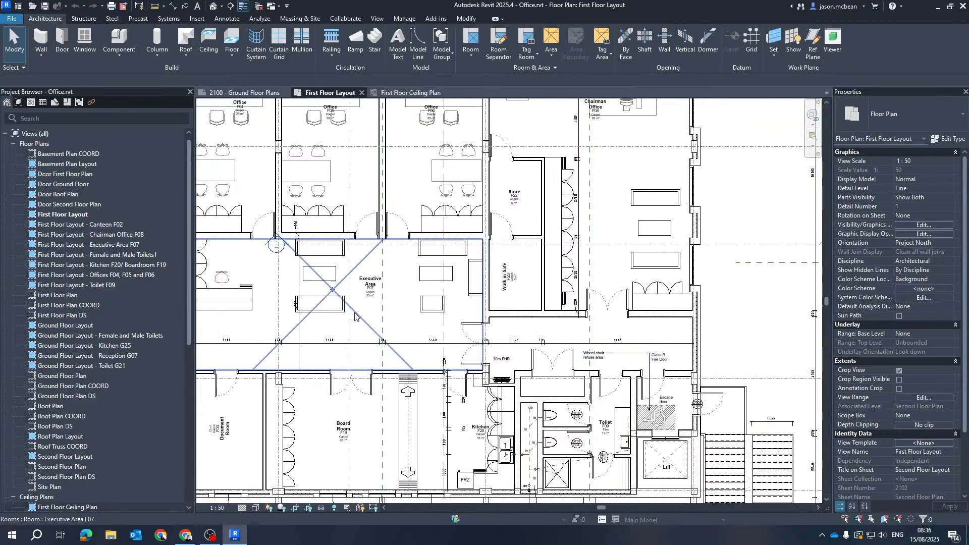
{"action": "middle_click_drag", "start_coordinate": [443, 246], "coordinate": [480, 267]}
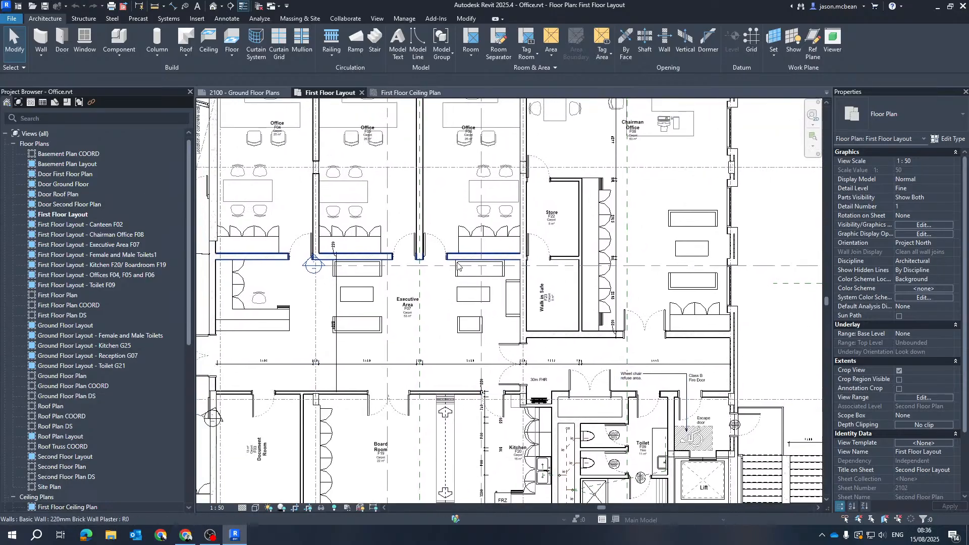
Step: Close the 2100 - Ground Floor Plans sheet and the First Floor Ceiling Plan view, keeping First Floor Layout open
{"action": "left_click", "coordinate": [378, 18]}
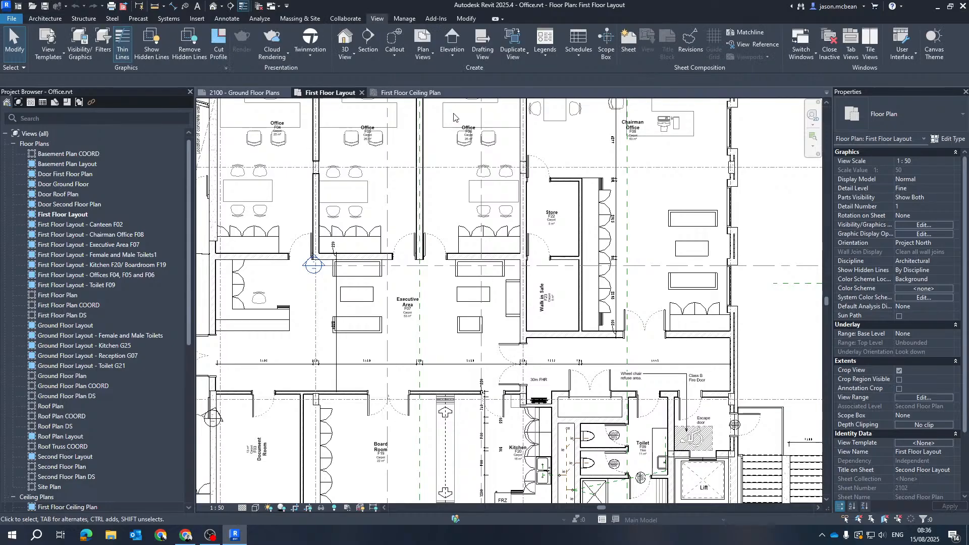
{"action": "scroll", "coordinate": [541, 308], "scroll_direction": "down", "scroll_amount": 3}
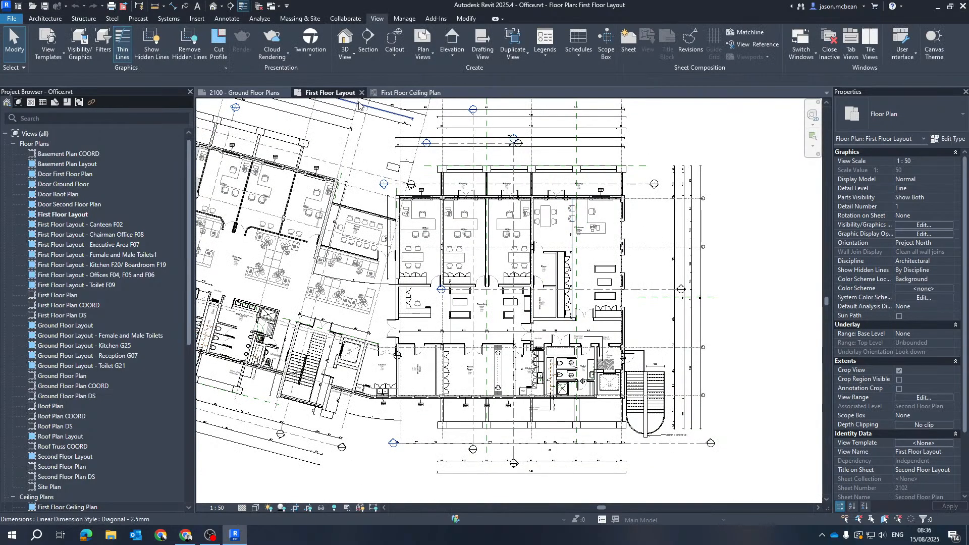
{"action": "left_click", "coordinate": [287, 92]}
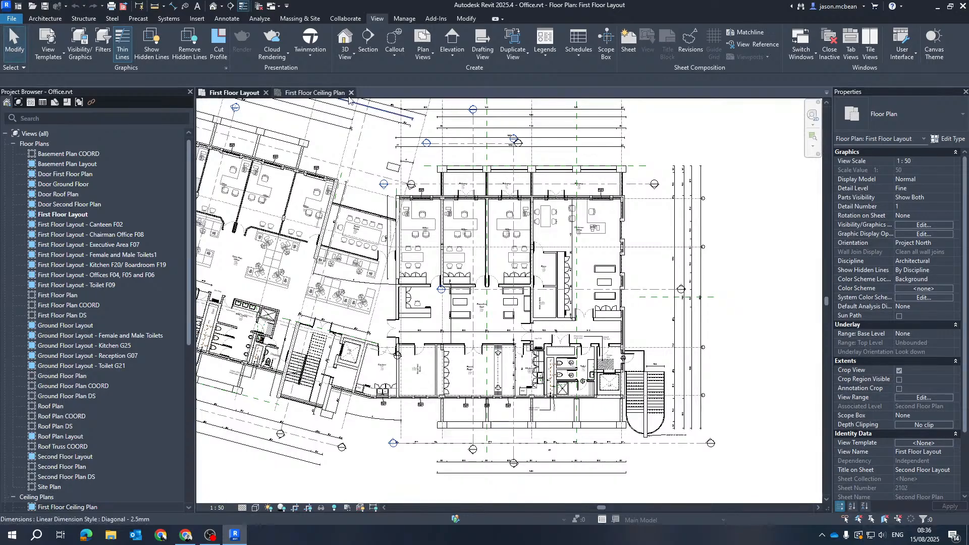
{"action": "left_click", "coordinate": [351, 93]}
Step: Create a new reflected ceiling plan for the First Floor Plan level, allowing duplicates of existing views
{"action": "middle_click_drag", "start_coordinate": [268, 176], "coordinate": [295, 196]}
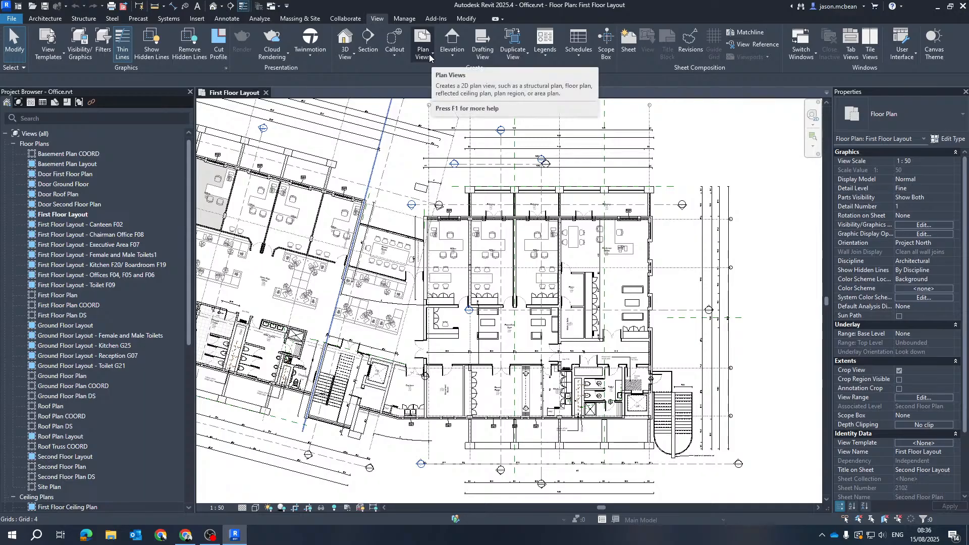
{"action": "scroll", "coordinate": [546, 287], "scroll_direction": "up", "scroll_amount": 3}
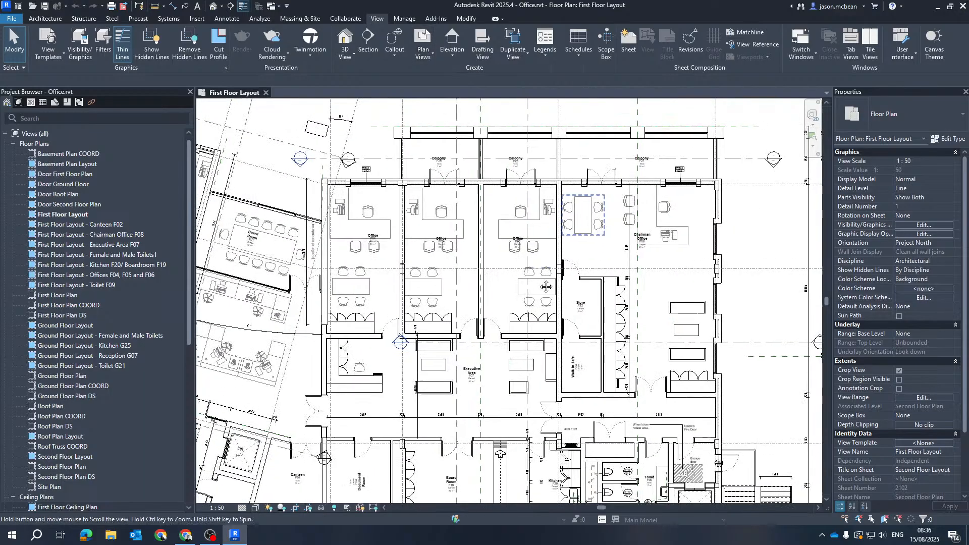
{"action": "middle_click_drag", "start_coordinate": [547, 287], "coordinate": [494, 340]}
{"action": "middle_click_drag", "start_coordinate": [540, 292], "coordinate": [525, 216]}
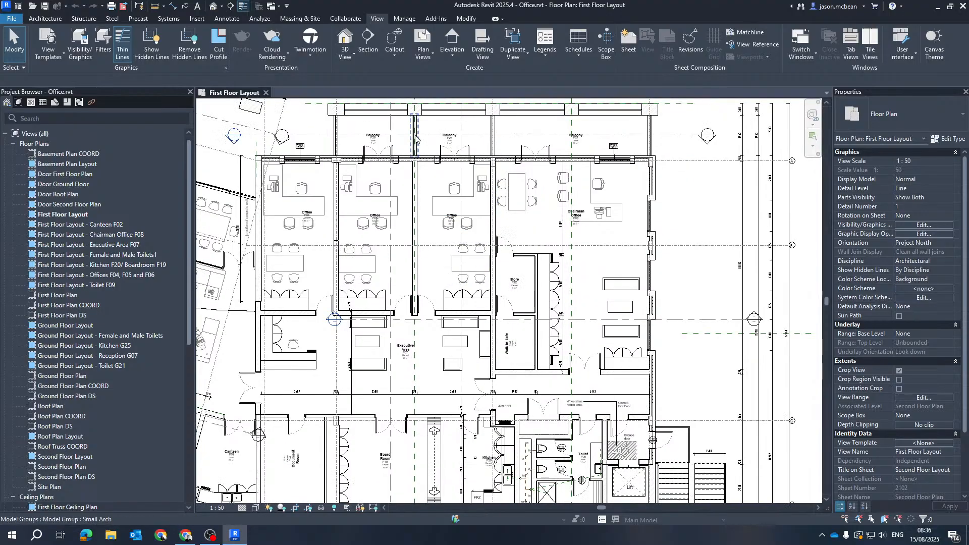
{"action": "left_click", "coordinate": [423, 56]}
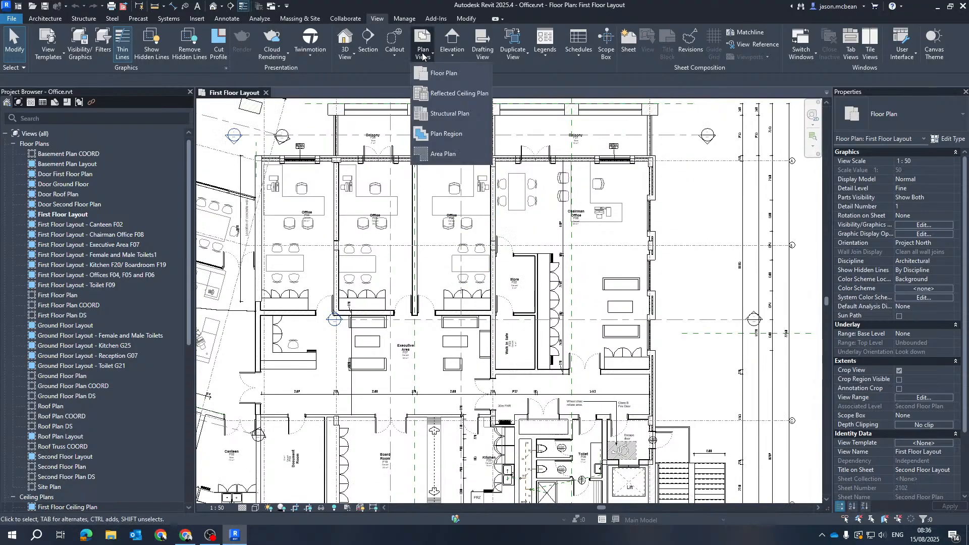
{"action": "left_click", "coordinate": [446, 93]}
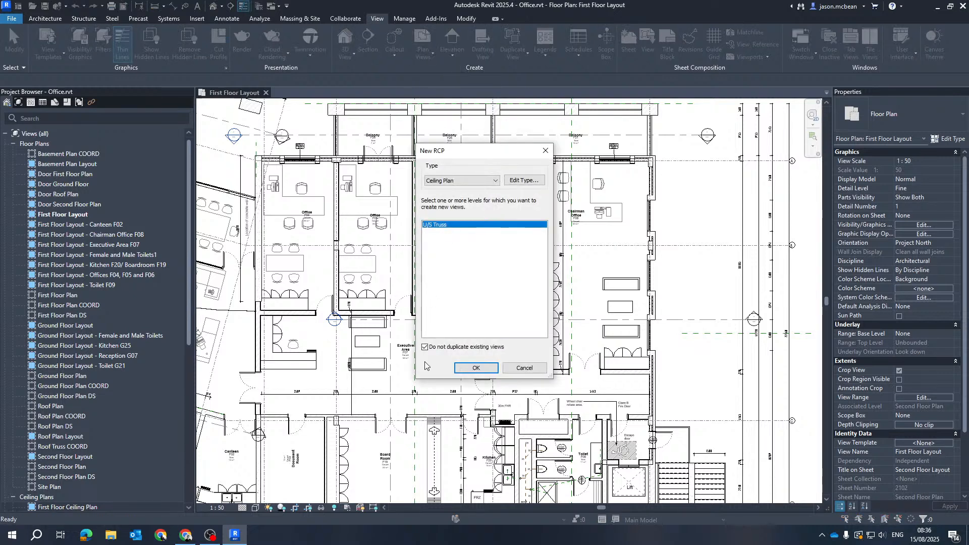
{"action": "left_click", "coordinate": [429, 348]}
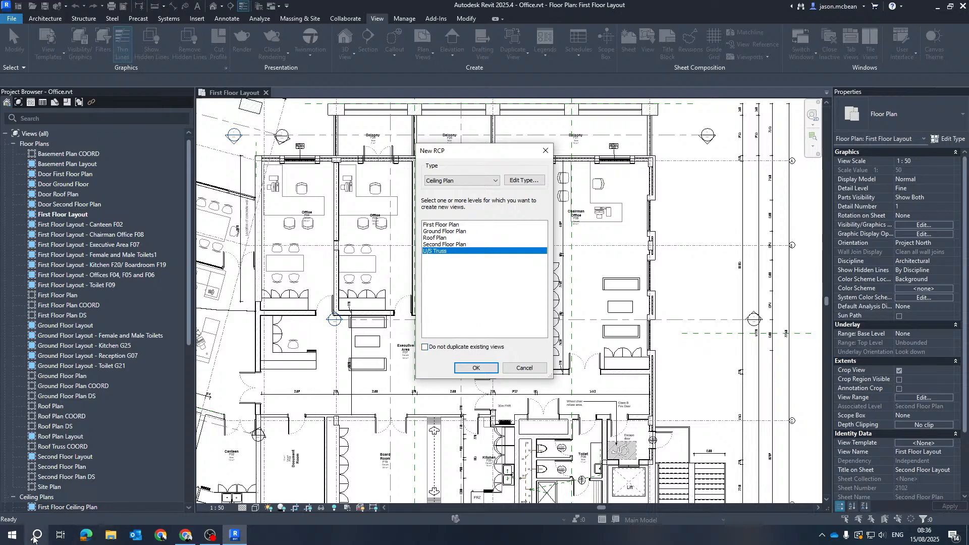
{"action": "key", "text": "super+d"}
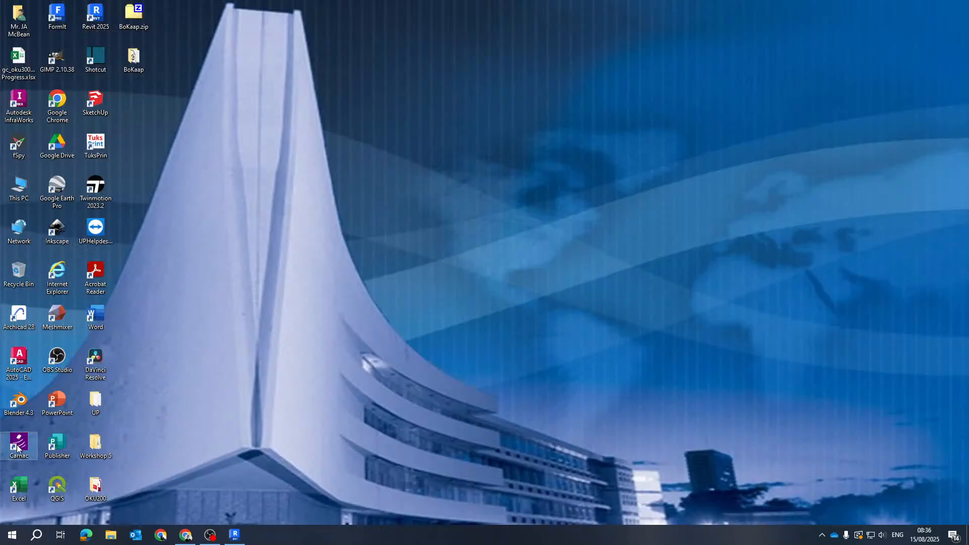
{"action": "left_click", "coordinate": [234, 535]}
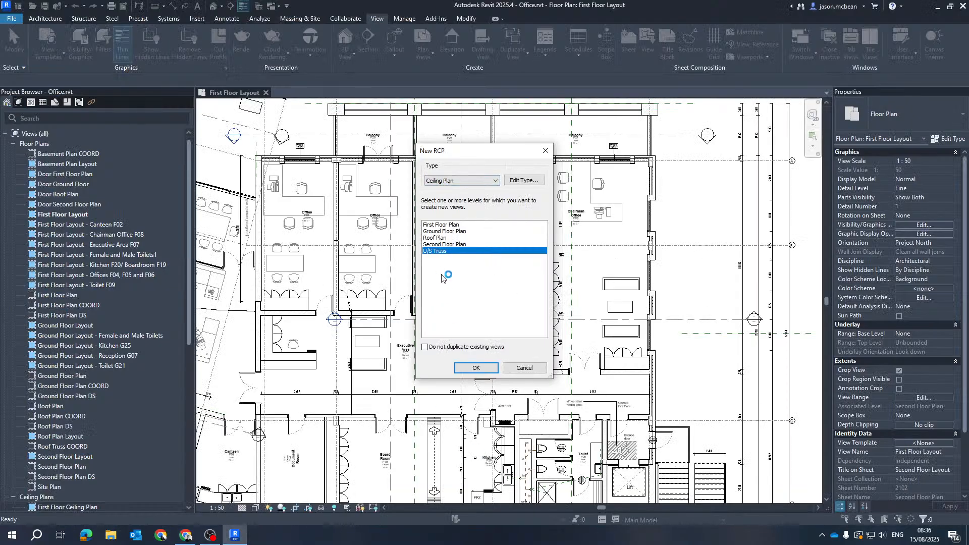
{"action": "left_click", "coordinate": [443, 227]}
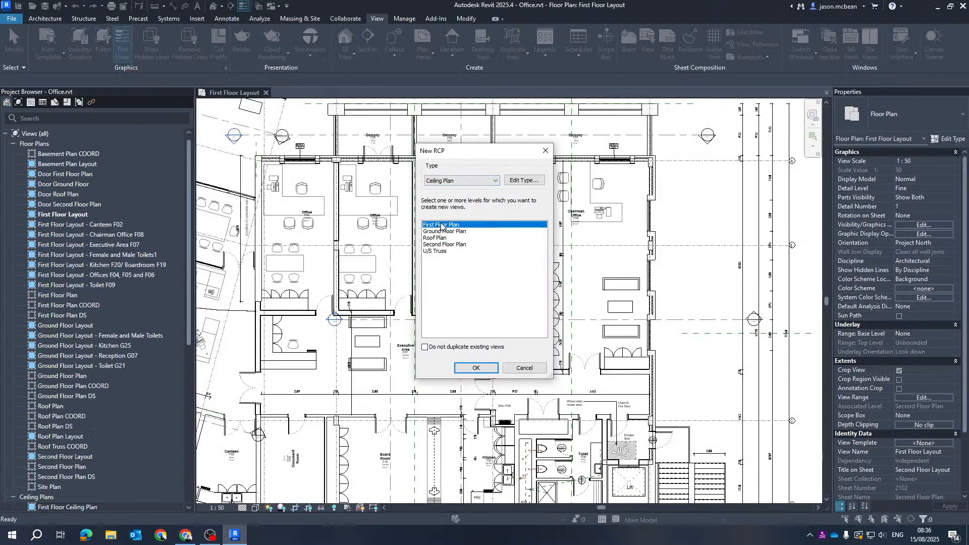
{"action": "left_click", "coordinate": [488, 367]}
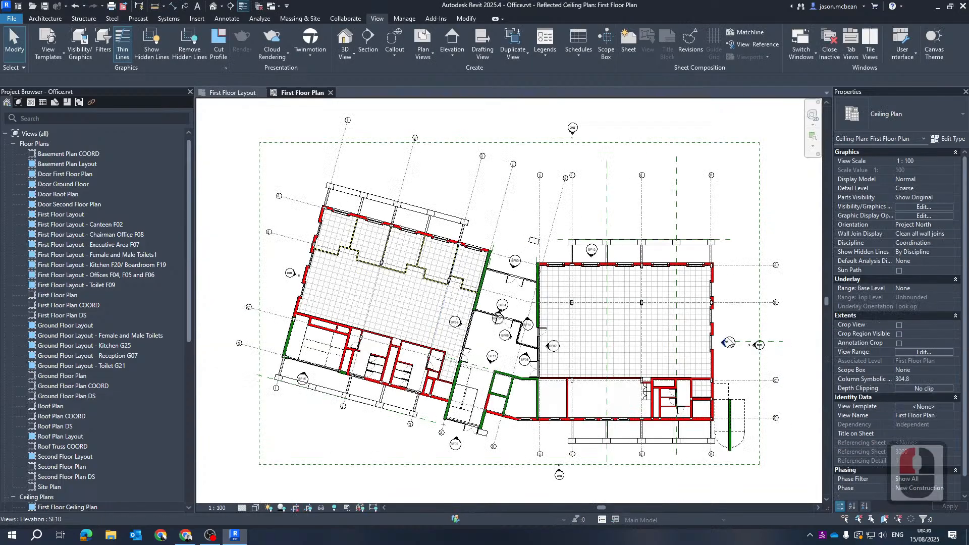
Step: Set the new First Floor Plan ceiling view's detail level to Fine
{"action": "middle_click_drag", "start_coordinate": [720, 363], "coordinate": [707, 327]}
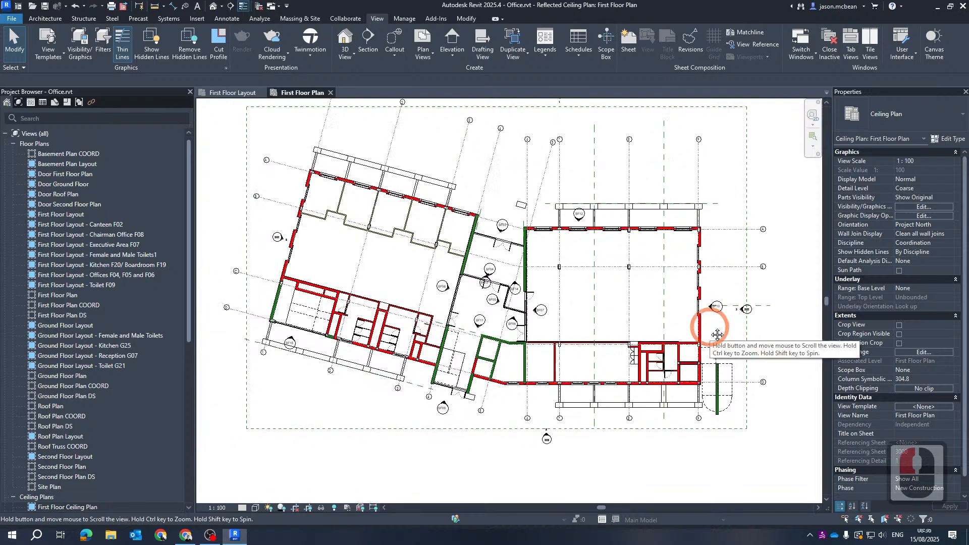
{"action": "left_click", "coordinate": [244, 507]}
{"action": "left_click", "coordinate": [254, 498]}
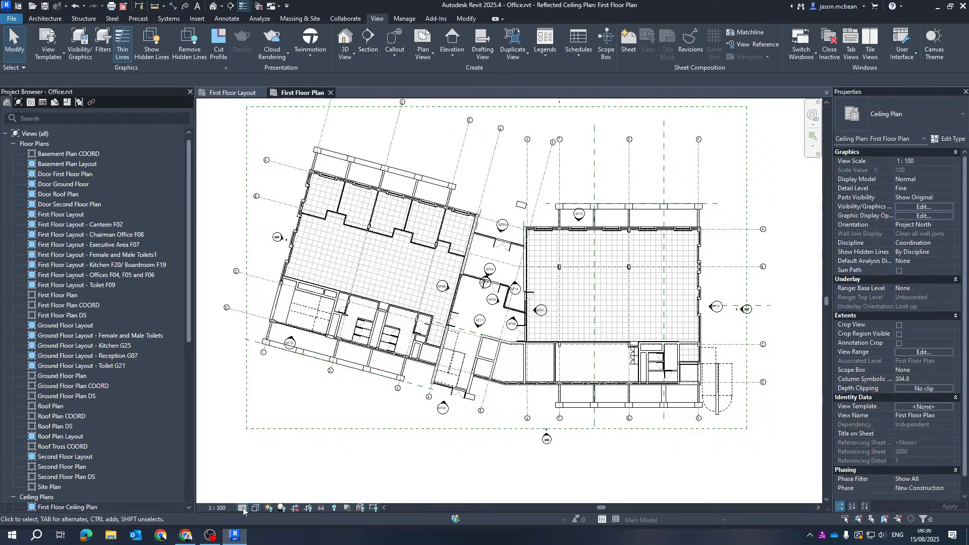
Step: Turn off the Elevations annotation category in the First Floor Plan ceiling view's visibility overrides and apply it
{"action": "scroll", "coordinate": [484, 323], "scroll_direction": "up", "scroll_amount": 4}
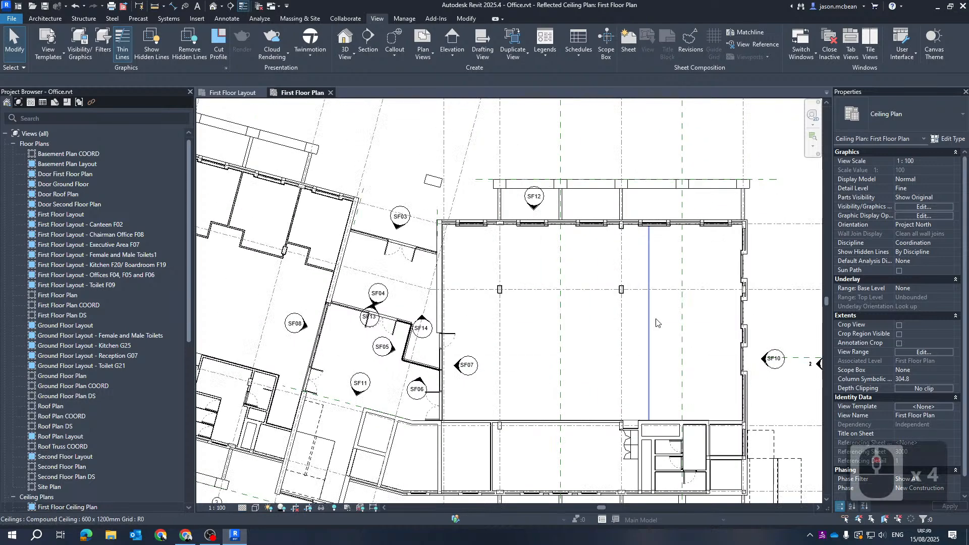
{"action": "scroll", "coordinate": [484, 323], "scroll_direction": "down", "scroll_amount": 6}
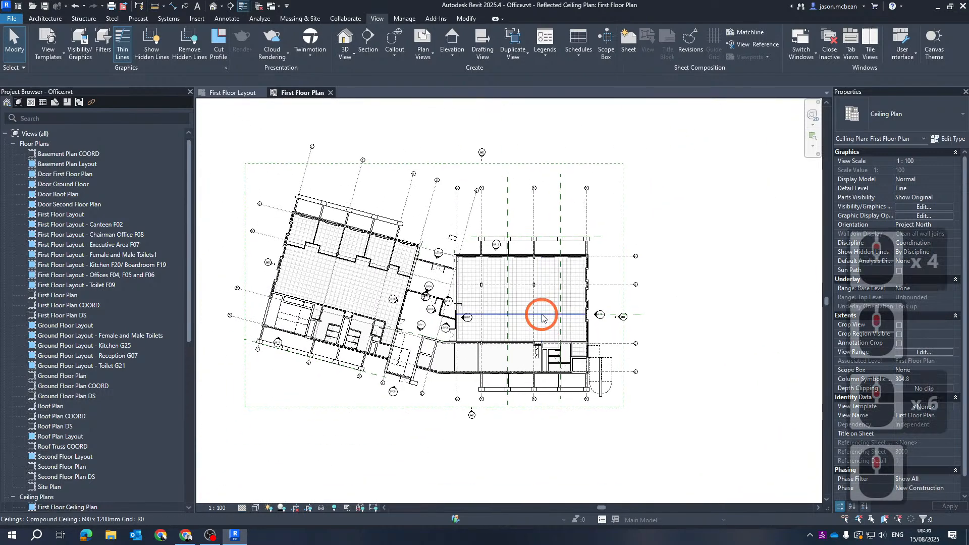
{"action": "key", "text": "g"}
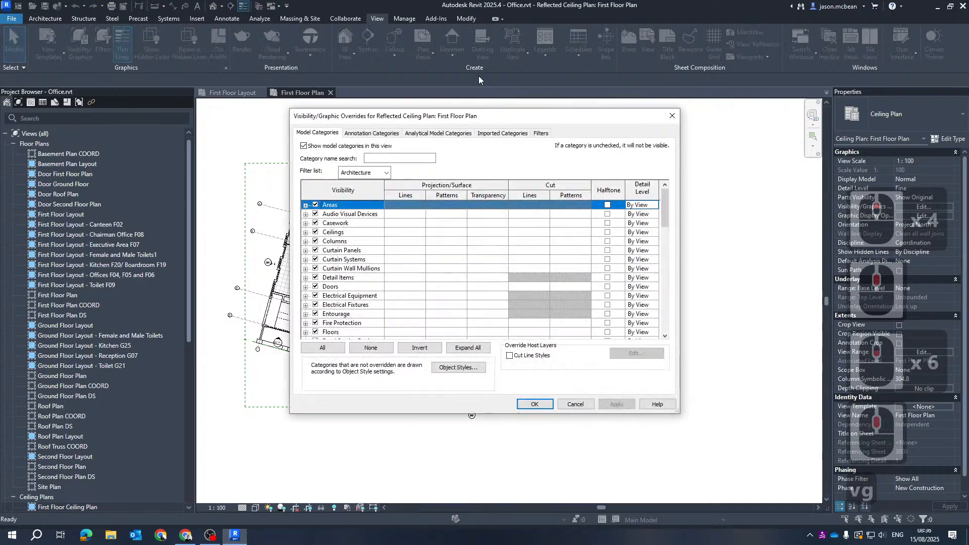
{"action": "left_click", "coordinate": [369, 134]}
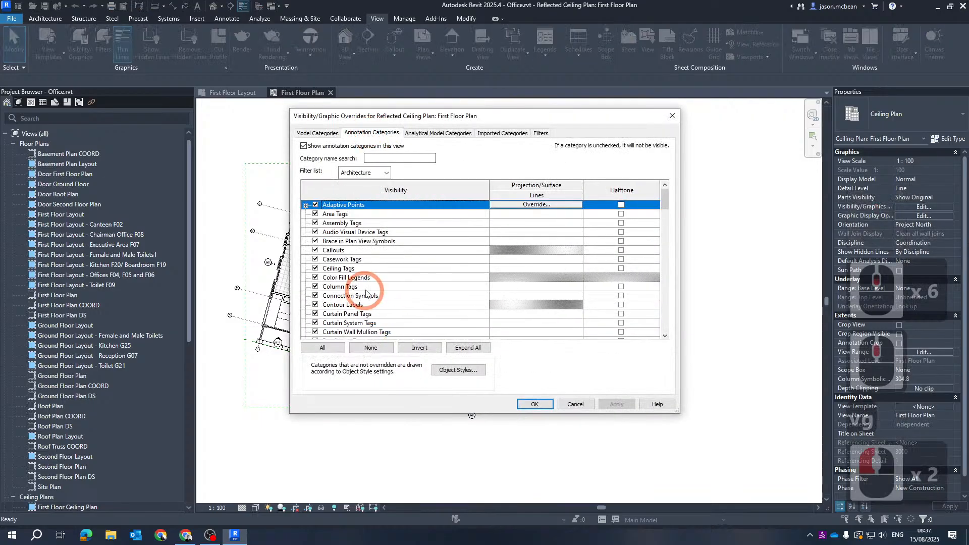
{"action": "left_click", "coordinate": [366, 291]}
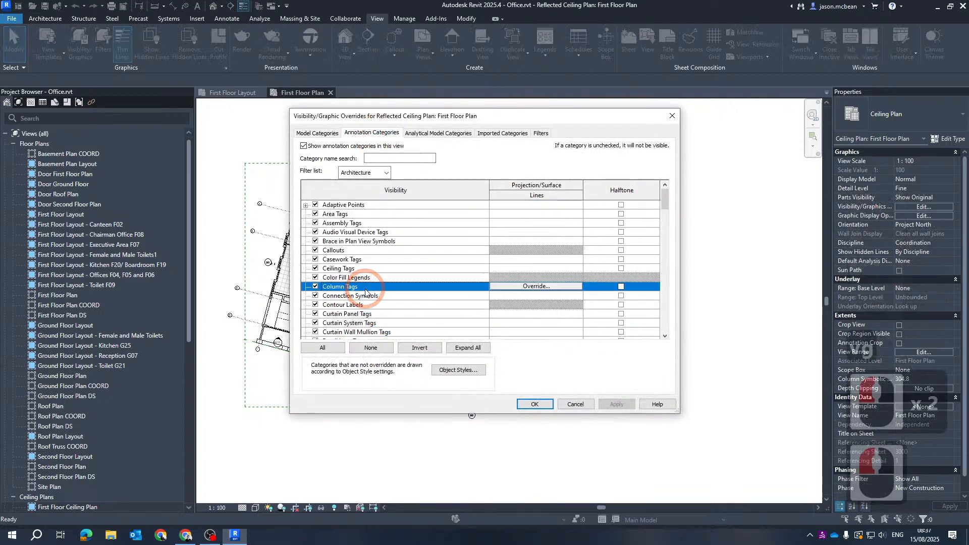
{"action": "scroll", "coordinate": [400, 278], "scroll_direction": "down", "scroll_amount": 11}
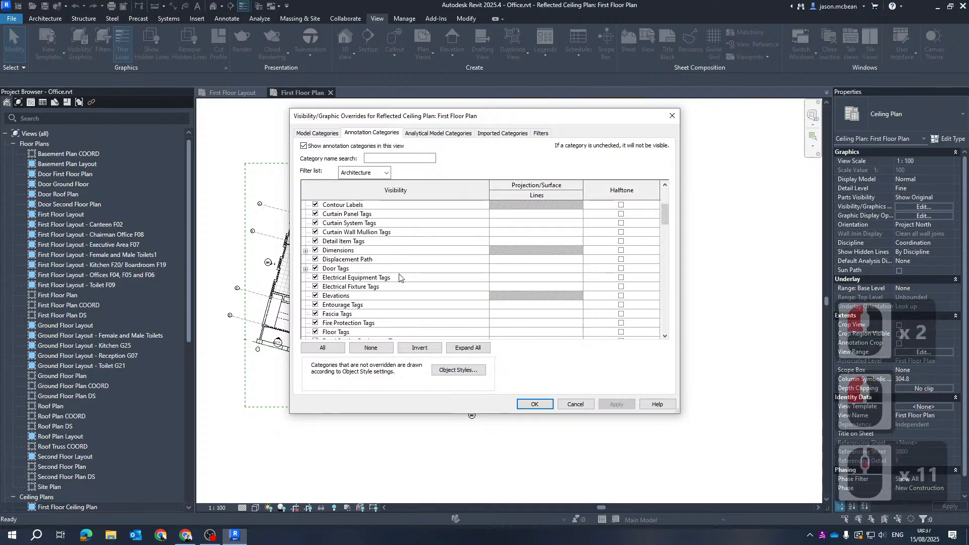
{"action": "scroll", "coordinate": [389, 274], "scroll_direction": "up", "scroll_amount": 2}
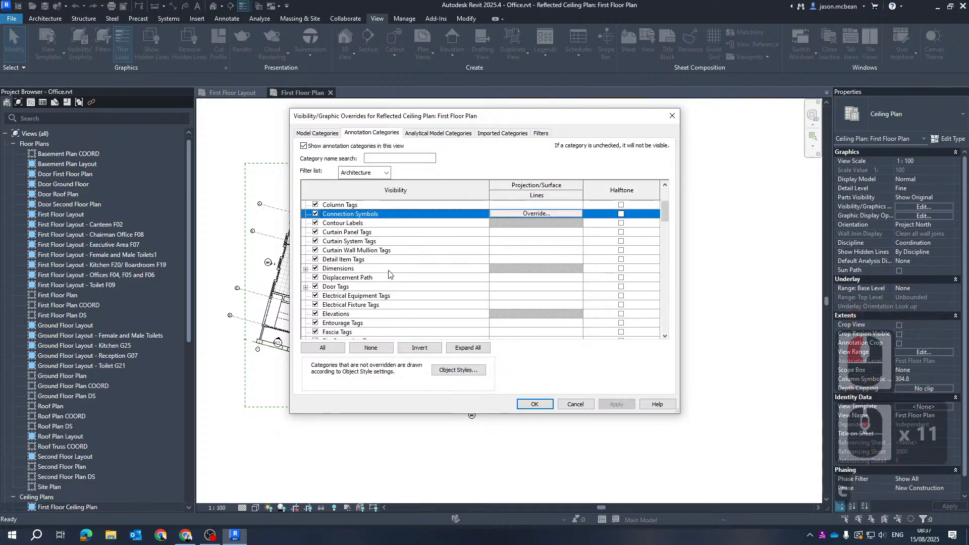
{"action": "scroll", "coordinate": [356, 309], "scroll_direction": "down", "scroll_amount": 4}
{"action": "scroll", "coordinate": [362, 298], "scroll_direction": "up", "scroll_amount": 2}
{"action": "left_click", "coordinate": [349, 277]}
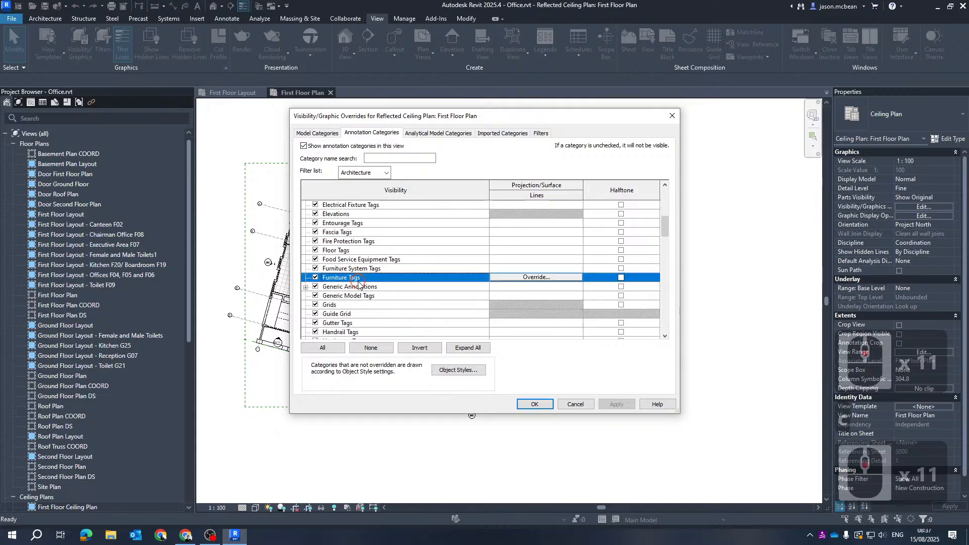
{"action": "scroll", "coordinate": [359, 285], "scroll_direction": "down", "scroll_amount": 7}
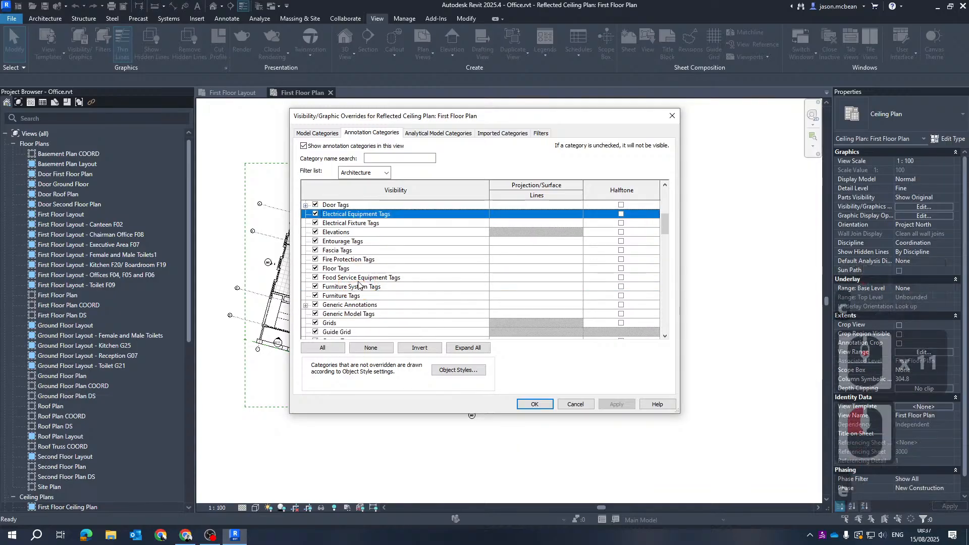
{"action": "left_click", "coordinate": [316, 232]}
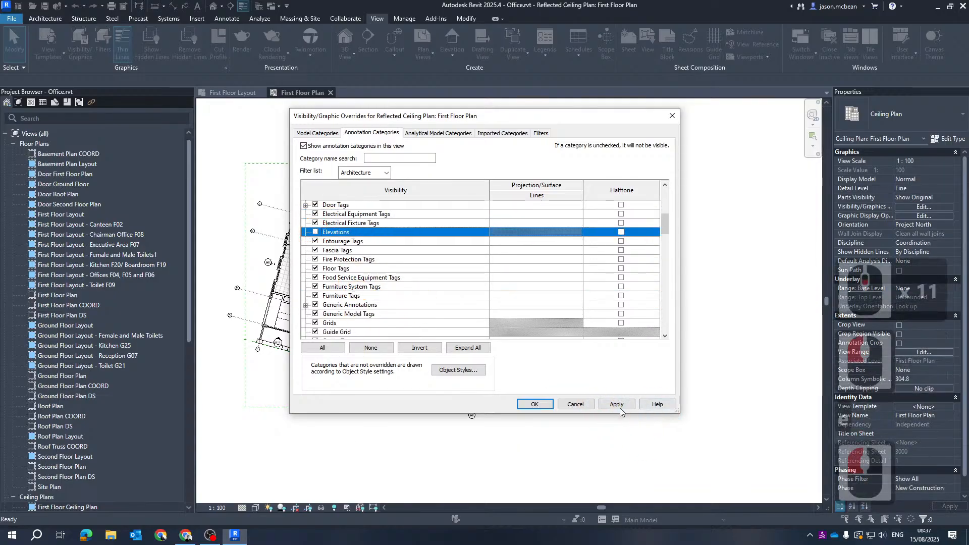
{"action": "left_click", "coordinate": [617, 404]}
{"action": "left_click", "coordinate": [535, 405]}
Step: In the ceiling plan's view range, set the View Depth level to Associated Level (First Floor Plan) with an offset of 3500
{"action": "scroll", "coordinate": [560, 345], "scroll_direction": "up", "scroll_amount": 4}
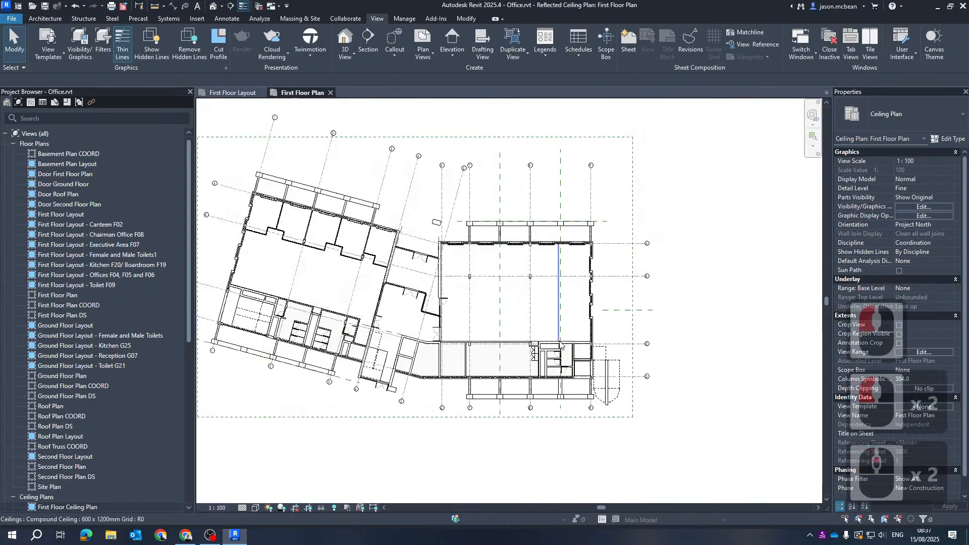
{"action": "scroll", "coordinate": [502, 342], "scroll_direction": "down", "scroll_amount": 3}
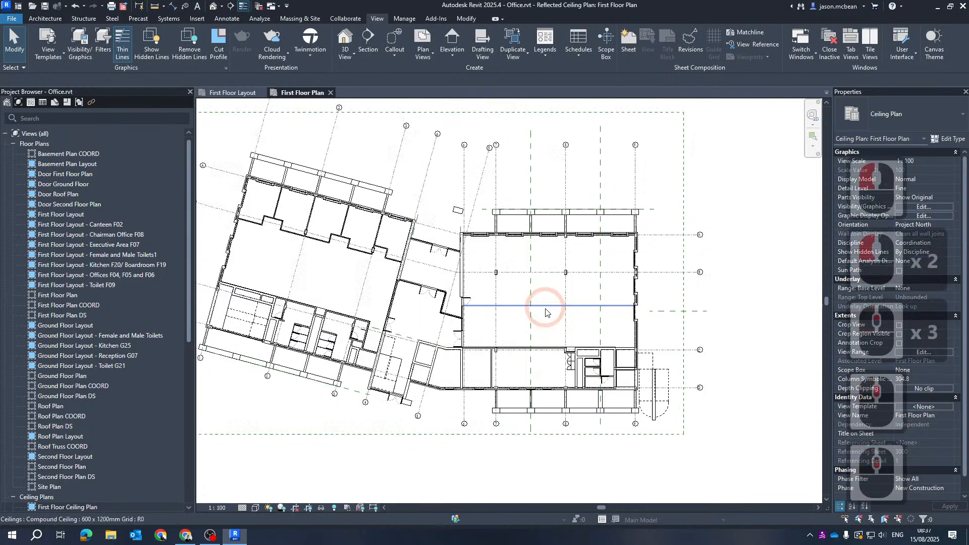
{"action": "middle_click_drag", "start_coordinate": [453, 255], "coordinate": [454, 257]}
{"action": "scroll", "coordinate": [422, 257], "scroll_direction": "up", "scroll_amount": 4}
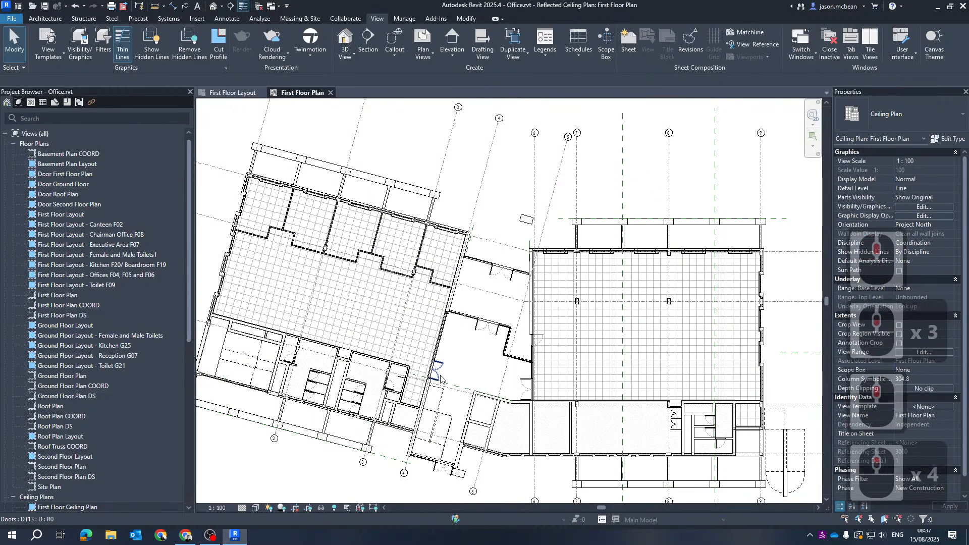
{"action": "scroll", "coordinate": [752, 356], "scroll_direction": "down", "scroll_amount": 1}
{"action": "middle_click_drag", "start_coordinate": [751, 356], "coordinate": [735, 337]}
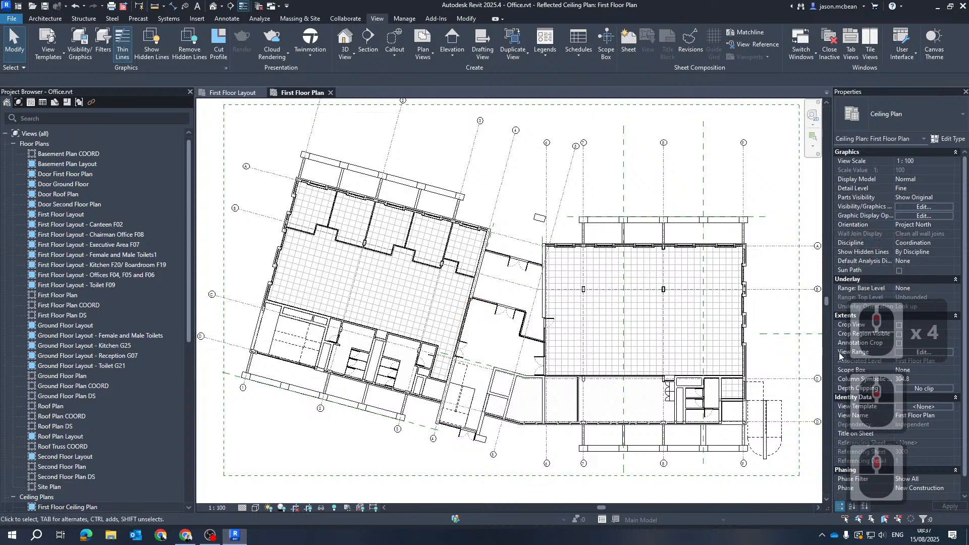
{"action": "left_click", "coordinate": [929, 353]}
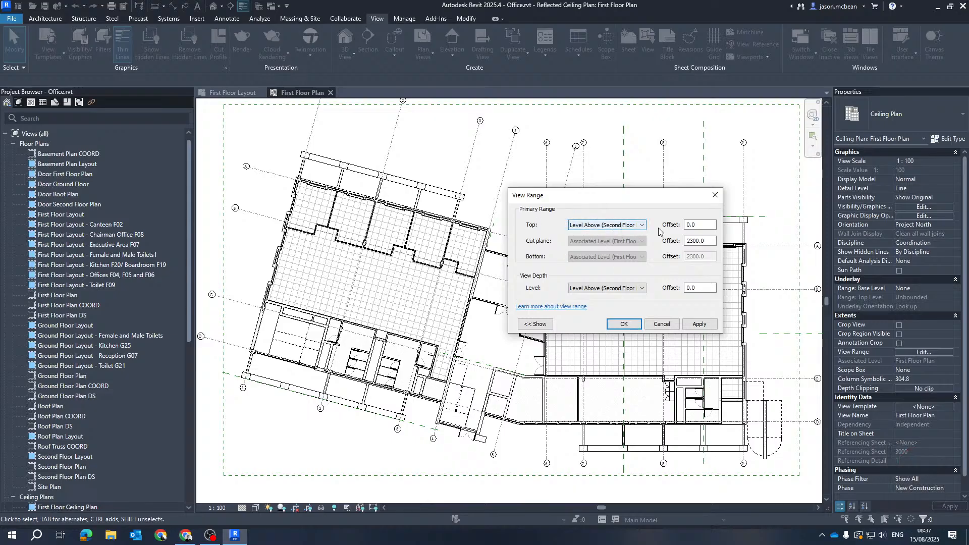
{"action": "double_click", "coordinate": [688, 288]}
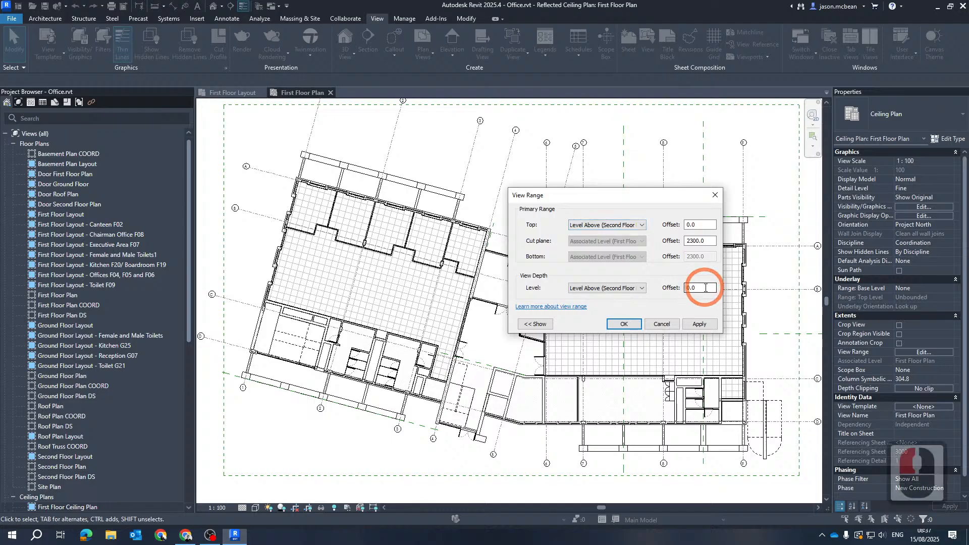
{"action": "left_click", "coordinate": [642, 225]}
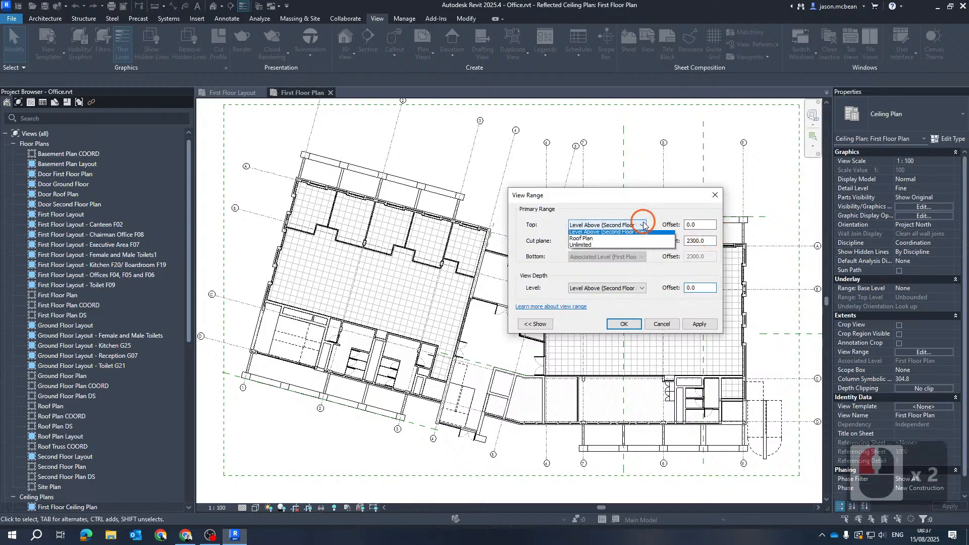
{"action": "left_click", "coordinate": [637, 288]}
{"action": "left_click", "coordinate": [642, 288]}
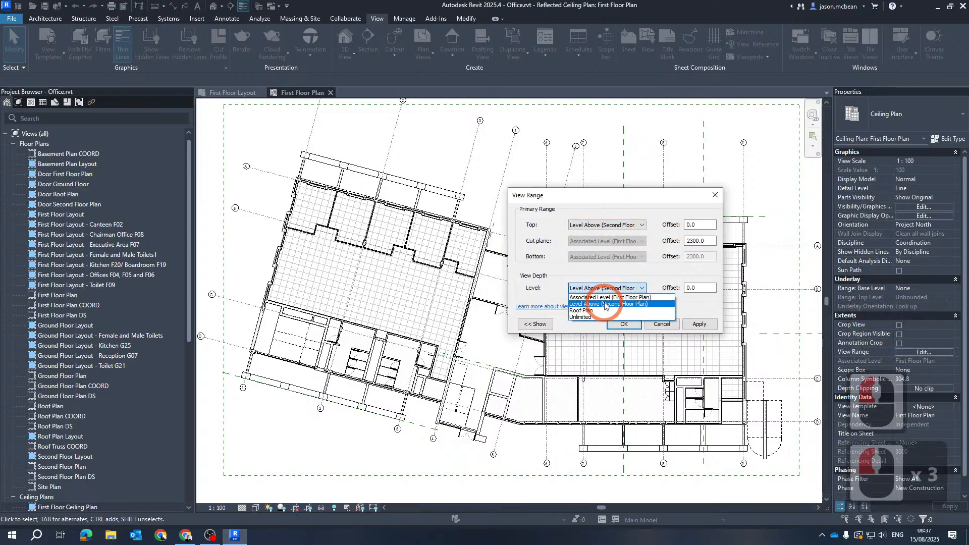
{"action": "left_click", "coordinate": [609, 298]}
{"action": "left_click", "coordinate": [710, 287]}
{"action": "double_click", "coordinate": [709, 288]}
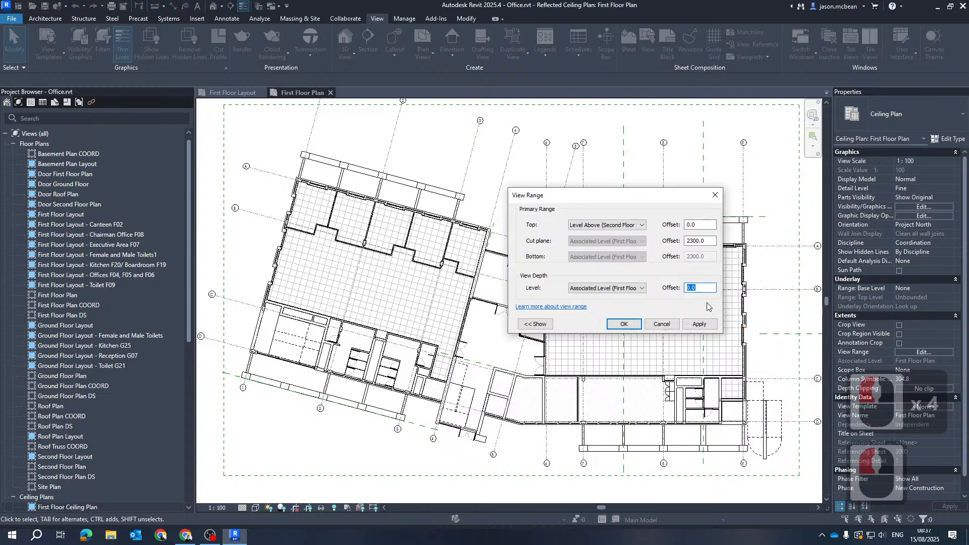
{"action": "type", "text": "3500"}
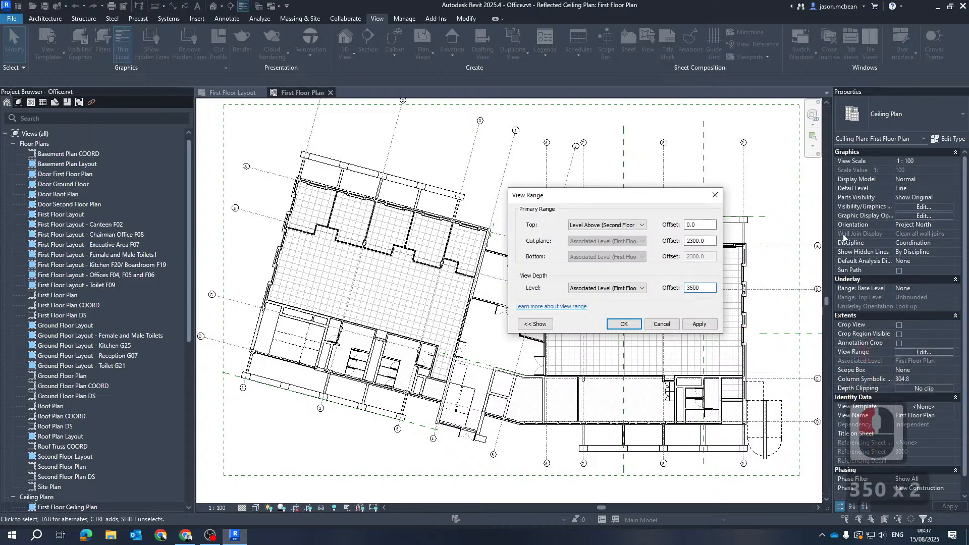
Step: Set the view range's Top to Associated Level (First Floor Plan) with an offset of 3500, and apply the range
{"action": "double_click", "coordinate": [705, 224]}
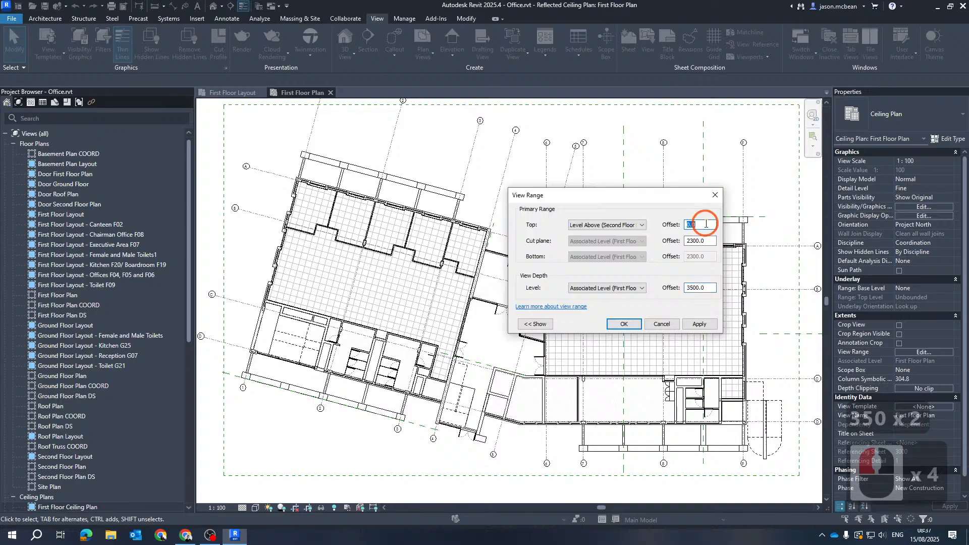
{"action": "type", "text": "3500"}
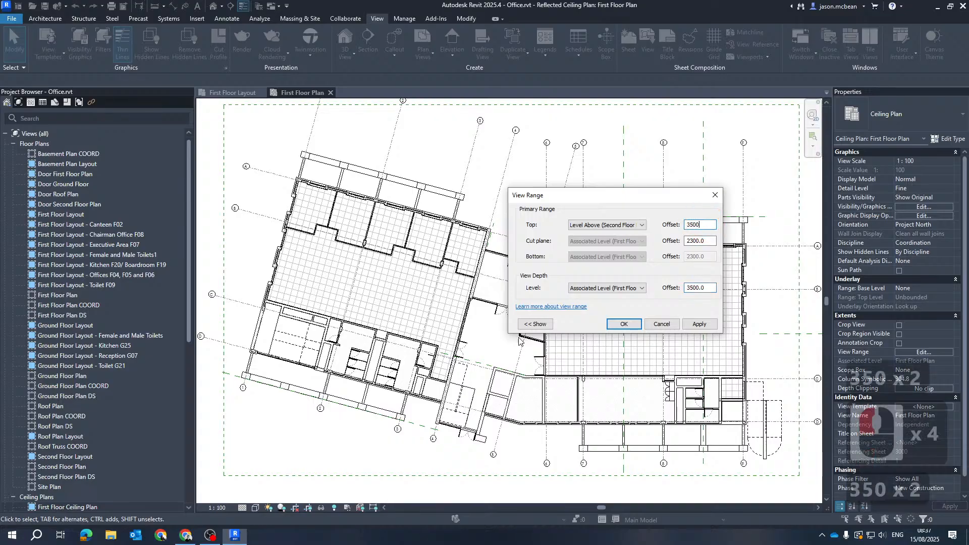
{"action": "left_click", "coordinate": [526, 325]}
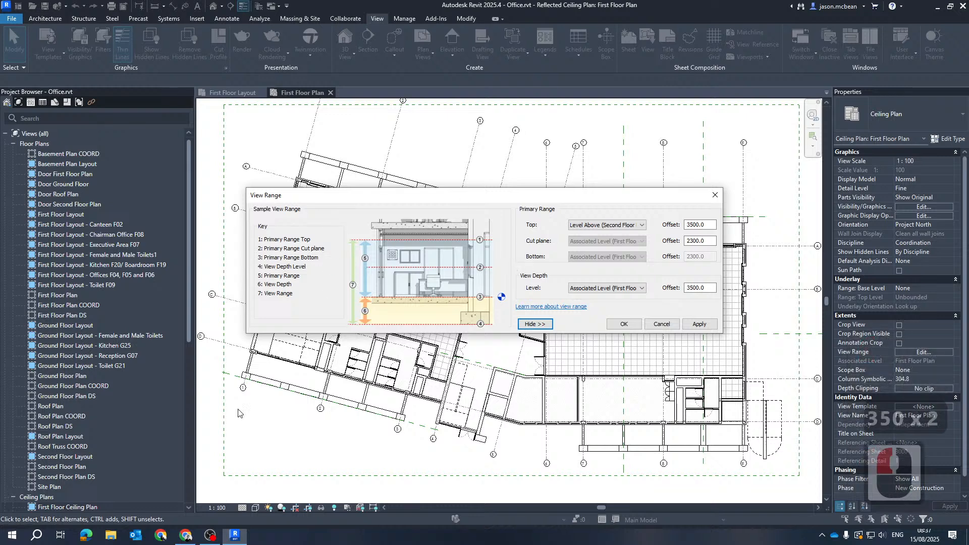
{"action": "left_click", "coordinate": [699, 324]}
{"action": "left_click", "coordinate": [549, 274]}
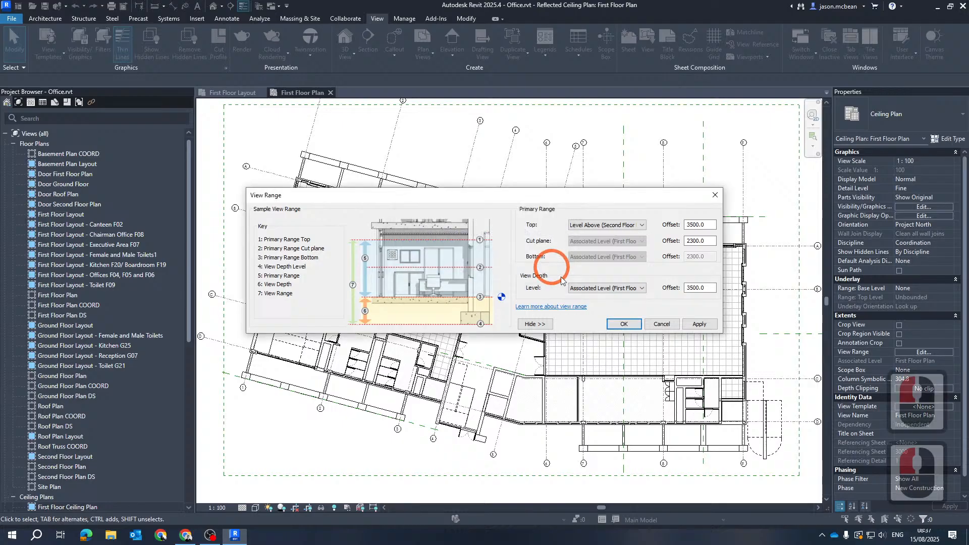
{"action": "left_click", "coordinate": [632, 226]}
{"action": "left_click", "coordinate": [595, 234]}
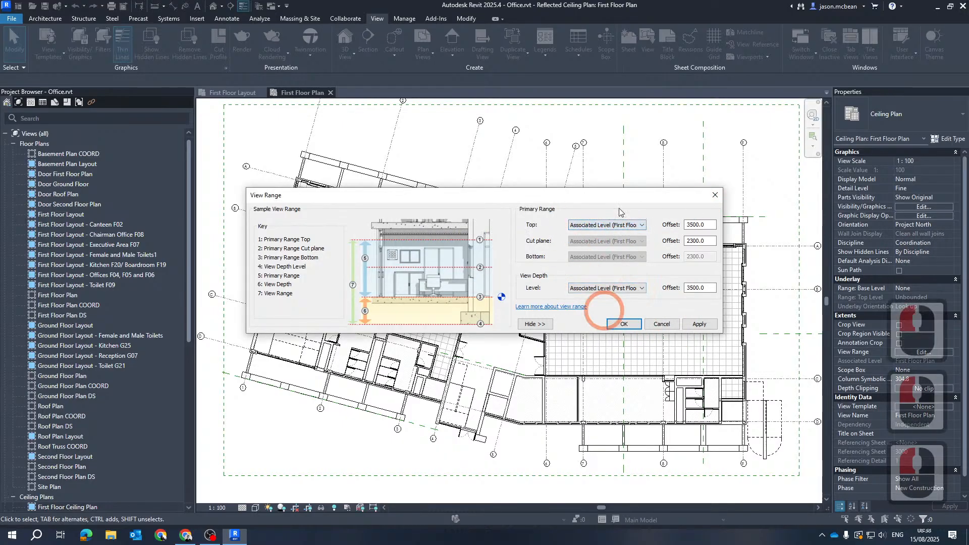
{"action": "left_click", "coordinate": [707, 324]}
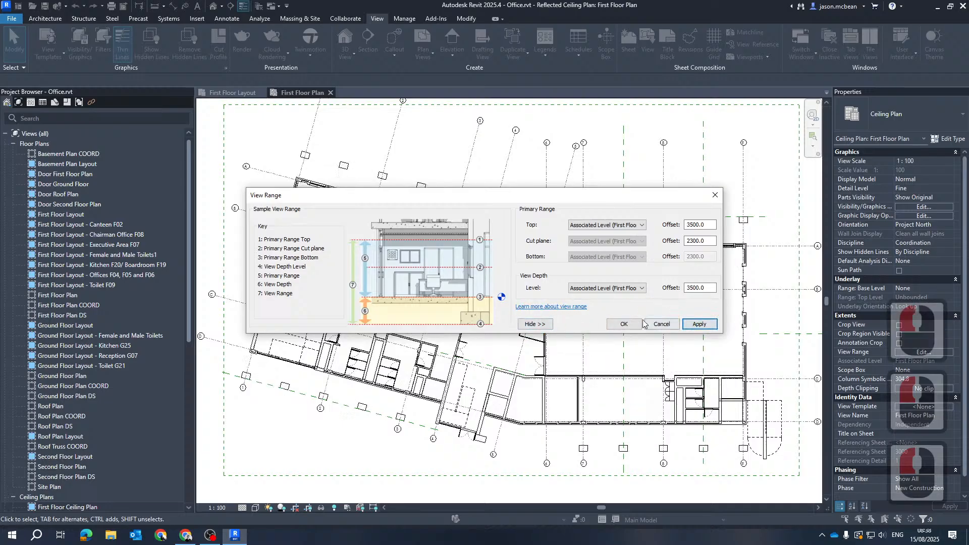
{"action": "left_click", "coordinate": [624, 324]}
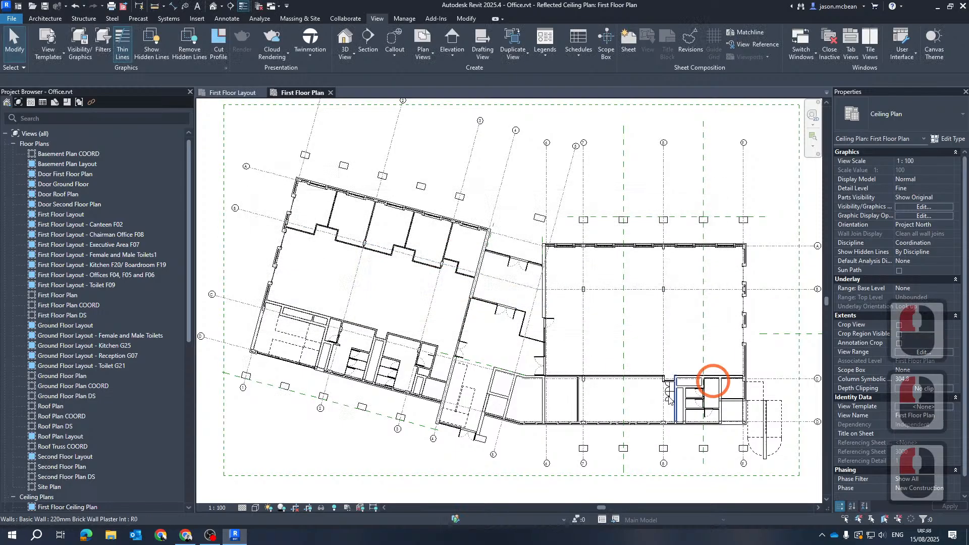
Step: Draw a wall section running vertically through the large rectangular block between grids 7 and 8, and open its section view
{"action": "scroll", "coordinate": [472, 351], "scroll_direction": "down", "scroll_amount": 5}
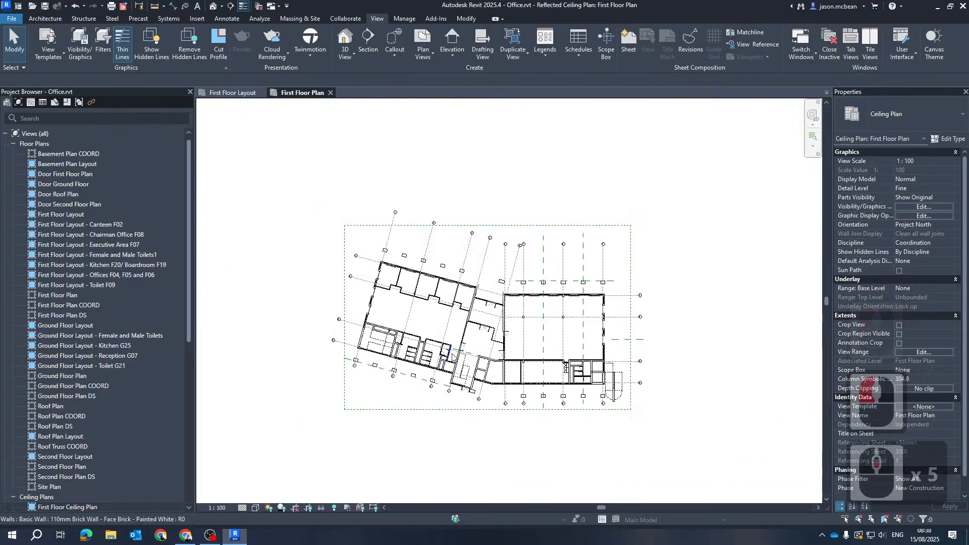
{"action": "scroll", "coordinate": [491, 288], "scroll_direction": "up", "scroll_amount": 4}
{"action": "key", "text": "Escape"}
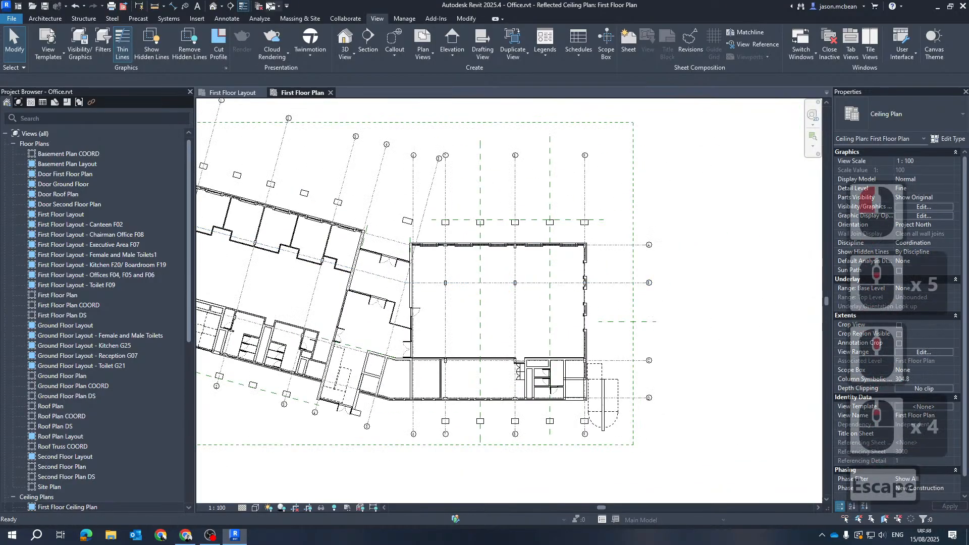
{"action": "left_click", "coordinate": [232, 6]}
{"action": "left_click", "coordinate": [497, 172]}
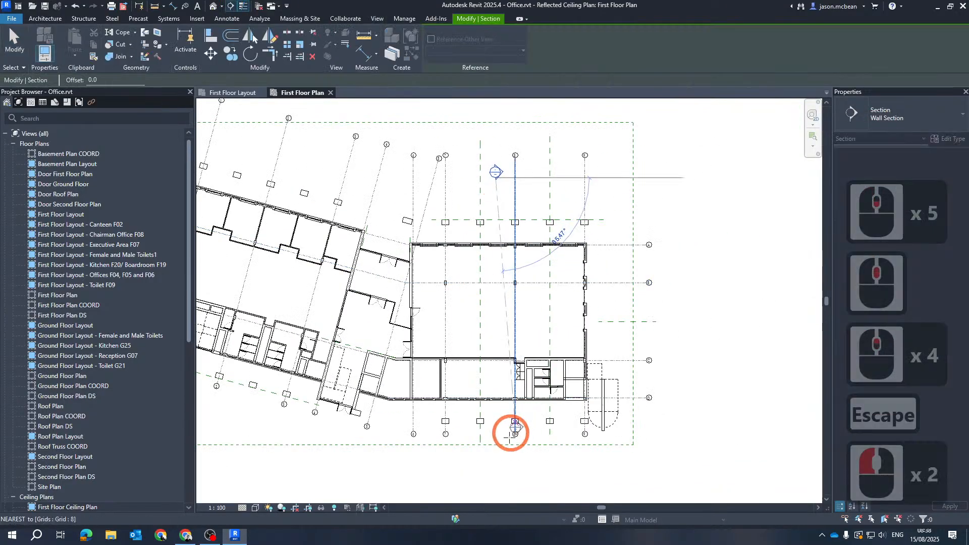
{"action": "left_click", "coordinate": [496, 451]}
{"action": "left_click", "coordinate": [496, 469]}
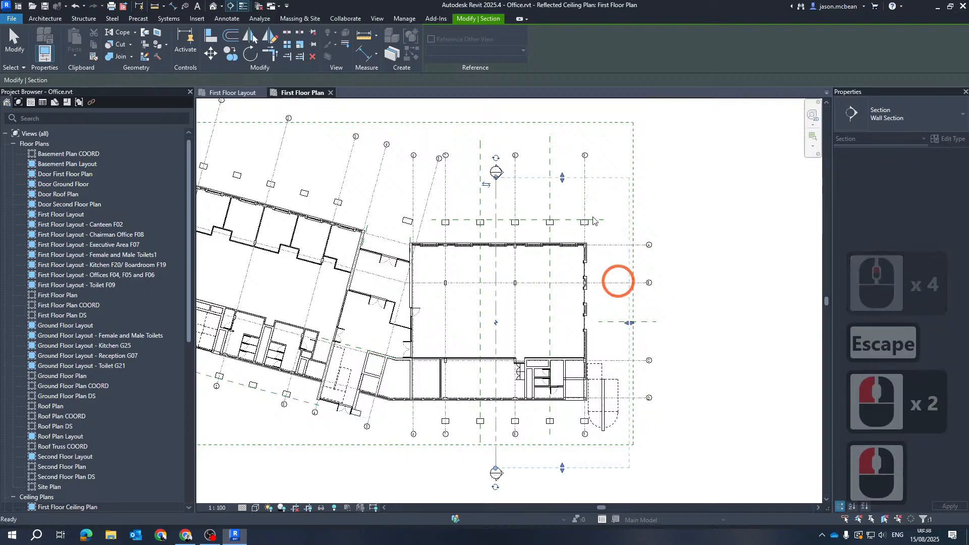
{"action": "key", "text": "Escape"}
{"action": "key", "text": "Escape"}
{"action": "double_click", "coordinate": [498, 171]}
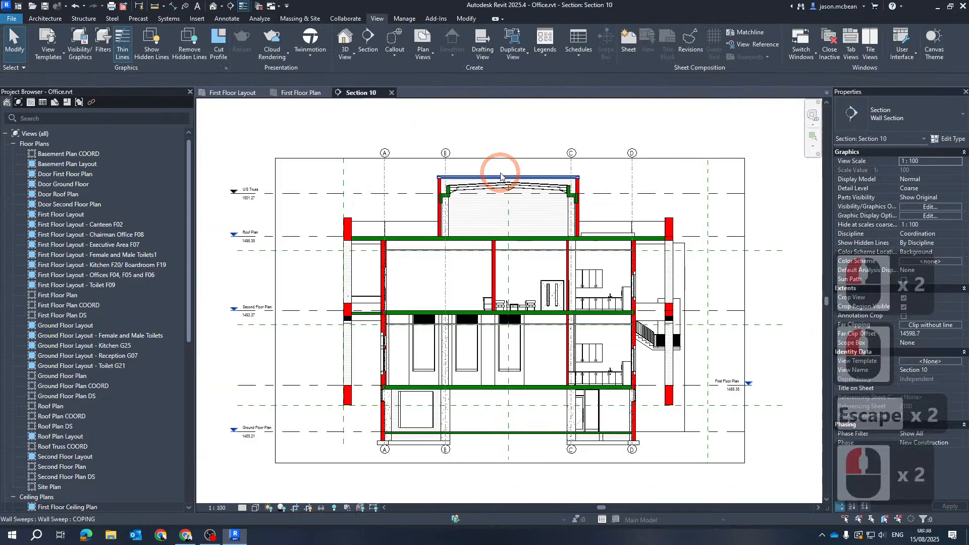
Step: Set the section view's detail level to Fine
{"action": "scroll", "coordinate": [530, 275], "scroll_direction": "up", "scroll_amount": 2}
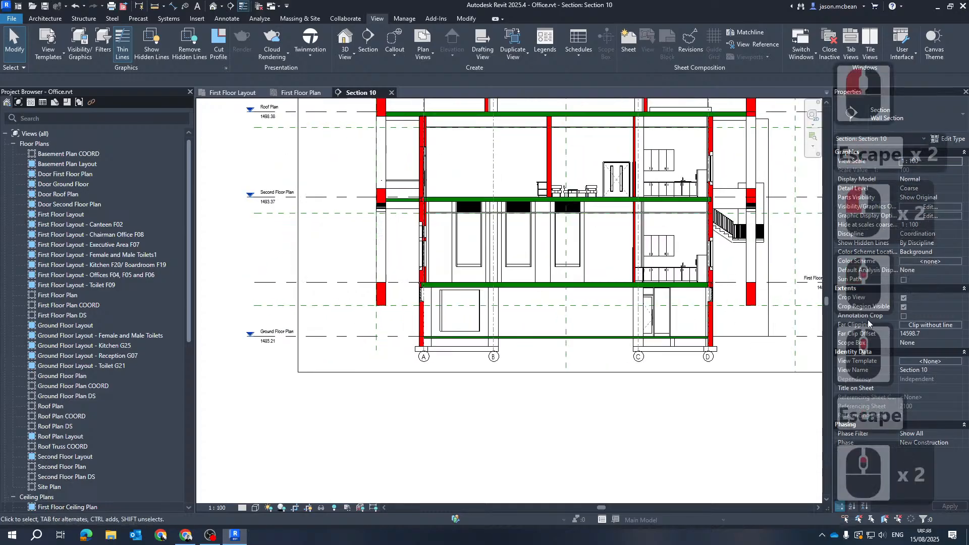
{"action": "mouse_move", "coordinate": [718, 330]}
{"action": "middle_mouse_down"}
{"action": "mouse_move", "coordinate": [670, 346]}
{"action": "mouse_move", "coordinate": [415, 382]}
{"action": "middle_mouse_up"}
{"action": "scroll", "coordinate": [597, 314], "scroll_direction": "up", "scroll_amount": 6}
{"action": "scroll", "coordinate": [635, 300], "scroll_direction": "down", "scroll_amount": 5}
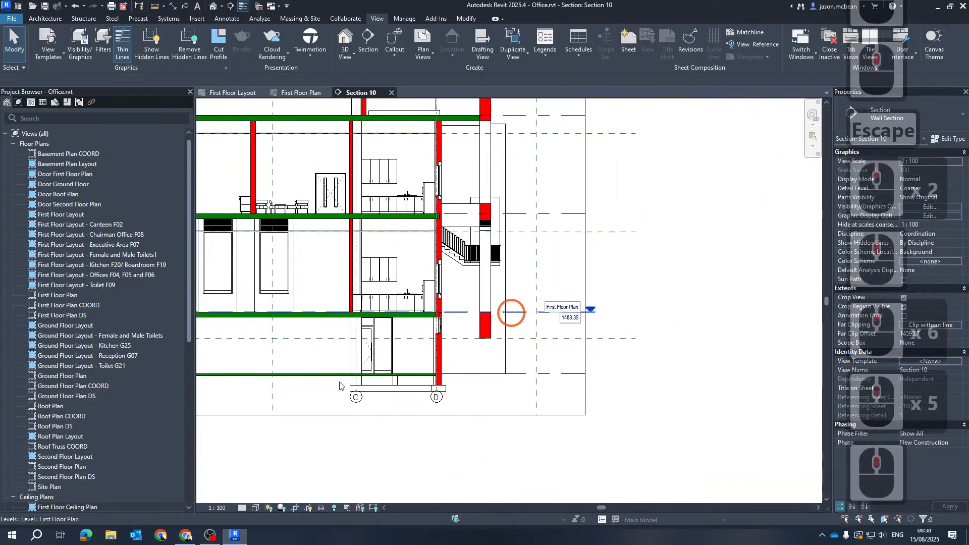
{"action": "left_click", "coordinate": [257, 509]}
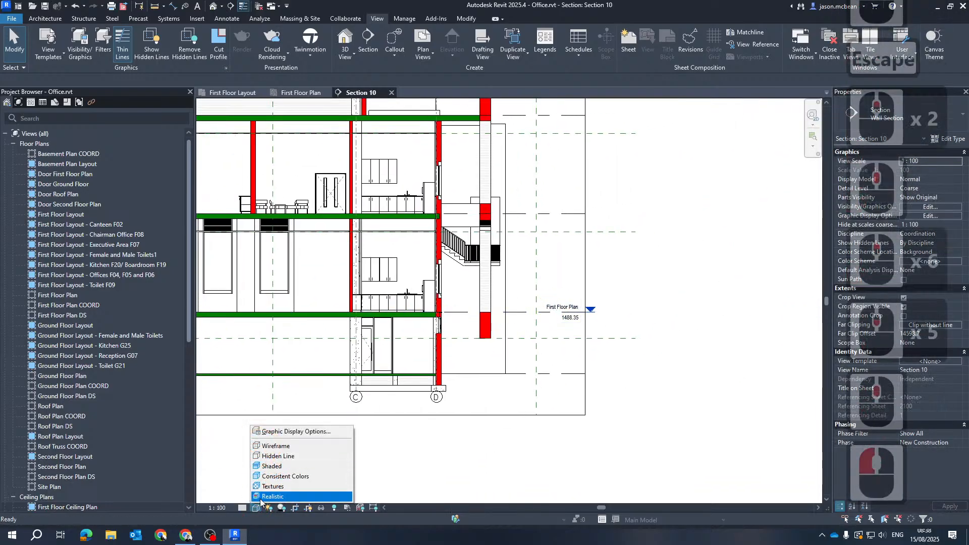
{"action": "left_click", "coordinate": [242, 507]}
{"action": "left_click", "coordinate": [251, 493]}
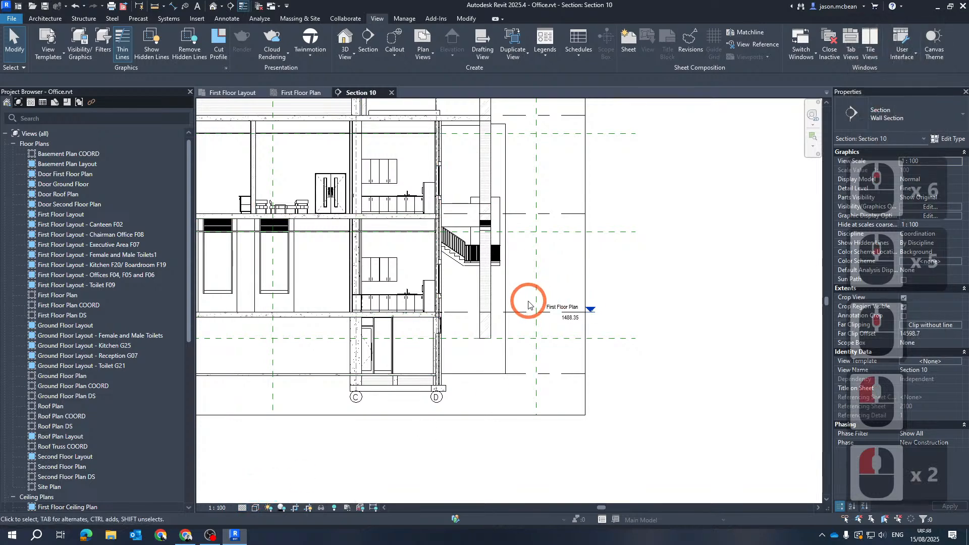
Step: Place a vertical aligned dimension between the ceiling and the First Floor Plan level, in the first-floor kitchen area between grids C and D
{"action": "scroll", "coordinate": [485, 296], "scroll_direction": "up", "scroll_amount": 5}
{"action": "key", "text": "d"}
{"action": "key", "text": "i"}
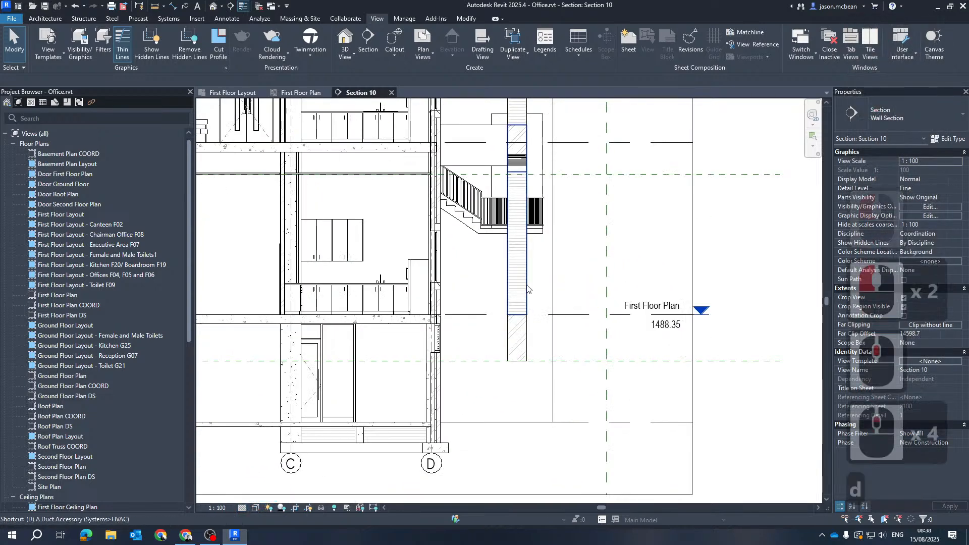
{"action": "left_click", "coordinate": [335, 177]}
{"action": "scroll", "coordinate": [283, 169], "scroll_direction": "up", "scroll_amount": 14}
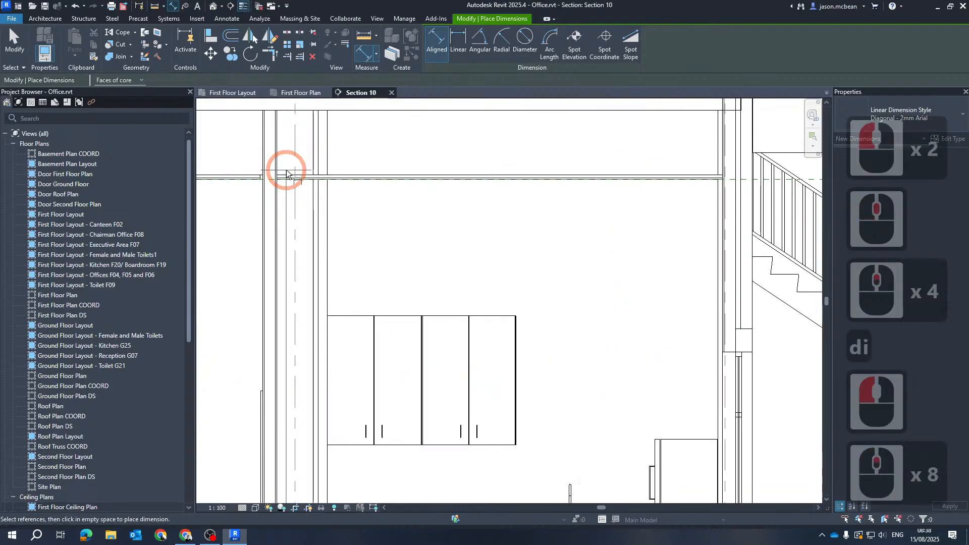
{"action": "left_click", "coordinate": [283, 192]}
{"action": "scroll", "coordinate": [283, 192], "scroll_direction": "down", "scroll_amount": 5}
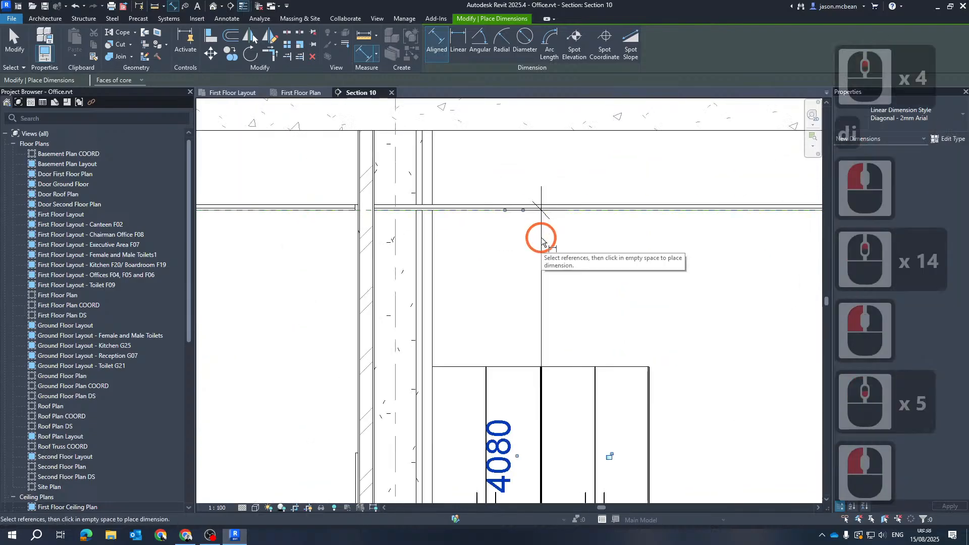
{"action": "left_click", "coordinate": [541, 240]}
{"action": "scroll", "coordinate": [541, 303], "scroll_direction": "down", "scroll_amount": 7}
{"action": "key", "text": "Escape"}
{"action": "scroll", "coordinate": [540, 267], "scroll_direction": "down", "scroll_amount": 6}
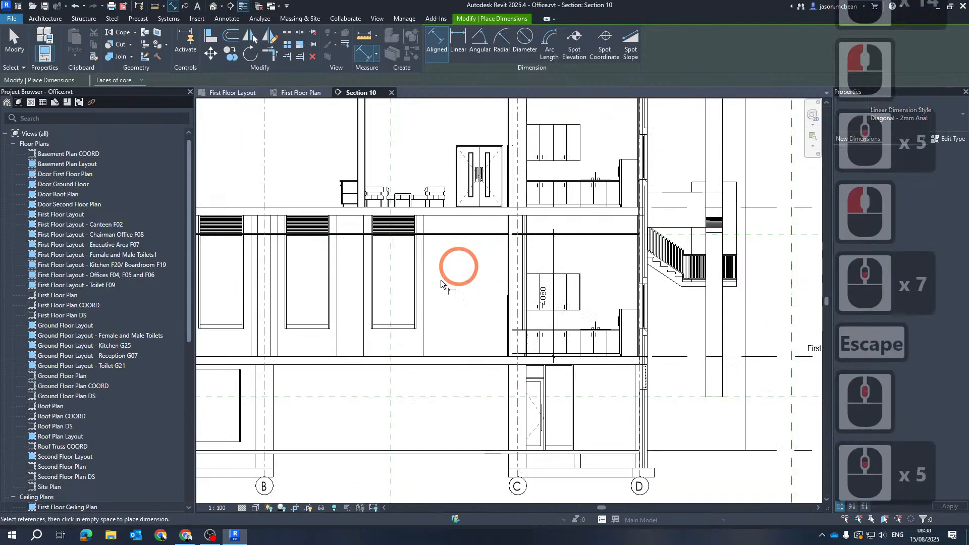
Step: Examine the first-floor ceiling line and the void below the second floor slab across the section from grid A to D
{"action": "scroll", "coordinate": [300, 234], "scroll_direction": "up", "scroll_amount": 6}
{"action": "scroll", "coordinate": [461, 219], "scroll_direction": "up", "scroll_amount": 6}
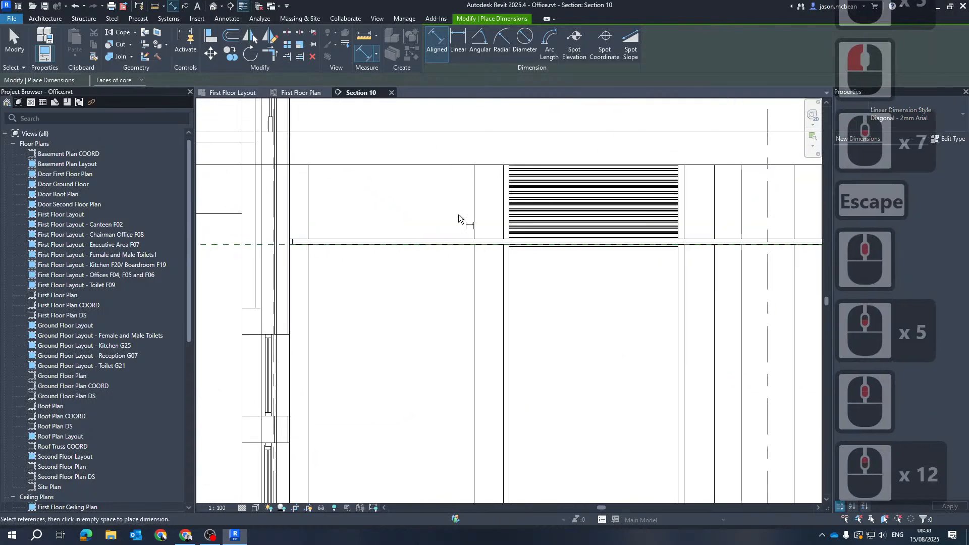
{"action": "scroll", "coordinate": [371, 194], "scroll_direction": "down", "scroll_amount": 6}
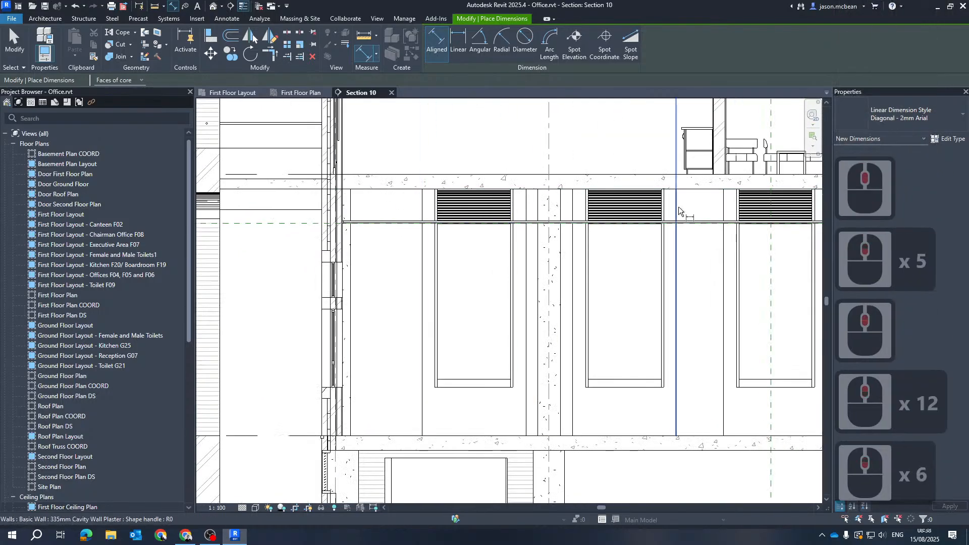
{"action": "middle_click_drag", "start_coordinate": [692, 207], "coordinate": [357, 229]}
{"action": "scroll", "coordinate": [542, 243], "scroll_direction": "down", "scroll_amount": 5}
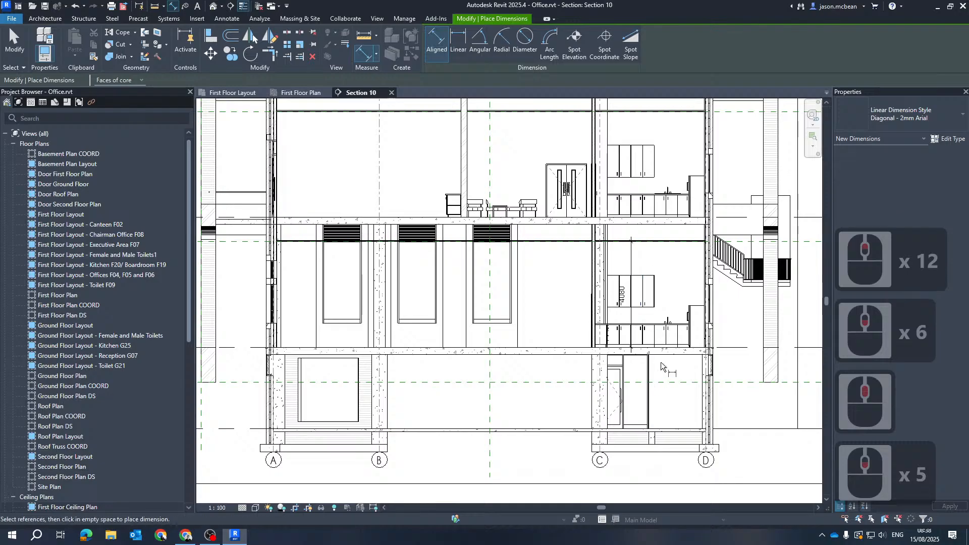
{"action": "scroll", "coordinate": [662, 354], "scroll_direction": "up", "scroll_amount": 5}
{"action": "scroll", "coordinate": [563, 238], "scroll_direction": "down", "scroll_amount": 6}
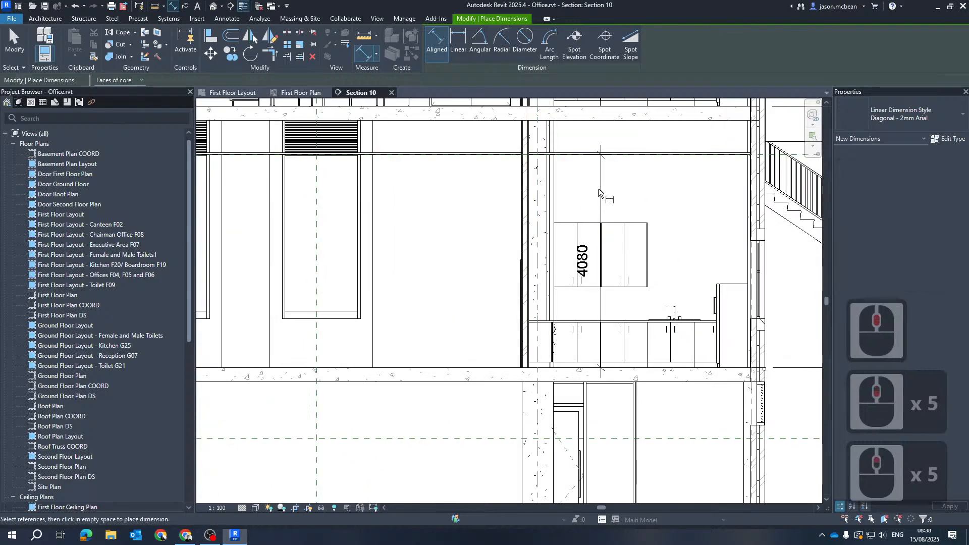
{"action": "key", "text": "Escape"}
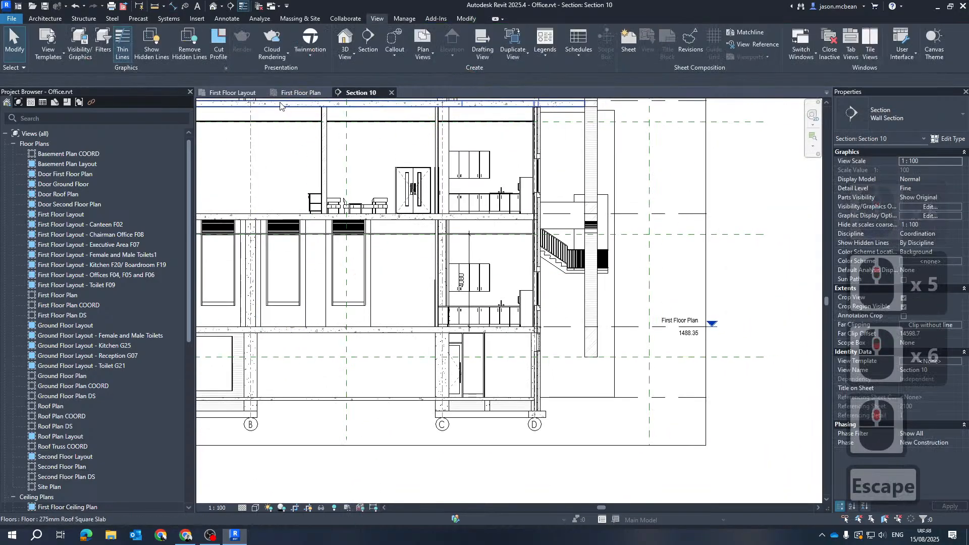
Step: Close the First Floor Layout view and bring up the First Floor Plan ceiling view around the large rectangular block
{"action": "left_click", "coordinate": [224, 93]}
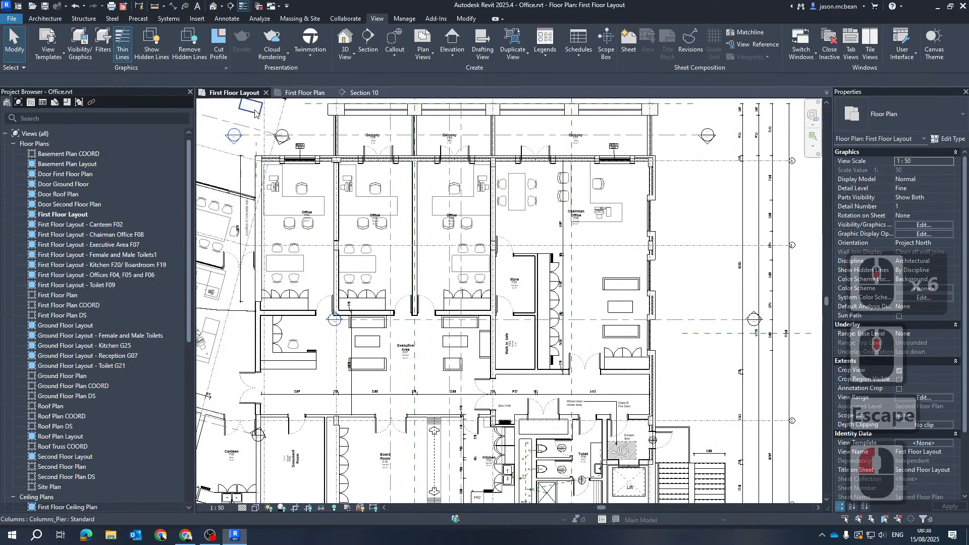
{"action": "left_click", "coordinate": [266, 93]}
{"action": "left_click", "coordinate": [227, 94]}
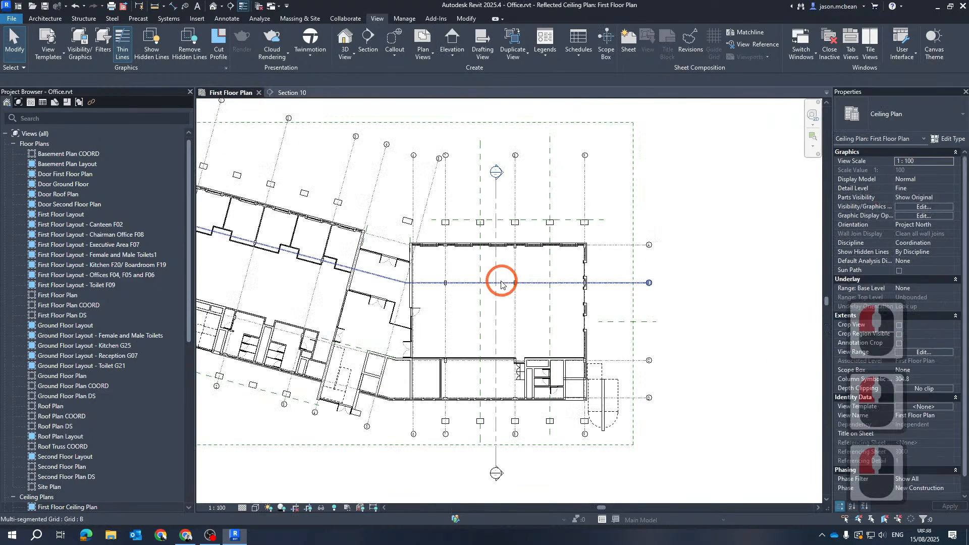
{"action": "key", "text": "Escape"}
{"action": "scroll", "coordinate": [625, 241], "scroll_direction": "up", "scroll_amount": 4}
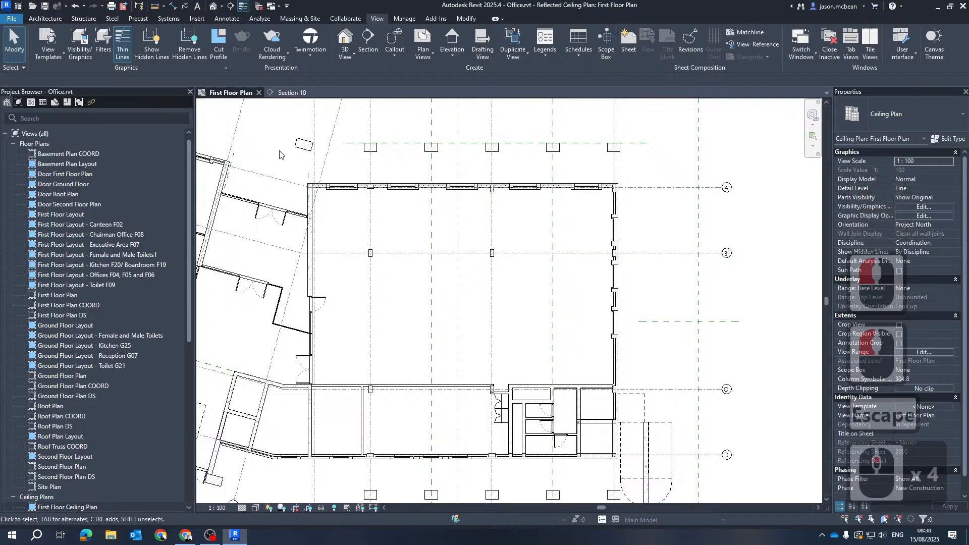
Step: In Section 10, place a vertical aligned dimension from the second floor slab's underside to the First Floor Plan level, beside the kitchen ceiling-height dimension
{"action": "left_click", "coordinate": [288, 93]}
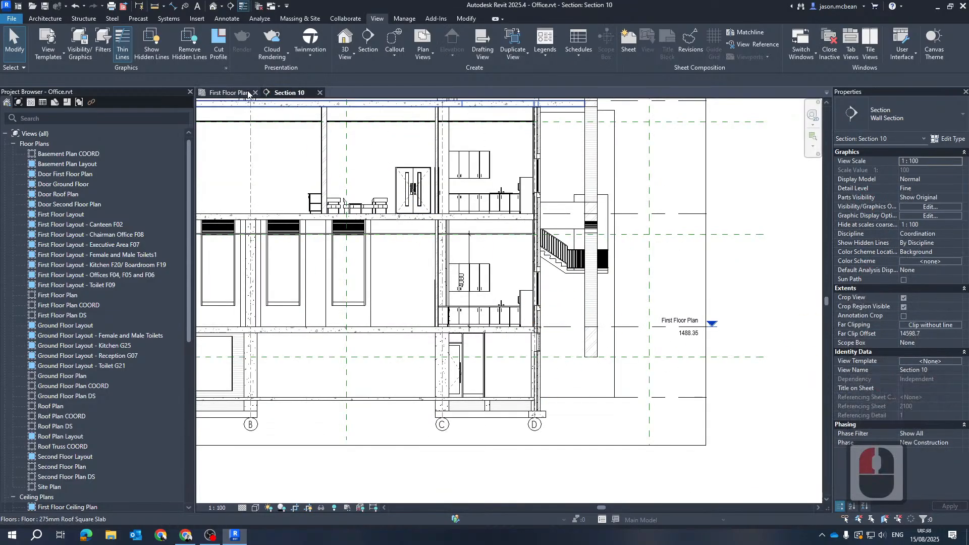
{"action": "scroll", "coordinate": [586, 242], "scroll_direction": "up", "scroll_amount": 2}
{"action": "scroll", "coordinate": [555, 263], "scroll_direction": "up", "scroll_amount": 1}
{"action": "middle_click_drag", "start_coordinate": [534, 277], "coordinate": [525, 275]}
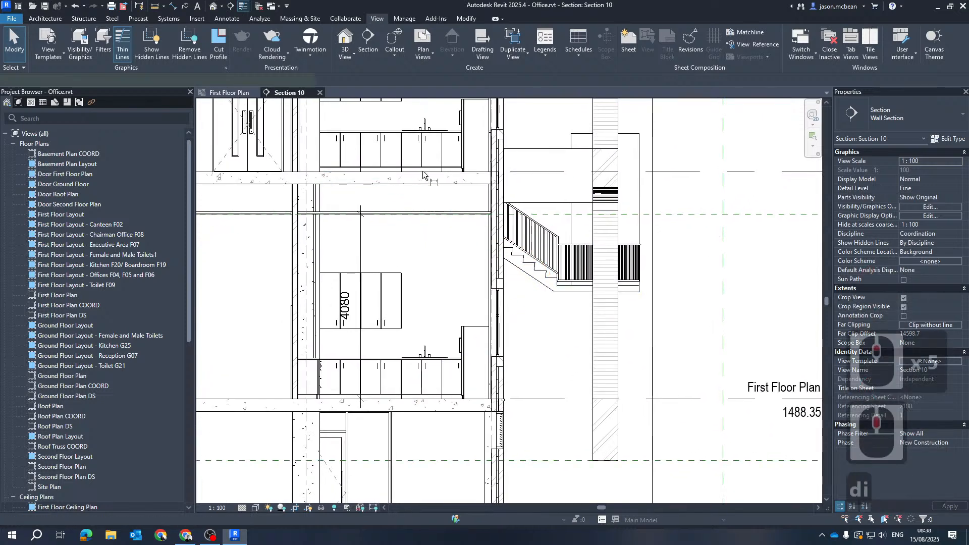
{"action": "key", "text": "d"}
{"action": "key", "text": "i"}
{"action": "left_click", "coordinate": [443, 185]}
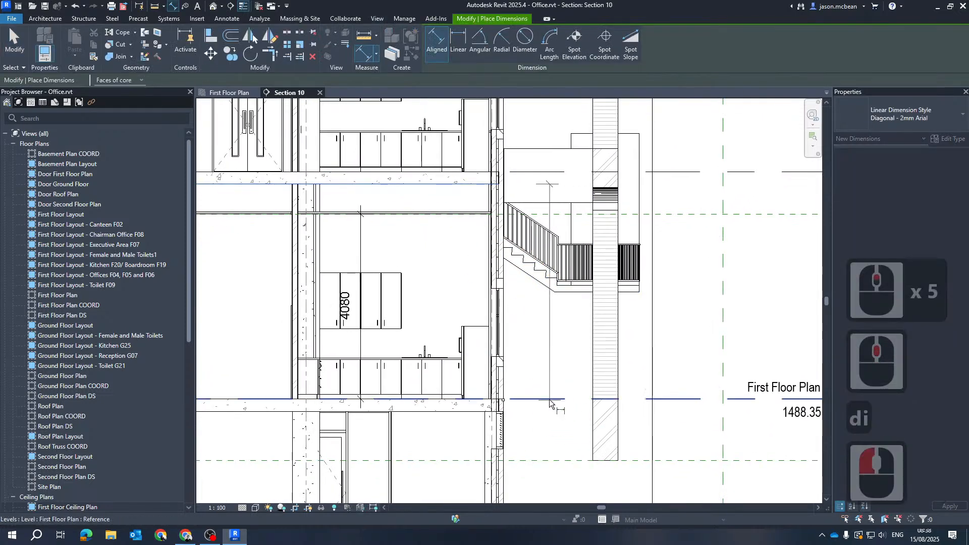
{"action": "left_click", "coordinate": [529, 380]}
{"action": "left_click", "coordinate": [432, 320]}
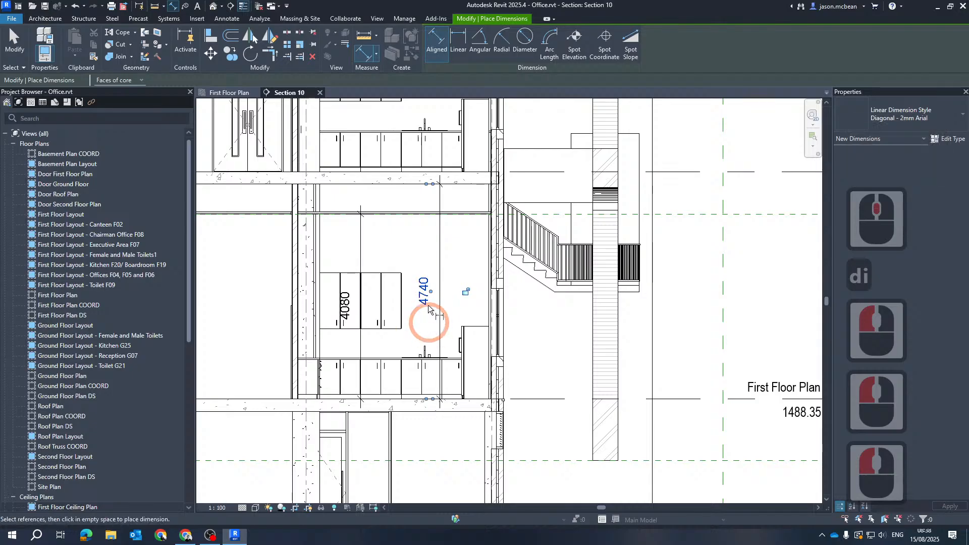
{"action": "left_click", "coordinate": [236, 93]}
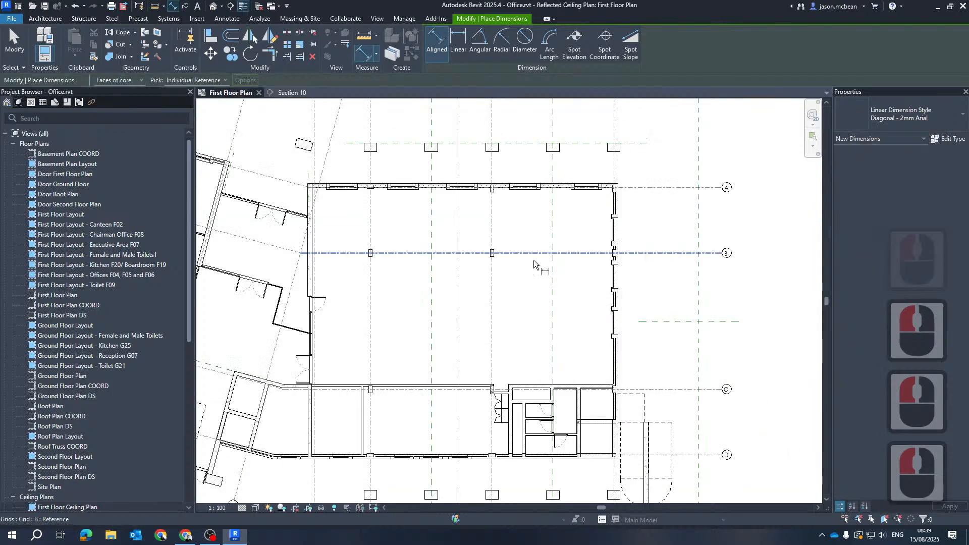
{"action": "key", "text": "Escape"}
{"action": "key", "text": "Escape"}
{"action": "left_click", "coordinate": [923, 352]}
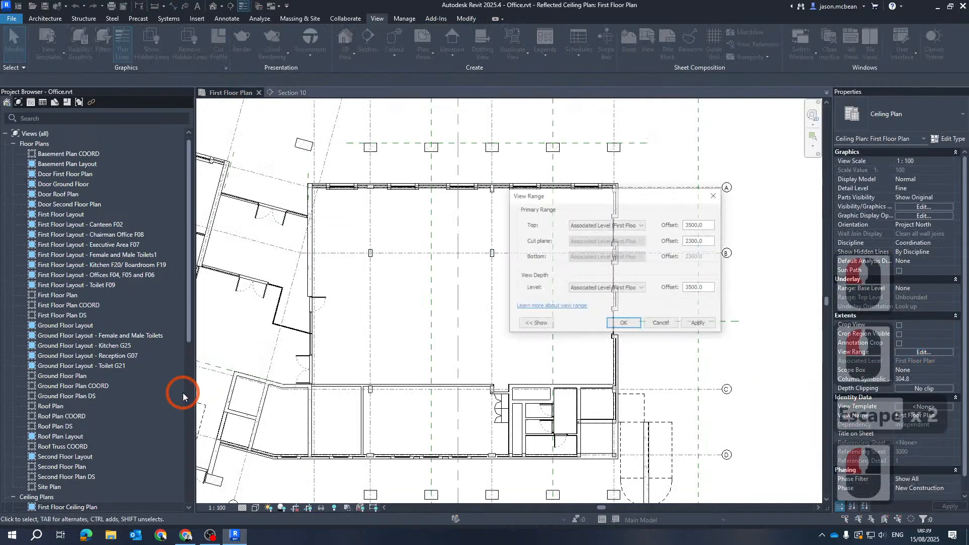
{"action": "left_click", "coordinate": [714, 222]}
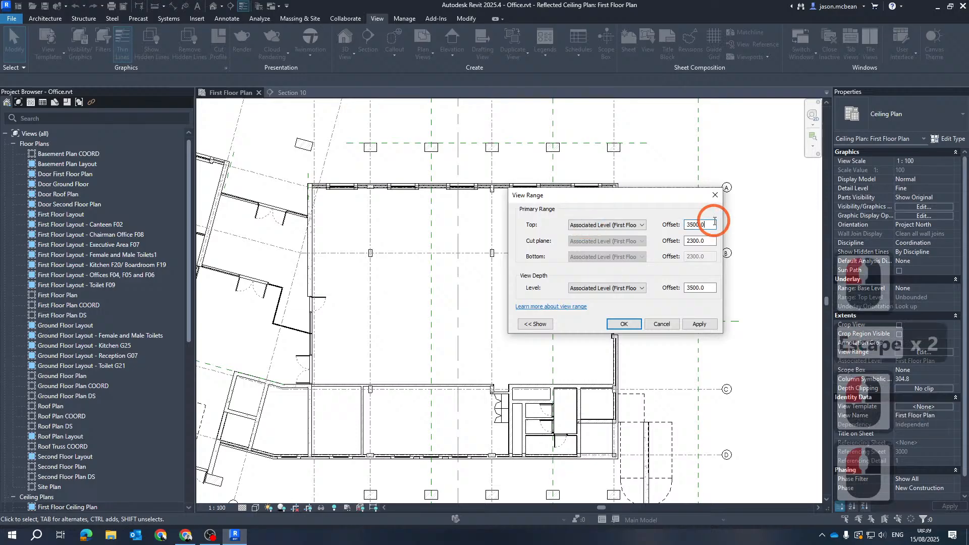
{"action": "left_click", "coordinate": [244, 73]}
{"action": "key", "text": "Escape"}
{"action": "left_click", "coordinate": [293, 93]}
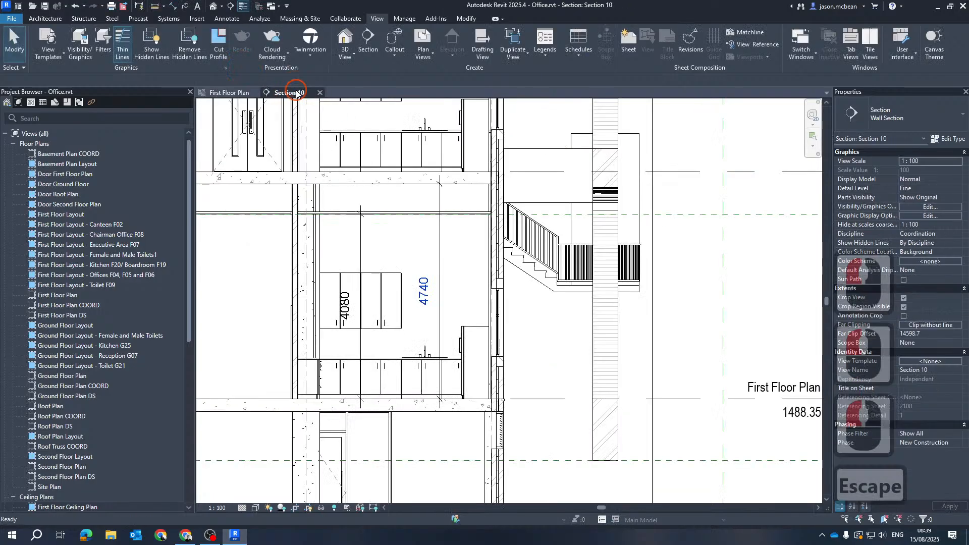
Step: In the First Floor Plan ceiling view's view range, set the Top offset to 4740
{"action": "left_click", "coordinate": [233, 94]}
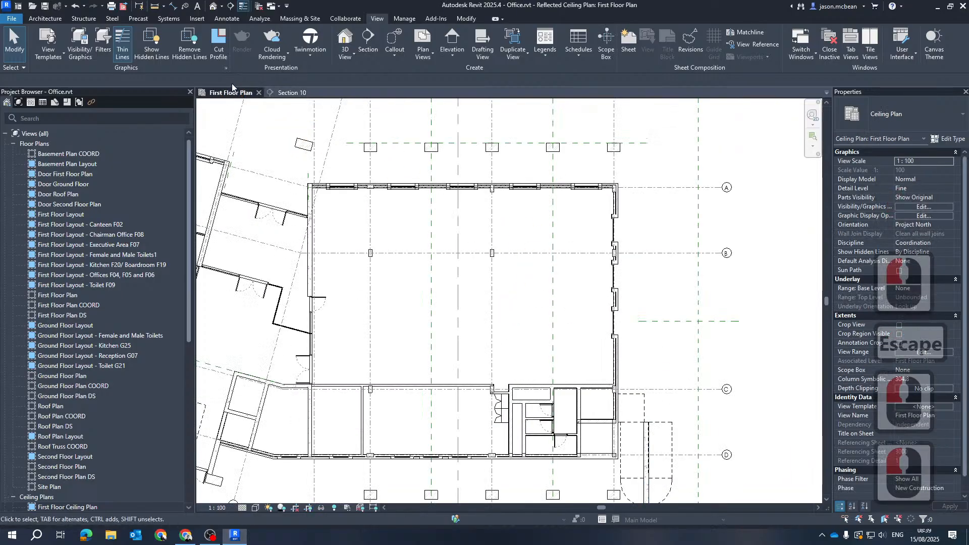
{"action": "left_click", "coordinate": [915, 352]}
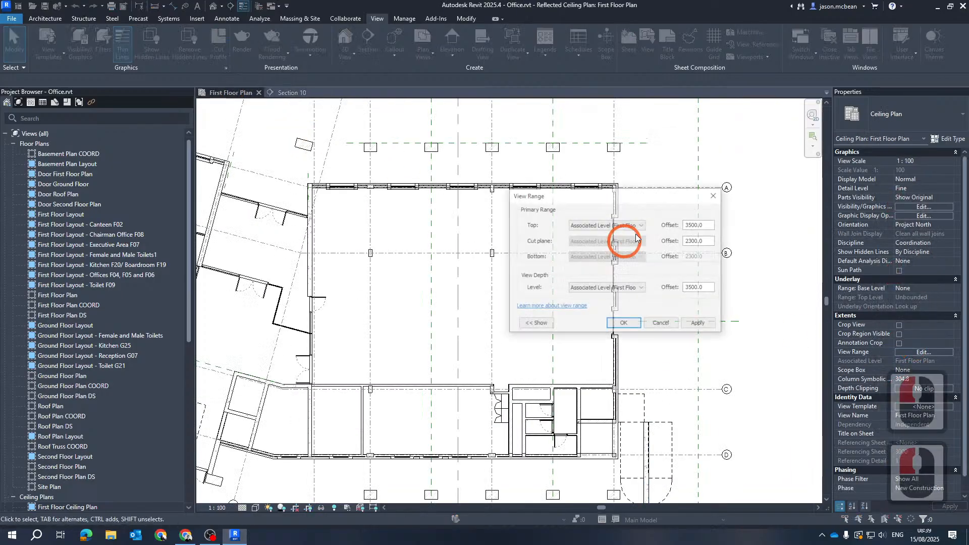
{"action": "left_click", "coordinate": [712, 241]}
{"action": "double_click", "coordinate": [701, 224]}
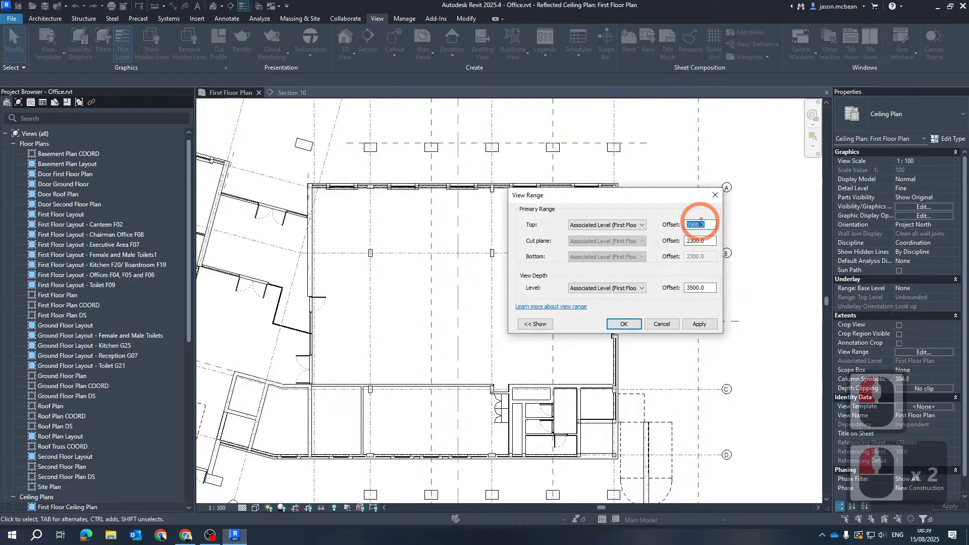
{"action": "type", "text": "4740"}
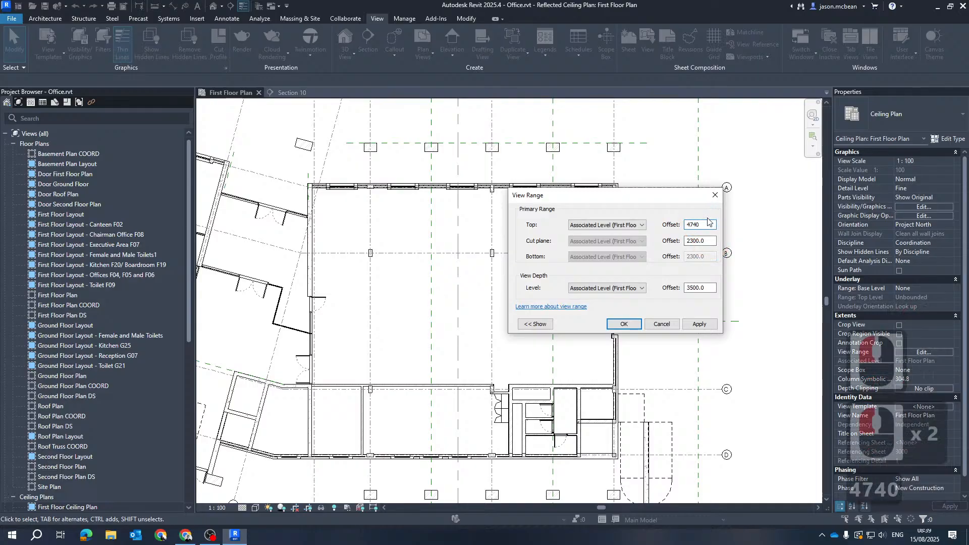
Step: Copy the Top offset of 4740 into the View Depth offset and apply the view range
{"action": "double_click", "coordinate": [702, 226]}
{"action": "key", "text": "ctrl+c"}
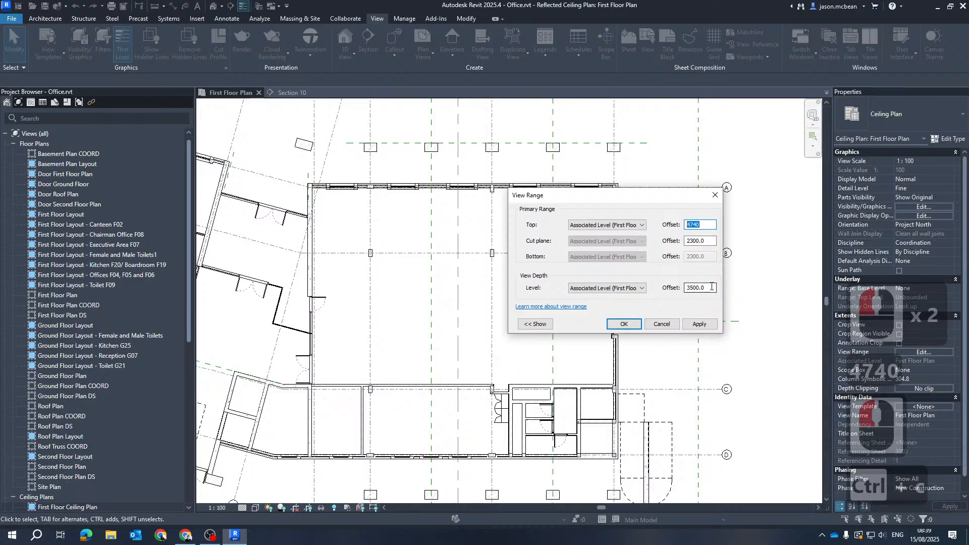
{"action": "double_click", "coordinate": [702, 288]}
{"action": "key", "text": "ctrl+v"}
{"action": "left_click", "coordinate": [699, 323]}
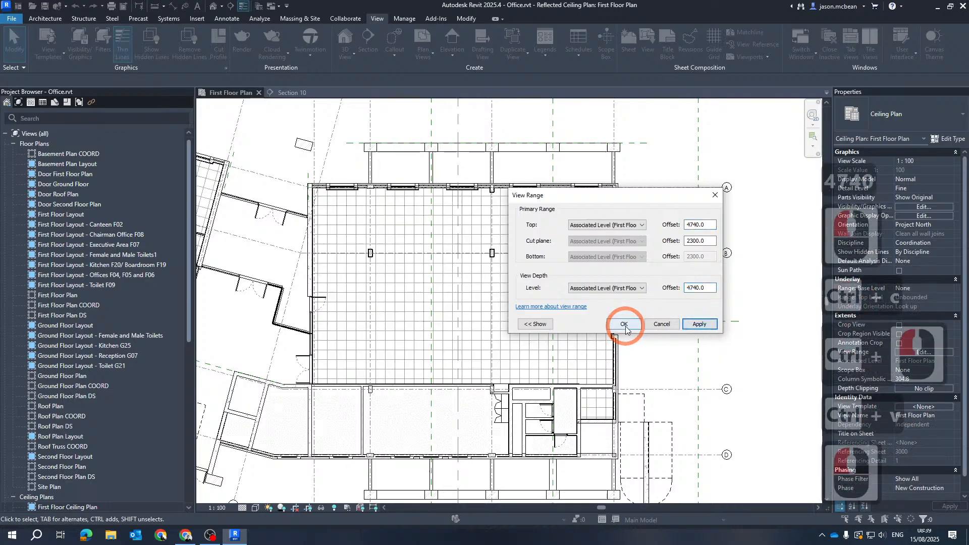
{"action": "left_click", "coordinate": [625, 326]}
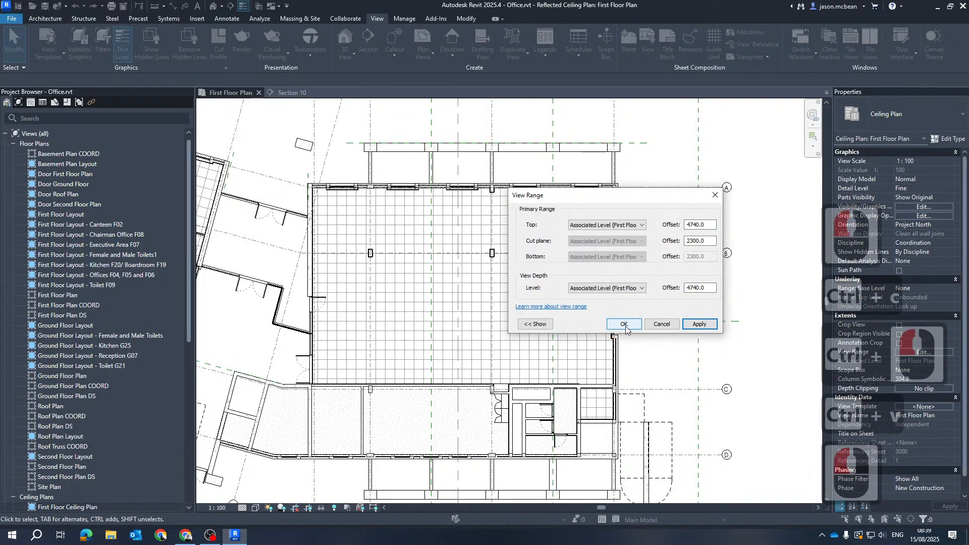
Step: Show the sample view range diagram, set the Cut plane offset to 1500, and accept the view range
{"action": "left_click", "coordinate": [530, 324]}
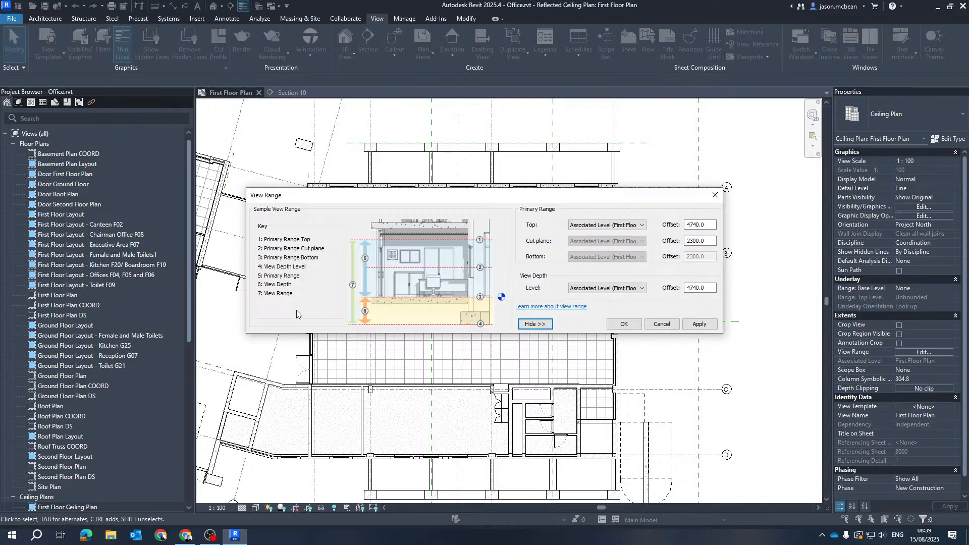
{"action": "left_click", "coordinate": [712, 241]}
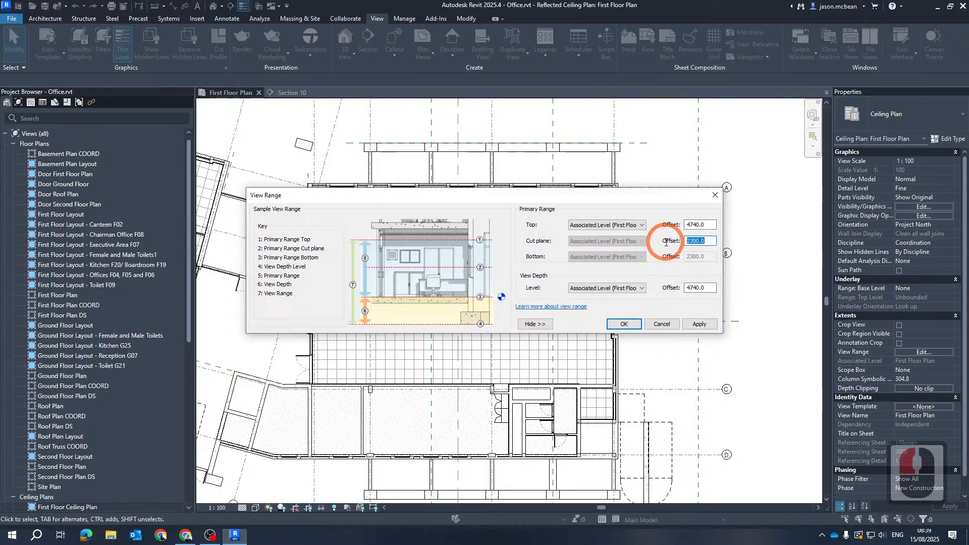
{"action": "type", "text": "1500"}
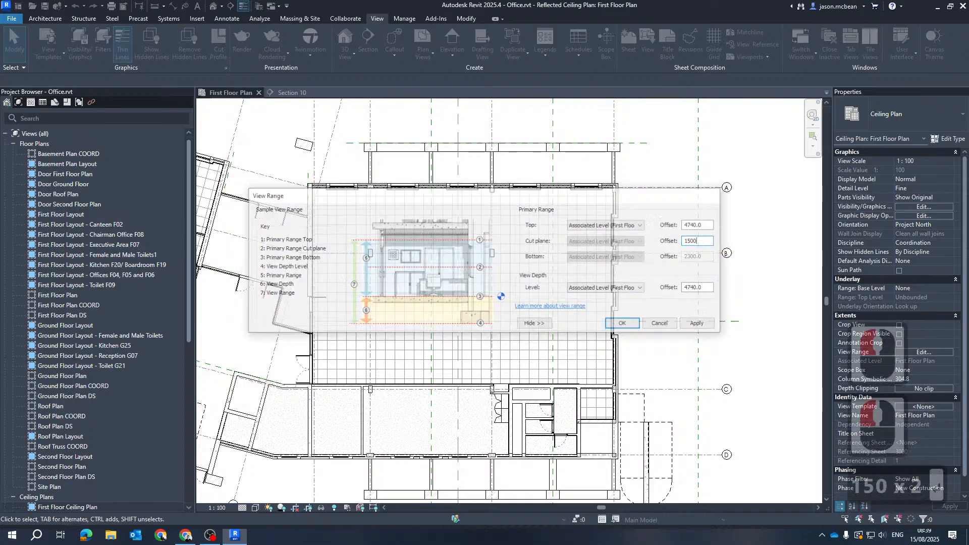
{"action": "key", "text": "Return"}
{"action": "scroll", "coordinate": [362, 409], "scroll_direction": "up", "scroll_amount": 11}
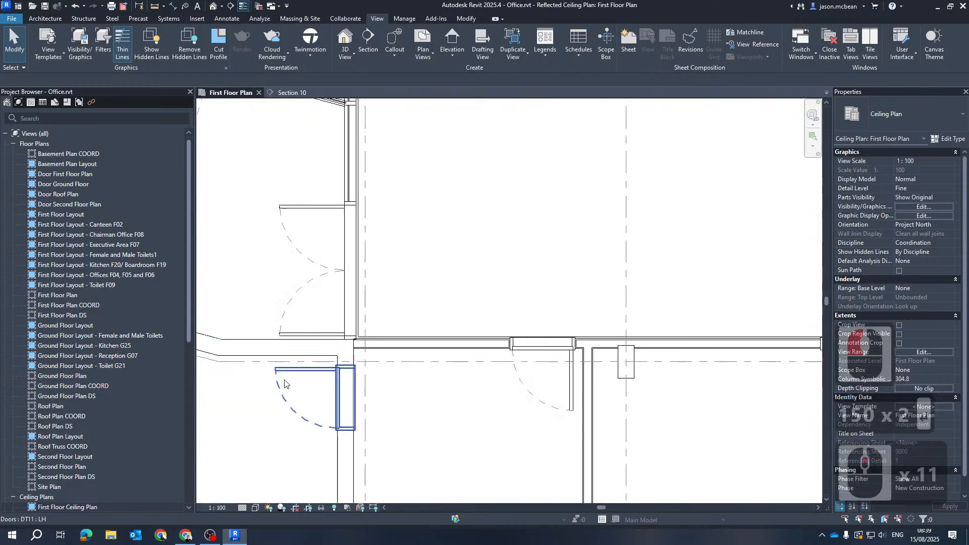
Step: Examine the grid and plasterboard ceilings over the open office, kitchen and toilets in the First Floor Plan ceiling view
{"action": "scroll", "coordinate": [445, 317], "scroll_direction": "down", "scroll_amount": 11}
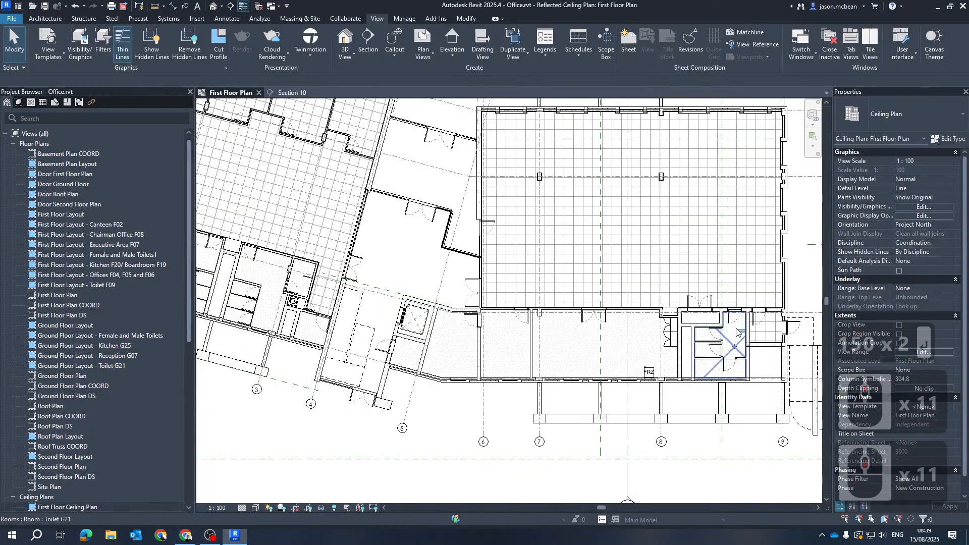
{"action": "scroll", "coordinate": [651, 364], "scroll_direction": "up", "scroll_amount": 10}
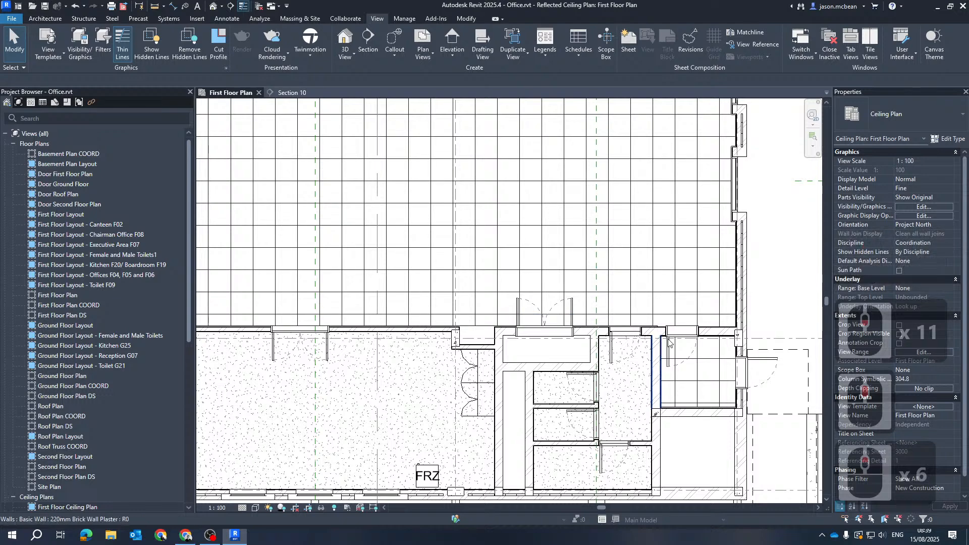
{"action": "scroll", "coordinate": [500, 207], "scroll_direction": "down", "scroll_amount": 6}
{"action": "scroll", "coordinate": [500, 207], "scroll_direction": "up", "scroll_amount": 5}
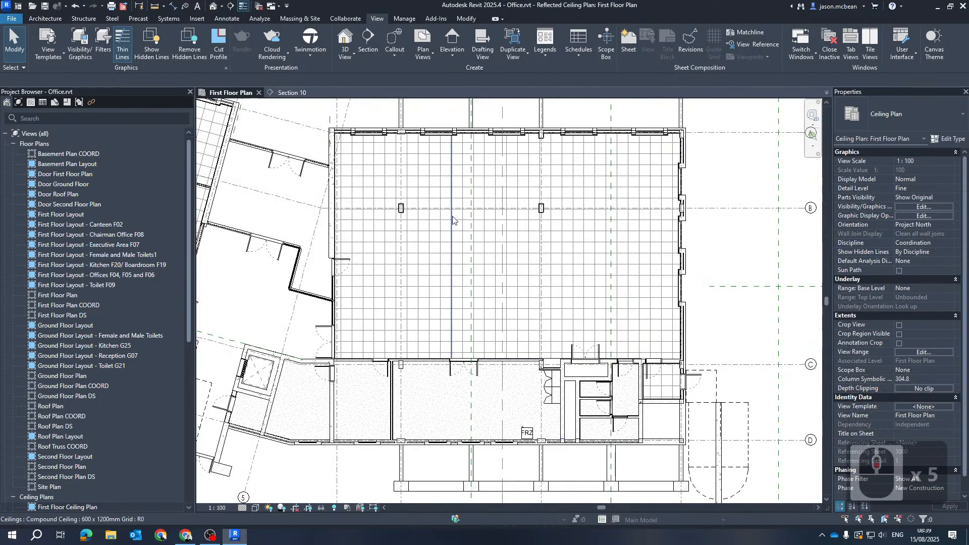
{"action": "scroll", "coordinate": [477, 340], "scroll_direction": "up", "scroll_amount": 6}
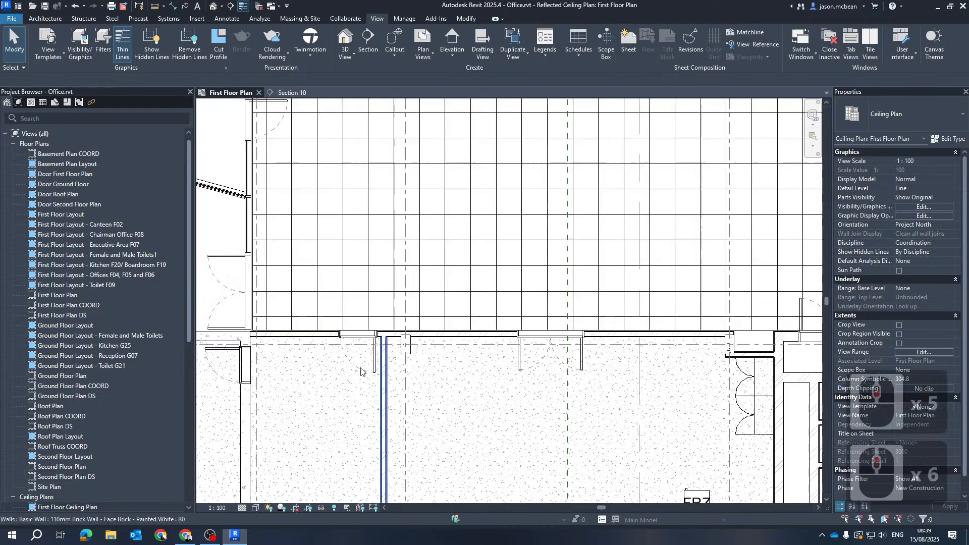
Step: Select the 110mm brick wall along the large grid-ceiling room's lower edge, view it in Section 10, and deselect it
{"action": "left_click", "coordinate": [493, 338]}
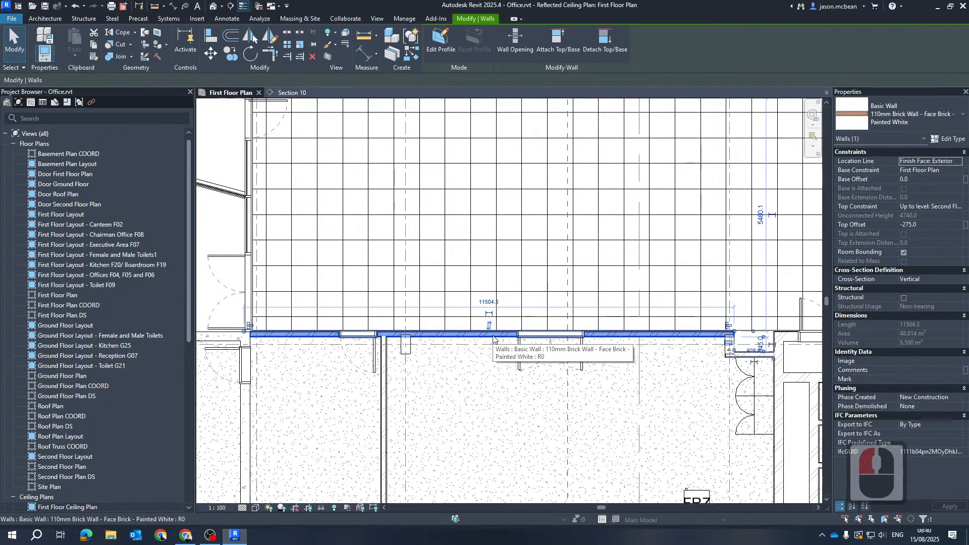
{"action": "left_click", "coordinate": [304, 93]}
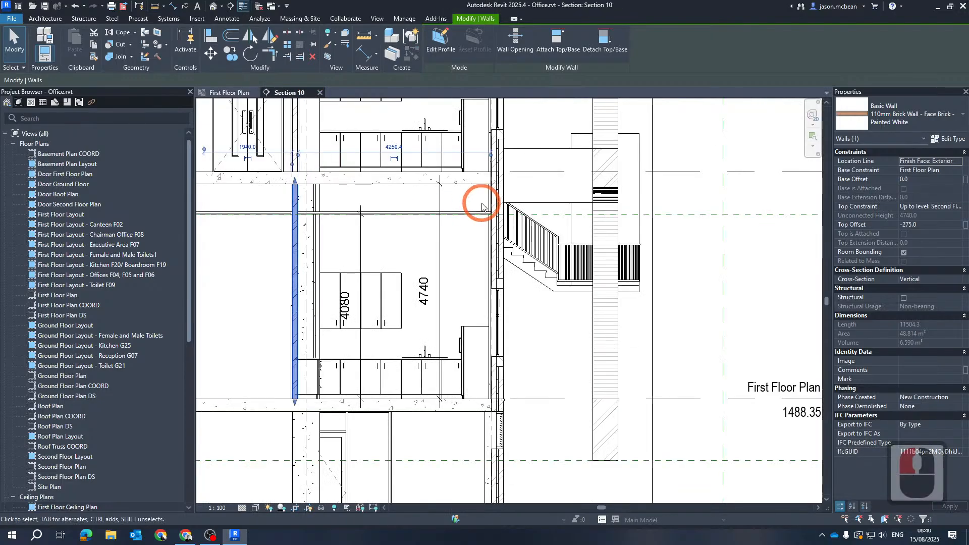
{"action": "middle_click_drag", "start_coordinate": [463, 258], "coordinate": [548, 255]}
{"action": "key", "text": "Escape"}
{"action": "key", "text": "Escape"}
Step: Examine the first floor walls, ceilings, slab above and curtain openings across Section 10 between grids D and A
{"action": "scroll", "coordinate": [520, 263], "scroll_direction": "down", "scroll_amount": 4}
{"action": "key", "text": "Escape"}
{"action": "middle_click_drag", "start_coordinate": [483, 269], "coordinate": [508, 240]}
{"action": "key", "text": "Escape"}
{"action": "scroll", "coordinate": [627, 216], "scroll_direction": "up", "scroll_amount": 4}
{"action": "left_click", "coordinate": [628, 242]}
{"action": "scroll", "coordinate": [509, 240], "scroll_direction": "up", "scroll_amount": 6}
{"action": "key", "text": "Escape"}
{"action": "scroll", "coordinate": [483, 364], "scroll_direction": "down", "scroll_amount": 5}
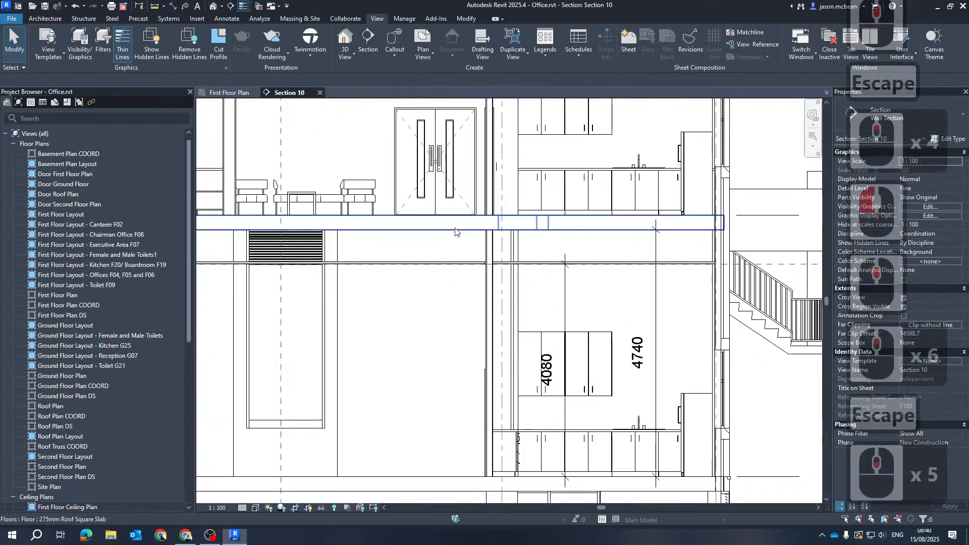
{"action": "scroll", "coordinate": [537, 260], "scroll_direction": "up", "scroll_amount": 6}
{"action": "scroll", "coordinate": [404, 270], "scroll_direction": "down", "scroll_amount": 8}
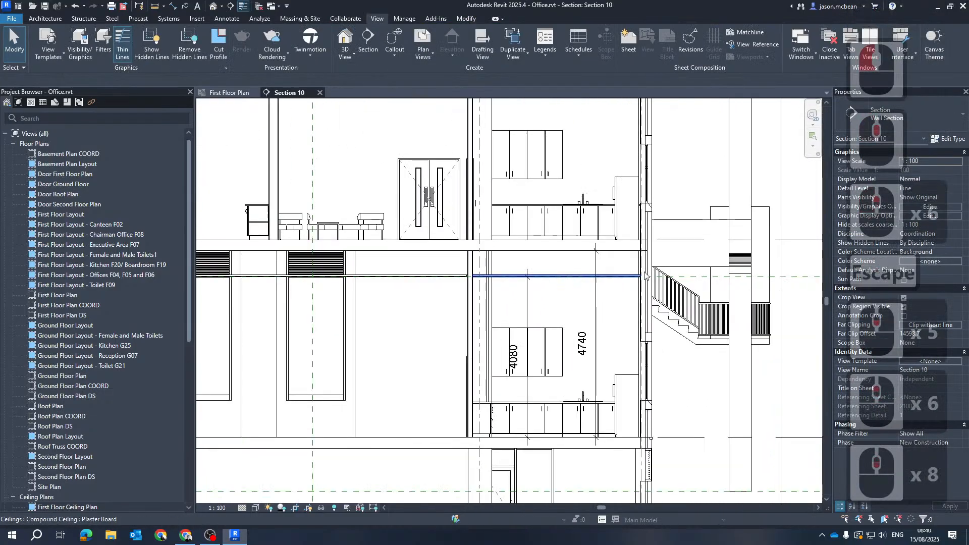
{"action": "scroll", "coordinate": [613, 256], "scroll_direction": "up", "scroll_amount": 4}
{"action": "key", "text": "Escape"}
{"action": "middle_click_drag", "start_coordinate": [381, 345], "coordinate": [541, 232]}
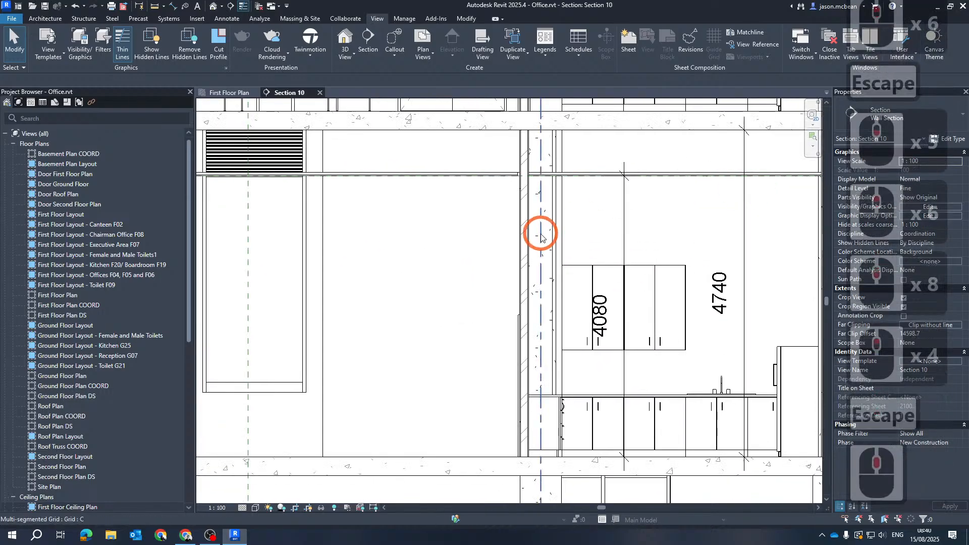
{"action": "scroll", "coordinate": [538, 237], "scroll_direction": "down", "scroll_amount": 5}
{"action": "middle_click_drag", "start_coordinate": [363, 240], "coordinate": [631, 214]}
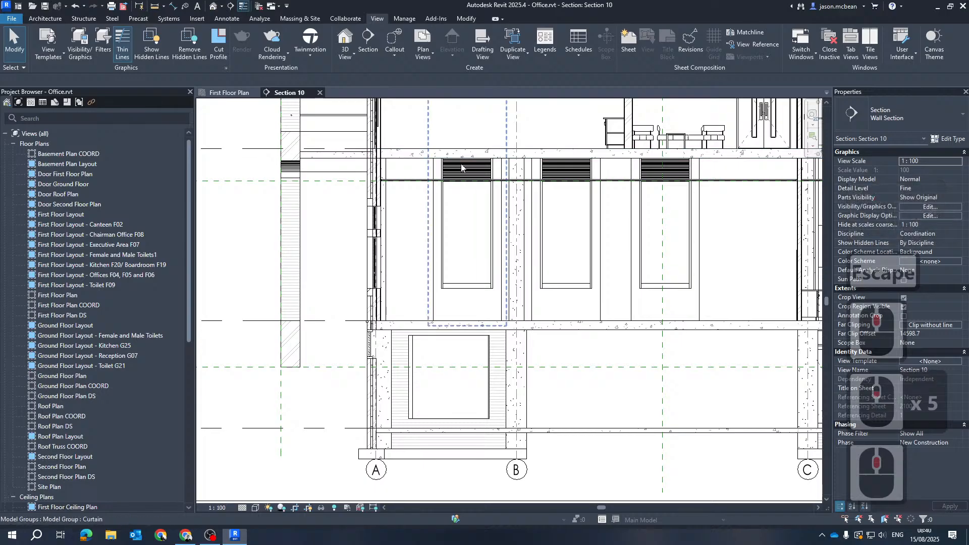
{"action": "scroll", "coordinate": [359, 194], "scroll_direction": "down", "scroll_amount": 5}
{"action": "middle_click_drag", "start_coordinate": [379, 209], "coordinate": [434, 246]}
{"action": "scroll", "coordinate": [317, 234], "scroll_direction": "up", "scroll_amount": 1}
{"action": "scroll", "coordinate": [317, 235], "scroll_direction": "up", "scroll_amount": 6}
{"action": "key", "text": "Escape"}
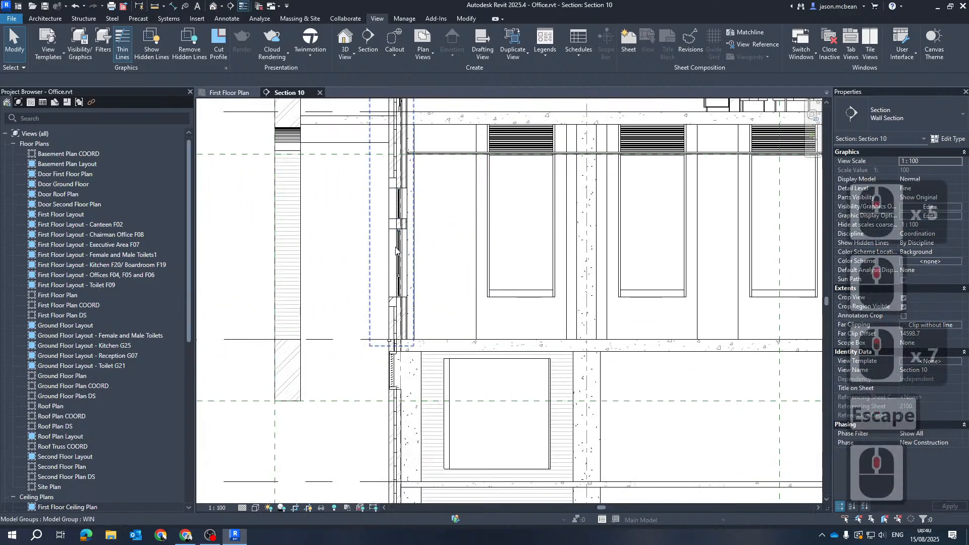
Step: Draw a horizontal reference plane across Section 10 just below the first floor ceilings, about 3721 mm above the First Floor Plan level
{"action": "key", "text": "r"}
{"action": "key", "text": "p"}
{"action": "left_click", "coordinate": [345, 169]}
{"action": "scroll", "coordinate": [585, 216], "scroll_direction": "down", "scroll_amount": 5}
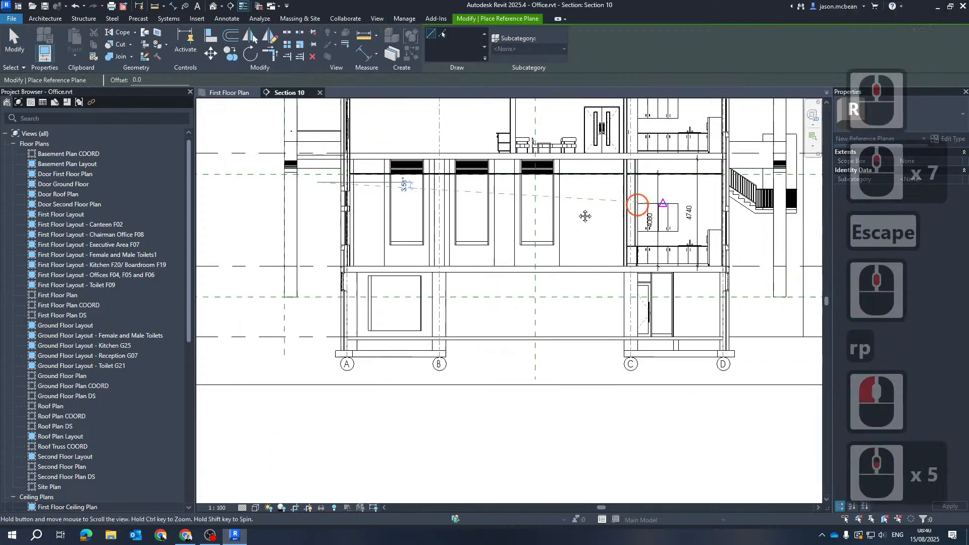
{"action": "middle_click_drag", "start_coordinate": [586, 216], "coordinate": [404, 234]}
{"action": "key", "text": "Escape"}
{"action": "key", "text": "Escape"}
{"action": "key", "text": "Escape"}
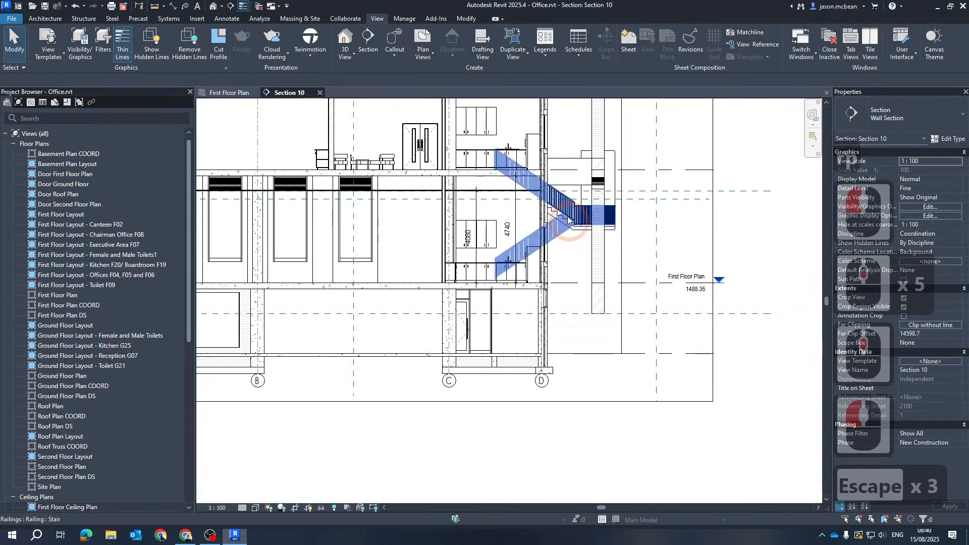
Step: Place an aligned dimension from the First Floor Plan level to the new reference plane, beyond the external stair
{"action": "scroll", "coordinate": [408, 207], "scroll_direction": "up", "scroll_amount": 6}
{"action": "middle_click_drag", "start_coordinate": [432, 326], "coordinate": [444, 293]}
{"action": "key", "text": "d"}
{"action": "key", "text": "i"}
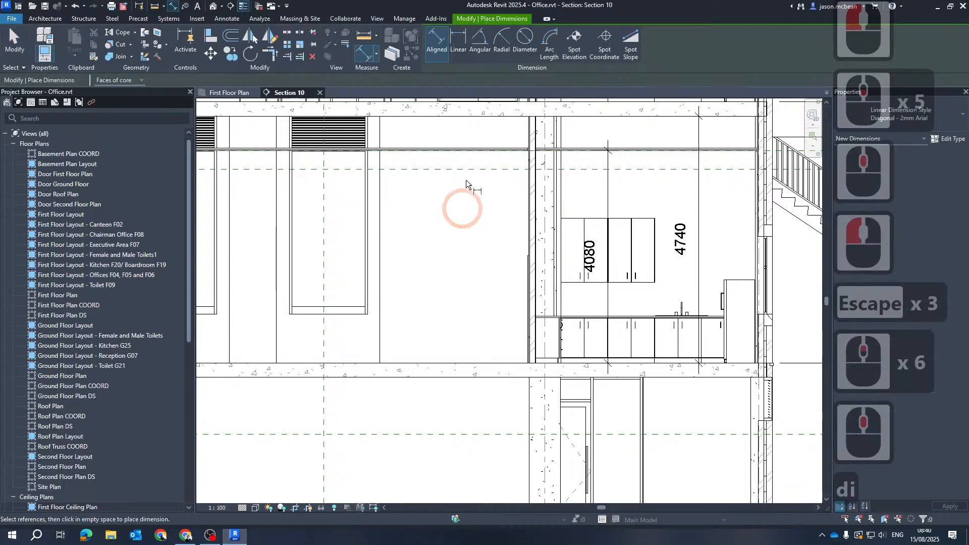
{"action": "scroll", "coordinate": [686, 303], "scroll_direction": "down", "scroll_amount": 6}
{"action": "scroll", "coordinate": [698, 331], "scroll_direction": "up", "scroll_amount": 4}
{"action": "left_click", "coordinate": [692, 351]}
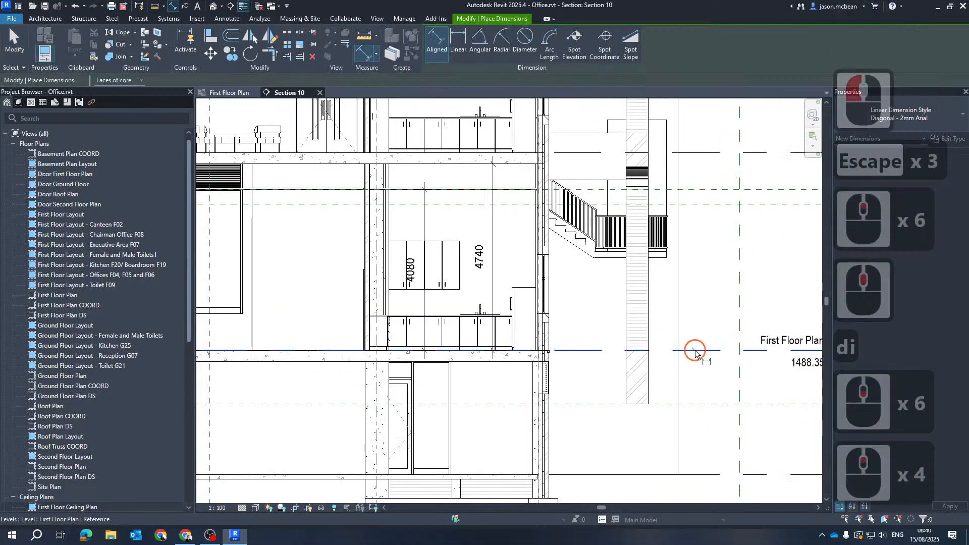
{"action": "left_click", "coordinate": [697, 205]}
{"action": "left_click", "coordinate": [719, 244]}
{"action": "key", "text": "Escape"}
{"action": "key", "text": "Escape"}
Step: Set the reference plane's height above the First Floor Plan level to 2300
{"action": "left_click", "coordinate": [699, 204]}
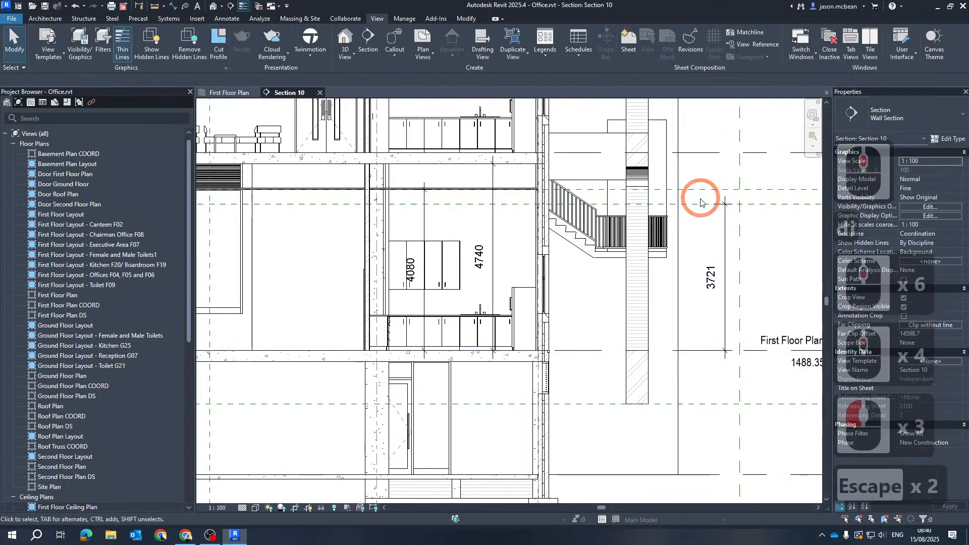
{"action": "left_click", "coordinate": [712, 278]}
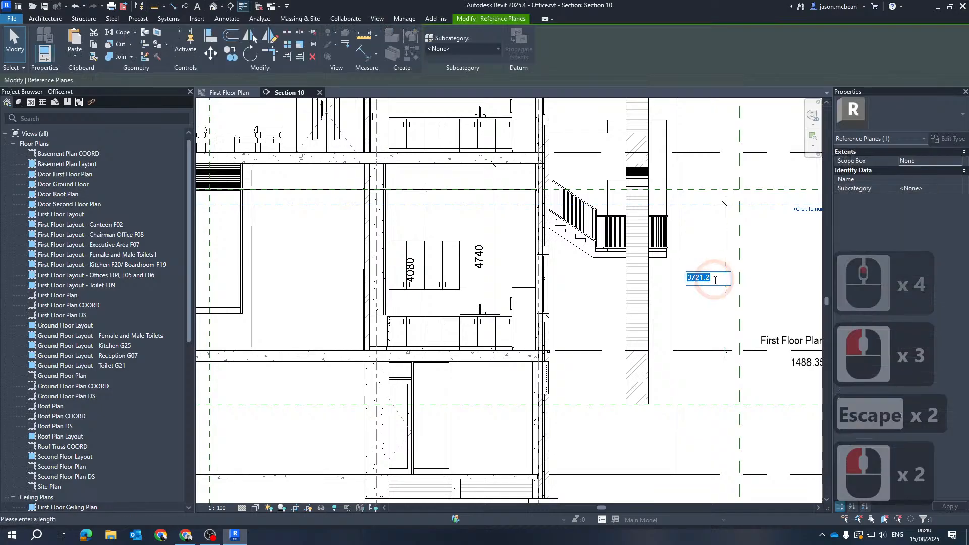
{"action": "type", "text": "23"}
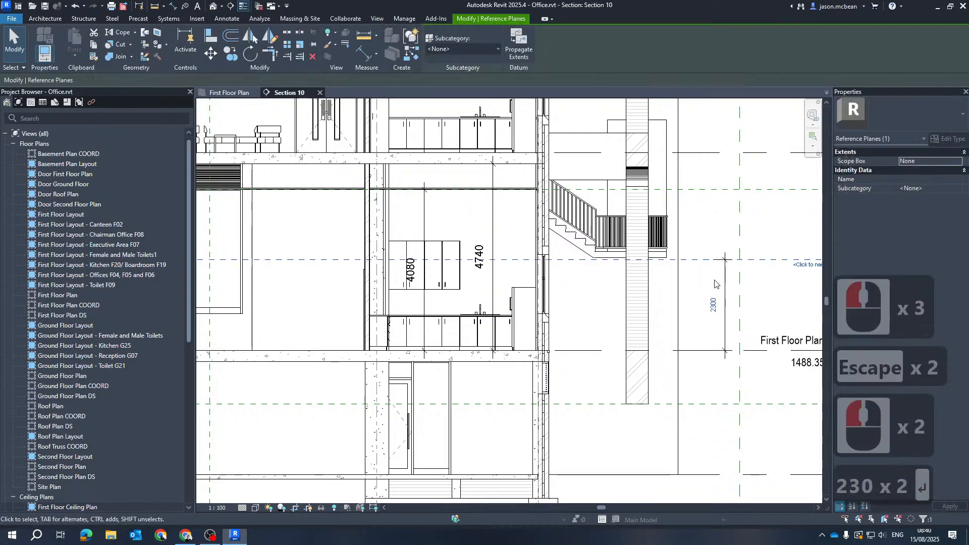
{"action": "key", "text": "Escape"}
Step: Examine where the reference plane passes through the first floor walls, windows and kitchen units, selecting the plane to highlight it
{"action": "scroll", "coordinate": [354, 247], "scroll_direction": "up", "scroll_amount": 5}
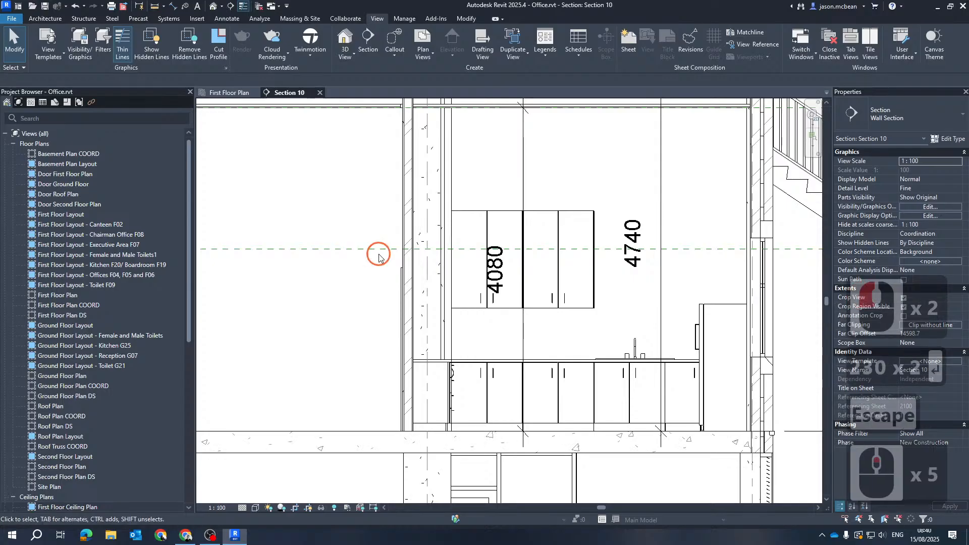
{"action": "left_click", "coordinate": [703, 281]}
{"action": "key", "text": "Escape"}
{"action": "scroll", "coordinate": [480, 277], "scroll_direction": "down", "scroll_amount": 6}
{"action": "left_click", "coordinate": [528, 269]}
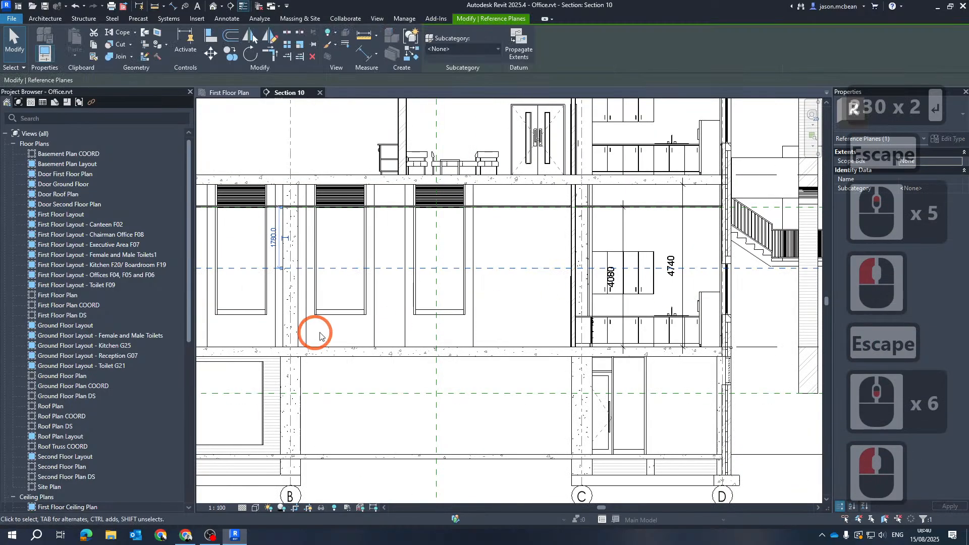
{"action": "scroll", "coordinate": [794, 277], "scroll_direction": "up", "scroll_amount": 10}
{"action": "scroll", "coordinate": [642, 270], "scroll_direction": "down", "scroll_amount": 6}
{"action": "scroll", "coordinate": [520, 308], "scroll_direction": "down", "scroll_amount": 1}
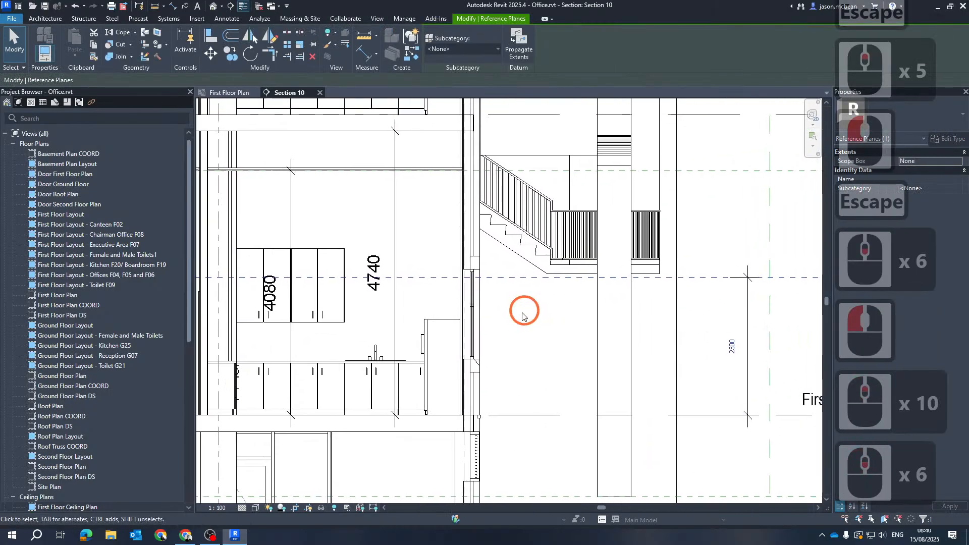
{"action": "scroll", "coordinate": [427, 273], "scroll_direction": "up", "scroll_amount": 5}
{"action": "scroll", "coordinate": [535, 278], "scroll_direction": "down", "scroll_amount": 7}
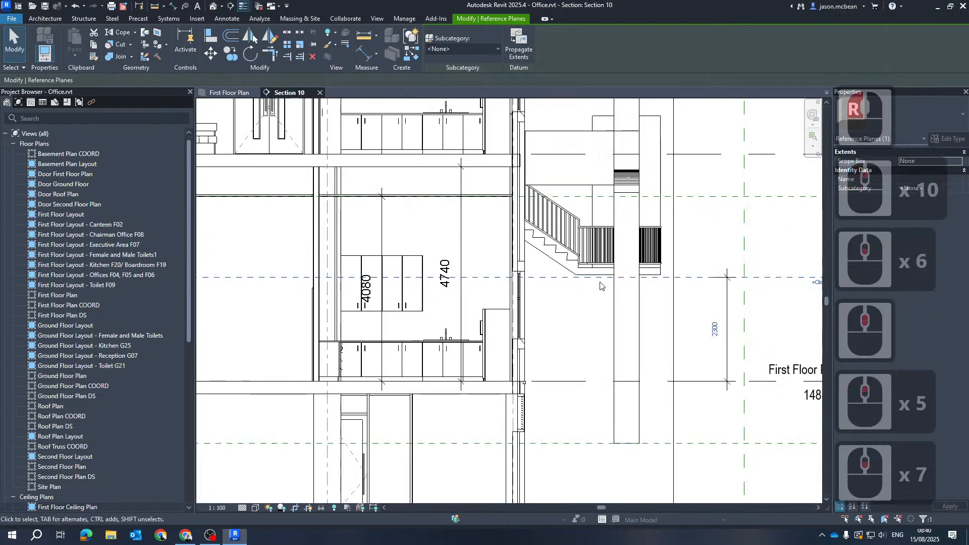
Step: Nudge the reference plane up in small increments to 2740 above the First Floor Plan level
{"action": "key", "text": "Up"}
{"action": "key", "text": "Up"}
{"action": "key", "text": "Up"}
{"action": "key", "text": "Up"}
{"action": "key", "text": "Up"}
{"action": "key", "text": "Up"}
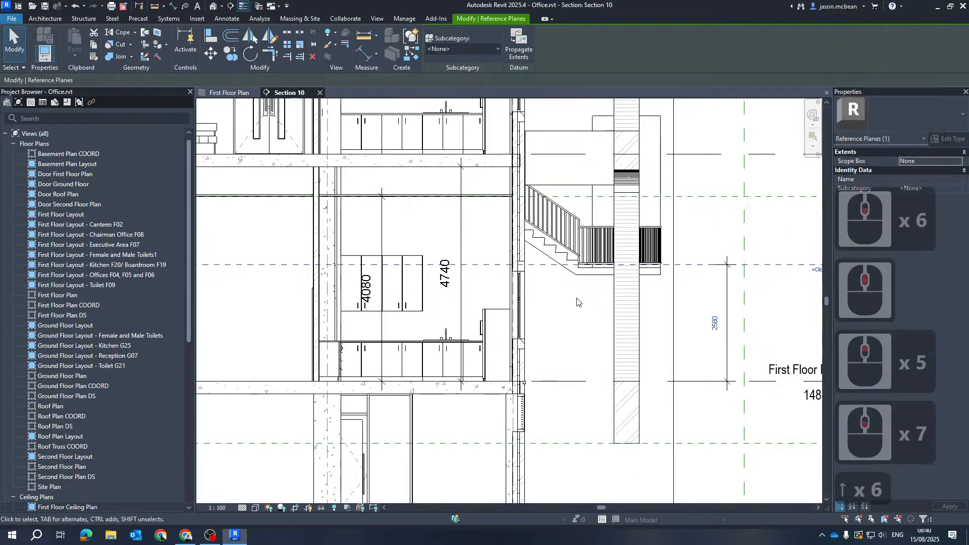
{"action": "key", "text": "Up"}
{"action": "key", "text": "Up"}
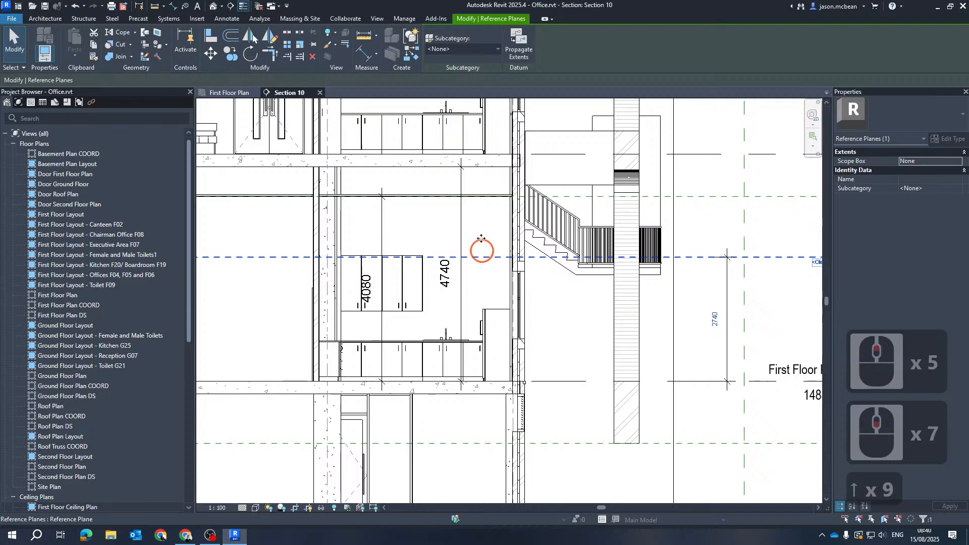
Step: Move the reference plane up to just above the first floor ceilings, about 4255 above the First Floor Plan level
{"action": "left_click_drag", "start_coordinate": [481, 238], "coordinate": [474, 188], "text": "ctrl"}
{"action": "key", "text": "Down"}
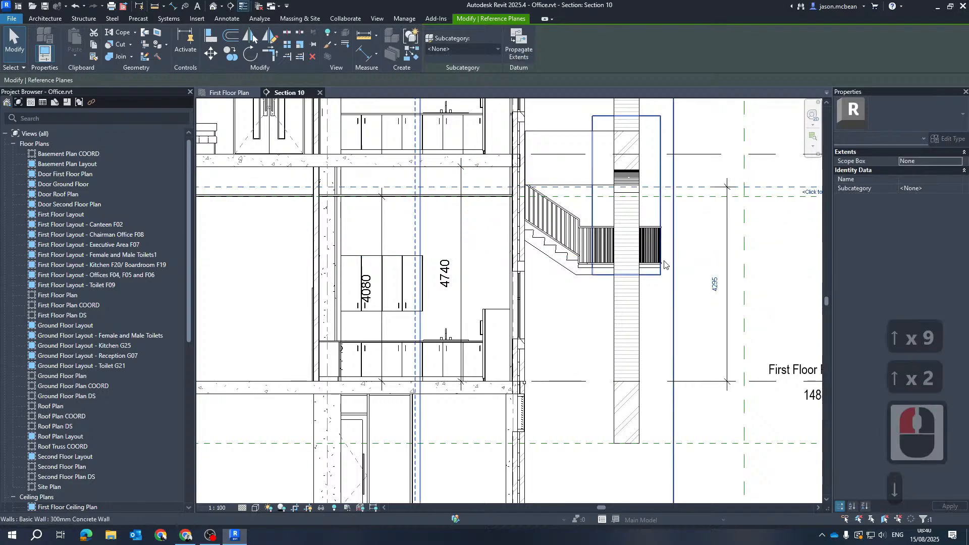
{"action": "middle_click_drag", "start_coordinate": [469, 250], "coordinate": [593, 257]}
{"action": "scroll", "coordinate": [617, 209], "scroll_direction": "down", "scroll_amount": 3}
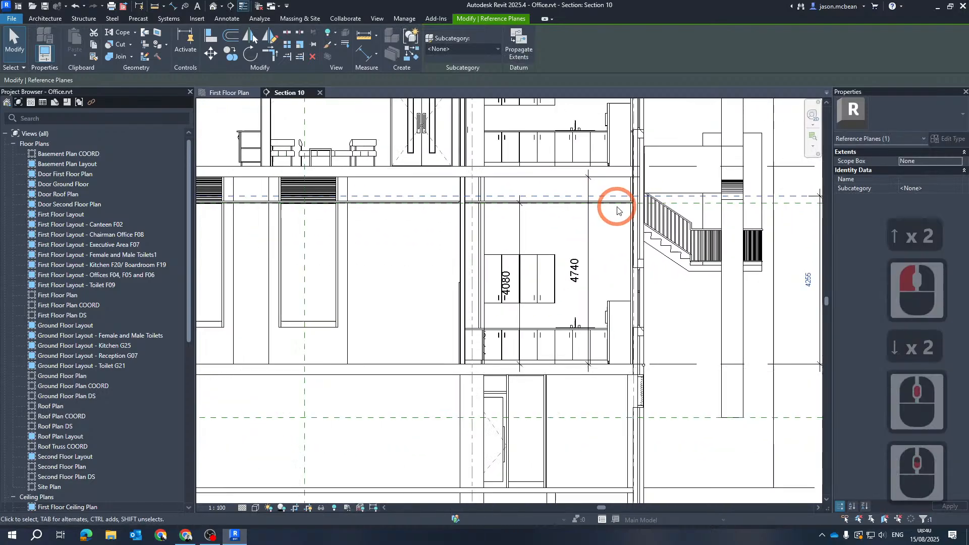
Step: Nudge the reference plane down through the ceiling to just below it, 3955 above the First Floor Plan level
{"action": "scroll", "coordinate": [470, 190], "scroll_direction": "up", "scroll_amount": 10}
{"action": "key", "text": "Down"}
{"action": "key", "text": "Down"}
{"action": "key", "text": "Down"}
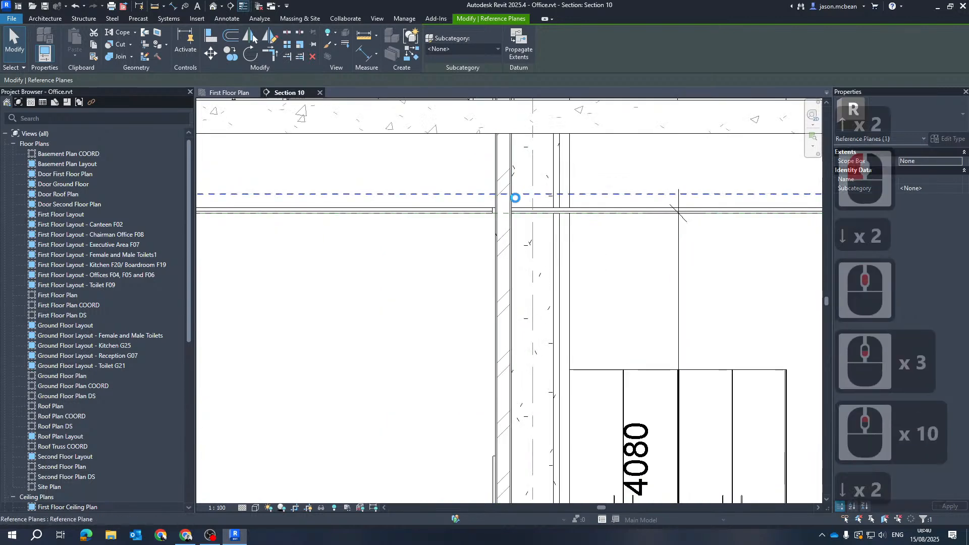
{"action": "key", "text": "Down"}
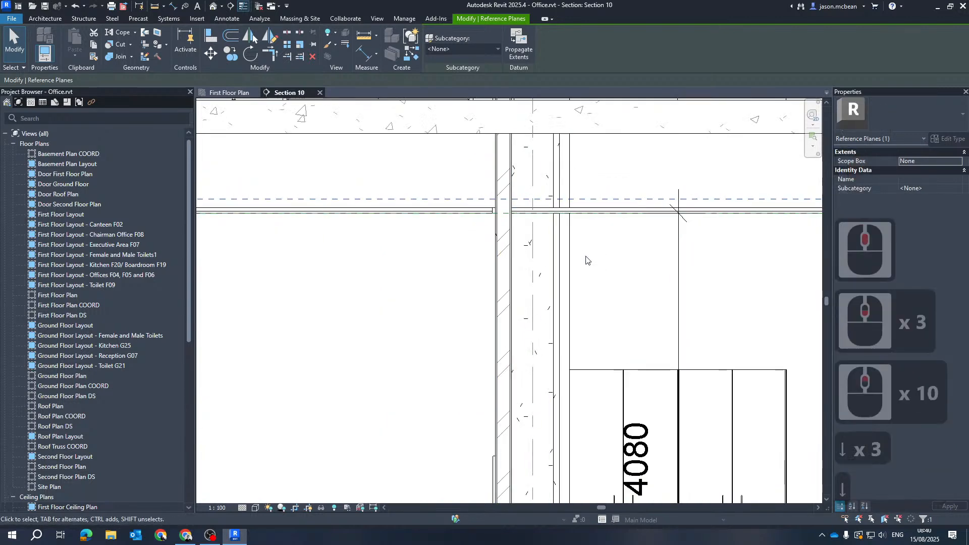
{"action": "key", "text": "Down"}
{"action": "key", "text": "Down"}
{"action": "key", "text": "Down"}
{"action": "key", "text": "Down"}
{"action": "key", "text": "Down"}
{"action": "key", "text": "Down"}
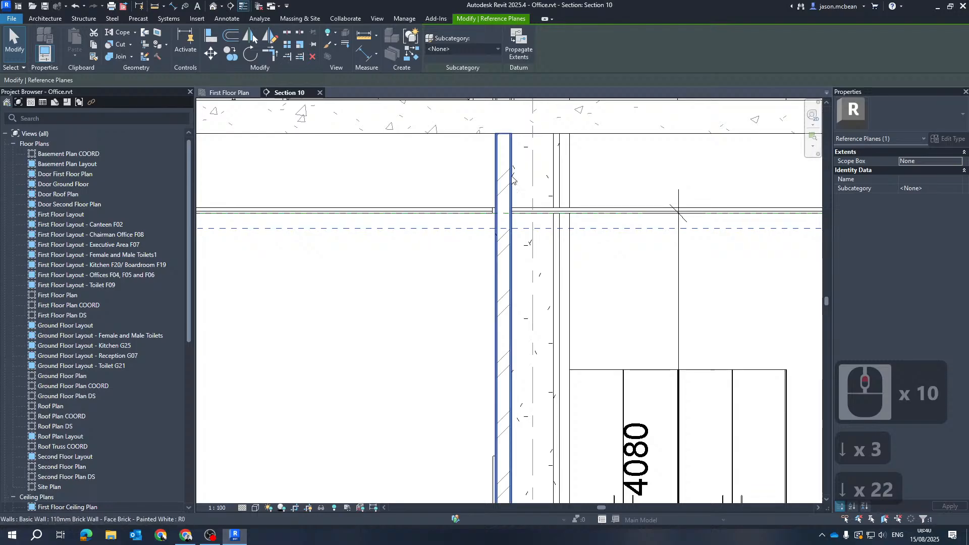
Step: Try a height of 35000 for the reference plane above the First Floor Plan level and undo it
{"action": "scroll", "coordinate": [512, 182], "scroll_direction": "down", "scroll_amount": 1}
{"action": "scroll", "coordinate": [512, 180], "scroll_direction": "down", "scroll_amount": 10}
{"action": "middle_click_drag", "start_coordinate": [578, 332], "coordinate": [472, 351]}
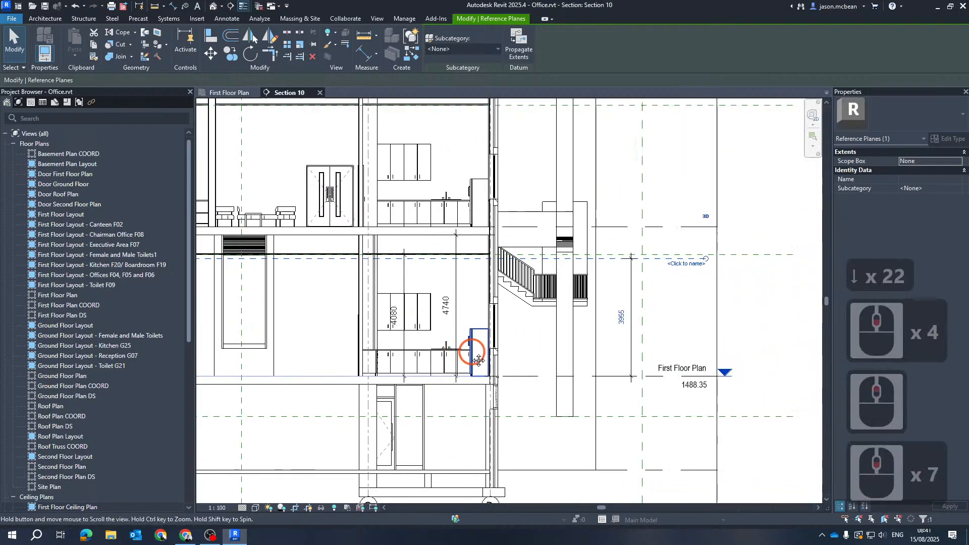
{"action": "scroll", "coordinate": [635, 326], "scroll_direction": "up", "scroll_amount": 4}
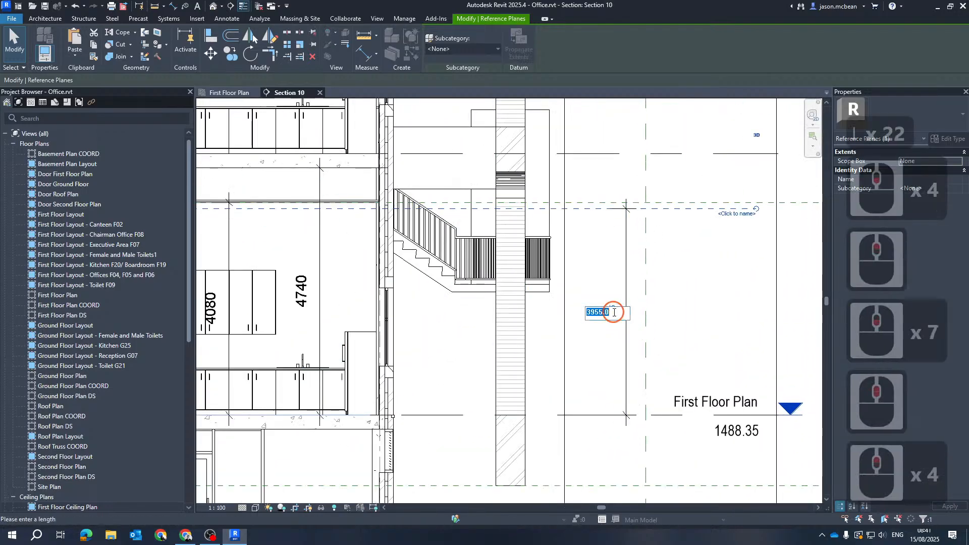
{"action": "type", "text": "350"}
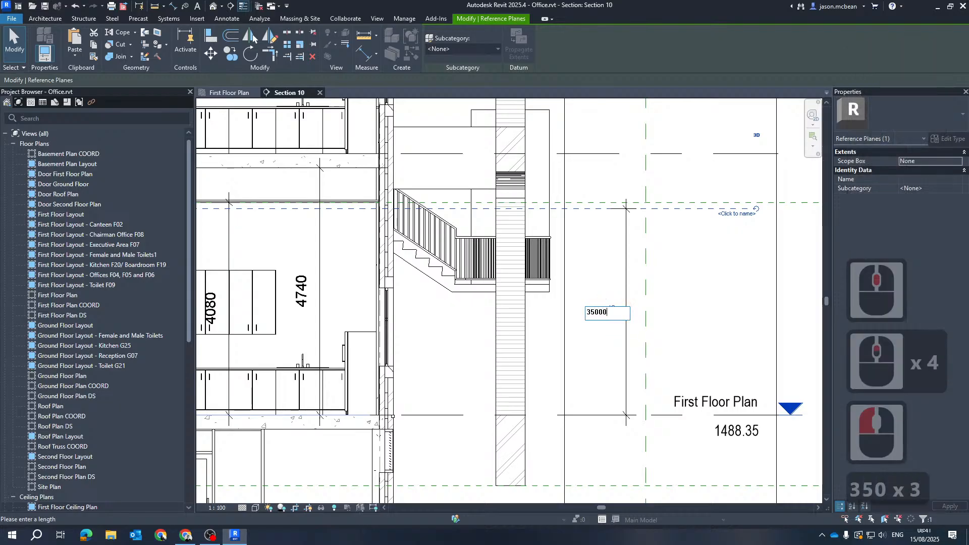
{"action": "key", "text": "Return"}
{"action": "key", "text": "ctrl+z"}
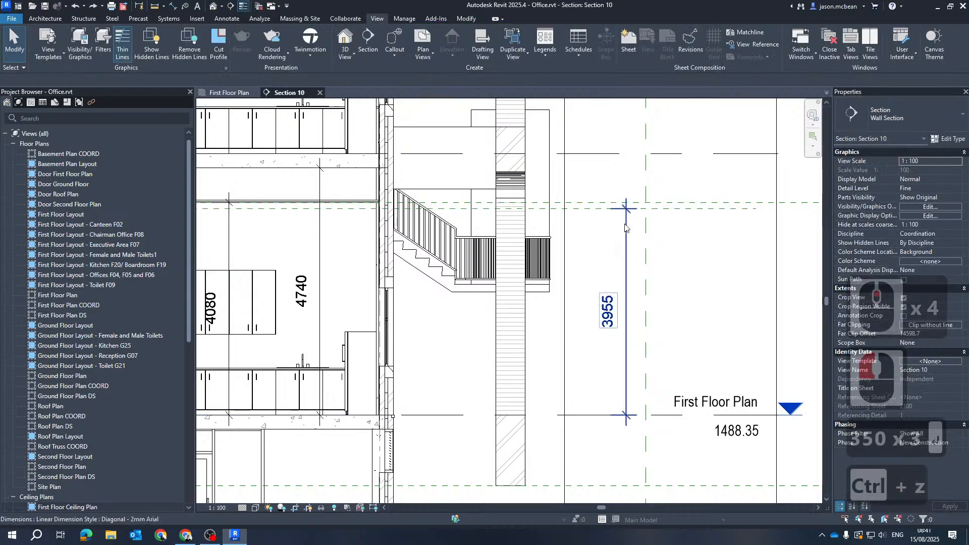
Step: Set the reference plane's height to 3200 above the First Floor Plan level
{"action": "left_click", "coordinate": [579, 208]}
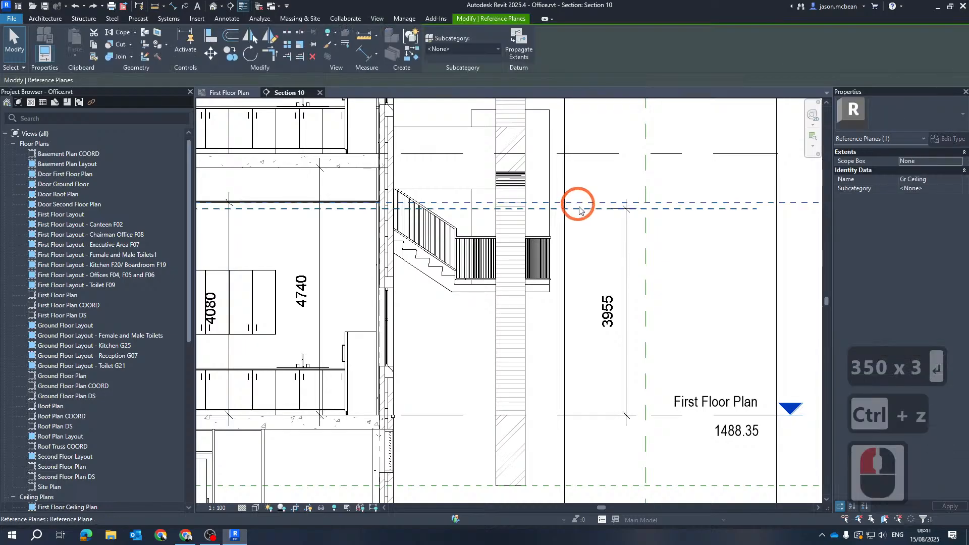
{"action": "left_click", "coordinate": [613, 313]}
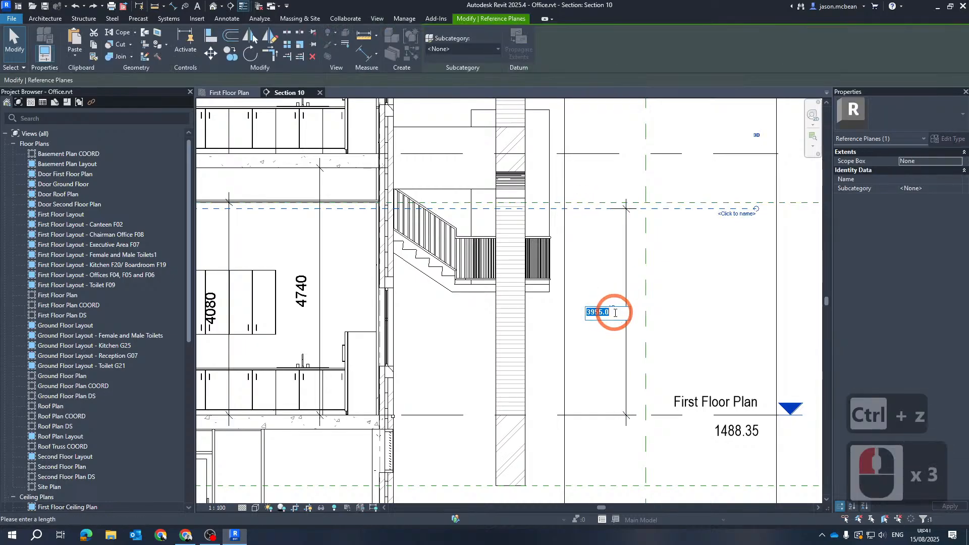
{"action": "type", "text": "3200"}
{"action": "key", "text": "Return"}
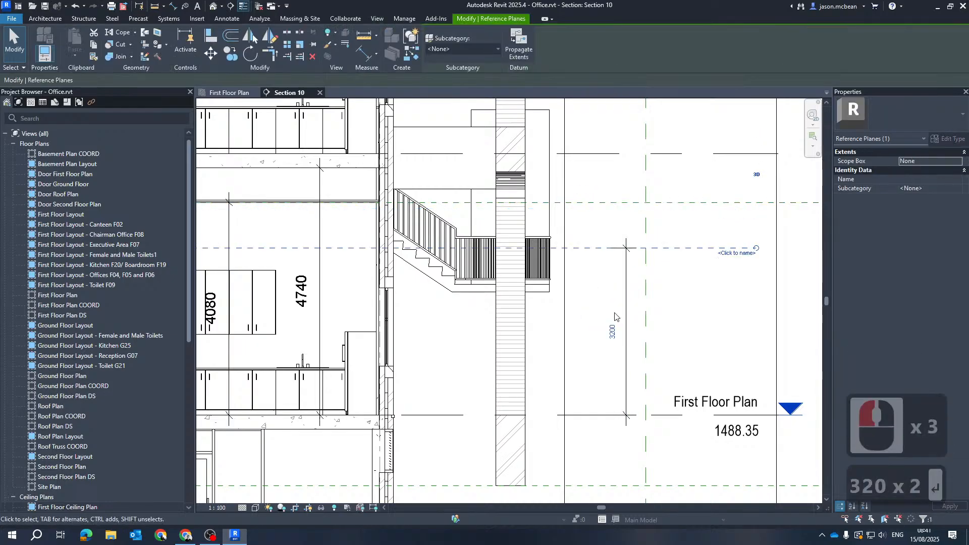
{"action": "scroll", "coordinate": [615, 317], "scroll_direction": "down", "scroll_amount": 3}
{"action": "key", "text": "Escape"}
Step: Nudge the reference plane up in small increments to 3620 above the First Floor Plan level, below the first floor ceiling
{"action": "middle_click_drag", "start_coordinate": [400, 266], "coordinate": [614, 229]}
{"action": "scroll", "coordinate": [619, 221], "scroll_direction": "down", "scroll_amount": 2}
{"action": "middle_click", "coordinate": [365, 270]}
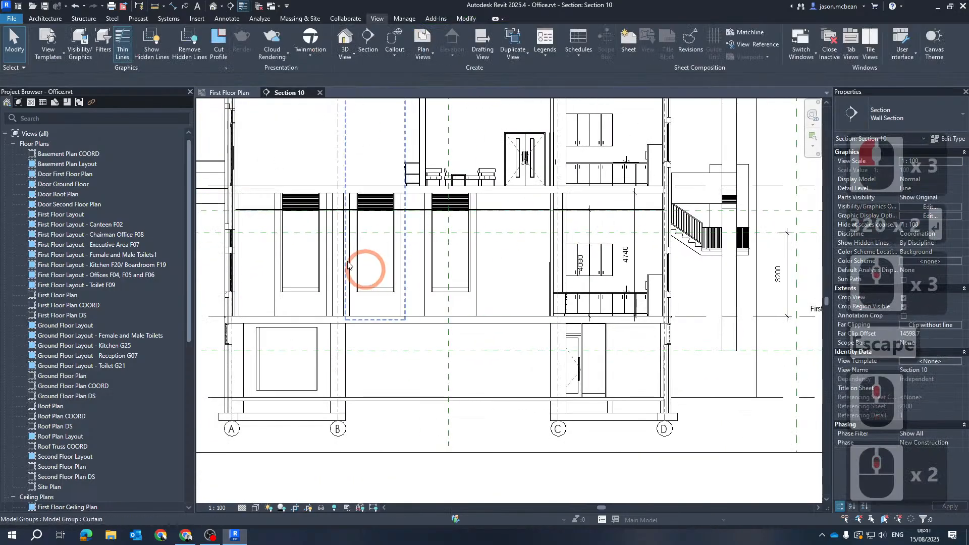
{"action": "scroll", "coordinate": [237, 251], "scroll_direction": "up", "scroll_amount": 12}
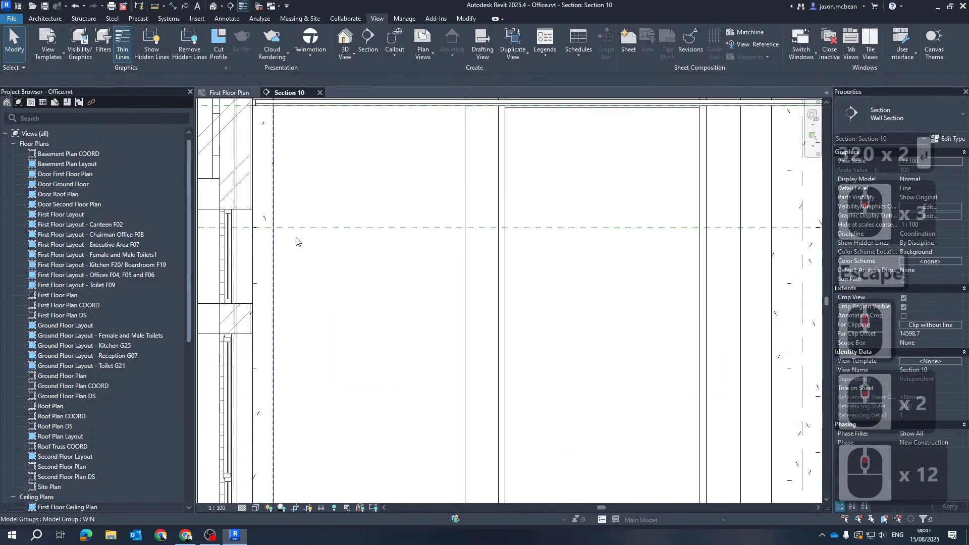
{"action": "middle_click_drag", "start_coordinate": [297, 240], "coordinate": [429, 227]}
{"action": "key", "text": "Up"}
{"action": "key", "text": "Up"}
{"action": "key", "text": "Up"}
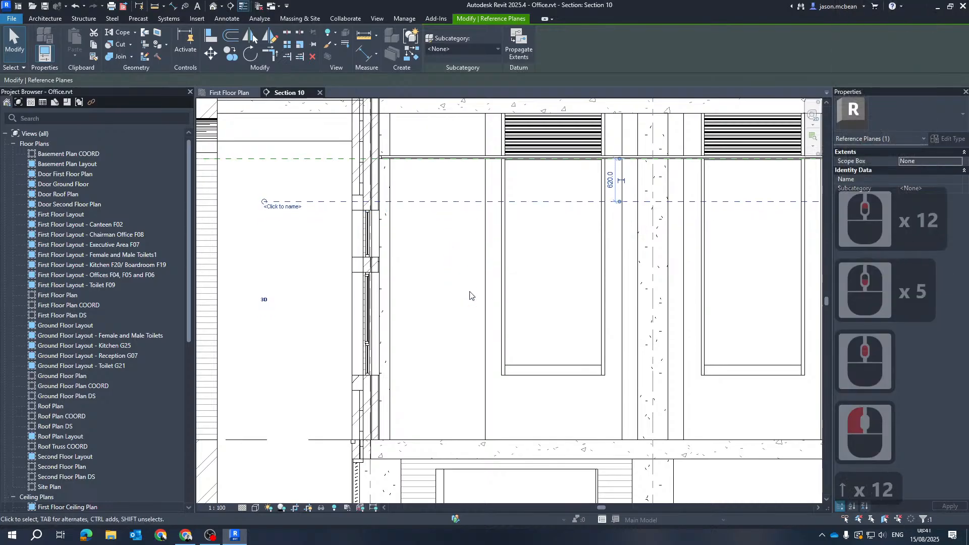
{"action": "key", "text": "Up"}
{"action": "key", "text": "Up"}
{"action": "key", "text": "Up"}
{"action": "key", "text": "Up"}
{"action": "key", "text": "Up"}
{"action": "key", "text": "Up"}
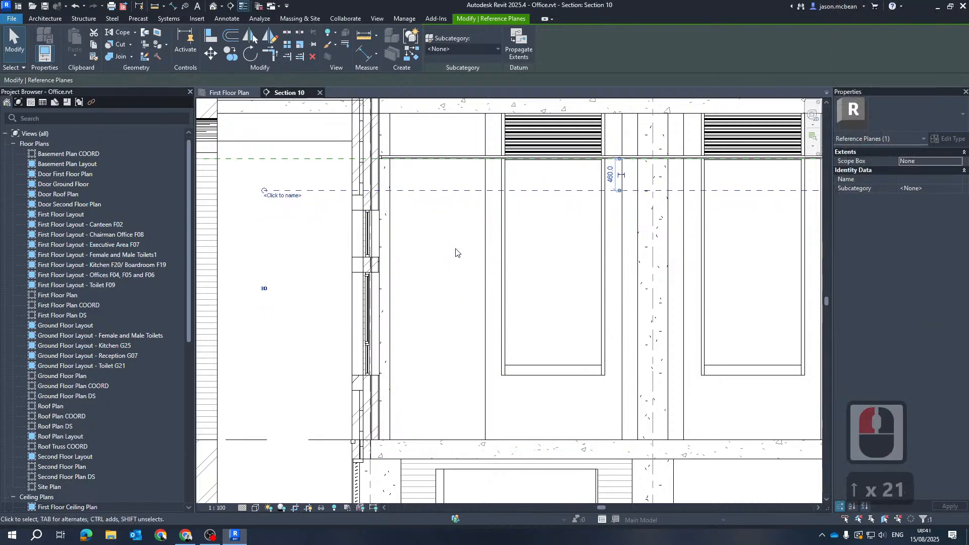
Step: Check the reference plane against the kitchen ceiling and read its height dimension above the First Floor Plan level
{"action": "scroll", "coordinate": [681, 290], "scroll_direction": "down", "scroll_amount": 5}
{"action": "middle_click_drag", "start_coordinate": [681, 291], "coordinate": [343, 298]}
{"action": "scroll", "coordinate": [618, 281], "scroll_direction": "up", "scroll_amount": 4}
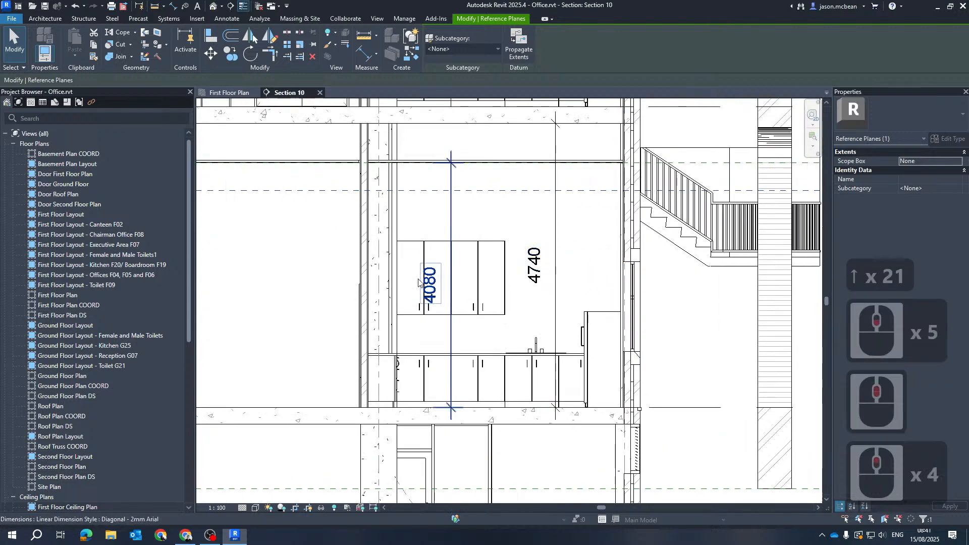
{"action": "scroll", "coordinate": [616, 281], "scroll_direction": "down", "scroll_amount": 5}
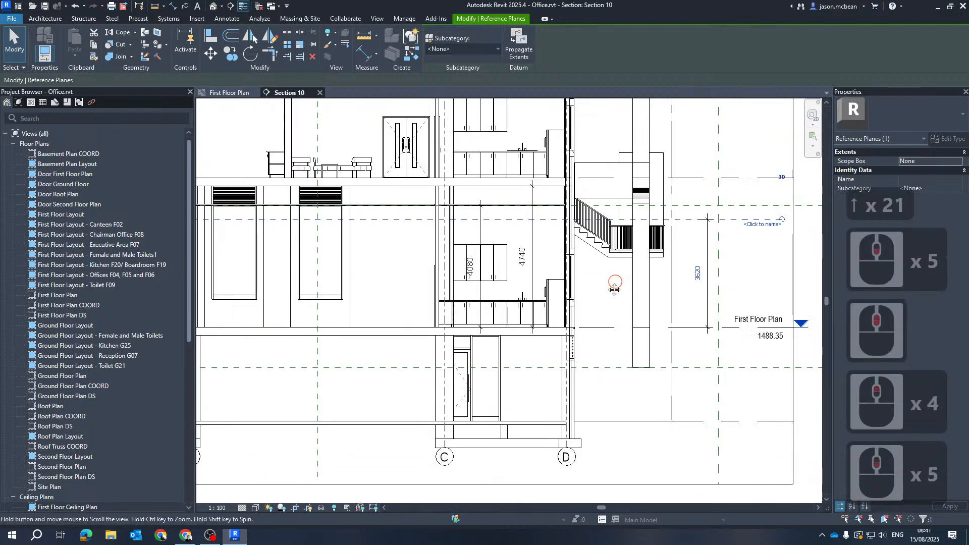
{"action": "middle_click_drag", "start_coordinate": [617, 281], "coordinate": [547, 277]}
{"action": "scroll", "coordinate": [530, 279], "scroll_direction": "up", "scroll_amount": 5}
{"action": "scroll", "coordinate": [517, 279], "scroll_direction": "up", "scroll_amount": 5}
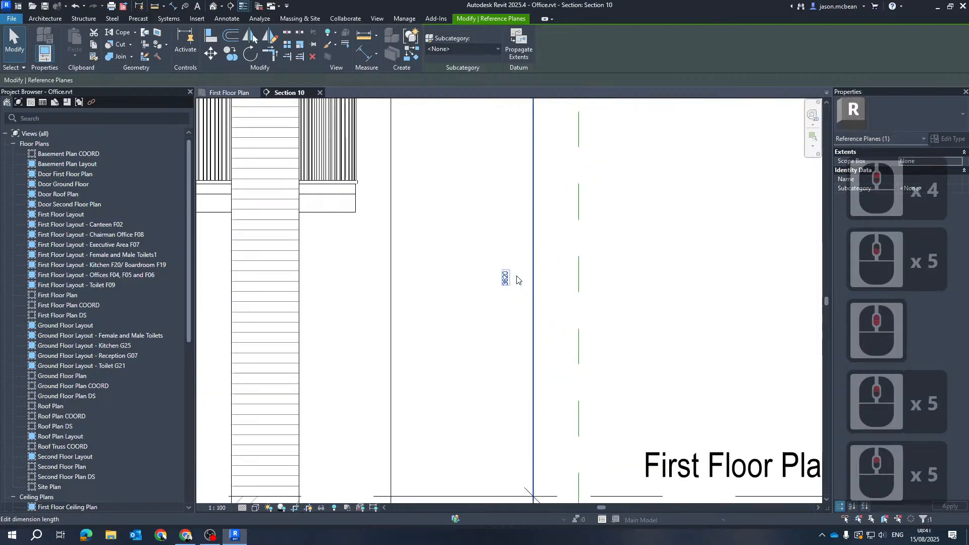
{"action": "key", "text": "Escape"}
{"action": "scroll", "coordinate": [506, 277], "scroll_direction": "down", "scroll_amount": 11}
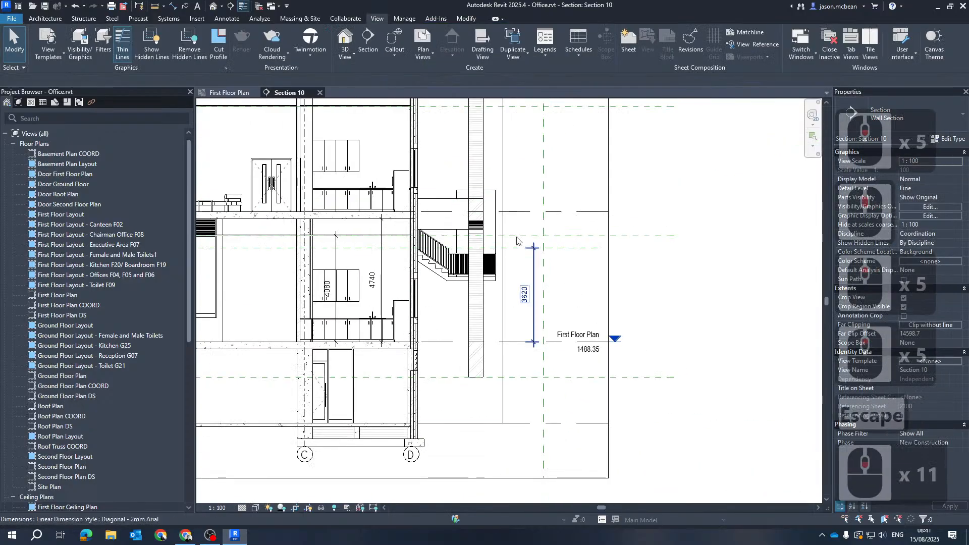
Step: Set the cut plane offset to 3620 in the view range of the First Floor Plan reflected ceiling plan
{"action": "left_click", "coordinate": [229, 92]}
{"action": "left_click", "coordinate": [839, 296]}
{"action": "left_click", "coordinate": [508, 305]}
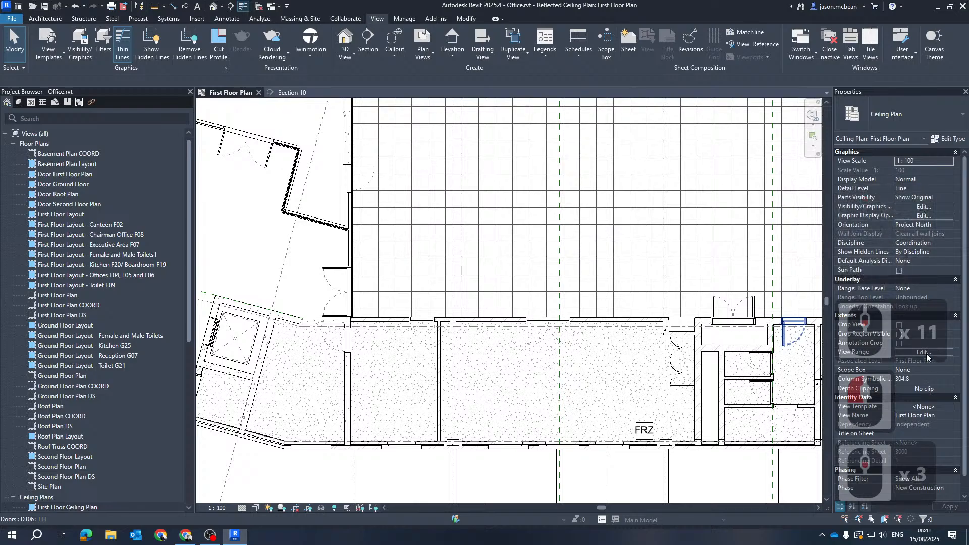
{"action": "left_click", "coordinate": [926, 354]}
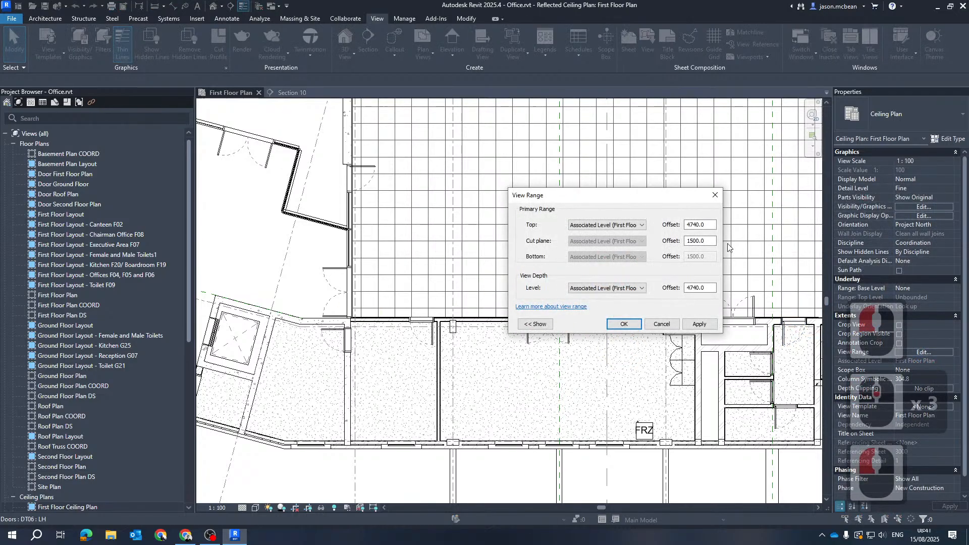
{"action": "double_click", "coordinate": [703, 241]}
{"action": "type", "text": "3620"}
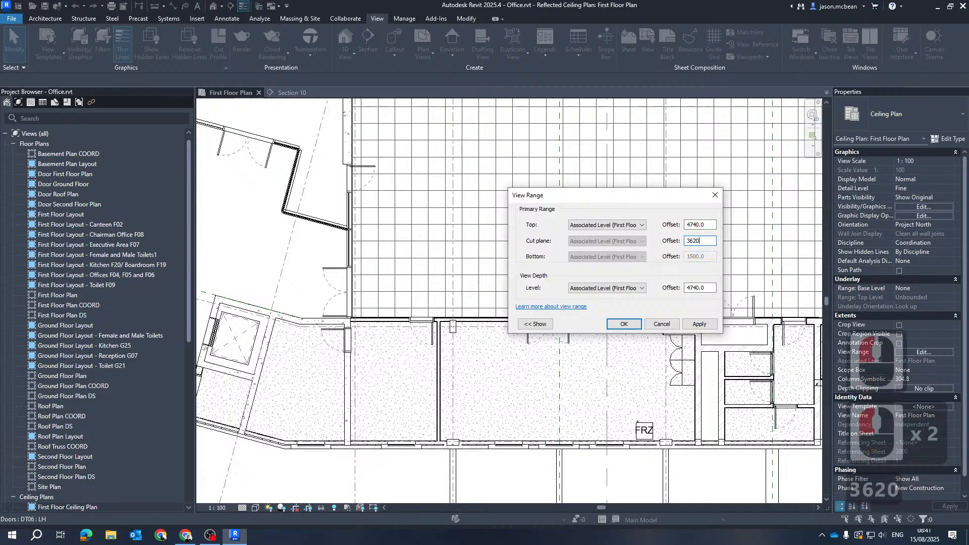
{"action": "key", "text": "Return"}
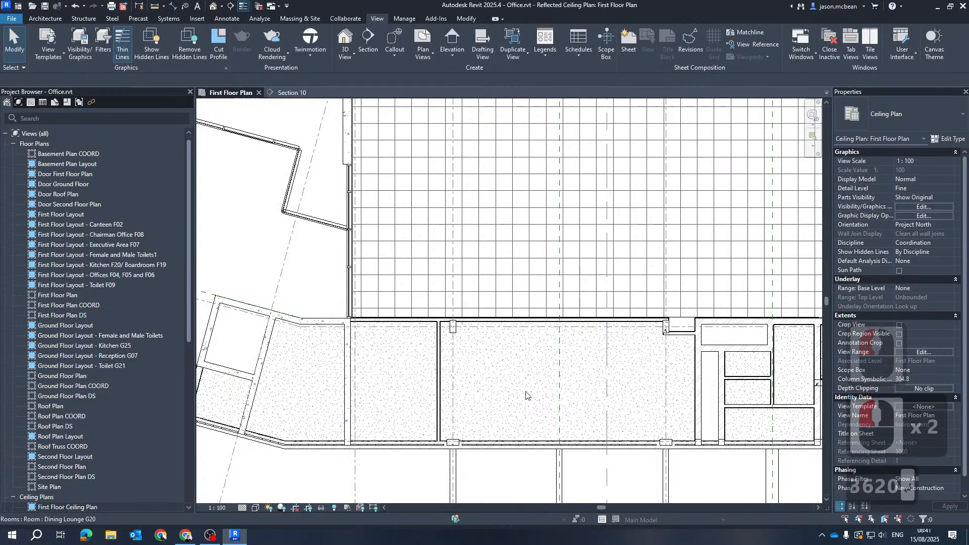
Step: Inspect the ceiling grids, walls and openings in the first floor reflected ceiling plan
{"action": "scroll", "coordinate": [526, 395], "scroll_direction": "down", "scroll_amount": 5}
{"action": "scroll", "coordinate": [635, 196], "scroll_direction": "up", "scroll_amount": 5}
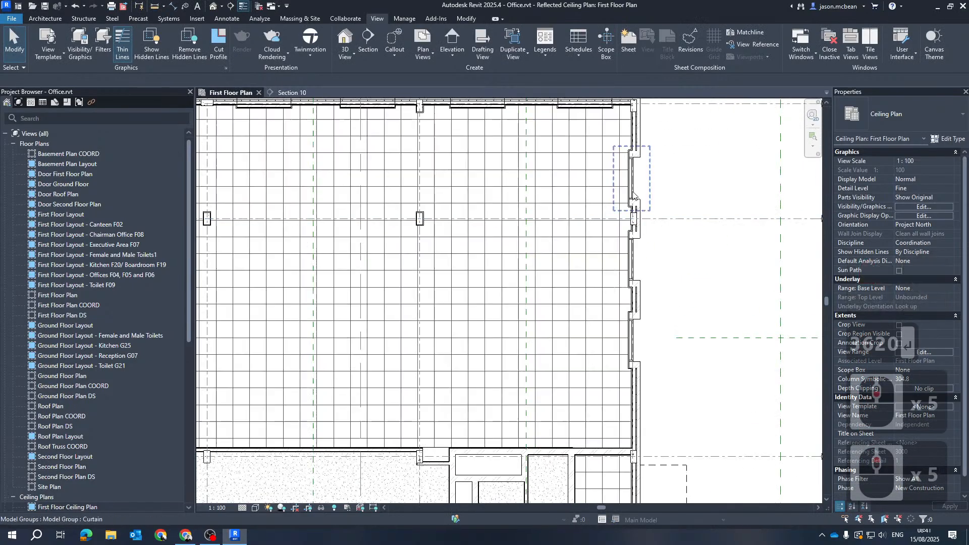
{"action": "middle_click_drag", "start_coordinate": [643, 195], "coordinate": [526, 229]}
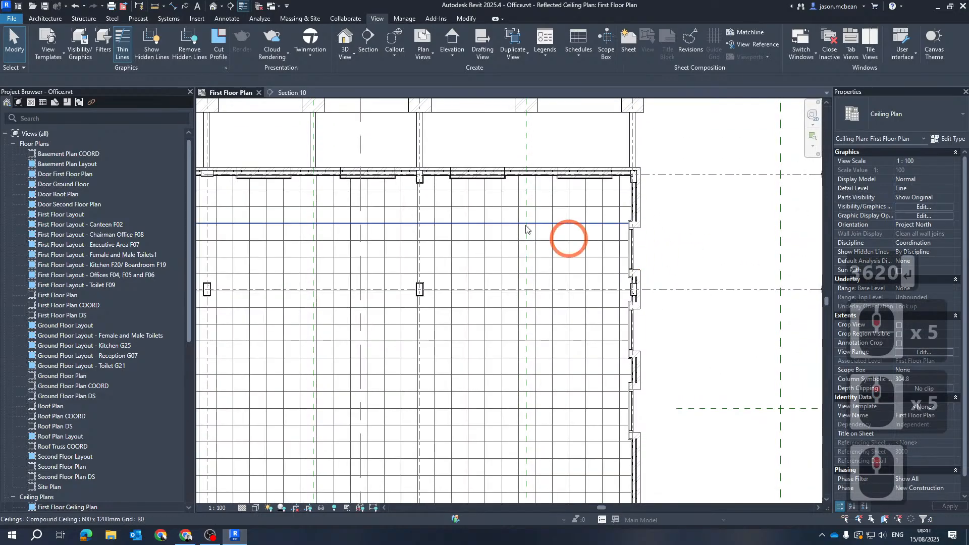
{"action": "scroll", "coordinate": [639, 255], "scroll_direction": "down", "scroll_amount": 4}
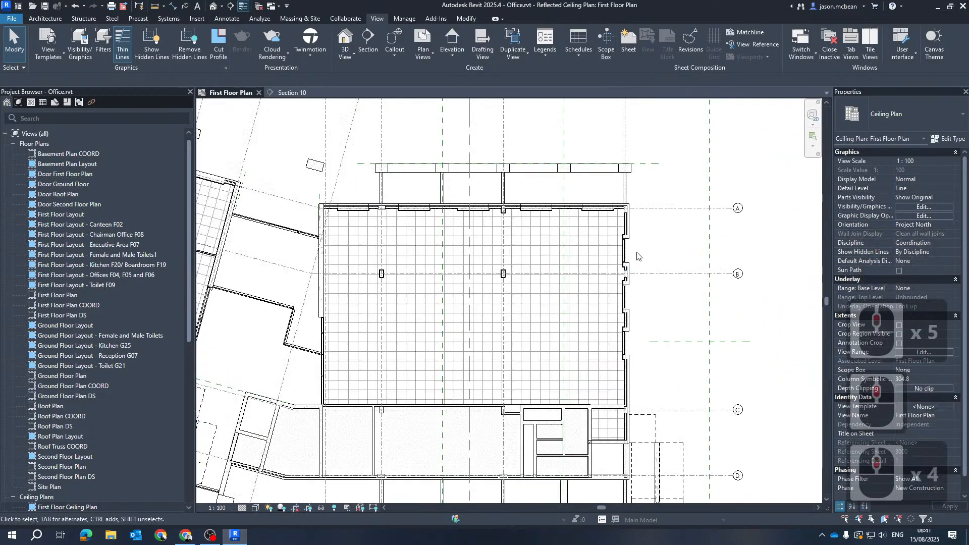
Step: Return to Section 10 and examine the louvred panels above the first floor windows relative to the ceiling and reference plane
{"action": "left_click", "coordinate": [303, 93]}
{"action": "middle_click_drag", "start_coordinate": [363, 269], "coordinate": [562, 252]}
{"action": "scroll", "coordinate": [498, 220], "scroll_direction": "up", "scroll_amount": 13}
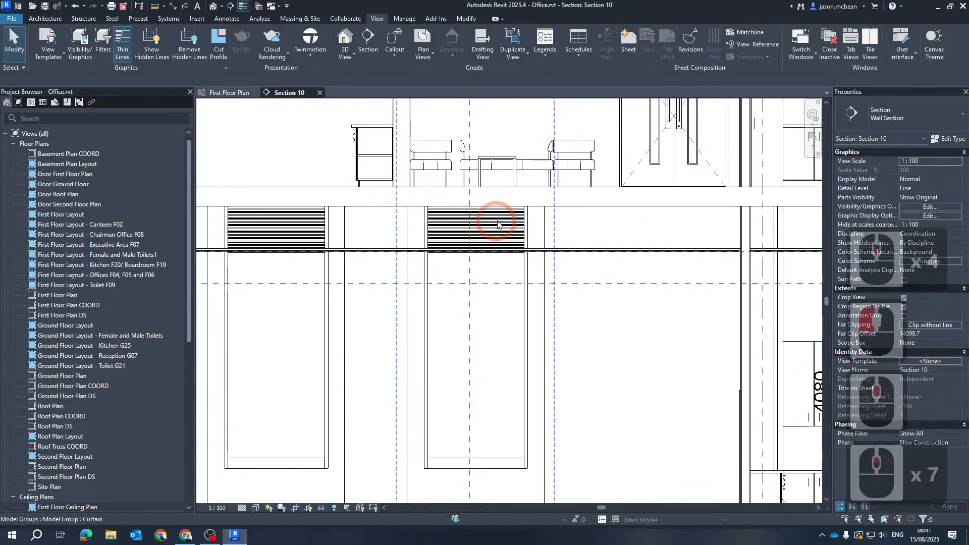
{"action": "middle_click_drag", "start_coordinate": [288, 301], "coordinate": [677, 249]}
{"action": "scroll", "coordinate": [701, 244], "scroll_direction": "down", "scroll_amount": 5}
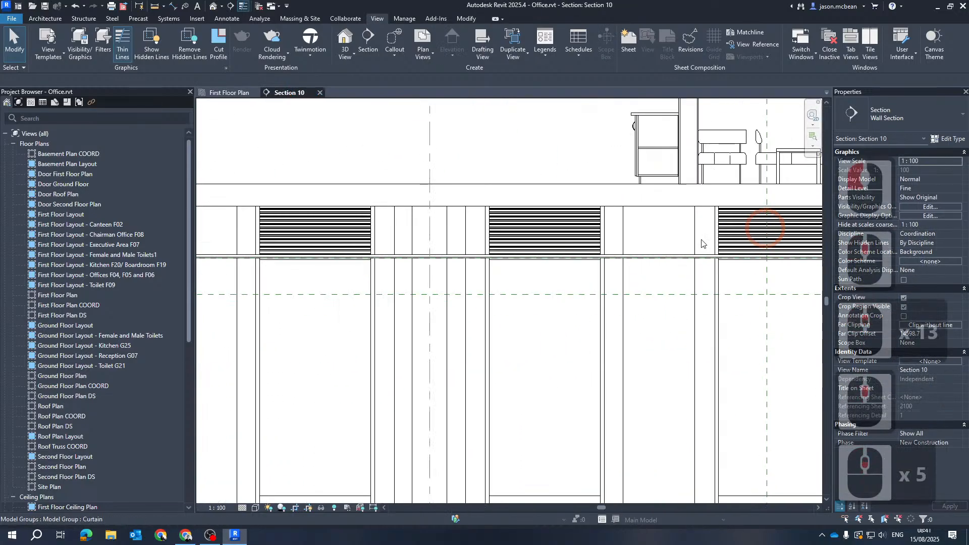
{"action": "middle_click_drag", "start_coordinate": [418, 222], "coordinate": [540, 213]}
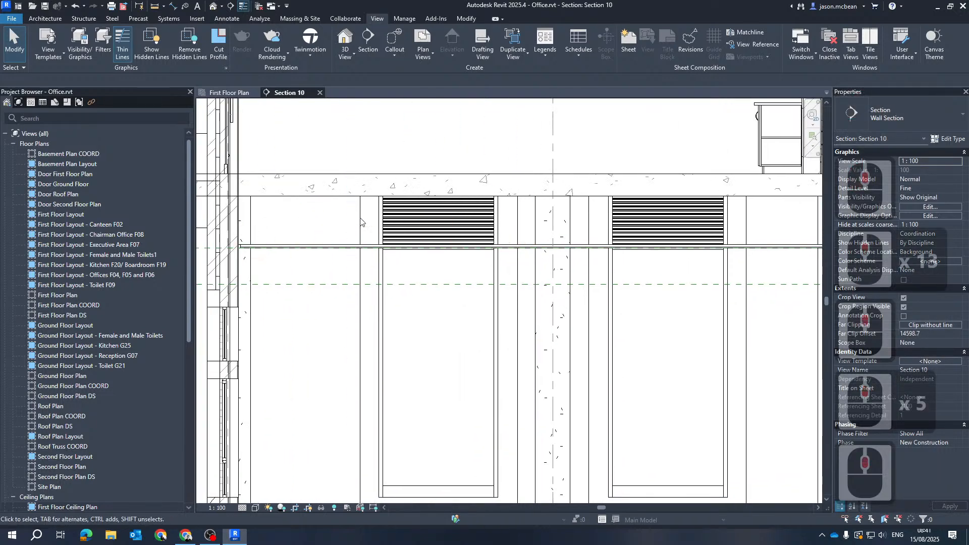
{"action": "scroll", "coordinate": [364, 227], "scroll_direction": "down", "scroll_amount": 4}
{"action": "middle_click_drag", "start_coordinate": [718, 229], "coordinate": [562, 214]}
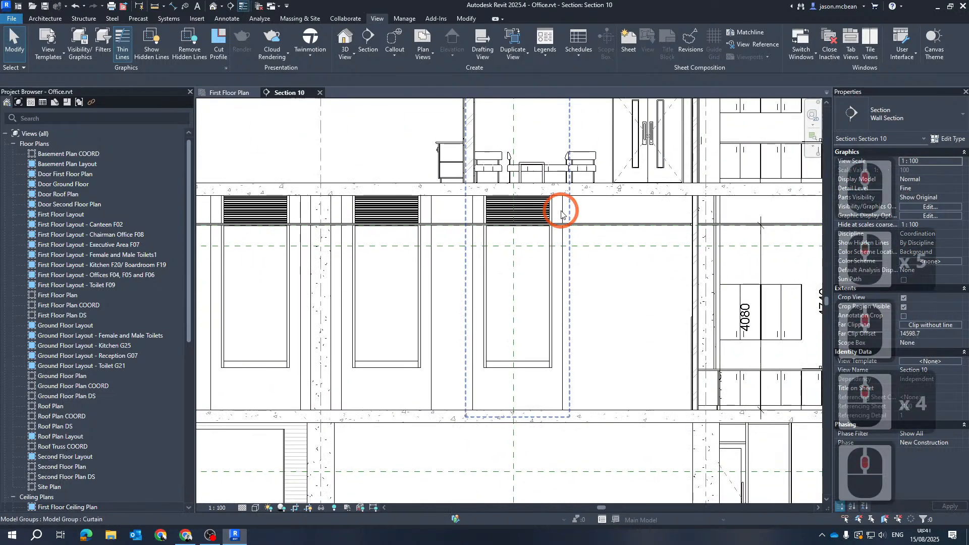
{"action": "scroll", "coordinate": [488, 245], "scroll_direction": "down", "scroll_amount": 1}
{"action": "middle_click_drag", "start_coordinate": [380, 249], "coordinate": [571, 256]}
{"action": "scroll", "coordinate": [526, 222], "scroll_direction": "up", "scroll_amount": 6}
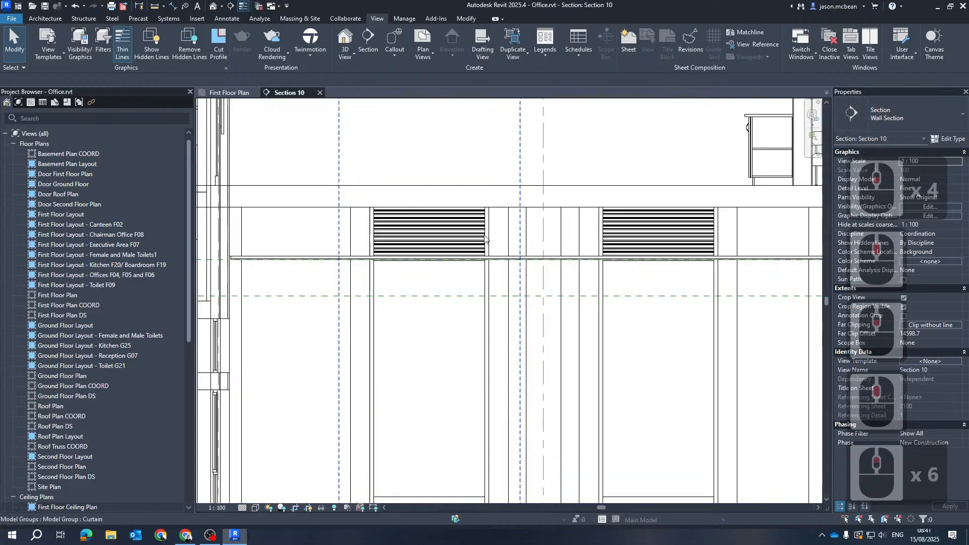
{"action": "scroll", "coordinate": [484, 237], "scroll_direction": "up", "scroll_amount": 1}
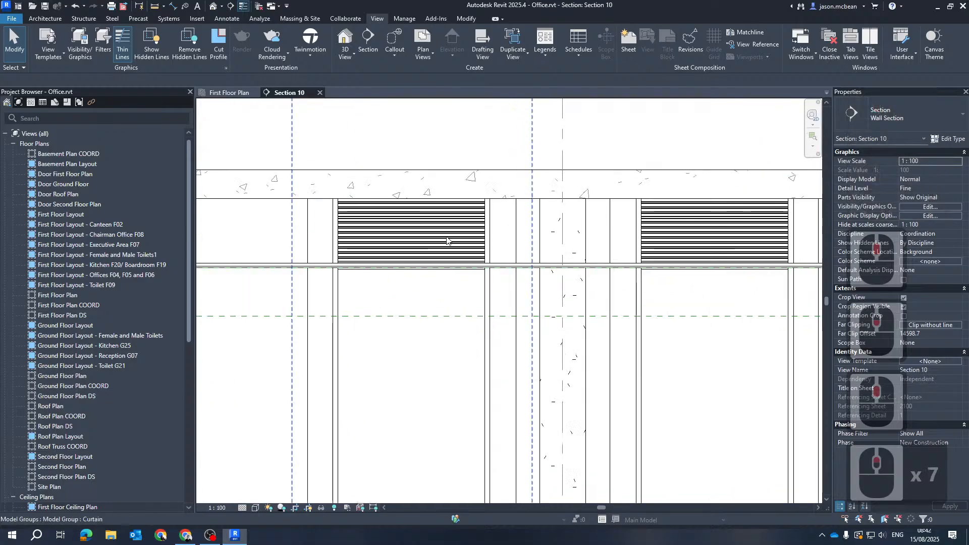
Step: Examine the reference plane's position across the whole first floor in the section, from grid A to grid D
{"action": "scroll", "coordinate": [447, 240], "scroll_direction": "down", "scroll_amount": 6}
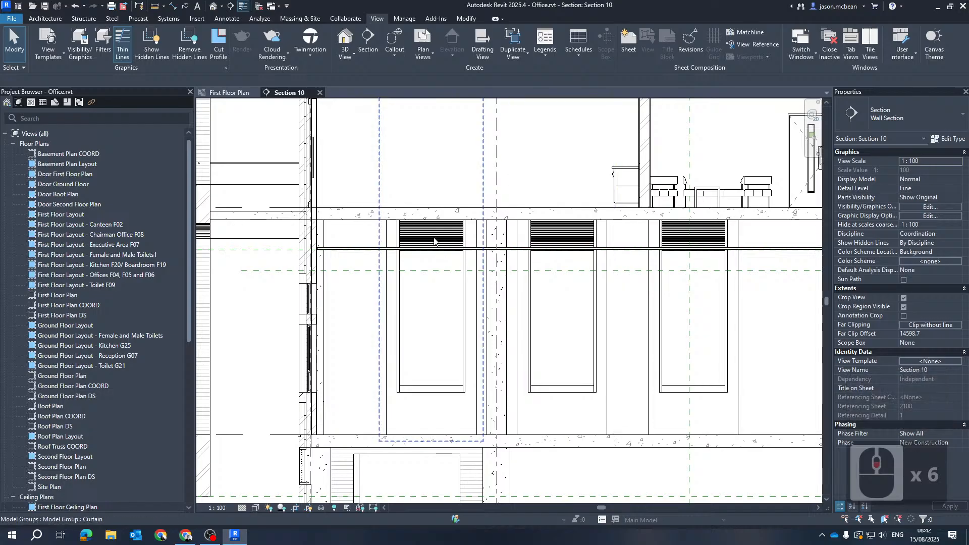
{"action": "scroll", "coordinate": [407, 245], "scroll_direction": "up", "scroll_amount": 4}
{"action": "scroll", "coordinate": [379, 226], "scroll_direction": "down", "scroll_amount": 5}
{"action": "middle_click_drag", "start_coordinate": [585, 257], "coordinate": [483, 257]}
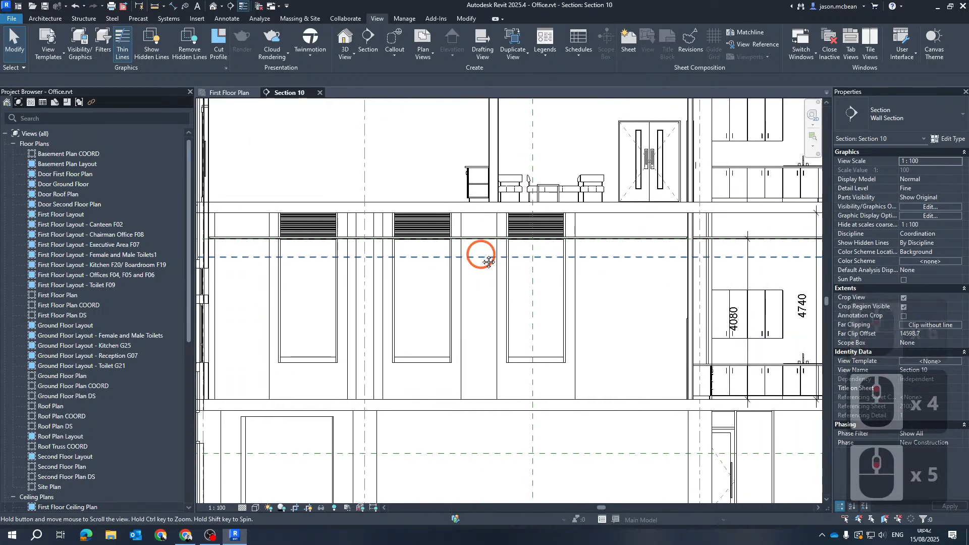
{"action": "scroll", "coordinate": [505, 242], "scroll_direction": "up", "scroll_amount": 5}
{"action": "scroll", "coordinate": [561, 211], "scroll_direction": "down", "scroll_amount": 7}
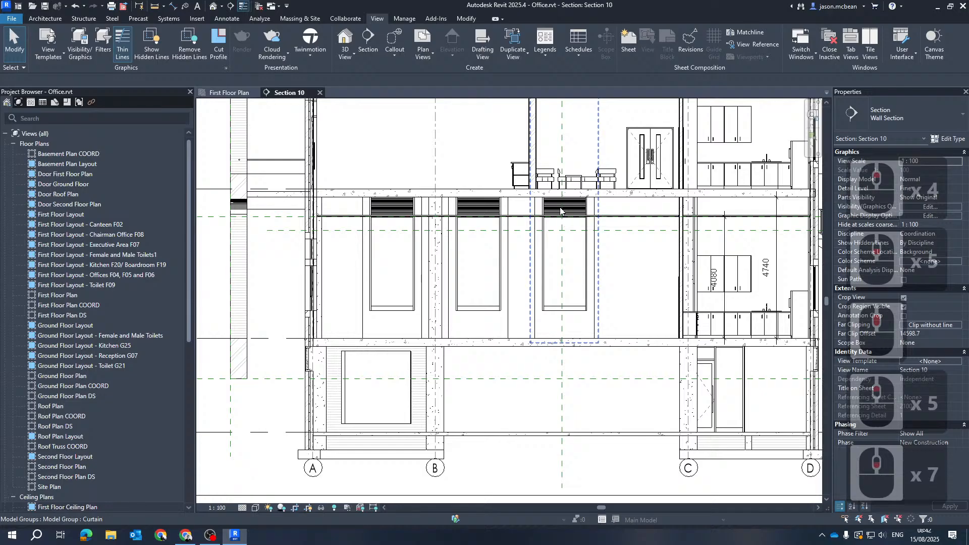
{"action": "middle_click_drag", "start_coordinate": [643, 271], "coordinate": [460, 273]}
{"action": "scroll", "coordinate": [429, 273], "scroll_direction": "down", "scroll_amount": 5}
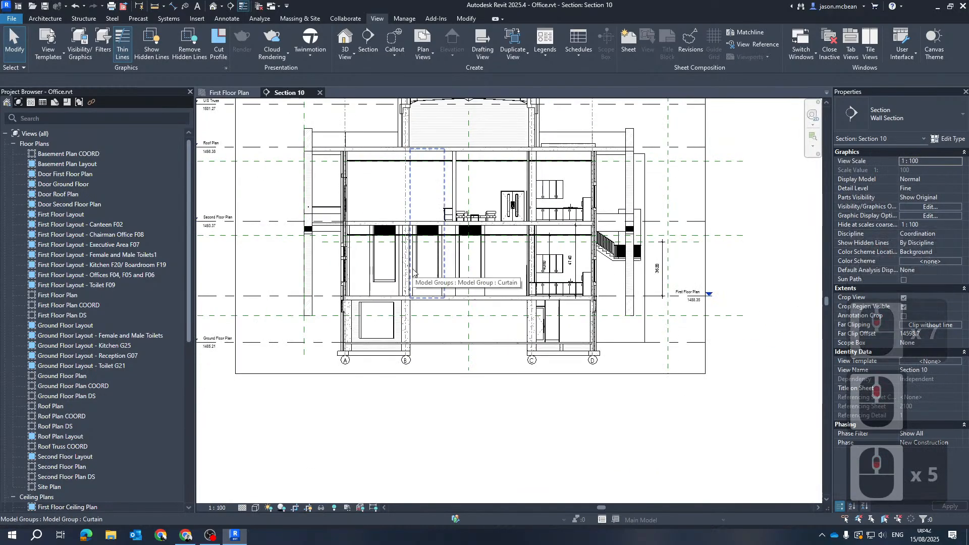
{"action": "scroll", "coordinate": [411, 273], "scroll_direction": "up", "scroll_amount": 4}
{"action": "middle_click_drag", "start_coordinate": [419, 302], "coordinate": [466, 310]}
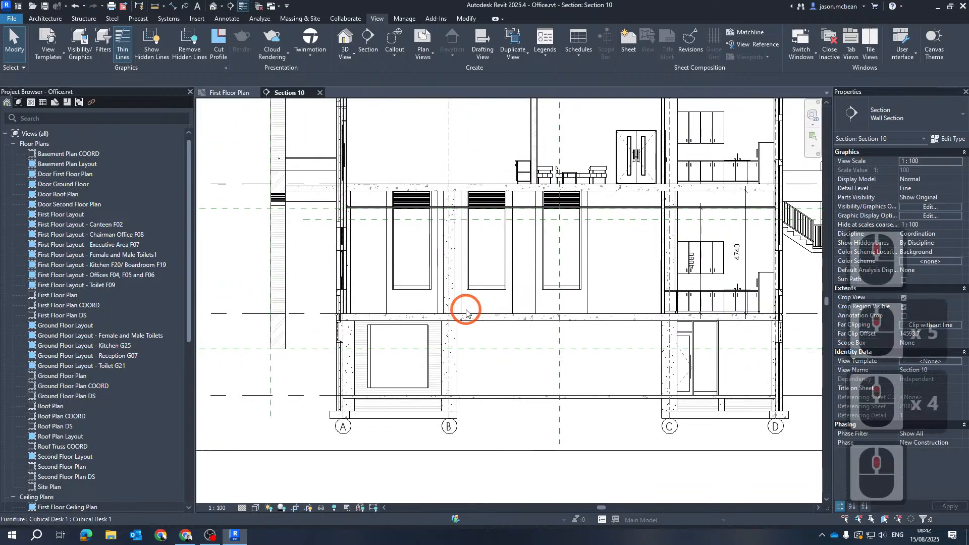
{"action": "scroll", "coordinate": [444, 202], "scroll_direction": "up", "scroll_amount": 6}
{"action": "scroll", "coordinate": [368, 188], "scroll_direction": "down", "scroll_amount": 5}
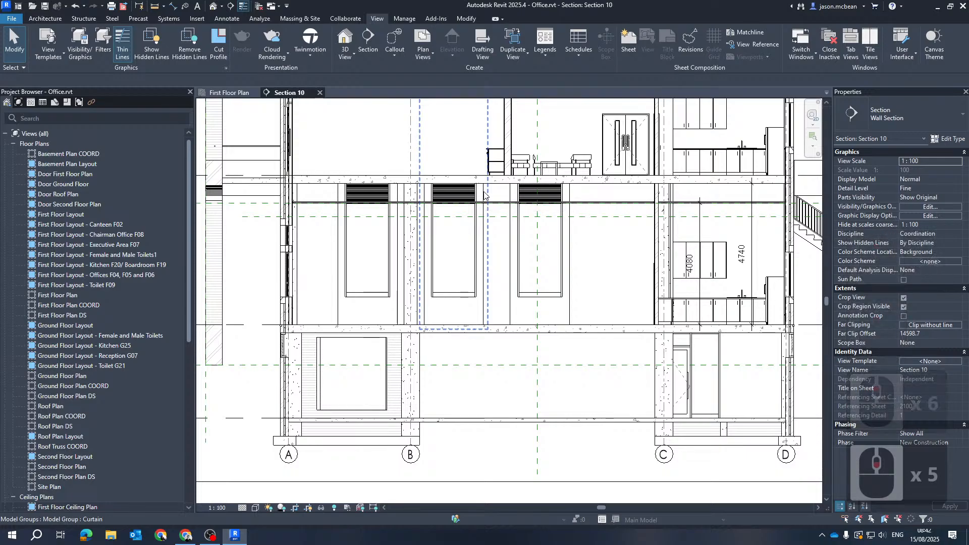
Step: Open the default 3D view and raise the top of the section box above the roof of the building
{"action": "left_click", "coordinate": [212, 6]}
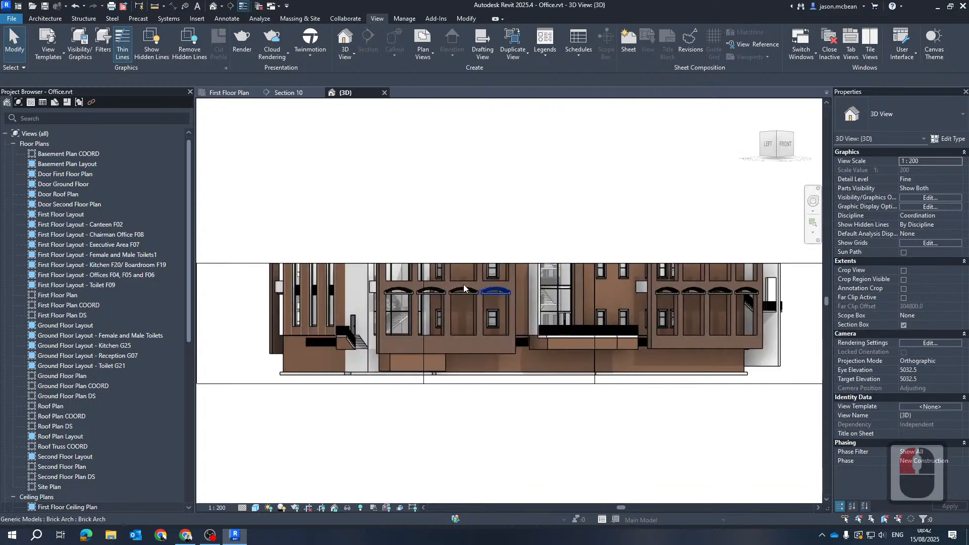
{"action": "scroll", "coordinate": [464, 288], "scroll_direction": "down", "scroll_amount": 4}
{"action": "middle_click_drag", "start_coordinate": [498, 329], "coordinate": [605, 313], "text": "shift"}
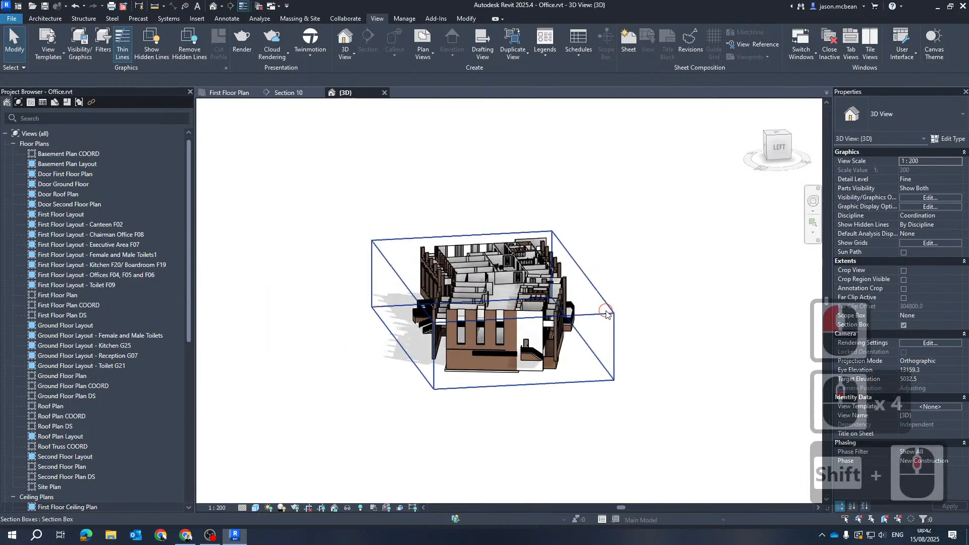
{"action": "left_click", "coordinate": [605, 313]}
{"action": "left_click_drag", "start_coordinate": [494, 278], "coordinate": [493, 207]}
{"action": "left_click", "coordinate": [541, 318]}
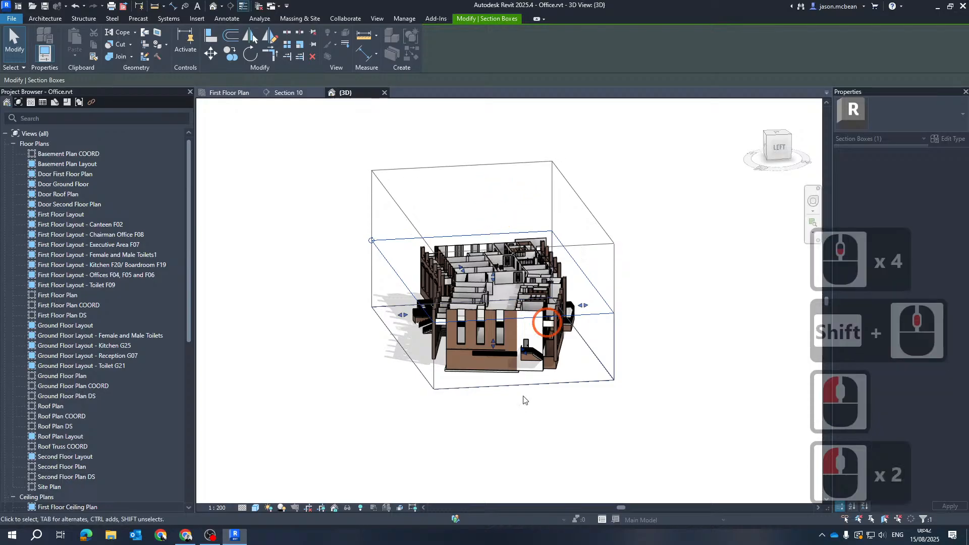
Step: Examine the tall windows and their dark louvred panels on the building's left facade in 3D
{"action": "scroll", "coordinate": [463, 336], "scroll_direction": "up", "scroll_amount": 15}
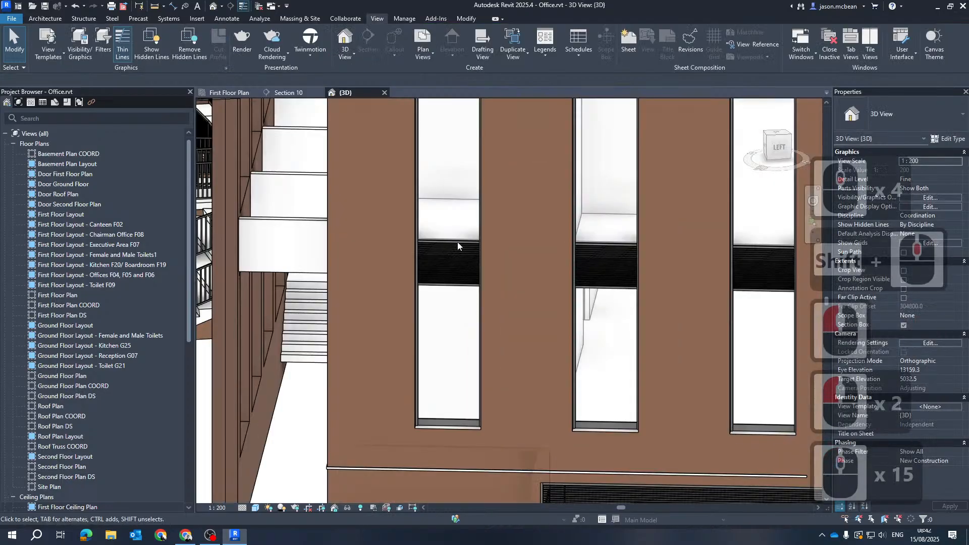
{"action": "scroll", "coordinate": [553, 403], "scroll_direction": "down", "scroll_amount": 4}
{"action": "middle_click_drag", "start_coordinate": [553, 403], "coordinate": [606, 332], "text": "shift"}
{"action": "middle_click_drag", "start_coordinate": [534, 215], "coordinate": [474, 261]}
{"action": "scroll", "coordinate": [517, 304], "scroll_direction": "down", "scroll_amount": 9}
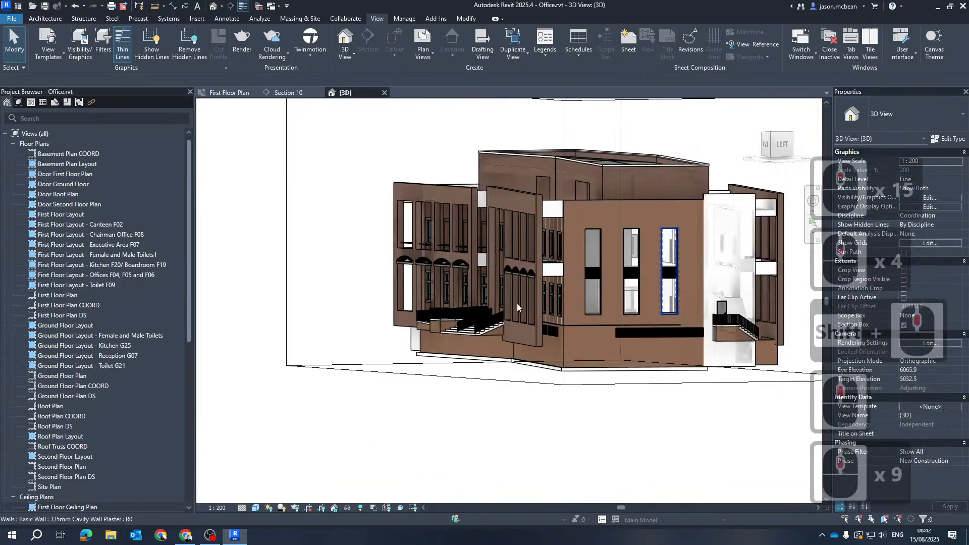
Step: Examine the louvred panels on the right facade's tall windows and the low-level louvres behind the arches in 3D
{"action": "middle_click_drag", "start_coordinate": [517, 304], "coordinate": [678, 274], "text": "shift"}
{"action": "scroll", "coordinate": [678, 273], "scroll_direction": "up", "scroll_amount": 8}
{"action": "scroll", "coordinate": [700, 305], "scroll_direction": "up", "scroll_amount": 3}
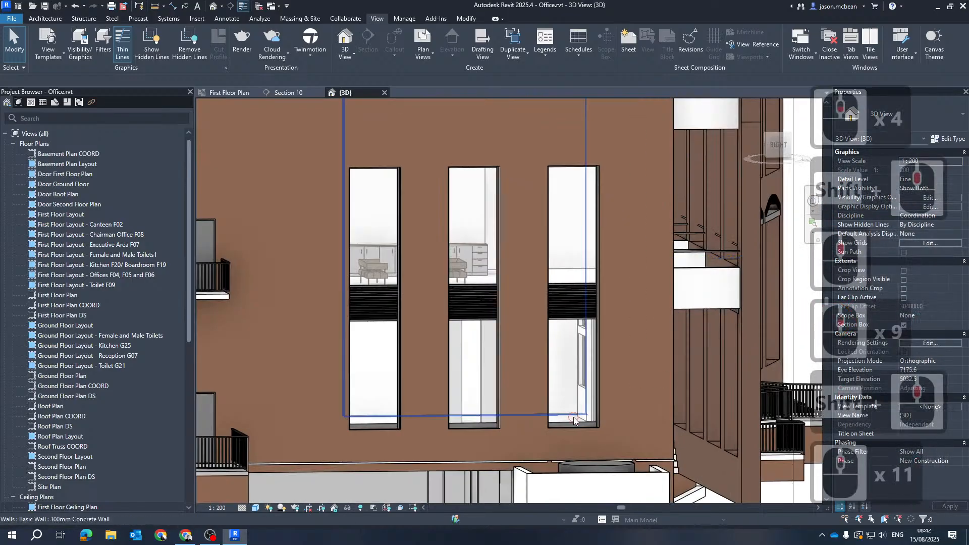
{"action": "middle_click_drag", "start_coordinate": [573, 417], "coordinate": [462, 301], "text": "shift"}
{"action": "scroll", "coordinate": [492, 288], "scroll_direction": "up", "scroll_amount": 7}
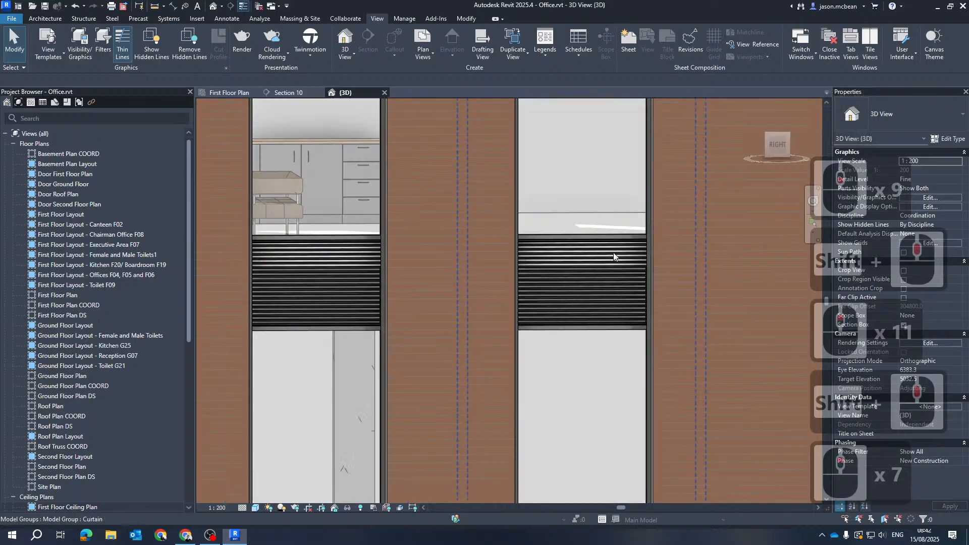
{"action": "scroll", "coordinate": [597, 287], "scroll_direction": "down", "scroll_amount": 13}
{"action": "middle_click_drag", "start_coordinate": [717, 326], "coordinate": [590, 381], "text": "shift"}
{"action": "scroll", "coordinate": [494, 370], "scroll_direction": "down", "scroll_amount": 4}
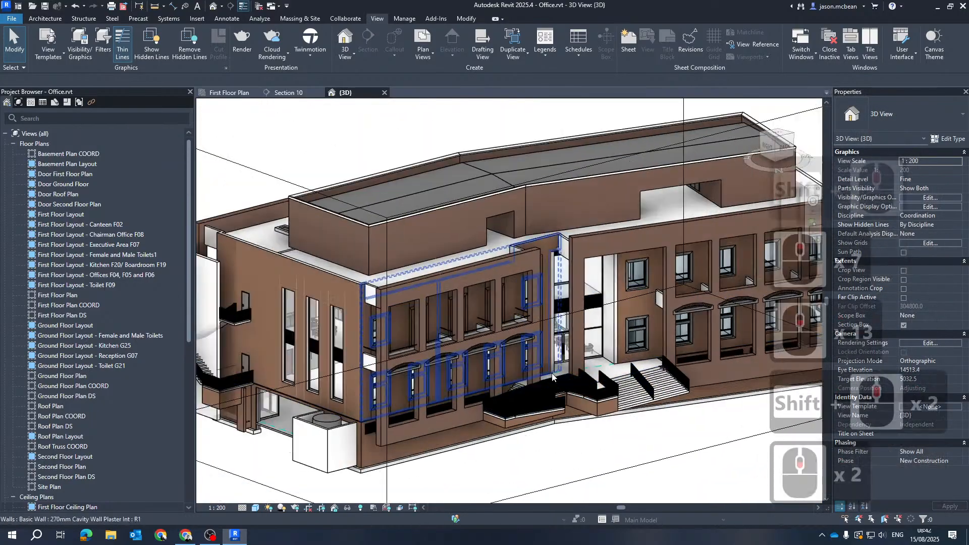
{"action": "scroll", "coordinate": [494, 370], "scroll_direction": "up", "scroll_amount": 16}
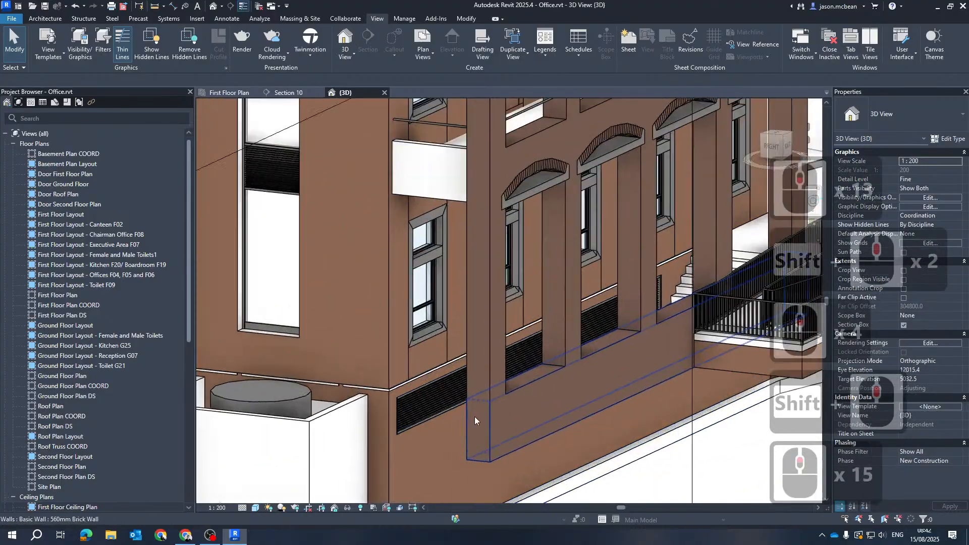
{"action": "scroll", "coordinate": [373, 397], "scroll_direction": "down", "scroll_amount": 10}
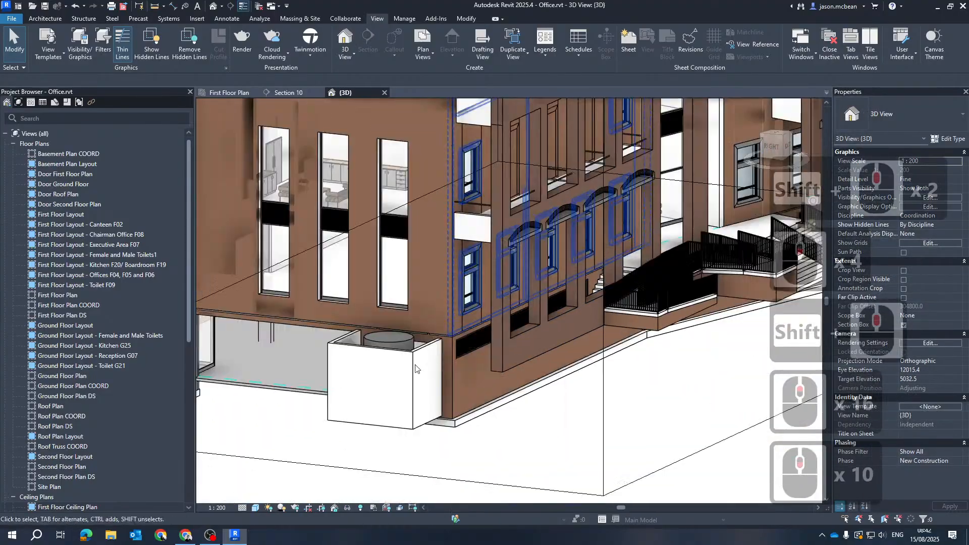
{"action": "middle_click_drag", "start_coordinate": [460, 364], "coordinate": [632, 127], "text": "shift"}
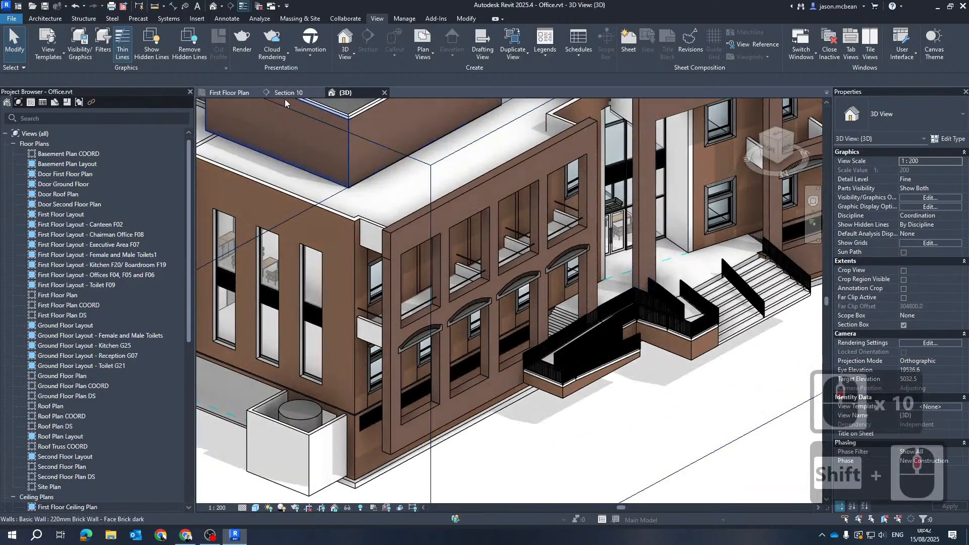
Step: Return to the First Floor Plan reflected ceiling plan and examine its walls and ceiling grids across both wings
{"action": "left_click", "coordinate": [217, 90]}
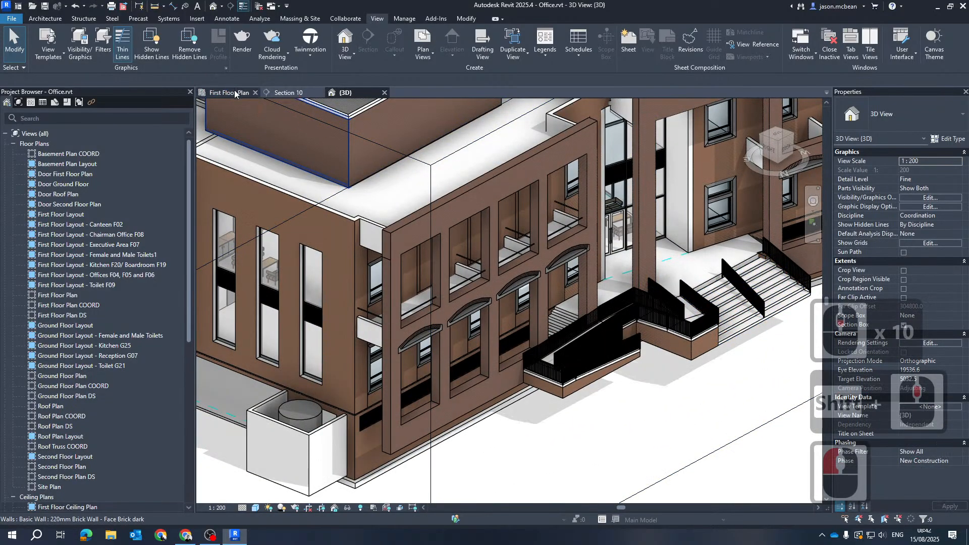
{"action": "scroll", "coordinate": [738, 227], "scroll_direction": "down", "scroll_amount": 6}
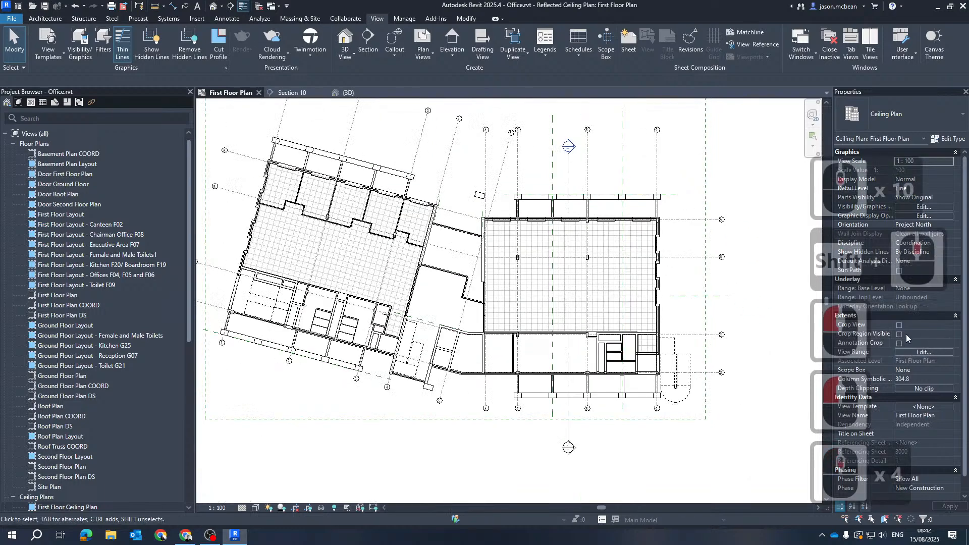
{"action": "middle_click_drag", "start_coordinate": [459, 299], "coordinate": [478, 311]}
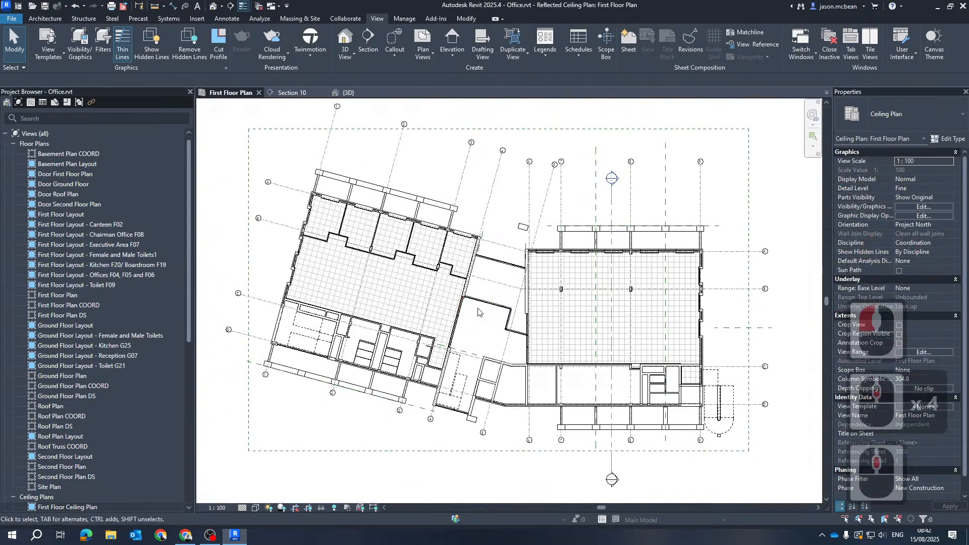
{"action": "scroll", "coordinate": [475, 314], "scroll_direction": "up", "scroll_amount": 12}
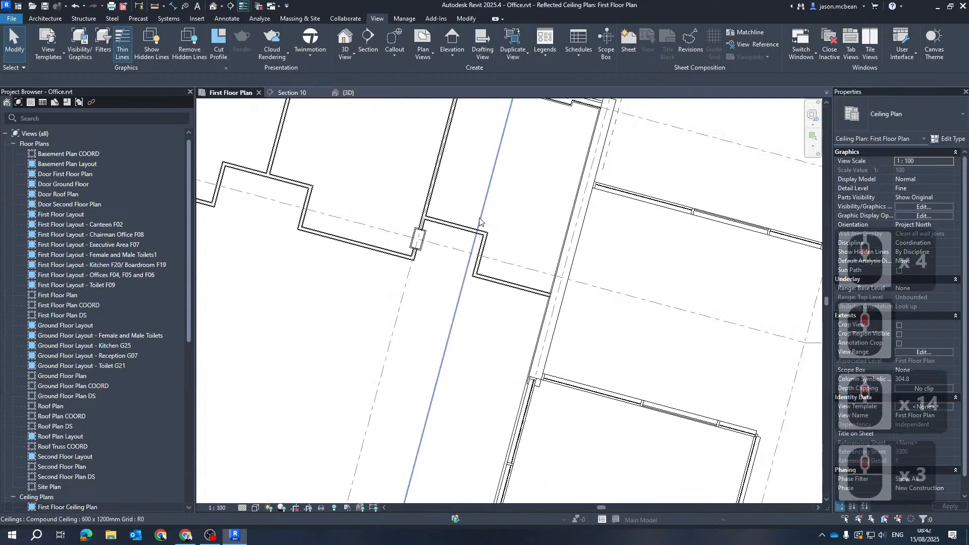
{"action": "scroll", "coordinate": [331, 288], "scroll_direction": "down", "scroll_amount": 3}
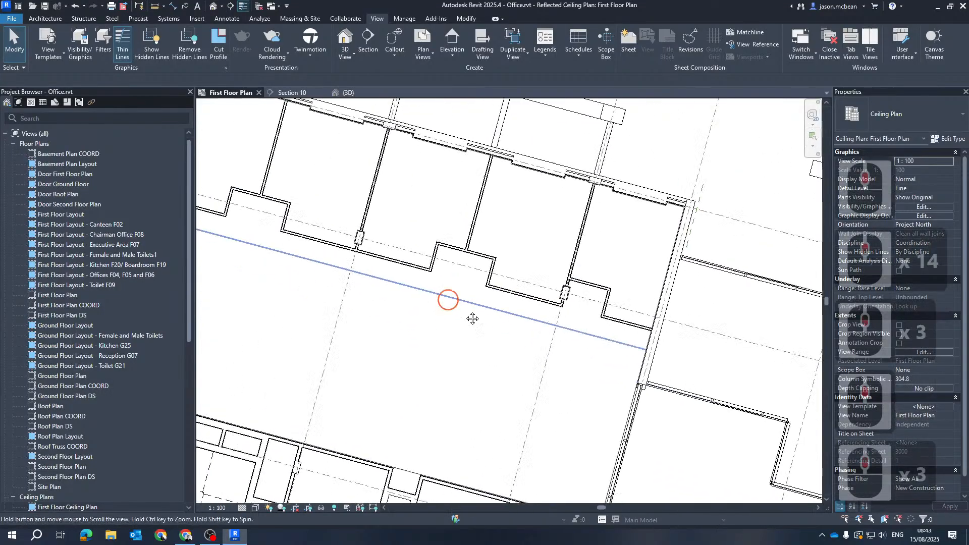
{"action": "key", "text": "Escape"}
{"action": "scroll", "coordinate": [458, 220], "scroll_direction": "down", "scroll_amount": 7}
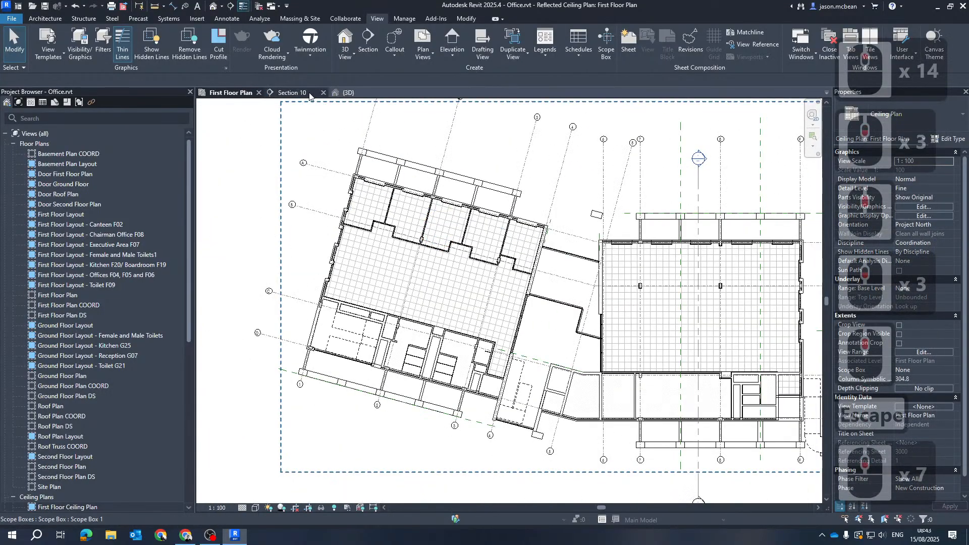
Step: From the right side of the 3D view, raise the section box's bottom and lower its top to cut through the first floor
{"action": "left_click", "coordinate": [346, 93]}
{"action": "scroll", "coordinate": [482, 238], "scroll_direction": "down", "scroll_amount": 6}
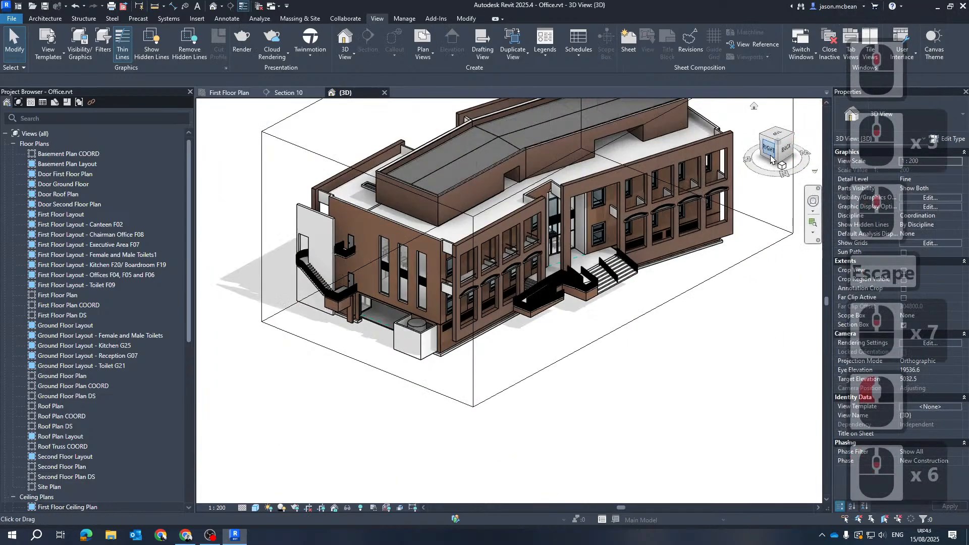
{"action": "left_click", "coordinate": [787, 151]}
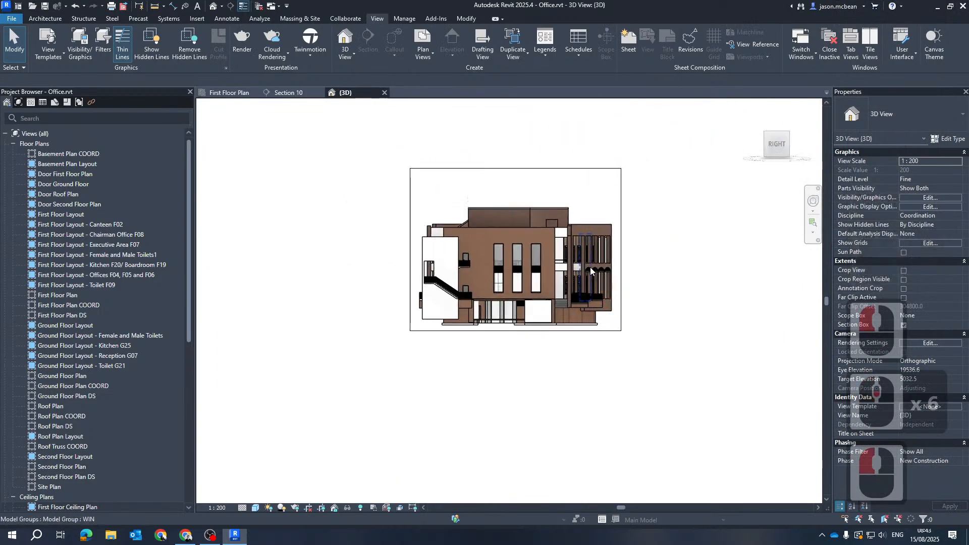
{"action": "left_click", "coordinate": [505, 371]}
{"action": "left_click_drag", "start_coordinate": [510, 366], "coordinate": [503, 312]}
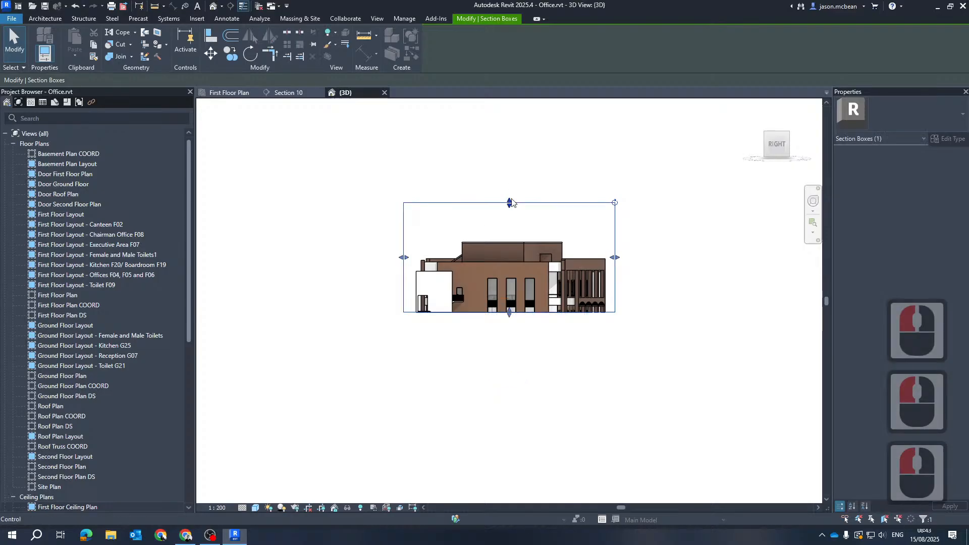
{"action": "left_click_drag", "start_coordinate": [511, 246], "coordinate": [512, 295]}
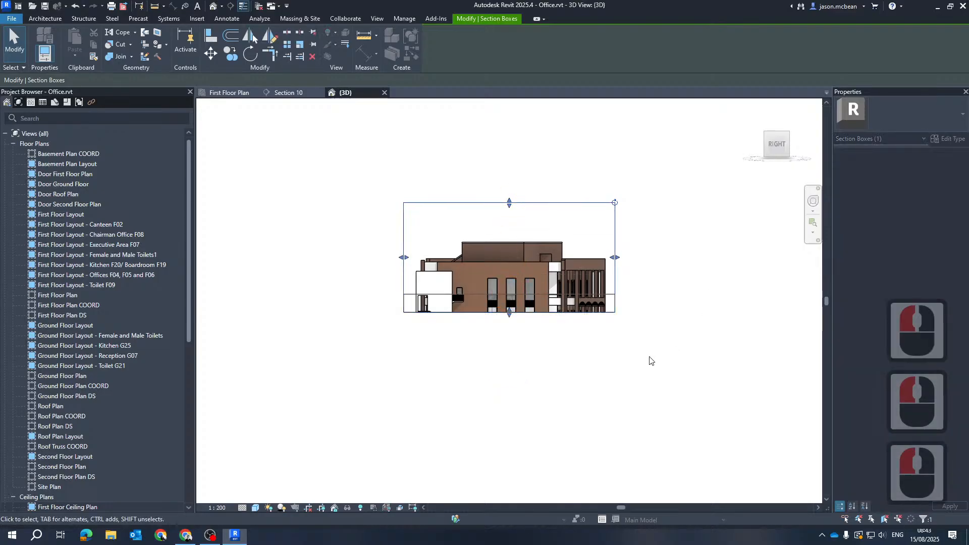
{"action": "middle_click_drag", "start_coordinate": [649, 352], "coordinate": [574, 372], "text": "shift"}
{"action": "scroll", "coordinate": [555, 303], "scroll_direction": "up", "scroll_amount": 6}
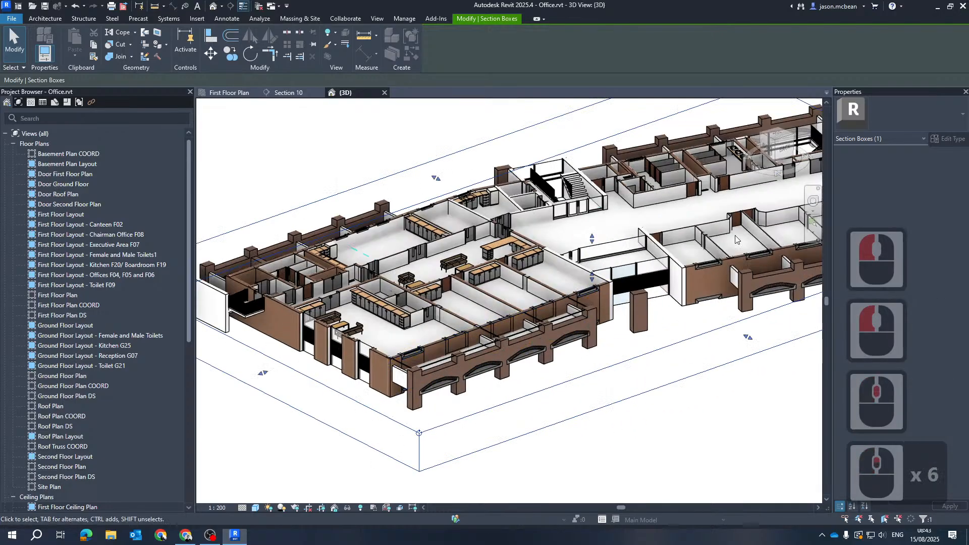
Step: From the back of the 3D view, lower the section box's top to about mid-height of the louvred panels in the curtain wall
{"action": "left_click", "coordinate": [783, 149]}
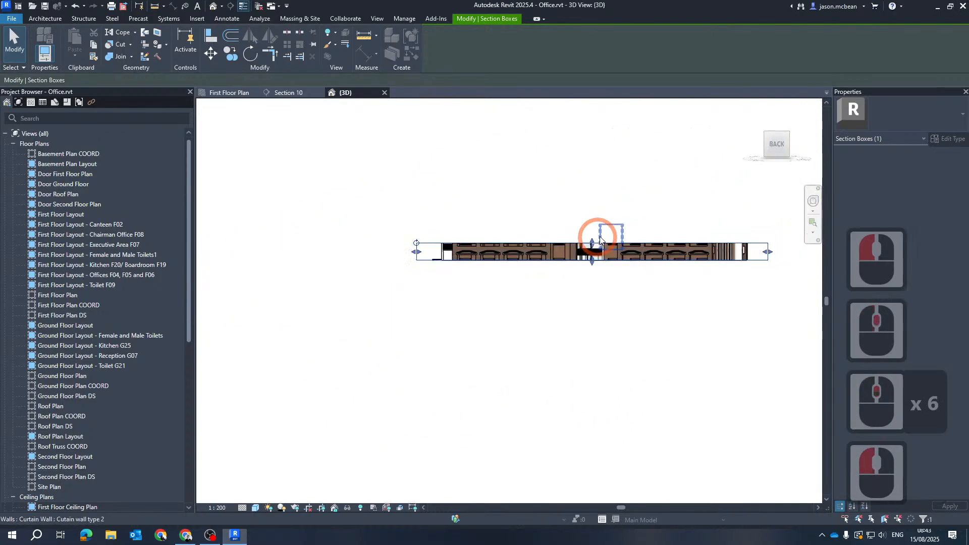
{"action": "scroll", "coordinate": [531, 273], "scroll_direction": "up", "scroll_amount": 15}
{"action": "scroll", "coordinate": [531, 273], "scroll_direction": "up", "scroll_amount": 2}
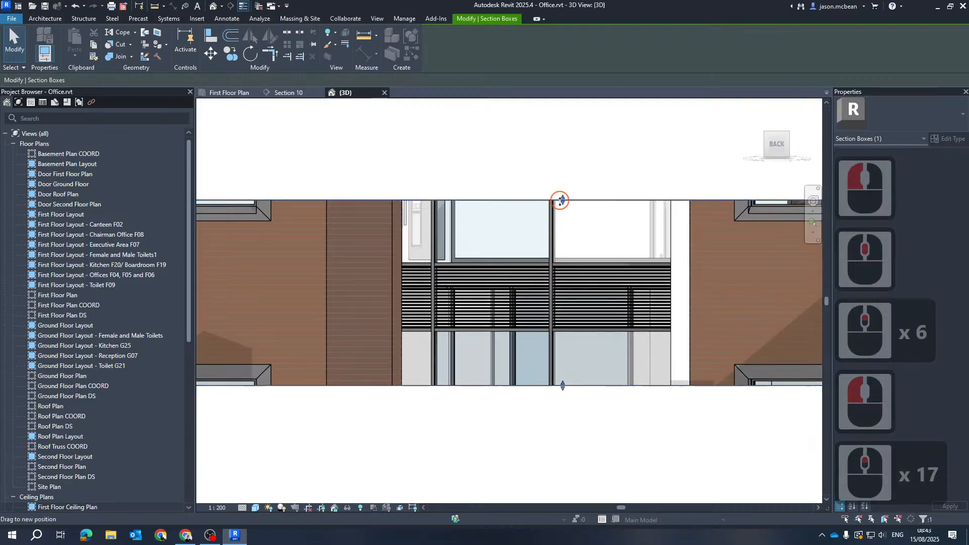
{"action": "left_click", "coordinate": [571, 294]}
{"action": "scroll", "coordinate": [591, 248], "scroll_direction": "down", "scroll_amount": 7}
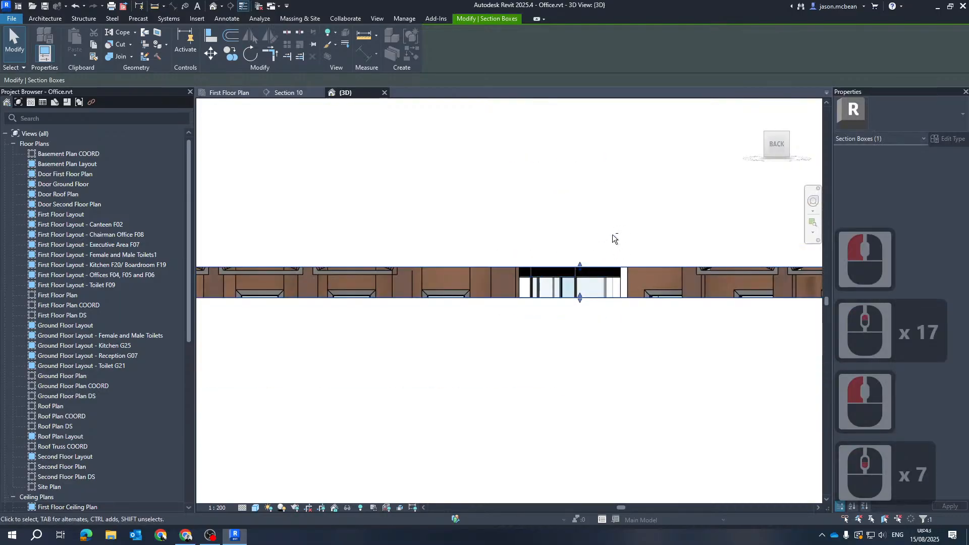
Step: Orbit around the cut first floor and examine the ceilings and walls around the small service rooms beside the external stair
{"action": "middle_click_drag", "start_coordinate": [590, 249], "coordinate": [567, 353], "text": "shift"}
{"action": "scroll", "coordinate": [664, 314], "scroll_direction": "down", "scroll_amount": 8}
{"action": "left_click_drag", "start_coordinate": [665, 314], "coordinate": [567, 322], "text": "shift"}
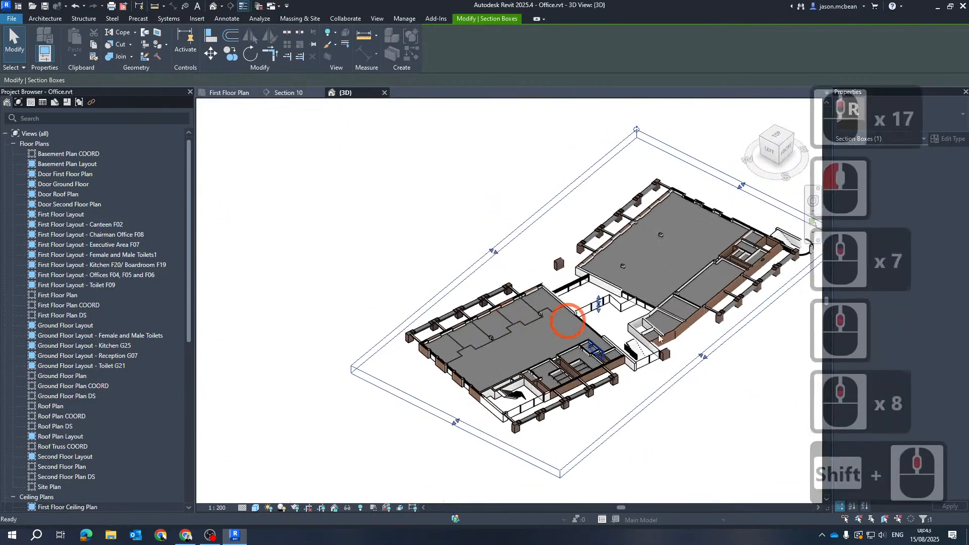
{"action": "scroll", "coordinate": [706, 323], "scroll_direction": "up", "scroll_amount": 14}
{"action": "middle_click_drag", "start_coordinate": [796, 280], "coordinate": [495, 505]}
{"action": "scroll", "coordinate": [602, 323], "scroll_direction": "down", "scroll_amount": 7}
{"action": "middle_click_drag", "start_coordinate": [609, 333], "coordinate": [609, 358], "text": "shift"}
{"action": "scroll", "coordinate": [609, 358], "scroll_direction": "up", "scroll_amount": 7}
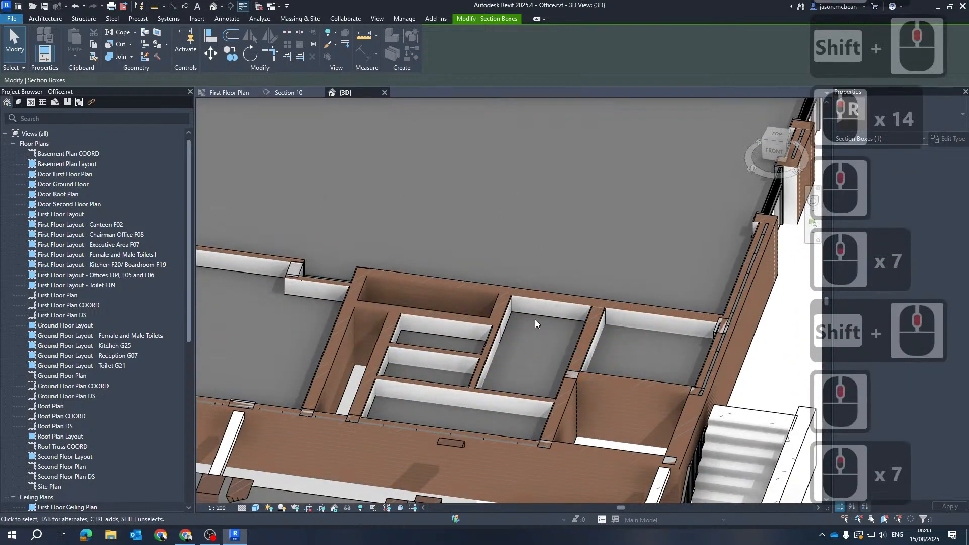
{"action": "scroll", "coordinate": [510, 326], "scroll_direction": "down", "scroll_amount": 6}
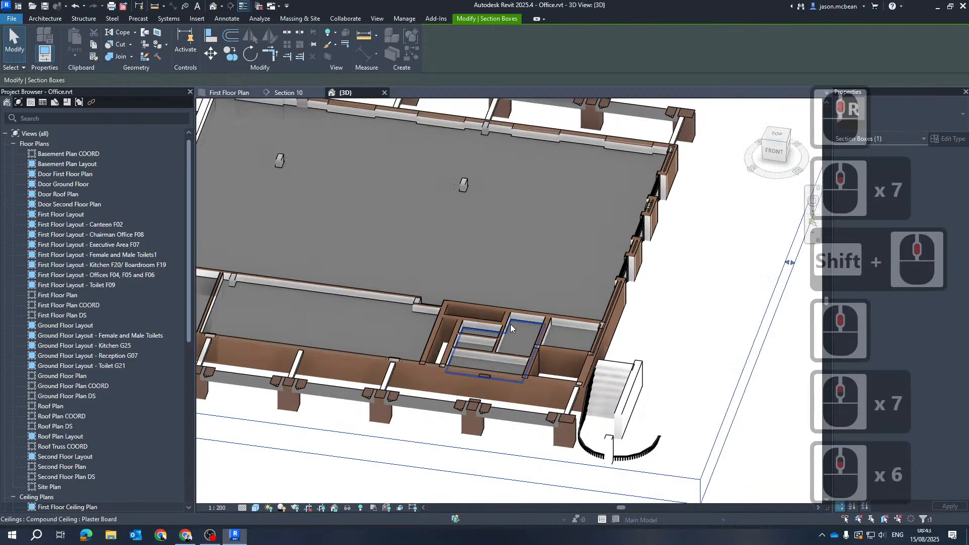
Step: Temporarily hide the large 600 x 1200mm Grid ceiling over the office wing as an individual element in the 3D view
{"action": "middle_click_drag", "start_coordinate": [675, 310], "coordinate": [608, 264], "text": "shift"}
{"action": "scroll", "coordinate": [519, 273], "scroll_direction": "down", "scroll_amount": 4}
{"action": "middle_click_drag", "start_coordinate": [486, 272], "coordinate": [383, 199]}
{"action": "scroll", "coordinate": [383, 199], "scroll_direction": "up", "scroll_amount": 5}
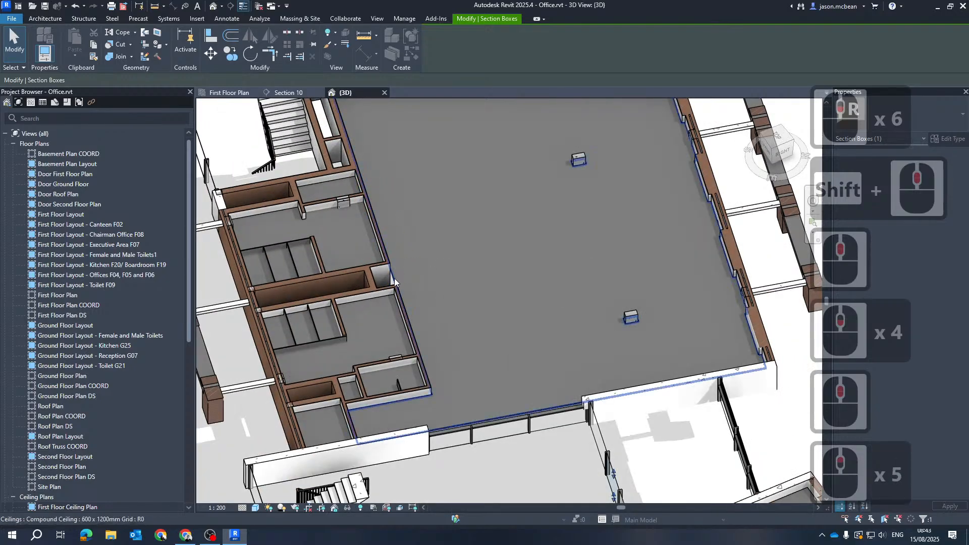
{"action": "left_click", "coordinate": [395, 278]}
{"action": "scroll", "coordinate": [564, 262], "scroll_direction": "down", "scroll_amount": 5}
{"action": "middle_click_drag", "start_coordinate": [538, 328], "coordinate": [571, 261], "text": "shift"}
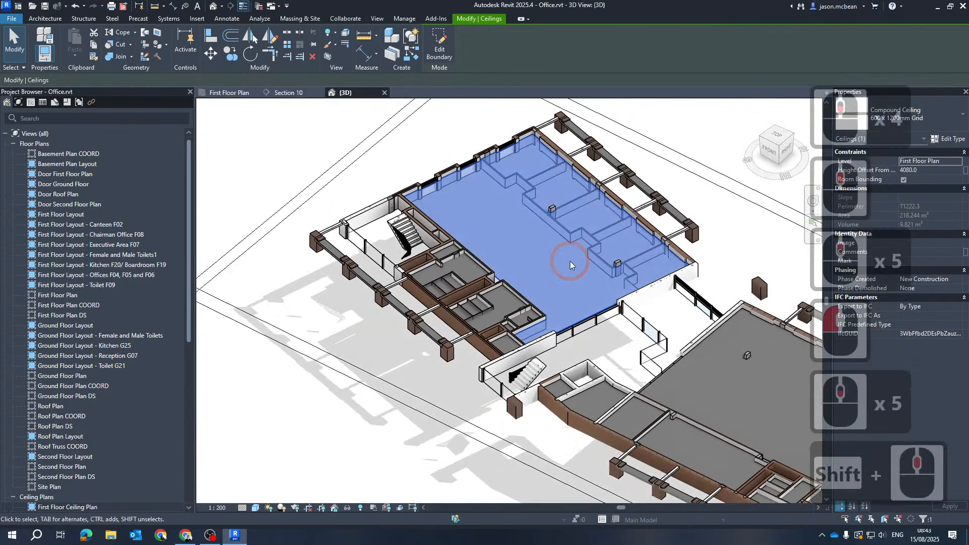
{"action": "right_click", "coordinate": [570, 261]}
{"action": "left_click", "coordinate": [347, 507]}
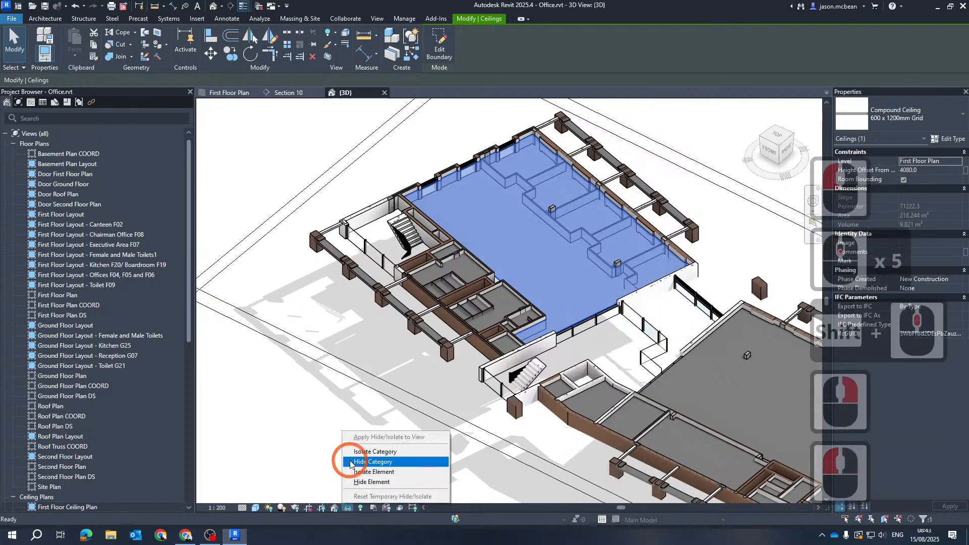
{"action": "left_click", "coordinate": [380, 483]}
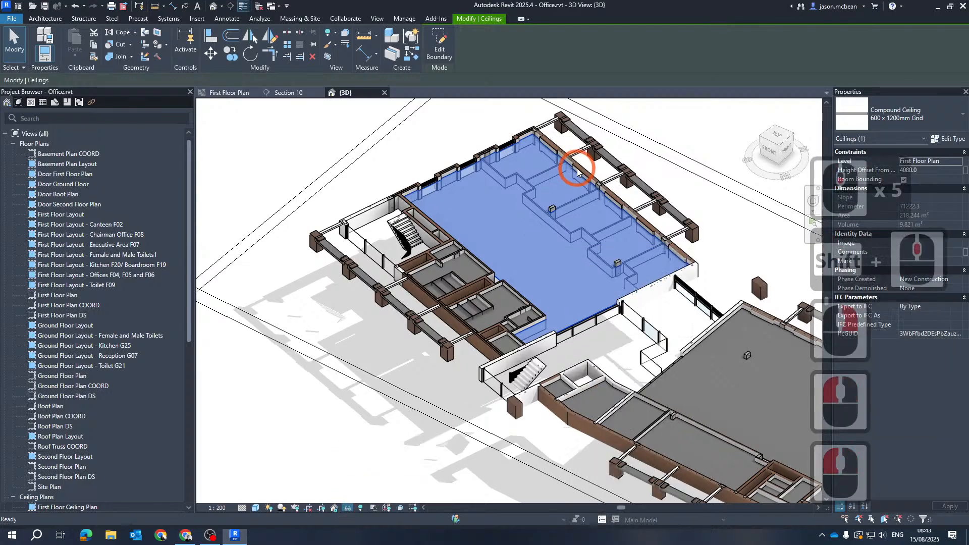
Step: Examine the office wing's cut partitions, columns and louvred end-wall windows from several sides in 3D
{"action": "scroll", "coordinate": [496, 347], "scroll_direction": "up", "scroll_amount": 13}
{"action": "scroll", "coordinate": [555, 335], "scroll_direction": "down", "scroll_amount": 13}
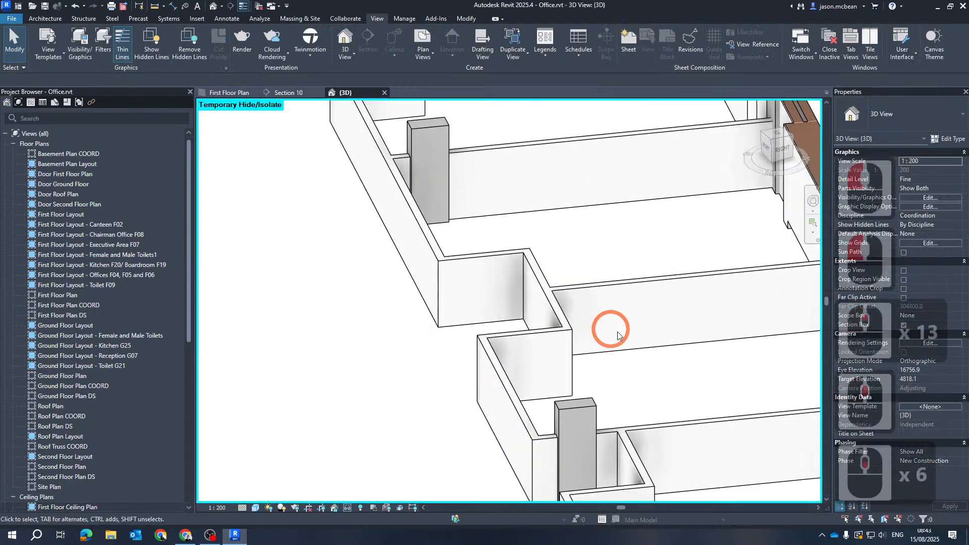
{"action": "mouse_move", "coordinate": [580, 323]}
{"action": "middle_mouse_down", "text": "shift"}
{"action": "mouse_move", "coordinate": [565, 313]}
{"action": "mouse_move", "coordinate": [595, 310]}
{"action": "middle_mouse_up", "text": "shift"}
{"action": "scroll", "coordinate": [595, 310], "scroll_direction": "up", "scroll_amount": 4}
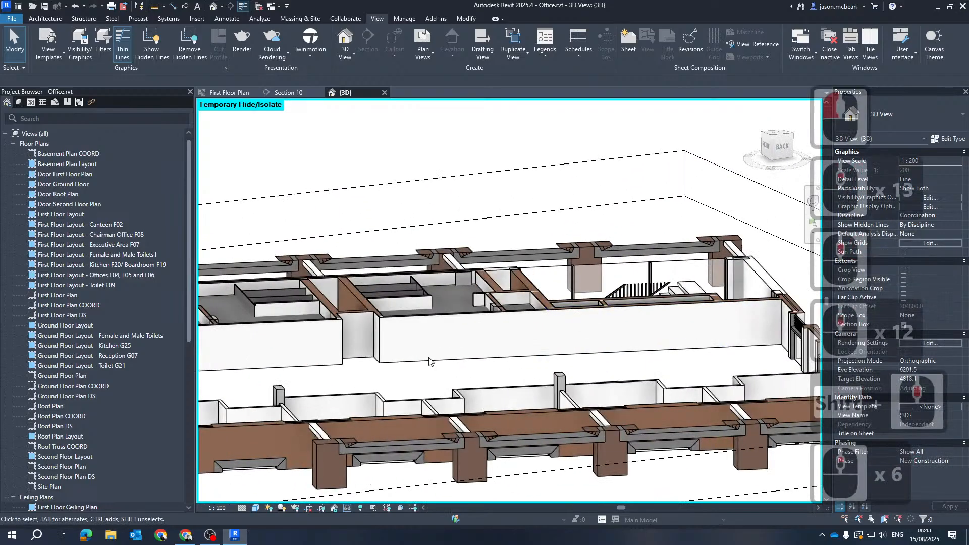
{"action": "scroll", "coordinate": [429, 357], "scroll_direction": "down", "scroll_amount": 3}
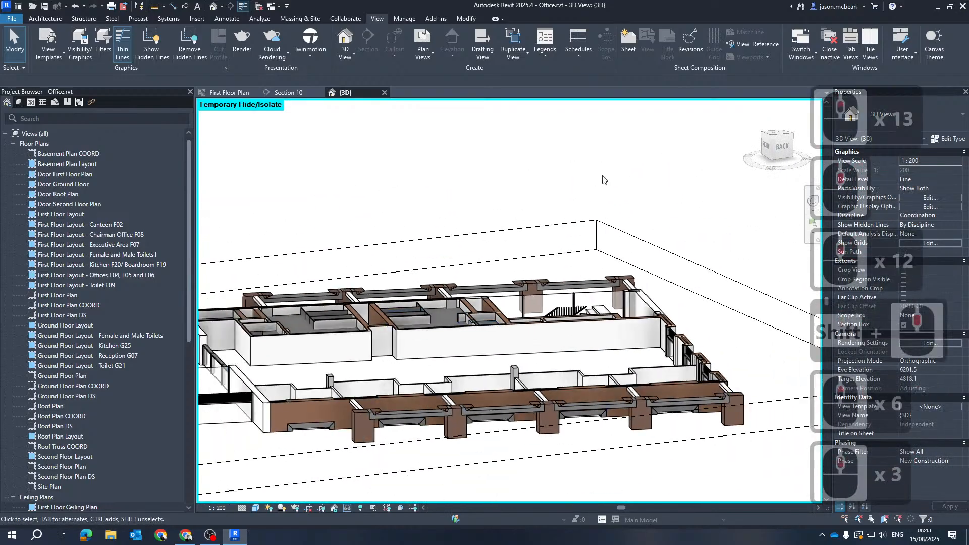
{"action": "scroll", "coordinate": [611, 382], "scroll_direction": "up", "scroll_amount": 7}
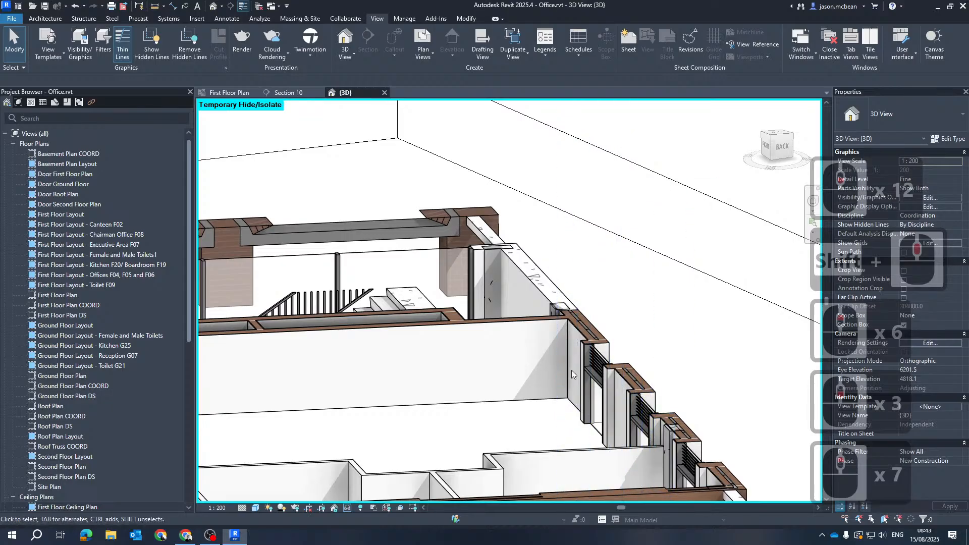
{"action": "scroll", "coordinate": [572, 374], "scroll_direction": "down", "scroll_amount": 6}
{"action": "middle_click_drag", "start_coordinate": [518, 385], "coordinate": [707, 449], "text": "shift"}
{"action": "middle_click_drag", "start_coordinate": [464, 323], "coordinate": [616, 322]}
{"action": "middle_click_drag", "start_coordinate": [433, 372], "coordinate": [602, 362], "text": "shift"}
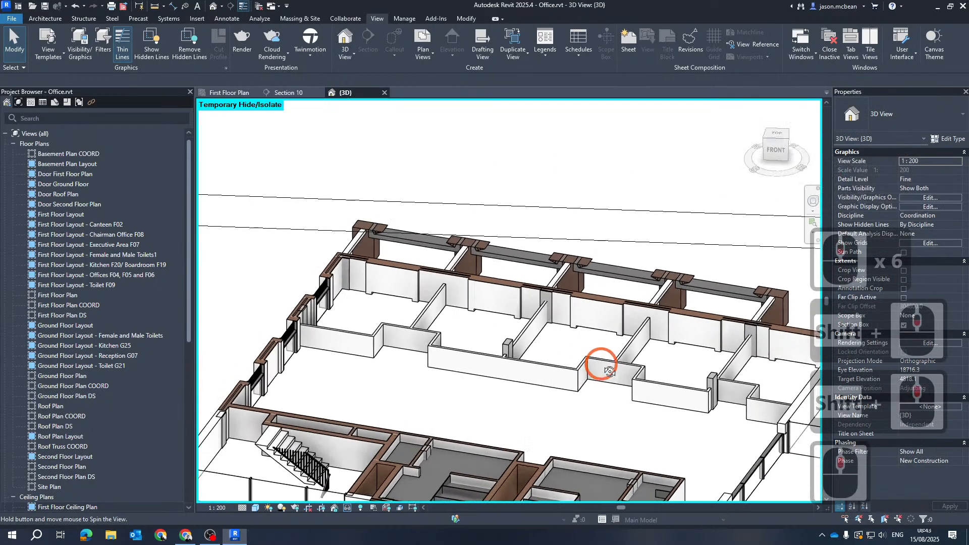
{"action": "scroll", "coordinate": [275, 373], "scroll_direction": "up", "scroll_amount": 10}
{"action": "middle_click_drag", "start_coordinate": [273, 348], "coordinate": [393, 397], "text": "shift"}
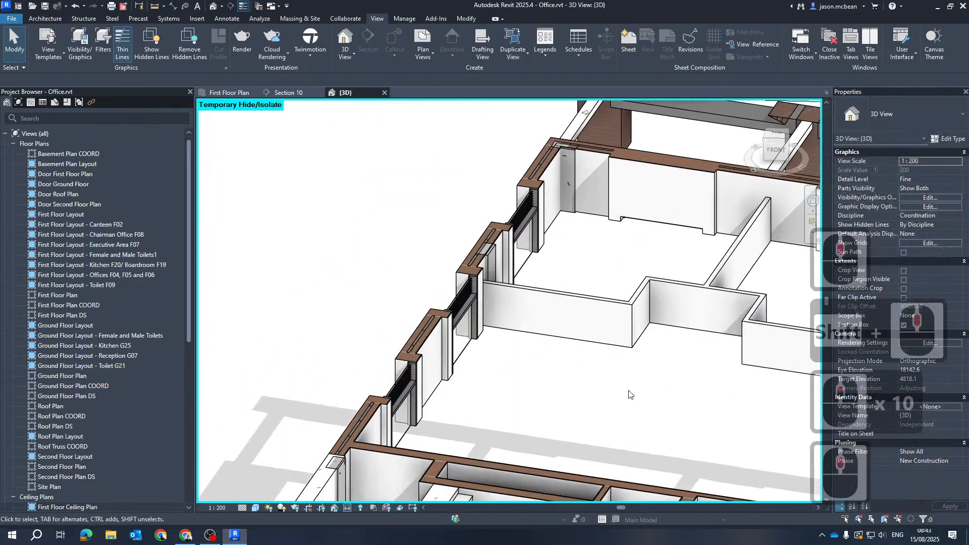
{"action": "scroll", "coordinate": [499, 329], "scroll_direction": "down", "scroll_amount": 6}
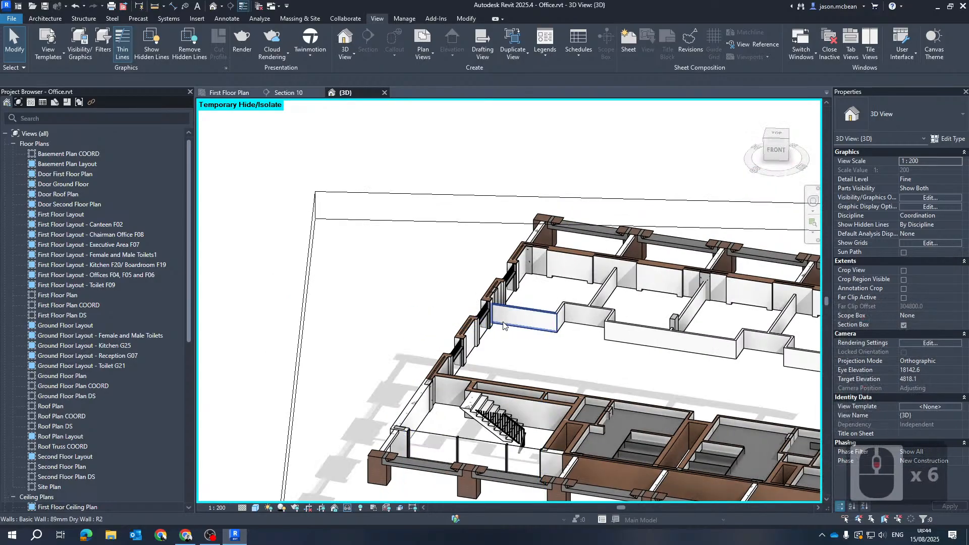
Step: Return to the First Floor reflected ceiling plan and examine how the angled wing's end-wall windows and office partitions are cut
{"action": "left_click", "coordinate": [237, 92]}
{"action": "scroll", "coordinate": [337, 333], "scroll_direction": "up", "scroll_amount": 12}
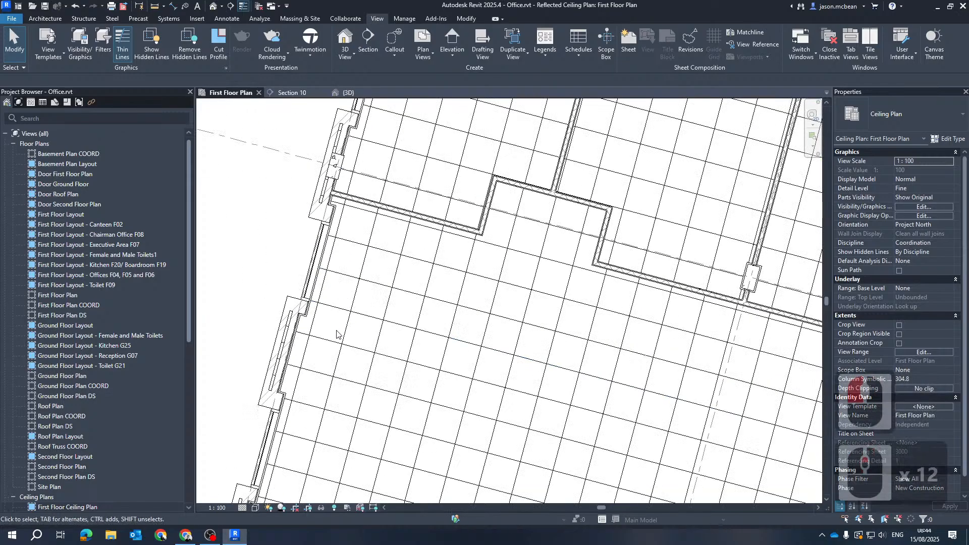
{"action": "scroll", "coordinate": [337, 333], "scroll_direction": "up", "scroll_amount": 5}
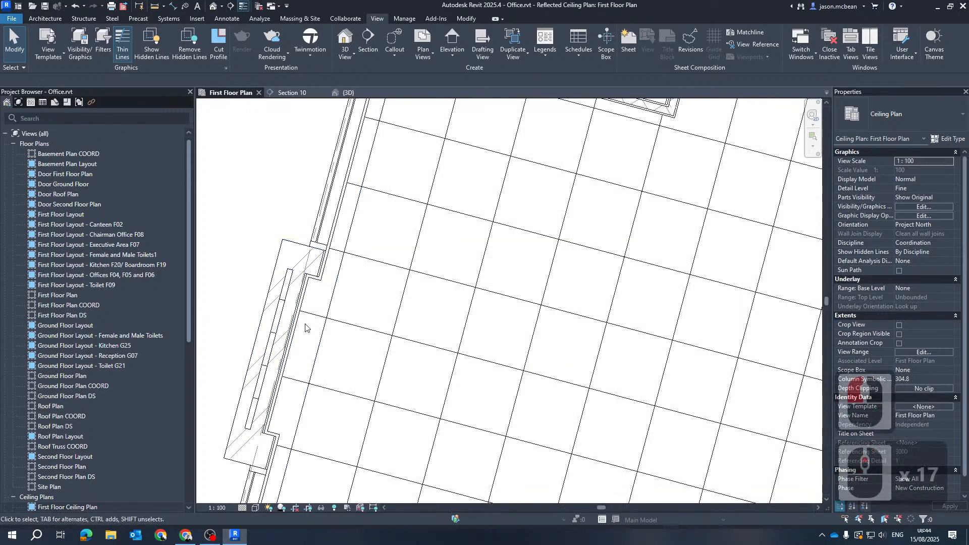
{"action": "scroll", "coordinate": [306, 328], "scroll_direction": "down", "scroll_amount": 11}
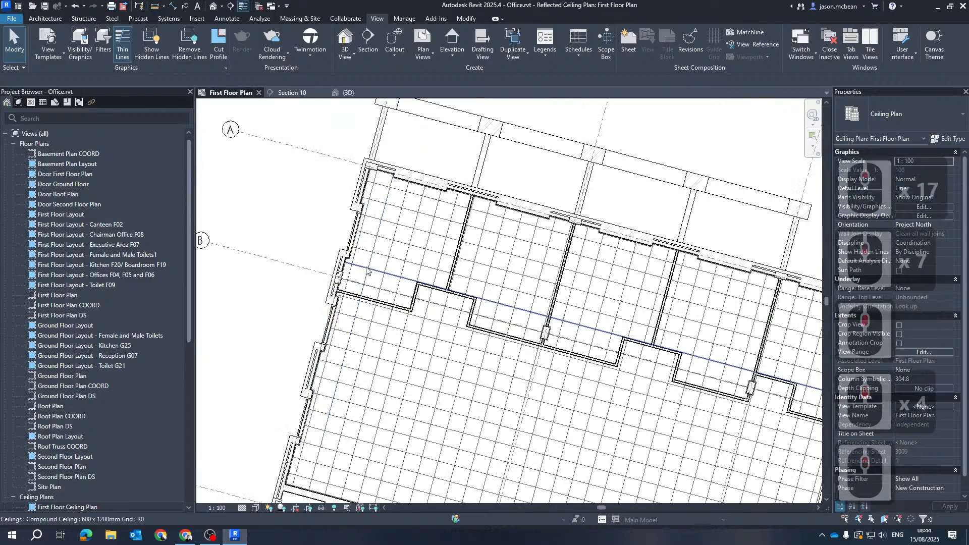
{"action": "scroll", "coordinate": [367, 271], "scroll_direction": "up", "scroll_amount": 5}
{"action": "scroll", "coordinate": [368, 268], "scroll_direction": "down", "scroll_amount": 4}
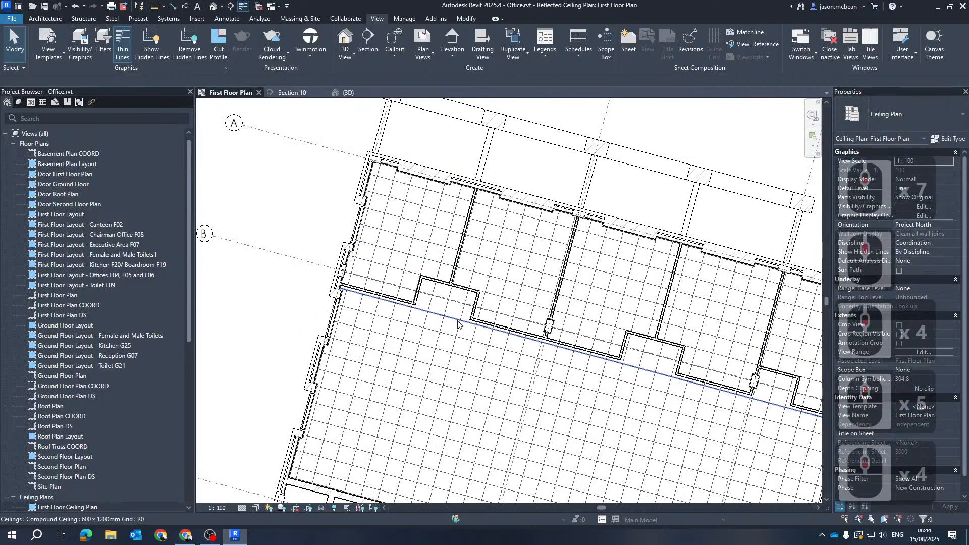
{"action": "middle_click_drag", "start_coordinate": [322, 473], "coordinate": [356, 385]}
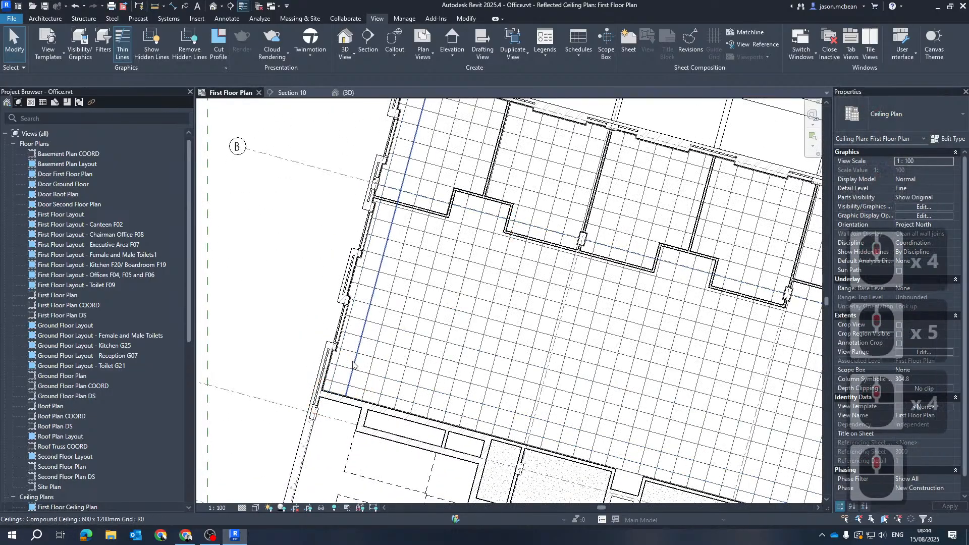
{"action": "middle_click_drag", "start_coordinate": [366, 331], "coordinate": [361, 360]}
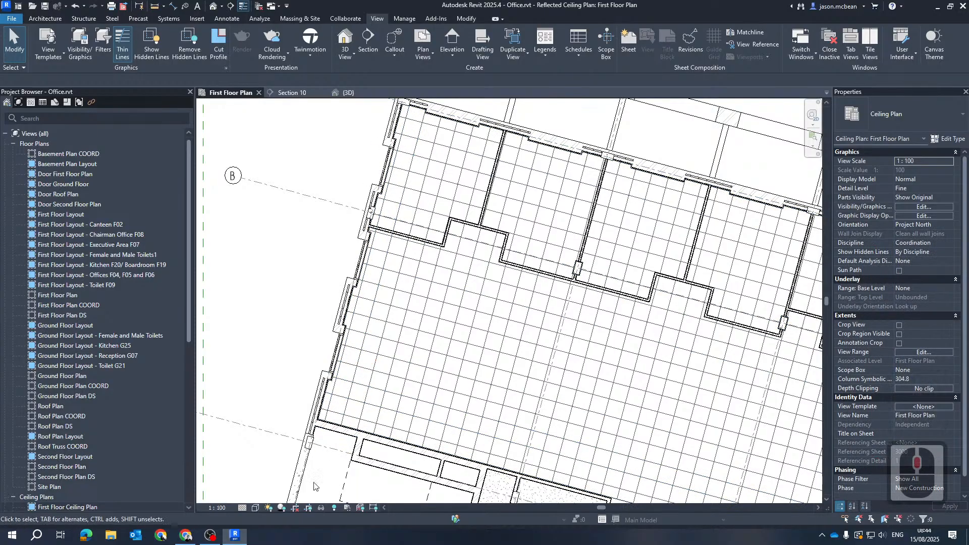
{"action": "scroll", "coordinate": [618, 296], "scroll_direction": "down", "scroll_amount": 5}
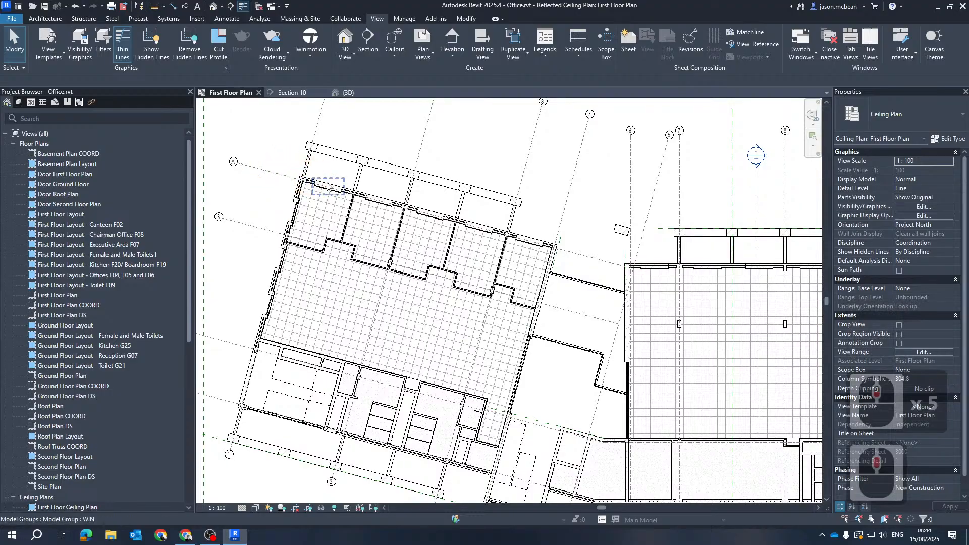
Step: Examine the cut windows and columns along the upper exterior wall of the rectangular wing in the ceiling plan
{"action": "scroll", "coordinate": [525, 297], "scroll_direction": "up", "scroll_amount": 12}
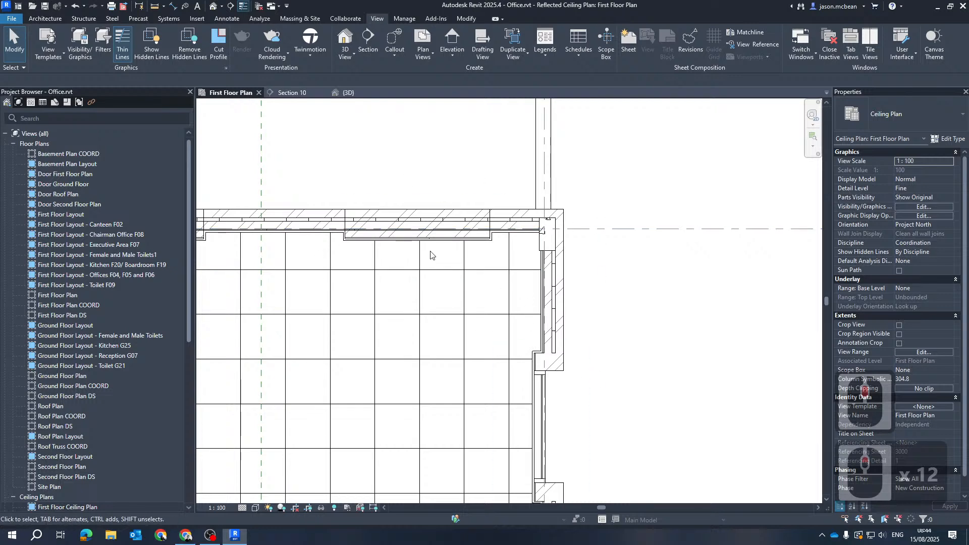
{"action": "middle_click_drag", "start_coordinate": [429, 299], "coordinate": [769, 308]}
{"action": "scroll", "coordinate": [441, 286], "scroll_direction": "down", "scroll_amount": 6}
{"action": "scroll", "coordinate": [407, 270], "scroll_direction": "up", "scroll_amount": 7}
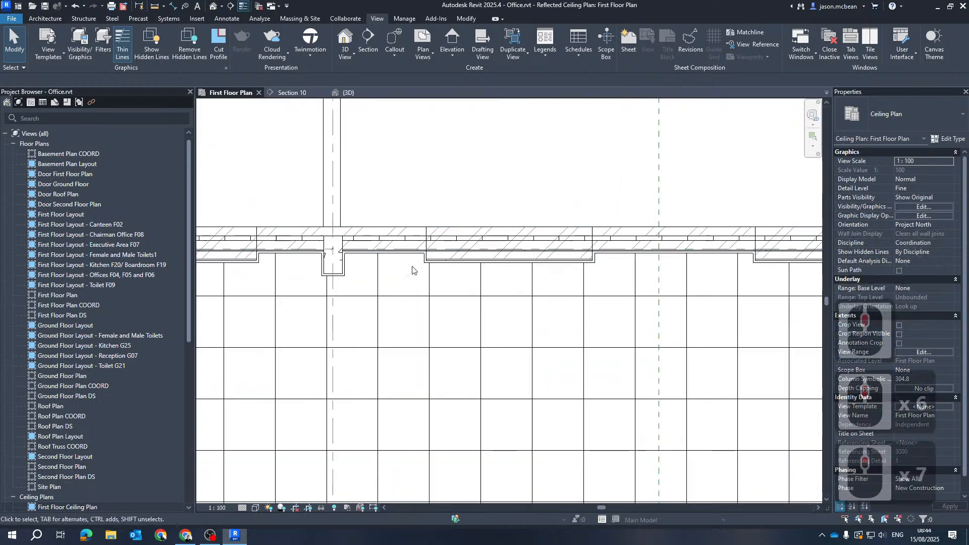
{"action": "left_click", "coordinate": [588, 288]}
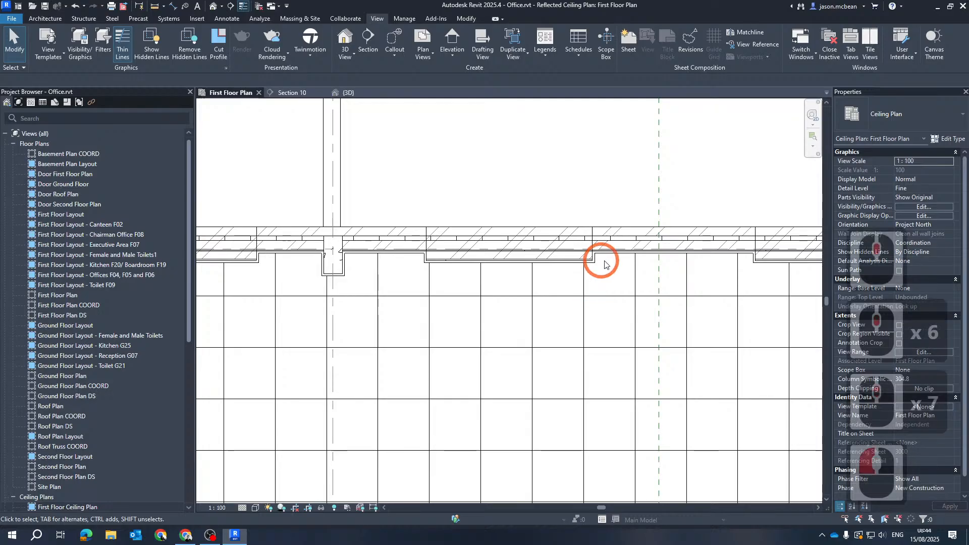
{"action": "scroll", "coordinate": [386, 303], "scroll_direction": "down", "scroll_amount": 7}
{"action": "scroll", "coordinate": [503, 224], "scroll_direction": "up", "scroll_amount": 6}
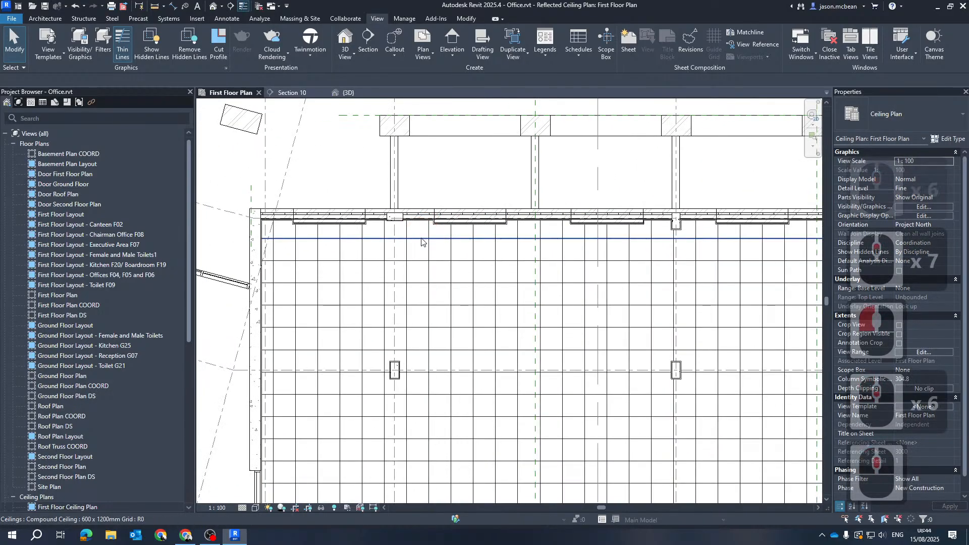
{"action": "scroll", "coordinate": [309, 222], "scroll_direction": "up", "scroll_amount": 5}
{"action": "scroll", "coordinate": [252, 286], "scroll_direction": "down", "scroll_amount": 1}
Step: Examine the rectangular wing's link wall, columns and lower partition around the gridded ceiling in the ceiling plan
{"action": "middle_click_drag", "start_coordinate": [278, 320], "coordinate": [396, 265]}
{"action": "scroll", "coordinate": [386, 268], "scroll_direction": "down", "scroll_amount": 3}
{"action": "scroll", "coordinate": [383, 270], "scroll_direction": "down", "scroll_amount": 6}
{"action": "scroll", "coordinate": [507, 329], "scroll_direction": "down", "scroll_amount": 2}
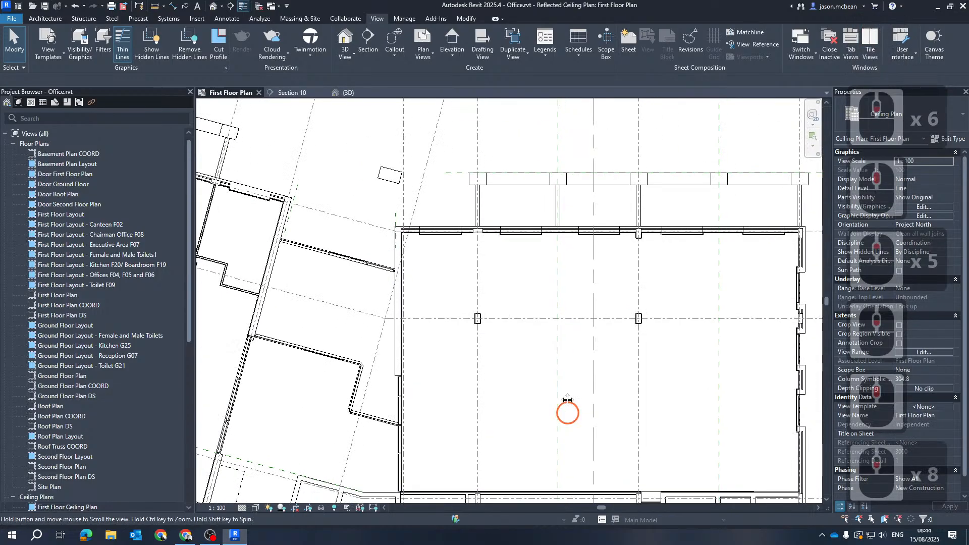
{"action": "middle_click_drag", "start_coordinate": [567, 411], "coordinate": [547, 316]}
{"action": "scroll", "coordinate": [615, 367], "scroll_direction": "up", "scroll_amount": 2}
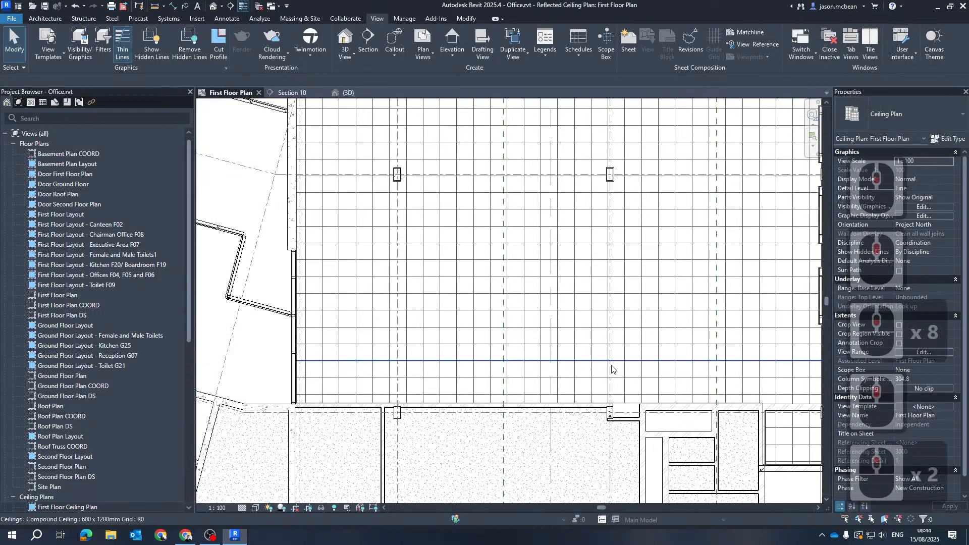
{"action": "middle_click_drag", "start_coordinate": [379, 343], "coordinate": [450, 490]}
{"action": "left_click", "coordinate": [545, 274]}
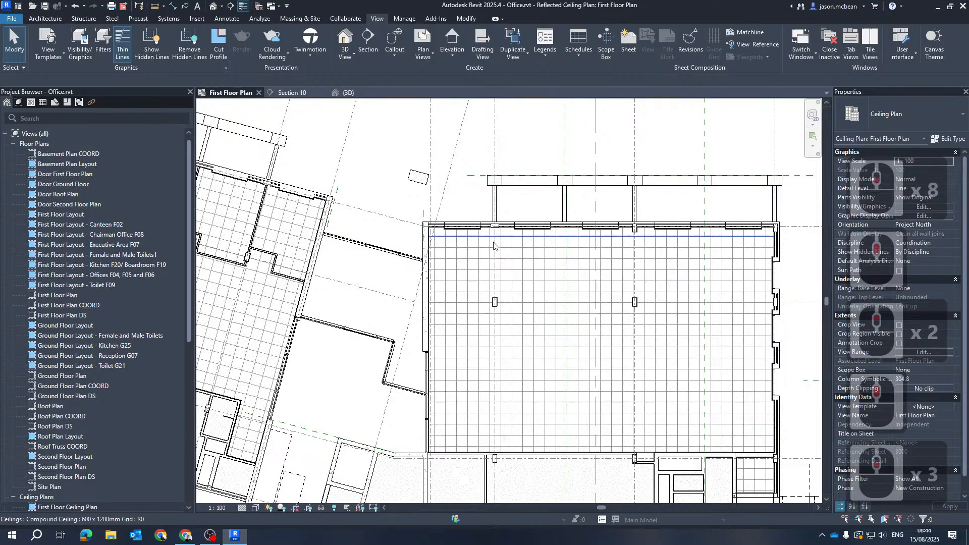
Step: Examine the ceilings and cubicle partitions of the toilets and service rooms along the angled wing's lower edge
{"action": "scroll", "coordinate": [477, 415], "scroll_direction": "down", "scroll_amount": 5}
{"action": "middle_click_drag", "start_coordinate": [331, 397], "coordinate": [530, 337]}
{"action": "scroll", "coordinate": [558, 254], "scroll_direction": "up", "scroll_amount": 6}
{"action": "middle_click_drag", "start_coordinate": [548, 425], "coordinate": [555, 293]}
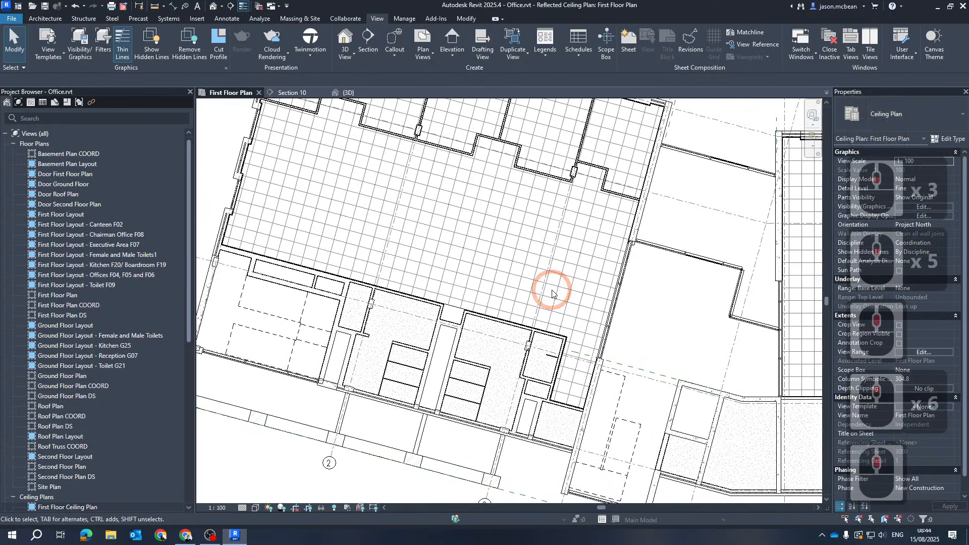
{"action": "scroll", "coordinate": [399, 359], "scroll_direction": "up", "scroll_amount": 8}
{"action": "scroll", "coordinate": [391, 330], "scroll_direction": "down", "scroll_amount": 6}
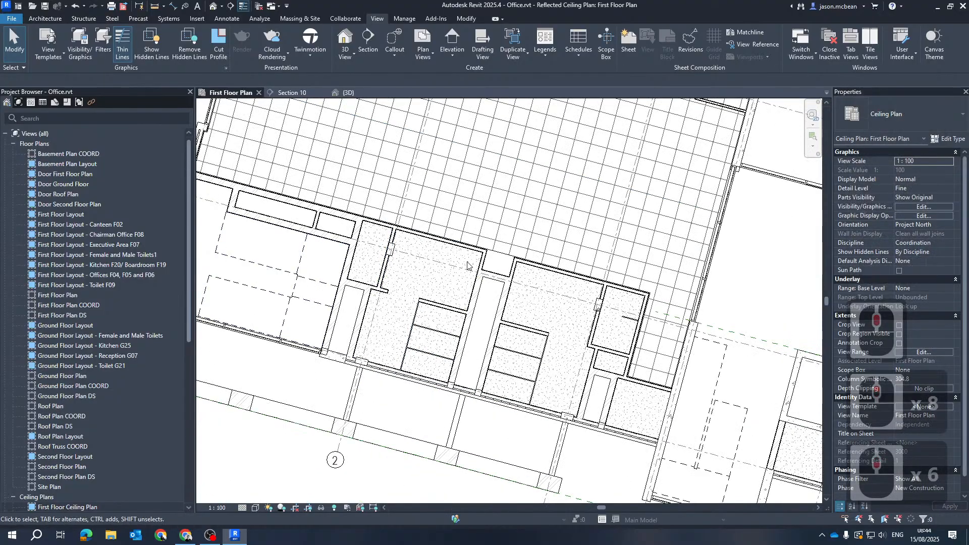
{"action": "middle_click_drag", "start_coordinate": [447, 259], "coordinate": [443, 299]}
{"action": "scroll", "coordinate": [451, 366], "scroll_direction": "up", "scroll_amount": 4}
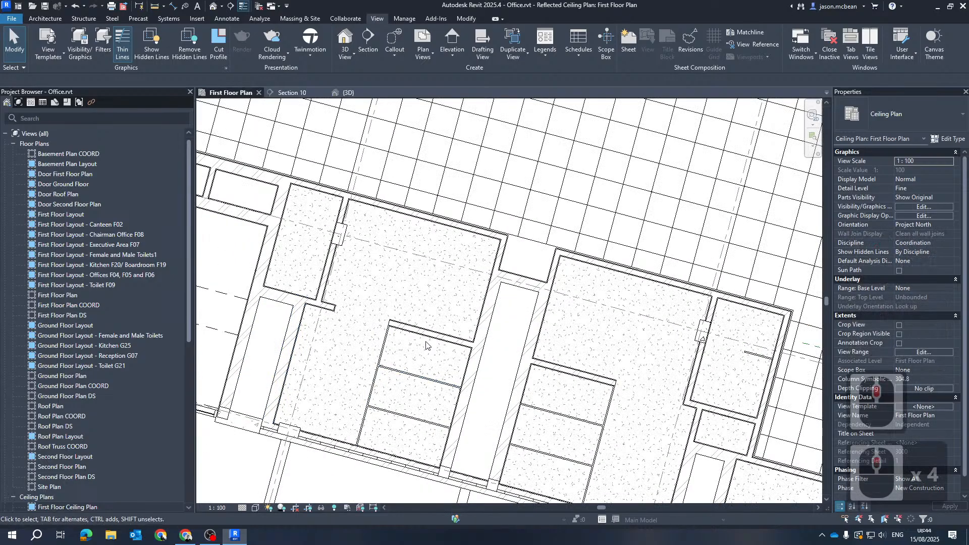
{"action": "scroll", "coordinate": [400, 370], "scroll_direction": "up", "scroll_amount": 5}
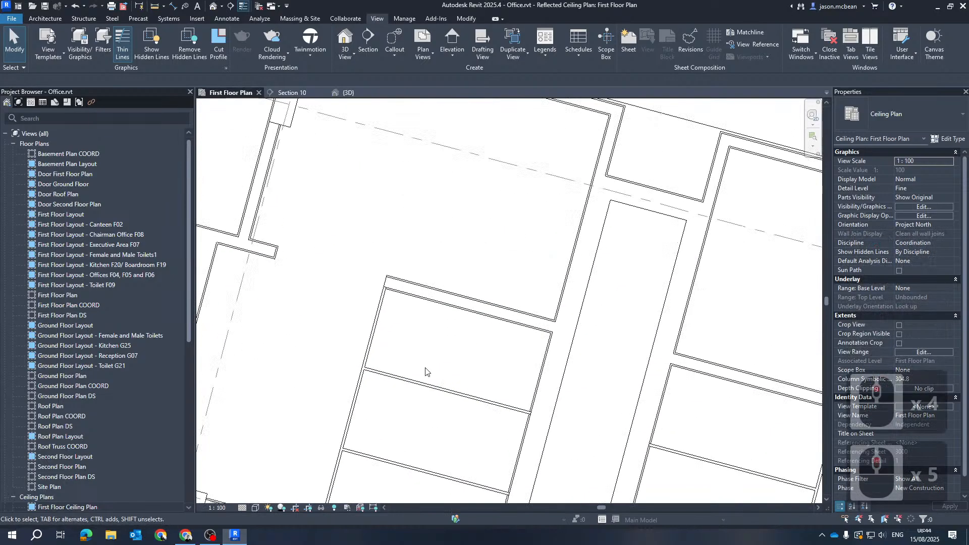
{"action": "scroll", "coordinate": [449, 350], "scroll_direction": "down", "scroll_amount": 3}
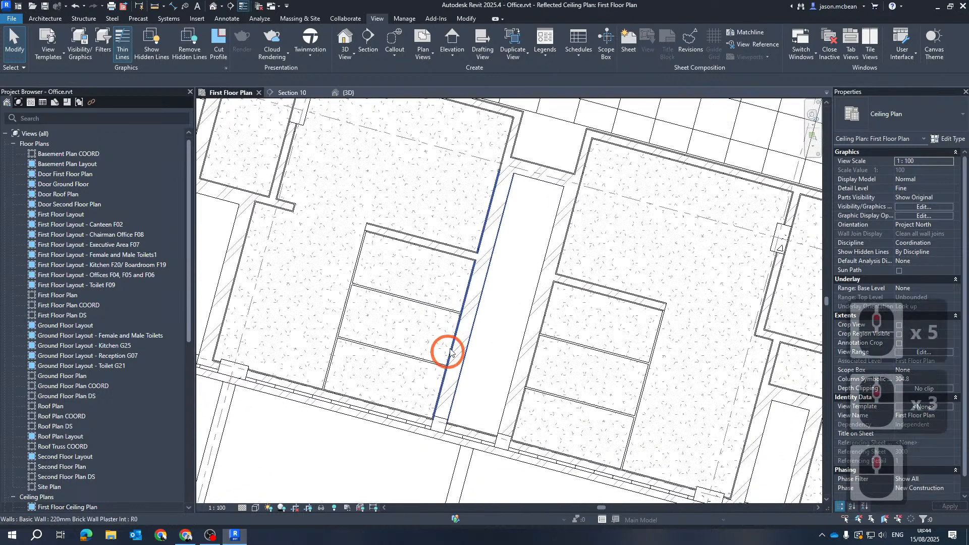
{"action": "scroll", "coordinate": [471, 298], "scroll_direction": "down", "scroll_amount": 3}
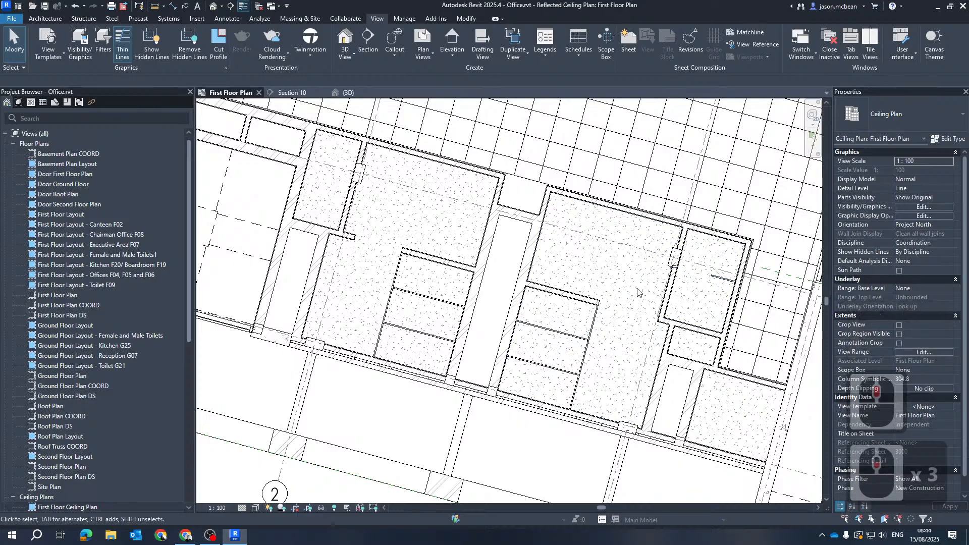
{"action": "scroll", "coordinate": [509, 311], "scroll_direction": "down", "scroll_amount": 5}
{"action": "left_click", "coordinate": [501, 322]}
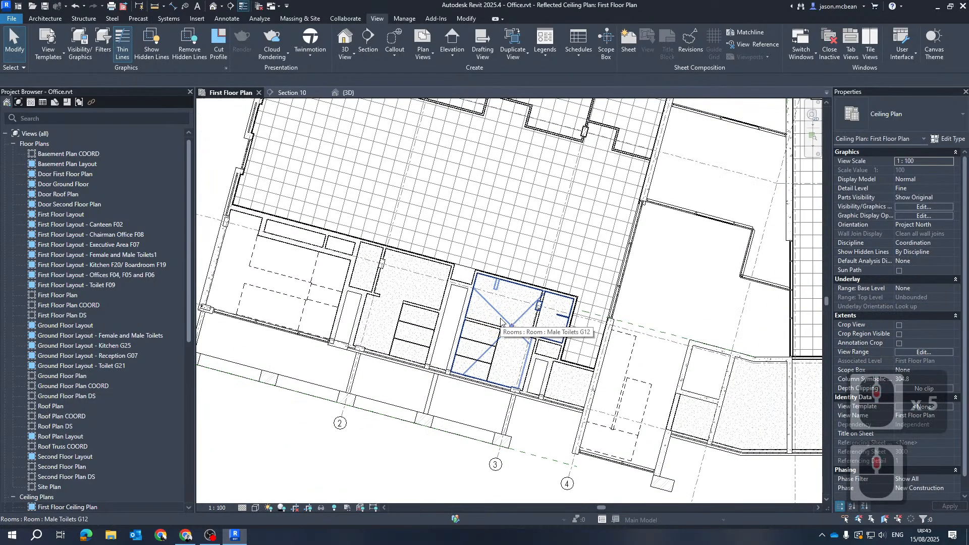
Step: In the ceiling plan's view range, set the View Depth and Top levels to Level Above (Second Floor Plan)
{"action": "scroll", "coordinate": [464, 303], "scroll_direction": "down", "scroll_amount": 3}
{"action": "middle_click_drag", "start_coordinate": [531, 256], "coordinate": [443, 294]}
{"action": "middle_click_drag", "start_coordinate": [732, 353], "coordinate": [556, 359]}
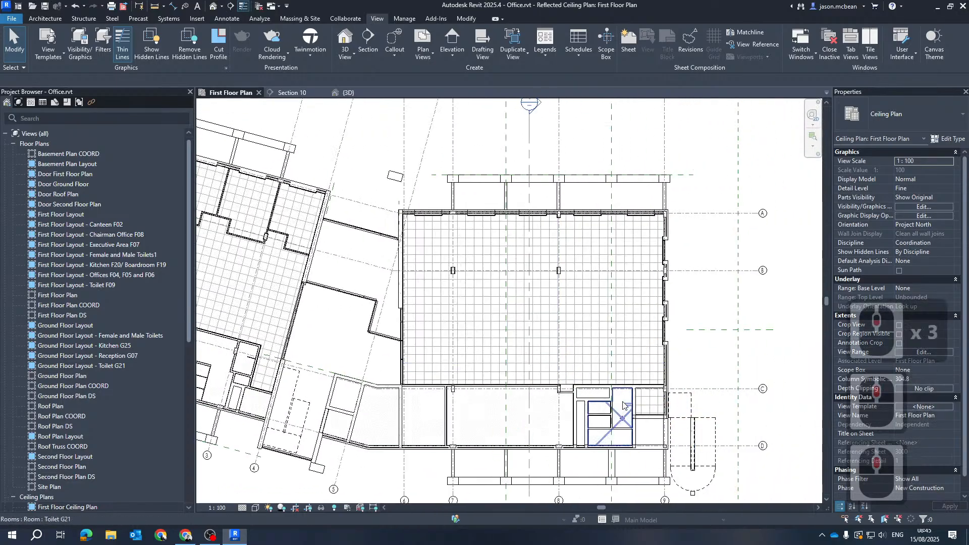
{"action": "middle_click_drag", "start_coordinate": [499, 333], "coordinate": [565, 336]}
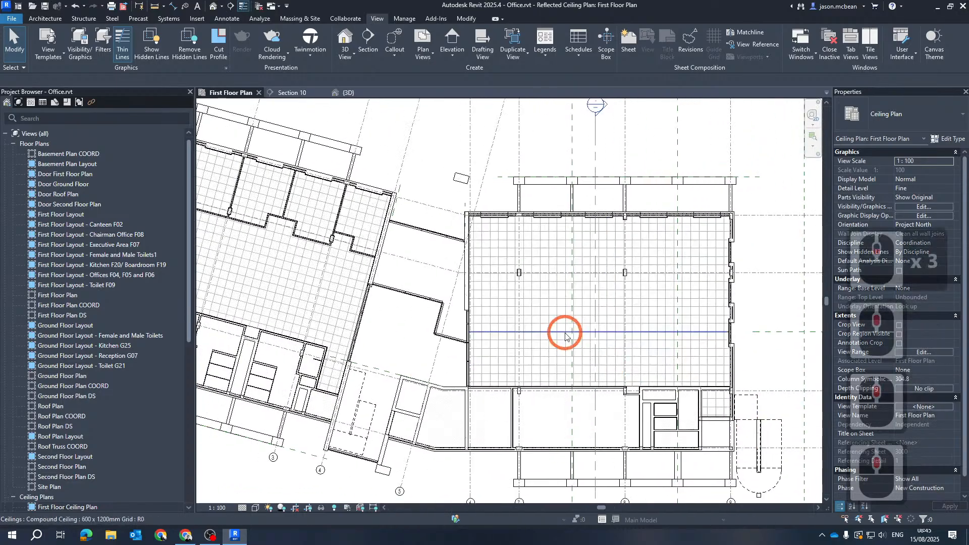
{"action": "left_click", "coordinate": [934, 353]}
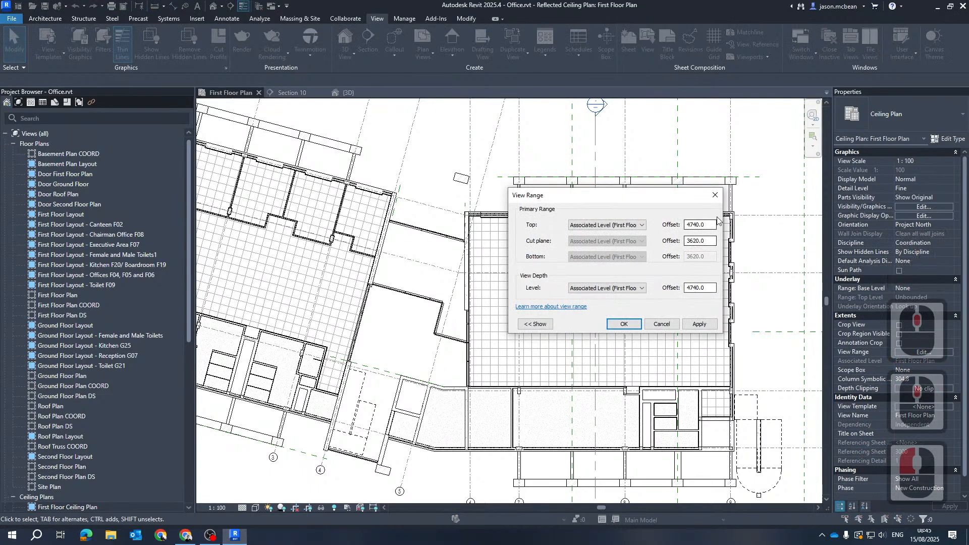
{"action": "left_click", "coordinate": [637, 287]}
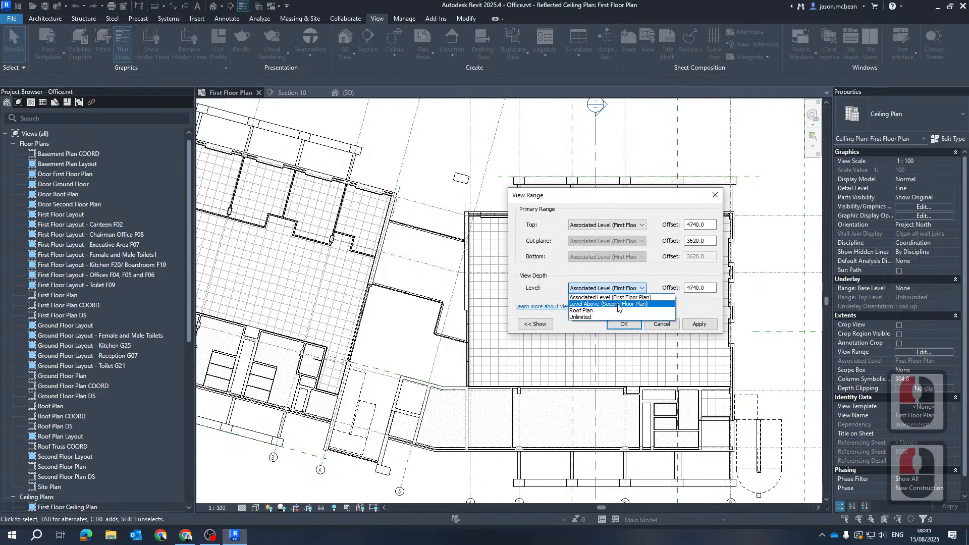
{"action": "left_click", "coordinate": [614, 303]}
{"action": "left_click", "coordinate": [596, 234]}
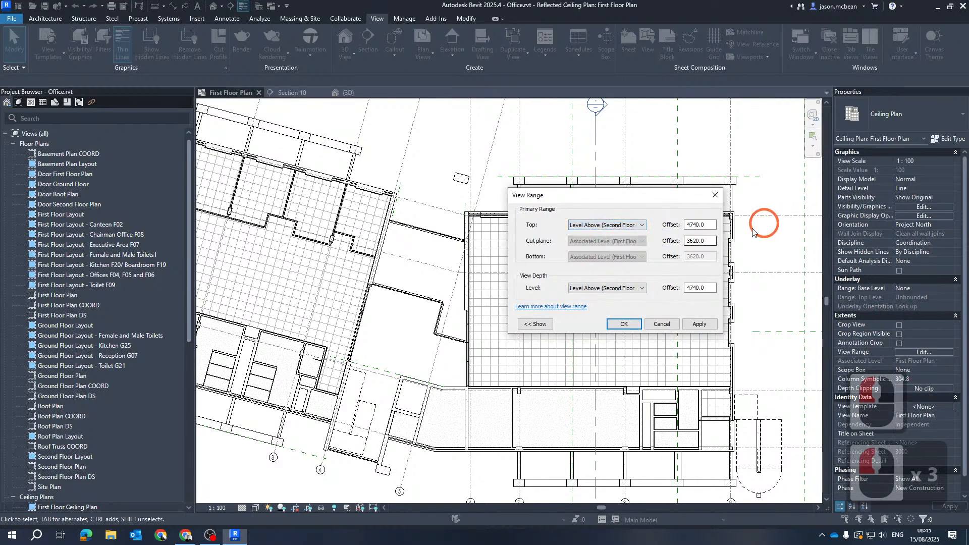
Step: Set the Top and View Depth offsets to 0 and apply the view range to the ceiling plan
{"action": "left_click", "coordinate": [710, 288]}
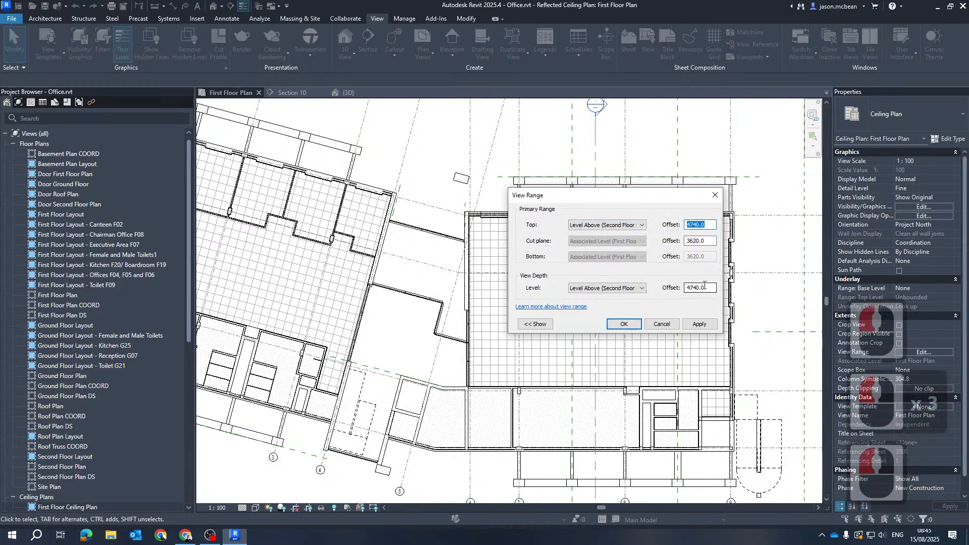
{"action": "key", "text": "Delete"}
{"action": "type", "text": "0"}
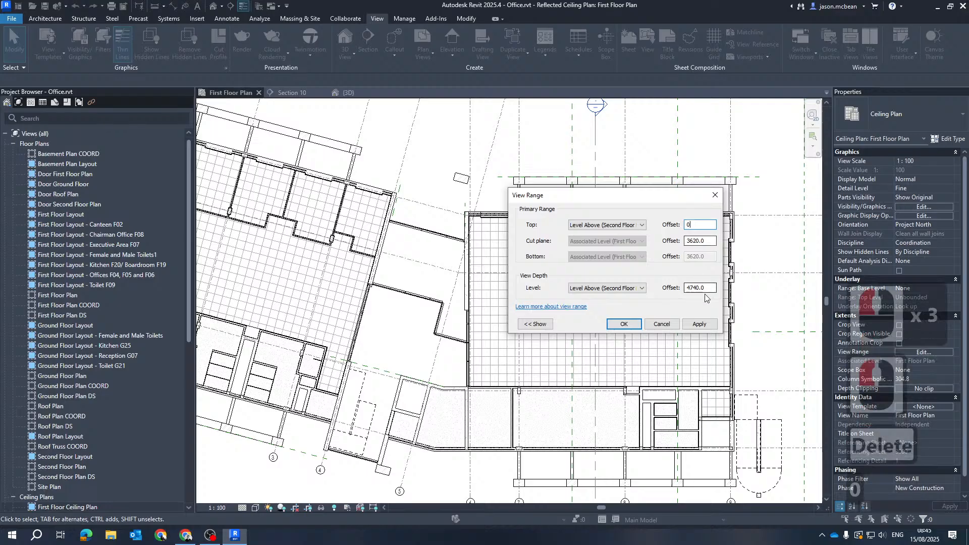
{"action": "double_click", "coordinate": [710, 291]}
{"action": "type", "text": "0"}
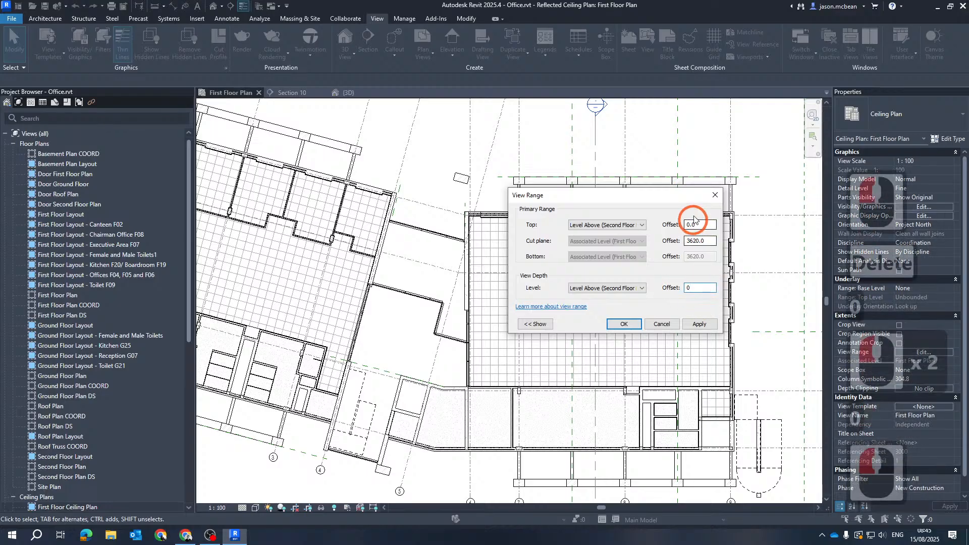
{"action": "left_click", "coordinate": [705, 328]}
{"action": "left_click", "coordinate": [626, 325]}
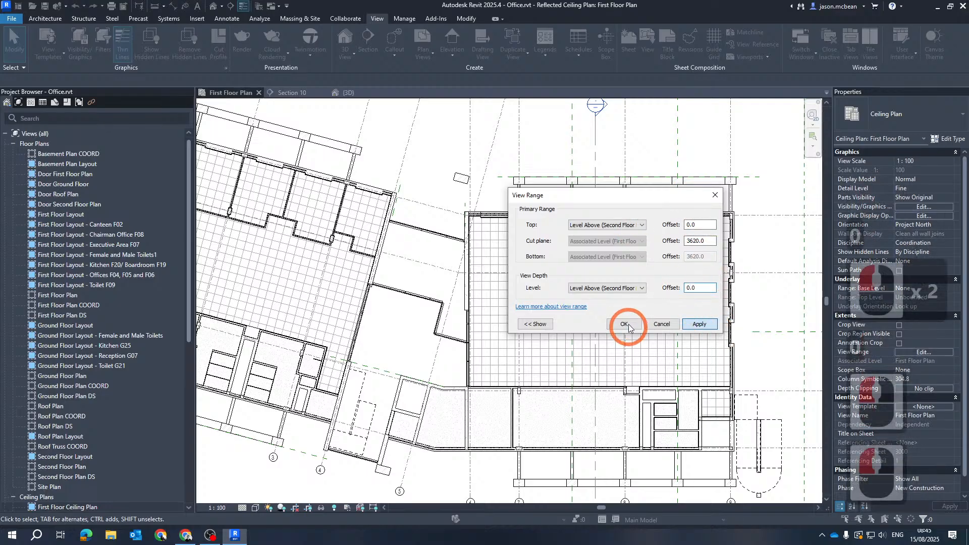
{"action": "left_click", "coordinate": [624, 324]}
{"action": "left_click", "coordinate": [567, 141]}
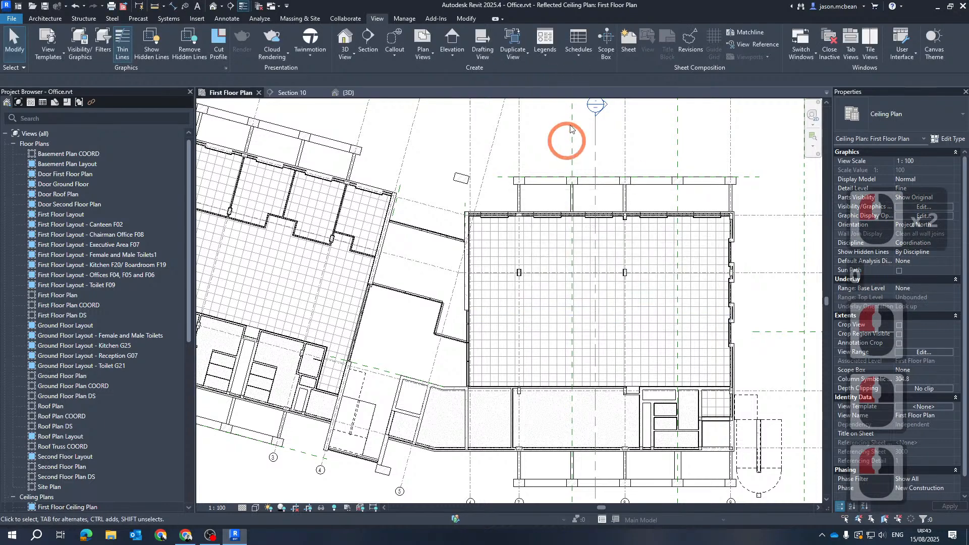
Step: Inspect the Second Floor Plan level line in Section 10 and return to the First Floor ceiling plan
{"action": "double_click", "coordinate": [603, 109]}
{"action": "scroll", "coordinate": [309, 273], "scroll_direction": "down", "scroll_amount": 6}
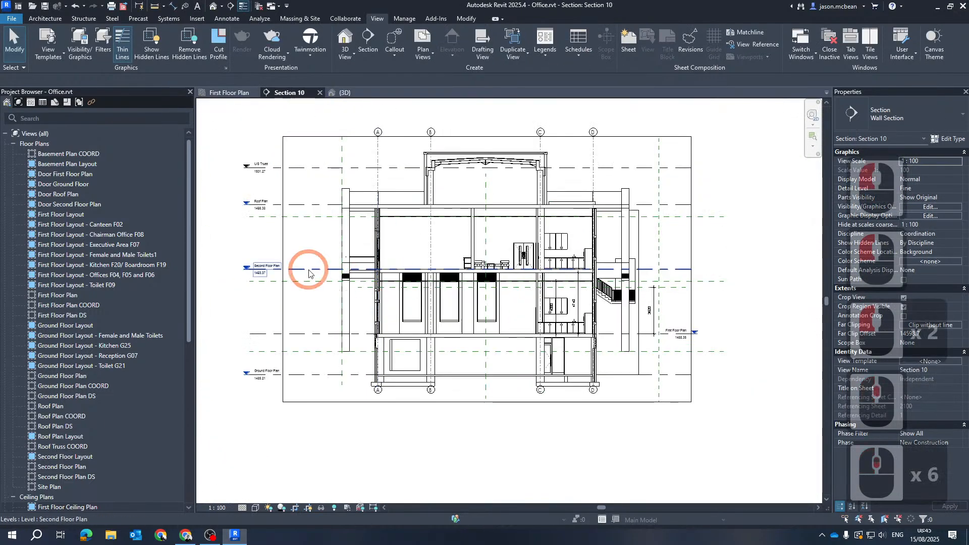
{"action": "left_click", "coordinate": [298, 269]}
{"action": "scroll", "coordinate": [323, 271], "scroll_direction": "up", "scroll_amount": 6}
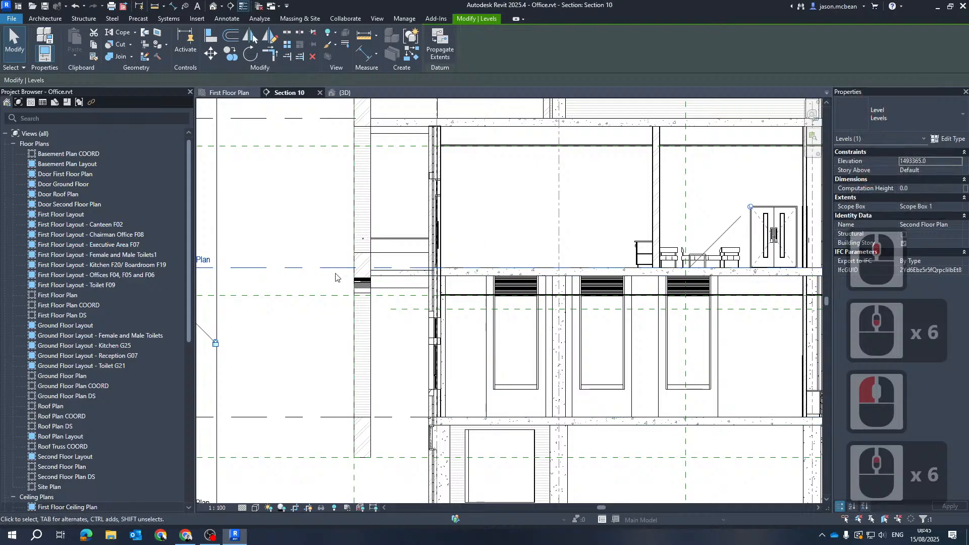
{"action": "left_click", "coordinate": [316, 269]}
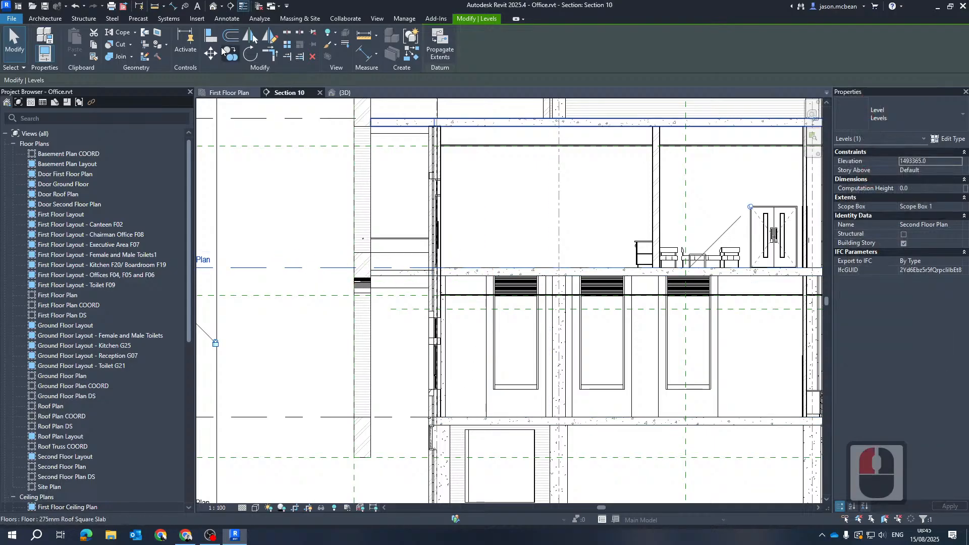
{"action": "left_click", "coordinate": [223, 91]}
{"action": "scroll", "coordinate": [573, 340], "scroll_direction": "down", "scroll_amount": 5}
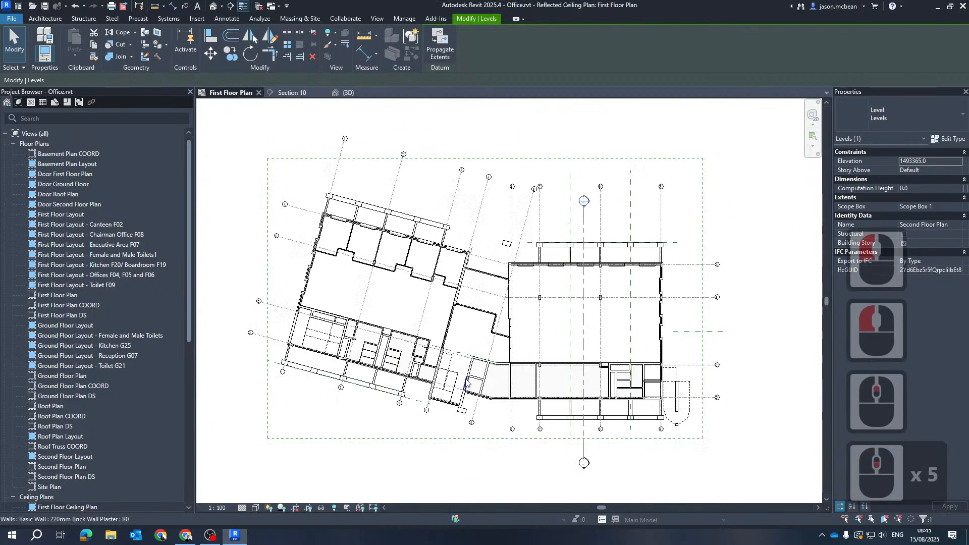
Step: Inspect the toilet ceilings and the enclosed shaft between the two cubicle blocks in the angled wing of the ceiling plan
{"action": "key", "text": "Escape"}
{"action": "scroll", "coordinate": [500, 182], "scroll_direction": "up", "scroll_amount": 6}
{"action": "middle_click_drag", "start_coordinate": [588, 408], "coordinate": [573, 270]}
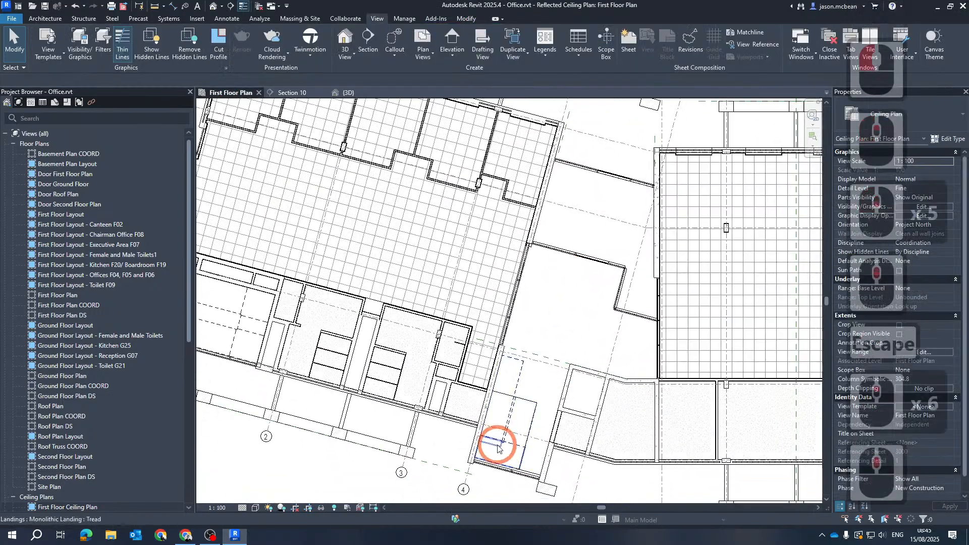
{"action": "middle_click_drag", "start_coordinate": [498, 444], "coordinate": [547, 403]}
{"action": "scroll", "coordinate": [454, 357], "scroll_direction": "up", "scroll_amount": 4}
{"action": "scroll", "coordinate": [434, 303], "scroll_direction": "down", "scroll_amount": 6}
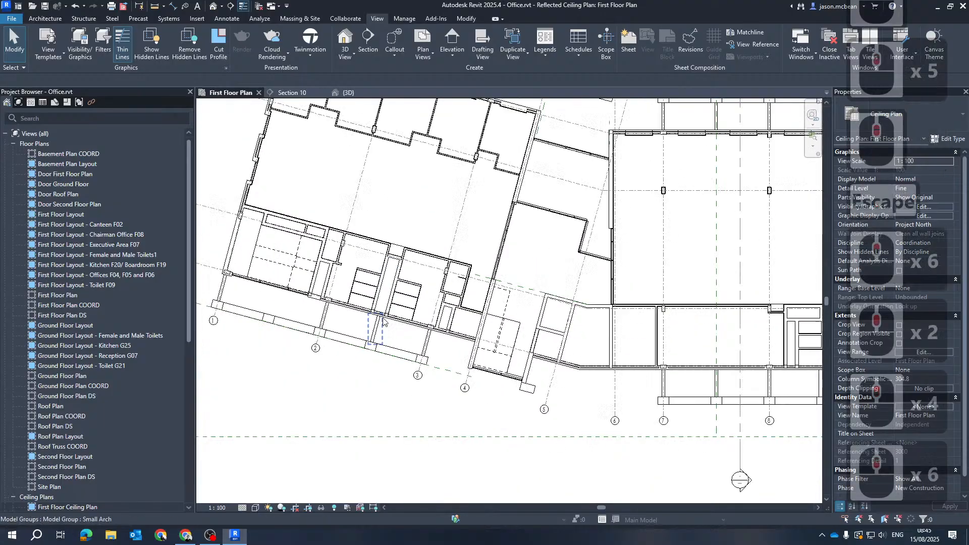
{"action": "scroll", "coordinate": [446, 276], "scroll_direction": "up", "scroll_amount": 3}
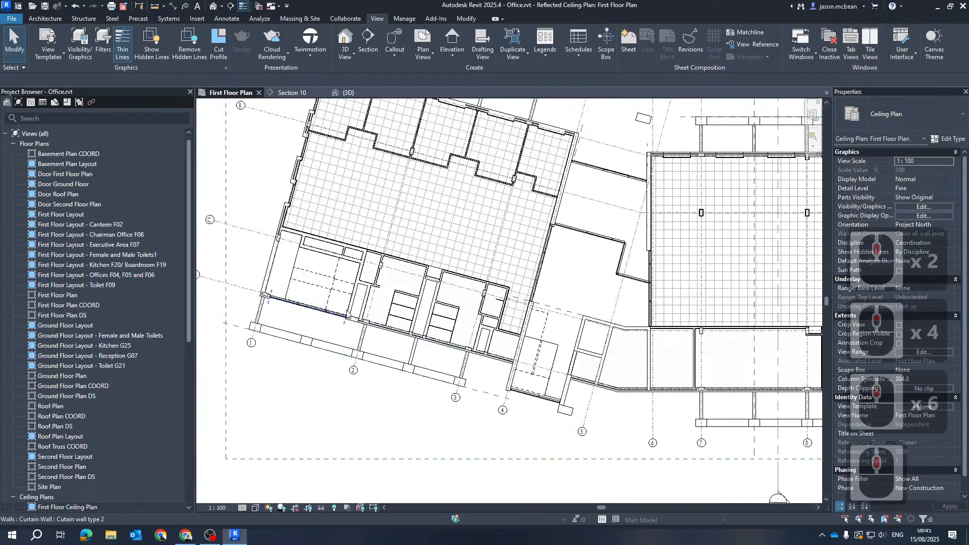
{"action": "scroll", "coordinate": [347, 309], "scroll_direction": "up", "scroll_amount": 4}
{"action": "scroll", "coordinate": [360, 291], "scroll_direction": "up", "scroll_amount": 5}
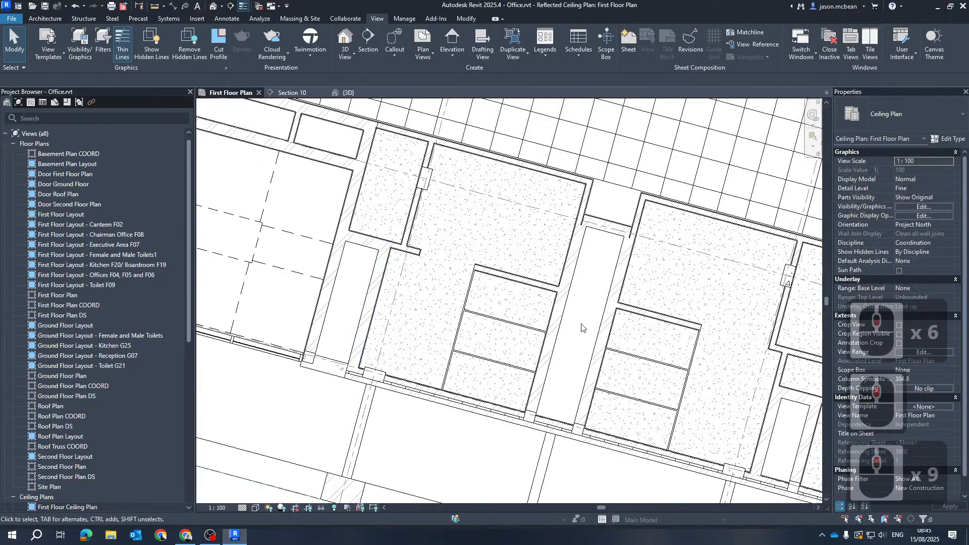
Step: Draw a Door Swing detail line diagonally across the shaft between the toilets, from its upper-left to its lower-right corner
{"action": "middle_click_drag", "start_coordinate": [524, 294], "coordinate": [556, 302]}
{"action": "key", "text": "d"}
{"action": "key", "text": "l"}
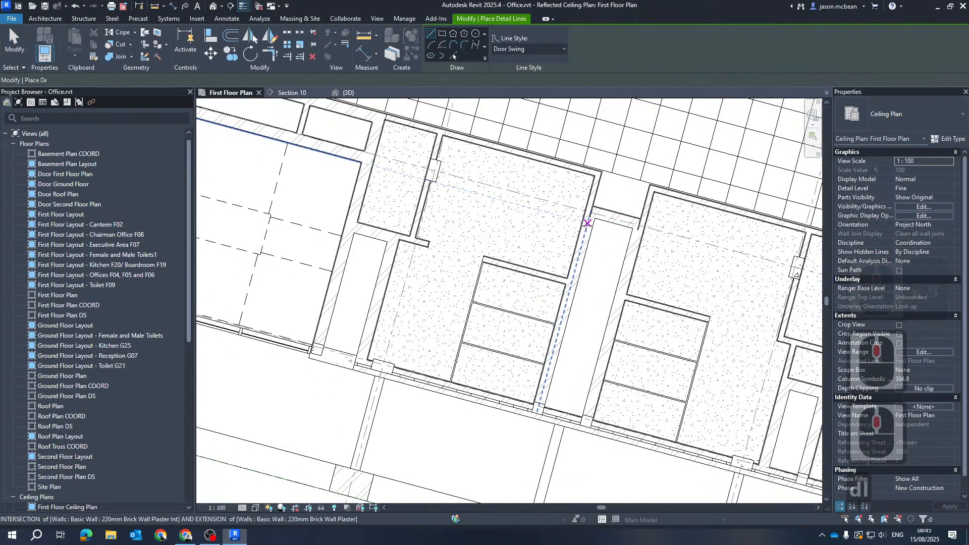
{"action": "left_click", "coordinate": [594, 219]}
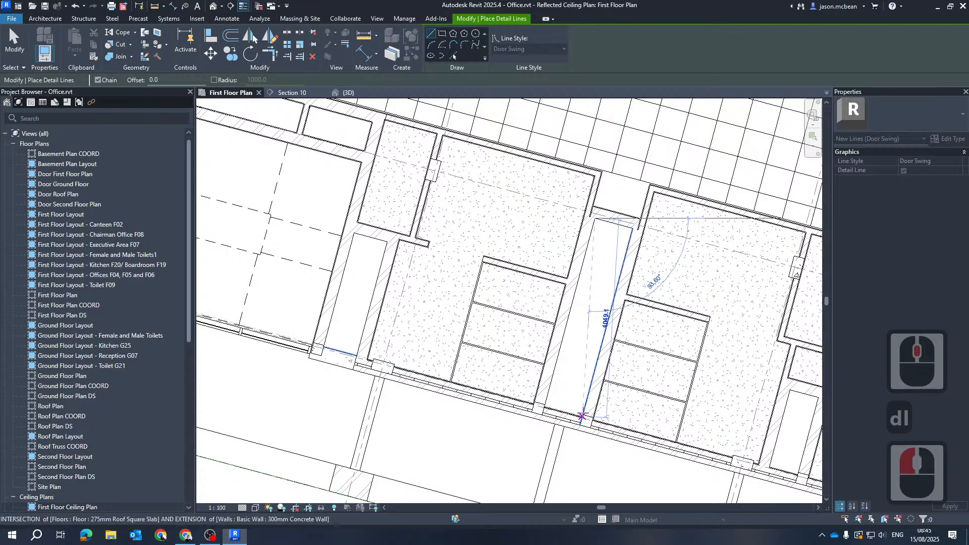
{"action": "left_click", "coordinate": [583, 415]}
{"action": "key", "text": "Escape"}
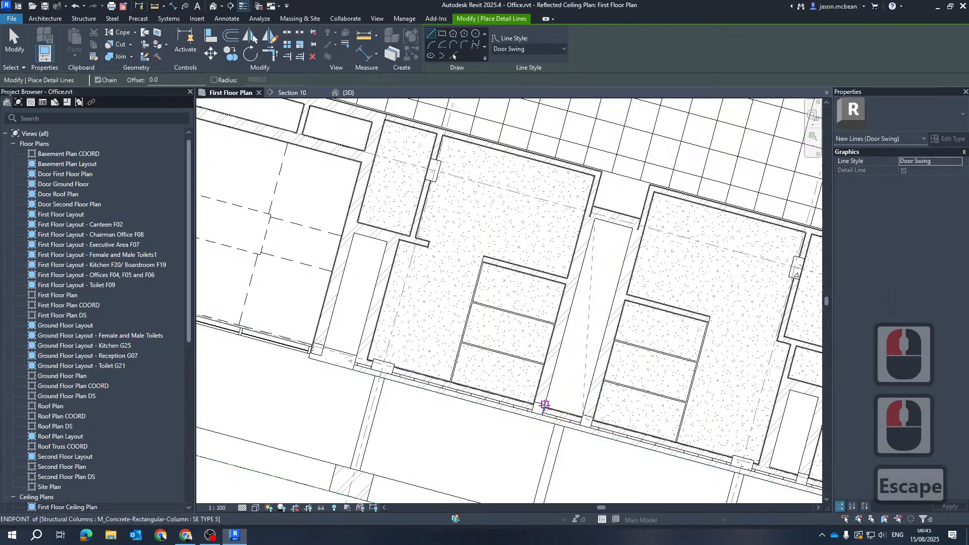
Step: Add the second diagonal detail line from the shaft's upper-right to its lower-left corner to complete the cross
{"action": "scroll", "coordinate": [544, 404], "scroll_direction": "up", "scroll_amount": 8}
{"action": "left_click", "coordinate": [600, 228]}
{"action": "scroll", "coordinate": [561, 368], "scroll_direction": "down", "scroll_amount": 6}
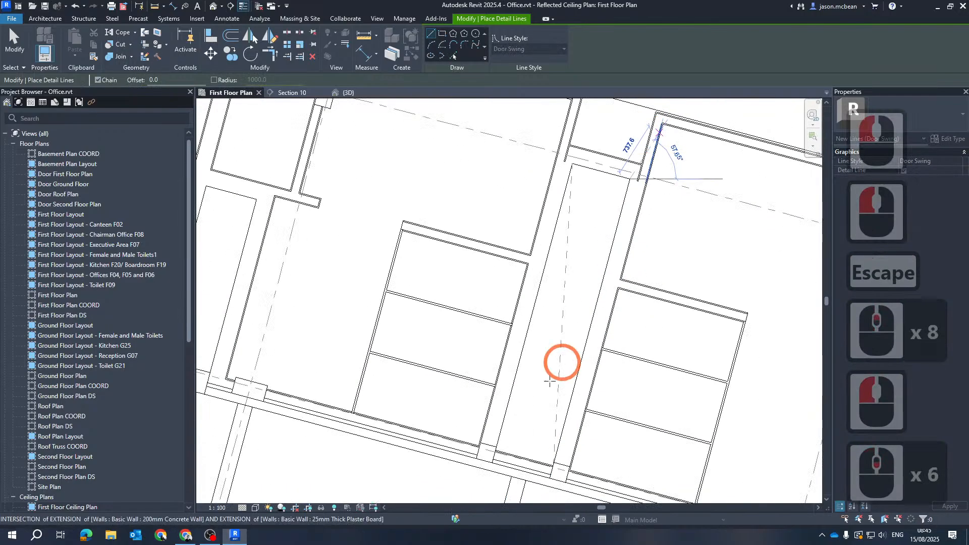
{"action": "scroll", "coordinate": [480, 438], "scroll_direction": "up", "scroll_amount": 12}
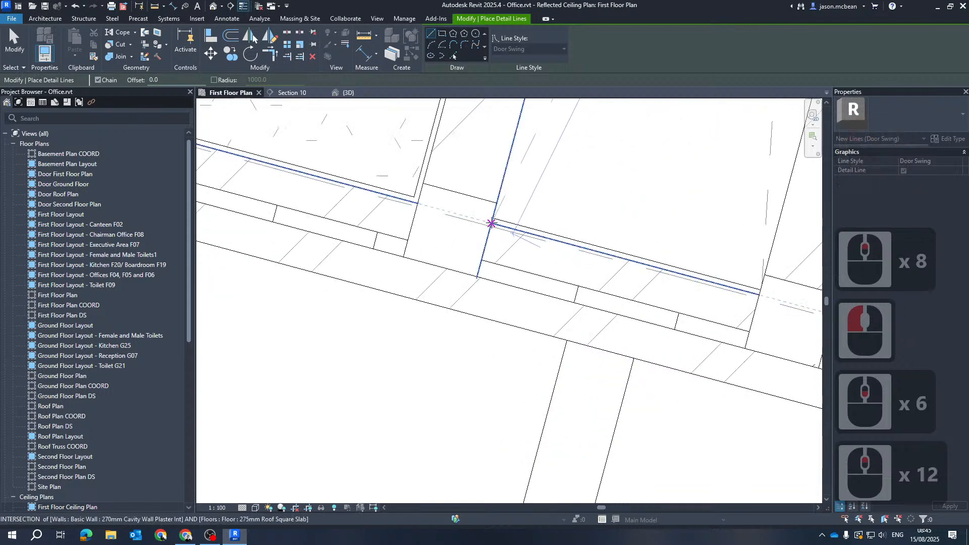
{"action": "scroll", "coordinate": [638, 282], "scroll_direction": "down", "scroll_amount": 7}
{"action": "key", "text": "Escape"}
{"action": "key", "text": "Escape"}
Step: Examine the gridded ceilings of the angled wing and the rectangular block up to grid 9 in the ceiling plan
{"action": "scroll", "coordinate": [556, 303], "scroll_direction": "up", "scroll_amount": 6}
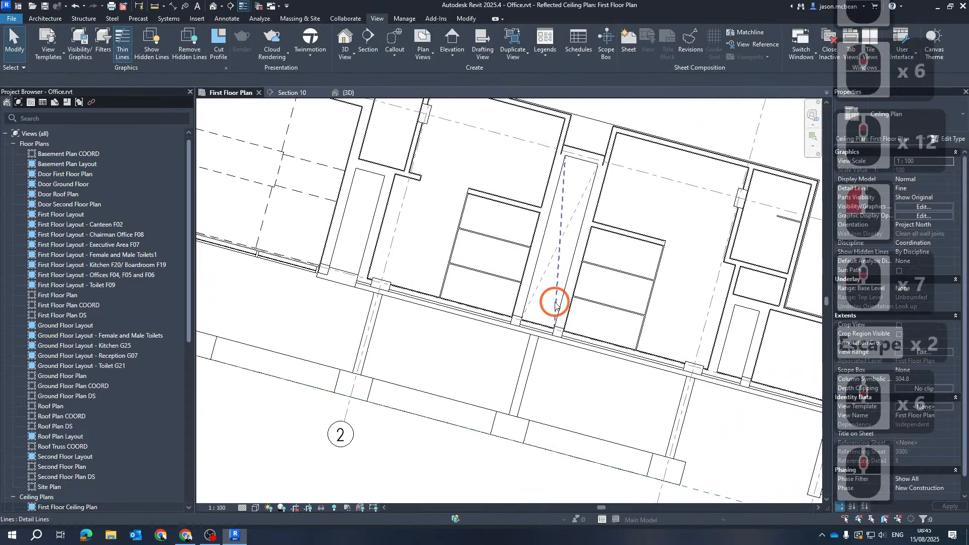
{"action": "key", "text": "Escape"}
{"action": "scroll", "coordinate": [556, 245], "scroll_direction": "down", "scroll_amount": 5}
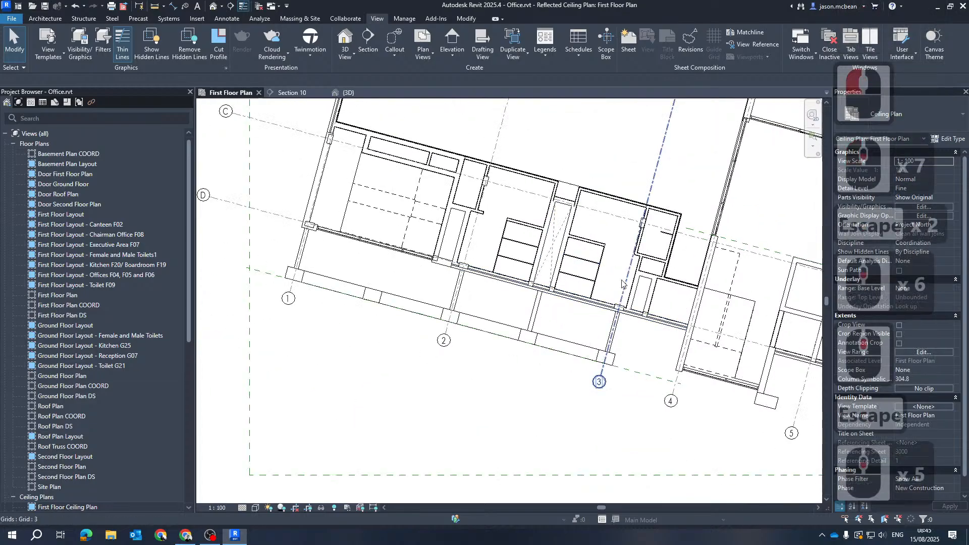
{"action": "middle_click_drag", "start_coordinate": [609, 181], "coordinate": [552, 336]}
{"action": "scroll", "coordinate": [544, 291], "scroll_direction": "down", "scroll_amount": 6}
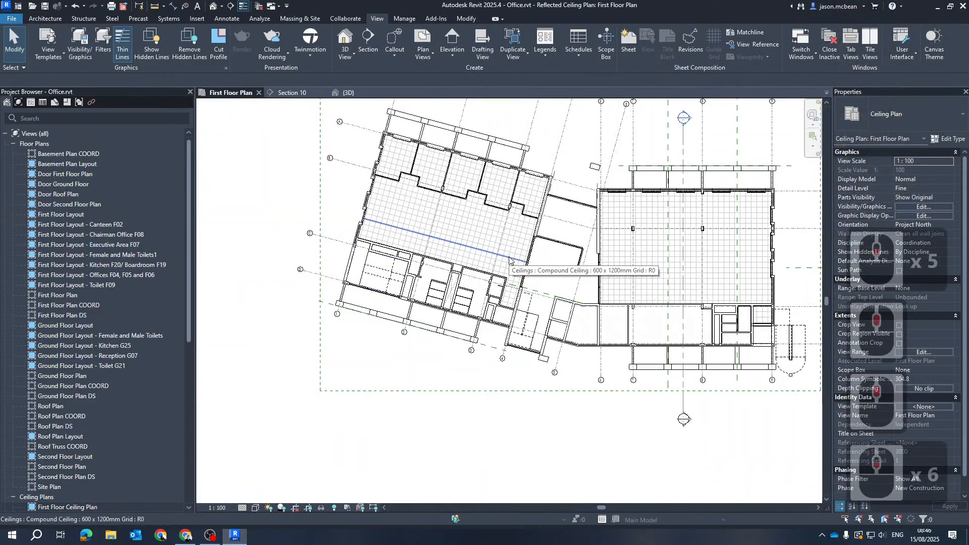
{"action": "scroll", "coordinate": [650, 339], "scroll_direction": "up", "scroll_amount": 6}
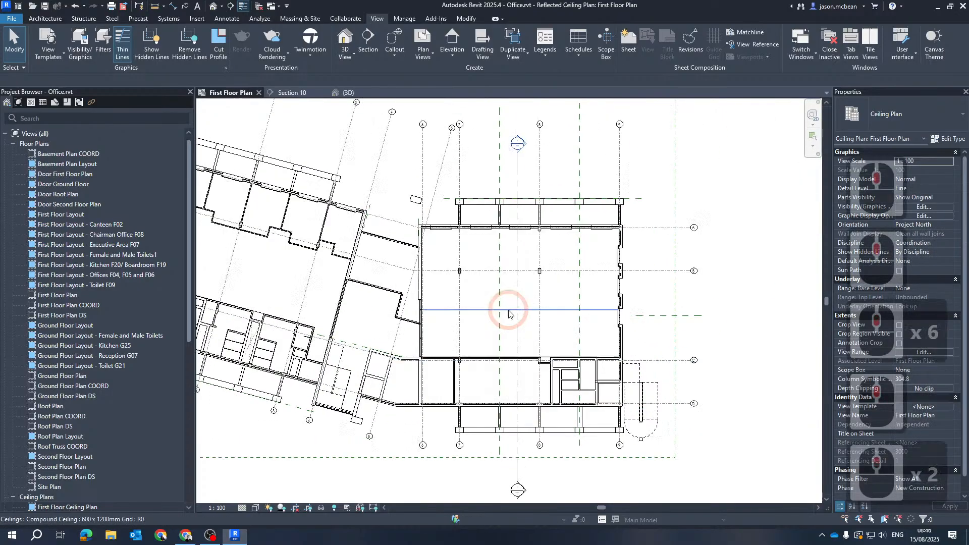
{"action": "scroll", "coordinate": [537, 298], "scroll_direction": "down", "scroll_amount": 3}
{"action": "middle_click_drag", "start_coordinate": [560, 276], "coordinate": [448, 295]}
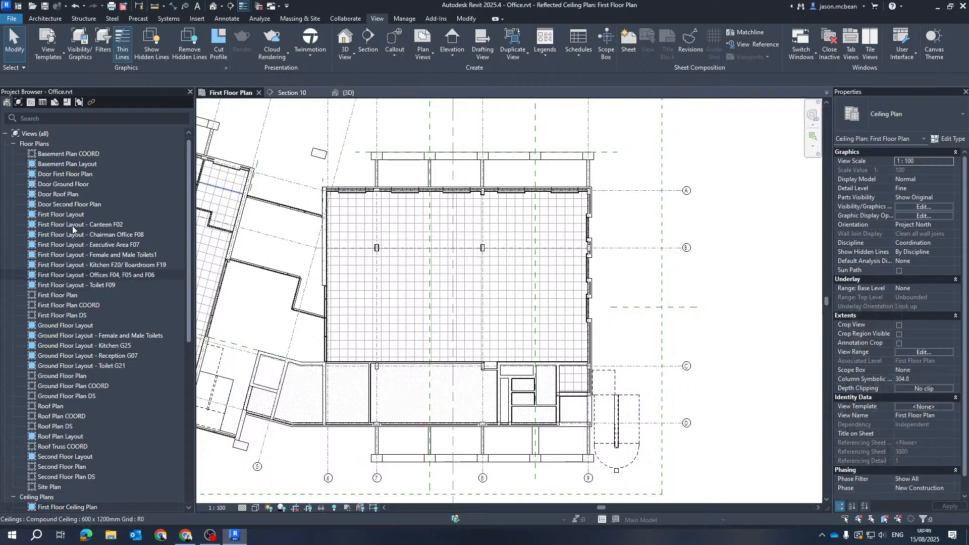
Step: Open the First Floor Layout floor plan and tile all open views
{"action": "scroll", "coordinate": [90, 266], "scroll_direction": "up", "scroll_amount": 7}
{"action": "left_click", "coordinate": [59, 215]}
{"action": "right_click", "coordinate": [59, 215]}
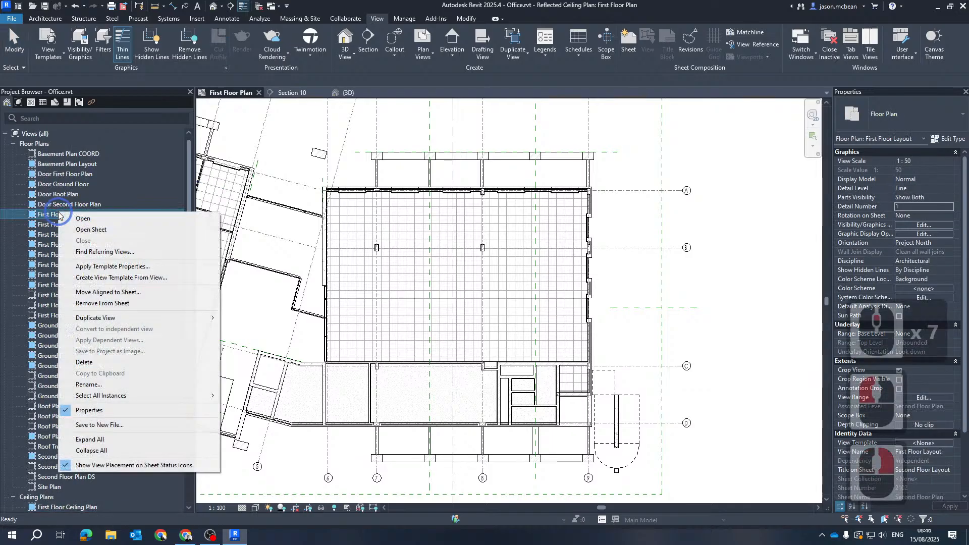
{"action": "left_click", "coordinate": [51, 216]}
{"action": "left_click", "coordinate": [377, 206]}
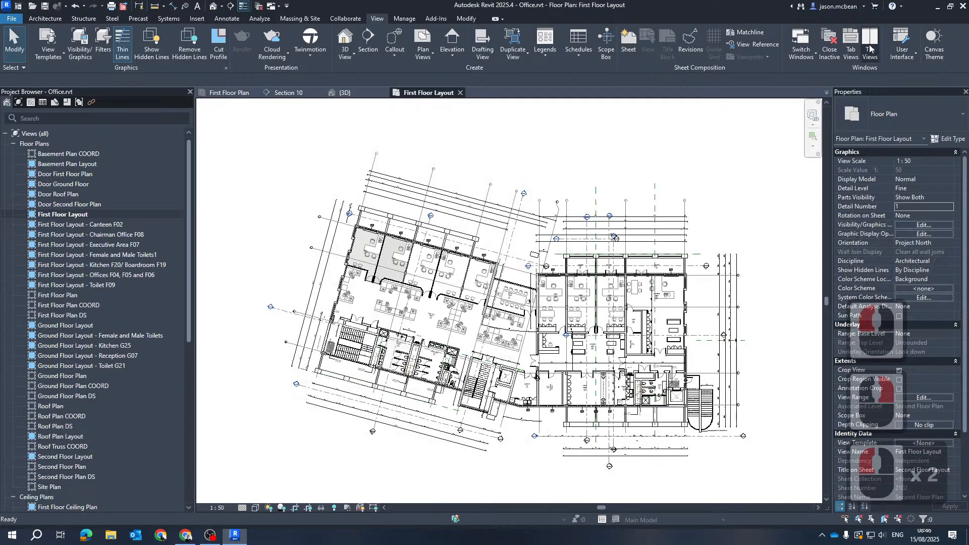
{"action": "left_click", "coordinate": [870, 43]}
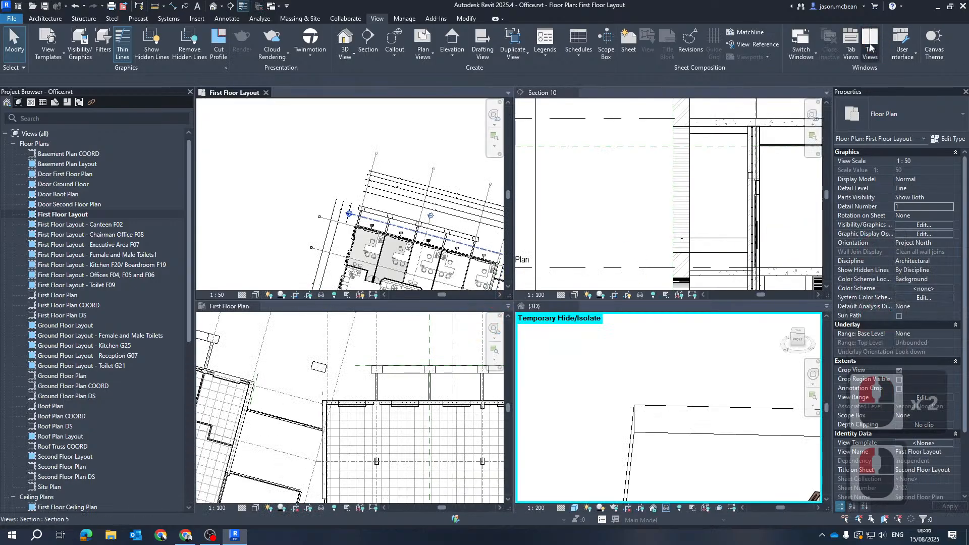
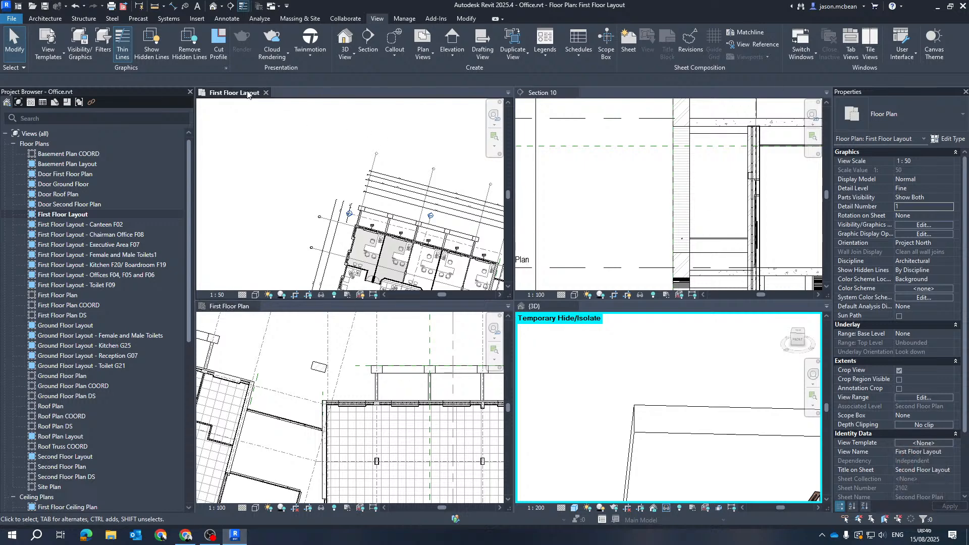
Step: Close the tiled First Floor Layout window and reopen that layout in the same pane as Section 10
{"action": "left_click_drag", "start_coordinate": [247, 95], "coordinate": [310, 174]}
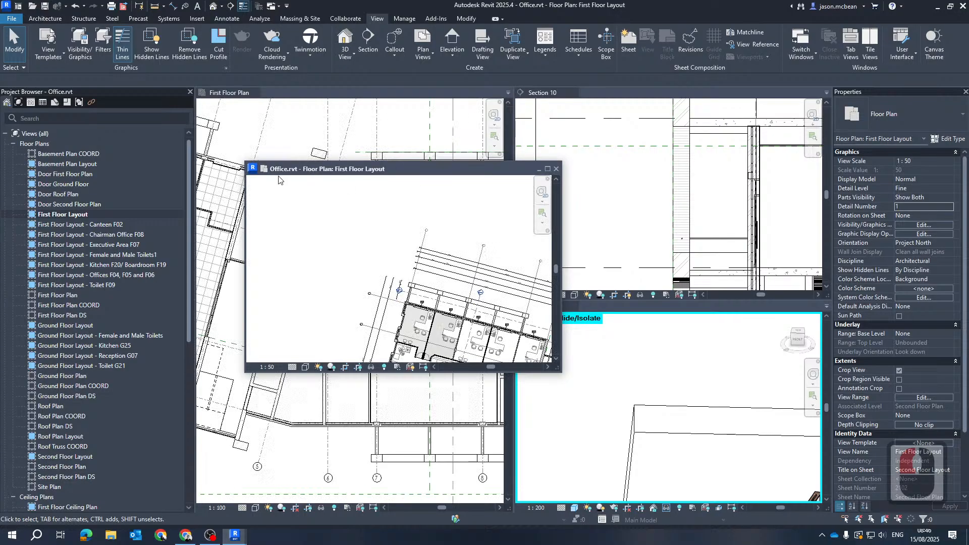
{"action": "left_click", "coordinate": [284, 96]}
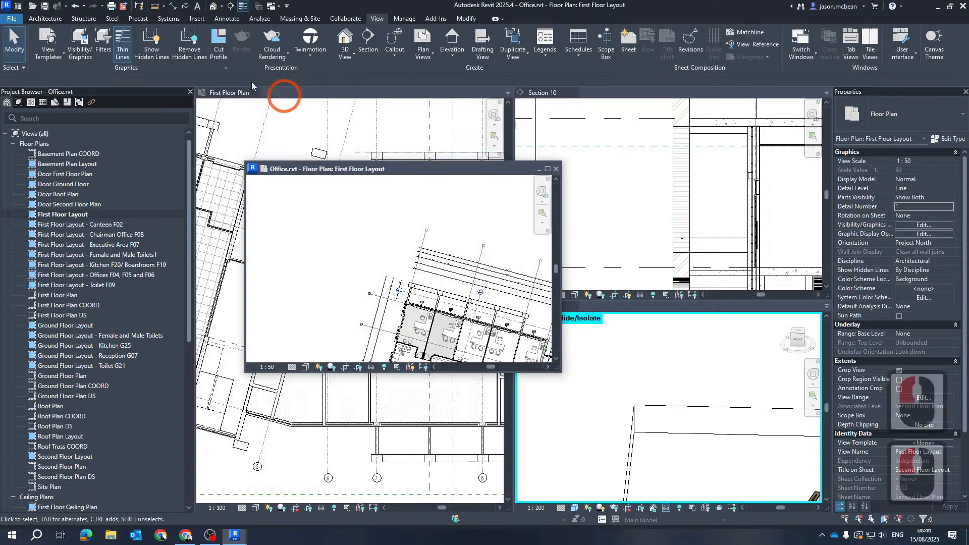
{"action": "left_click", "coordinate": [556, 170]}
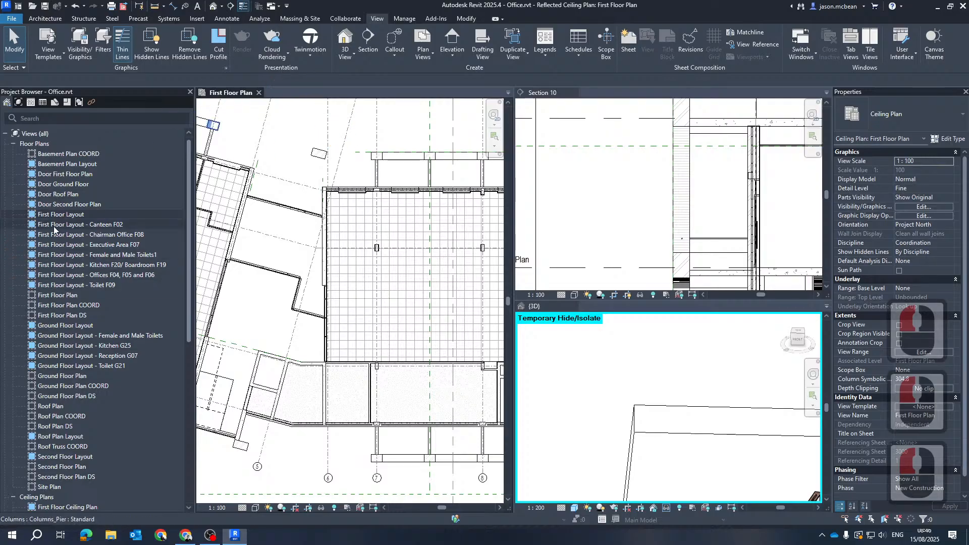
{"action": "left_click", "coordinate": [584, 92]}
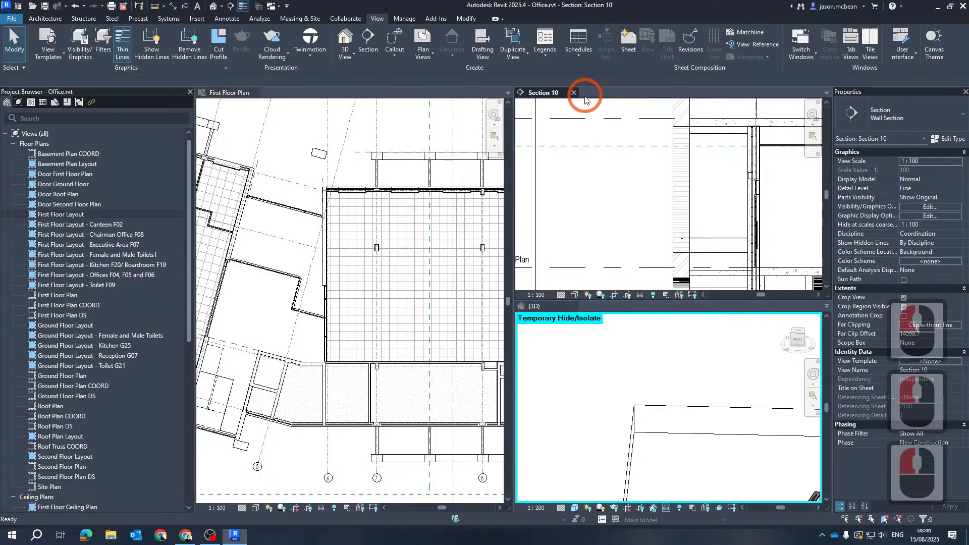
{"action": "double_click", "coordinate": [55, 218]}
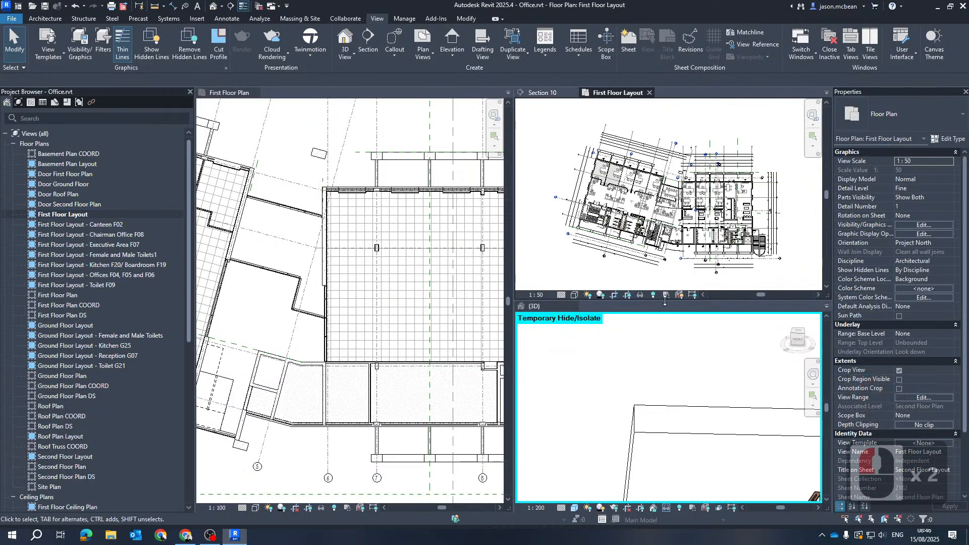
Step: Enlarge the First Floor Layout pane and compare the rectangular block's rooms with its ceiling grid in the ceiling plan
{"action": "left_click_drag", "start_coordinate": [663, 476], "coordinate": [654, 429]}
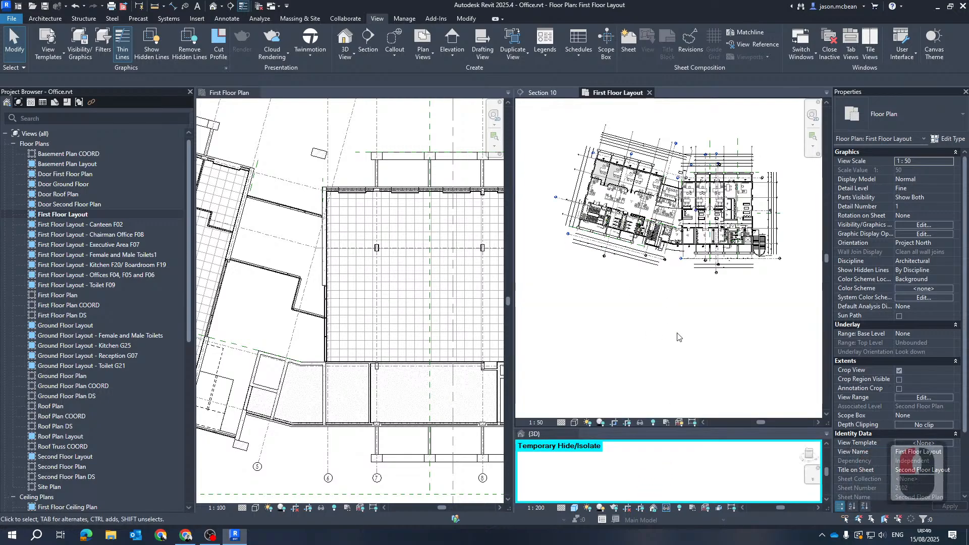
{"action": "scroll", "coordinate": [706, 233], "scroll_direction": "up", "scroll_amount": 12}
{"action": "middle_click_drag", "start_coordinate": [677, 196], "coordinate": [639, 377]}
{"action": "middle_click_drag", "start_coordinate": [773, 217], "coordinate": [636, 280]}
{"action": "middle_click", "coordinate": [394, 293]}
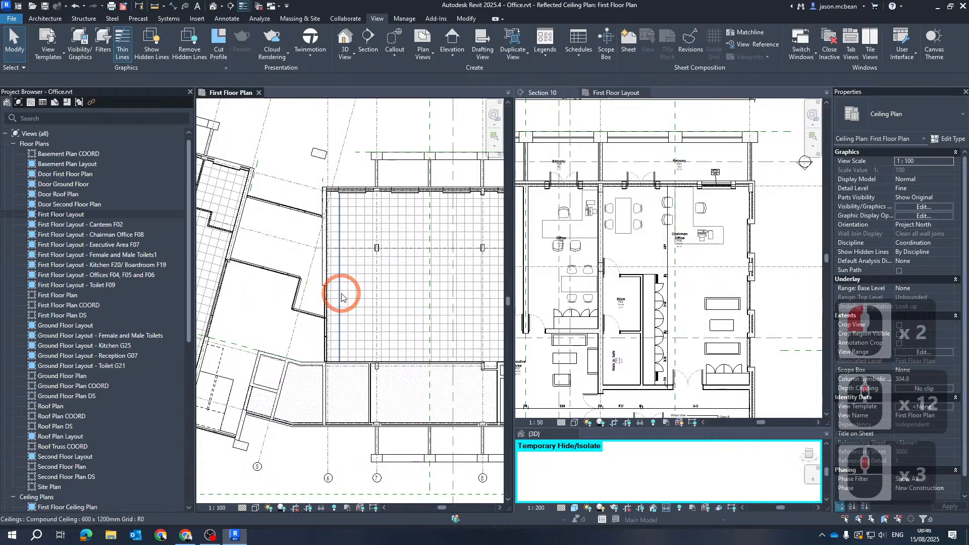
{"action": "scroll", "coordinate": [348, 295], "scroll_direction": "down", "scroll_amount": 6}
{"action": "scroll", "coordinate": [395, 302], "scroll_direction": "up", "scroll_amount": 6}
{"action": "middle_click_drag", "start_coordinate": [450, 273], "coordinate": [374, 251]}
{"action": "scroll", "coordinate": [588, 293], "scroll_direction": "up", "scroll_amount": 5}
{"action": "scroll", "coordinate": [665, 294], "scroll_direction": "down", "scroll_amount": 6}
{"action": "scroll", "coordinate": [365, 271], "scroll_direction": "down", "scroll_amount": 2}
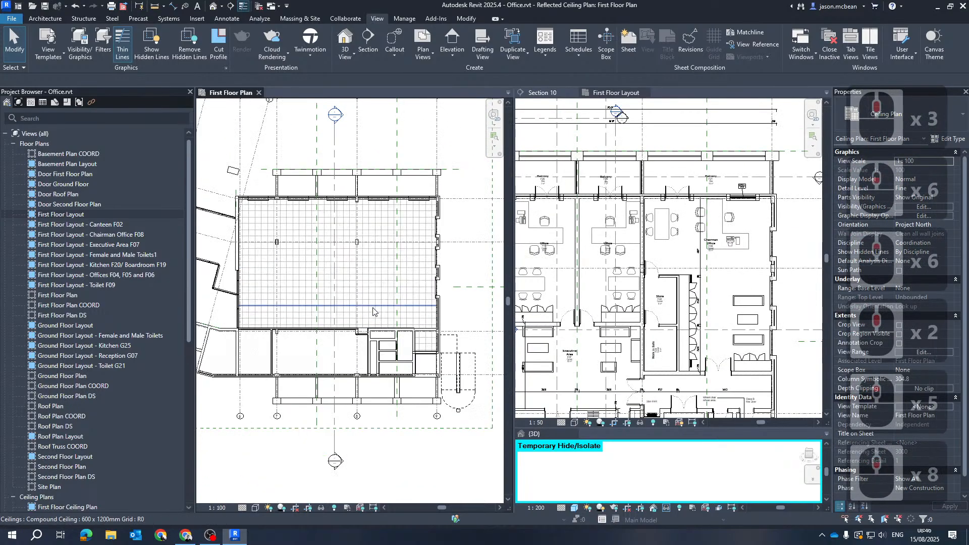
{"action": "middle_click", "coordinate": [742, 311]}
{"action": "scroll", "coordinate": [709, 264], "scroll_direction": "down", "scroll_amount": 3}
{"action": "middle_click_drag", "start_coordinate": [706, 268], "coordinate": [728, 201]}
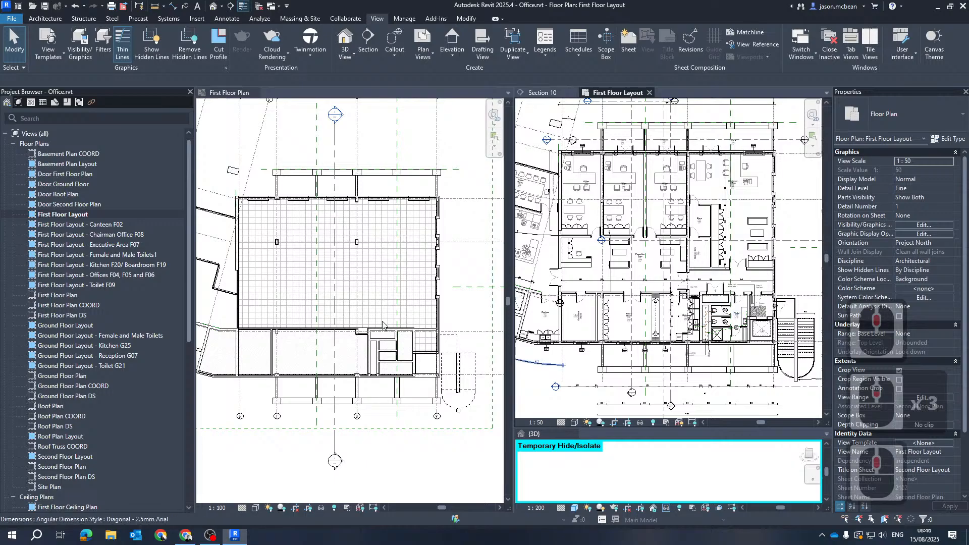
Step: Check the properties of the 220mm brick wall beside the Chairman Office in the First Floor Layout
{"action": "scroll", "coordinate": [709, 271], "scroll_direction": "up", "scroll_amount": 4}
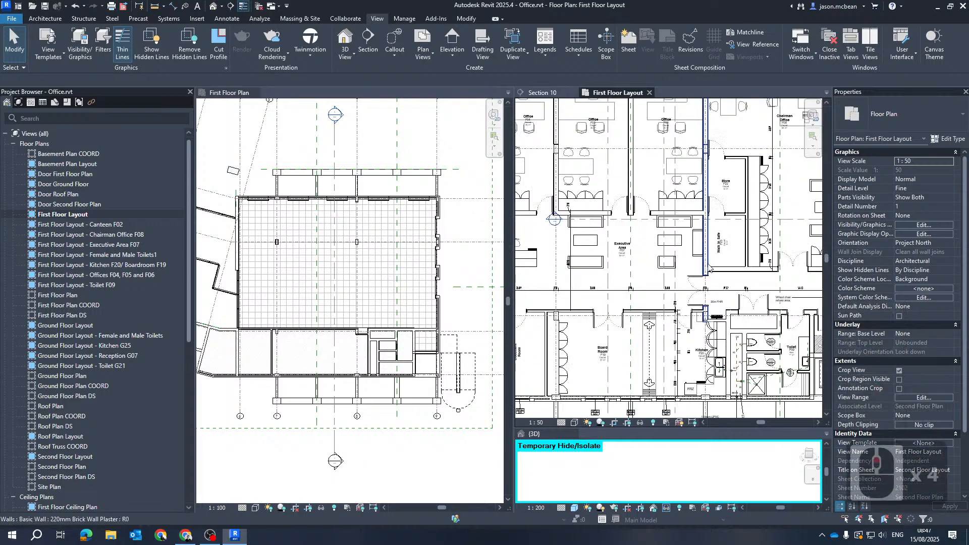
{"action": "left_click", "coordinate": [706, 265]}
{"action": "scroll", "coordinate": [688, 287], "scroll_direction": "down", "scroll_amount": 6}
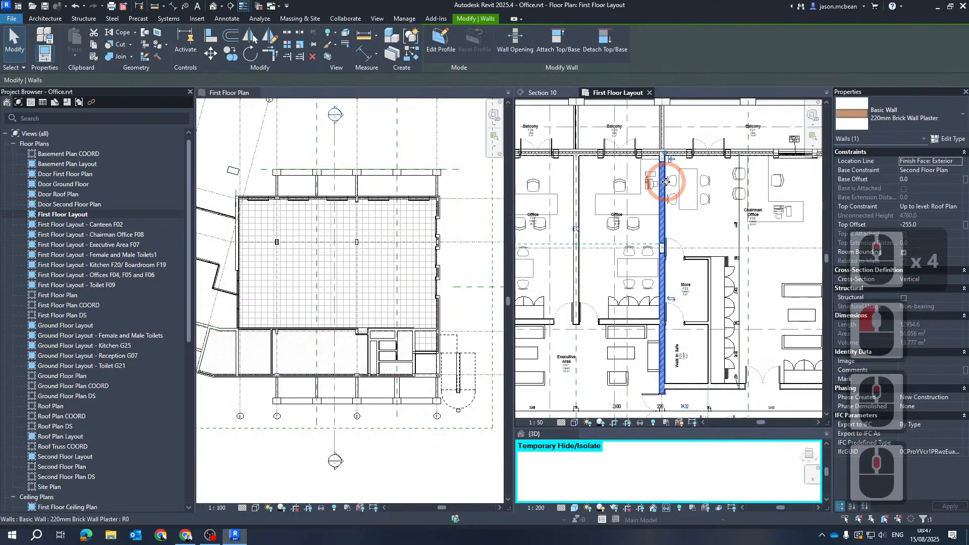
{"action": "scroll", "coordinate": [669, 202], "scroll_direction": "down", "scroll_amount": 2}
{"action": "key", "text": "Escape"}
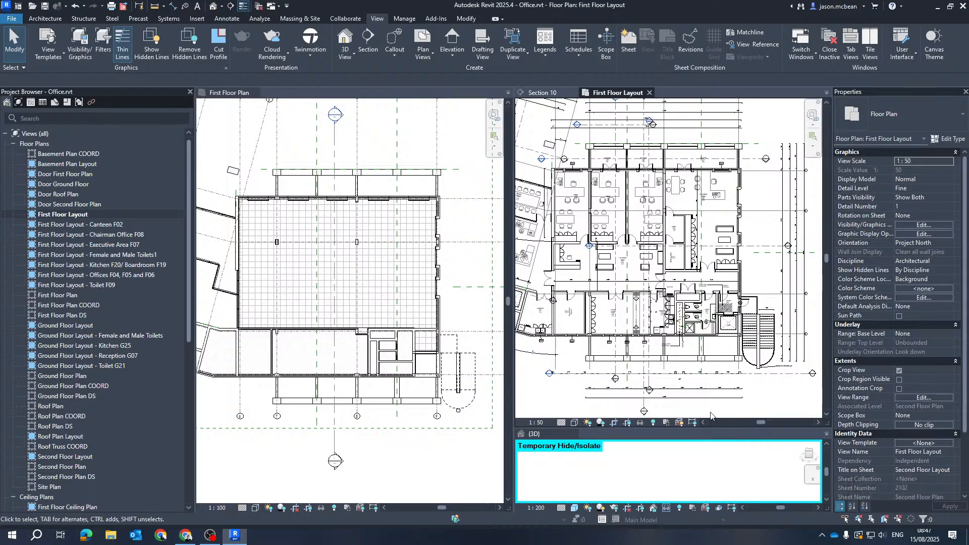
{"action": "scroll", "coordinate": [699, 260], "scroll_direction": "up", "scroll_amount": 4}
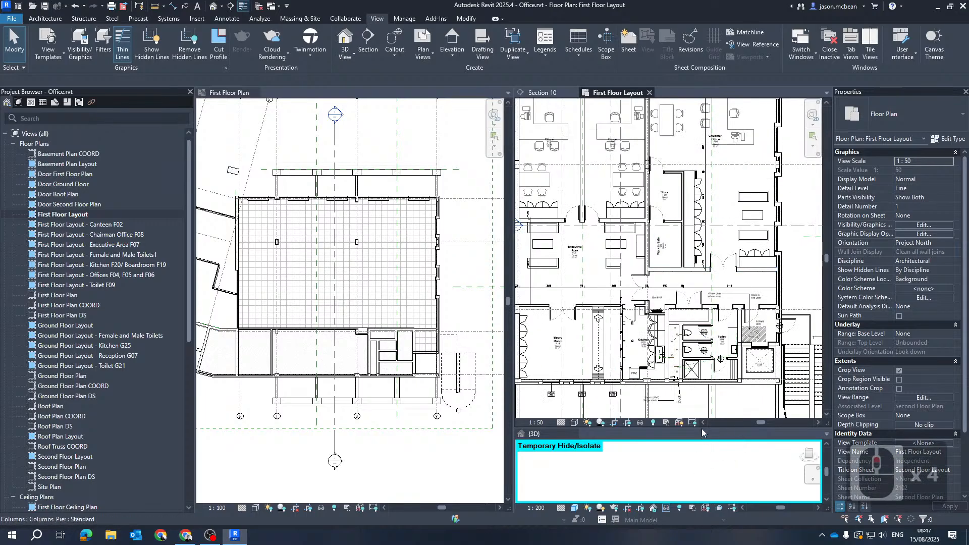
Step: Enlarge the 3D view's pane and inspect the sectioned building's ceiling over the rectangular block
{"action": "left_click_drag", "start_coordinate": [701, 427], "coordinate": [700, 252]}
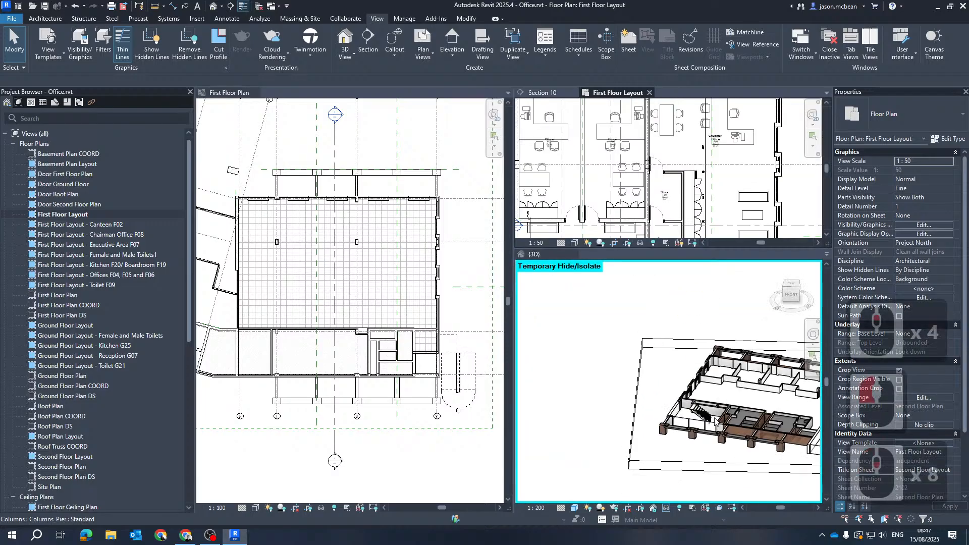
{"action": "left_click", "coordinate": [576, 342]}
{"action": "middle_click_drag", "start_coordinate": [576, 342], "coordinate": [622, 293], "text": "shift"}
{"action": "scroll", "coordinate": [622, 299], "scroll_direction": "up", "scroll_amount": 7}
{"action": "middle_click_drag", "start_coordinate": [672, 379], "coordinate": [770, 399]}
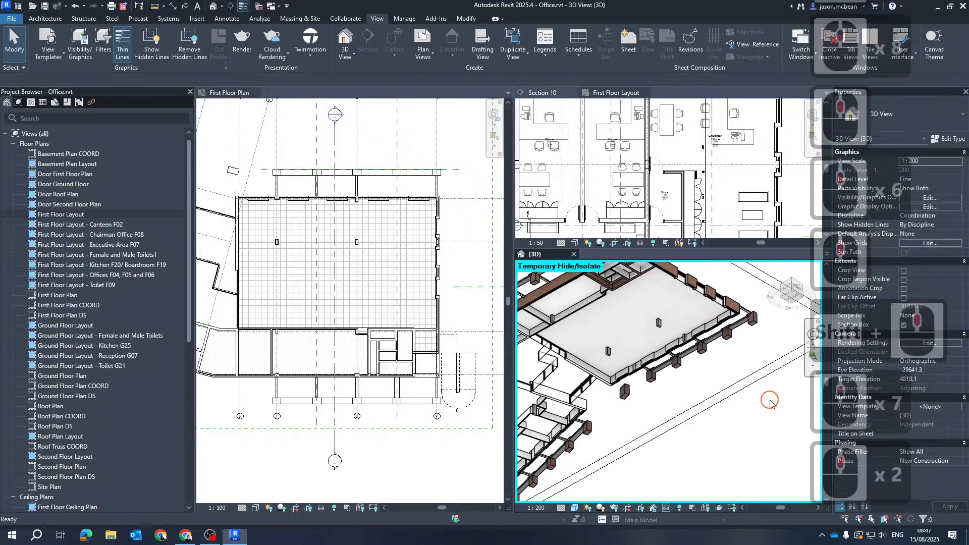
{"action": "scroll", "coordinate": [706, 394], "scroll_direction": "down", "scroll_amount": 6}
{"action": "middle_click_drag", "start_coordinate": [697, 383], "coordinate": [750, 387], "text": "shift"}
Step: Extend the 3D view's section box downward to take in more of the building
{"action": "left_click", "coordinate": [754, 380]}
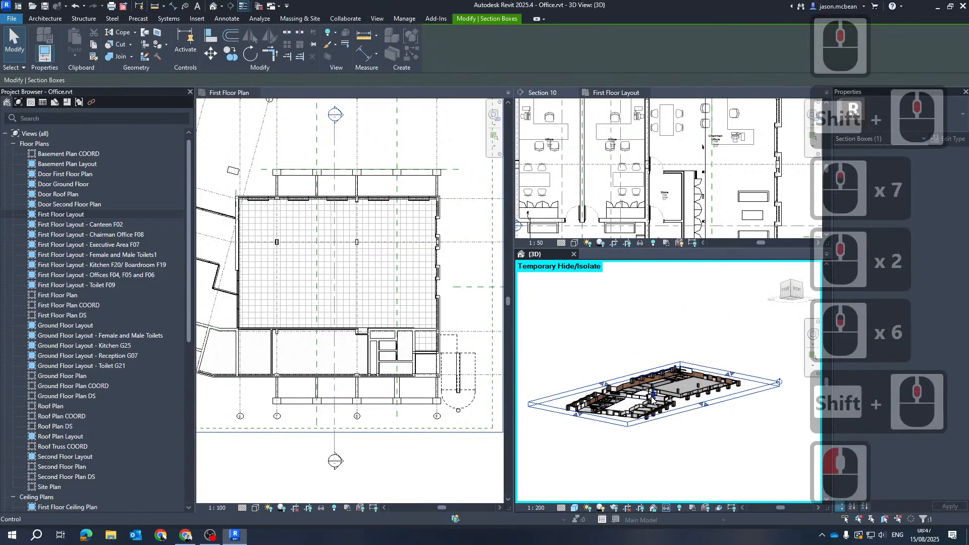
{"action": "left_click_drag", "start_coordinate": [653, 399], "coordinate": [662, 455]}
{"action": "middle_click_drag", "start_coordinate": [730, 349], "coordinate": [681, 433], "text": "shift"}
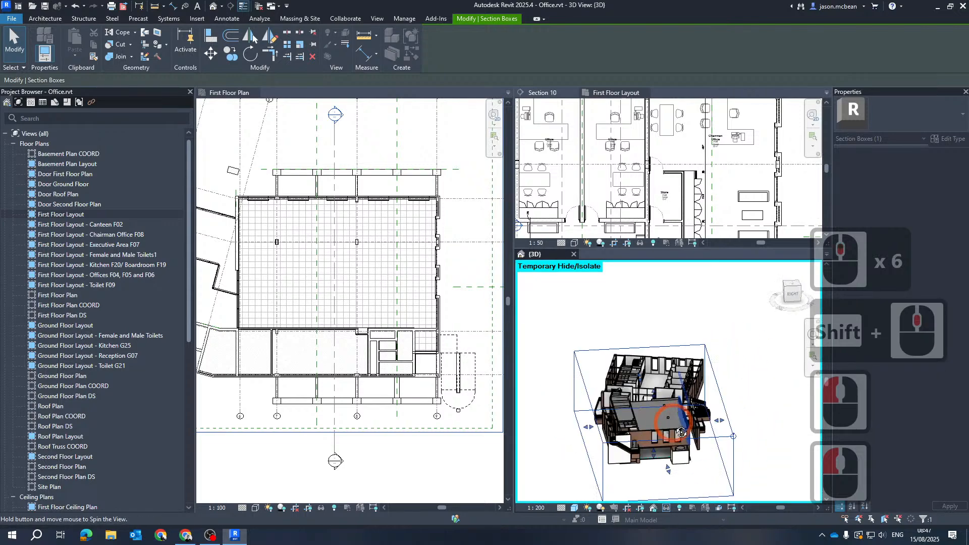
Step: Raise the top of the 3D view's section box to cut through the first floor rooms
{"action": "scroll", "coordinate": [681, 415], "scroll_direction": "up", "scroll_amount": 8}
{"action": "scroll", "coordinate": [719, 388], "scroll_direction": "up", "scroll_amount": 4}
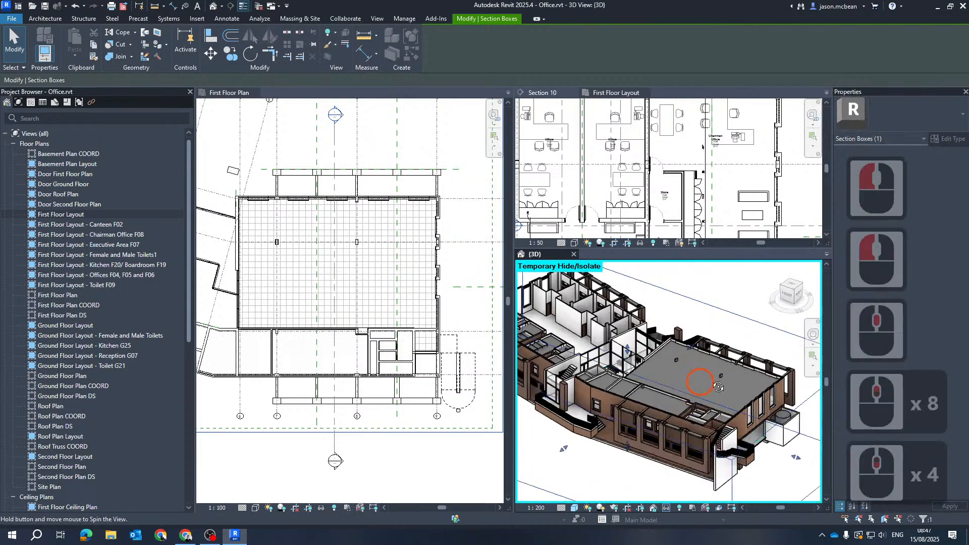
{"action": "middle_click_drag", "start_coordinate": [719, 387], "coordinate": [679, 345], "text": "shift"}
{"action": "scroll", "coordinate": [680, 346], "scroll_direction": "down", "scroll_amount": 5}
{"action": "scroll", "coordinate": [718, 367], "scroll_direction": "up", "scroll_amount": 5}
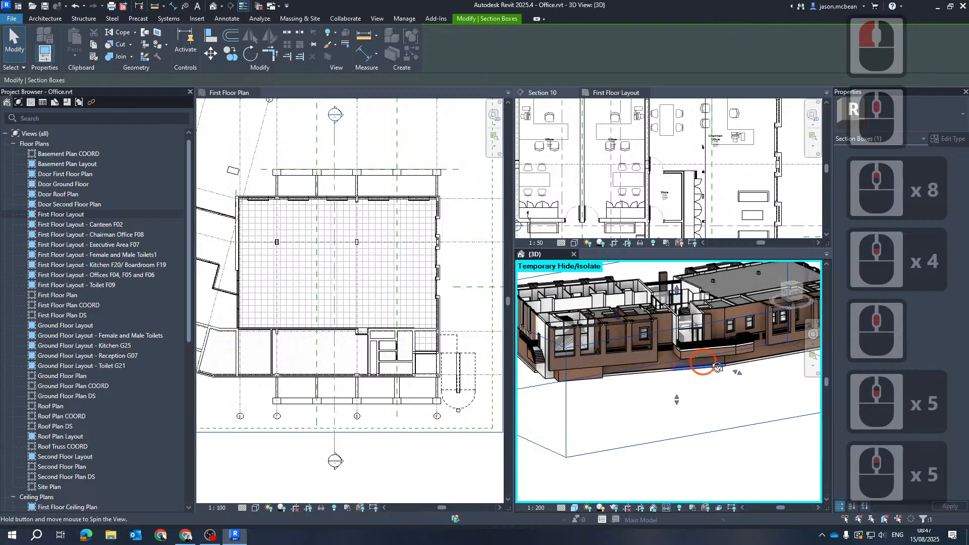
{"action": "scroll", "coordinate": [718, 367], "scroll_direction": "down", "scroll_amount": 5}
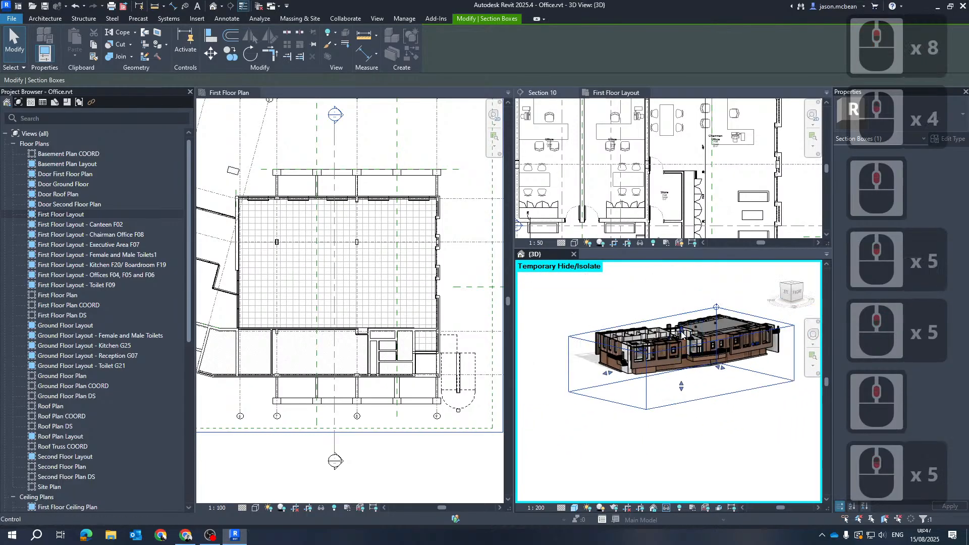
{"action": "left_click", "coordinate": [673, 320]}
Step: Examine the rooms and partition walls of the rectangular block in the sectioned 3D view
{"action": "scroll", "coordinate": [736, 309], "scroll_direction": "up", "scroll_amount": 6}
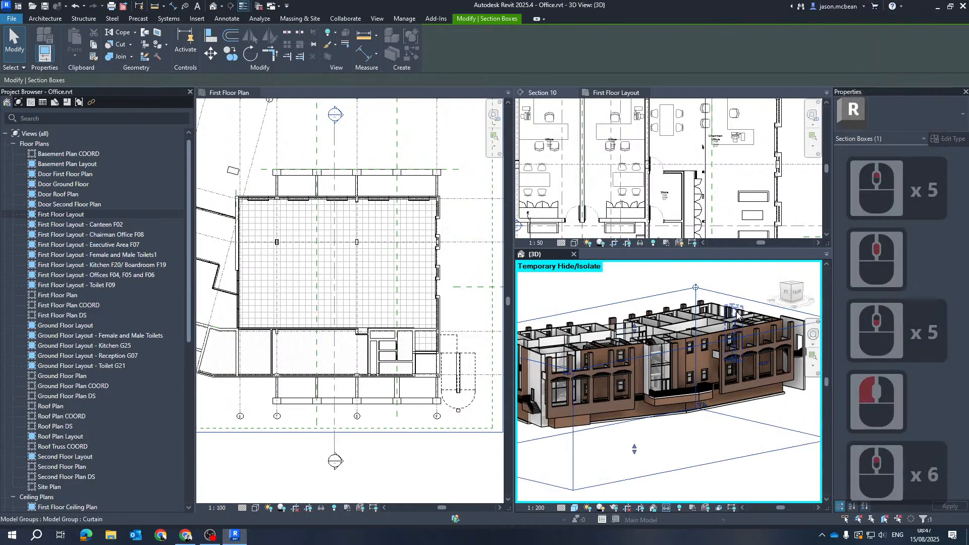
{"action": "scroll", "coordinate": [737, 315], "scroll_direction": "up", "scroll_amount": 1}
{"action": "middle_click_drag", "start_coordinate": [735, 318], "coordinate": [719, 425], "text": "shift"}
{"action": "scroll", "coordinate": [715, 427], "scroll_direction": "up", "scroll_amount": 4}
{"action": "scroll", "coordinate": [714, 359], "scroll_direction": "up", "scroll_amount": 1}
{"action": "middle_click_drag", "start_coordinate": [679, 450], "coordinate": [609, 201]}
{"action": "scroll", "coordinate": [713, 359], "scroll_direction": "down", "scroll_amount": 4}
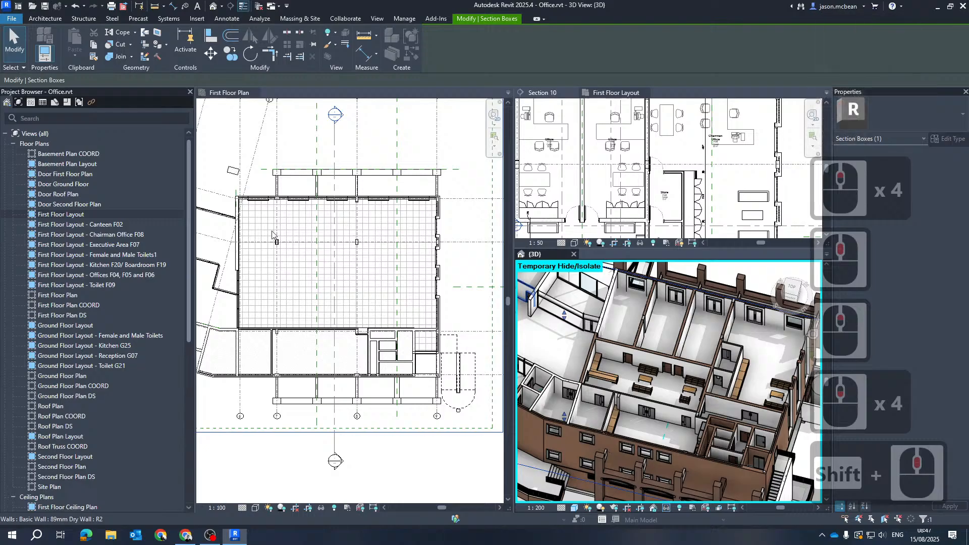
Step: Open the First Floor Plan floor plan and examine the rooms in the rectangular block
{"action": "left_click", "coordinate": [252, 128]}
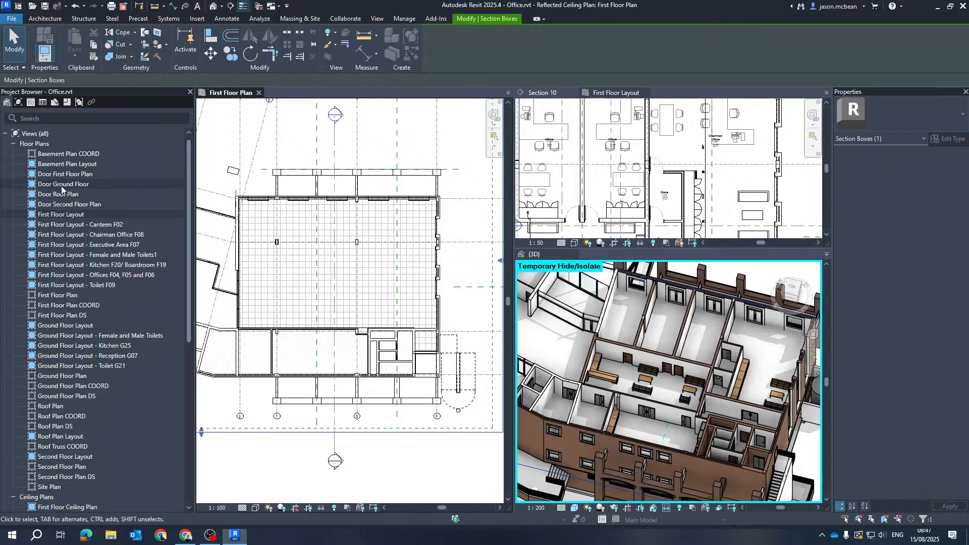
{"action": "double_click", "coordinate": [58, 296]}
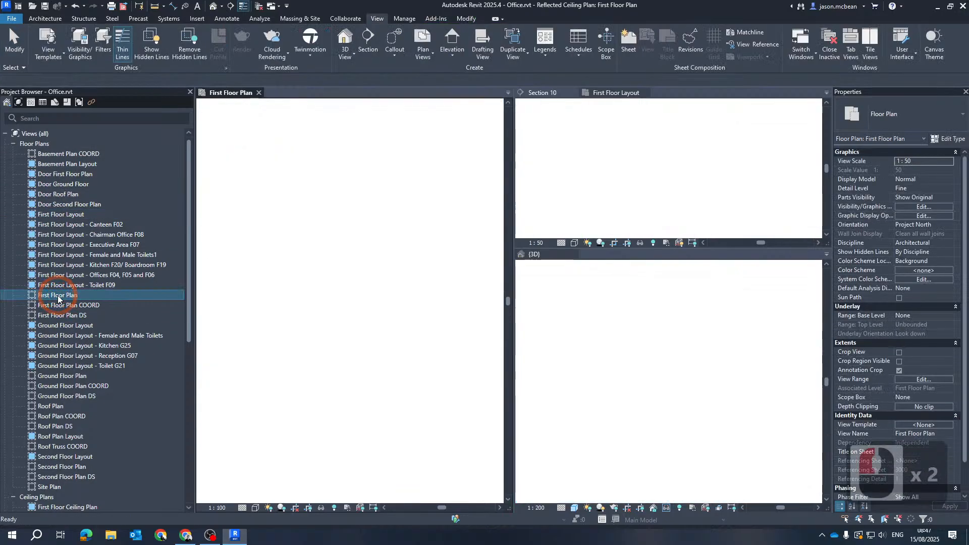
{"action": "left_click", "coordinate": [431, 445]}
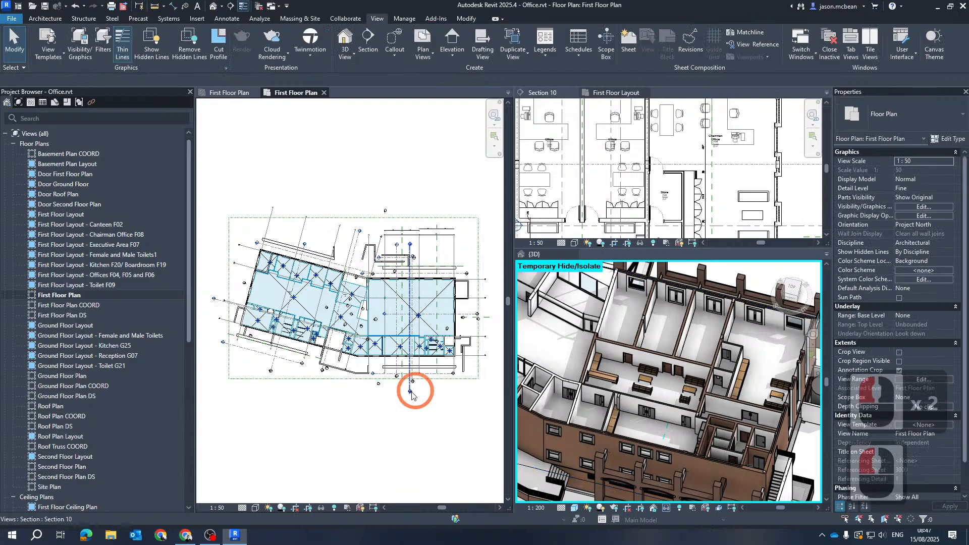
{"action": "left_click", "coordinate": [373, 443]}
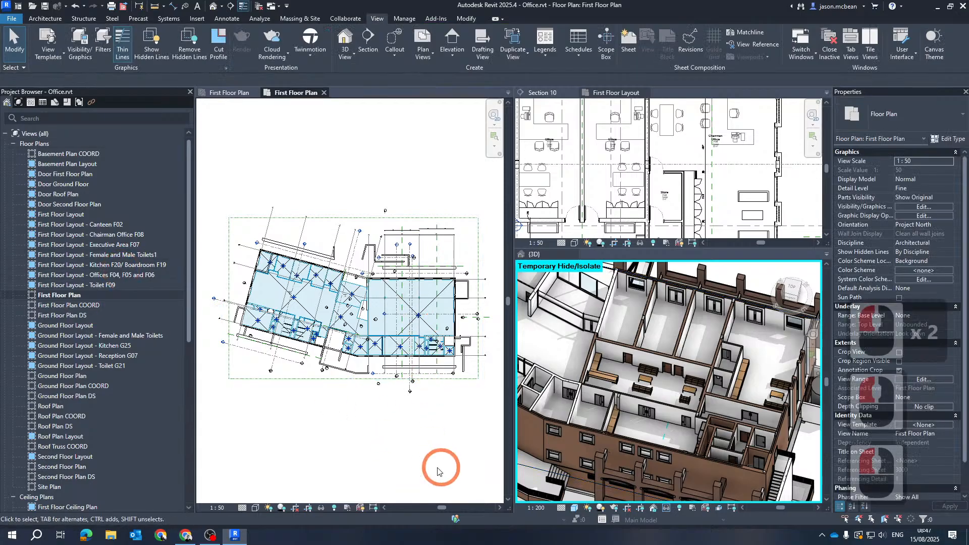
{"action": "scroll", "coordinate": [400, 303], "scroll_direction": "up", "scroll_amount": 11}
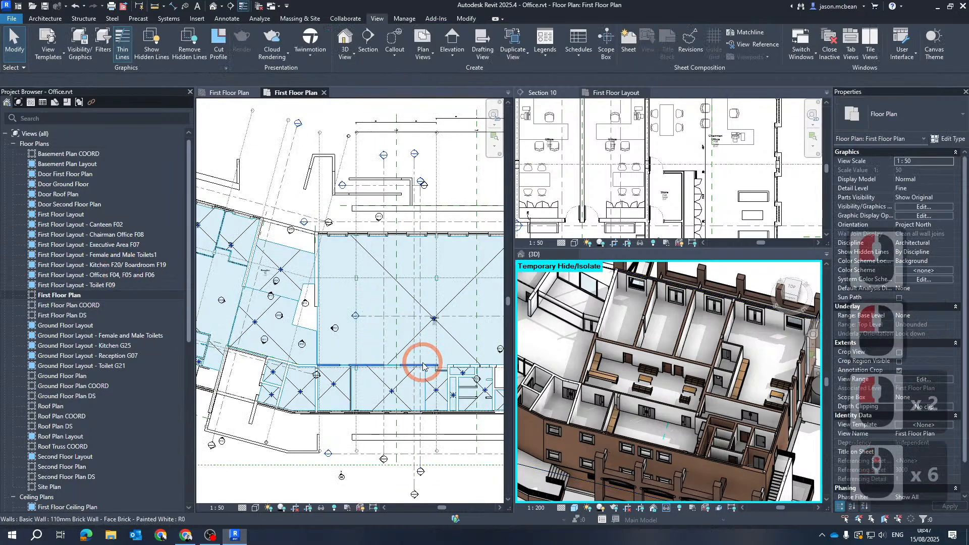
{"action": "key", "text": "Escape"}
{"action": "key", "text": "Escape"}
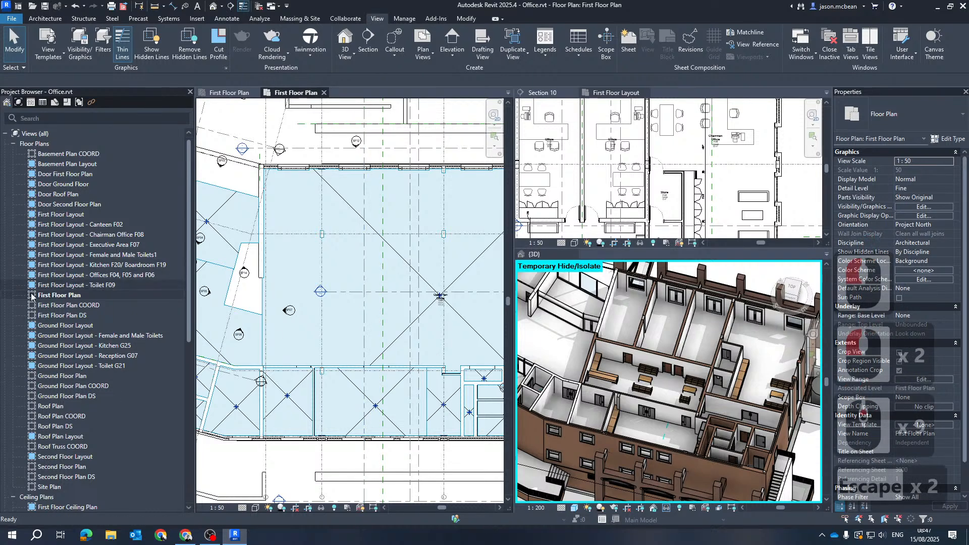
Step: Switch to the First Floor Layout and examine the offices along the rectangular block's upper facade
{"action": "double_click", "coordinate": [63, 214]}
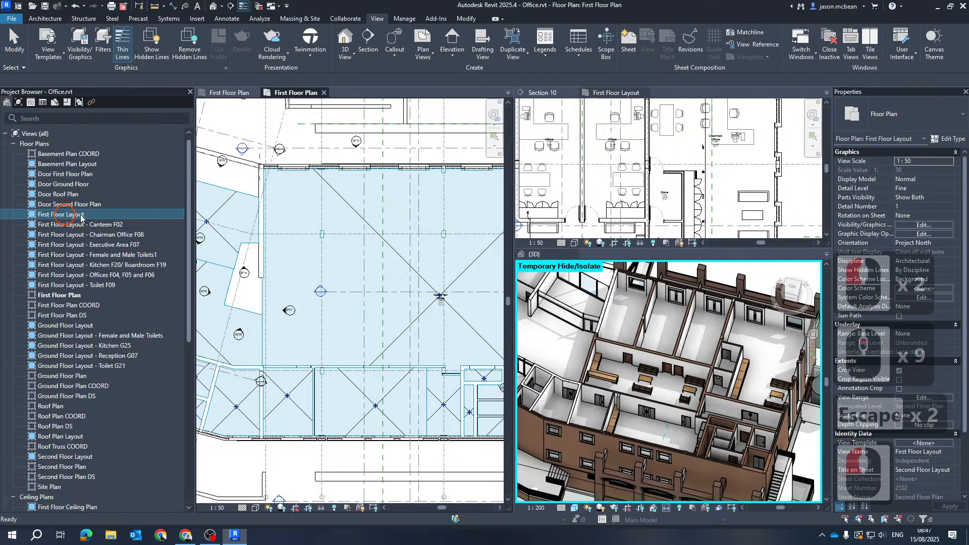
{"action": "left_click", "coordinate": [417, 280]}
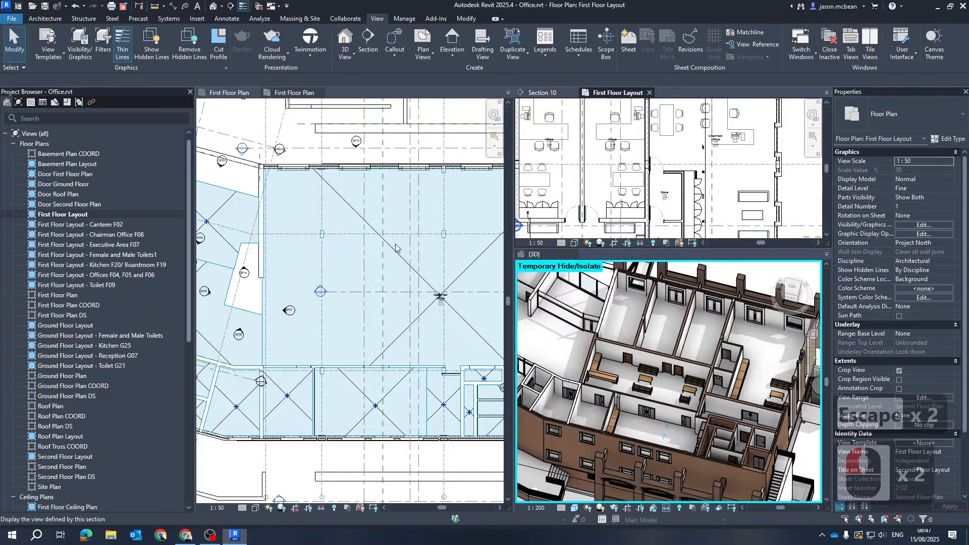
{"action": "scroll", "coordinate": [715, 182], "scroll_direction": "down", "scroll_amount": 5}
{"action": "middle_click_drag", "start_coordinate": [685, 130], "coordinate": [673, 189]}
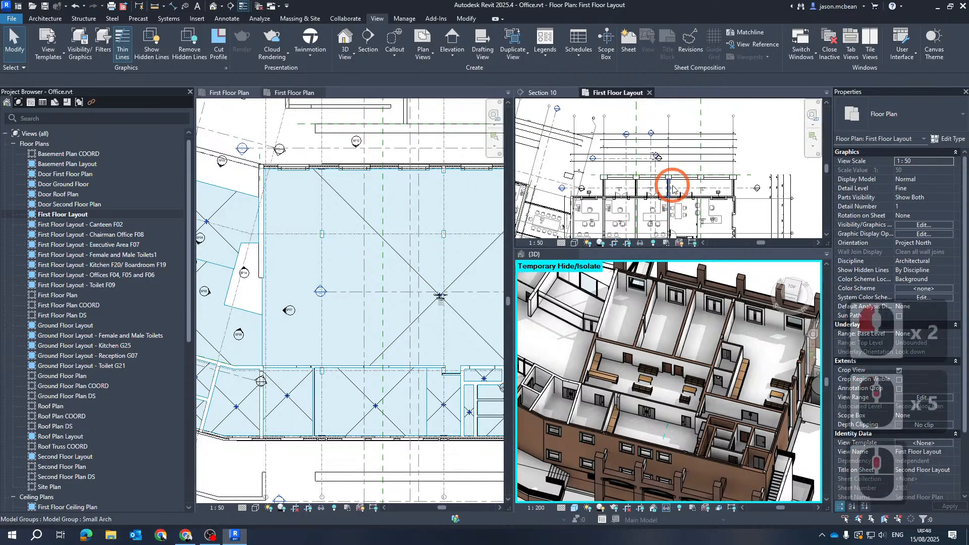
{"action": "scroll", "coordinate": [673, 186], "scroll_direction": "up", "scroll_amount": 6}
{"action": "middle_click_drag", "start_coordinate": [657, 235], "coordinate": [648, 151]}
{"action": "scroll", "coordinate": [357, 201], "scroll_direction": "down", "scroll_amount": 9}
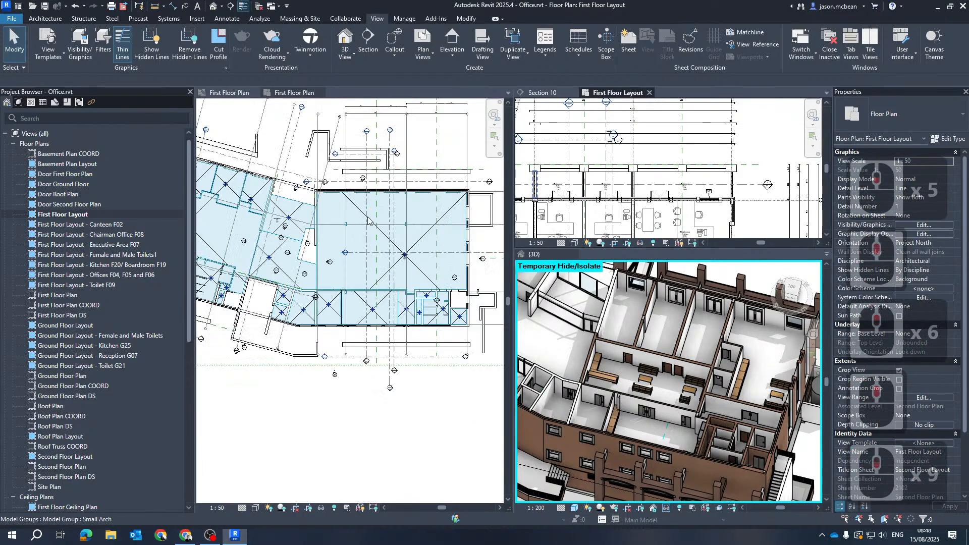
Step: Return to the First Floor Plan reflected ceiling plan and review the ceilings in both blocks
{"action": "left_click", "coordinate": [320, 93]}
{"action": "left_click", "coordinate": [213, 94]}
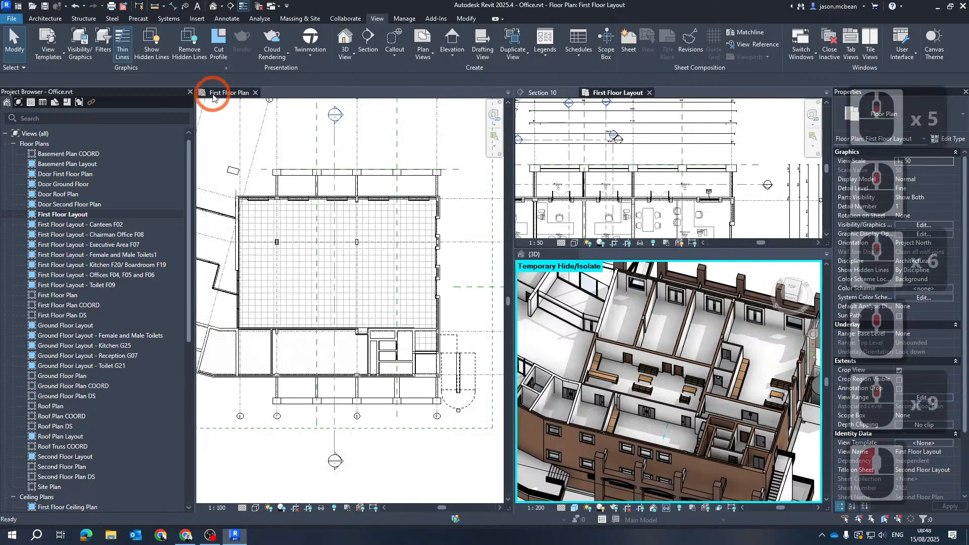
{"action": "scroll", "coordinate": [393, 281], "scroll_direction": "down", "scroll_amount": 4}
{"action": "scroll", "coordinate": [293, 264], "scroll_direction": "up", "scroll_amount": 6}
{"action": "middle_click_drag", "start_coordinate": [382, 281], "coordinate": [393, 283]}
{"action": "scroll", "coordinate": [403, 286], "scroll_direction": "down", "scroll_amount": 1}
{"action": "scroll", "coordinate": [399, 292], "scroll_direction": "down", "scroll_amount": 5}
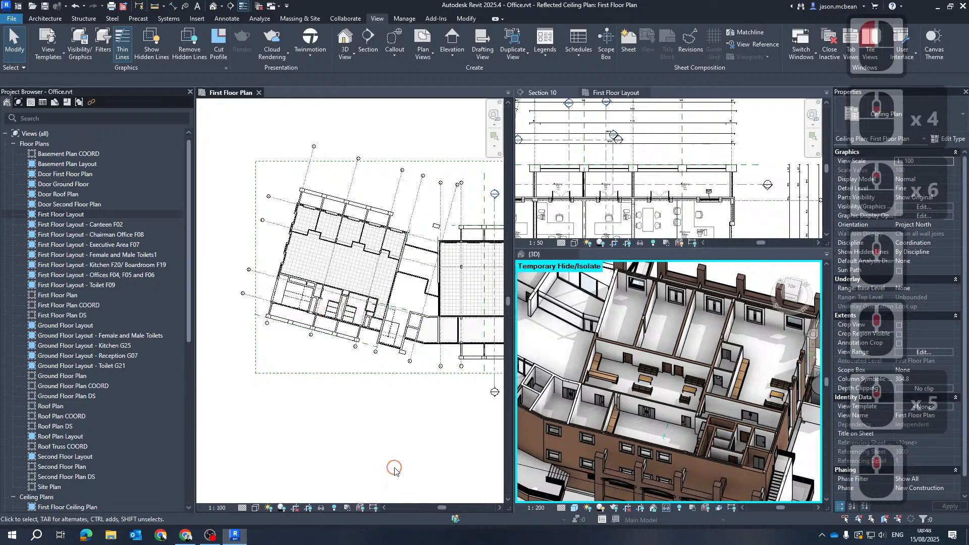
Step: Set the ceiling plan's view range top and view depth to Associated Level (First Floor Plan), with a top offset of 4800
{"action": "left_click", "coordinate": [922, 348]}
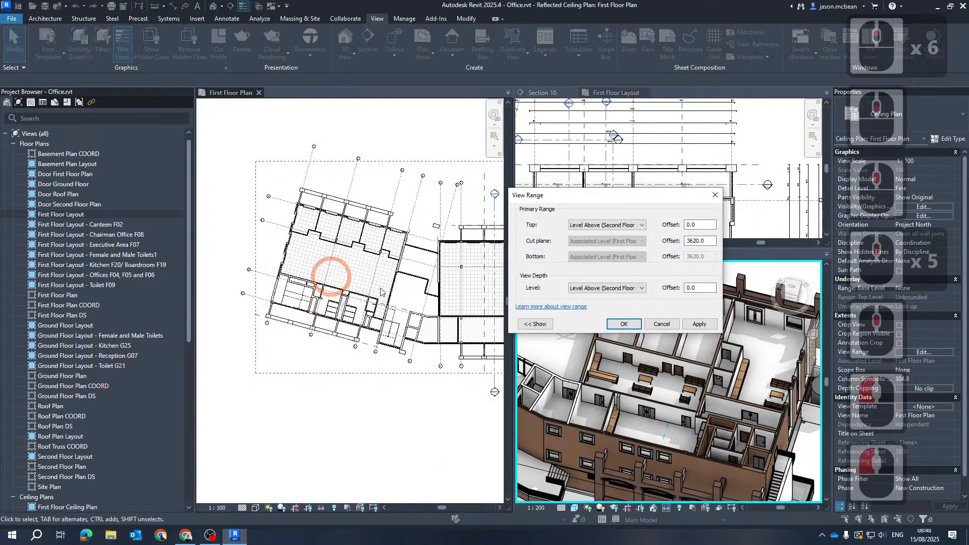
{"action": "left_click", "coordinate": [642, 224]}
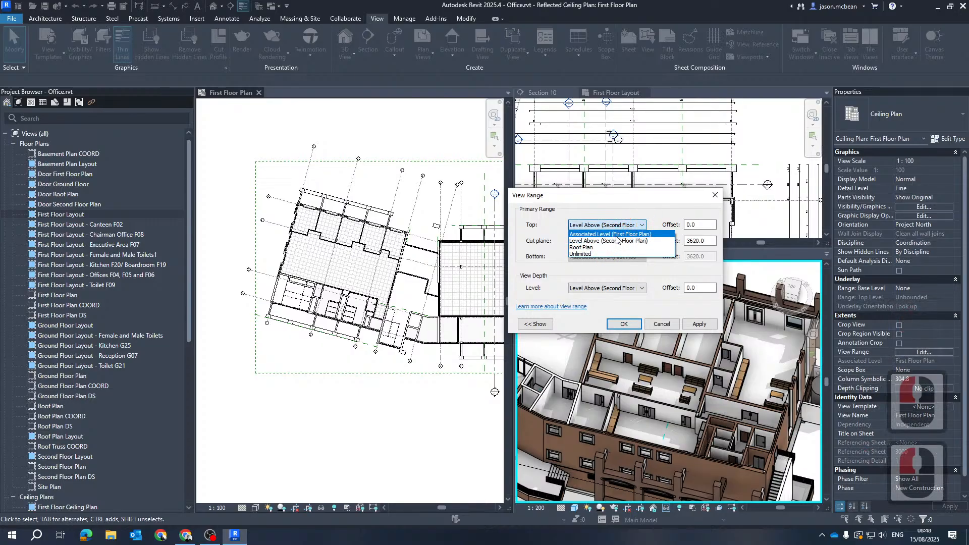
{"action": "left_click", "coordinate": [617, 235]}
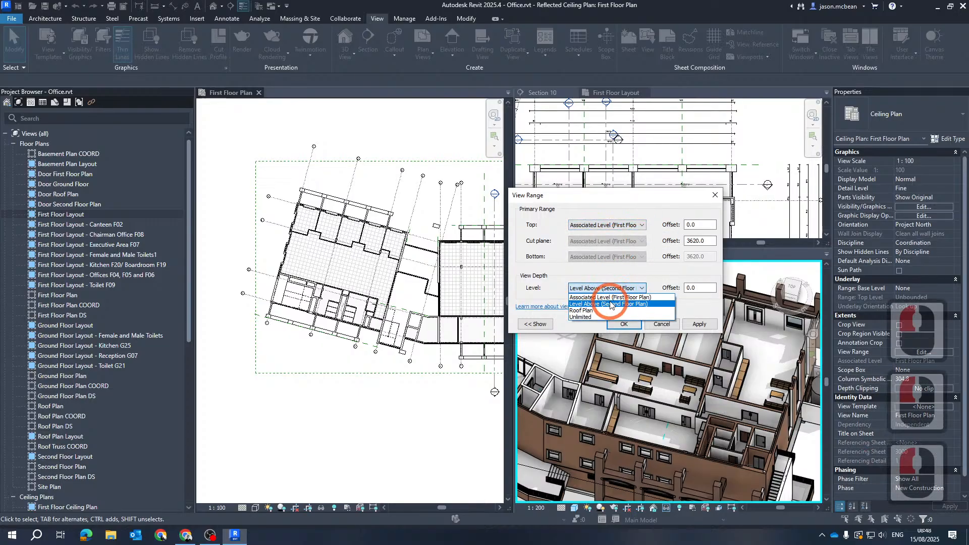
{"action": "left_click", "coordinate": [619, 298]}
{"action": "left_click", "coordinate": [703, 224]}
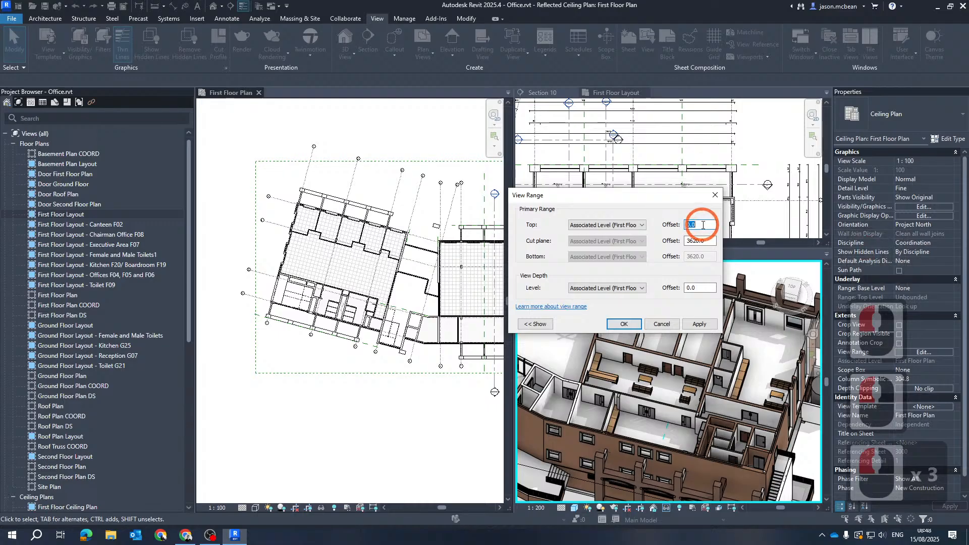
{"action": "type", "text": "4800"}
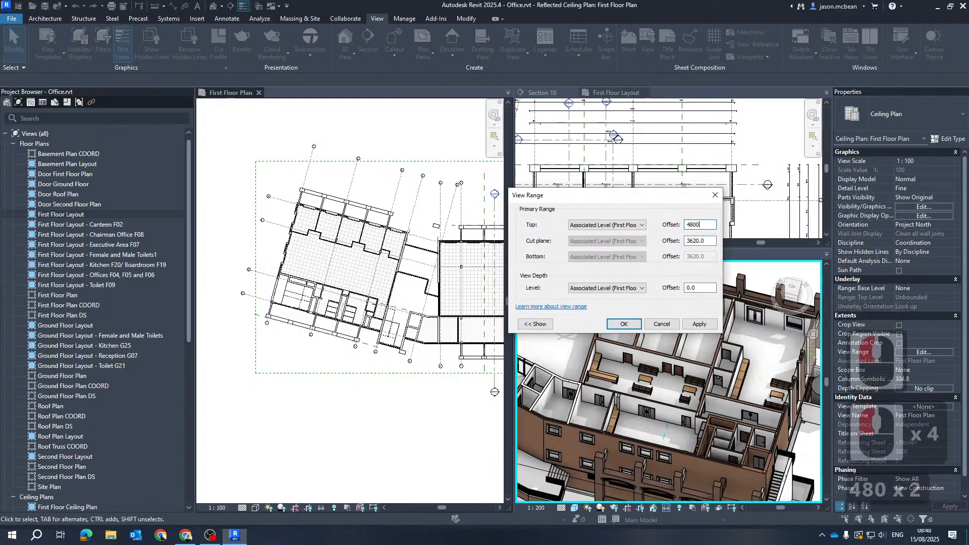
{"action": "double_click", "coordinate": [701, 222]}
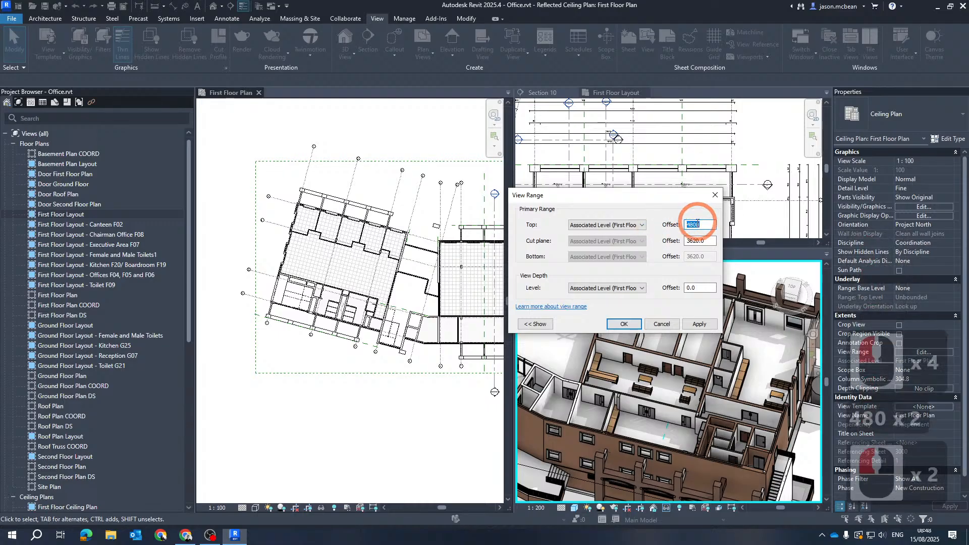
{"action": "key", "text": "ctrl+c"}
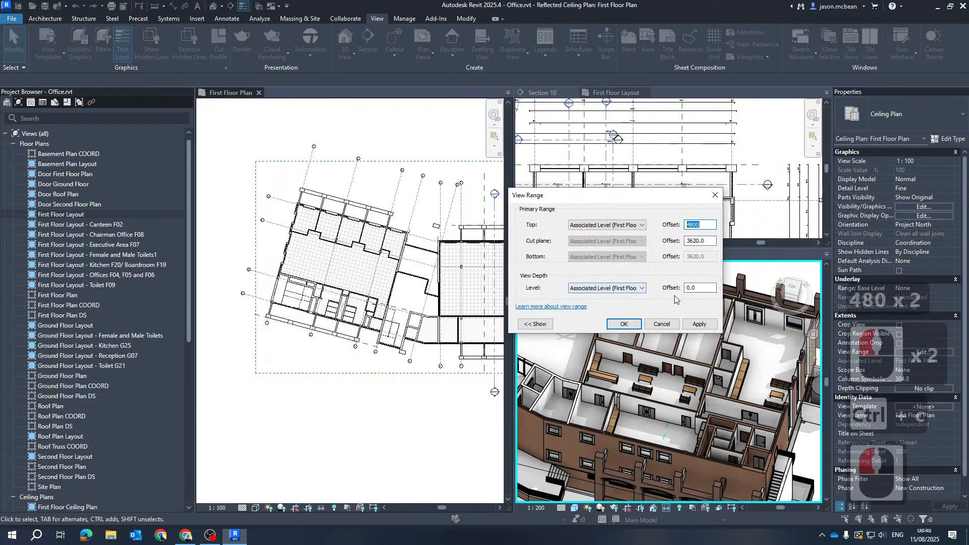
Step: Switch the view depth level to Level Above (Second Floor Plan) and back to Associated Level (First Floor Plan)
{"action": "left_click", "coordinate": [622, 288]}
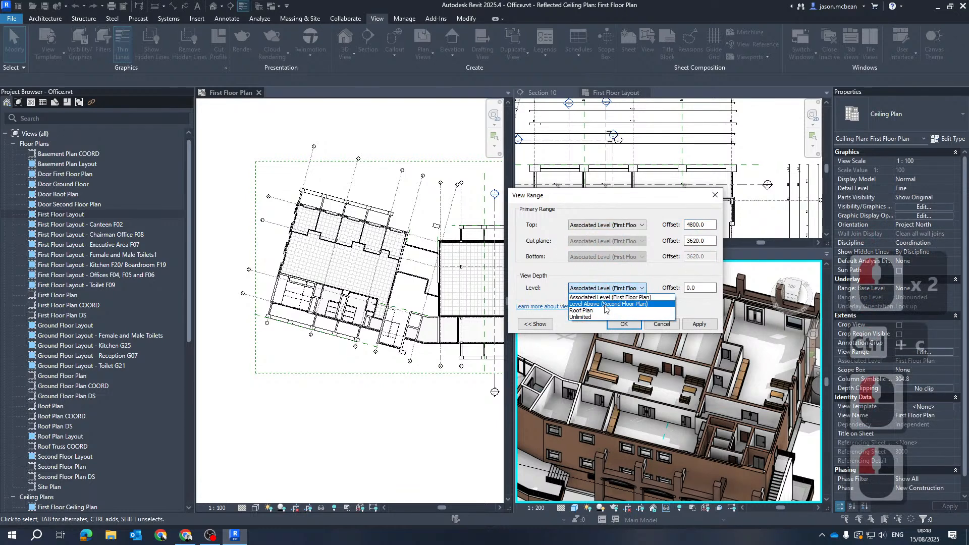
{"action": "left_click", "coordinate": [605, 305]}
{"action": "left_click", "coordinate": [609, 229]}
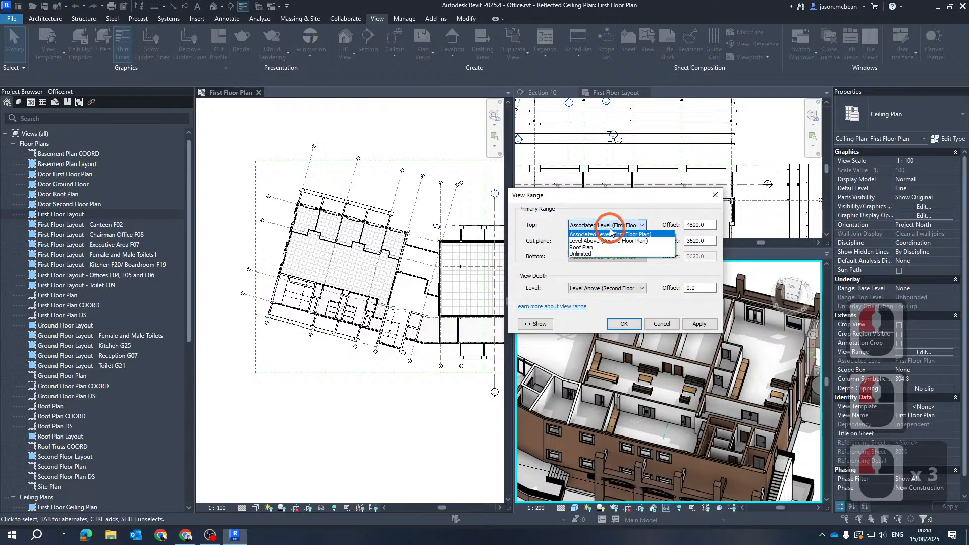
{"action": "left_click", "coordinate": [615, 286]}
{"action": "left_click", "coordinate": [616, 288]}
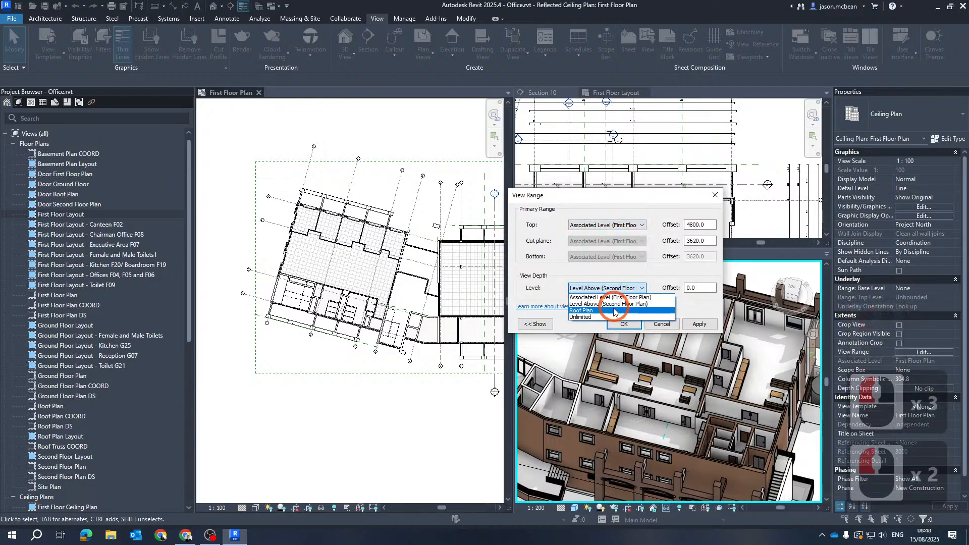
{"action": "left_click", "coordinate": [605, 298]}
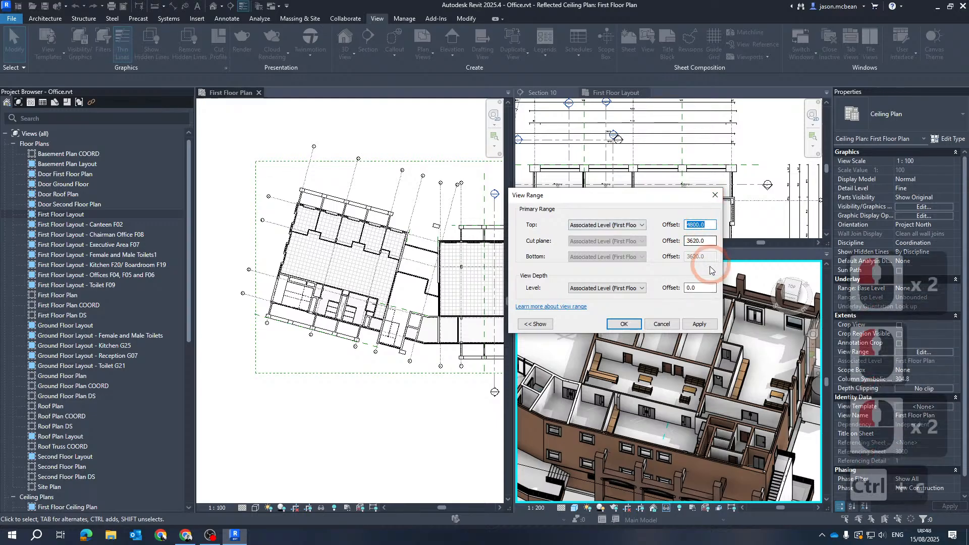
Step: Set the view depth offset to 4800 and apply the view range to the ceiling plan
{"action": "left_click", "coordinate": [702, 287]}
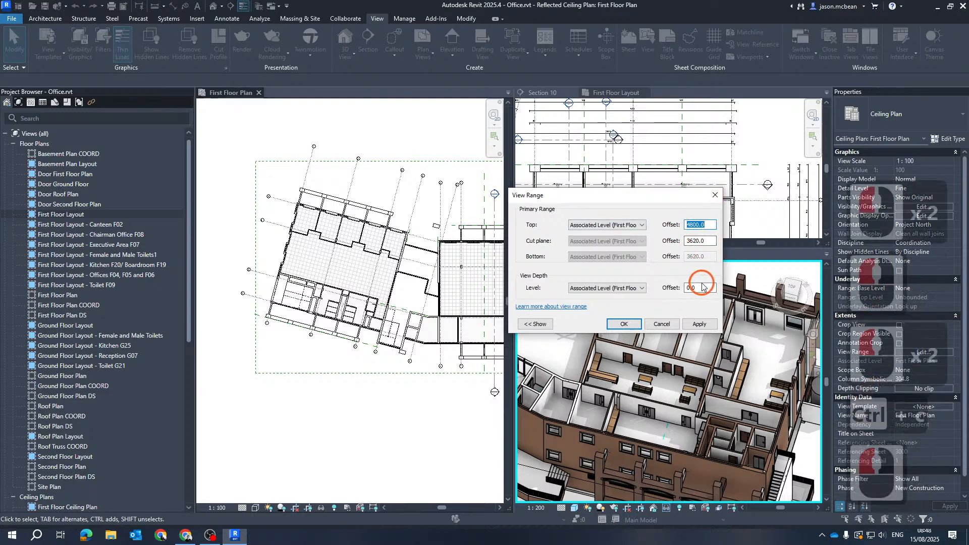
{"action": "left_click", "coordinate": [701, 325]}
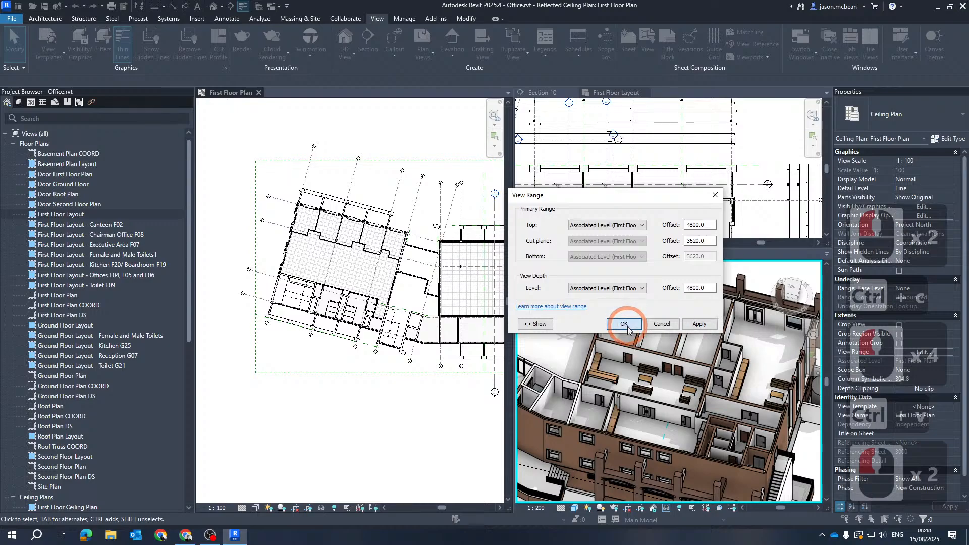
{"action": "left_click", "coordinate": [624, 324]}
Step: Check the properties of the angled block's 600 x 1200mm grid ceiling and the rectangular block's ceiling layout
{"action": "left_click", "coordinate": [318, 264]}
{"action": "scroll", "coordinate": [288, 356], "scroll_direction": "down", "scroll_amount": 4}
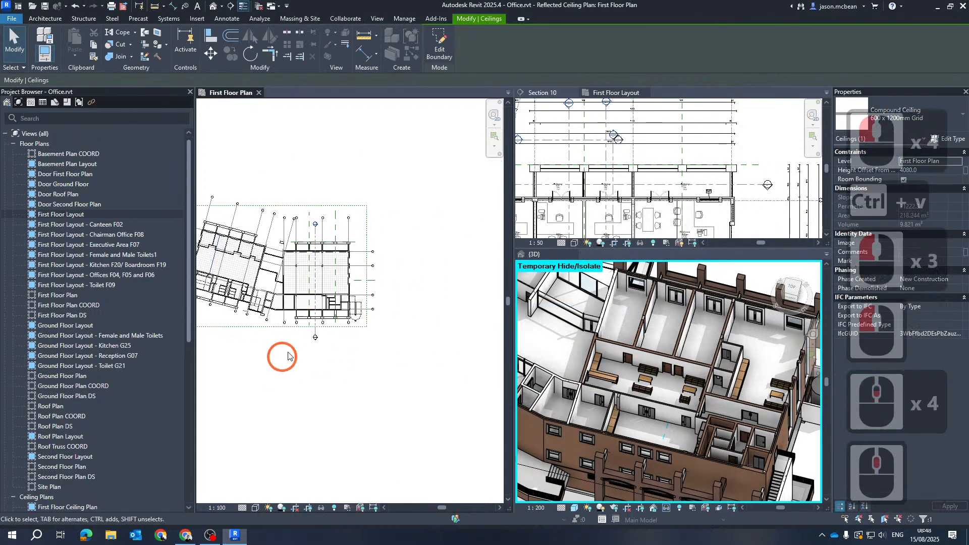
{"action": "key", "text": "Escape"}
{"action": "key", "text": "Escape"}
{"action": "scroll", "coordinate": [274, 288], "scroll_direction": "up", "scroll_amount": 7}
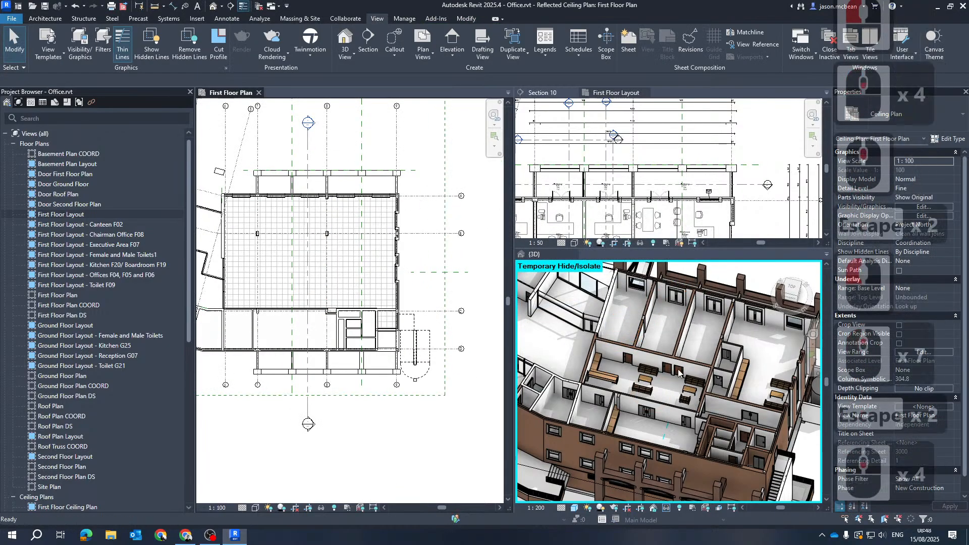
Step: Merge the tiled views into tabs with the 3D view active and inspect the sectioned building from its side
{"action": "scroll", "coordinate": [679, 373], "scroll_direction": "down", "scroll_amount": 2}
{"action": "scroll", "coordinate": [762, 447], "scroll_direction": "up", "scroll_amount": 2}
{"action": "middle_click_drag", "start_coordinate": [690, 386], "coordinate": [645, 278], "text": "shift"}
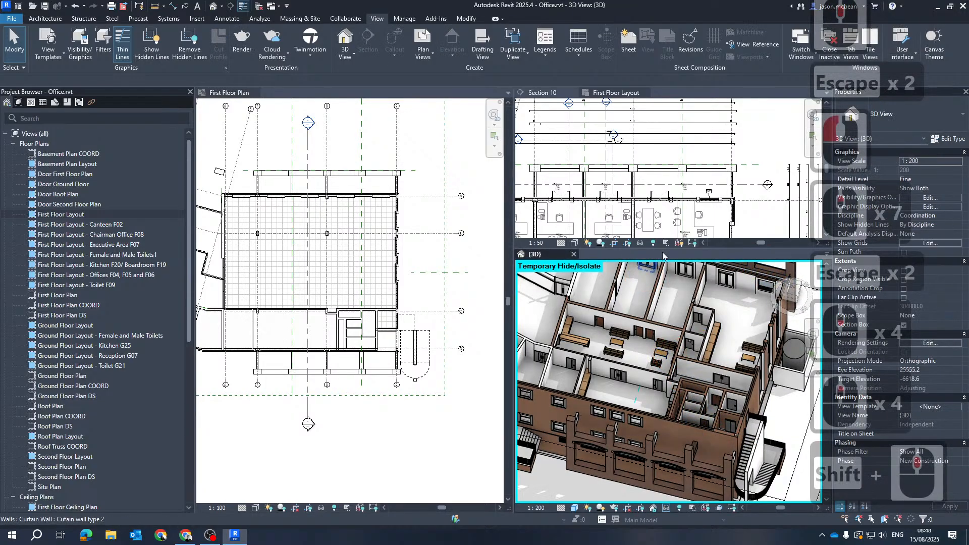
{"action": "left_click", "coordinate": [851, 45]}
{"action": "scroll", "coordinate": [396, 259], "scroll_direction": "down", "scroll_amount": 5}
{"action": "middle_click_drag", "start_coordinate": [563, 335], "coordinate": [300, 225], "text": "shift"}
{"action": "scroll", "coordinate": [522, 264], "scroll_direction": "up", "scroll_amount": 10}
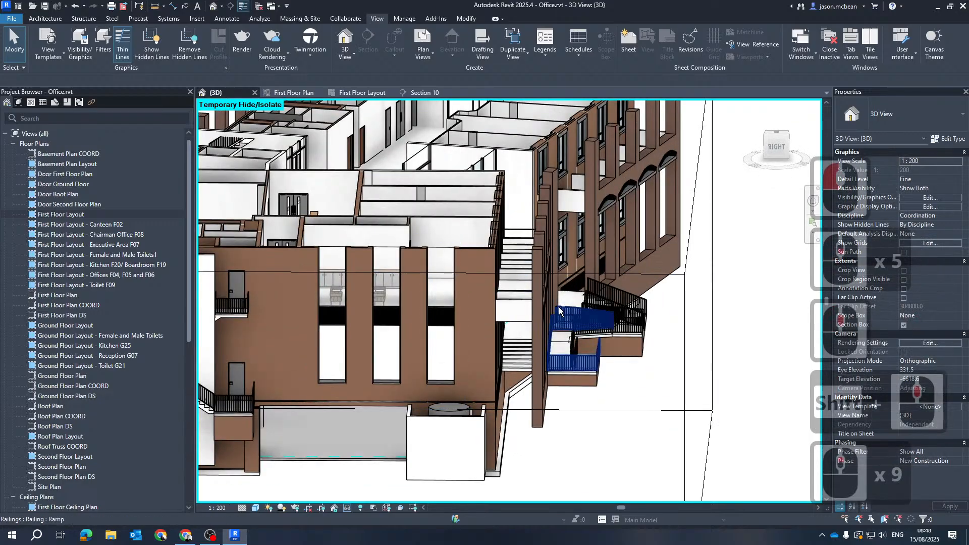
Step: Turn on the Levels annotation category in the 3D view's visibility overrides and apply the change
{"action": "scroll", "coordinate": [466, 340], "scroll_direction": "down", "scroll_amount": 5}
{"action": "middle_click_drag", "start_coordinate": [465, 341], "coordinate": [508, 345], "text": "shift"}
{"action": "scroll", "coordinate": [566, 312], "scroll_direction": "down", "scroll_amount": 5}
{"action": "key", "text": "v"}
{"action": "key", "text": "g"}
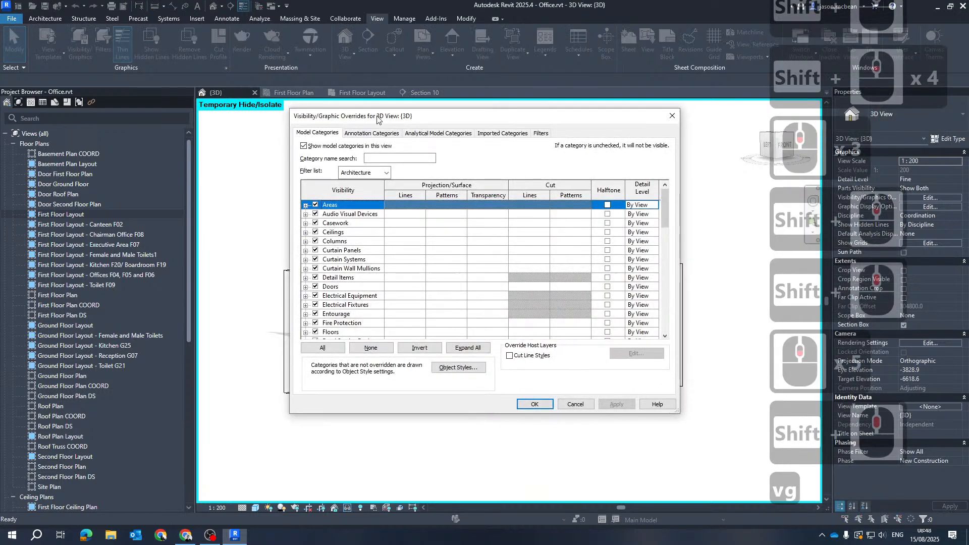
{"action": "left_click", "coordinate": [371, 132]}
{"action": "scroll", "coordinate": [376, 298], "scroll_direction": "down", "scroll_amount": 16}
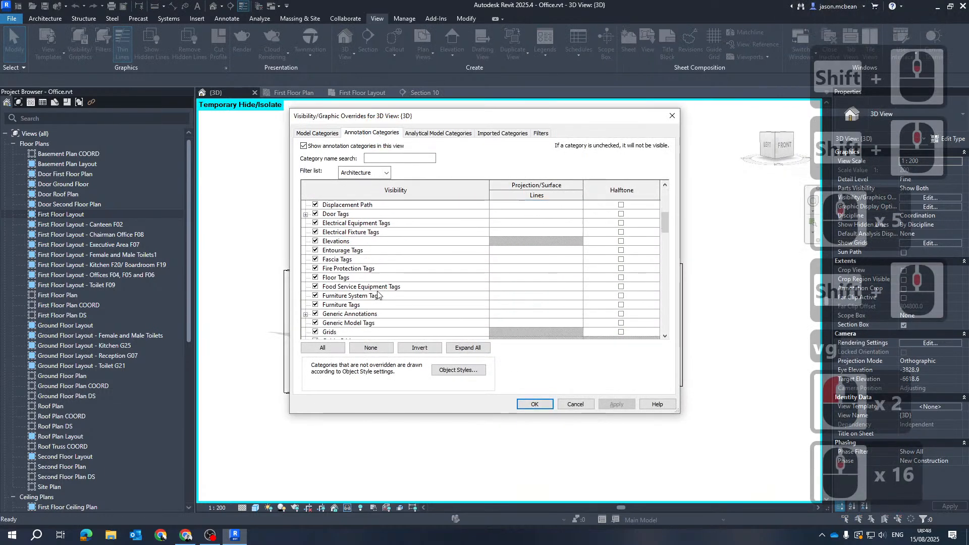
{"action": "left_click", "coordinate": [379, 290]}
{"action": "scroll", "coordinate": [414, 283], "scroll_direction": "down", "scroll_amount": 12}
{"action": "left_click", "coordinate": [417, 280]}
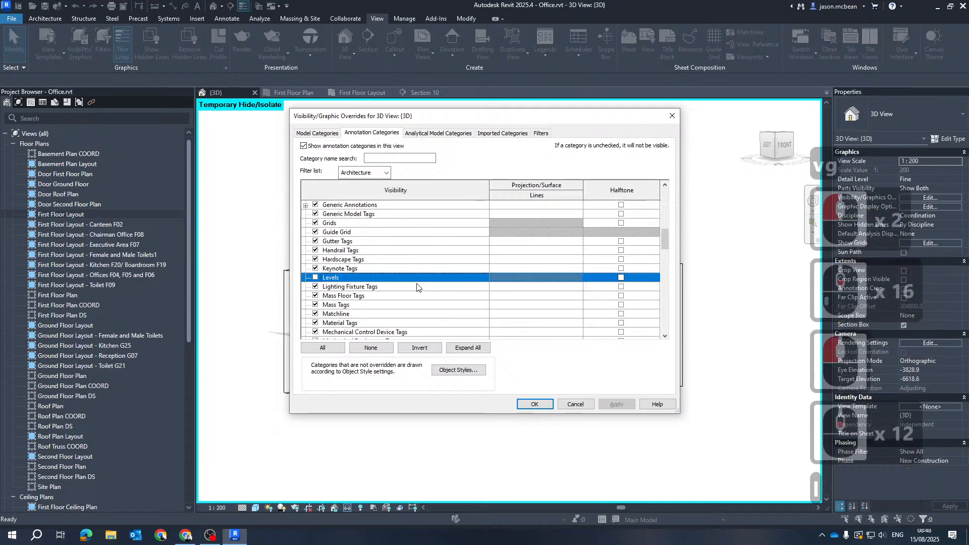
{"action": "scroll", "coordinate": [374, 302], "scroll_direction": "down", "scroll_amount": 7}
{"action": "left_click", "coordinate": [617, 404]}
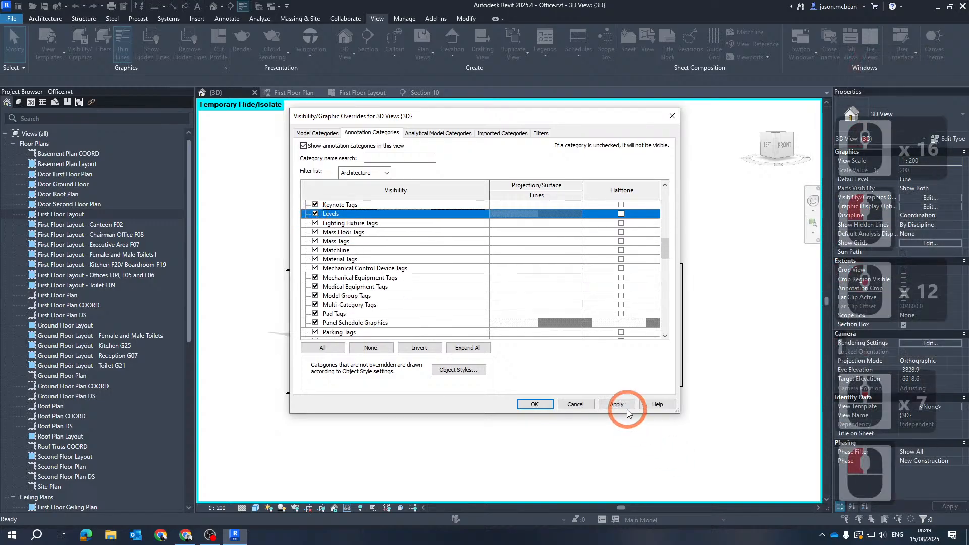
{"action": "left_click", "coordinate": [534, 404]}
Step: Examine the building against the level lines in 3D, looking at it squarely from the left side
{"action": "scroll", "coordinate": [625, 302], "scroll_direction": "up", "scroll_amount": 6}
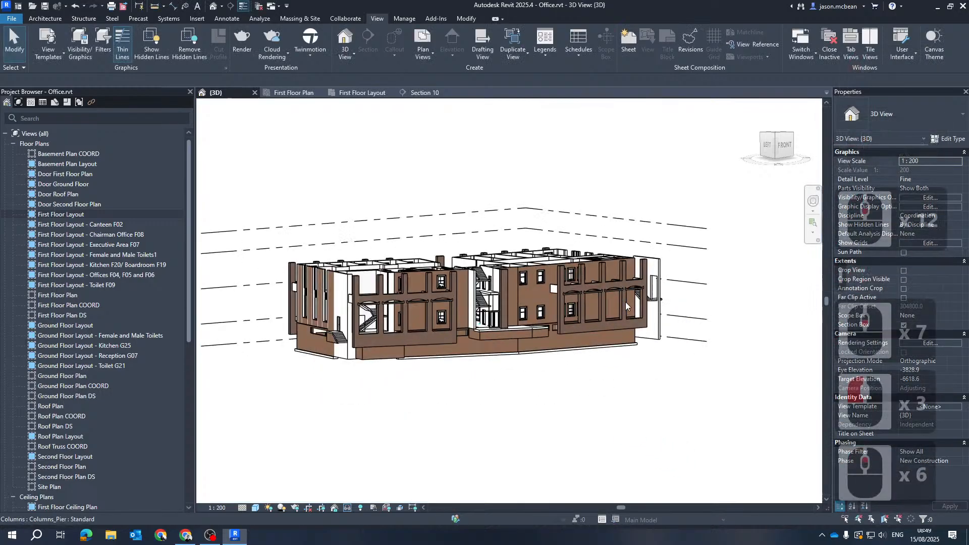
{"action": "middle_click_drag", "start_coordinate": [686, 324], "coordinate": [650, 335]}
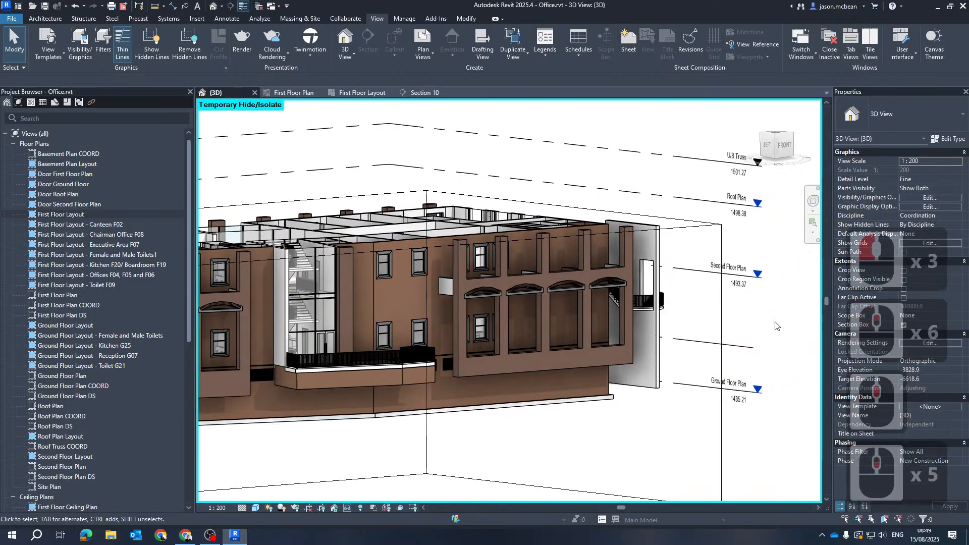
{"action": "scroll", "coordinate": [741, 364], "scroll_direction": "down", "scroll_amount": 6}
{"action": "middle_click_drag", "start_coordinate": [488, 353], "coordinate": [433, 318], "text": "shift"}
{"action": "left_click", "coordinate": [773, 147]}
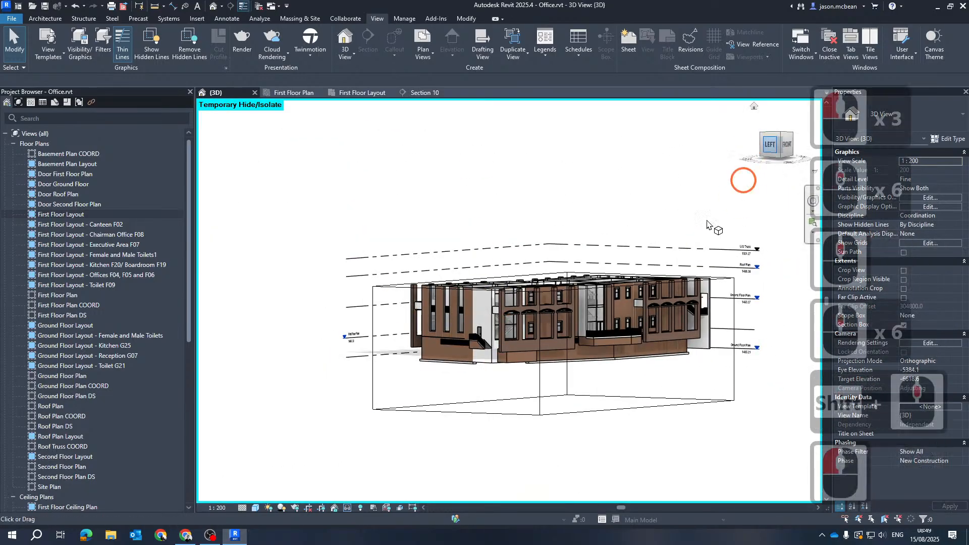
{"action": "scroll", "coordinate": [584, 353], "scroll_direction": "up", "scroll_amount": 7}
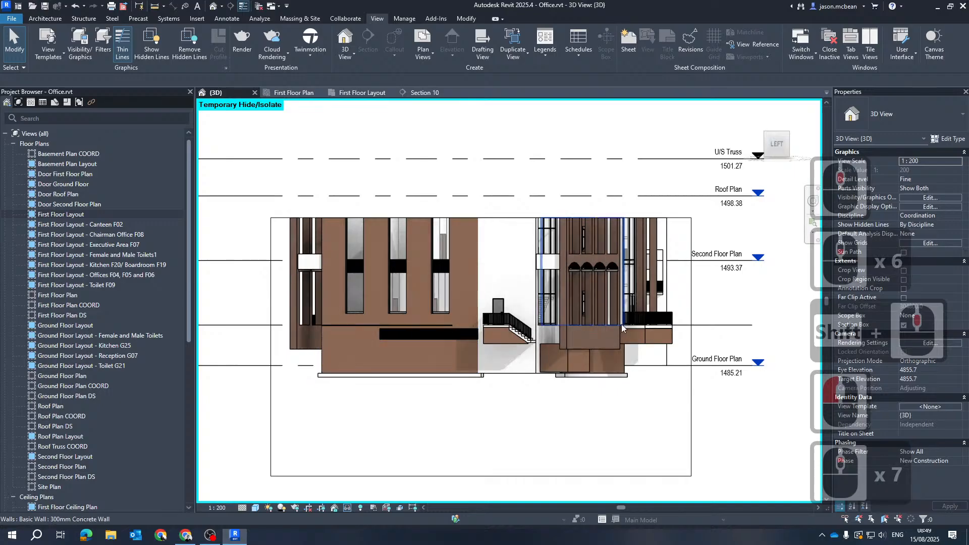
{"action": "middle_click_drag", "start_coordinate": [464, 353], "coordinate": [667, 361]}
{"action": "scroll", "coordinate": [356, 345], "scroll_direction": "up", "scroll_amount": 1}
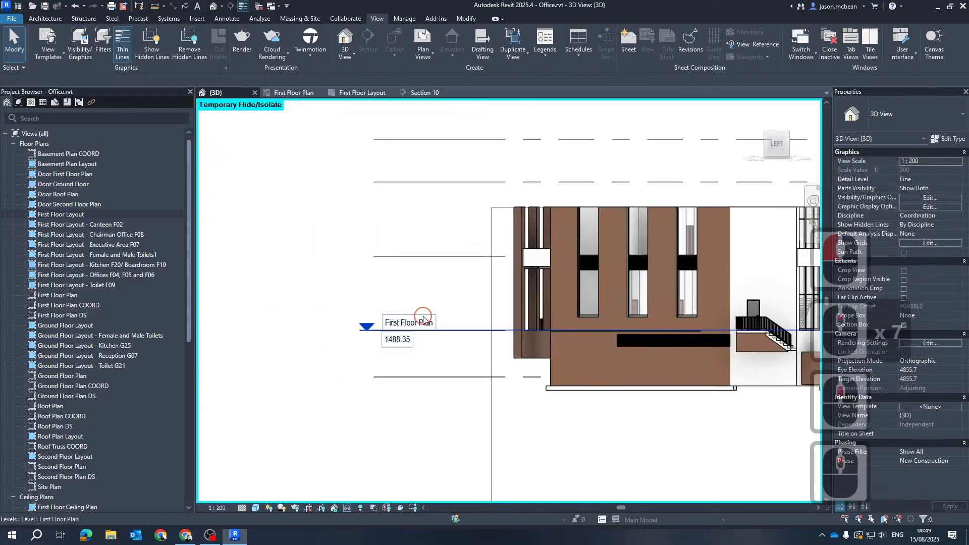
{"action": "scroll", "coordinate": [392, 357], "scroll_direction": "down", "scroll_amount": 4}
{"action": "key", "text": "Escape"}
{"action": "key", "text": "Escape"}
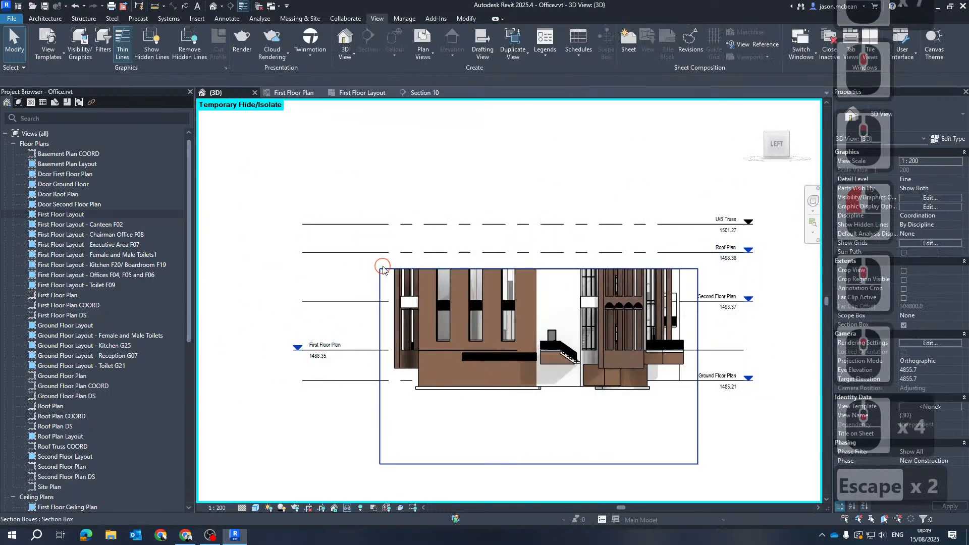
Step: Lower the top of the 3D section box to cut the building between the First Floor Plan and Second Floor Plan levels
{"action": "left_click", "coordinate": [382, 268]}
{"action": "left_click_drag", "start_coordinate": [540, 268], "coordinate": [520, 316]}
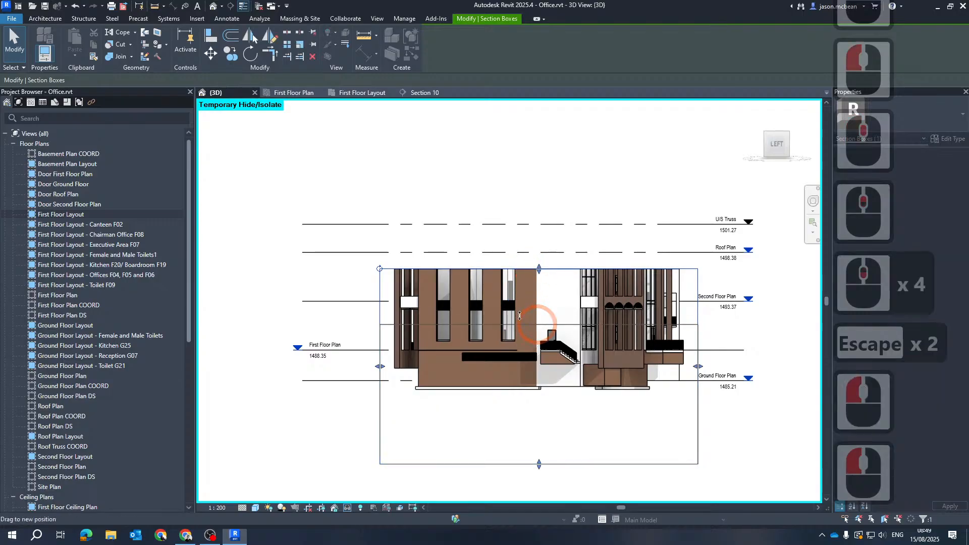
{"action": "key", "text": "Escape"}
{"action": "middle_click_drag", "start_coordinate": [652, 372], "coordinate": [368, 113], "text": "shift"}
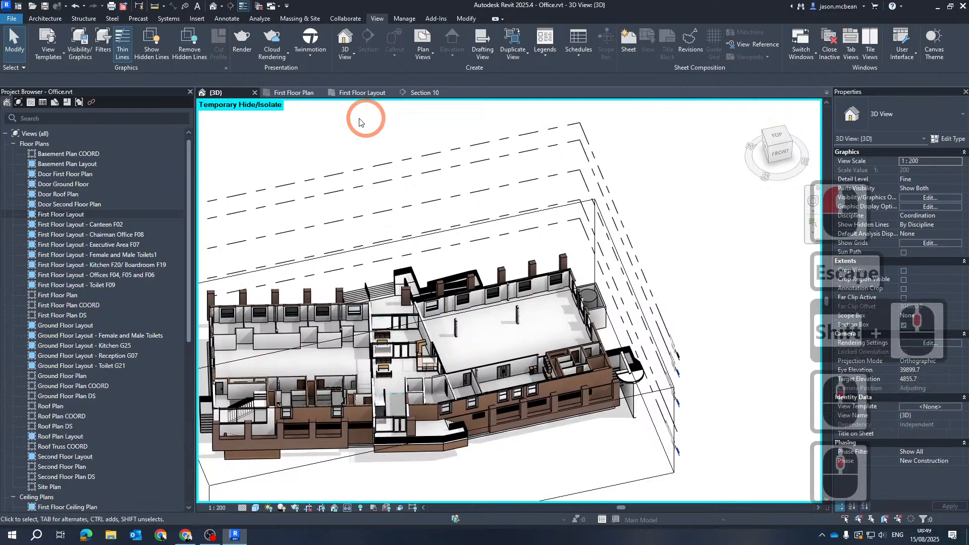
Step: Compare the First Floor ceiling plan with the First Floor Layout and close the layout view
{"action": "left_click", "coordinate": [293, 92]}
{"action": "left_click", "coordinate": [579, 327]}
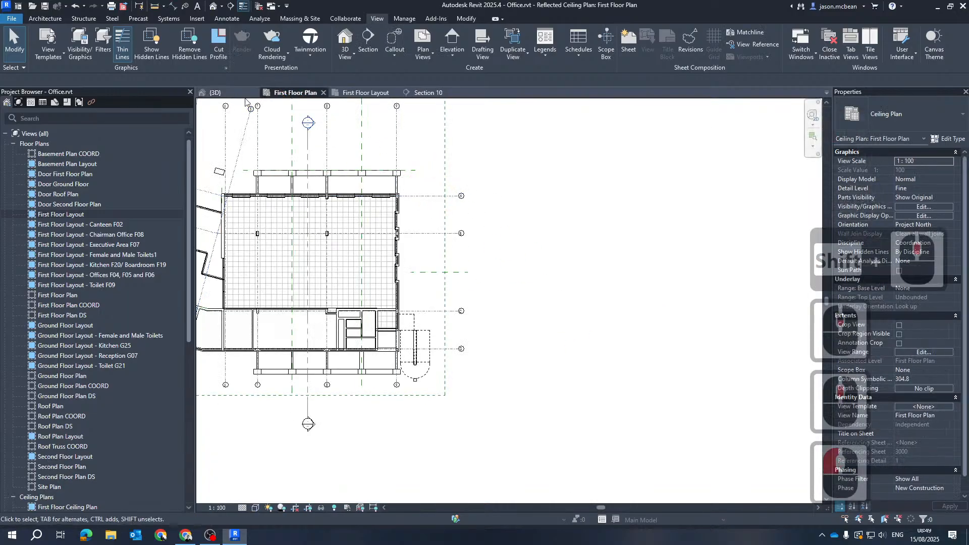
{"action": "left_click", "coordinate": [361, 92]}
{"action": "middle_click_drag", "start_coordinate": [398, 232], "coordinate": [591, 215], "text": "shift"}
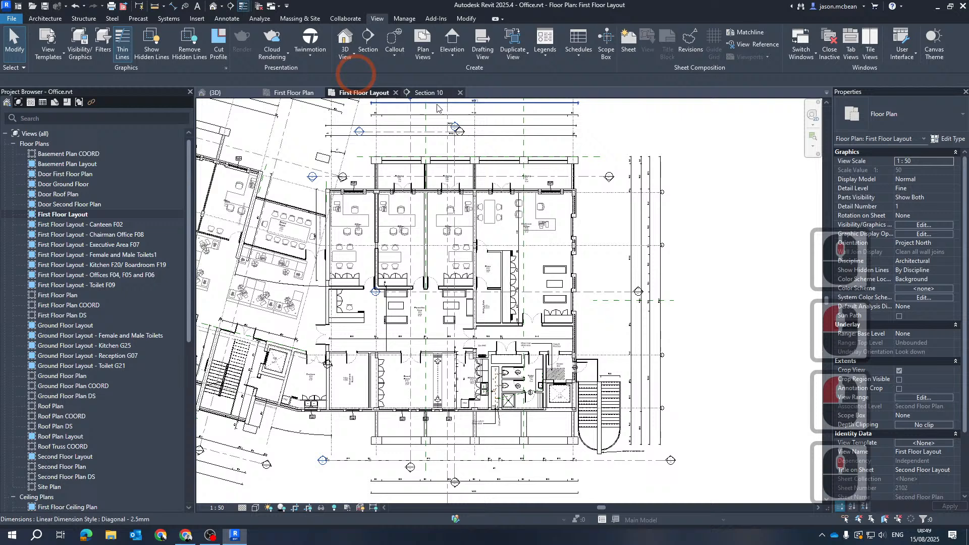
{"action": "left_click", "coordinate": [395, 93]}
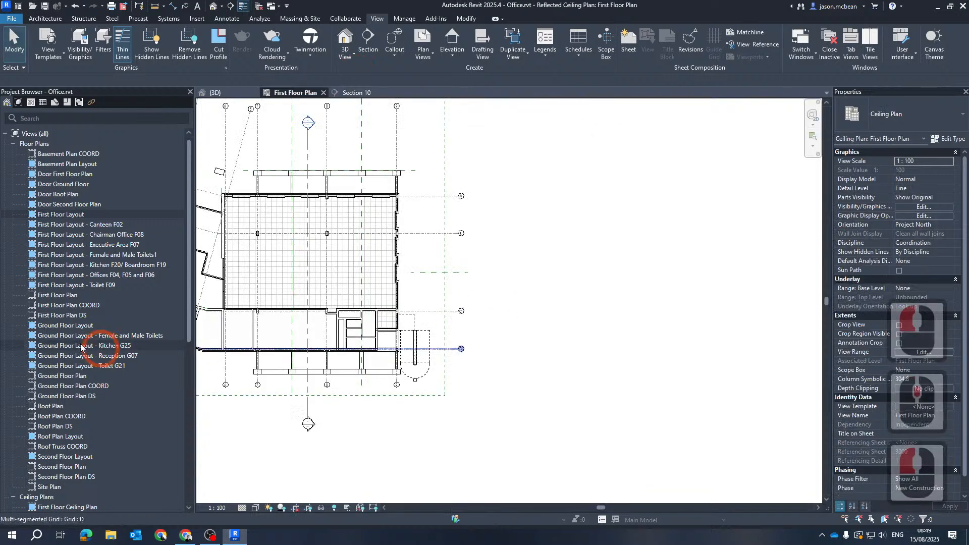
Step: Open the First Floor Plan view from the floor plans and center the building in it
{"action": "right_click", "coordinate": [28, 299]}
{"action": "right_click", "coordinate": [28, 299]}
{"action": "left_click", "coordinate": [36, 297]}
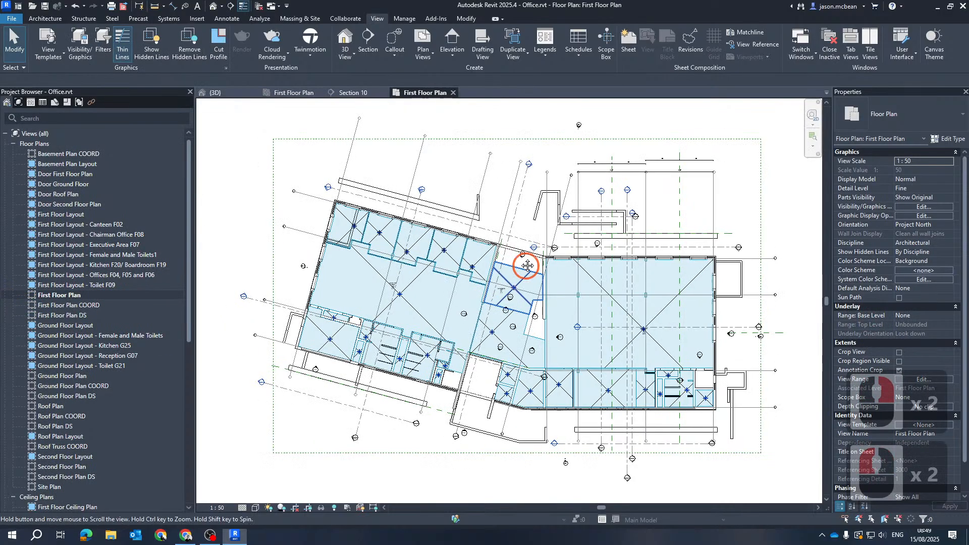
{"action": "middle_click_drag", "start_coordinate": [526, 266], "coordinate": [524, 237]}
Step: Make all model categories visible in the First Floor Plan floor plan and apply the overrides
{"action": "key", "text": "v"}
{"action": "key", "text": "g"}
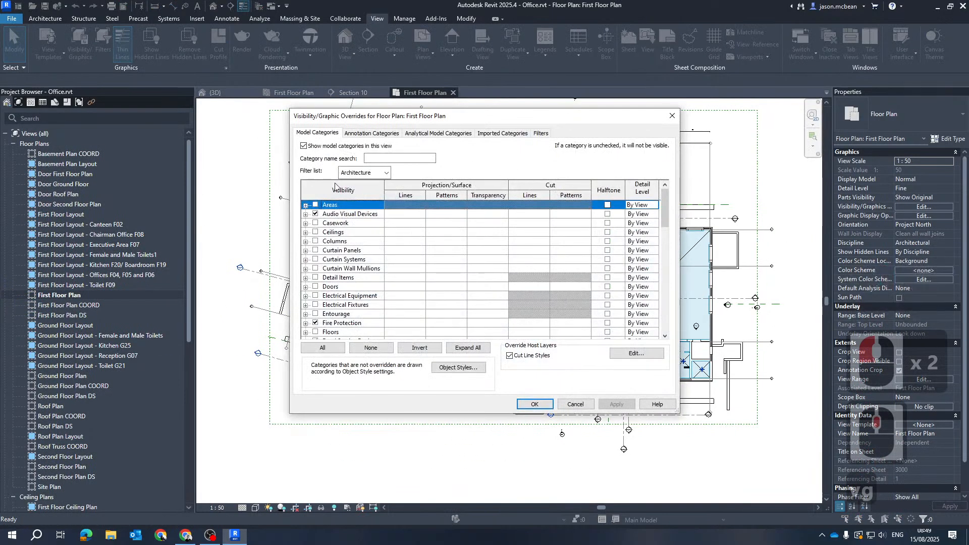
{"action": "left_click", "coordinate": [322, 347]}
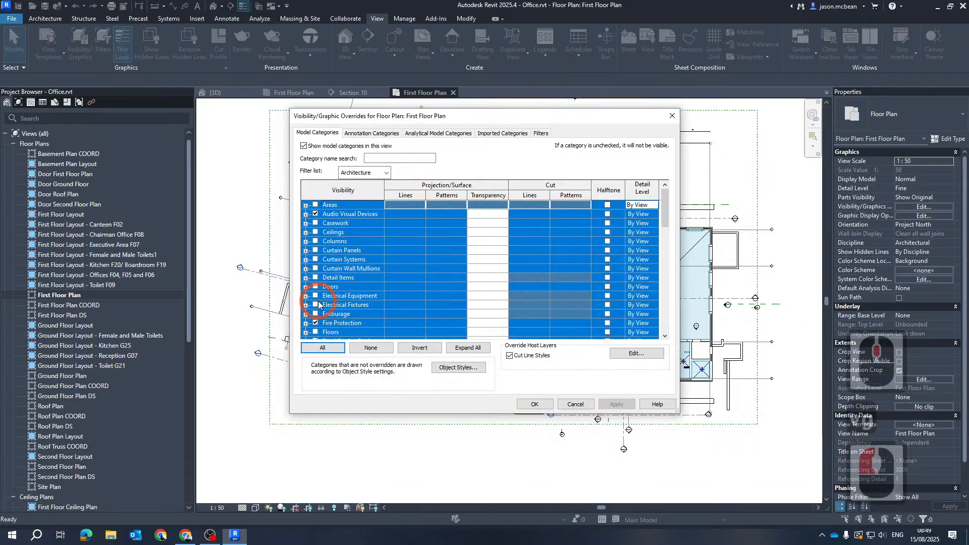
{"action": "left_click", "coordinate": [611, 404]}
{"action": "left_click", "coordinate": [528, 407]}
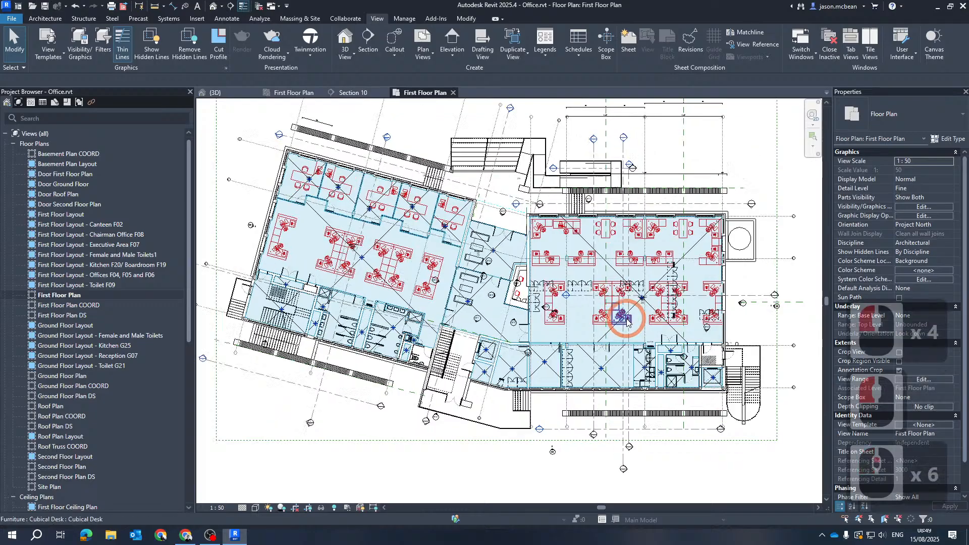
Step: Examine the furniture, room fills and walls across both blocks of the first floor plan
{"action": "scroll", "coordinate": [628, 322], "scroll_direction": "up", "scroll_amount": 4}
{"action": "key", "text": "Escape"}
{"action": "key", "text": "Escape"}
{"action": "scroll", "coordinate": [604, 182], "scroll_direction": "down", "scroll_amount": 4}
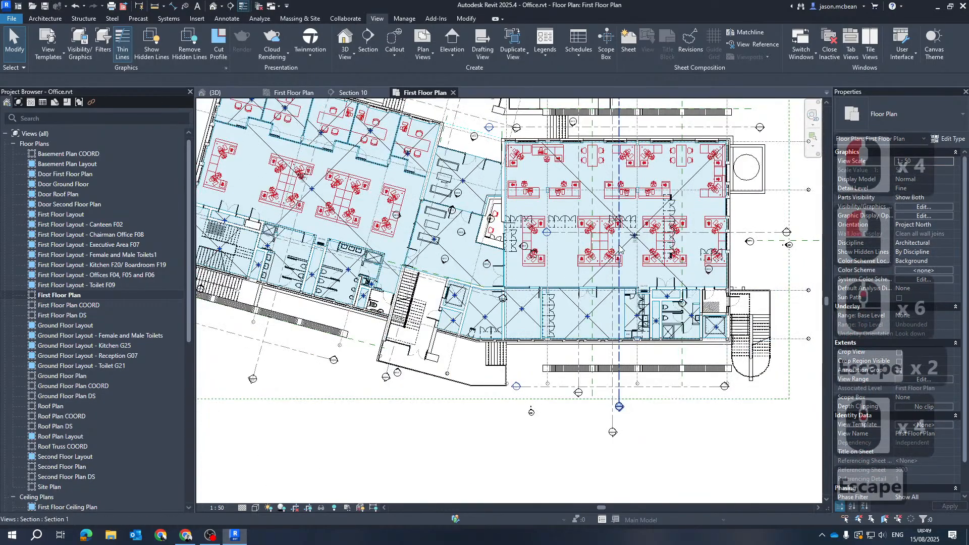
{"action": "left_click", "coordinate": [66, 214]}
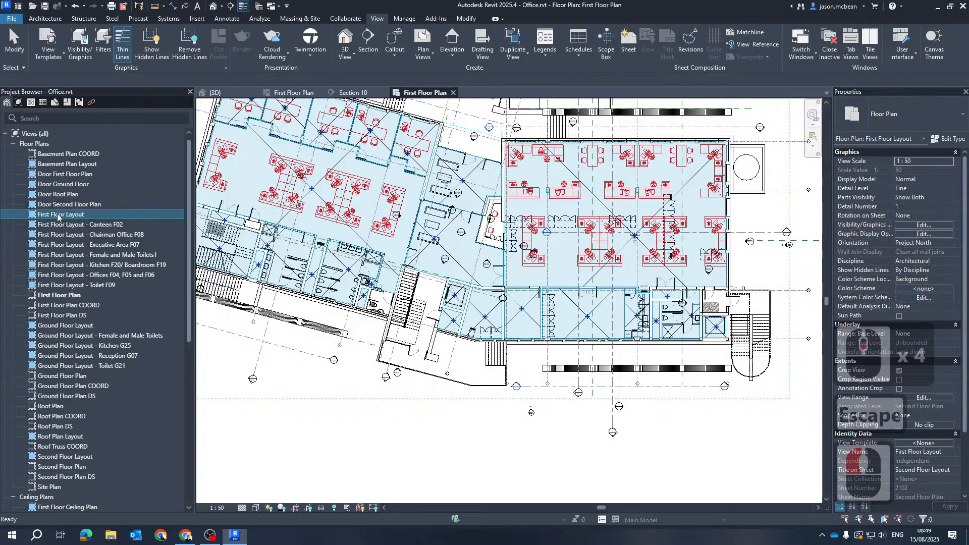
{"action": "key", "text": "Escape"}
{"action": "scroll", "coordinate": [515, 394], "scroll_direction": "down", "scroll_amount": 4}
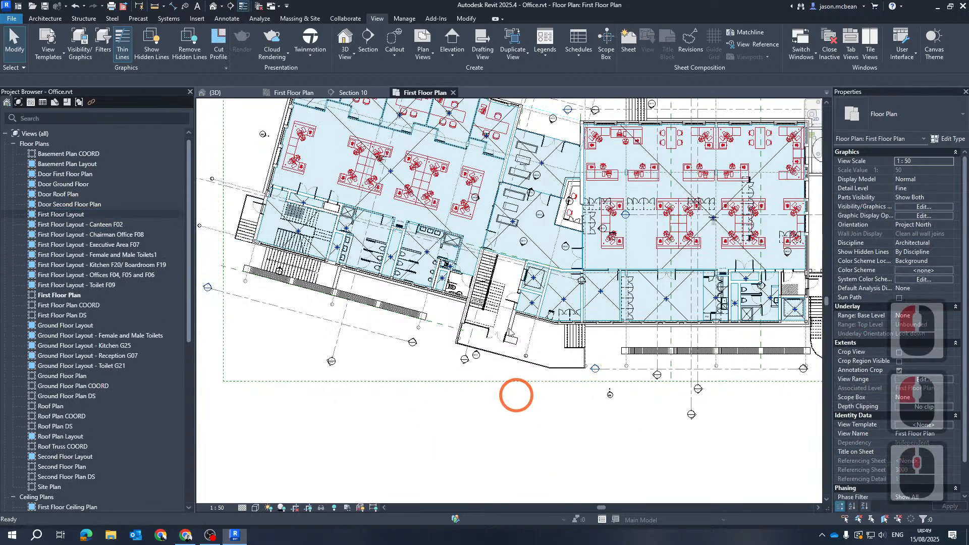
{"action": "scroll", "coordinate": [453, 183], "scroll_direction": "up", "scroll_amount": 5}
{"action": "key", "text": "Escape"}
{"action": "key", "text": "Escape"}
{"action": "scroll", "coordinate": [477, 306], "scroll_direction": "down", "scroll_amount": 6}
{"action": "key", "text": "Escape"}
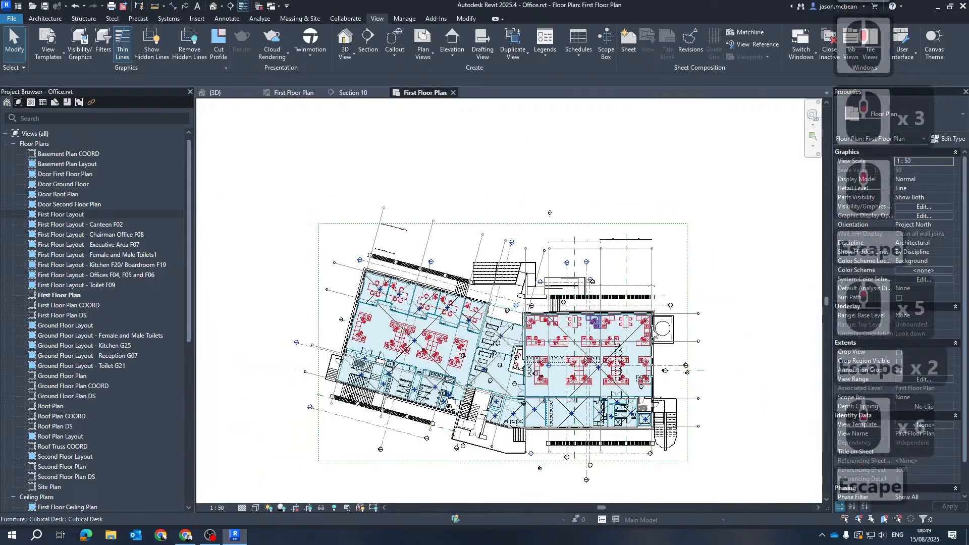
{"action": "middle_click_drag", "start_coordinate": [671, 359], "coordinate": [567, 326]}
{"action": "key", "text": "Escape"}
{"action": "scroll", "coordinate": [556, 324], "scroll_direction": "up", "scroll_amount": 6}
{"action": "middle_click_drag", "start_coordinate": [540, 364], "coordinate": [559, 266]}
{"action": "key", "text": "Escape"}
Step: Hide the Rooms model category in the First Floor Plan floor plan and apply the change
{"action": "key", "text": "v"}
{"action": "key", "text": "g"}
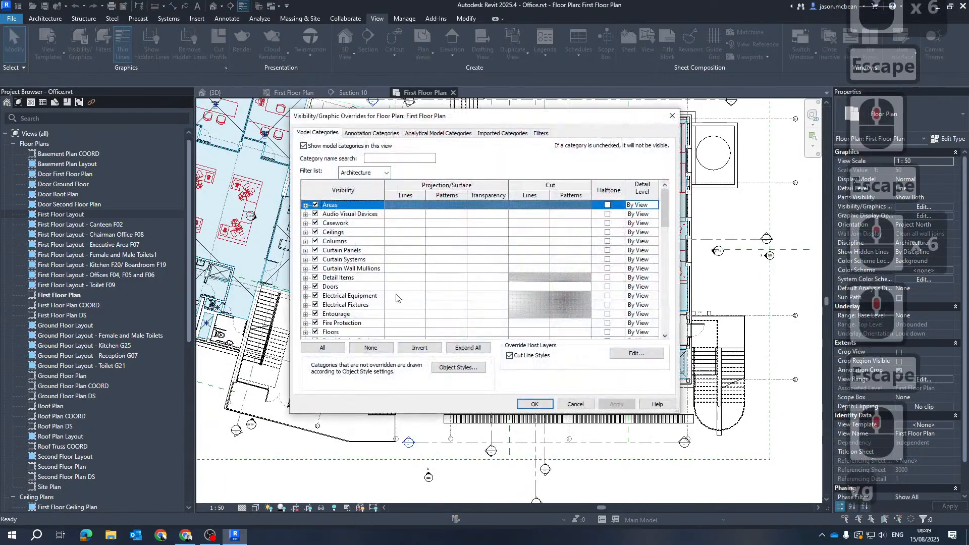
{"action": "scroll", "coordinate": [366, 305], "scroll_direction": "down", "scroll_amount": 7}
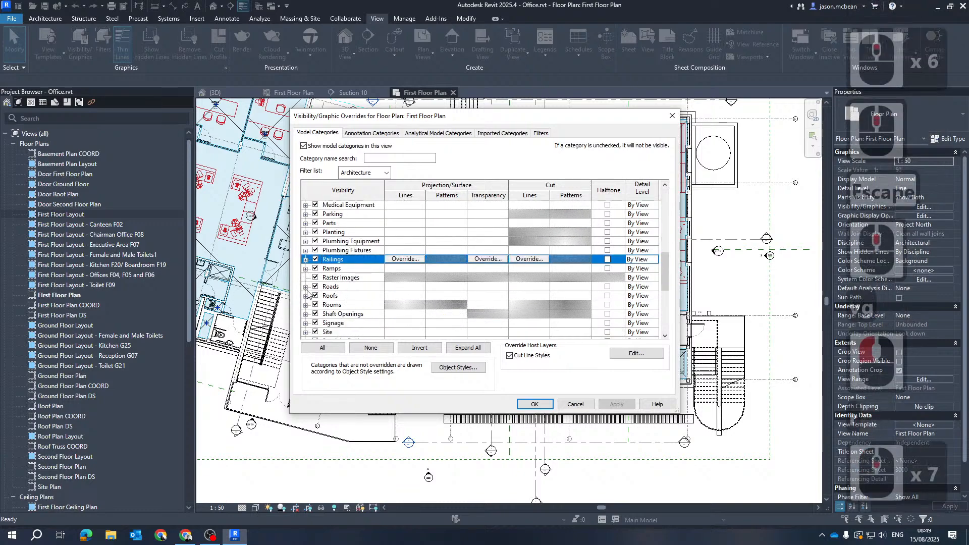
{"action": "left_click", "coordinate": [316, 304]}
{"action": "left_click", "coordinate": [617, 404]}
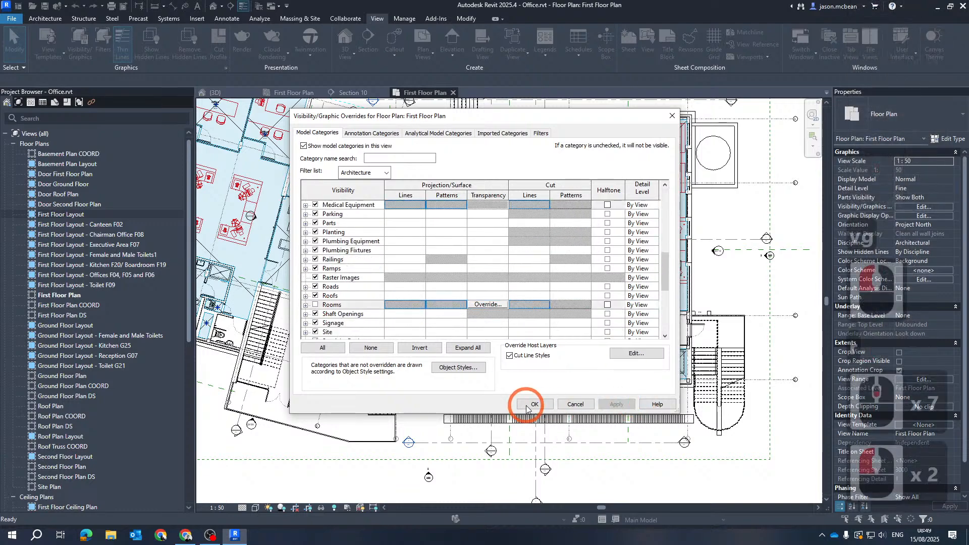
{"action": "left_click", "coordinate": [535, 406]}
Step: Review the floor plan's model category visibility list, including the mechanical categories, and leave it without changes
{"action": "key", "text": "Escape"}
{"action": "middle_click_drag", "start_coordinate": [518, 284], "coordinate": [560, 336]}
{"action": "scroll", "coordinate": [568, 326], "scroll_direction": "down", "scroll_amount": 1}
{"action": "key", "text": "v"}
{"action": "key", "text": "g"}
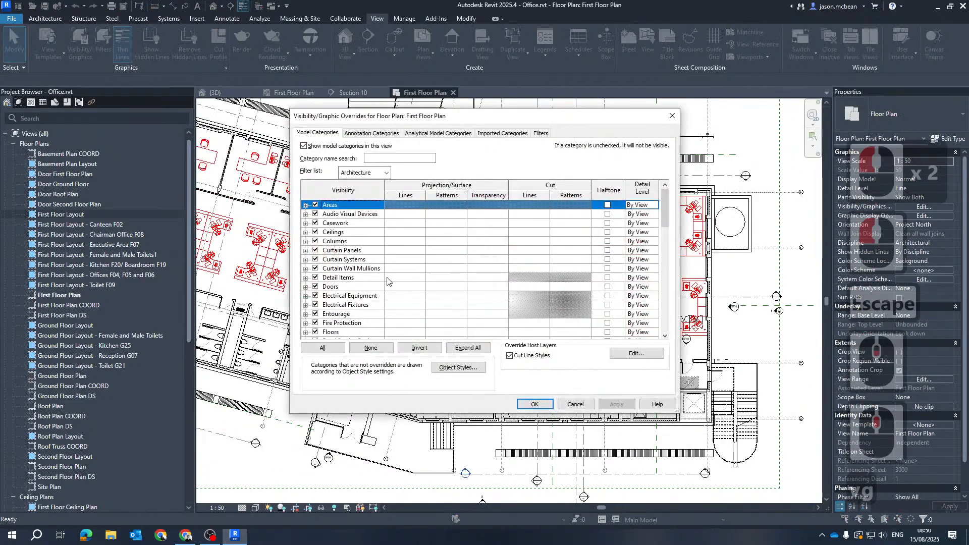
{"action": "scroll", "coordinate": [388, 281], "scroll_direction": "down", "scroll_amount": 20}
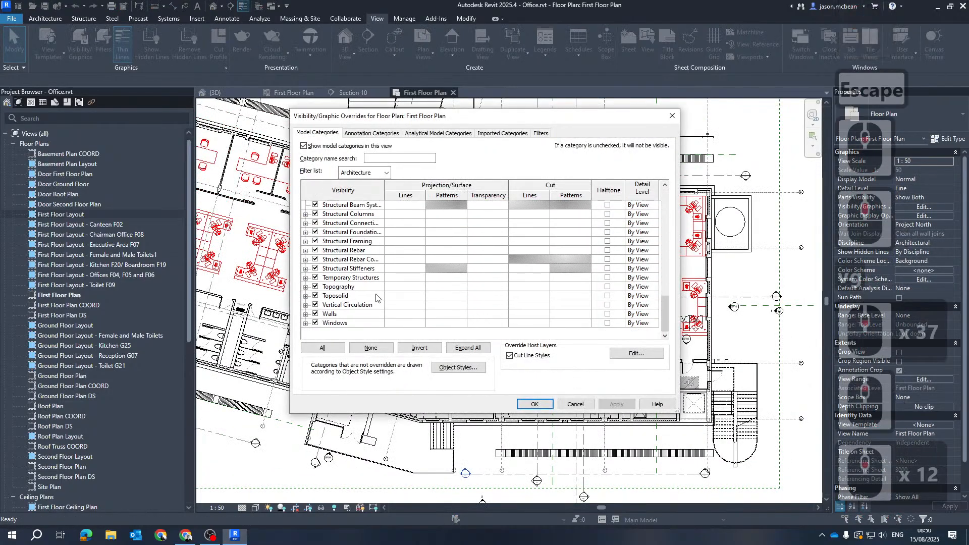
{"action": "scroll", "coordinate": [376, 298], "scroll_direction": "up", "scroll_amount": 20}
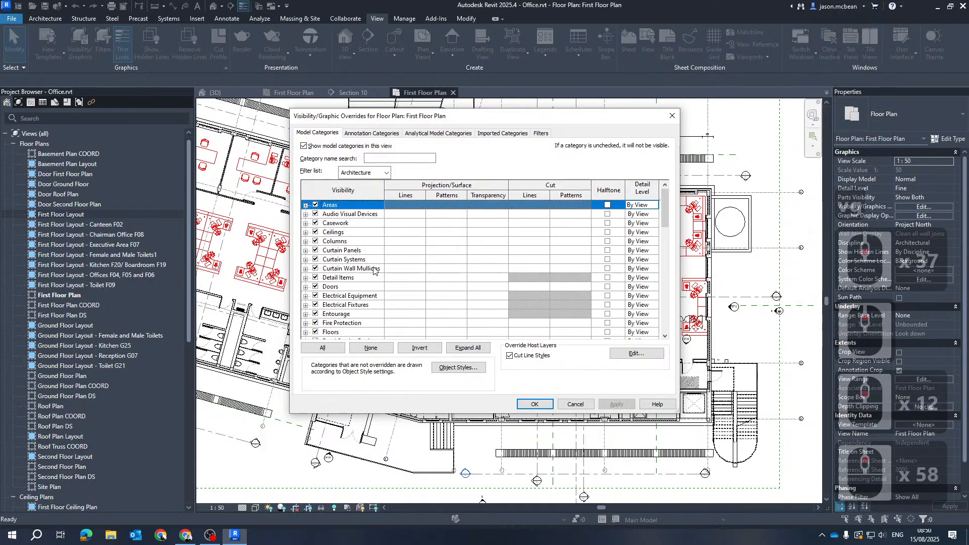
{"action": "scroll", "coordinate": [376, 278], "scroll_direction": "down", "scroll_amount": 17}
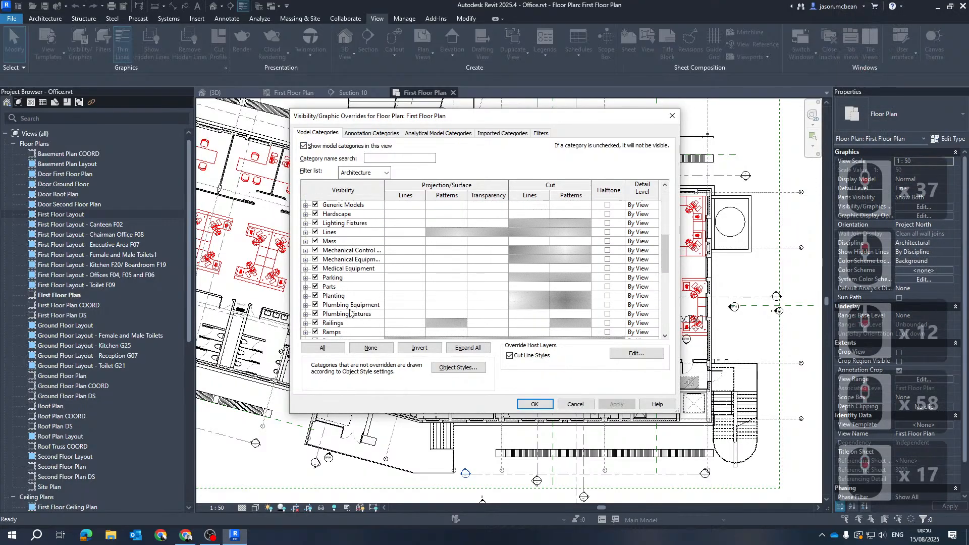
{"action": "left_click_drag", "start_coordinate": [353, 278], "coordinate": [353, 251]}
{"action": "left_click", "coordinate": [353, 250]}
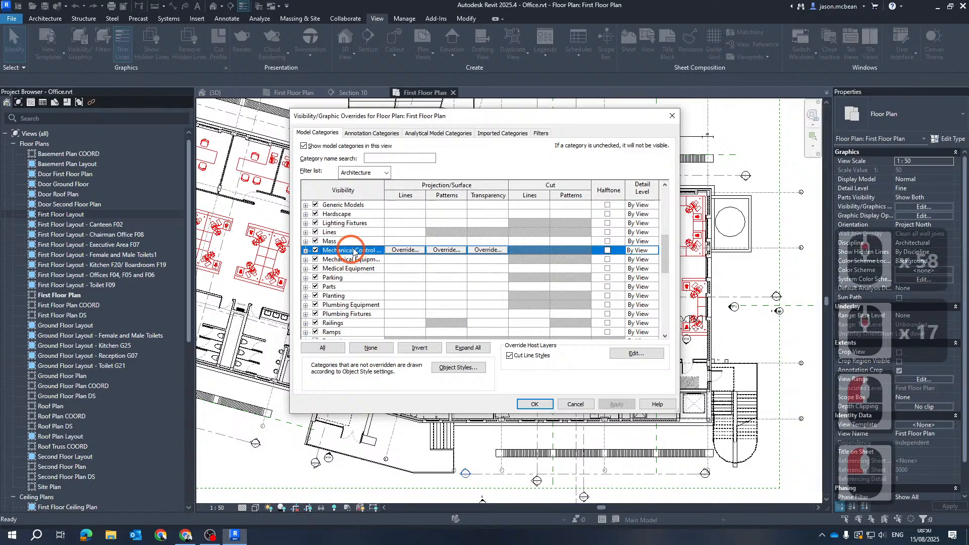
{"action": "scroll", "coordinate": [377, 288], "scroll_direction": "up", "scroll_amount": 7}
{"action": "key", "text": "Escape"}
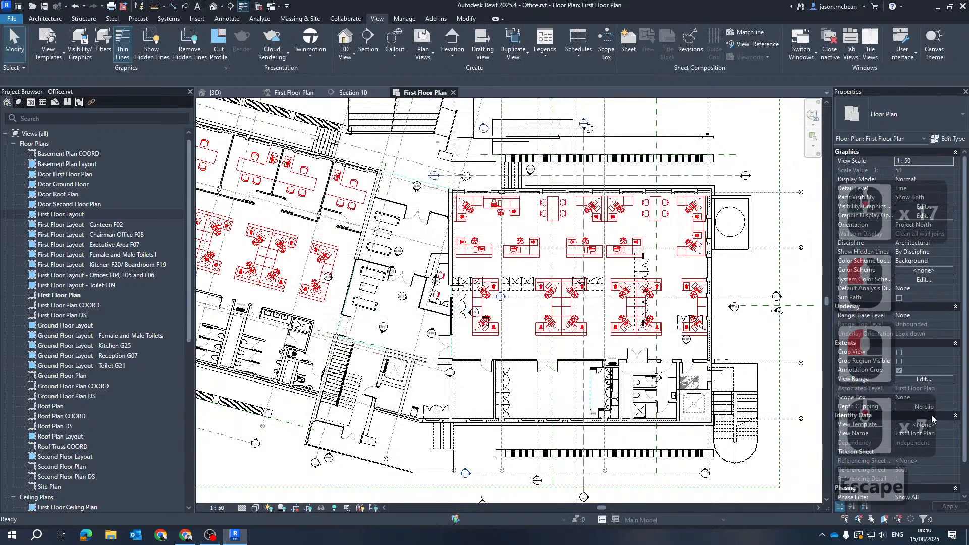
{"action": "key", "text": "Escape"}
Step: Compare the first floor reflected ceiling plan with the First Floor Plan floor plan by switching between them
{"action": "scroll", "coordinate": [513, 283], "scroll_direction": "down", "scroll_amount": 4}
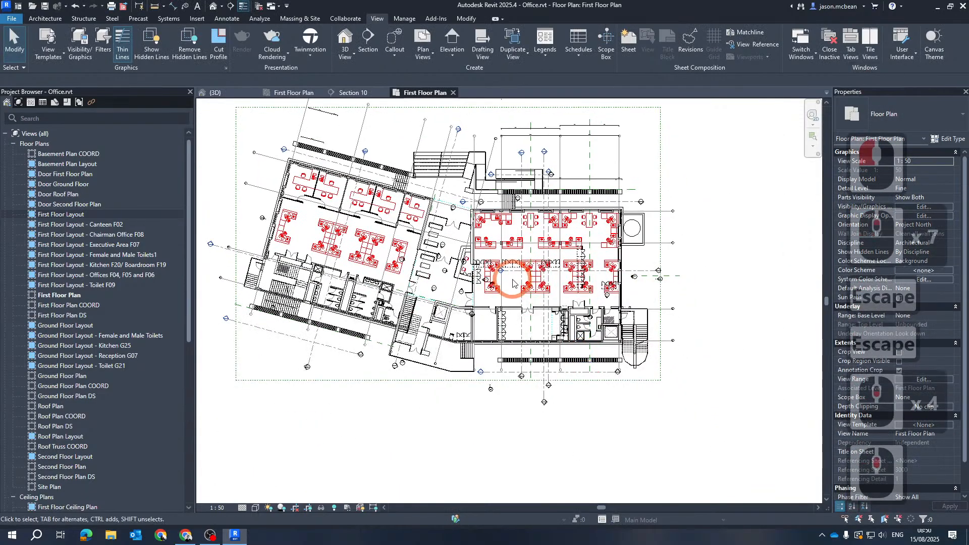
{"action": "left_click", "coordinate": [290, 92]}
{"action": "middle_click_drag", "start_coordinate": [526, 360], "coordinate": [694, 356]}
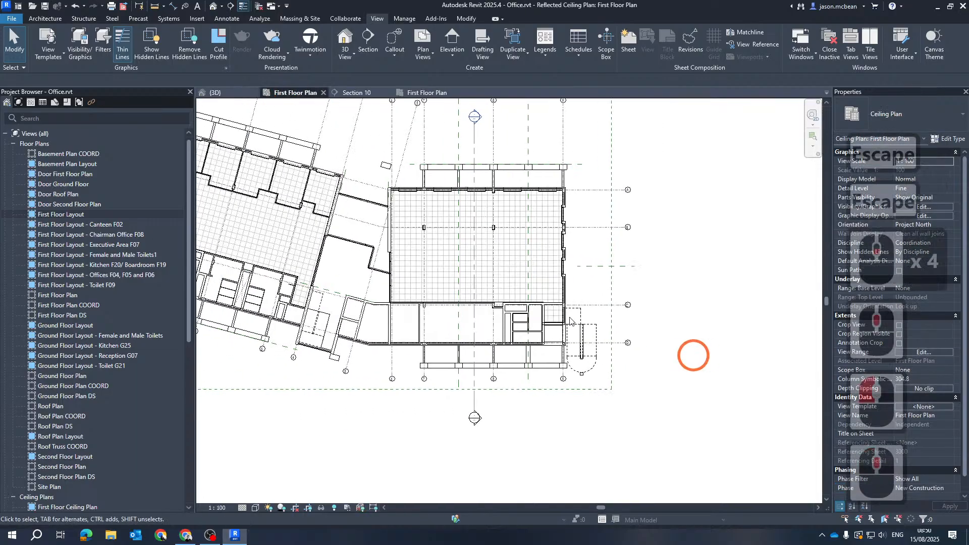
{"action": "left_click", "coordinate": [438, 93]}
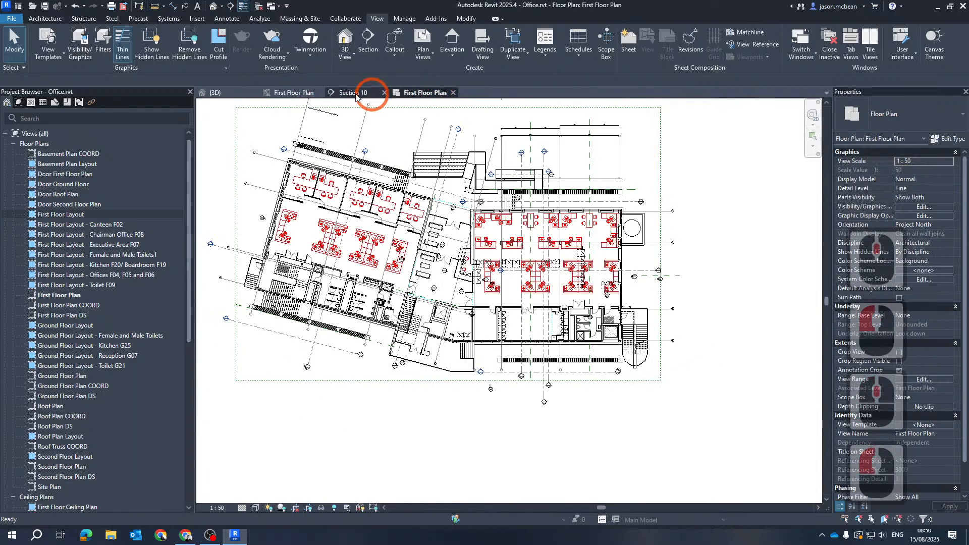
Step: Set the visual style of the First Floor Plan floor plan to Consistent Colors
{"action": "left_click_drag", "start_coordinate": [358, 87], "coordinate": [463, 93]}
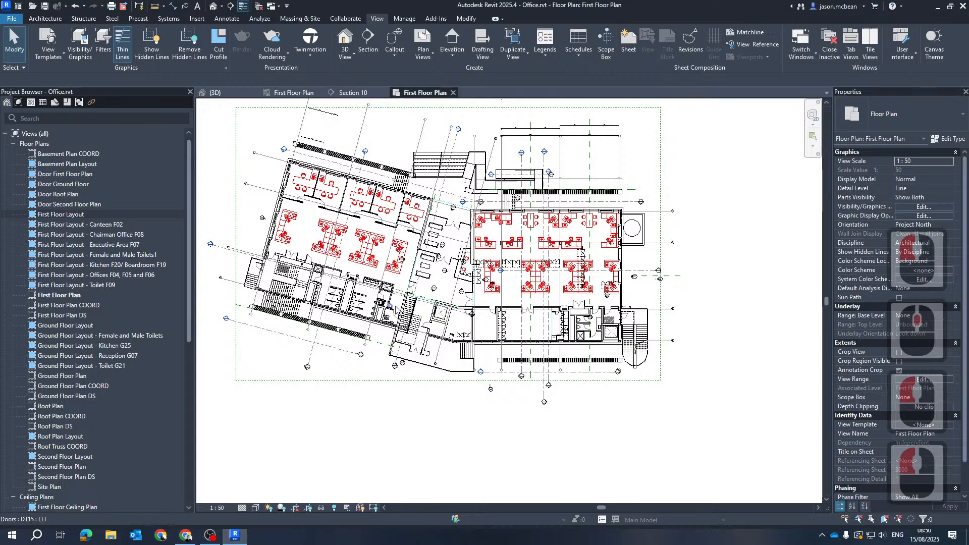
{"action": "scroll", "coordinate": [443, 291], "scroll_direction": "up", "scroll_amount": 5}
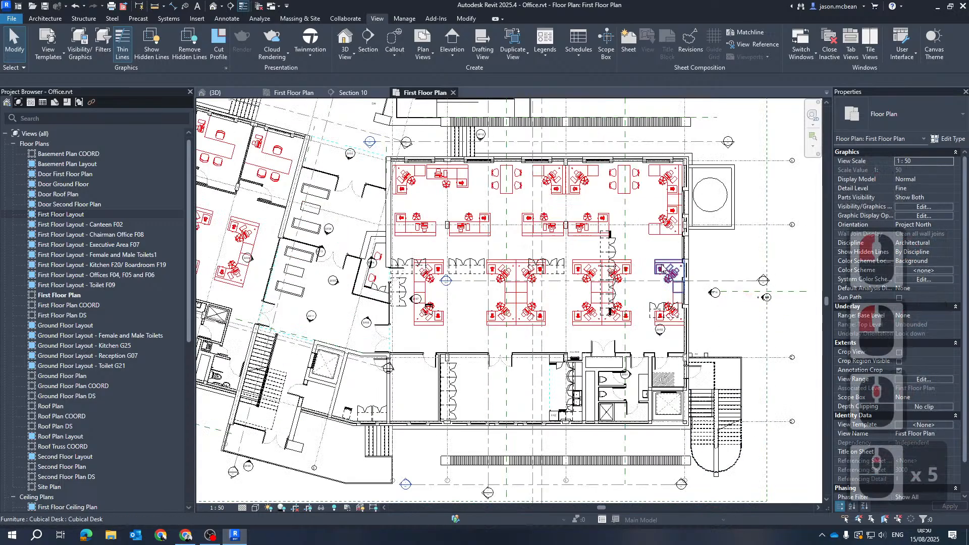
{"action": "middle_click_drag", "start_coordinate": [606, 288], "coordinate": [566, 330]}
{"action": "scroll", "coordinate": [576, 388], "scroll_direction": "up", "scroll_amount": 7}
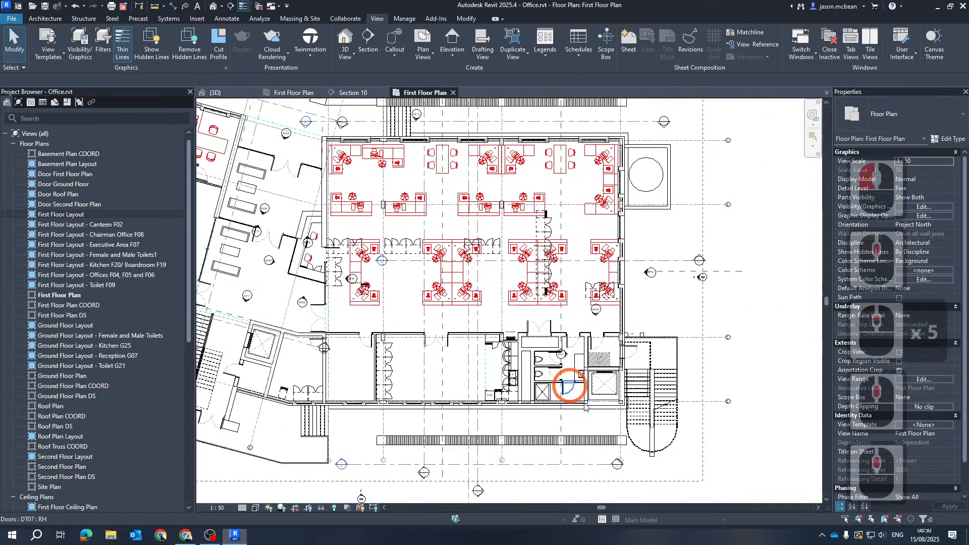
{"action": "scroll", "coordinate": [563, 416], "scroll_direction": "down", "scroll_amount": 4}
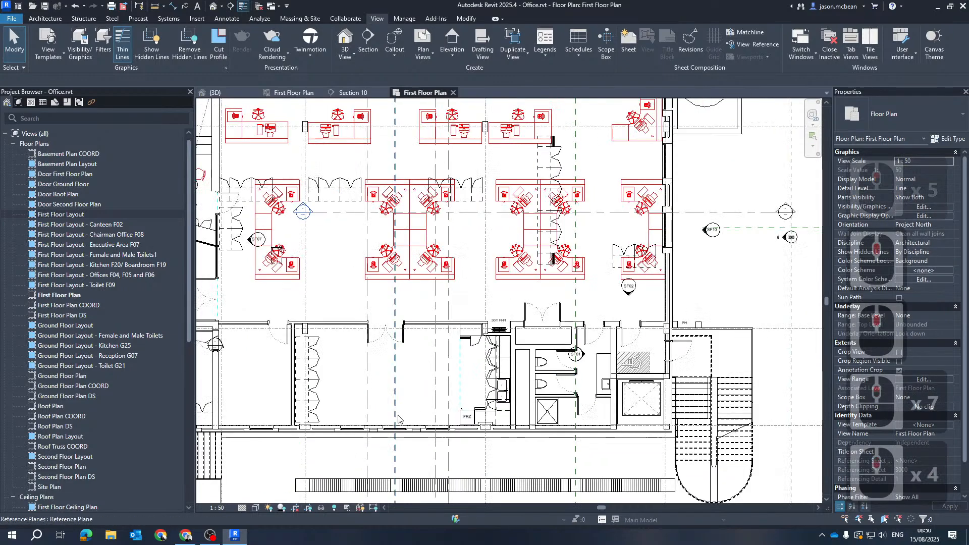
{"action": "left_click", "coordinate": [255, 508]}
{"action": "left_click", "coordinate": [271, 458]}
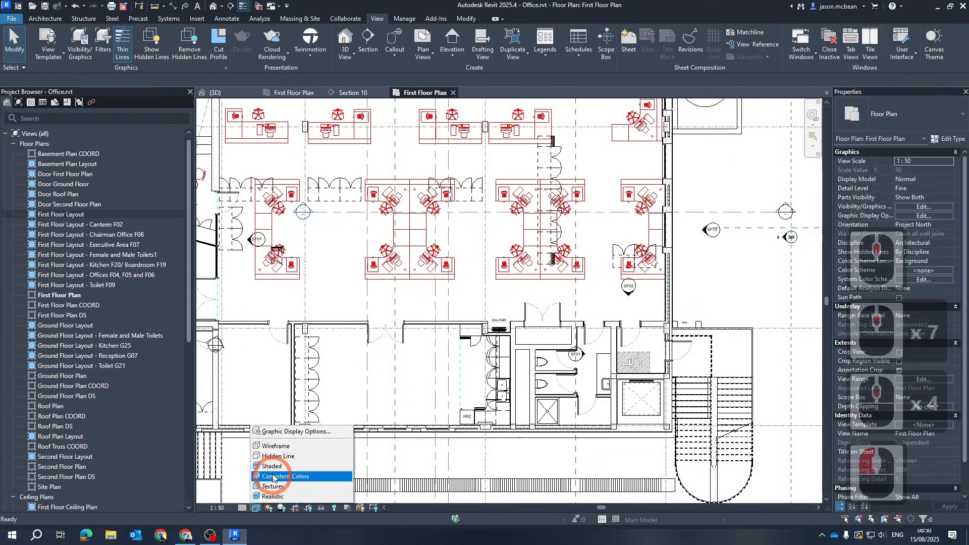
Step: Examine the wall fills around the toilets, kitchen and open-plan office, including the 110mm brick wall dividing the office from the kitchen
{"action": "scroll", "coordinate": [564, 394], "scroll_direction": "up", "scroll_amount": 7}
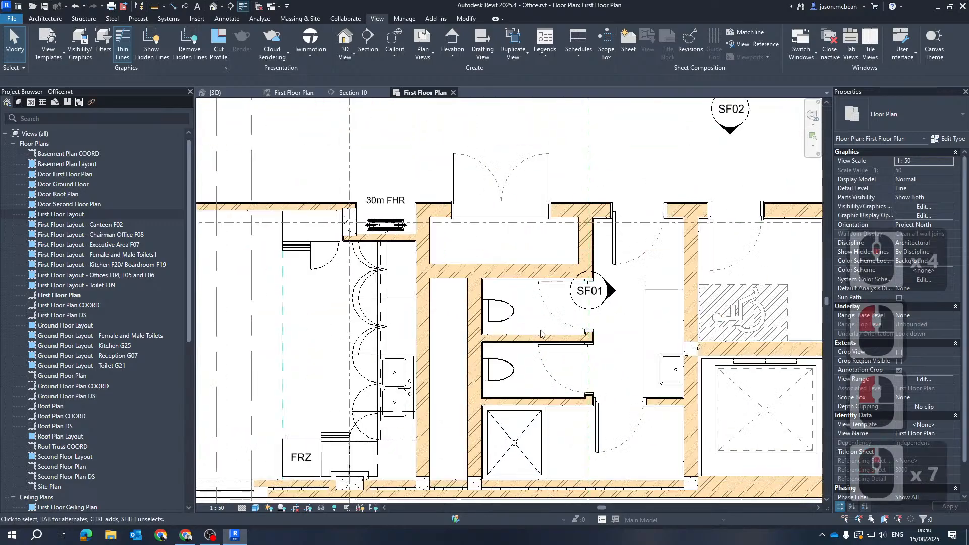
{"action": "scroll", "coordinate": [626, 286], "scroll_direction": "down", "scroll_amount": 6}
{"action": "middle_click_drag", "start_coordinate": [690, 265], "coordinate": [623, 379]}
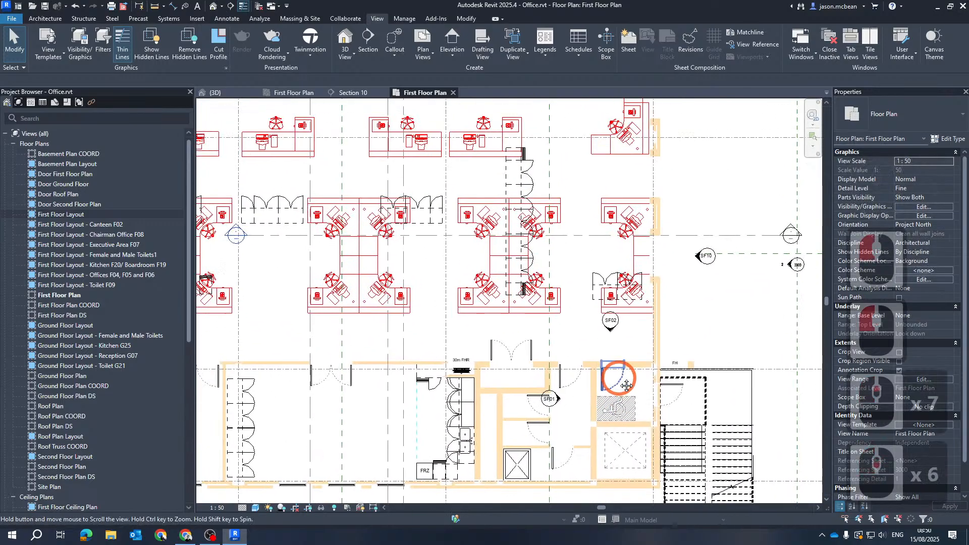
{"action": "scroll", "coordinate": [626, 222], "scroll_direction": "down", "scroll_amount": 1}
{"action": "middle_click_drag", "start_coordinate": [606, 212], "coordinate": [646, 293]}
{"action": "scroll", "coordinate": [649, 303], "scroll_direction": "down", "scroll_amount": 4}
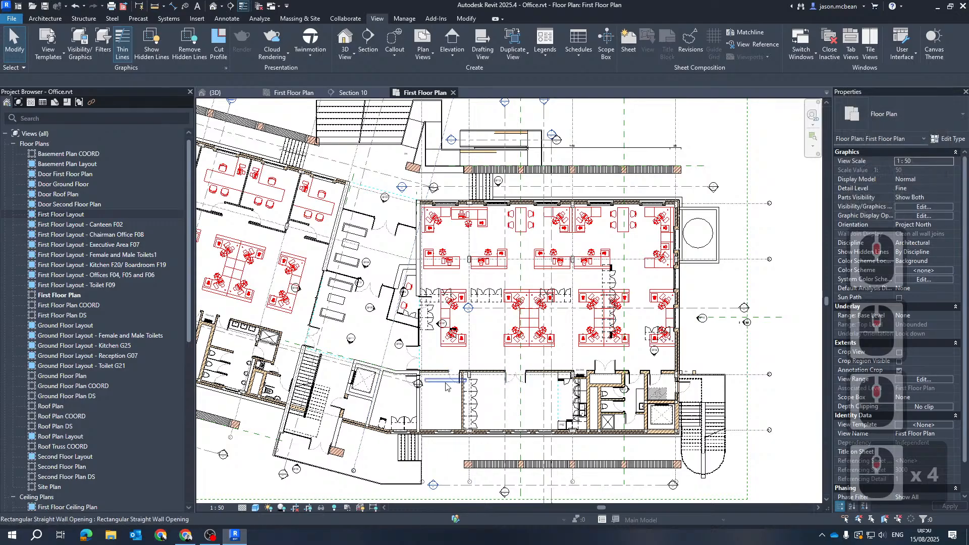
{"action": "scroll", "coordinate": [493, 298], "scroll_direction": "up", "scroll_amount": 5}
{"action": "scroll", "coordinate": [486, 258], "scroll_direction": "down", "scroll_amount": 4}
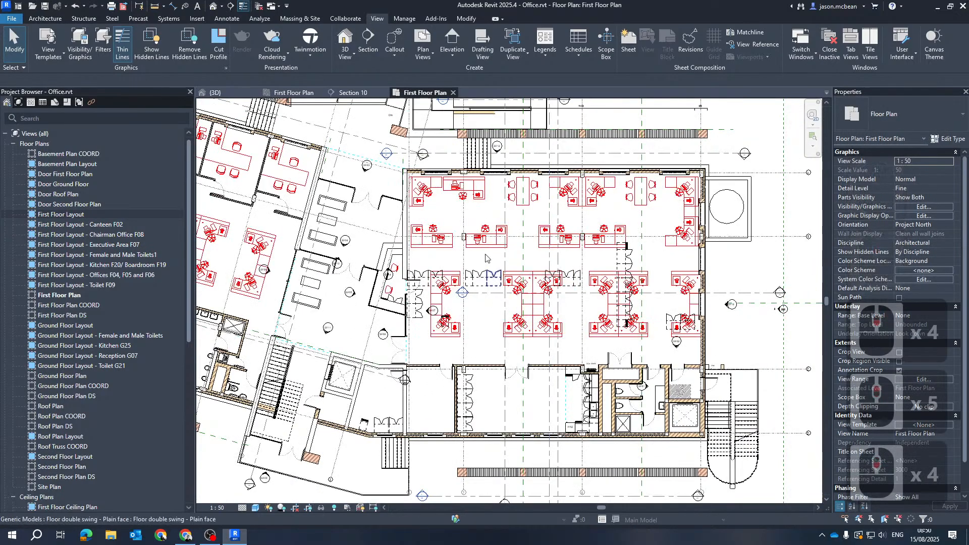
{"action": "scroll", "coordinate": [572, 252], "scroll_direction": "up", "scroll_amount": 3}
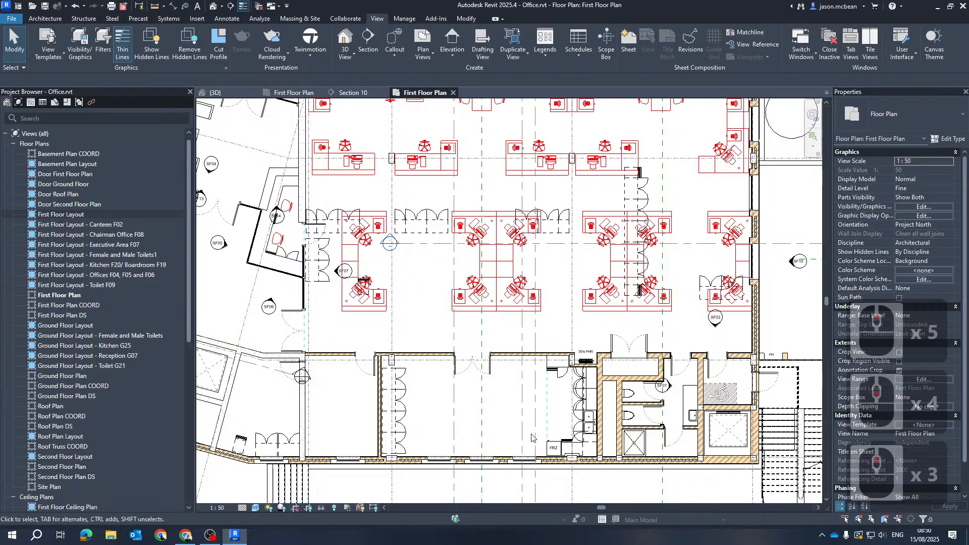
{"action": "left_click", "coordinate": [539, 354]}
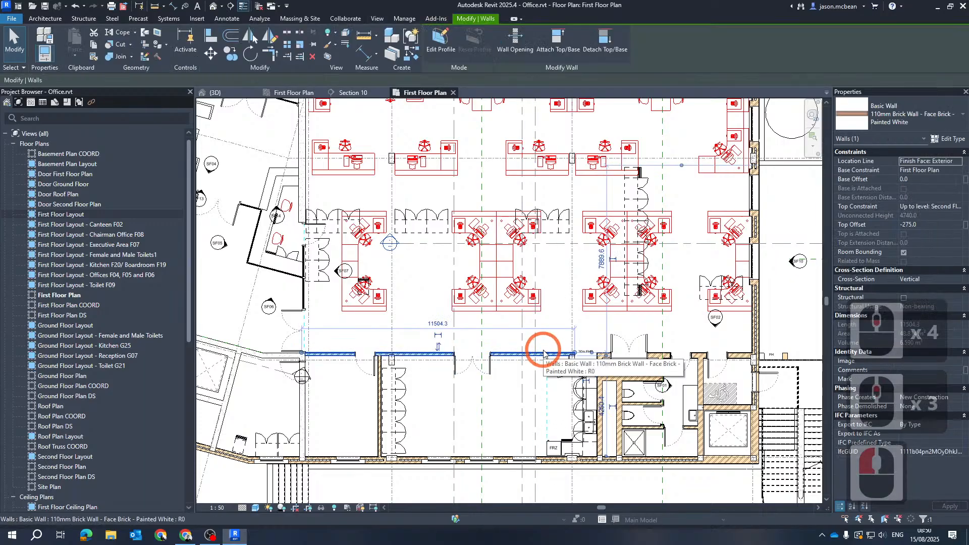
{"action": "scroll", "coordinate": [499, 306], "scroll_direction": "down", "scroll_amount": 5}
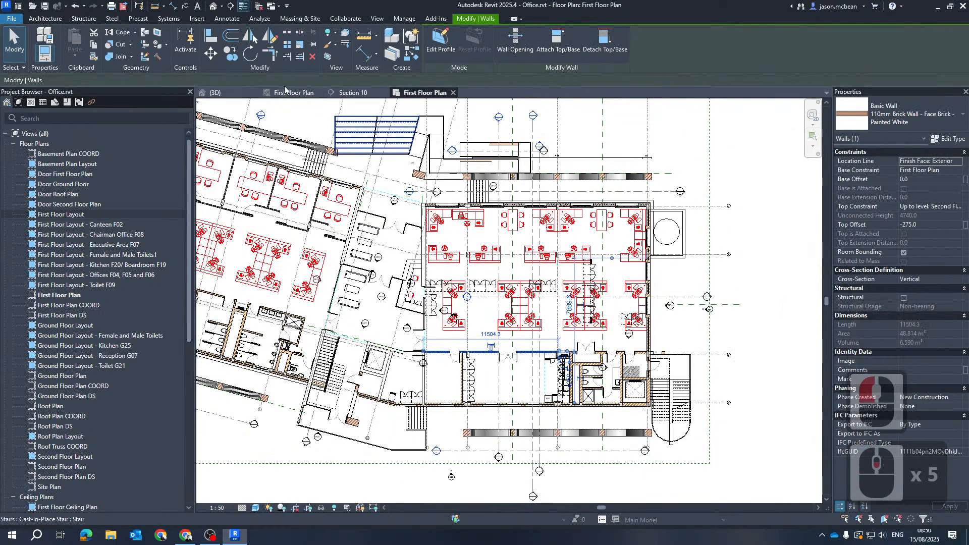
Step: Delete the grid ceiling over the large open-plan office in the first floor reflected ceiling plan
{"action": "left_click", "coordinate": [286, 92]}
{"action": "key", "text": "Escape"}
{"action": "key", "text": "Escape"}
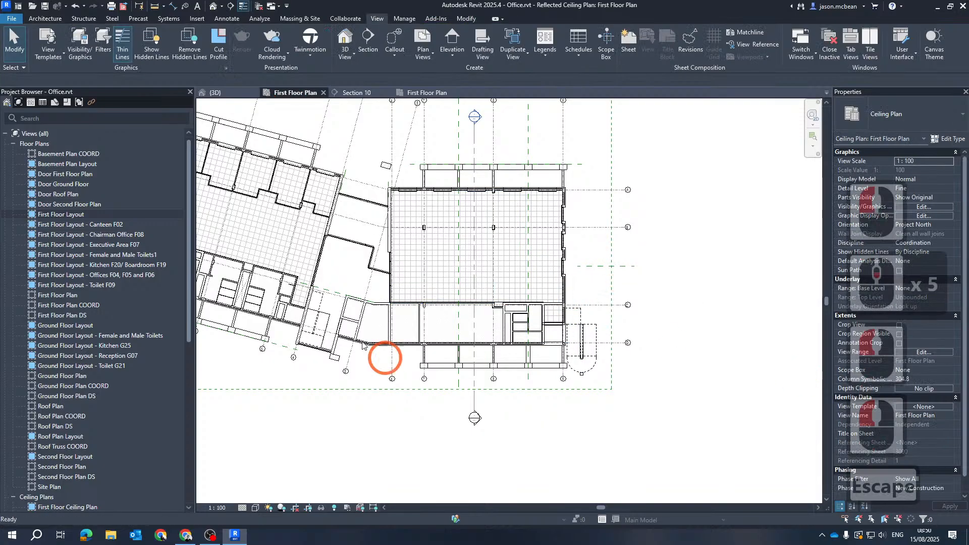
{"action": "scroll", "coordinate": [403, 291], "scroll_direction": "up", "scroll_amount": 15}
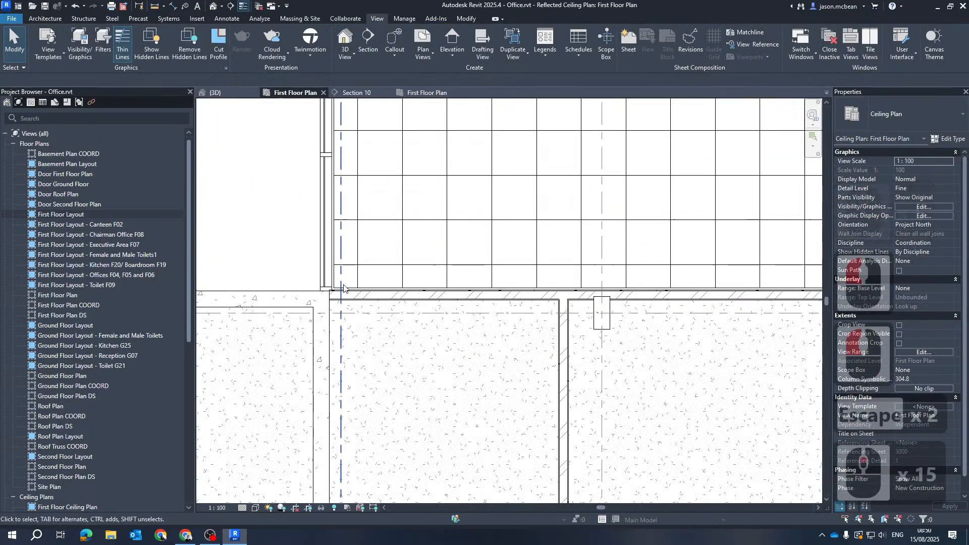
{"action": "key", "text": "Delete"}
{"action": "scroll", "coordinate": [628, 396], "scroll_direction": "down", "scroll_amount": 7}
{"action": "scroll", "coordinate": [606, 309], "scroll_direction": "down", "scroll_amount": 7}
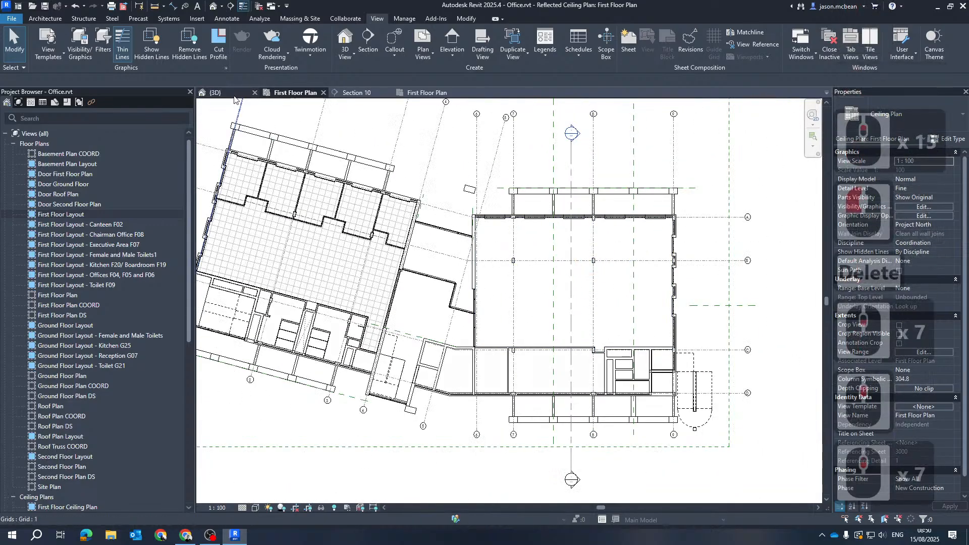
Step: Preview the open-plan office's room boundary in the First Floor Plan floor plan using room placement, without placing a room
{"action": "left_click", "coordinate": [427, 92]}
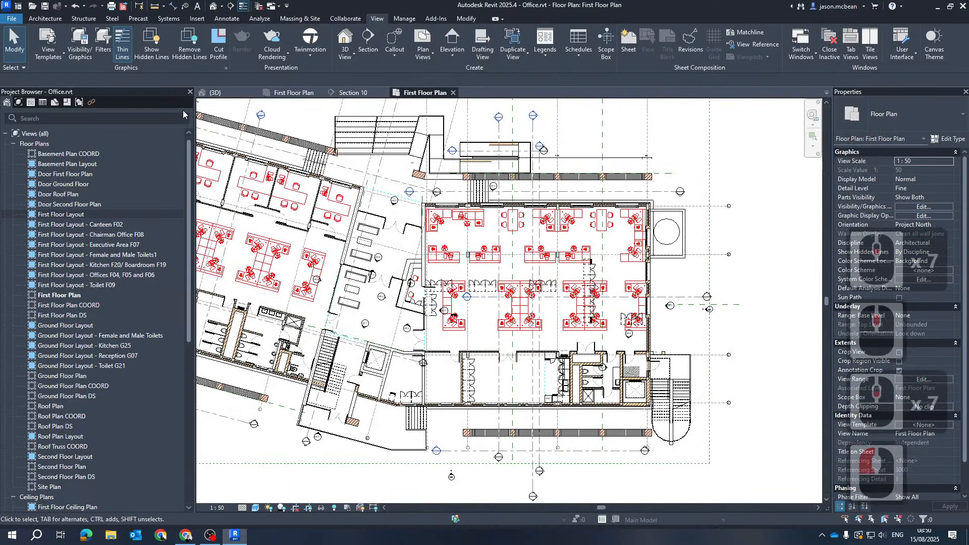
{"action": "left_click", "coordinate": [48, 20]}
{"action": "left_click", "coordinate": [536, 270]}
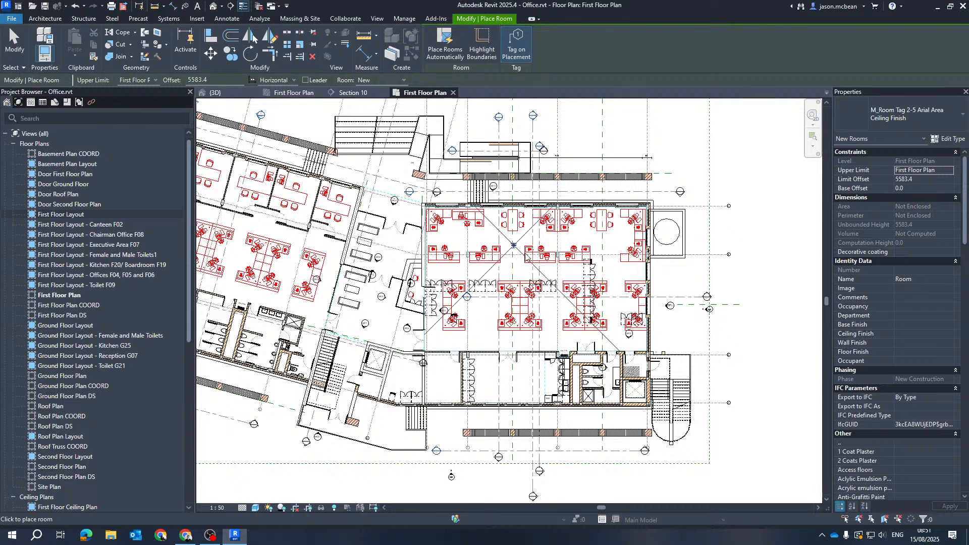
{"action": "scroll", "coordinate": [454, 323], "scroll_direction": "up", "scroll_amount": 7}
{"action": "key", "text": "Escape"}
{"action": "key", "text": "Escape"}
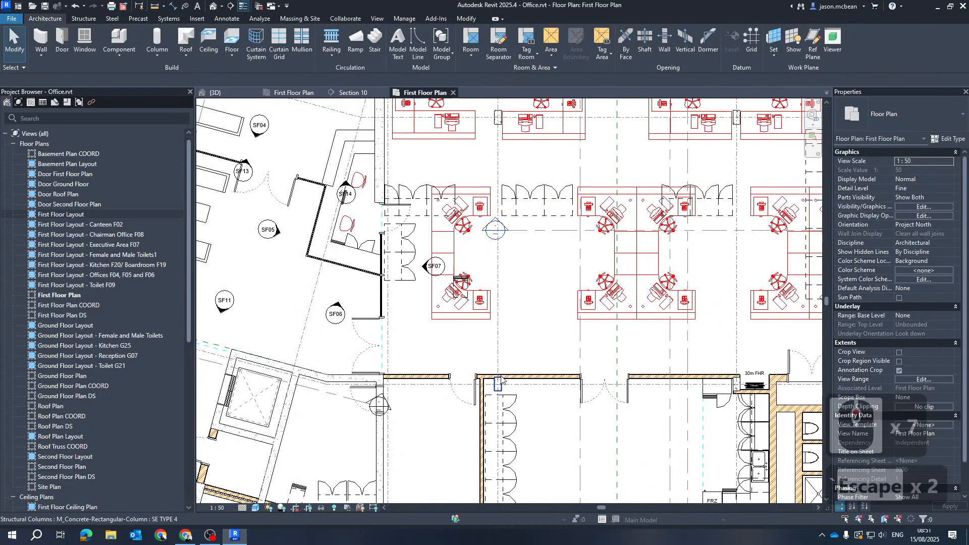
{"action": "left_click", "coordinate": [538, 377]}
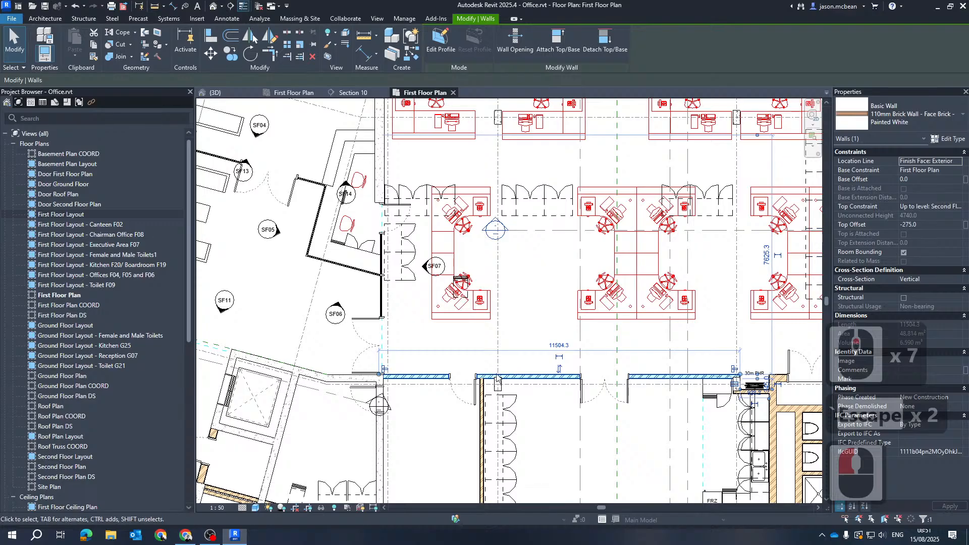
{"action": "key", "text": "Escape"}
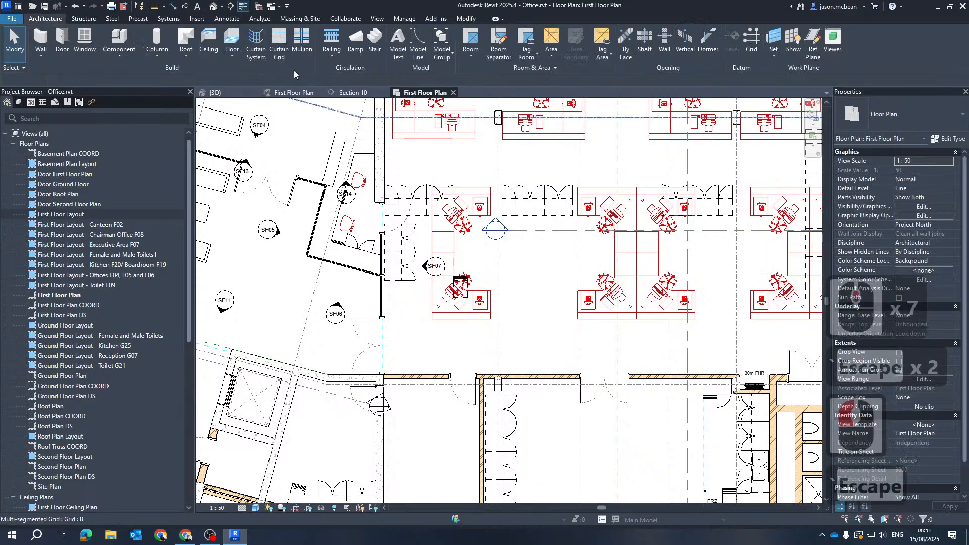
{"action": "left_click", "coordinate": [499, 57]}
{"action": "key", "text": "Escape"}
{"action": "scroll", "coordinate": [537, 191], "scroll_direction": "down", "scroll_amount": 4}
{"action": "key", "text": "Escape"}
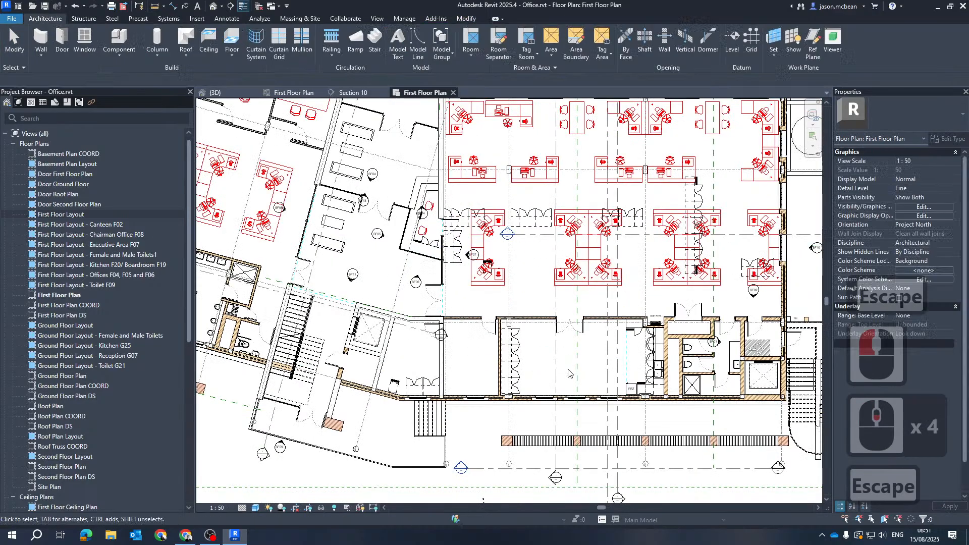
{"action": "key", "text": "Escape"}
Step: Start automatic ceiling placement and check the boundaries it detects around the open-plan office, kitchen, adjoining room and toilets
{"action": "middle_click_drag", "start_coordinate": [569, 395], "coordinate": [339, 422]}
{"action": "middle_click_drag", "start_coordinate": [363, 341], "coordinate": [483, 306]}
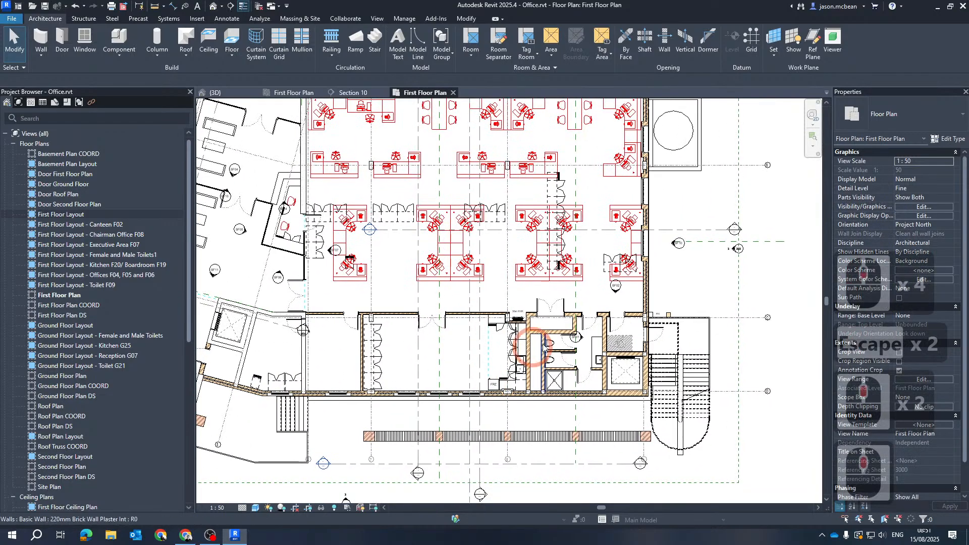
{"action": "middle_click_drag", "start_coordinate": [569, 359], "coordinate": [589, 399]}
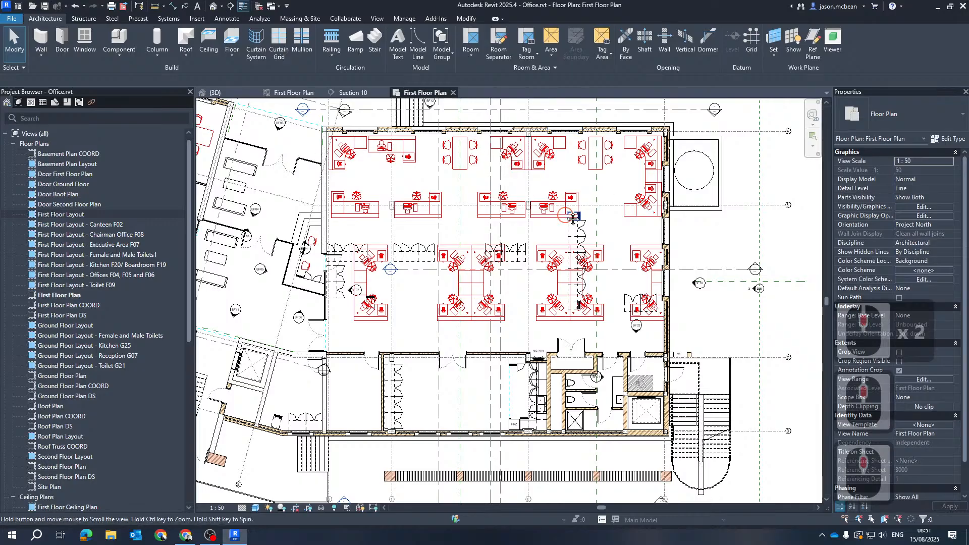
{"action": "middle_click_drag", "start_coordinate": [407, 344], "coordinate": [402, 307]}
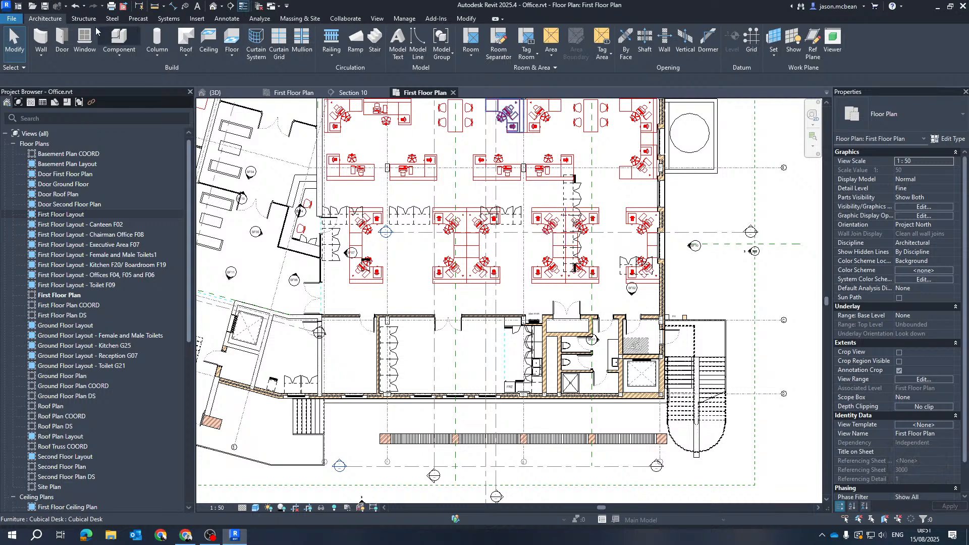
{"action": "left_click", "coordinate": [39, 20]}
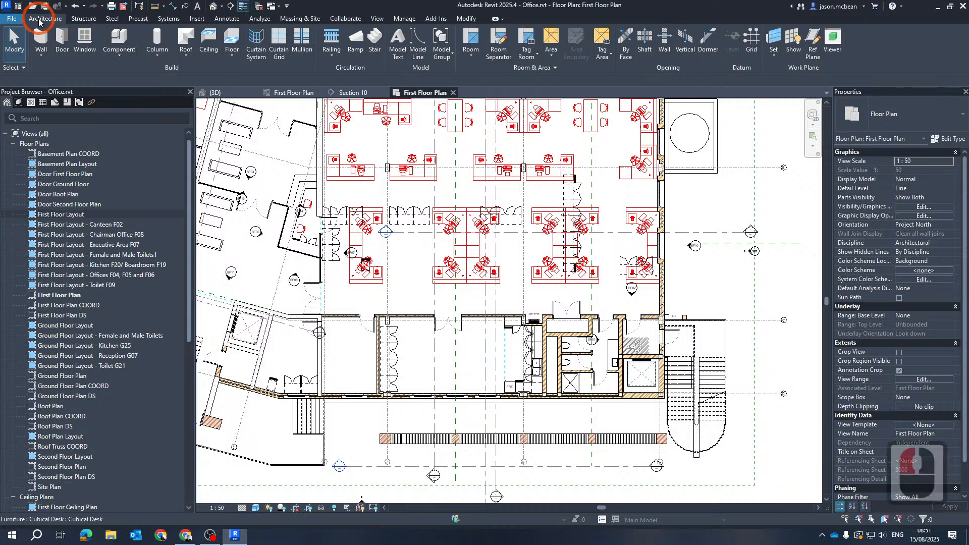
{"action": "left_click", "coordinate": [213, 45]}
{"action": "left_click", "coordinate": [400, 312]}
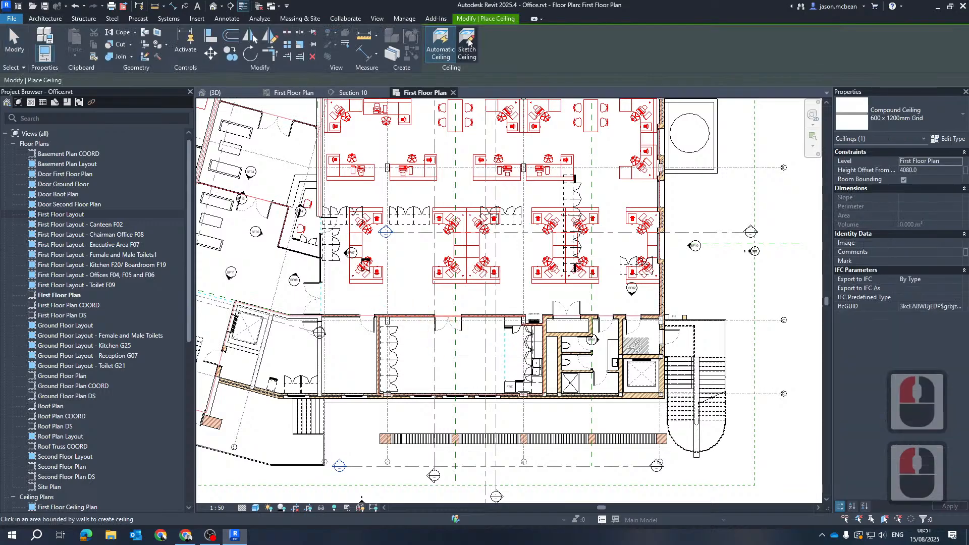
{"action": "left_click", "coordinate": [452, 373]}
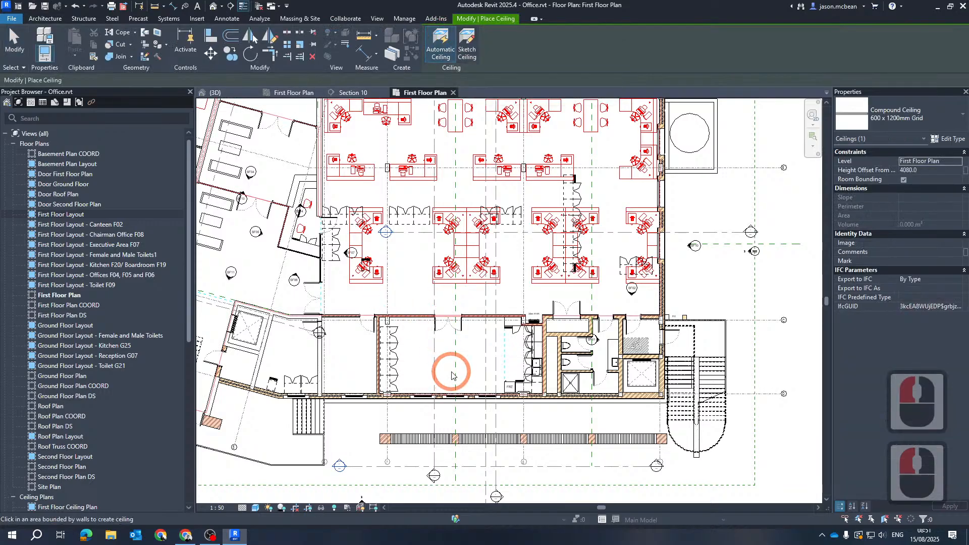
{"action": "scroll", "coordinate": [361, 366], "scroll_direction": "up", "scroll_amount": 6}
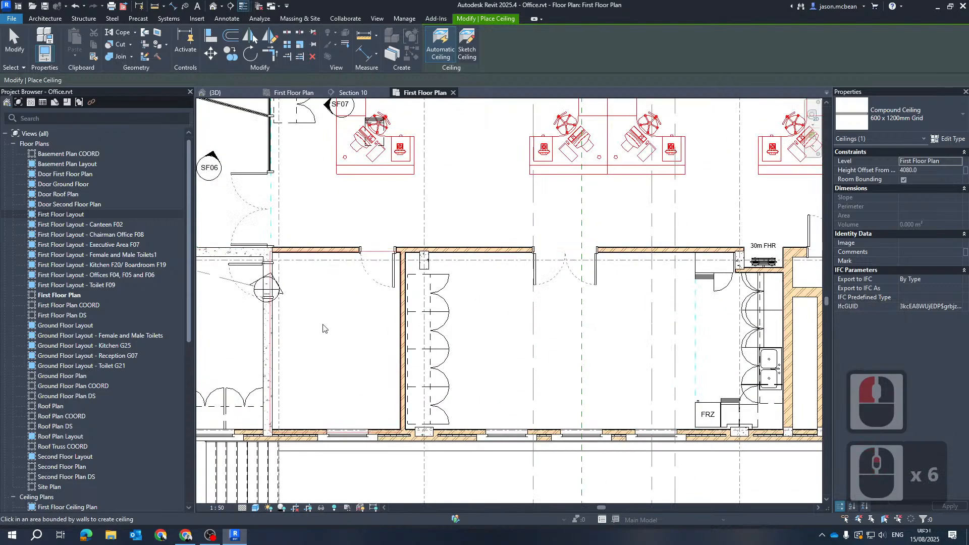
{"action": "scroll", "coordinate": [487, 335], "scroll_direction": "down", "scroll_amount": 6}
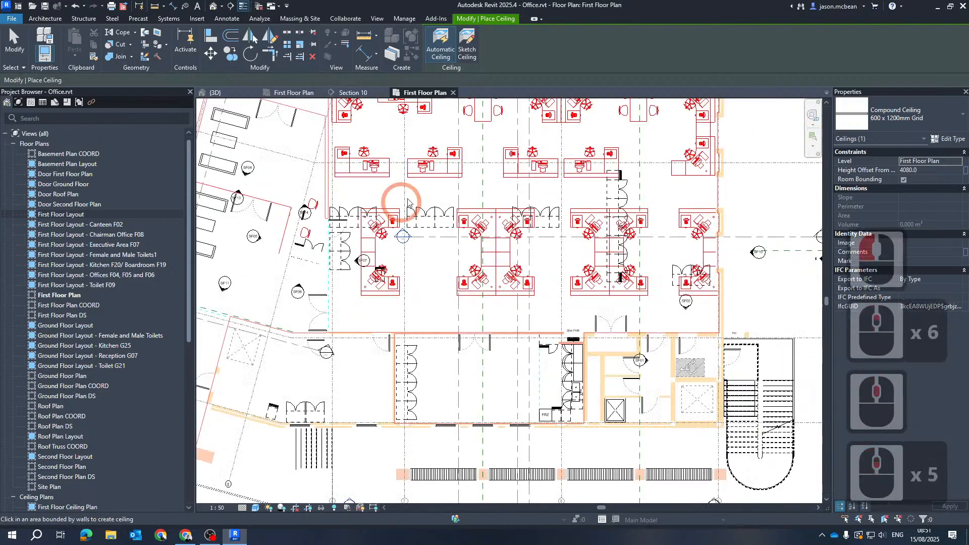
{"action": "scroll", "coordinate": [631, 353], "scroll_direction": "up", "scroll_amount": 6}
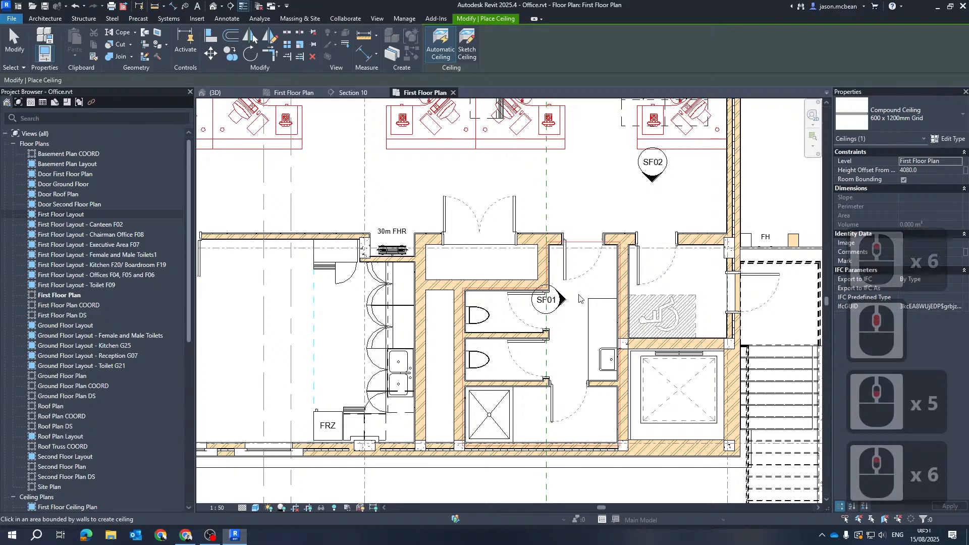
{"action": "scroll", "coordinate": [679, 302], "scroll_direction": "down", "scroll_amount": 5}
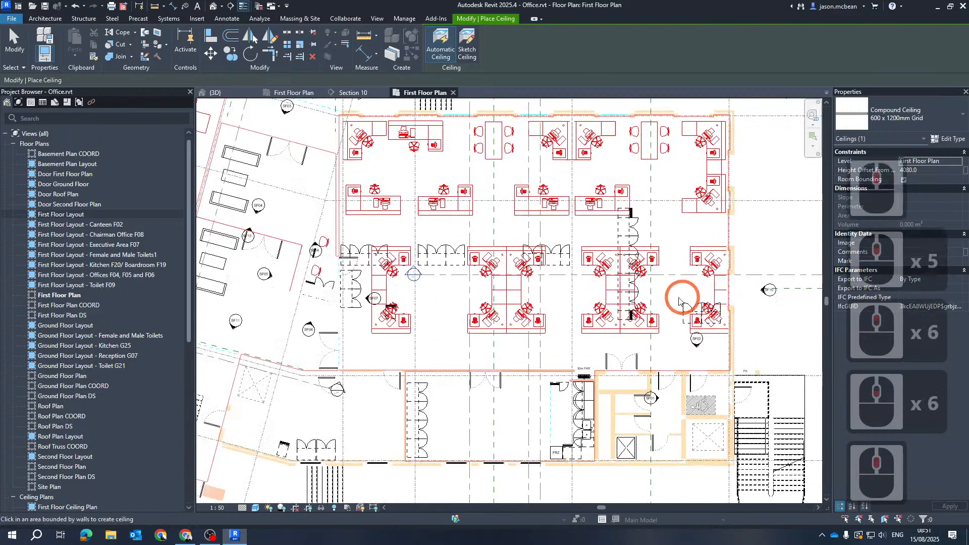
Step: Return to the First Floor Plan reflected ceiling plan and choose the Flush Plastered Ceiling Board type for the ceiling placement
{"action": "left_click", "coordinate": [291, 94]}
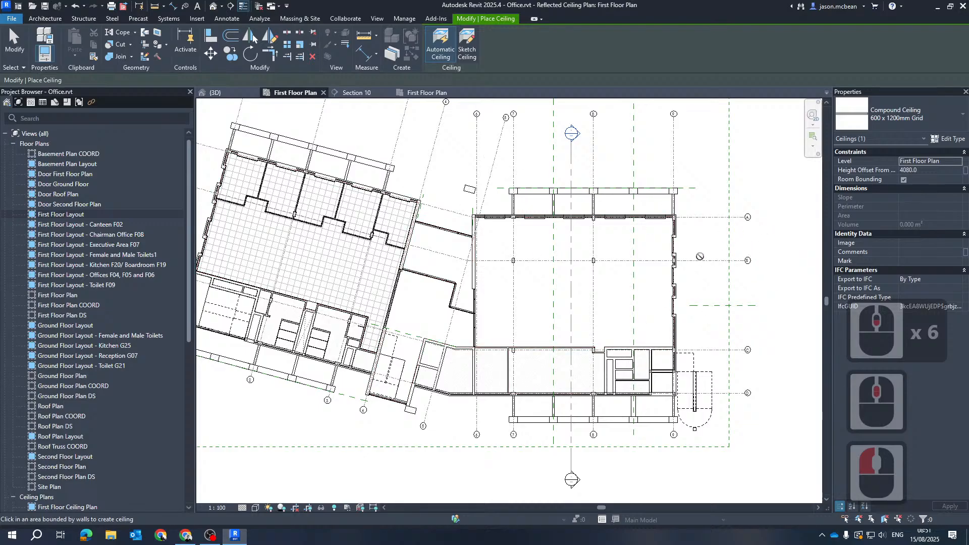
{"action": "scroll", "coordinate": [646, 298], "scroll_direction": "up", "scroll_amount": 5}
{"action": "left_click", "coordinate": [941, 104]}
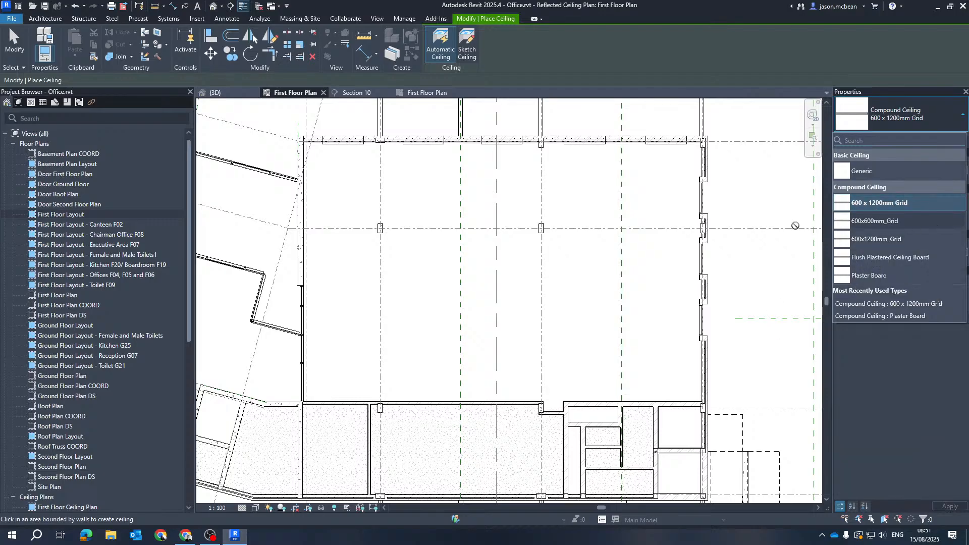
{"action": "left_click", "coordinate": [872, 263]}
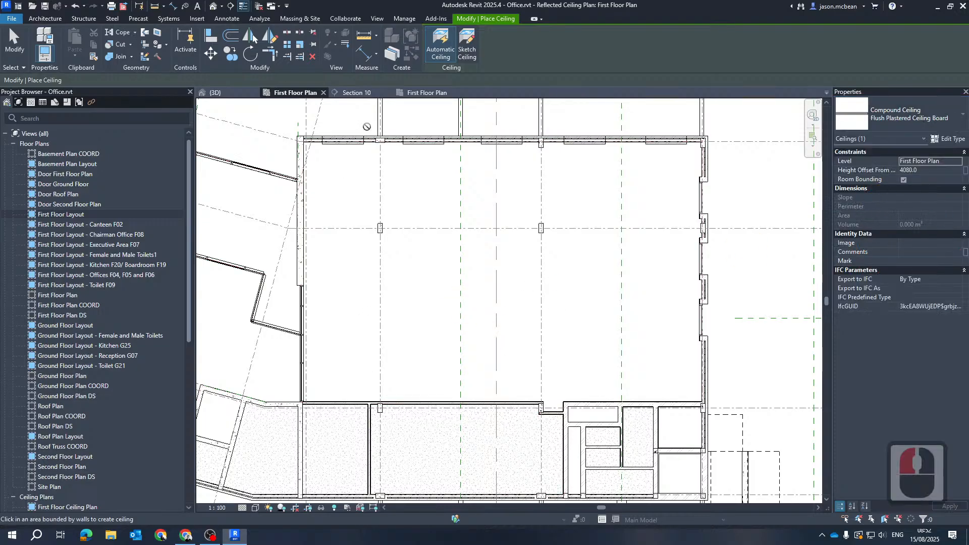
Step: Check the ceiling boundary detected across the angled linking area and along the open-plan office's outer walls
{"action": "scroll", "coordinate": [492, 325], "scroll_direction": "up", "scroll_amount": 7}
{"action": "scroll", "coordinate": [382, 395], "scroll_direction": "down", "scroll_amount": 7}
{"action": "middle_click_drag", "start_coordinate": [320, 383], "coordinate": [558, 218]}
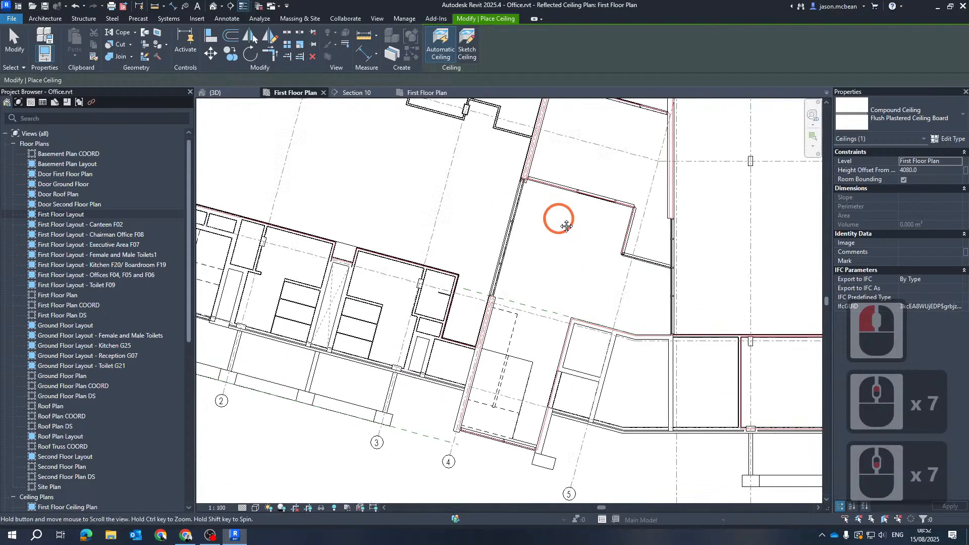
{"action": "scroll", "coordinate": [506, 285], "scroll_direction": "down", "scroll_amount": 3}
{"action": "middle_click_drag", "start_coordinate": [719, 268], "coordinate": [408, 362]}
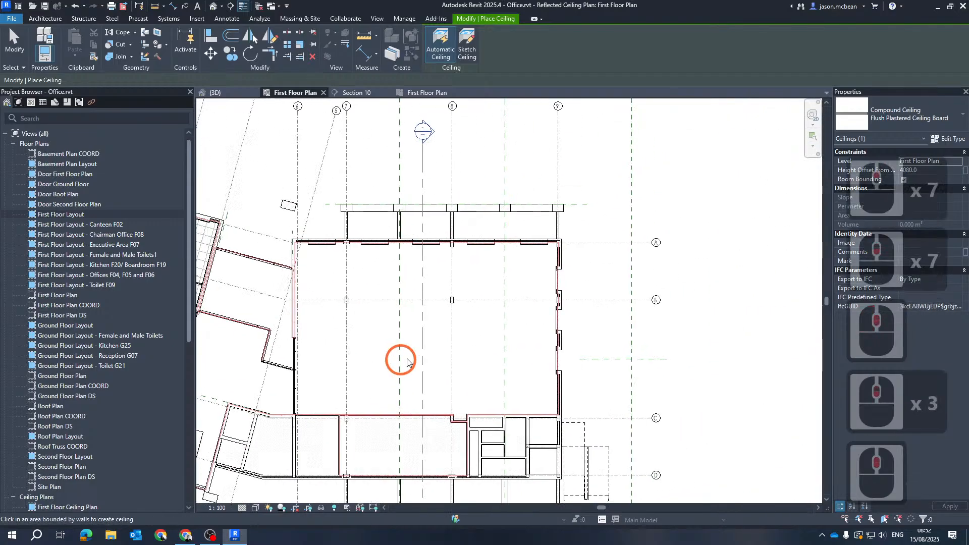
{"action": "scroll", "coordinate": [533, 401], "scroll_direction": "up", "scroll_amount": 6}
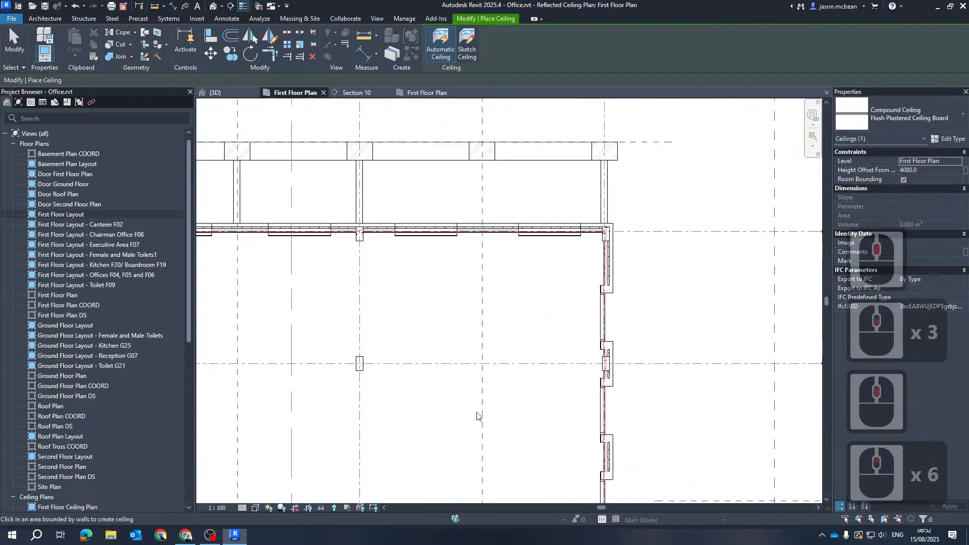
{"action": "middle_click_drag", "start_coordinate": [480, 417], "coordinate": [594, 323]}
{"action": "scroll", "coordinate": [556, 328], "scroll_direction": "down", "scroll_amount": 3}
Step: Examine the detected boundary at the stepped wall and column by grids 8 and C, between the open-plan office and kitchen
{"action": "scroll", "coordinate": [547, 368], "scroll_direction": "up", "scroll_amount": 6}
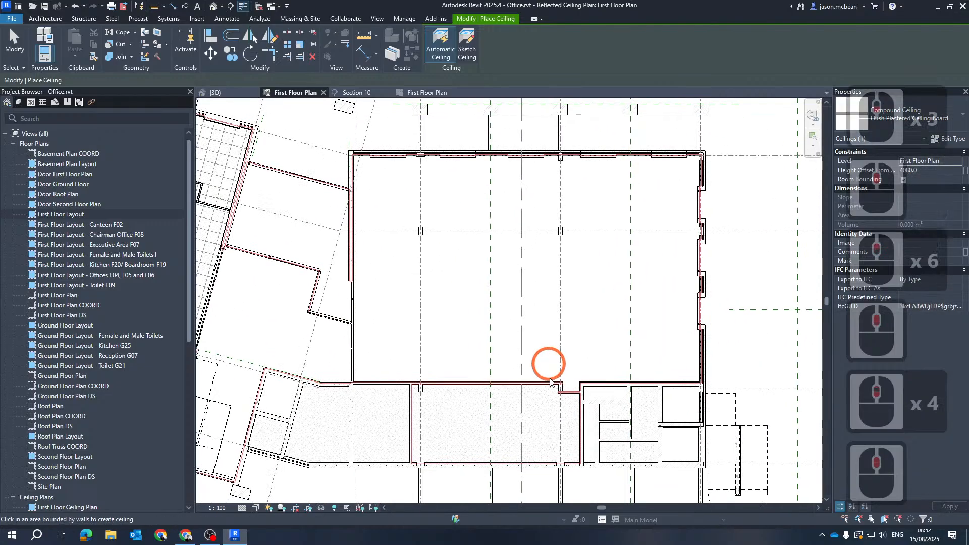
{"action": "scroll", "coordinate": [605, 278], "scroll_direction": "up", "scroll_amount": 3}
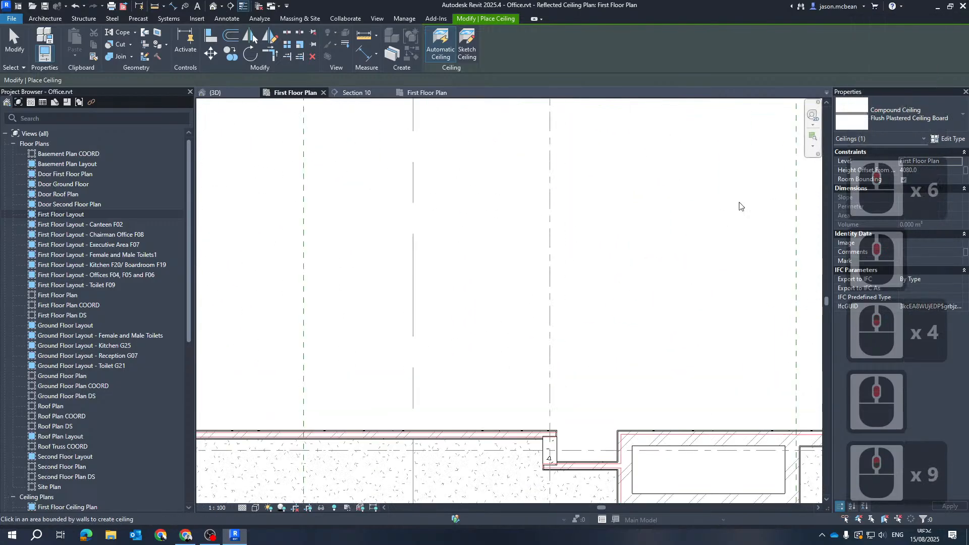
{"action": "scroll", "coordinate": [493, 199], "scroll_direction": "down", "scroll_amount": 9}
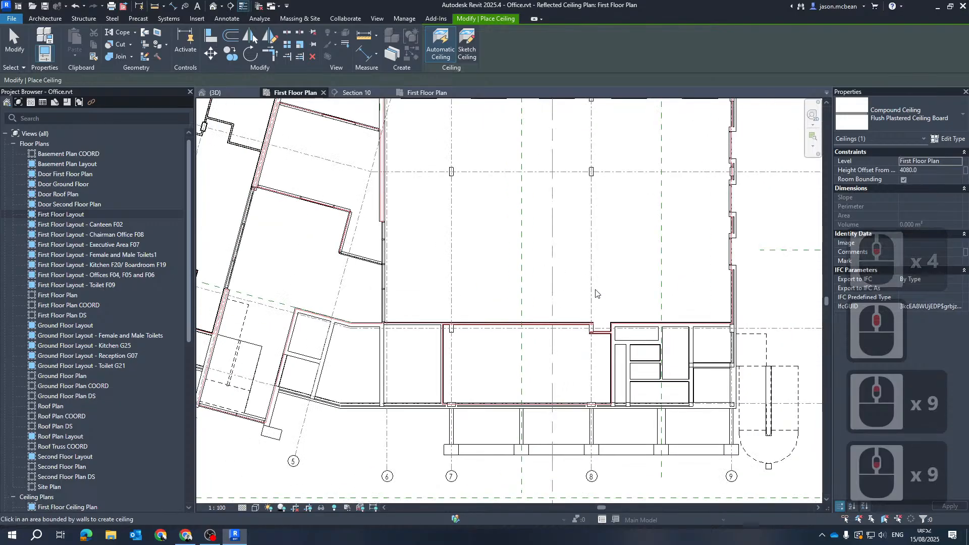
{"action": "scroll", "coordinate": [596, 294], "scroll_direction": "up", "scroll_amount": 7}
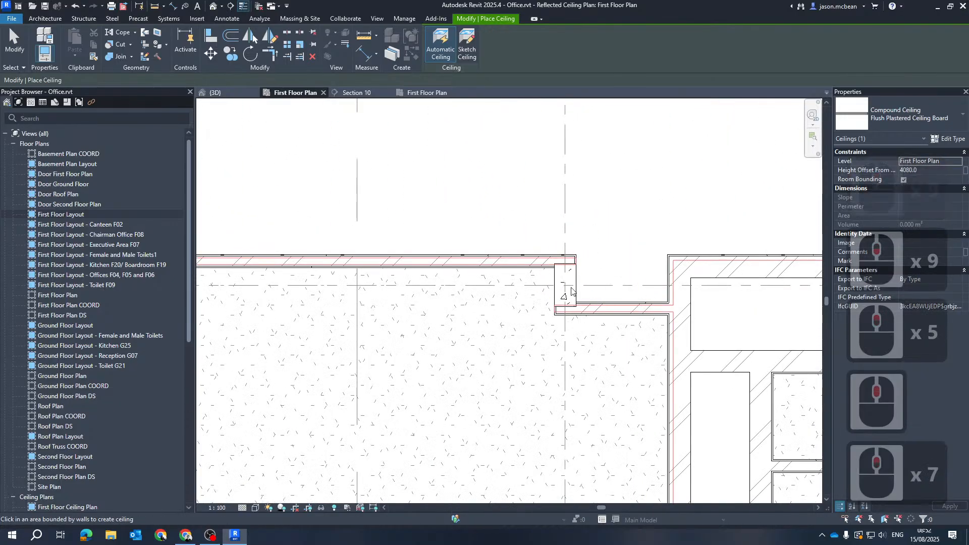
{"action": "scroll", "coordinate": [572, 291], "scroll_direction": "down", "scroll_amount": 13}
{"action": "middle_click_drag", "start_coordinate": [594, 242], "coordinate": [535, 320]}
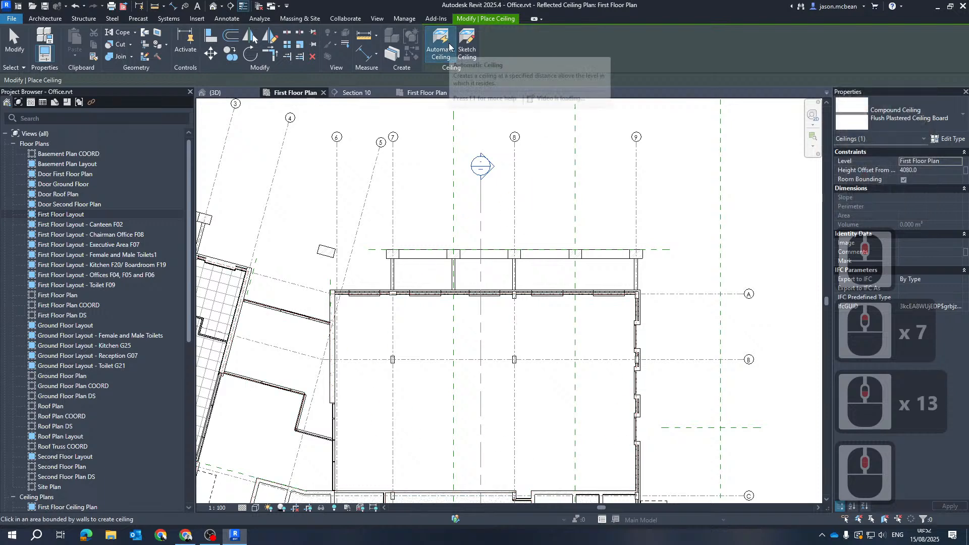
Step: Sketch a rectangular ceiling boundary along the inner wall faces of the large room between grids 6–9 and A–C
{"action": "left_click", "coordinate": [467, 45]}
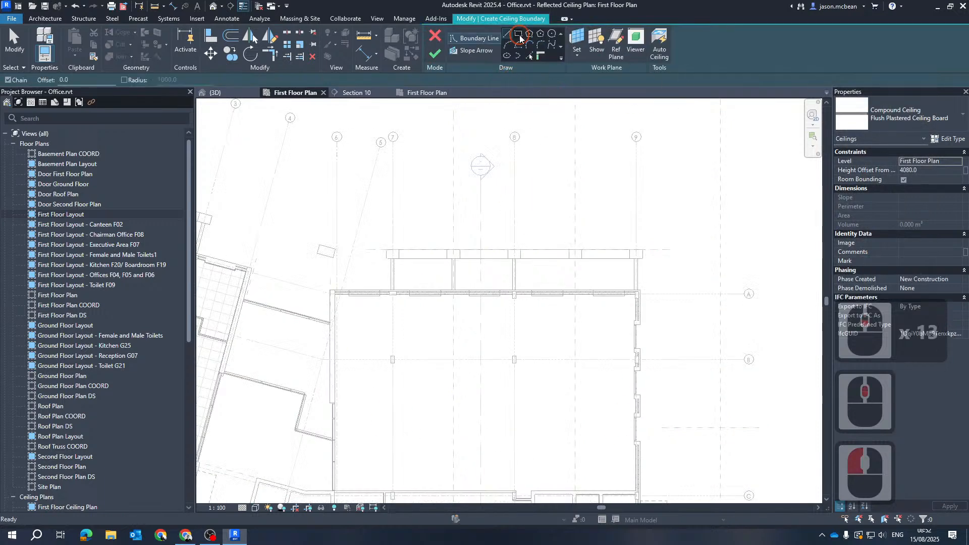
{"action": "left_click", "coordinate": [519, 35]}
{"action": "scroll", "coordinate": [331, 293], "scroll_direction": "up", "scroll_amount": 20}
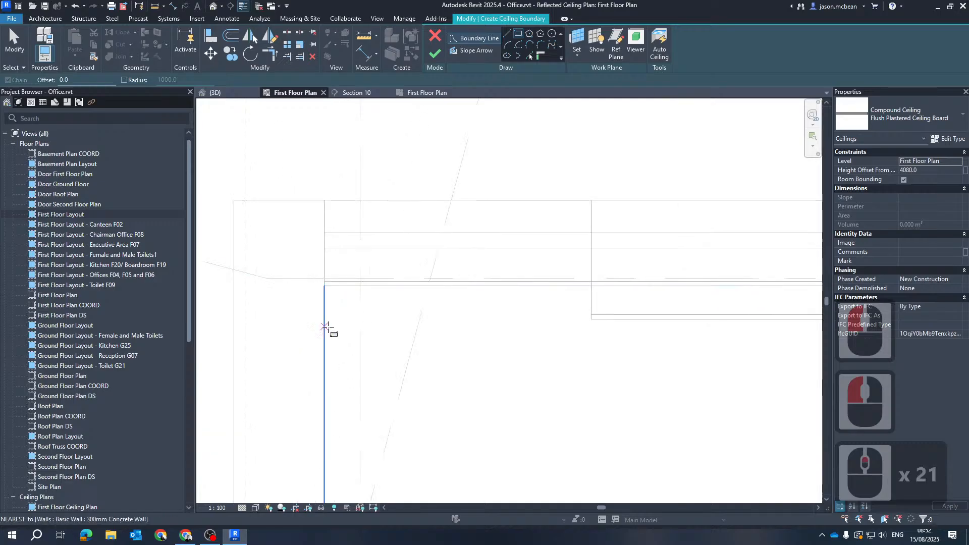
{"action": "scroll", "coordinate": [430, 271], "scroll_direction": "down", "scroll_amount": 8}
{"action": "scroll", "coordinate": [418, 238], "scroll_direction": "up", "scroll_amount": 8}
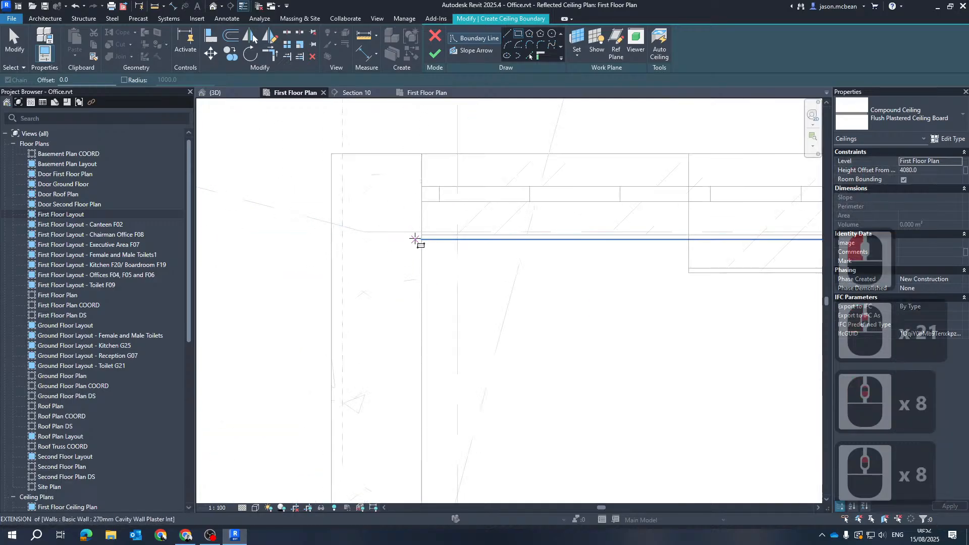
{"action": "left_click", "coordinate": [422, 238]}
{"action": "scroll", "coordinate": [500, 188], "scroll_direction": "down", "scroll_amount": 20}
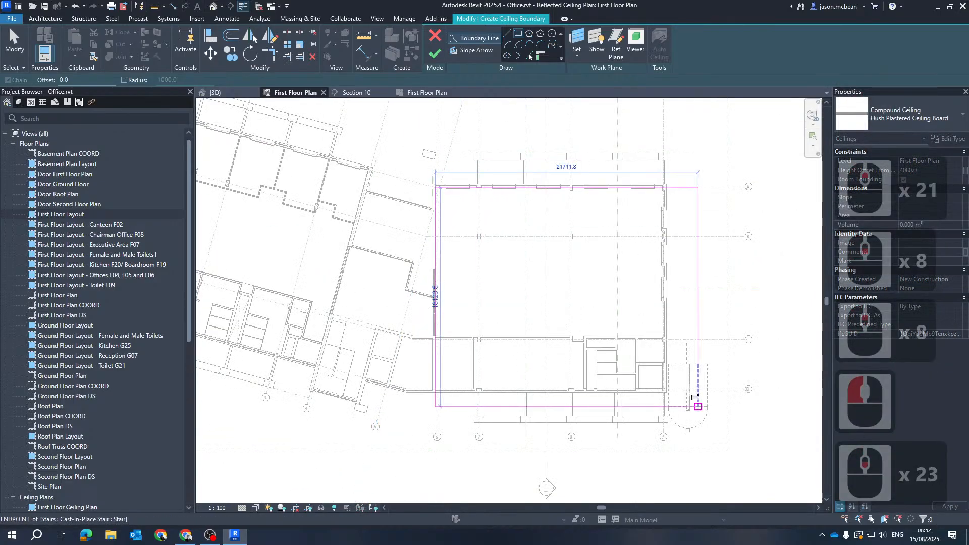
{"action": "scroll", "coordinate": [666, 313], "scroll_direction": "up", "scroll_amount": 7}
{"action": "scroll", "coordinate": [677, 318], "scroll_direction": "up", "scroll_amount": 14}
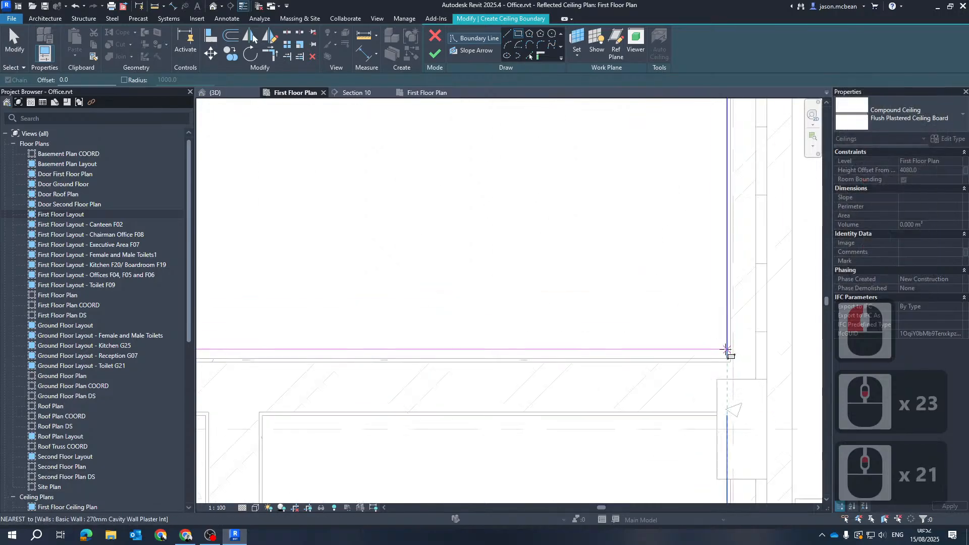
{"action": "left_click", "coordinate": [728, 360]}
{"action": "scroll", "coordinate": [556, 296], "scroll_direction": "down", "scroll_amount": 12}
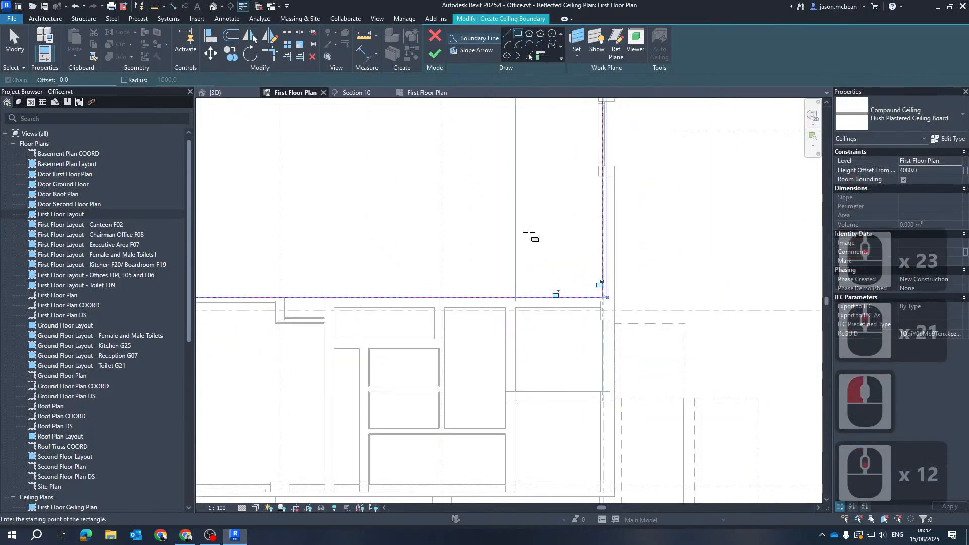
{"action": "scroll", "coordinate": [607, 271], "scroll_direction": "down", "scroll_amount": 7}
{"action": "key", "text": "Escape"}
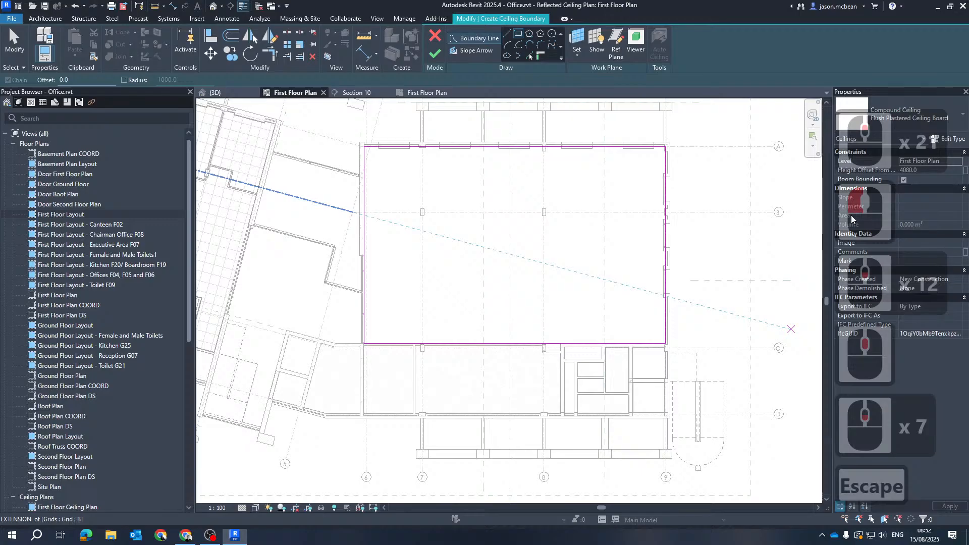
Step: Set the ceiling's height offset from level to 2800 and finish the ceiling sketch
{"action": "left_click", "coordinate": [909, 170]}
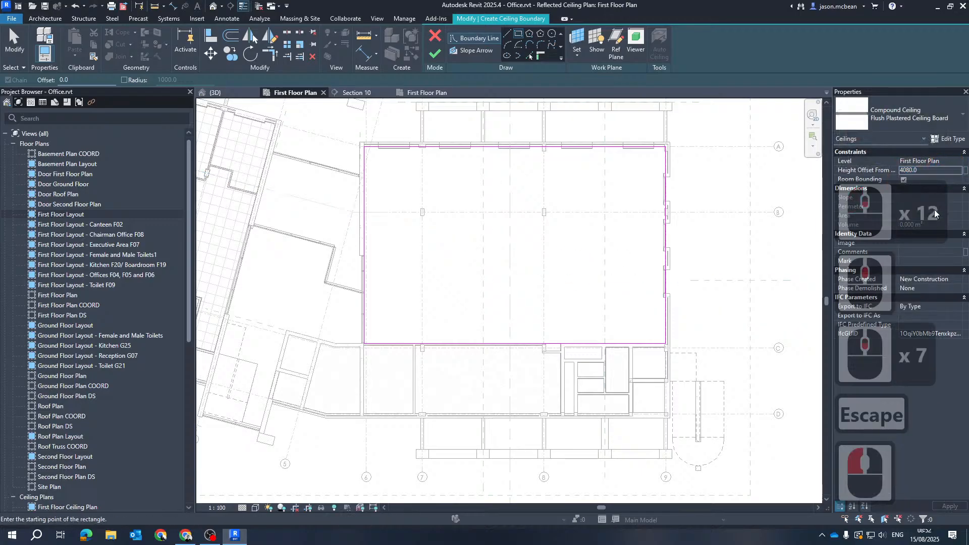
{"action": "double_click", "coordinate": [953, 170]}
{"action": "type", "text": "2800"}
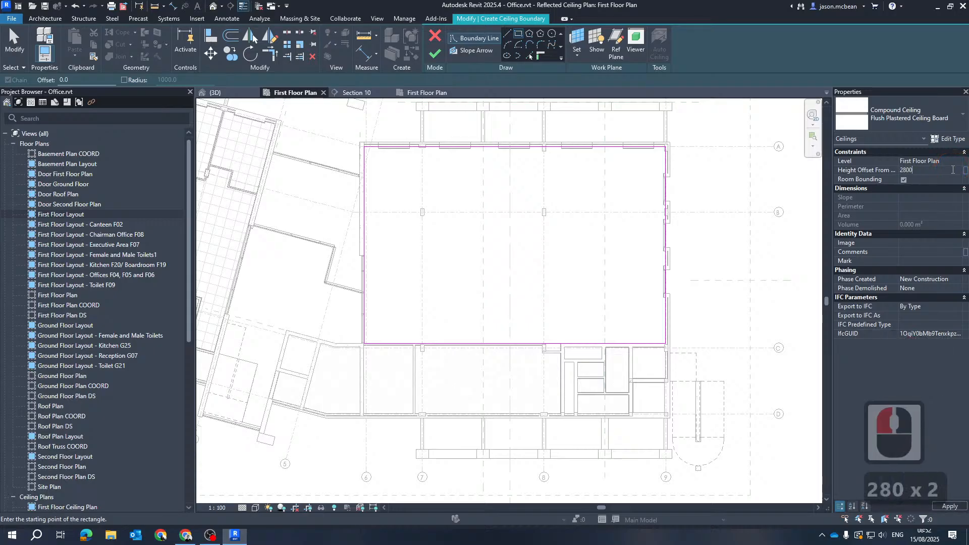
{"action": "key", "text": "Return"}
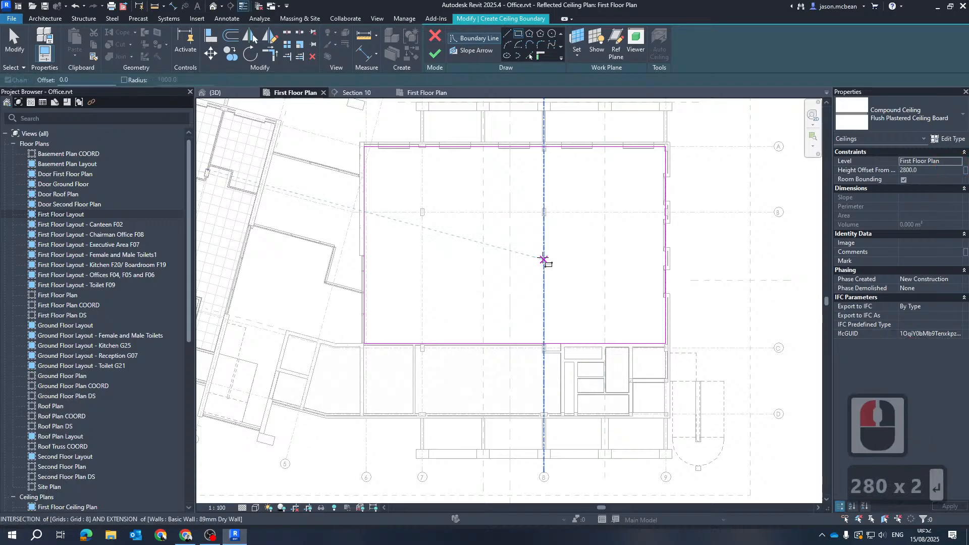
{"action": "left_click", "coordinate": [434, 53]}
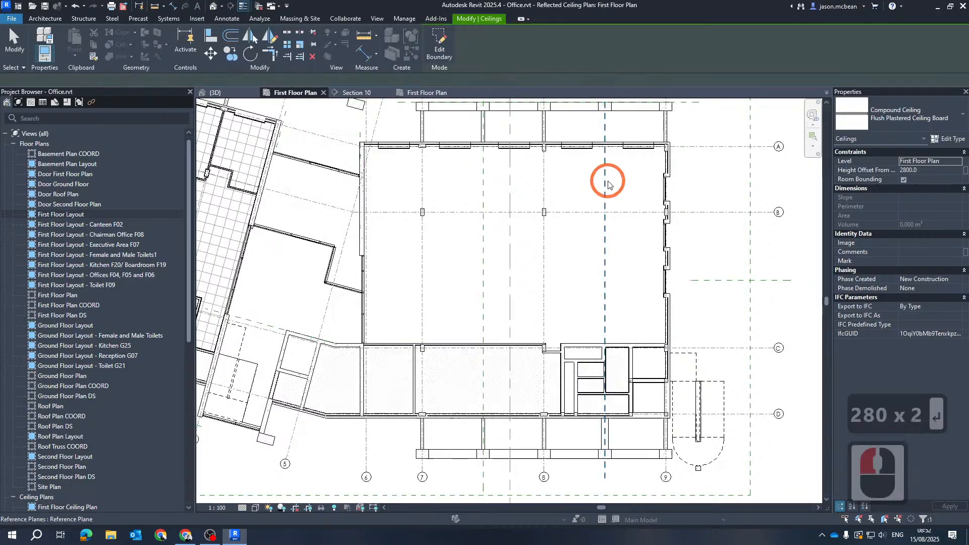
{"action": "key", "text": "Escape"}
Step: In the 3D view, seen from the left side, lower the section box's top face to cut through the upper part of the first-floor windows
{"action": "left_click", "coordinate": [238, 95]}
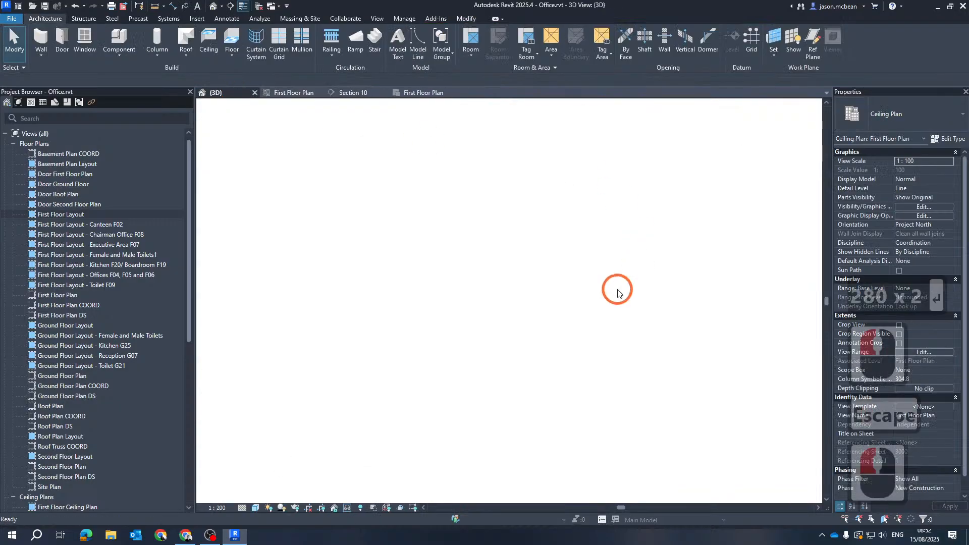
{"action": "scroll", "coordinate": [627, 348], "scroll_direction": "down", "scroll_amount": 5}
{"action": "middle_click_drag", "start_coordinate": [439, 373], "coordinate": [525, 257], "text": "shift"}
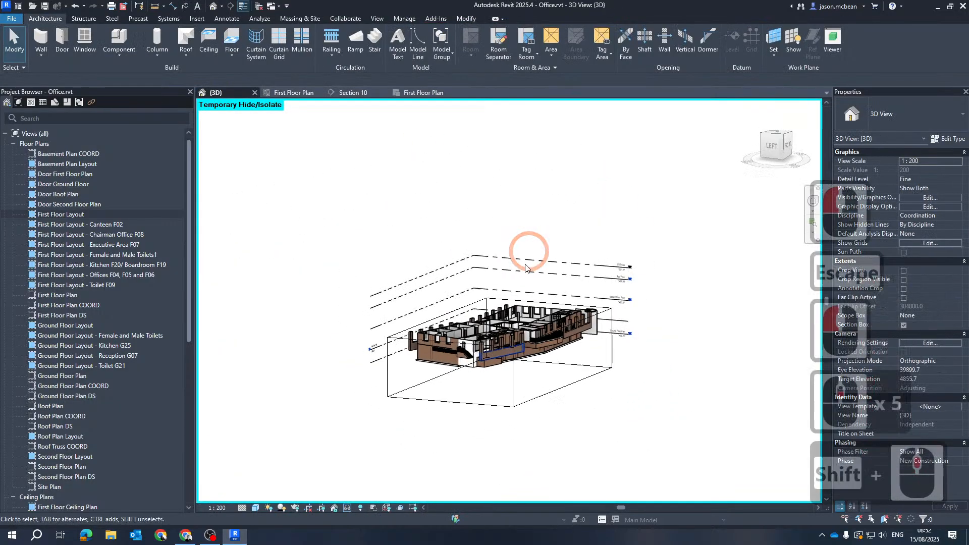
{"action": "scroll", "coordinate": [263, 328], "scroll_direction": "up", "scroll_amount": 12}
{"action": "scroll", "coordinate": [762, 175], "scroll_direction": "down", "scroll_amount": 6}
{"action": "left_click", "coordinate": [772, 146]}
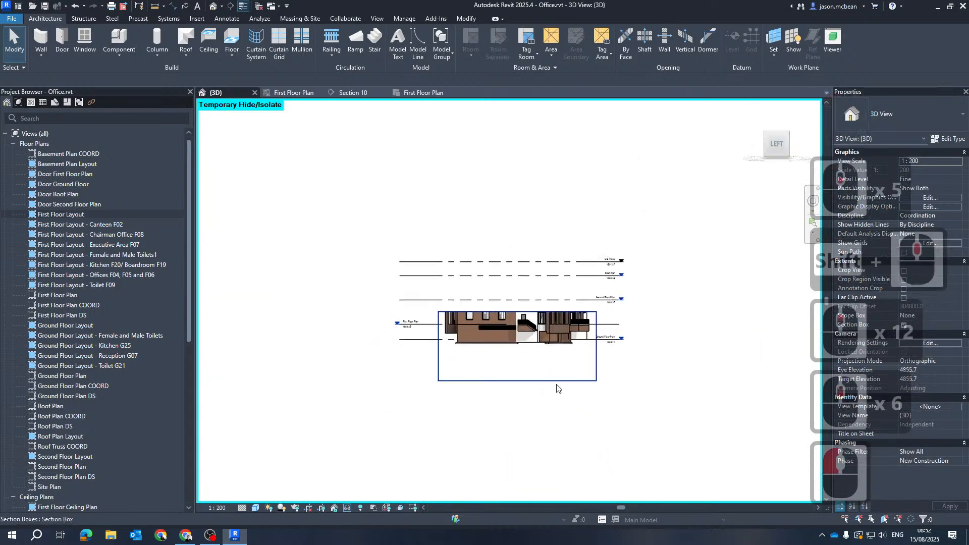
{"action": "left_click", "coordinate": [556, 385]}
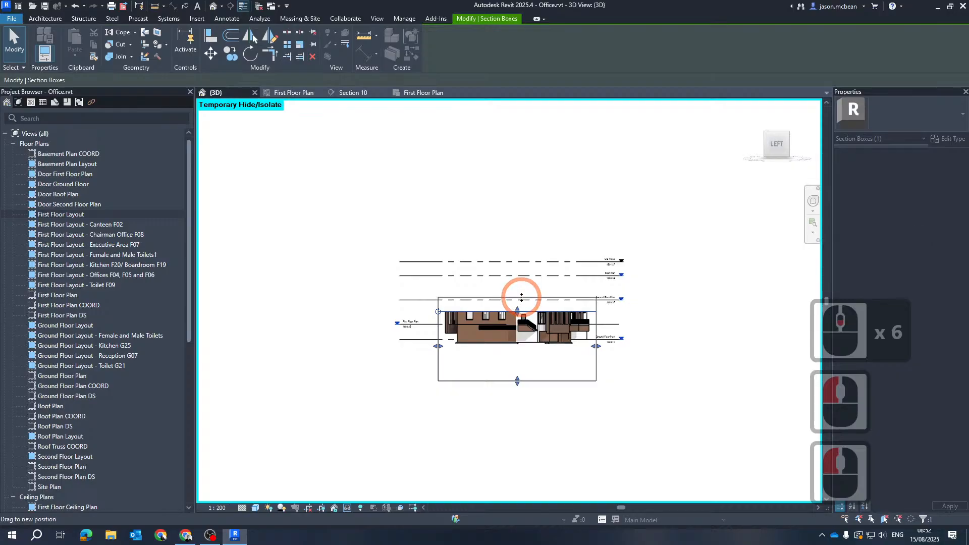
{"action": "scroll", "coordinate": [522, 311], "scroll_direction": "up", "scroll_amount": 7}
{"action": "scroll", "coordinate": [490, 272], "scroll_direction": "up", "scroll_amount": 3}
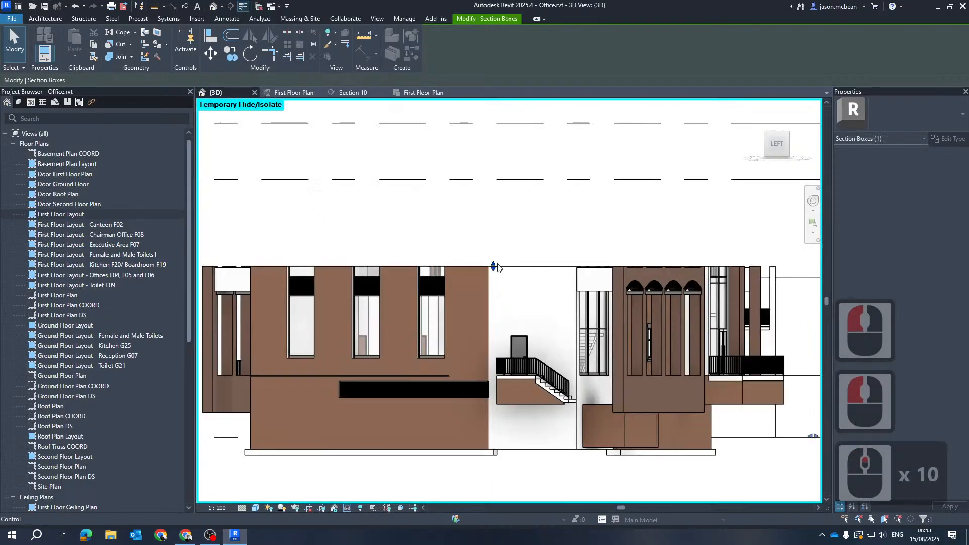
{"action": "left_click_drag", "start_coordinate": [493, 267], "coordinate": [494, 301]}
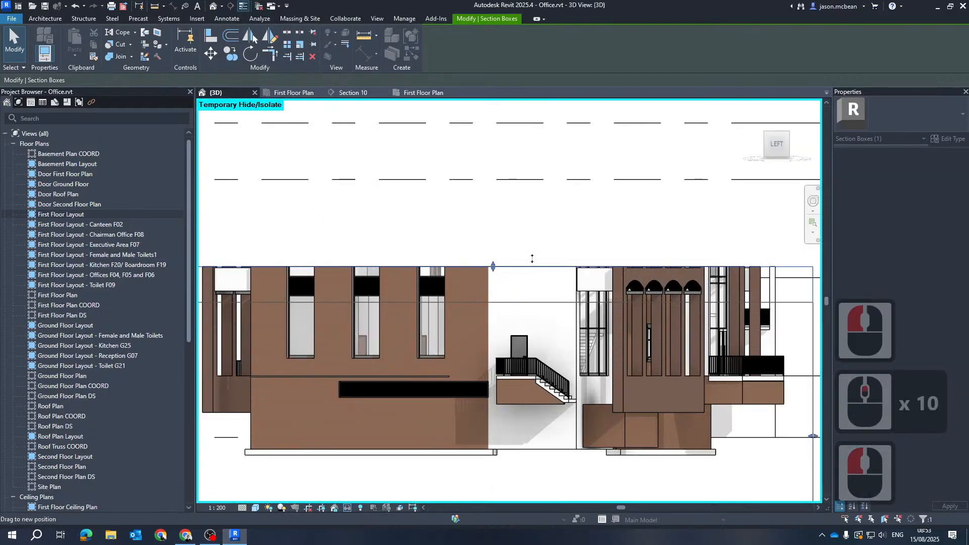
Step: Inspect the new ceiling in the 3D view around the toilet core and external walls, and select it
{"action": "middle_click_drag", "start_coordinate": [531, 224], "coordinate": [536, 348], "text": "shift"}
{"action": "middle_click_drag", "start_coordinate": [535, 348], "coordinate": [455, 374], "text": "shift"}
{"action": "middle_click_drag", "start_coordinate": [455, 373], "coordinate": [445, 334]}
{"action": "scroll", "coordinate": [553, 393], "scroll_direction": "up", "scroll_amount": 6}
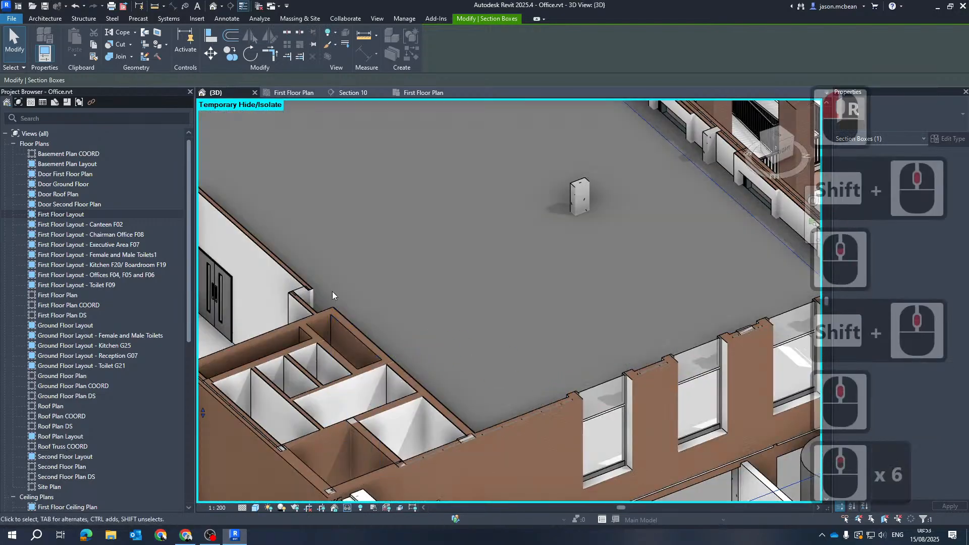
{"action": "middle_click_drag", "start_coordinate": [332, 302], "coordinate": [682, 353], "text": "shift"}
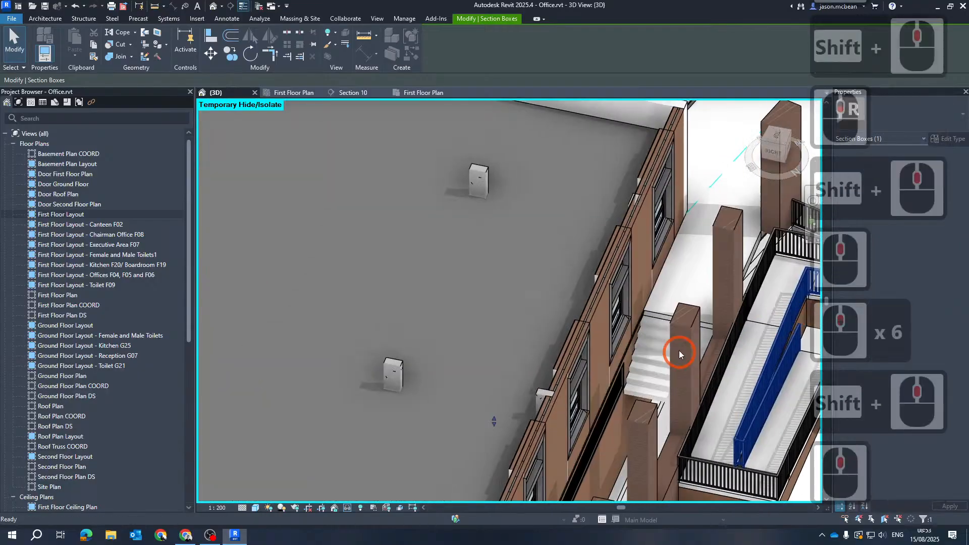
{"action": "scroll", "coordinate": [628, 385], "scroll_direction": "down", "scroll_amount": 7}
{"action": "middle_click_drag", "start_coordinate": [628, 386], "coordinate": [429, 330], "text": "shift"}
{"action": "scroll", "coordinate": [428, 329], "scroll_direction": "up", "scroll_amount": 6}
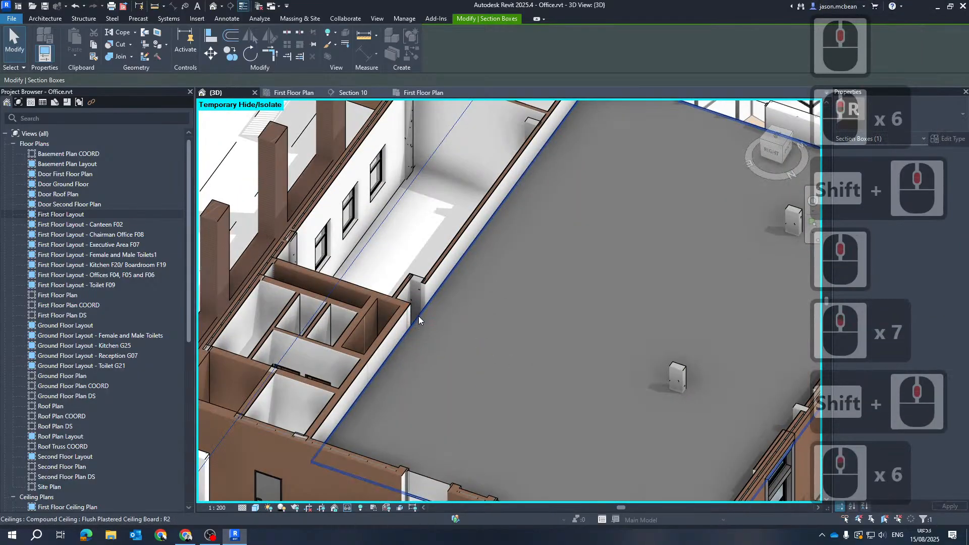
{"action": "left_click", "coordinate": [562, 346]}
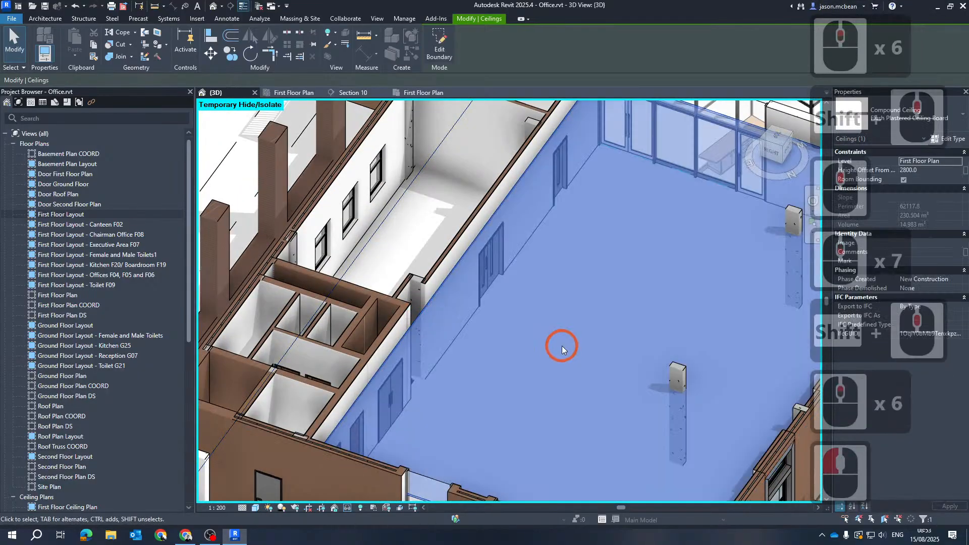
Step: Return to the First Floor reflected ceiling plan, clear the selection and examine how the large room is displayed
{"action": "left_click", "coordinate": [289, 93]}
{"action": "scroll", "coordinate": [389, 343], "scroll_direction": "up", "scroll_amount": 8}
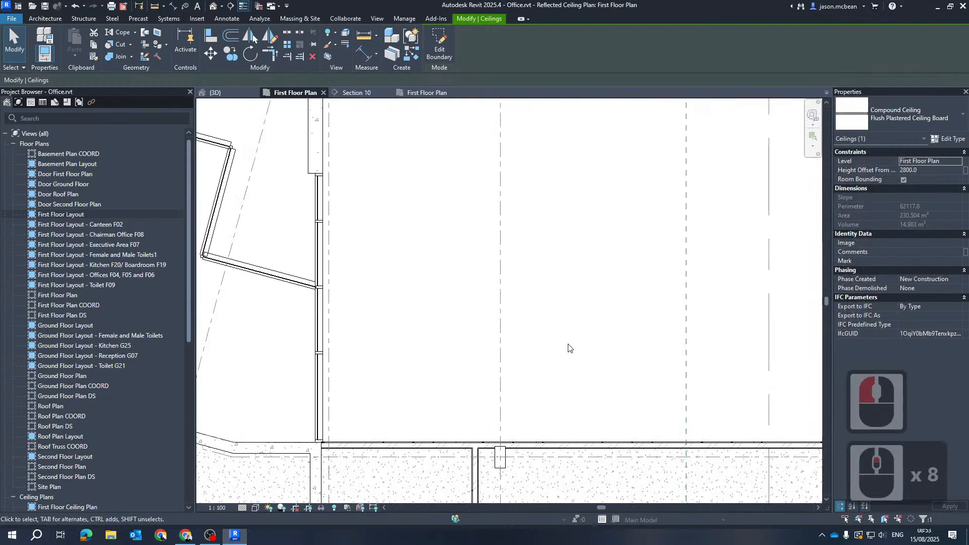
{"action": "scroll", "coordinate": [614, 349], "scroll_direction": "down", "scroll_amount": 3}
{"action": "middle_click_drag", "start_coordinate": [599, 351], "coordinate": [485, 359]}
{"action": "key", "text": "Escape"}
{"action": "scroll", "coordinate": [683, 428], "scroll_direction": "up", "scroll_amount": 5}
{"action": "scroll", "coordinate": [547, 331], "scroll_direction": "down", "scroll_amount": 8}
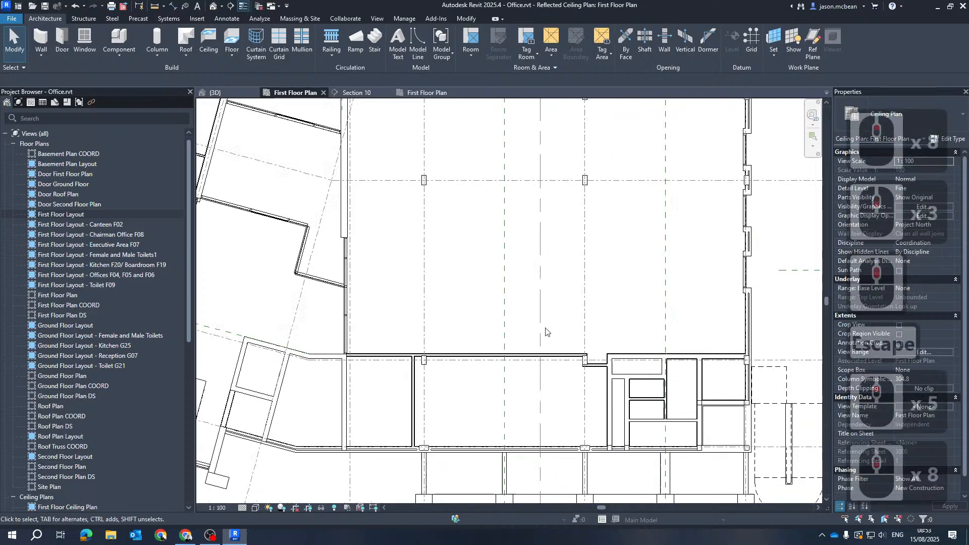
{"action": "scroll", "coordinate": [545, 328], "scroll_direction": "down", "scroll_amount": 4}
{"action": "middle_click_drag", "start_coordinate": [669, 268], "coordinate": [632, 276]}
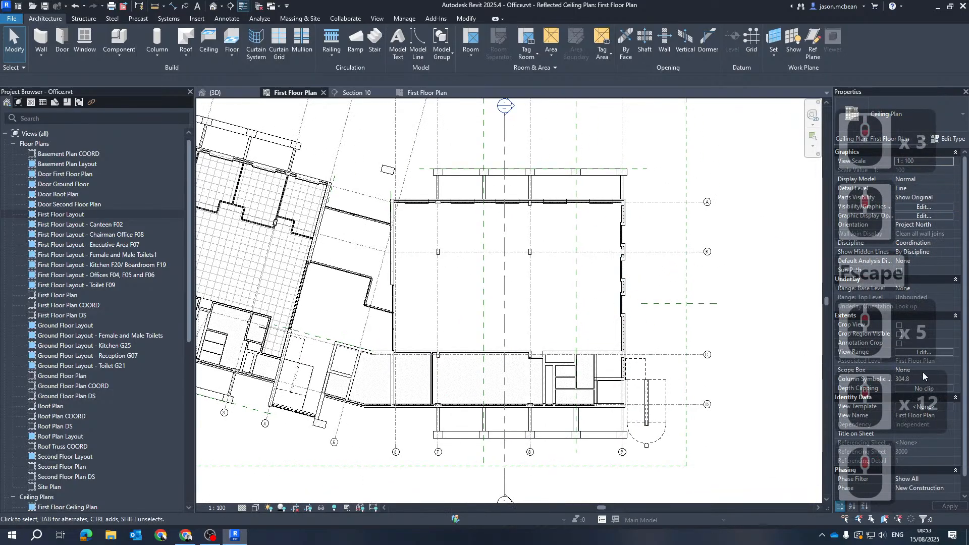
Step: Set the cut plane offset to 2300 in the ceiling plan's view range
{"action": "left_click", "coordinate": [926, 352]}
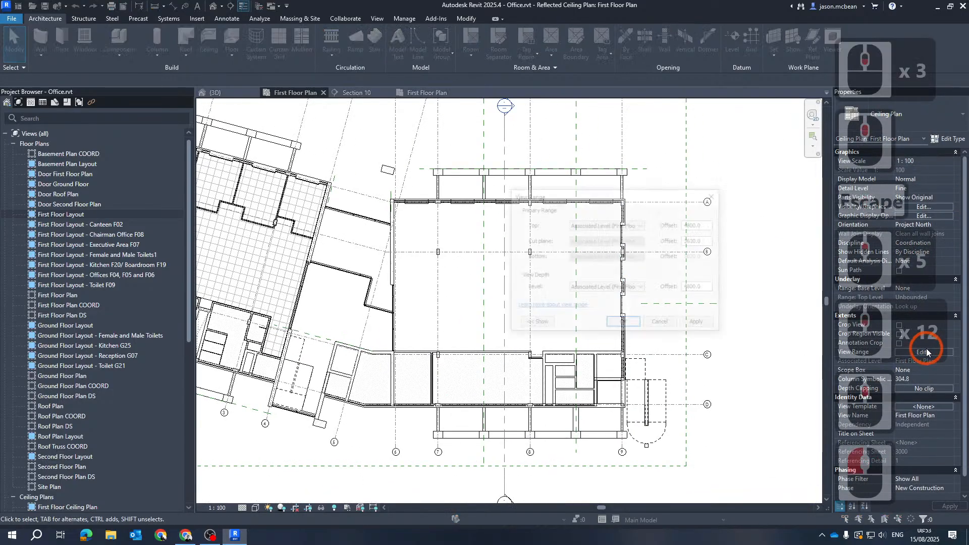
{"action": "left_click", "coordinate": [707, 241]}
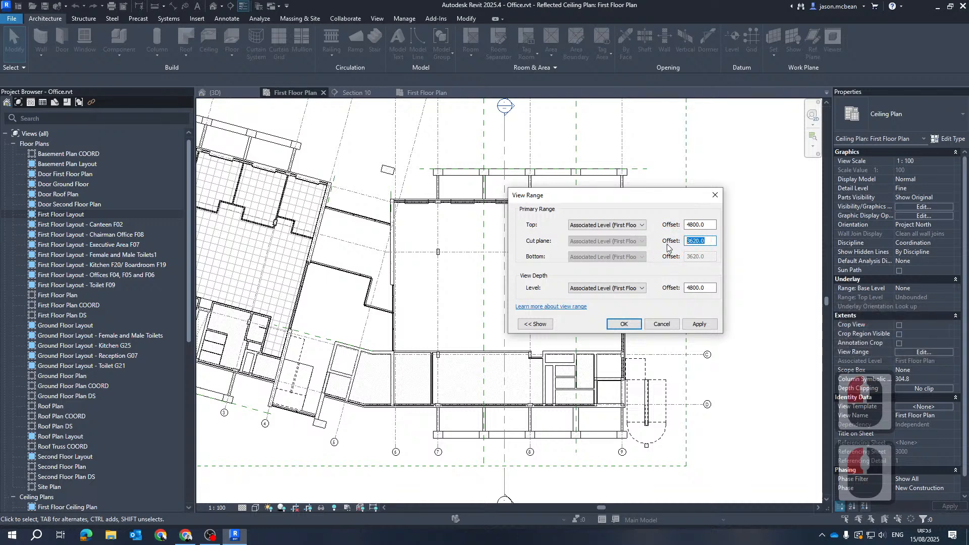
{"action": "type", "text": "2"}
{"action": "key", "text": "Return"}
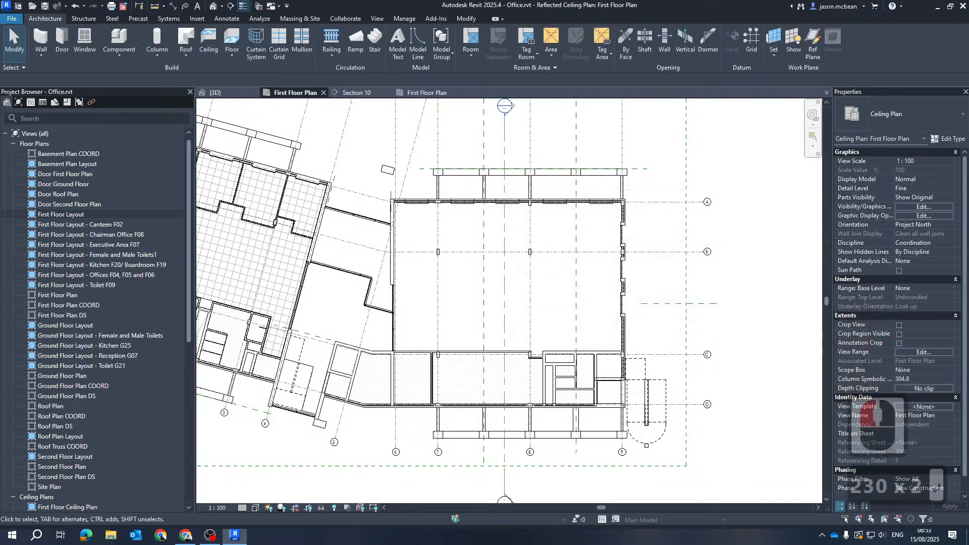
Step: Select the large room's plastered ceiling in the plan and open its type's layer structure for editing
{"action": "scroll", "coordinate": [530, 340], "scroll_direction": "up", "scroll_amount": 10}
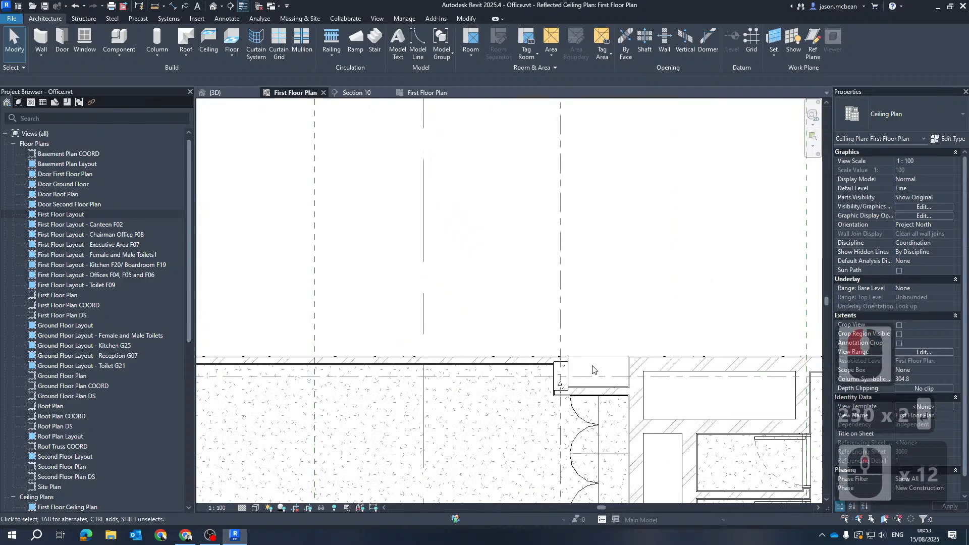
{"action": "left_click", "coordinate": [595, 356]}
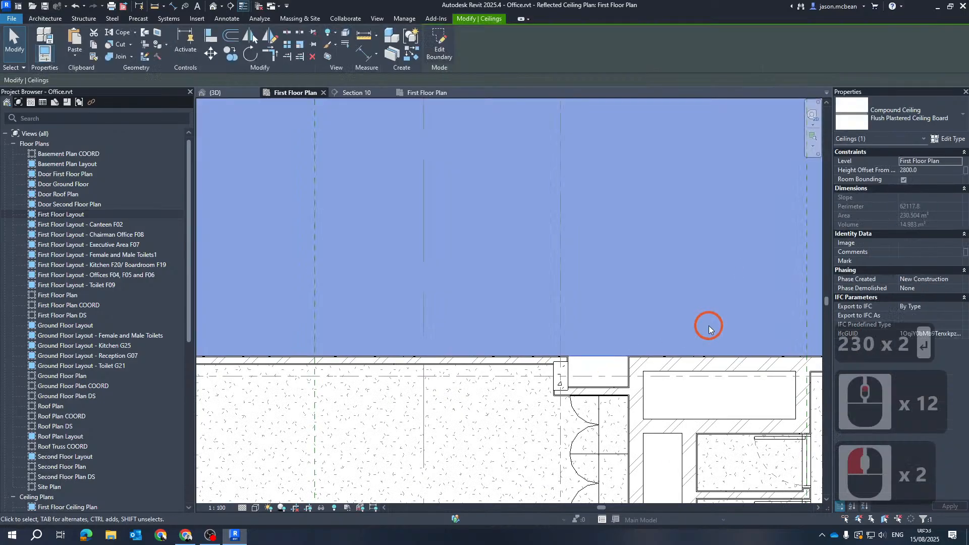
{"action": "left_click", "coordinate": [954, 139]}
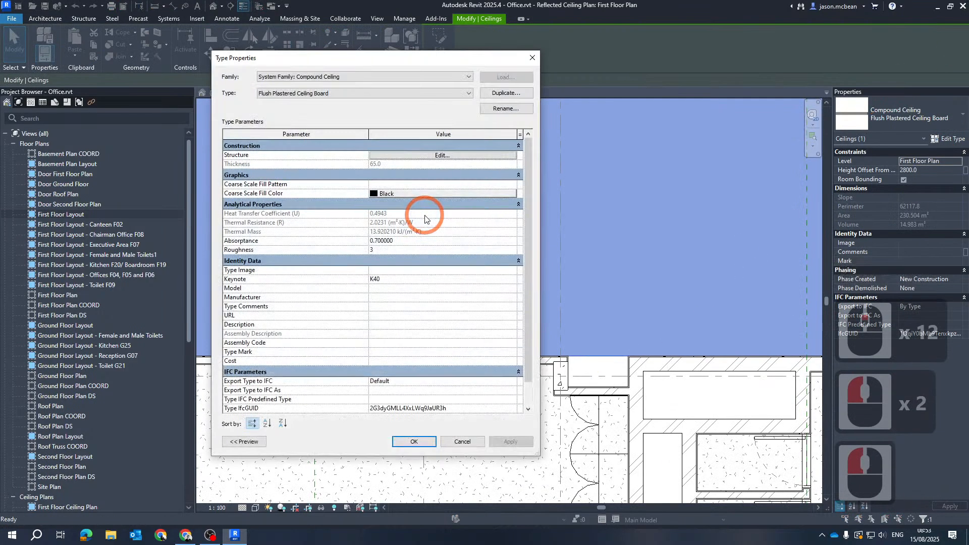
{"action": "left_click", "coordinate": [414, 157]}
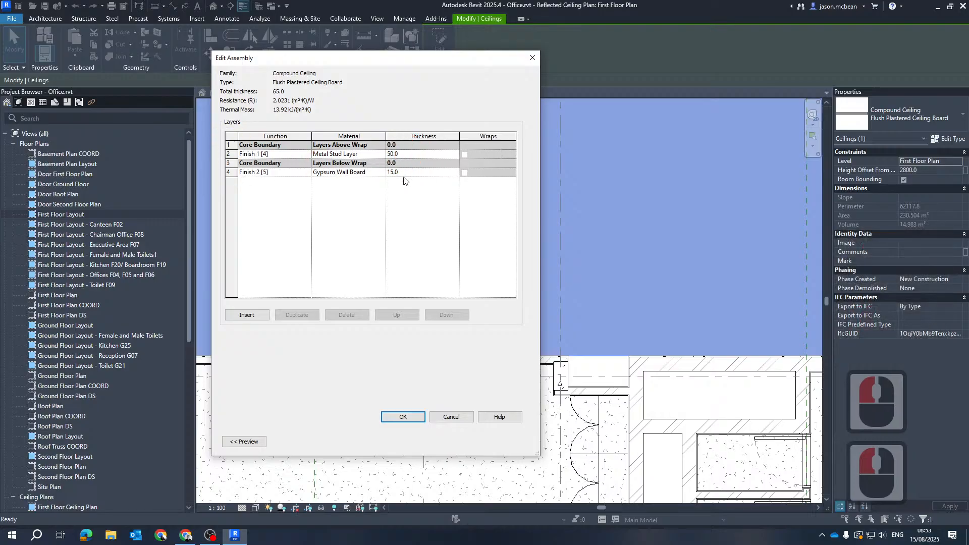
Step: Open the graphics settings of the ceiling's Gypsum Wall Board material and the fill patterns for its surface foreground
{"action": "double_click", "coordinate": [383, 173]}
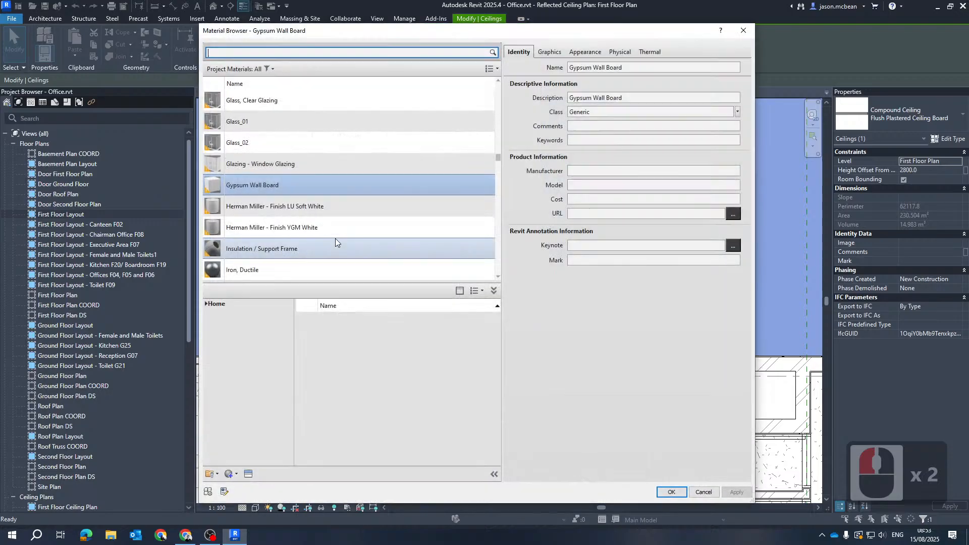
{"action": "left_click", "coordinate": [551, 54]}
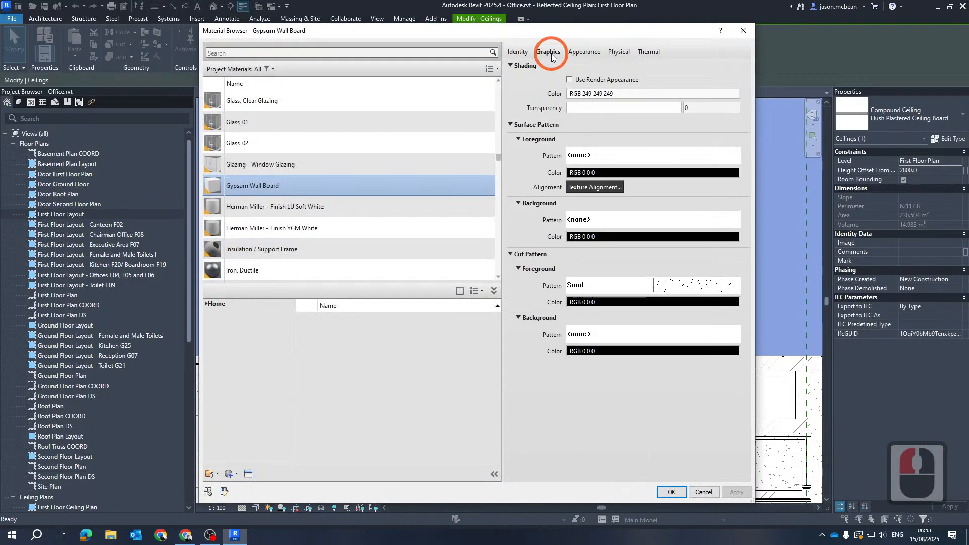
{"action": "left_click", "coordinate": [613, 108]}
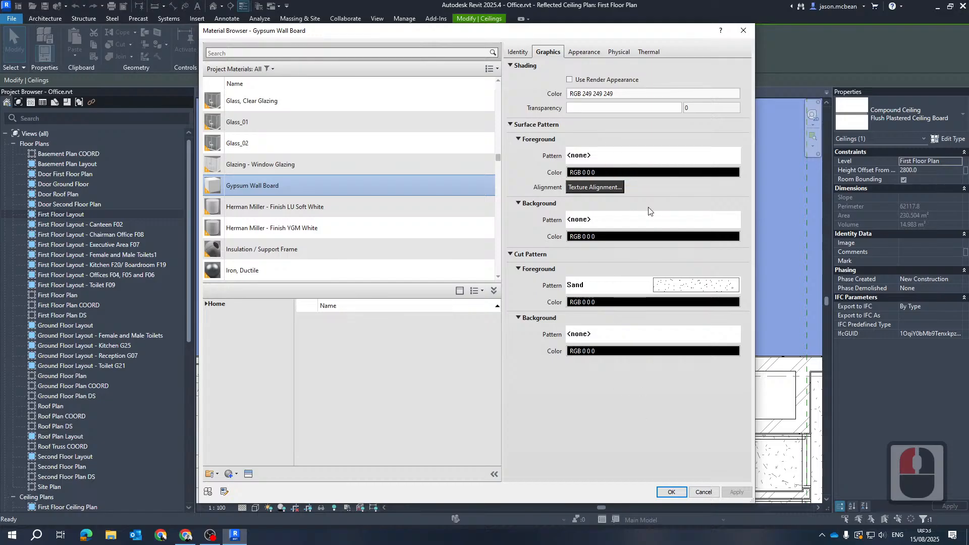
{"action": "left_click", "coordinate": [601, 160]}
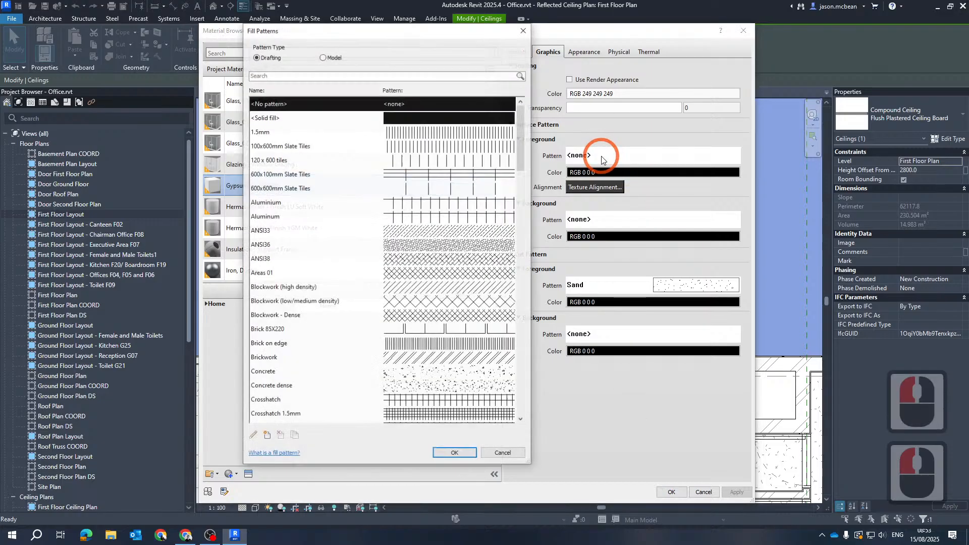
Step: Assign the Sand - Dense drafting pattern as the Gypsum Wall Board material's surface foreground pattern
{"action": "scroll", "coordinate": [298, 365], "scroll_direction": "down", "scroll_amount": 7}
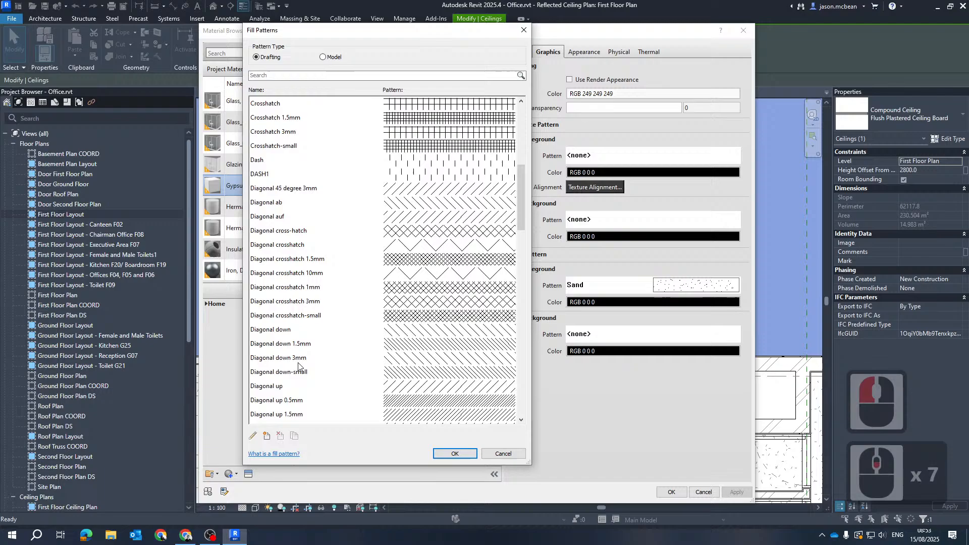
{"action": "left_click", "coordinate": [288, 260]}
{"action": "key", "text": "d"}
{"action": "key", "text": "d"}
{"action": "key", "text": "d"}
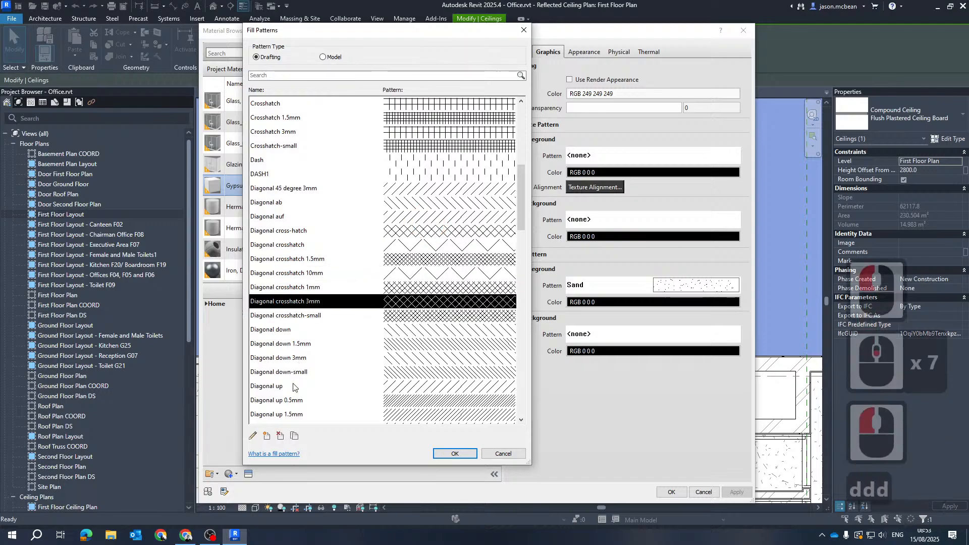
{"action": "scroll", "coordinate": [310, 300], "scroll_direction": "down", "scroll_amount": 7}
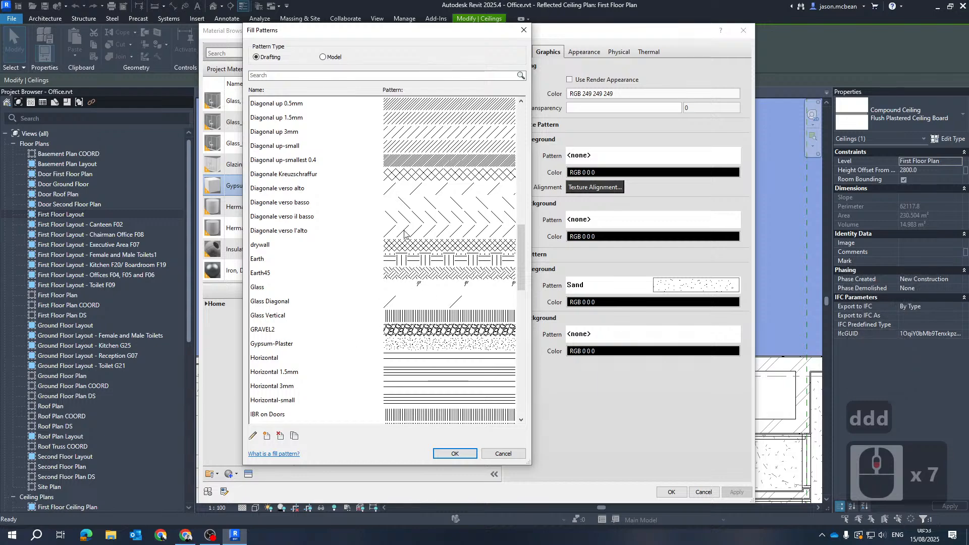
{"action": "scroll", "coordinate": [404, 233], "scroll_direction": "up", "scroll_amount": 14}
{"action": "scroll", "coordinate": [288, 242], "scroll_direction": "down", "scroll_amount": 3}
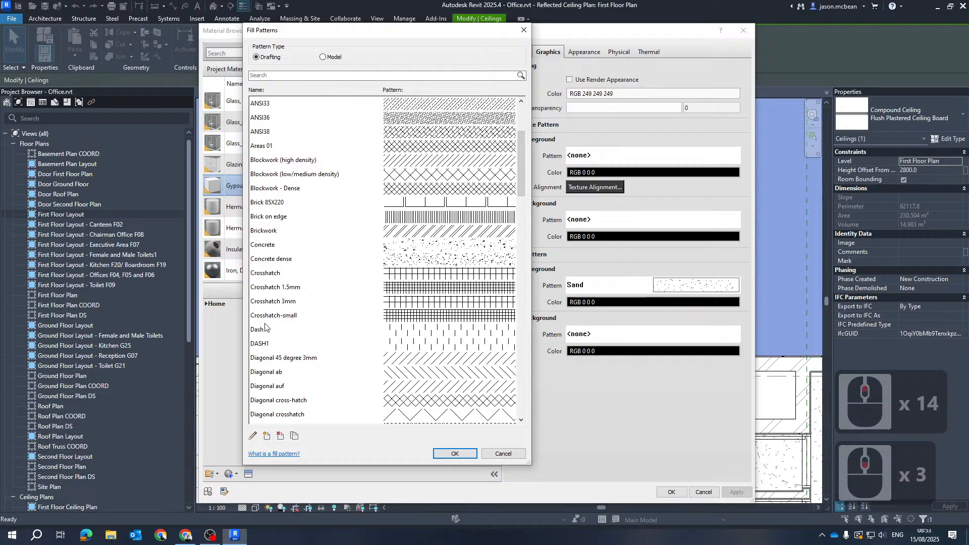
{"action": "scroll", "coordinate": [262, 372], "scroll_direction": "down", "scroll_amount": 2}
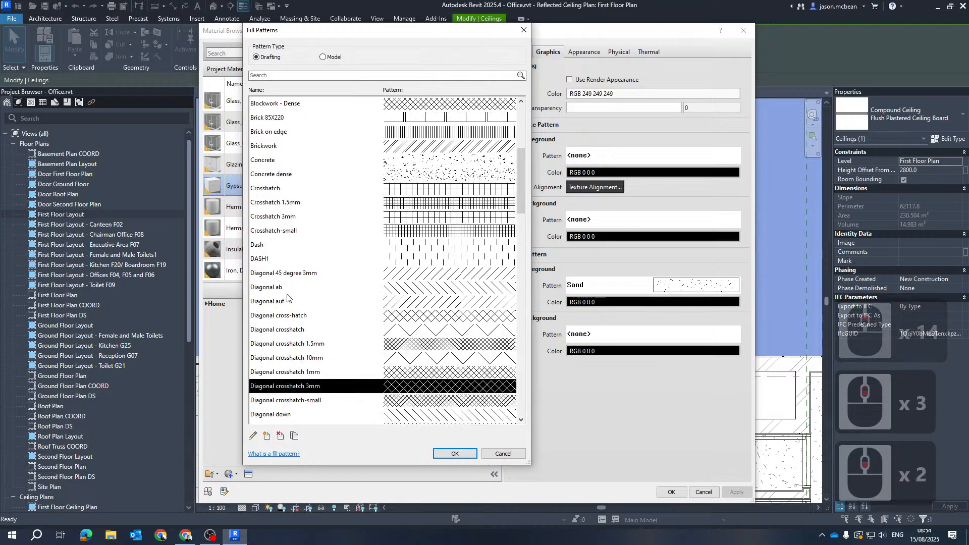
{"action": "scroll", "coordinate": [343, 263], "scroll_direction": "down", "scroll_amount": 5}
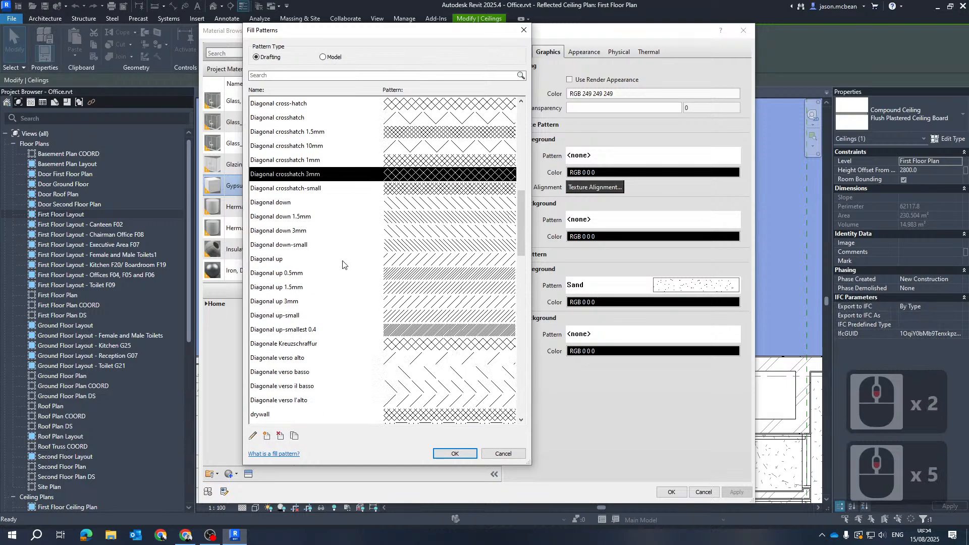
{"action": "scroll", "coordinate": [342, 263], "scroll_direction": "down", "scroll_amount": 11}
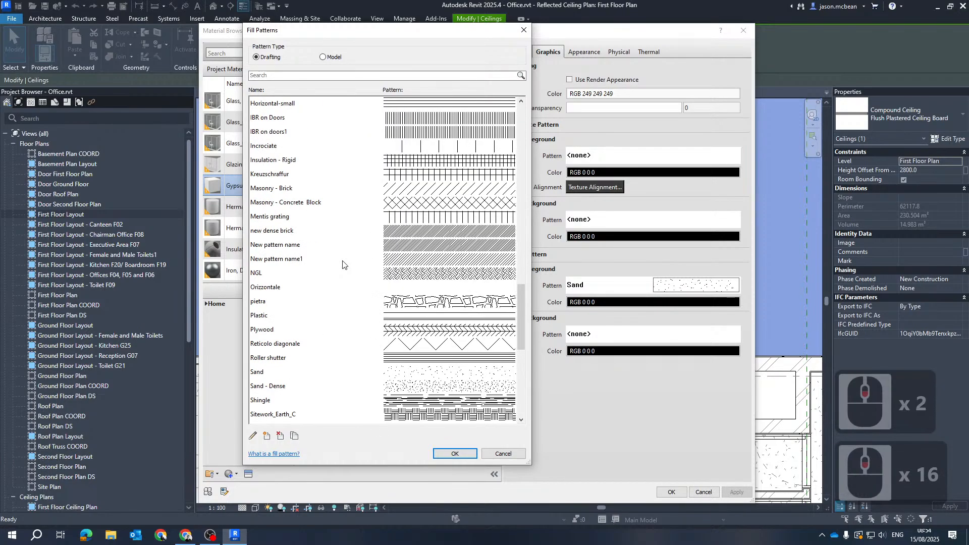
{"action": "double_click", "coordinate": [265, 385]}
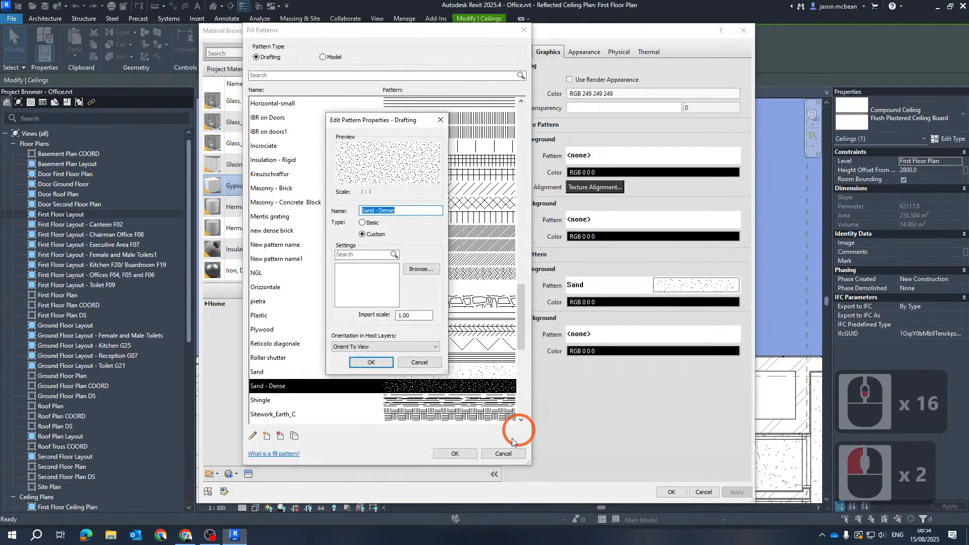
{"action": "left_click", "coordinate": [383, 359]}
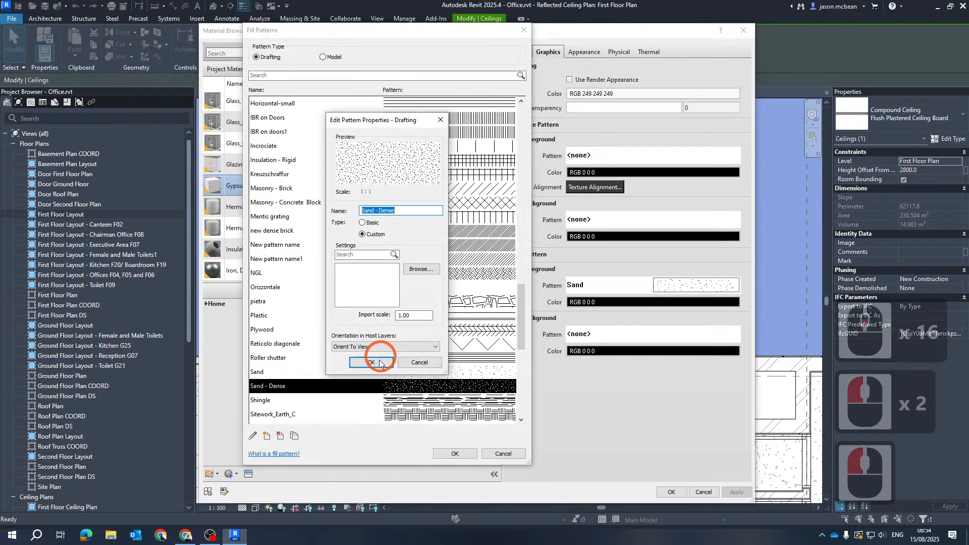
{"action": "left_click", "coordinate": [446, 454]}
Step: Set the surface foreground pattern's colour to grey RGB 128 128 128 and accept the material and ceiling type changes
{"action": "left_click", "coordinate": [651, 172]}
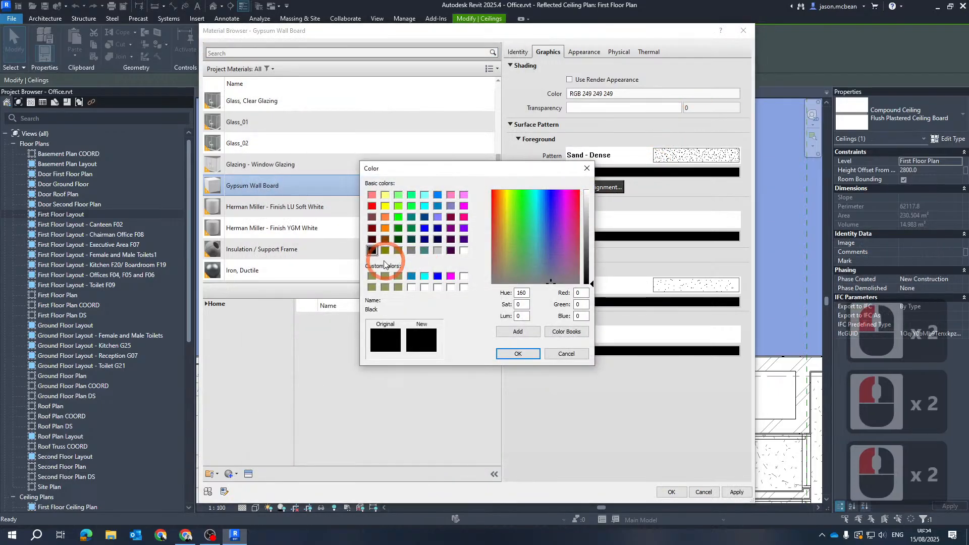
{"action": "left_click", "coordinate": [412, 250]}
{"action": "left_click", "coordinate": [537, 352]}
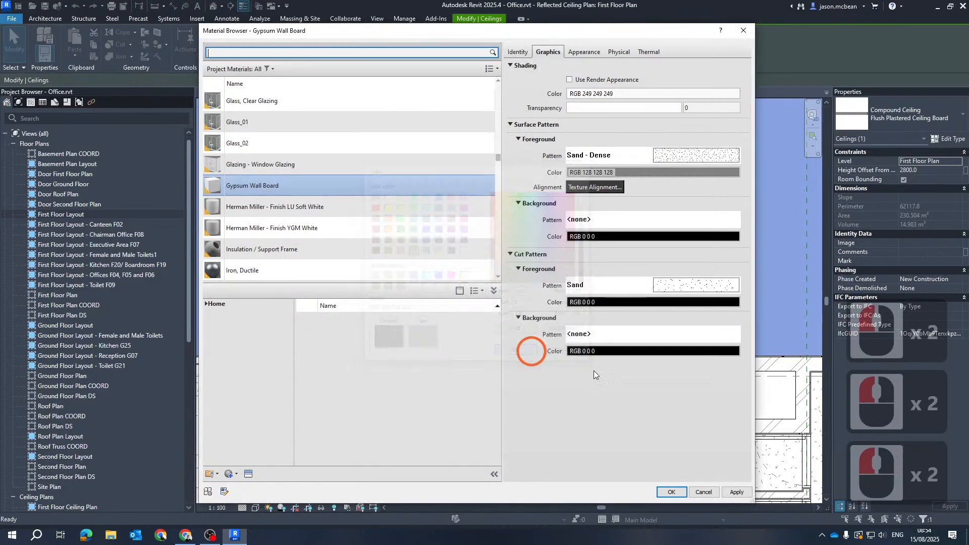
{"action": "left_click", "coordinate": [733, 489]}
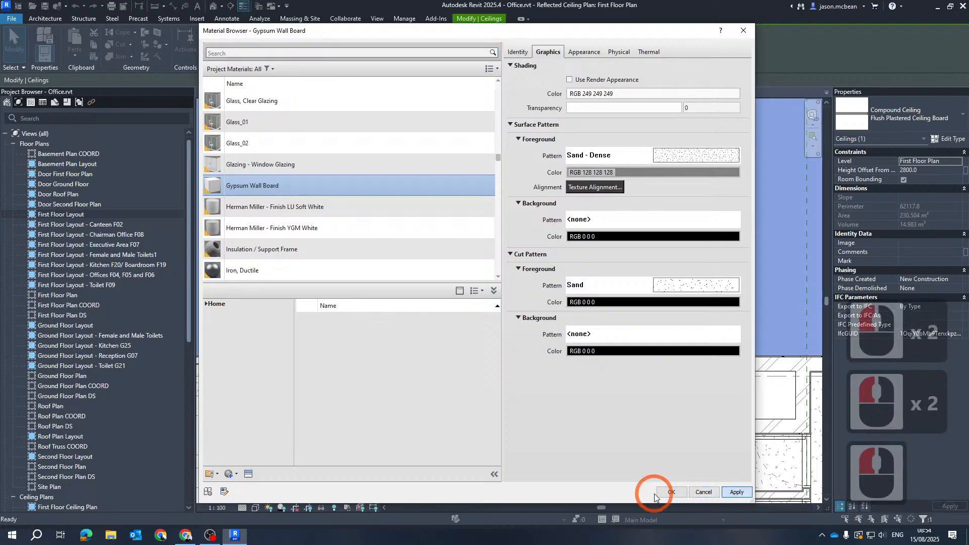
{"action": "left_click", "coordinate": [736, 492]}
{"action": "left_click", "coordinate": [671, 492]}
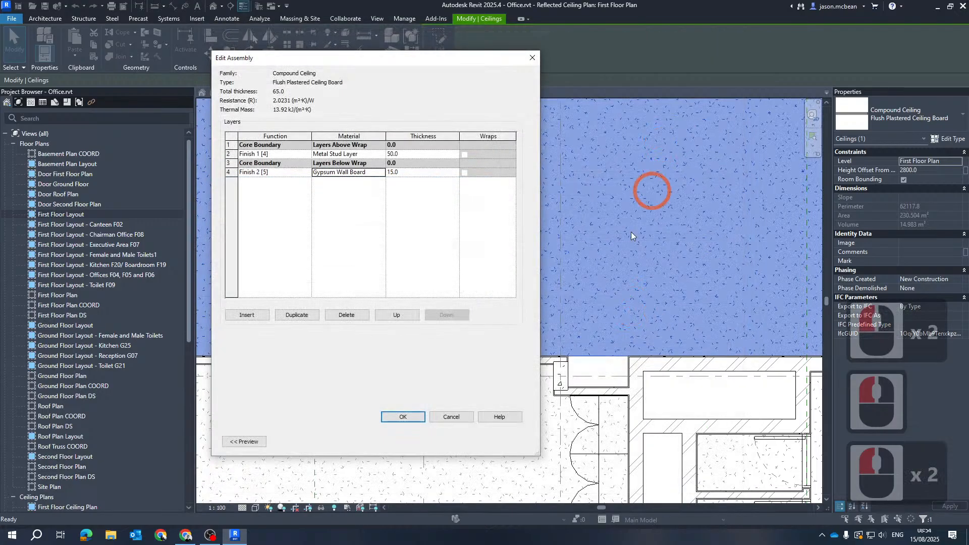
{"action": "left_click", "coordinate": [402, 417]}
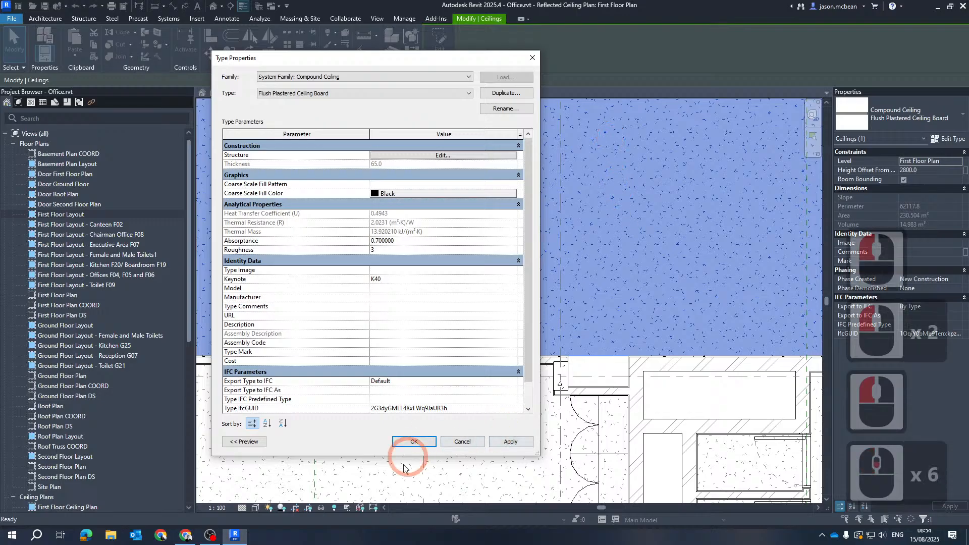
{"action": "left_click", "coordinate": [407, 442]}
{"action": "key", "text": "Escape"}
{"action": "key", "text": "Escape"}
Step: Select the large room's ceiling and open its boundary for editing at the recess beside the toilet core
{"action": "scroll", "coordinate": [559, 271], "scroll_direction": "up", "scroll_amount": 5}
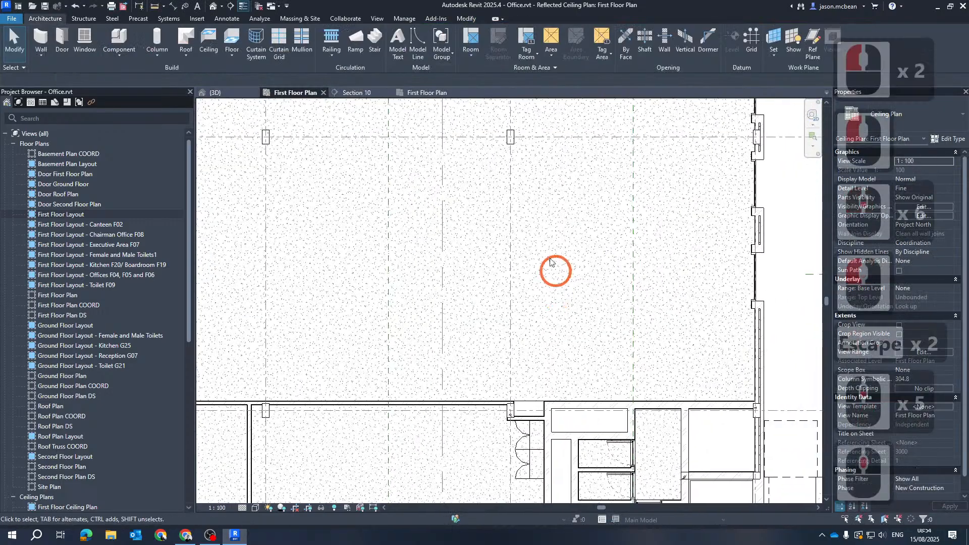
{"action": "scroll", "coordinate": [549, 256], "scroll_direction": "down", "scroll_amount": 5}
{"action": "scroll", "coordinate": [534, 285], "scroll_direction": "up", "scroll_amount": 4}
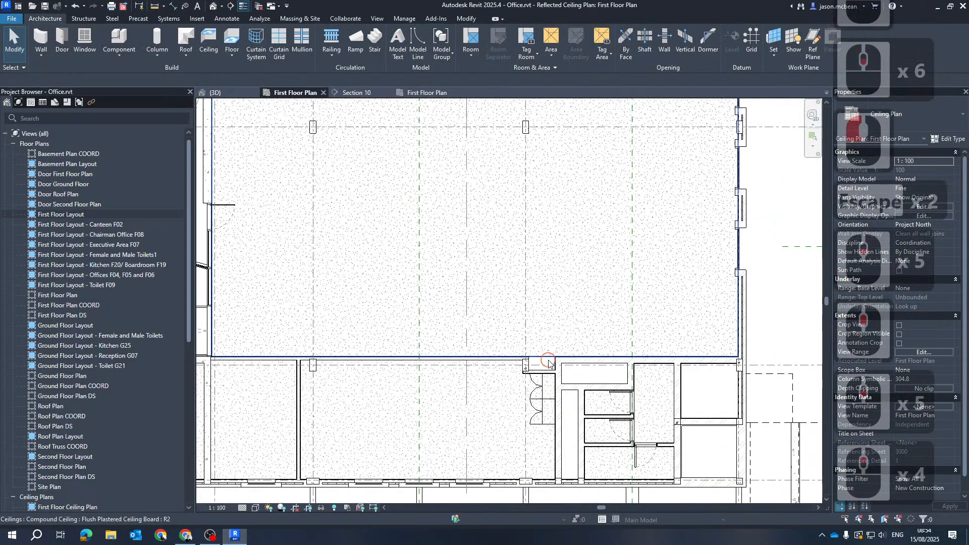
{"action": "left_click", "coordinate": [548, 359]}
{"action": "scroll", "coordinate": [556, 363], "scroll_direction": "up", "scroll_amount": 8}
{"action": "scroll", "coordinate": [553, 361], "scroll_direction": "up", "scroll_amount": 4}
{"action": "left_click", "coordinate": [444, 60]}
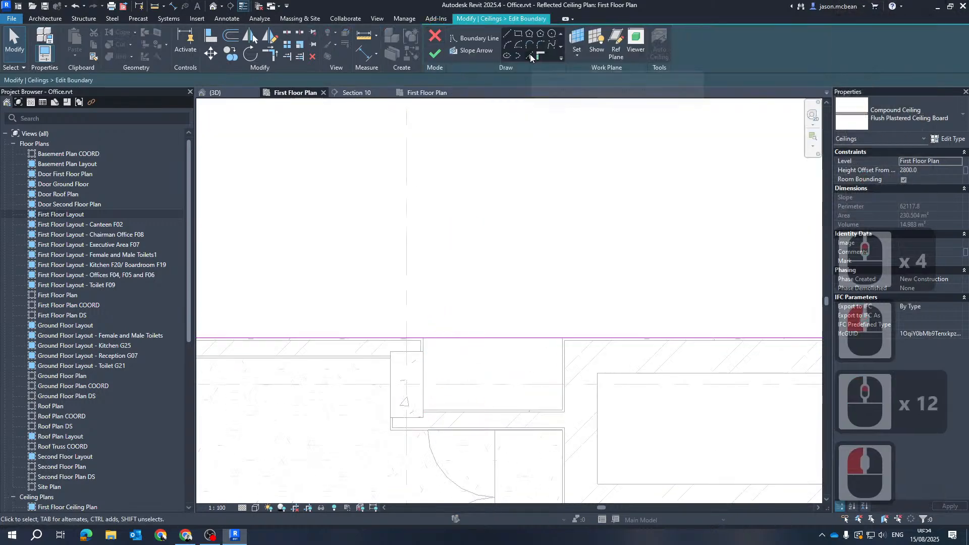
Step: Add boundary lines along the recess's column face, back wall and toilet core wall by picking those edges
{"action": "left_click", "coordinate": [530, 54]}
{"action": "left_click", "coordinate": [428, 378]}
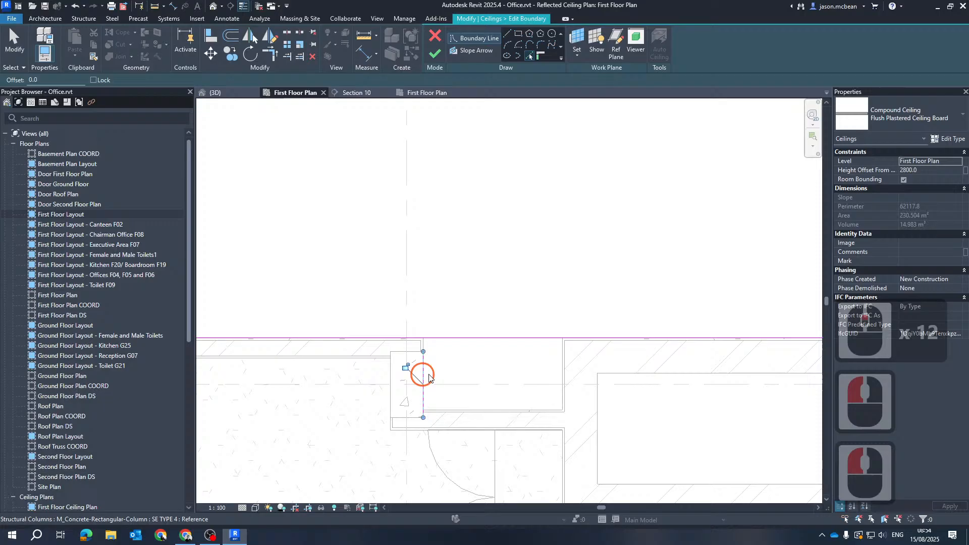
{"action": "left_click", "coordinate": [527, 407]}
{"action": "left_click", "coordinate": [561, 344]}
{"action": "key", "text": "Escape"}
{"action": "key", "text": "Escape"}
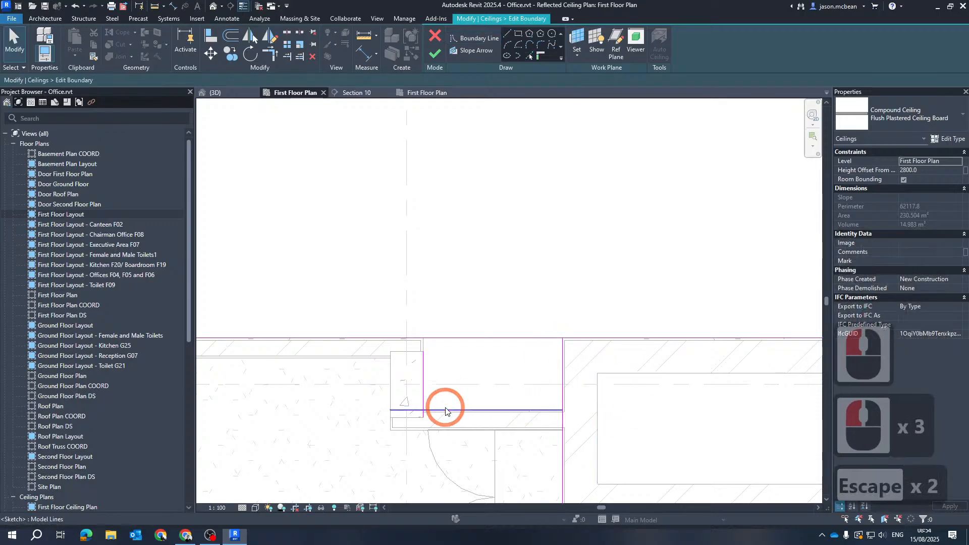
{"action": "key", "text": "y"}
{"action": "key", "text": "t"}
{"action": "key", "text": "r"}
{"action": "left_click", "coordinate": [422, 360]}
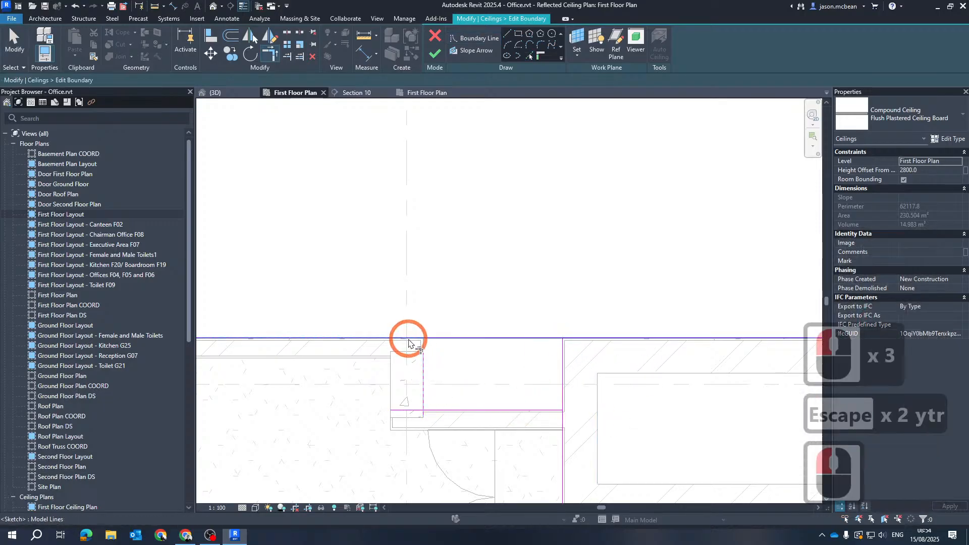
{"action": "left_click", "coordinate": [411, 338]}
{"action": "key", "text": "Escape"}
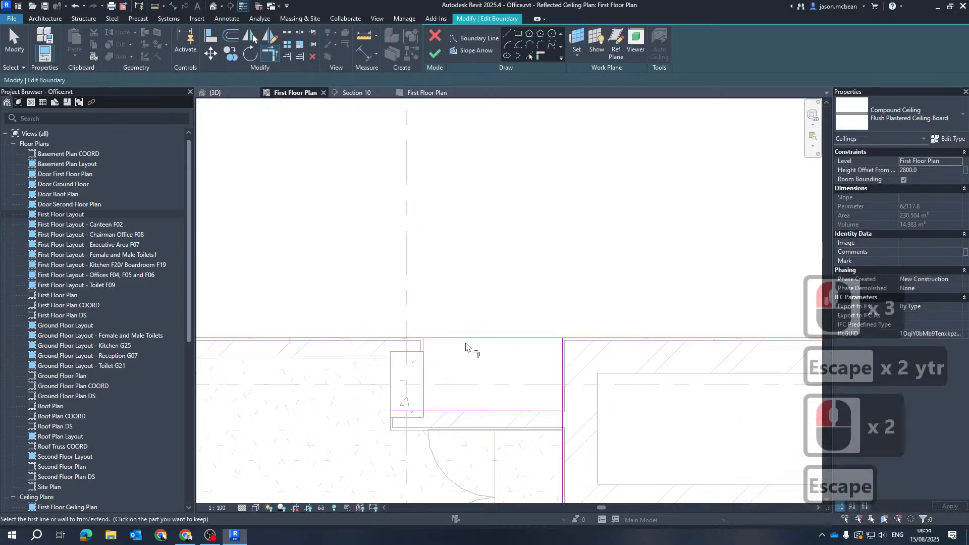
Step: Split the ceiling's long boundary line across the opening of the recess
{"action": "key", "text": "s"}
{"action": "key", "text": "l"}
{"action": "left_click", "coordinate": [482, 337]}
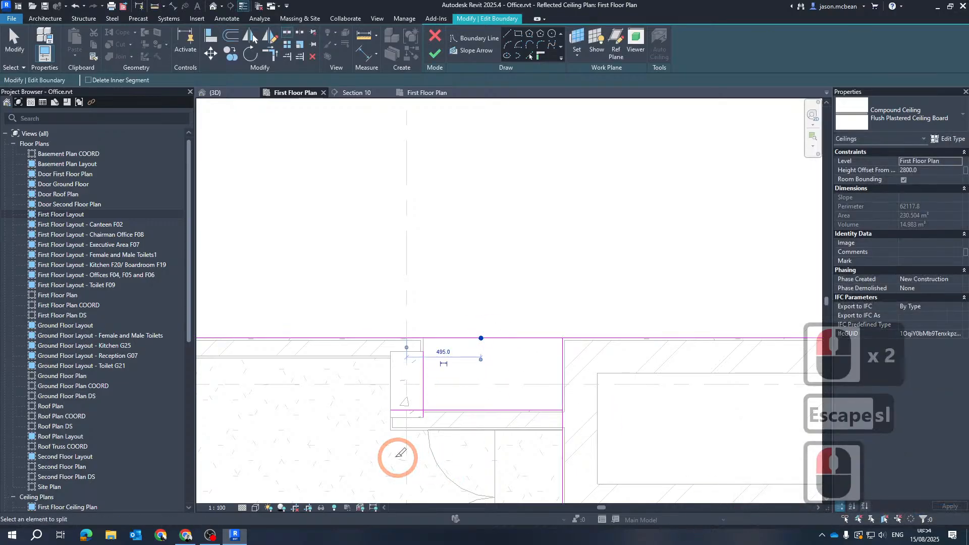
Step: Trim the split boundary line and the three recess lines to corners so the ceiling outline follows the recess
{"action": "key", "text": "t"}
{"action": "key", "text": "r"}
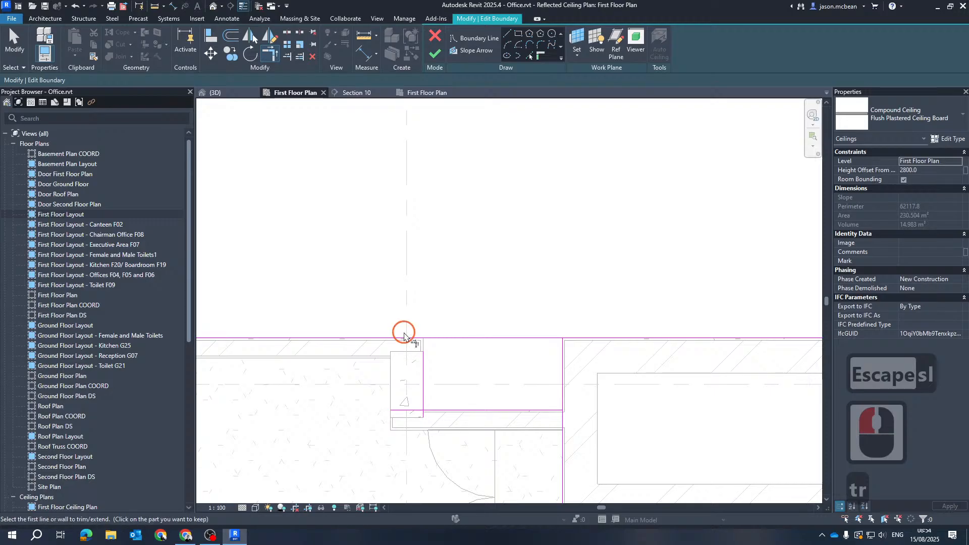
{"action": "left_click", "coordinate": [405, 337]}
{"action": "left_click", "coordinate": [428, 352]}
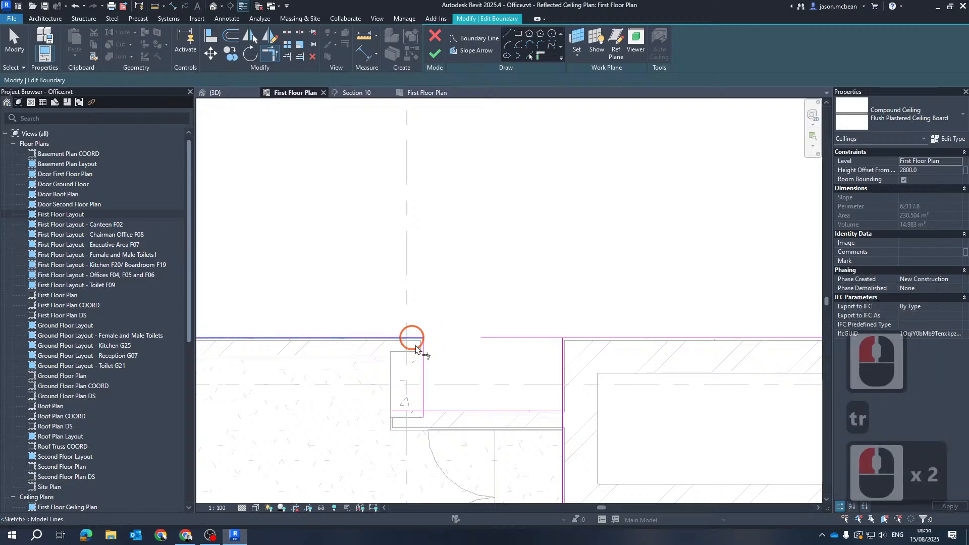
{"action": "left_click", "coordinate": [442, 410]}
{"action": "left_click", "coordinate": [428, 402]}
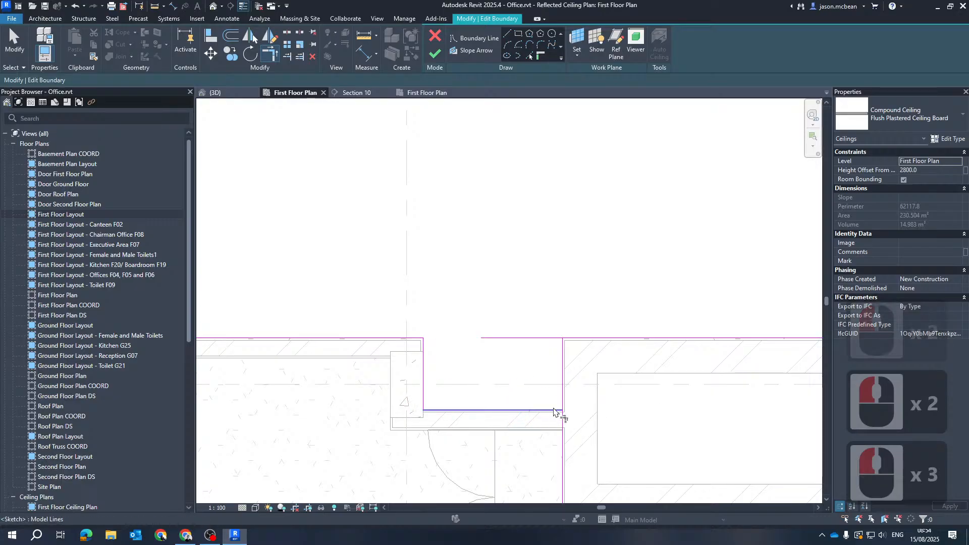
{"action": "left_click", "coordinate": [561, 395]}
{"action": "left_click", "coordinate": [578, 336]}
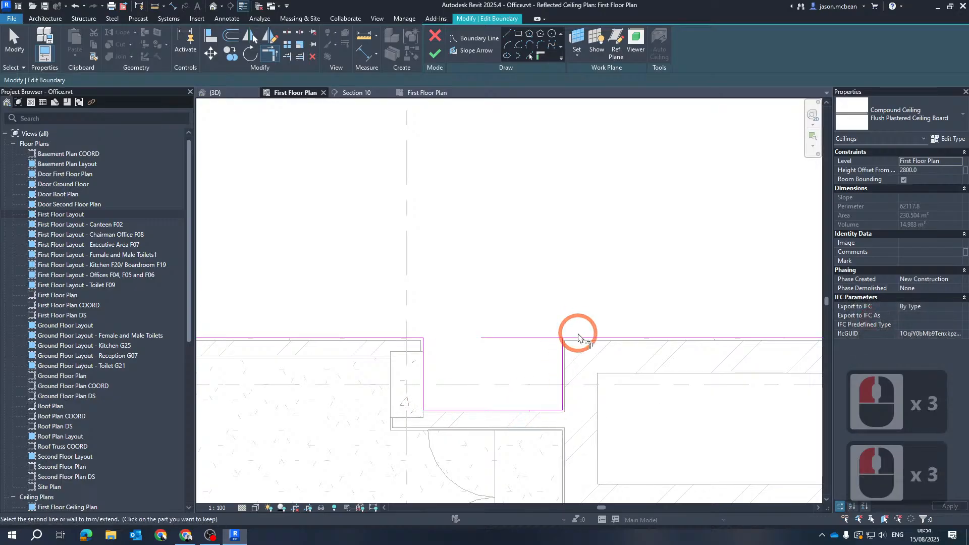
{"action": "left_click", "coordinate": [569, 347]}
{"action": "key", "text": "Escape"}
{"action": "scroll", "coordinate": [574, 361], "scroll_direction": "down", "scroll_amount": 10}
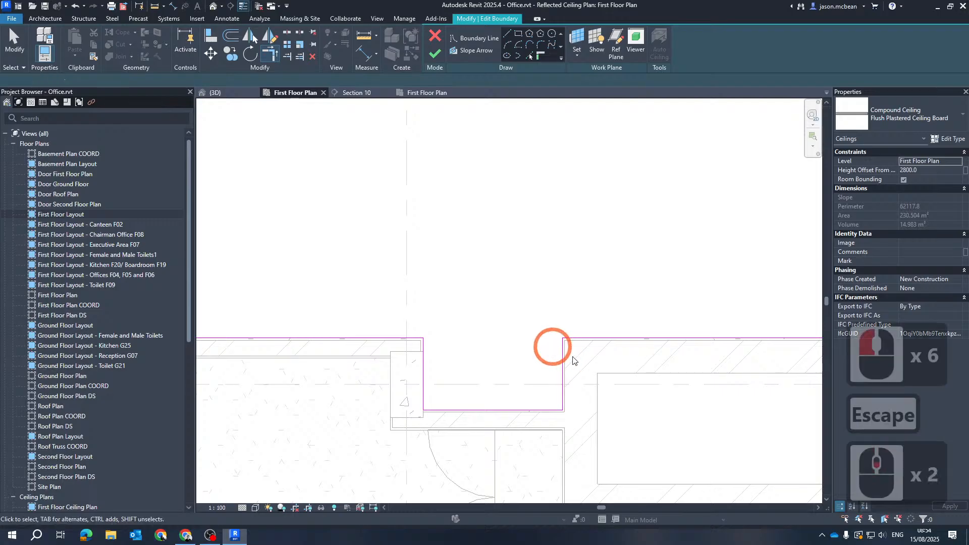
{"action": "key", "text": "Escape"}
Step: Offset the large room's entire ceiling boundary chain 25 mm inward from the walls without keeping a copy
{"action": "middle_click_drag", "start_coordinate": [704, 469], "coordinate": [639, 280]}
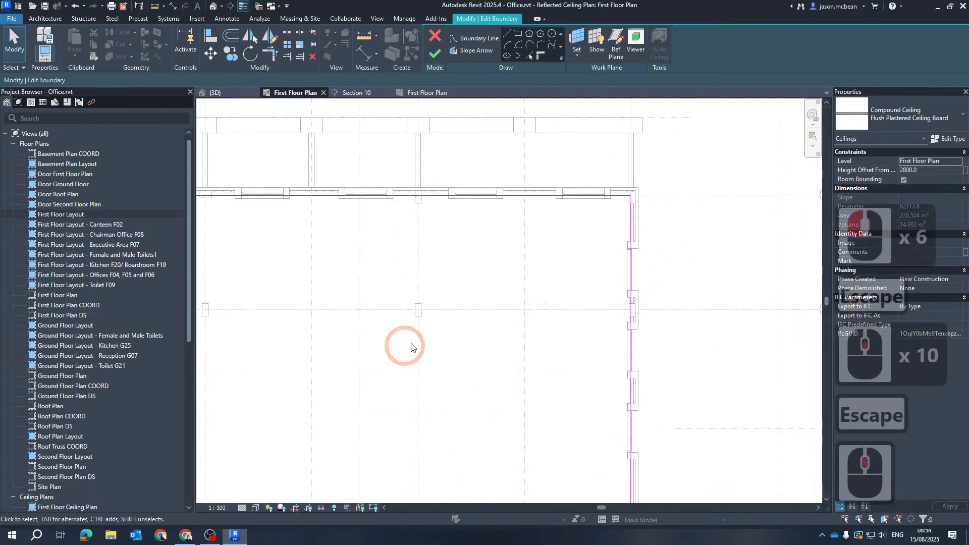
{"action": "middle_click_drag", "start_coordinate": [411, 347], "coordinate": [417, 205]}
{"action": "scroll", "coordinate": [417, 206], "scroll_direction": "down", "scroll_amount": 2}
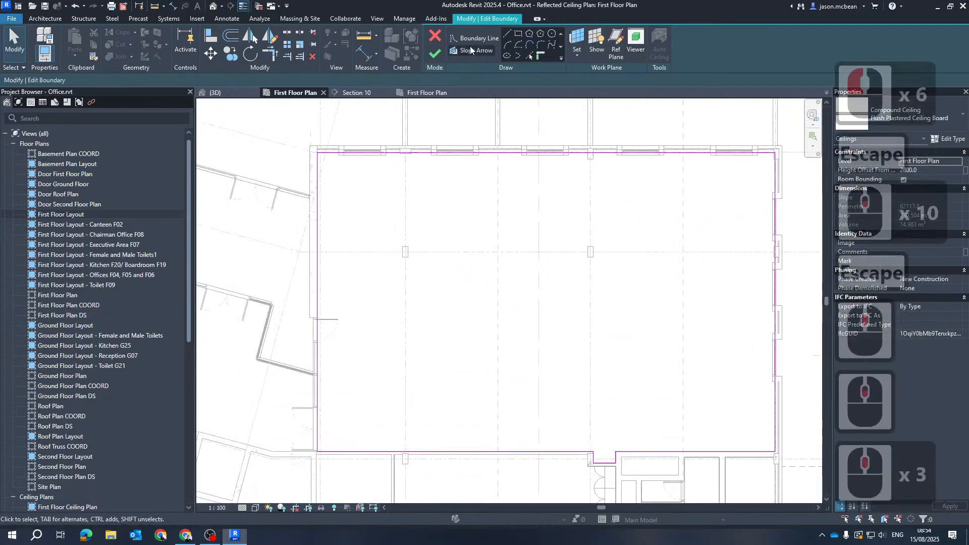
{"action": "left_click", "coordinate": [231, 35]}
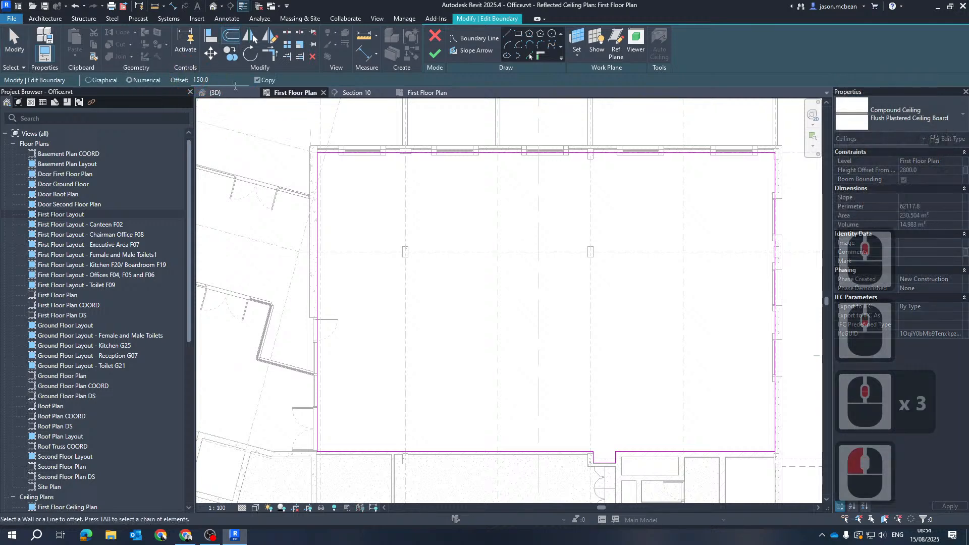
{"action": "left_click", "coordinate": [259, 80]}
{"action": "left_click", "coordinate": [230, 78]}
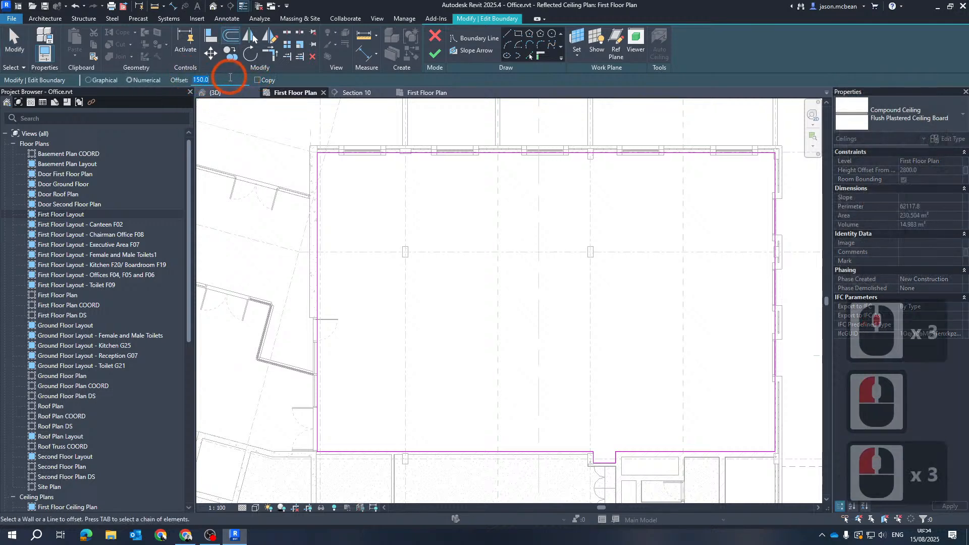
{"action": "type", "text": "25"}
{"action": "key", "text": "Return"}
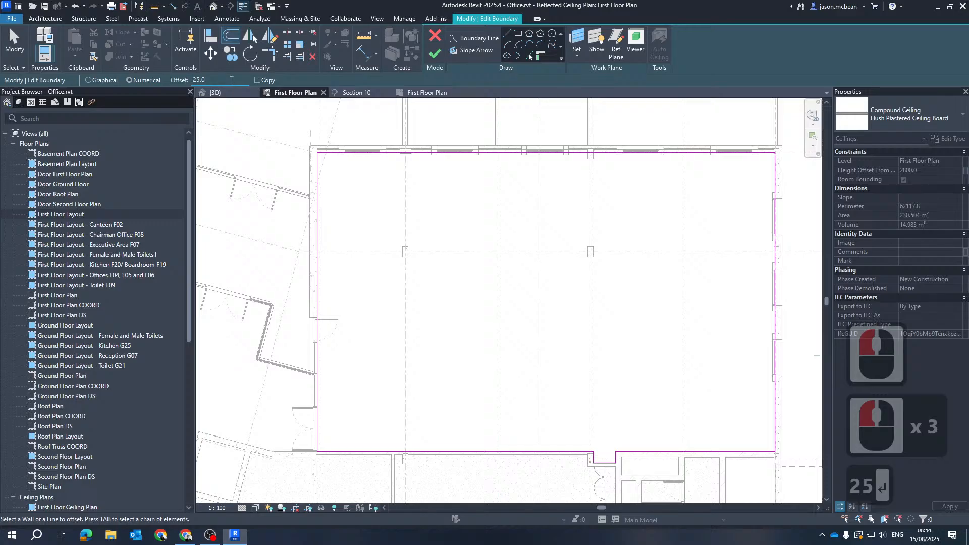
{"action": "left_click", "coordinate": [407, 311]}
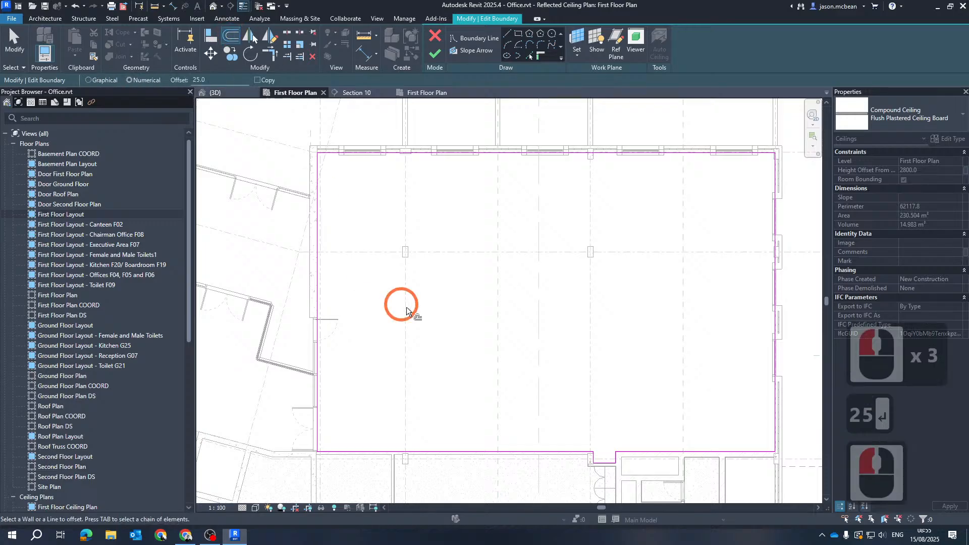
{"action": "scroll", "coordinate": [308, 192], "scroll_direction": "up", "scroll_amount": 5}
{"action": "key", "text": "Tab"}
{"action": "scroll", "coordinate": [332, 247], "scroll_direction": "up", "scroll_amount": 5}
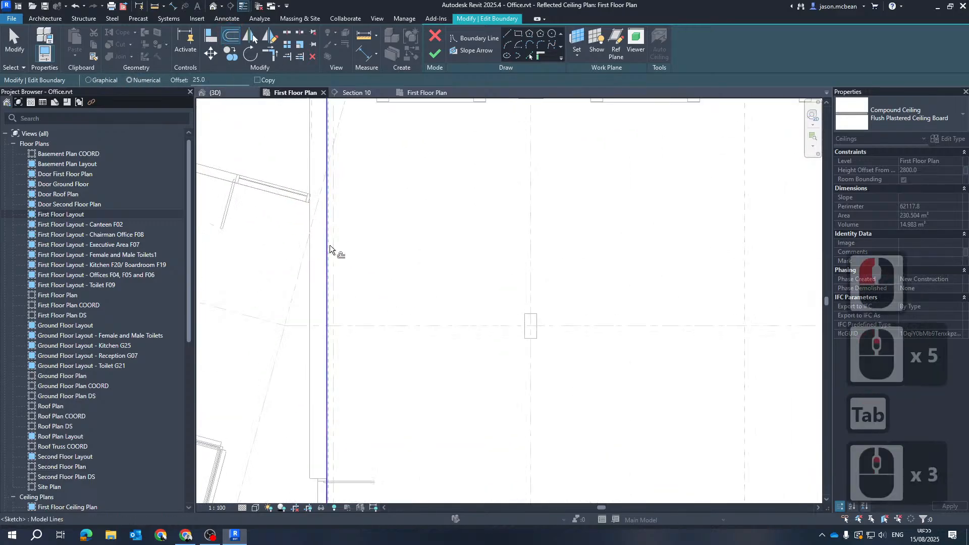
{"action": "scroll", "coordinate": [331, 250], "scroll_direction": "up", "scroll_amount": 5}
{"action": "scroll", "coordinate": [398, 106], "scroll_direction": "up", "scroll_amount": 7}
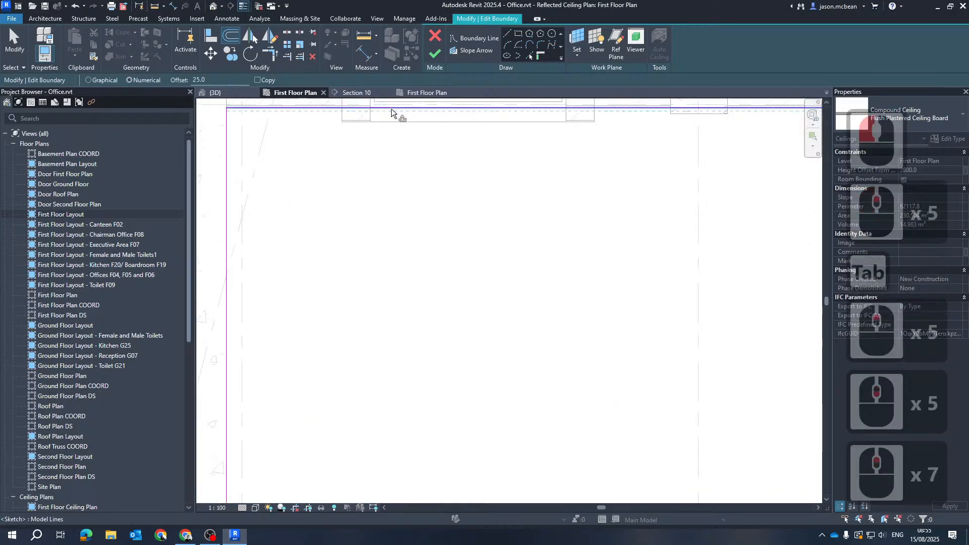
{"action": "key", "text": "Tab"}
{"action": "left_click", "coordinate": [392, 109]}
{"action": "scroll", "coordinate": [389, 195], "scroll_direction": "up", "scroll_amount": 8}
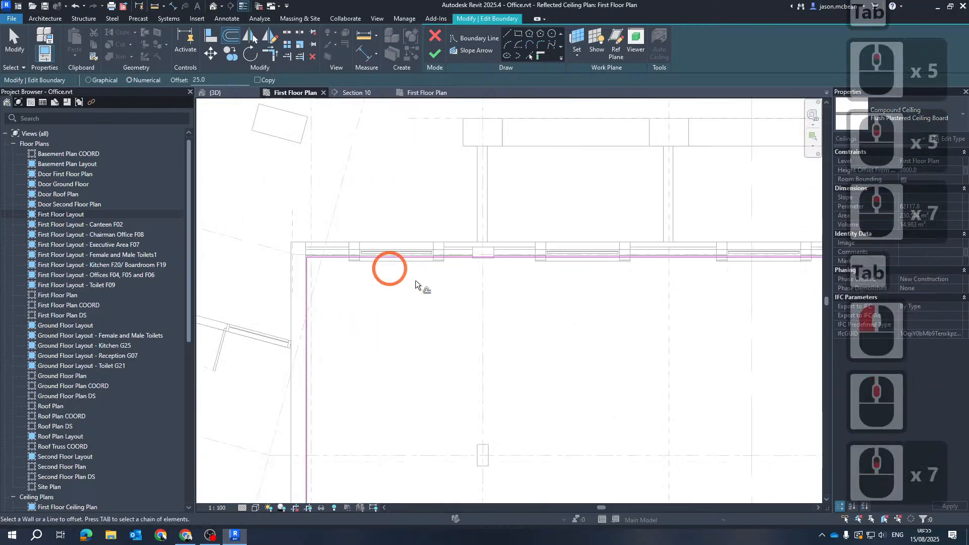
{"action": "scroll", "coordinate": [417, 283], "scroll_direction": "down", "scroll_amount": 3}
{"action": "middle_click_drag", "start_coordinate": [474, 328], "coordinate": [456, 254]}
{"action": "key", "text": "Escape"}
{"action": "scroll", "coordinate": [381, 228], "scroll_direction": "down", "scroll_amount": 2}
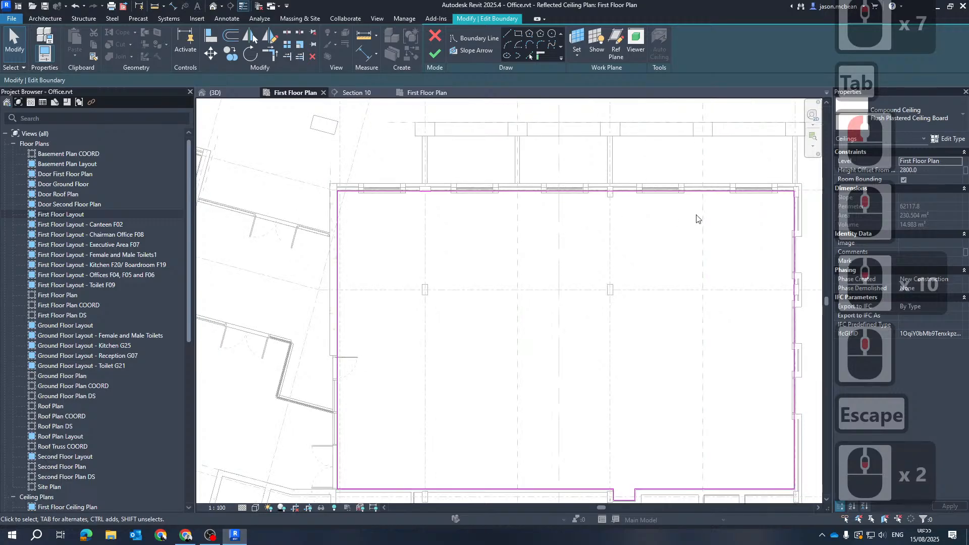
Step: Draw a rectangular opening inside the ceiling boundary, leaving a border band all round, and finish the boundary edit
{"action": "scroll", "coordinate": [608, 331], "scroll_direction": "up", "scroll_amount": 8}
{"action": "left_click", "coordinate": [520, 34]}
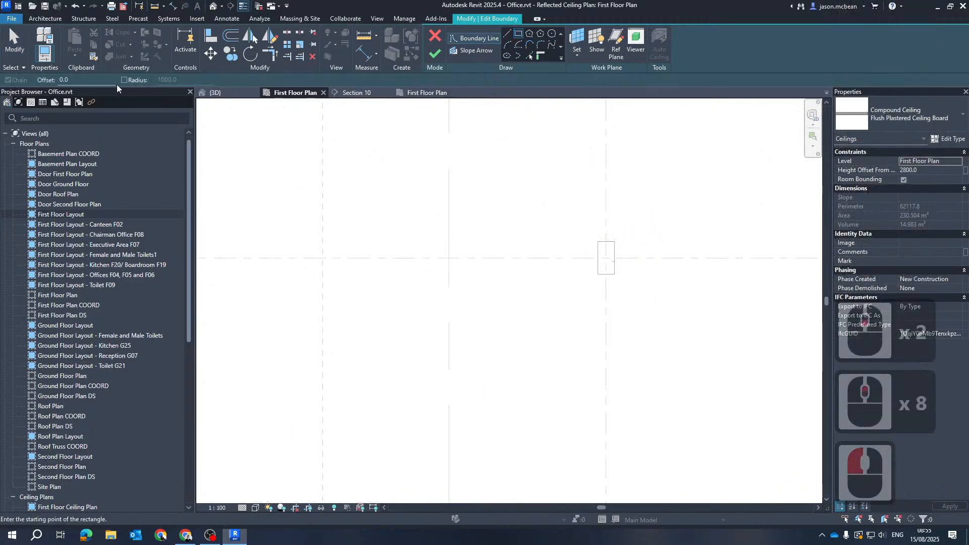
{"action": "scroll", "coordinate": [607, 218], "scroll_direction": "down", "scroll_amount": 11}
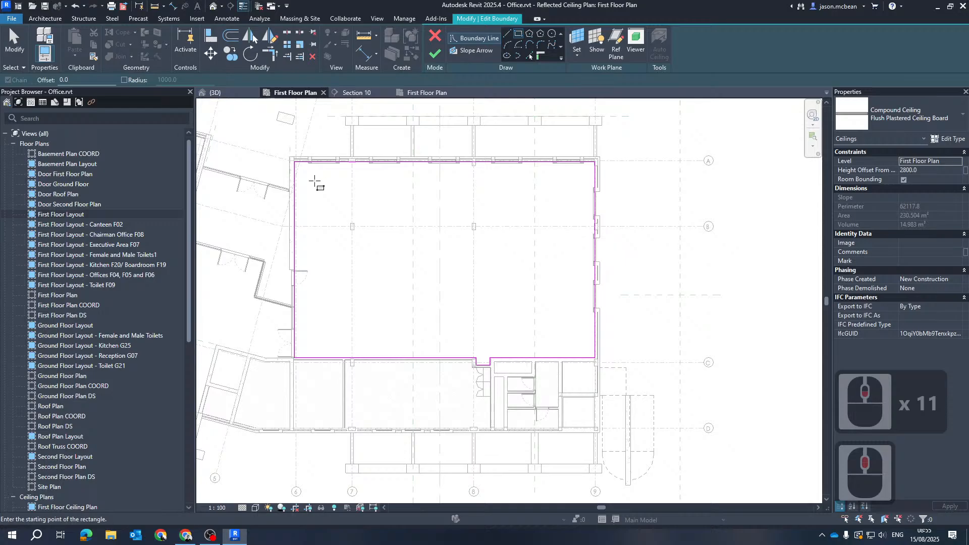
{"action": "left_click", "coordinate": [316, 180]}
{"action": "left_click", "coordinate": [577, 333]}
{"action": "key", "text": "Escape"}
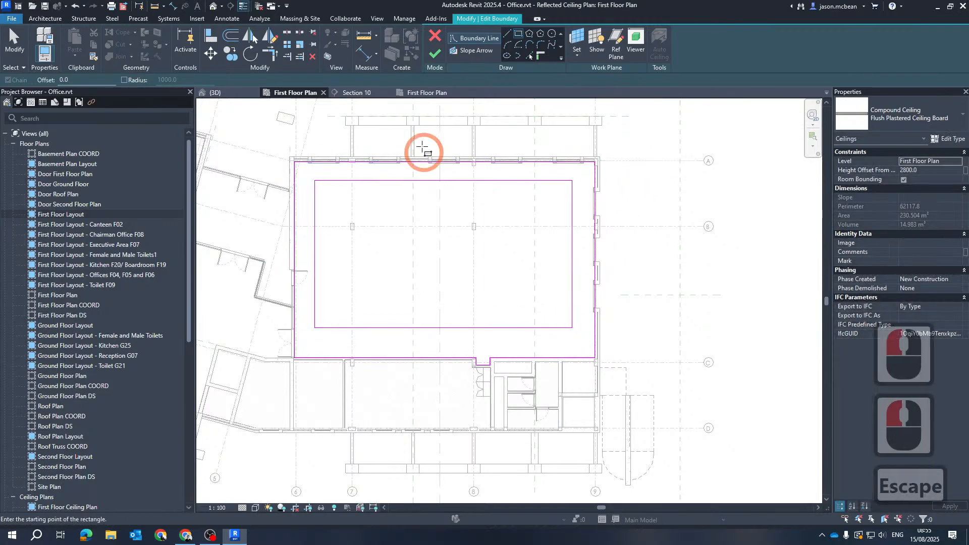
{"action": "left_click", "coordinate": [435, 53]}
{"action": "key", "text": "Escape"}
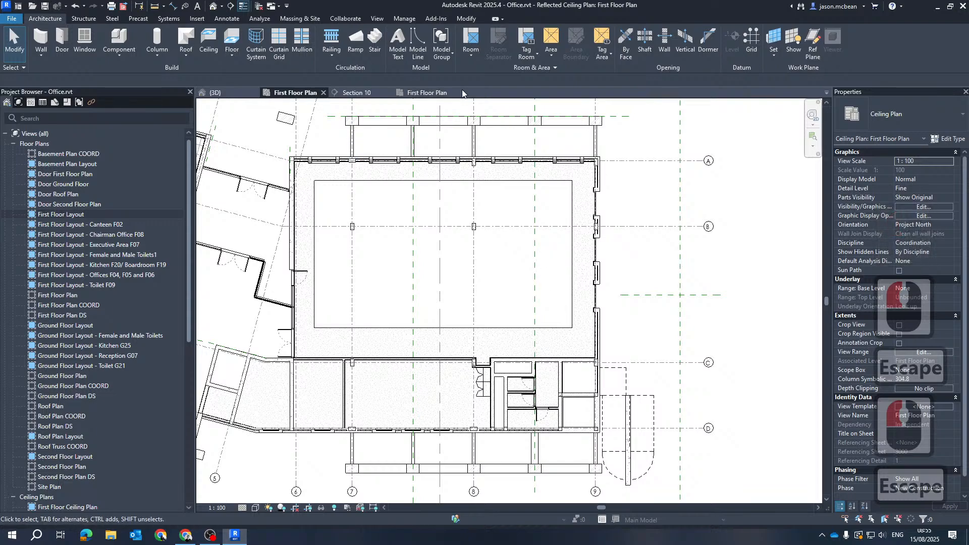
Step: Inspect the plastered ceiling band in the 3D view, checking how it meets the walls, windows, columns and recess
{"action": "left_click", "coordinate": [238, 94]}
{"action": "scroll", "coordinate": [580, 242], "scroll_direction": "down", "scroll_amount": 6}
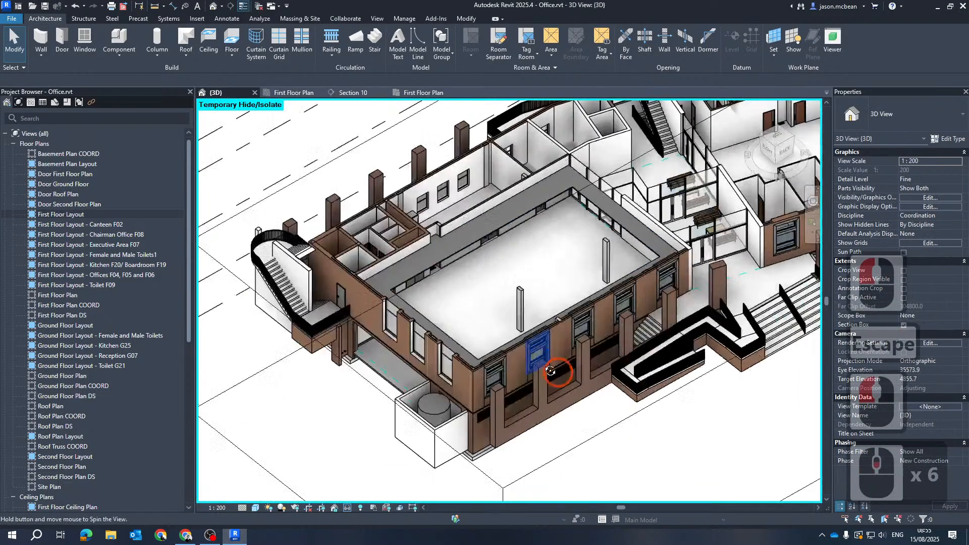
{"action": "middle_click_drag", "start_coordinate": [554, 370], "coordinate": [400, 252], "text": "shift"}
{"action": "scroll", "coordinate": [442, 344], "scroll_direction": "up", "scroll_amount": 10}
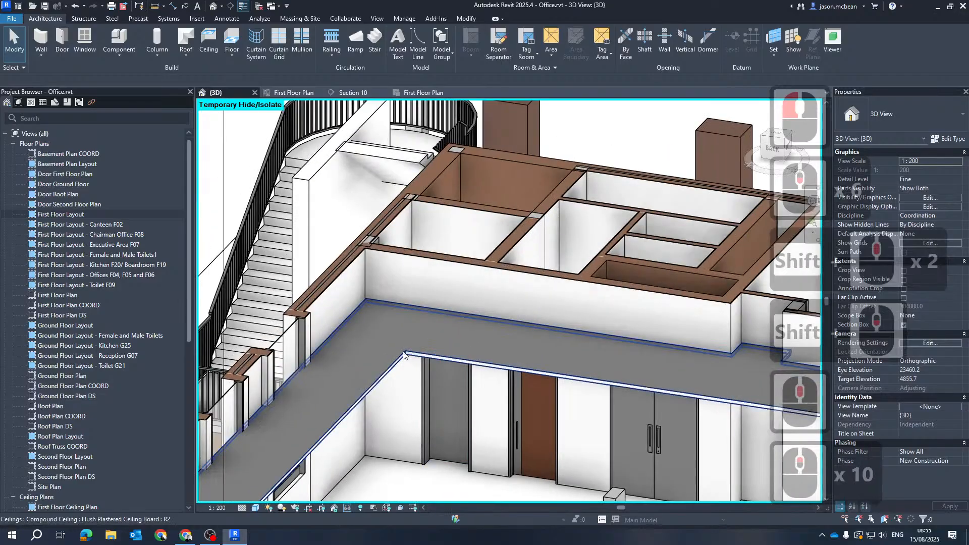
{"action": "left_click", "coordinate": [484, 309]}
{"action": "scroll", "coordinate": [484, 309], "scroll_direction": "down", "scroll_amount": 6}
{"action": "middle_click_drag", "start_coordinate": [541, 470], "coordinate": [364, 438], "text": "shift"}
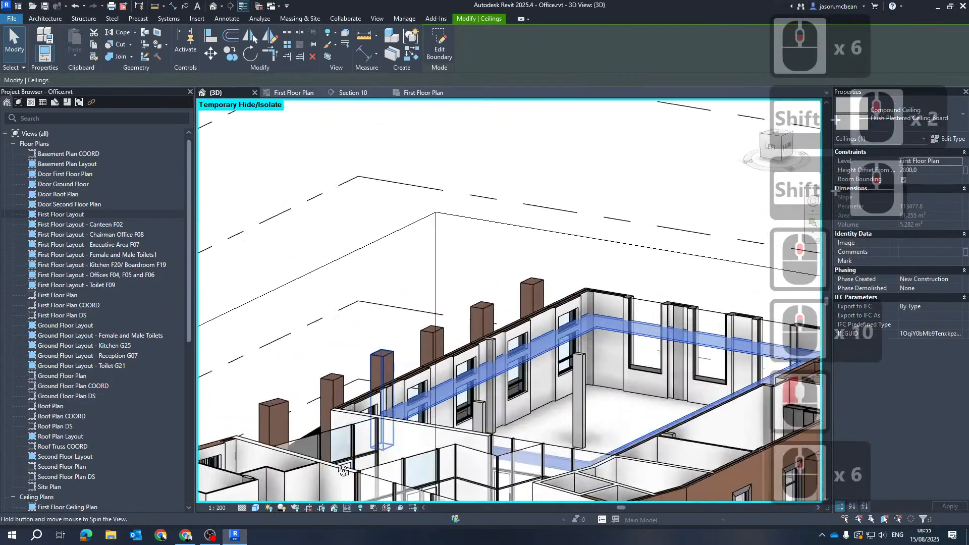
{"action": "scroll", "coordinate": [359, 430], "scroll_direction": "up", "scroll_amount": 2}
{"action": "scroll", "coordinate": [588, 357], "scroll_direction": "up", "scroll_amount": 4}
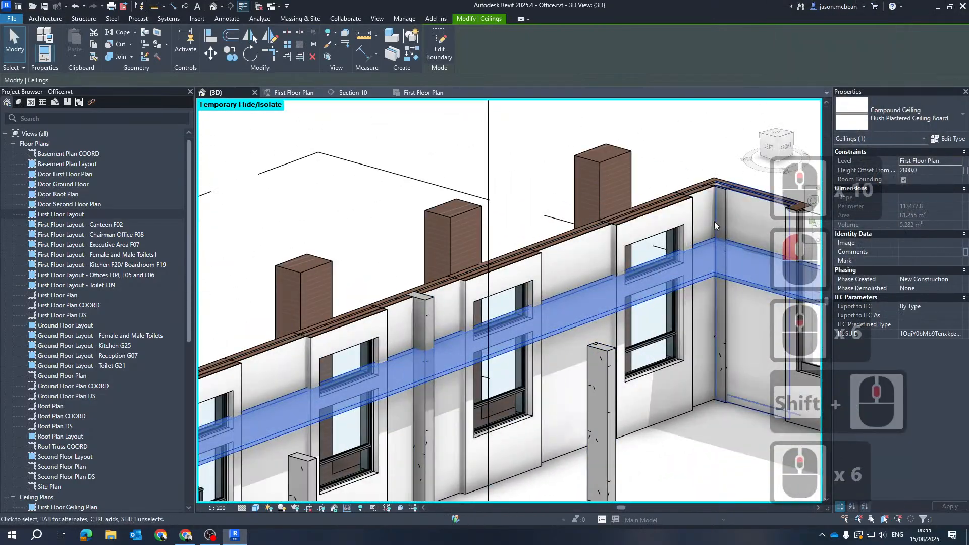
{"action": "scroll", "coordinate": [745, 333], "scroll_direction": "down", "scroll_amount": 4}
{"action": "middle_click_drag", "start_coordinate": [744, 329], "coordinate": [660, 294], "text": "shift"}
{"action": "scroll", "coordinate": [531, 277], "scroll_direction": "up", "scroll_amount": 10}
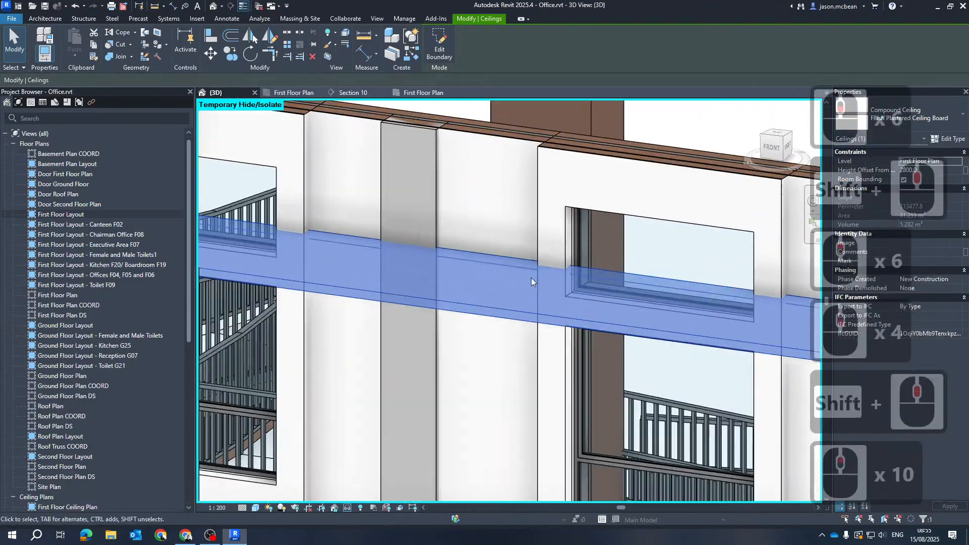
{"action": "scroll", "coordinate": [575, 290], "scroll_direction": "down", "scroll_amount": 6}
{"action": "middle_click_drag", "start_coordinate": [575, 290], "coordinate": [526, 243], "text": "shift"}
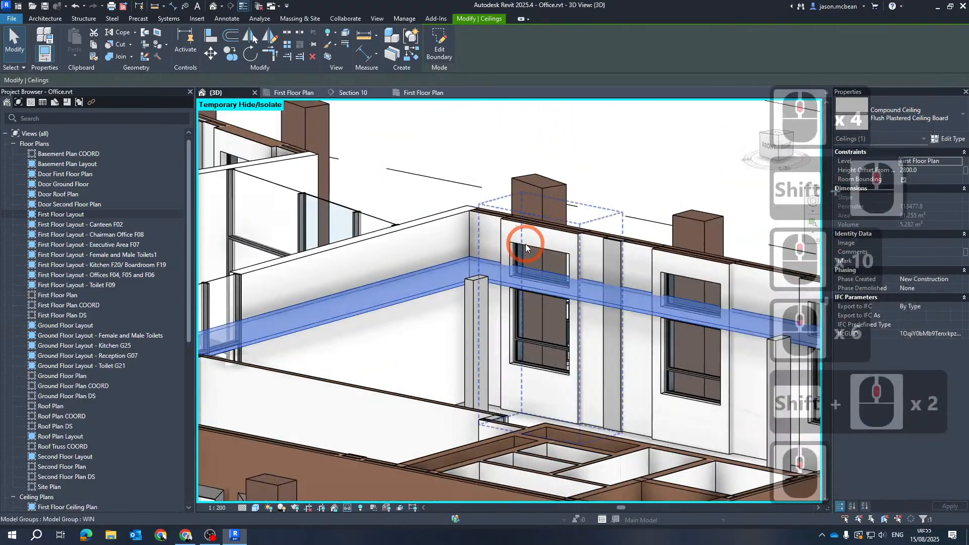
{"action": "scroll", "coordinate": [588, 273], "scroll_direction": "up", "scroll_amount": 4}
{"action": "scroll", "coordinate": [504, 243], "scroll_direction": "down", "scroll_amount": 7}
{"action": "middle_click_drag", "start_coordinate": [530, 390], "coordinate": [431, 398], "text": "shift"}
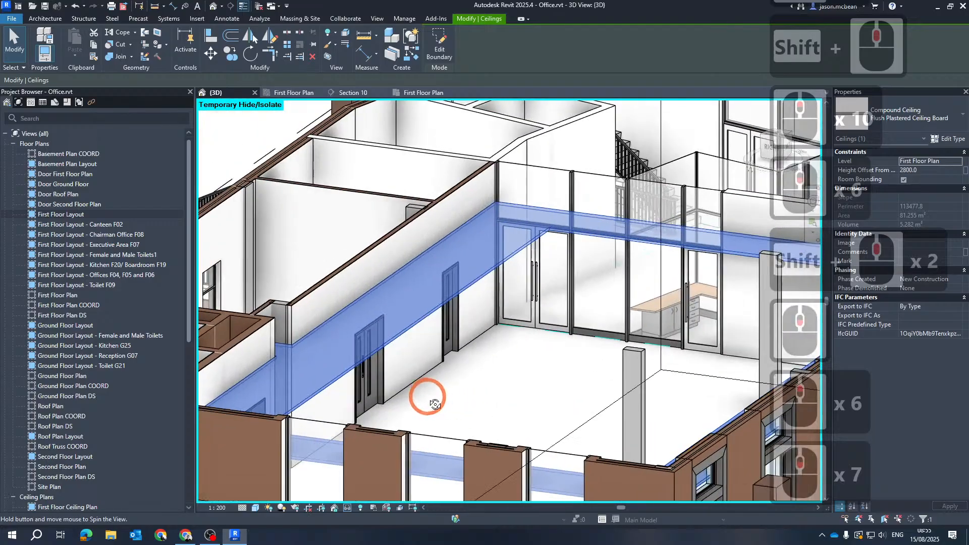
{"action": "scroll", "coordinate": [514, 246], "scroll_direction": "down", "scroll_amount": 7}
{"action": "middle_click_drag", "start_coordinate": [515, 277], "coordinate": [679, 338], "text": "shift"}
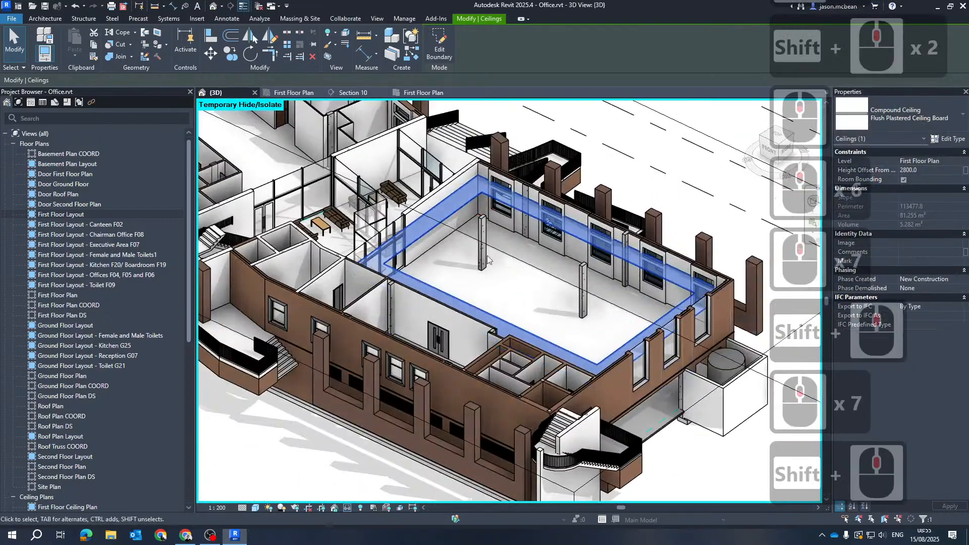
{"action": "key", "text": "Escape"}
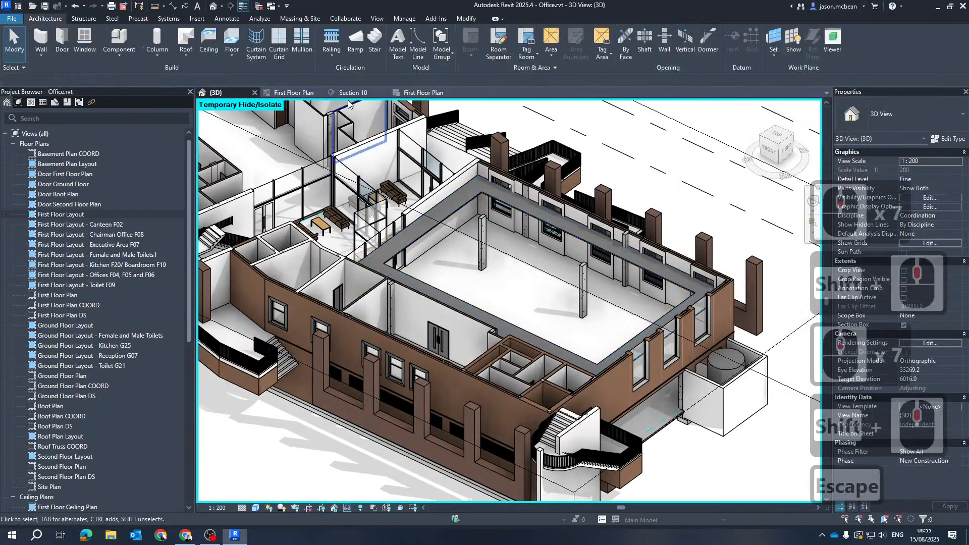
Step: Return to the first floor ceiling plan and examine the plastered border band and its central opening
{"action": "left_click", "coordinate": [287, 93]}
{"action": "left_click", "coordinate": [440, 261]}
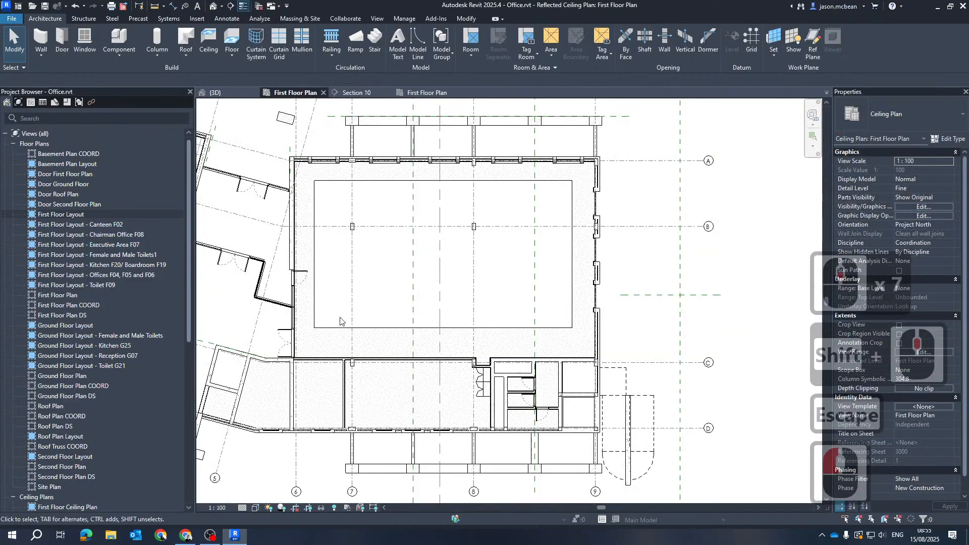
{"action": "left_click", "coordinate": [372, 331]}
{"action": "middle_click_drag", "start_coordinate": [428, 214], "coordinate": [495, 239]}
{"action": "key", "text": "Escape"}
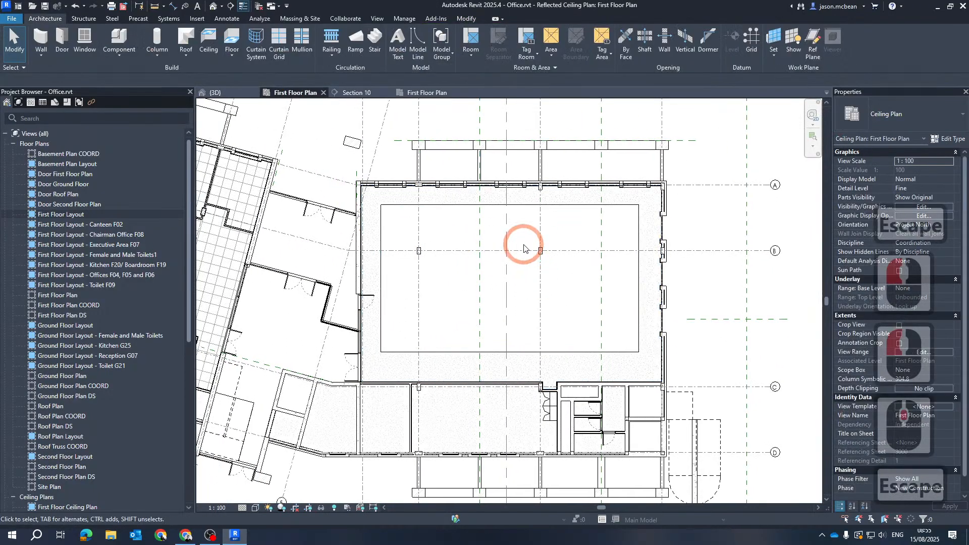
{"action": "scroll", "coordinate": [524, 249], "scroll_direction": "up", "scroll_amount": 4}
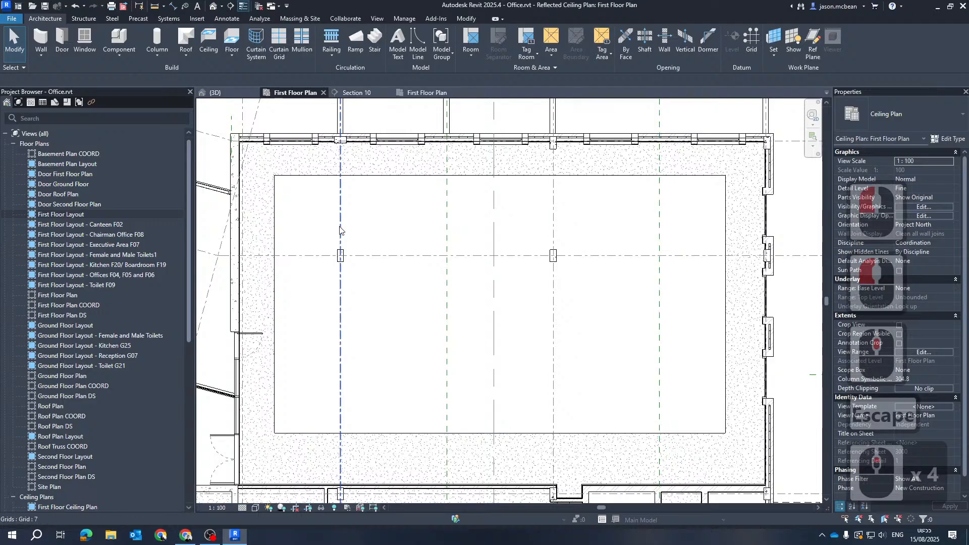
{"action": "left_click", "coordinate": [273, 210]}
{"action": "scroll", "coordinate": [433, 145], "scroll_direction": "up", "scroll_amount": 4}
{"action": "scroll", "coordinate": [430, 143], "scroll_direction": "down", "scroll_amount": 5}
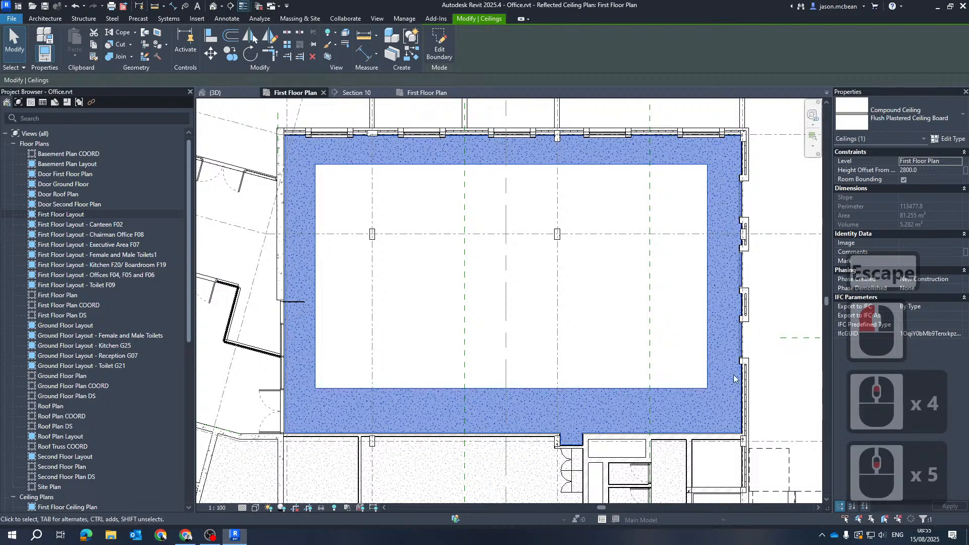
{"action": "key", "text": "Escape"}
{"action": "key", "text": "Escape"}
{"action": "middle_click_drag", "start_coordinate": [475, 284], "coordinate": [455, 288]}
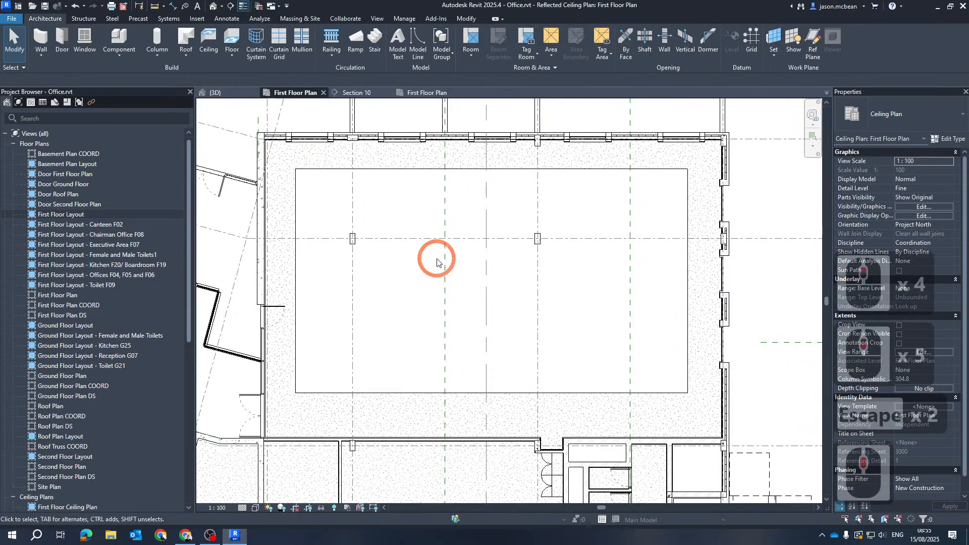
{"action": "key", "text": "Escape"}
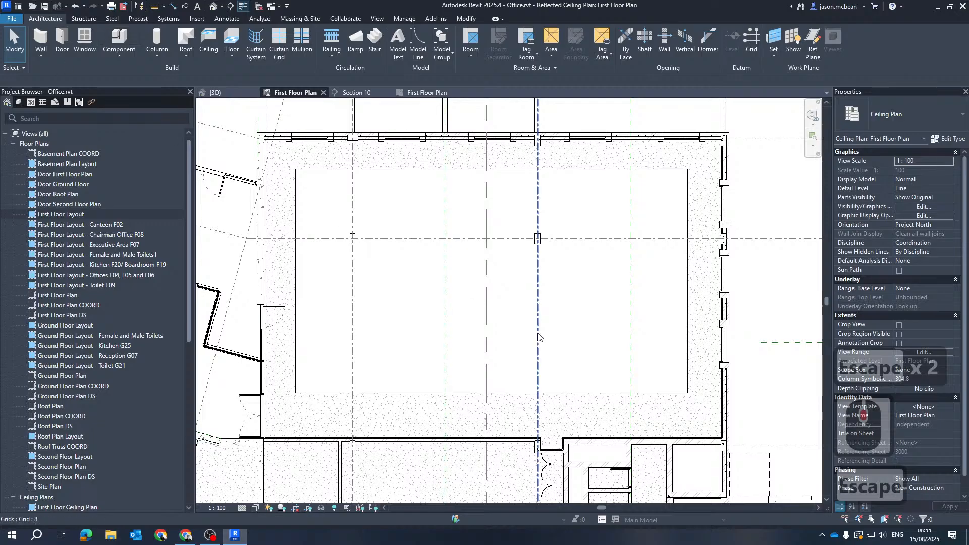
{"action": "scroll", "coordinate": [392, 240], "scroll_direction": "down", "scroll_amount": 2}
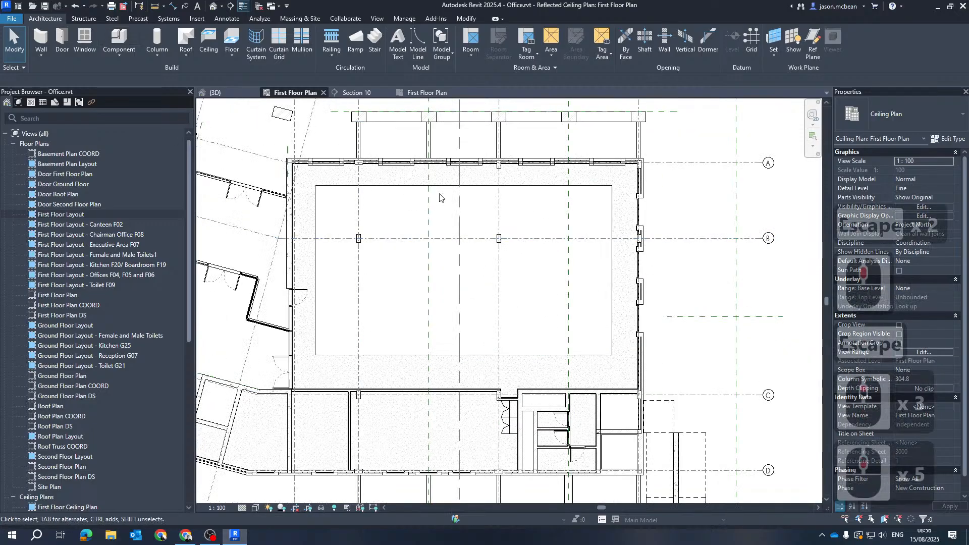
{"action": "scroll", "coordinate": [439, 198], "scroll_direction": "up", "scroll_amount": 2}
{"action": "scroll", "coordinate": [692, 264], "scroll_direction": "down", "scroll_amount": 3}
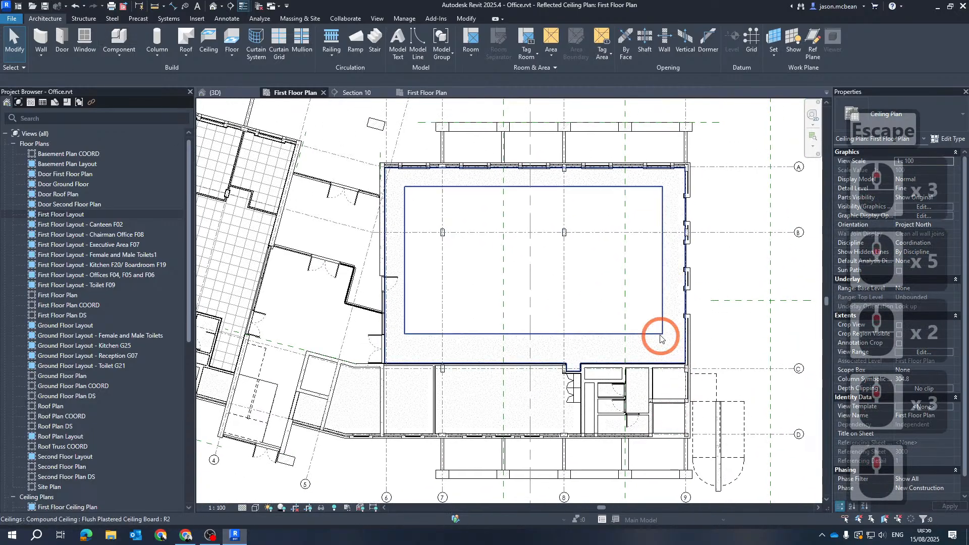
{"action": "scroll", "coordinate": [457, 275], "scroll_direction": "up", "scroll_amount": 4}
{"action": "key", "text": "Escape"}
{"action": "scroll", "coordinate": [393, 285], "scroll_direction": "down", "scroll_amount": 3}
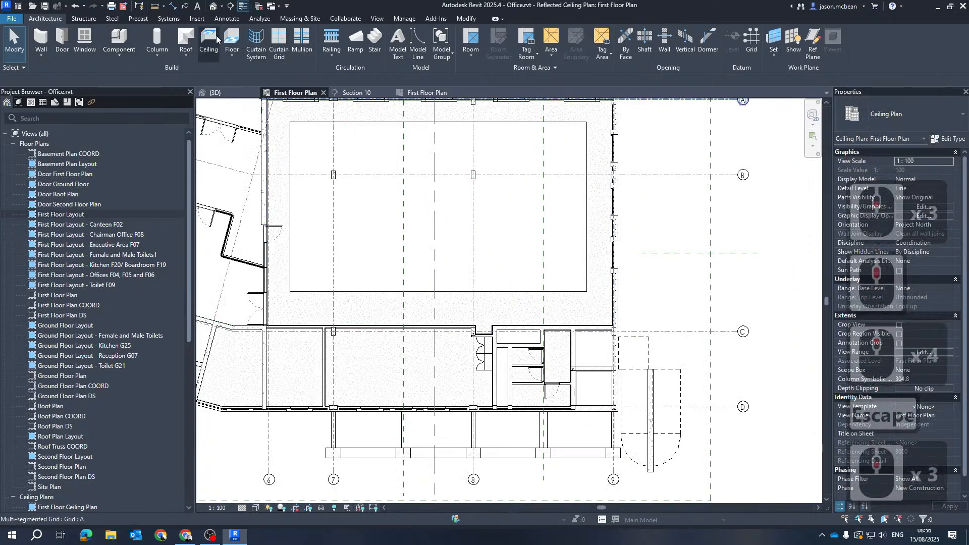
Step: Start a sketched 600 x 1200mm Grid ceiling and trace its boundary from the whole inner opening edge of the plastered border
{"action": "left_click", "coordinate": [216, 36]}
{"action": "left_click", "coordinate": [959, 116]}
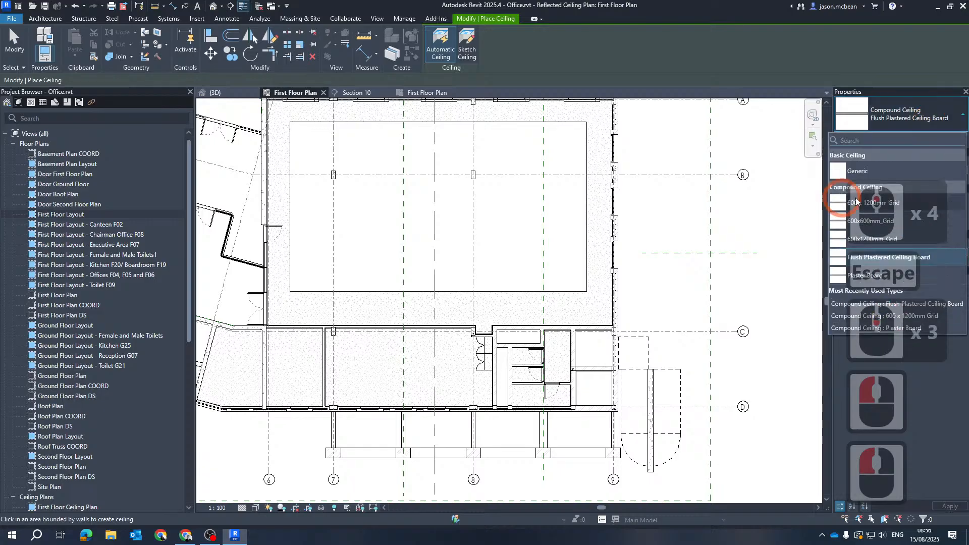
{"action": "left_click", "coordinate": [845, 204]}
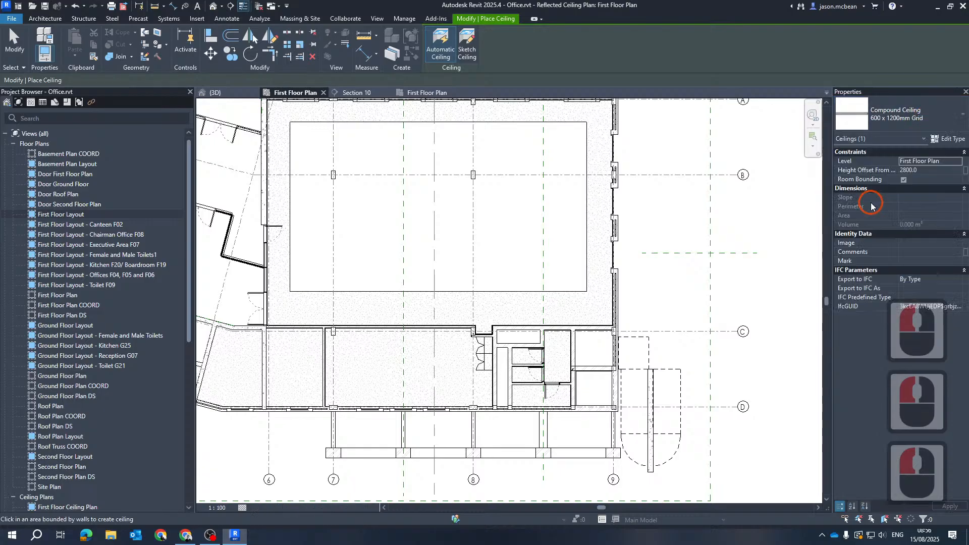
{"action": "left_click", "coordinate": [464, 50]}
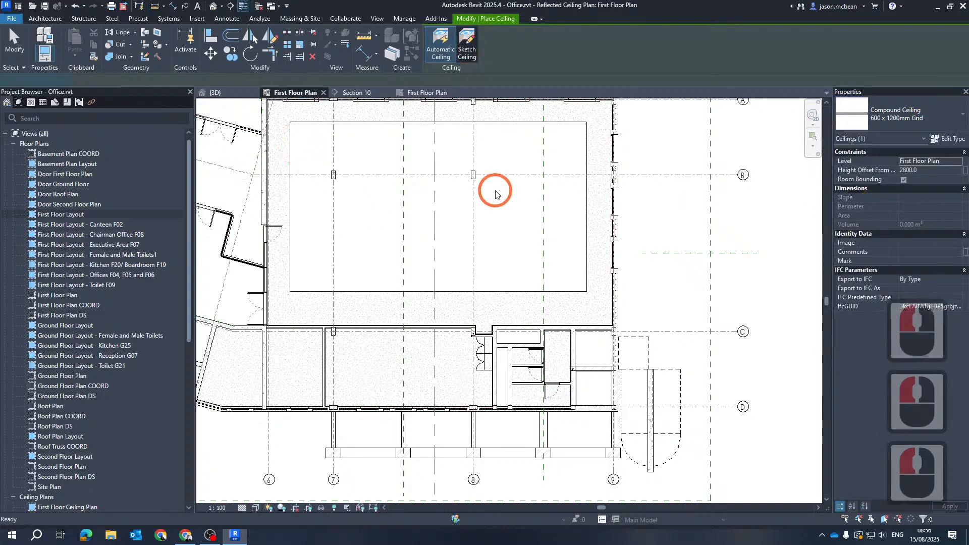
{"action": "left_click", "coordinate": [529, 56]}
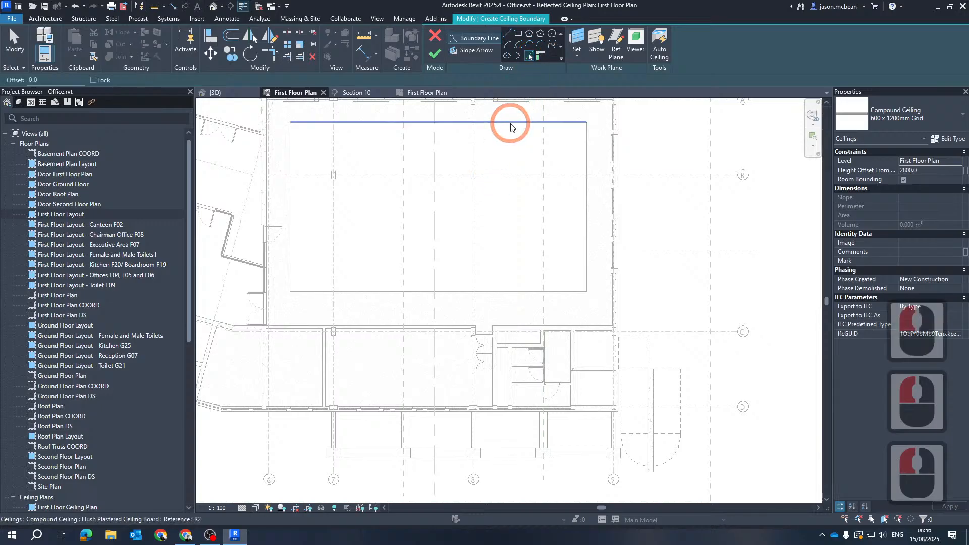
{"action": "key", "text": "Tab"}
{"action": "key", "text": "Tab"}
{"action": "left_click", "coordinate": [511, 127]}
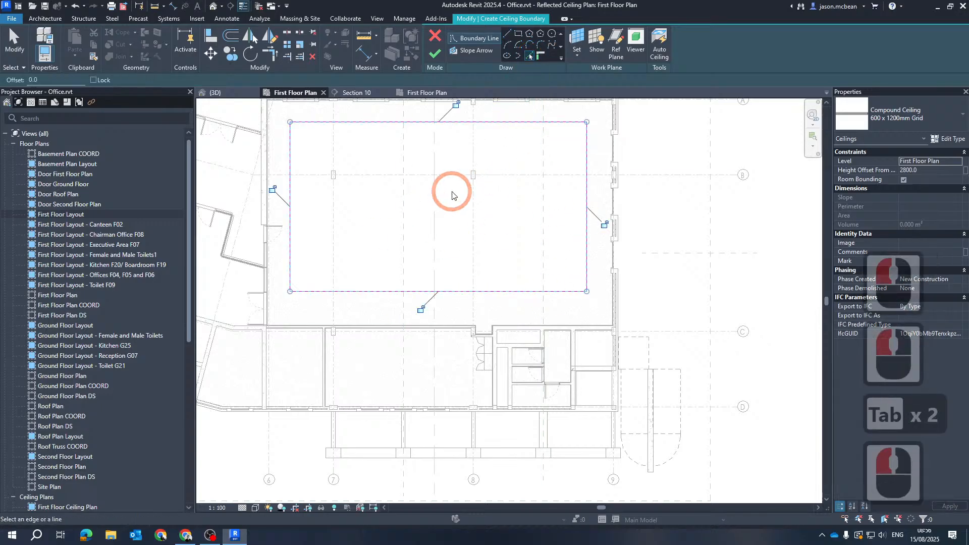
Step: Set the grid ceiling's height offset from the first floor level to 3500 mm and finish the sketch
{"action": "middle_click_drag", "start_coordinate": [453, 195], "coordinate": [463, 243]}
{"action": "left_click", "coordinate": [939, 171]}
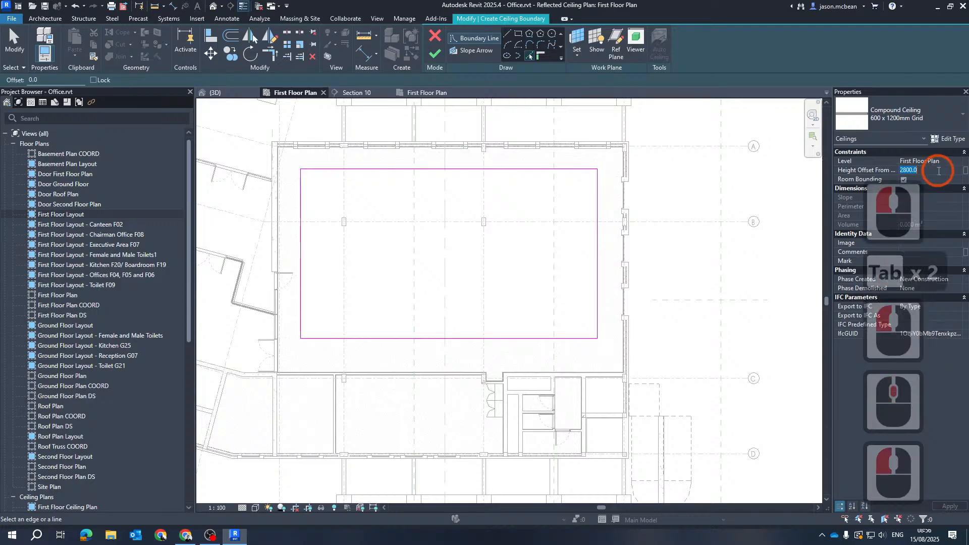
{"action": "type", "text": "3500"}
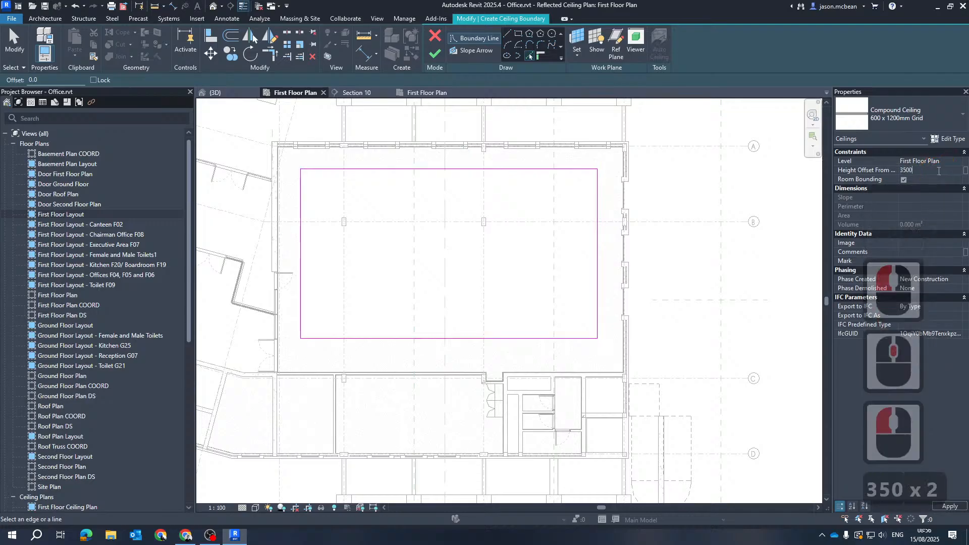
{"action": "key", "text": "Return"}
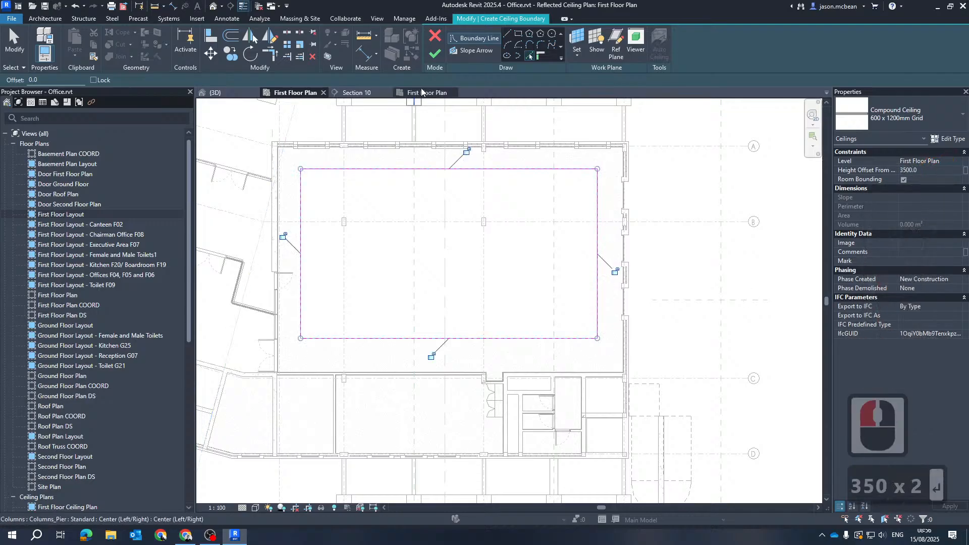
{"action": "left_click", "coordinate": [435, 53]}
{"action": "key", "text": "Escape"}
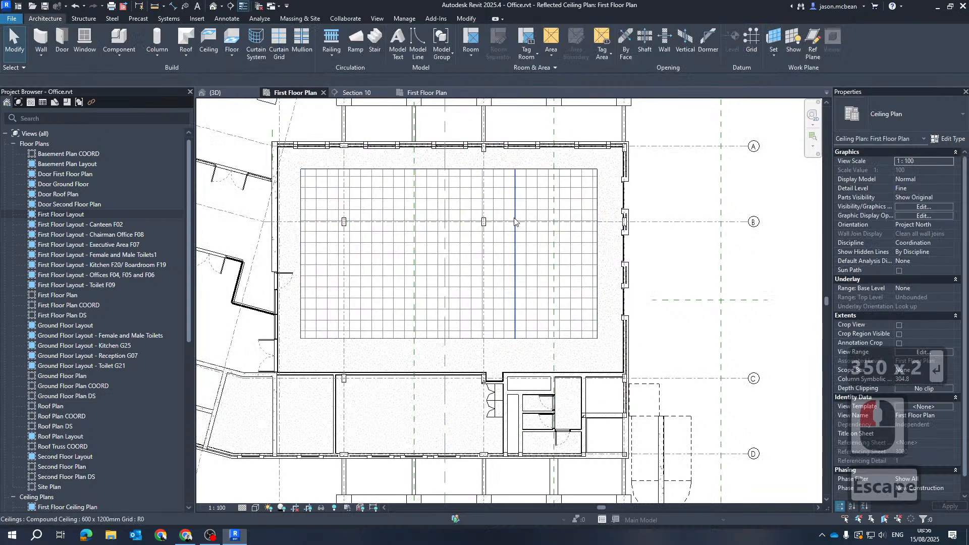
Step: Inspect the plastered border, the grid ceiling and the grid ceiling's boundary sketch in the ceiling plan
{"action": "scroll", "coordinate": [515, 222], "scroll_direction": "down", "scroll_amount": 6}
{"action": "scroll", "coordinate": [423, 152], "scroll_direction": "up", "scroll_amount": 6}
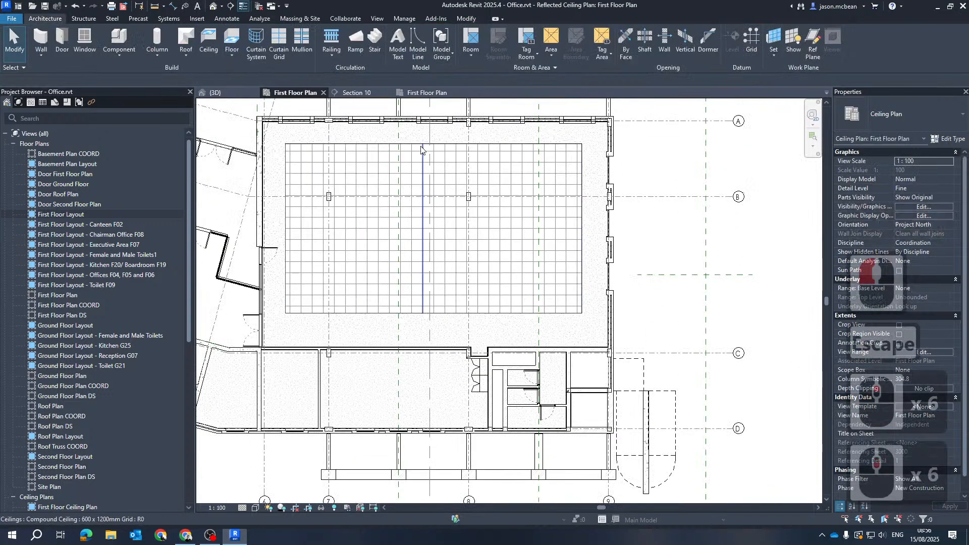
{"action": "left_click", "coordinate": [422, 145]}
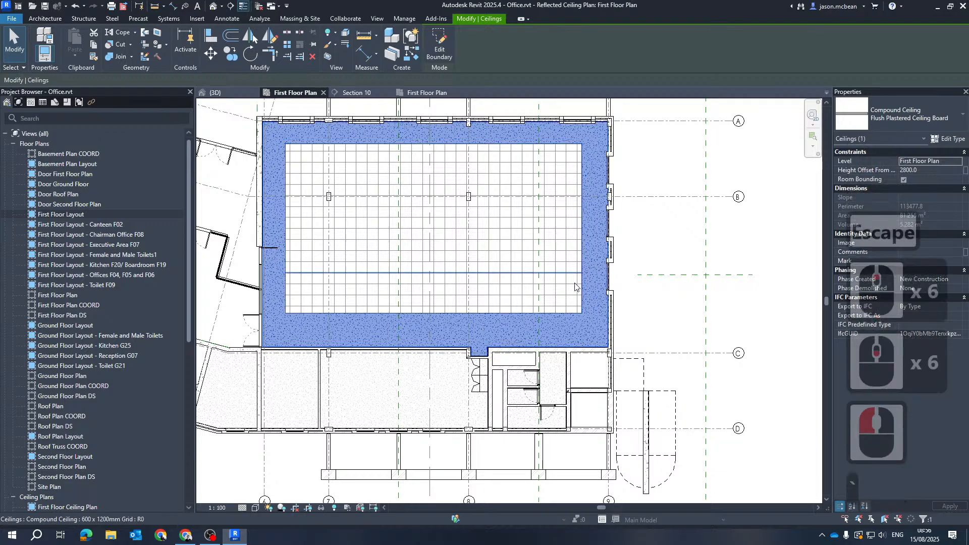
{"action": "left_click", "coordinate": [543, 240]}
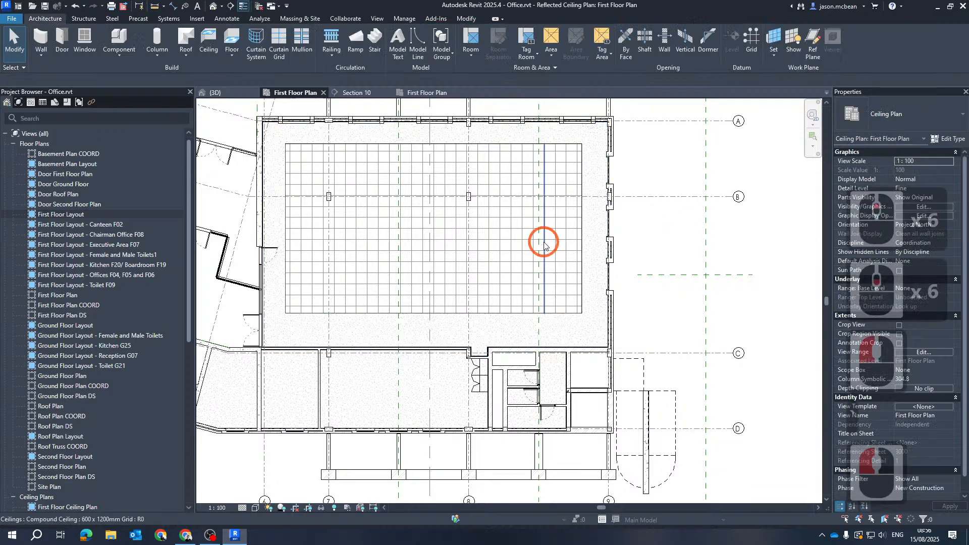
{"action": "key", "text": "Tab"}
{"action": "left_click", "coordinate": [584, 263]}
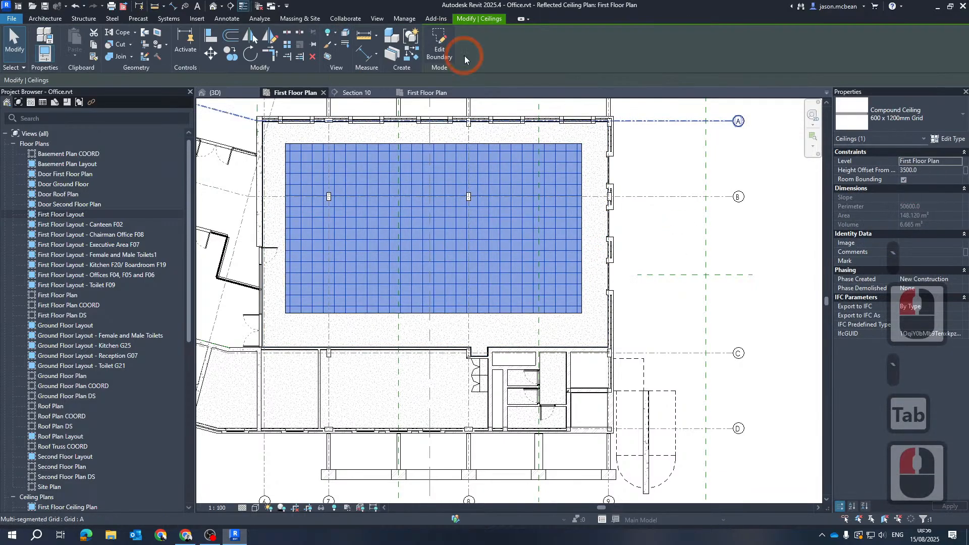
{"action": "left_click", "coordinate": [440, 44]}
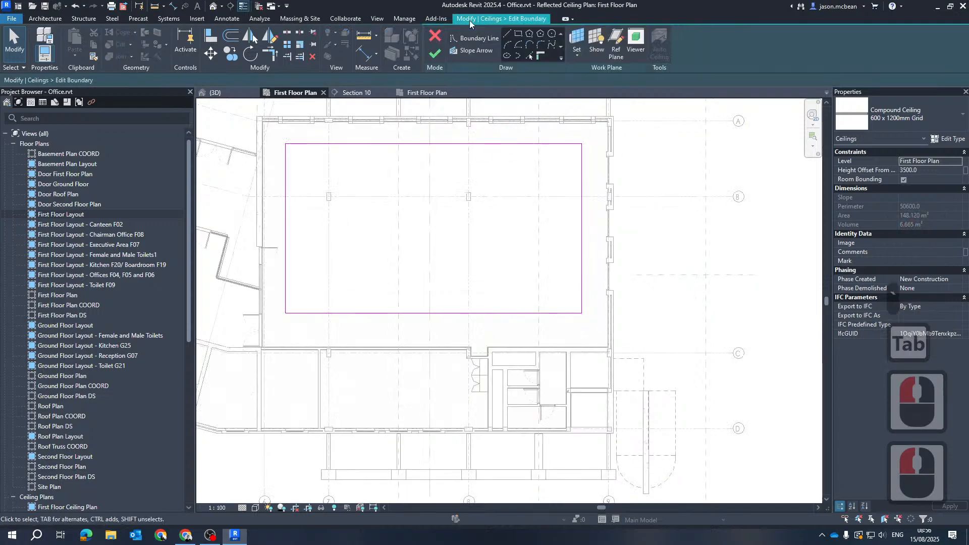
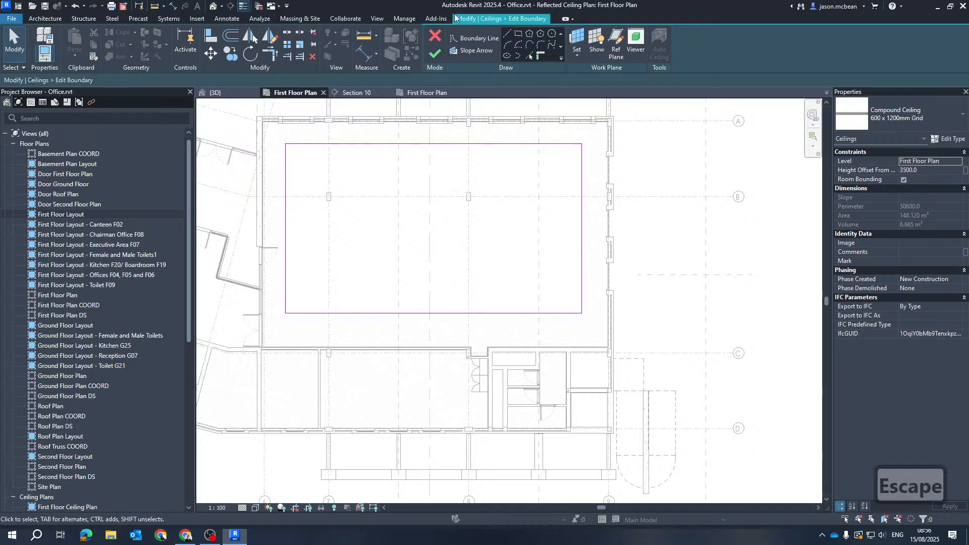
{"action": "scroll", "coordinate": [545, 231], "scroll_direction": "up", "scroll_amount": 5}
{"action": "scroll", "coordinate": [489, 297], "scroll_direction": "down", "scroll_amount": 4}
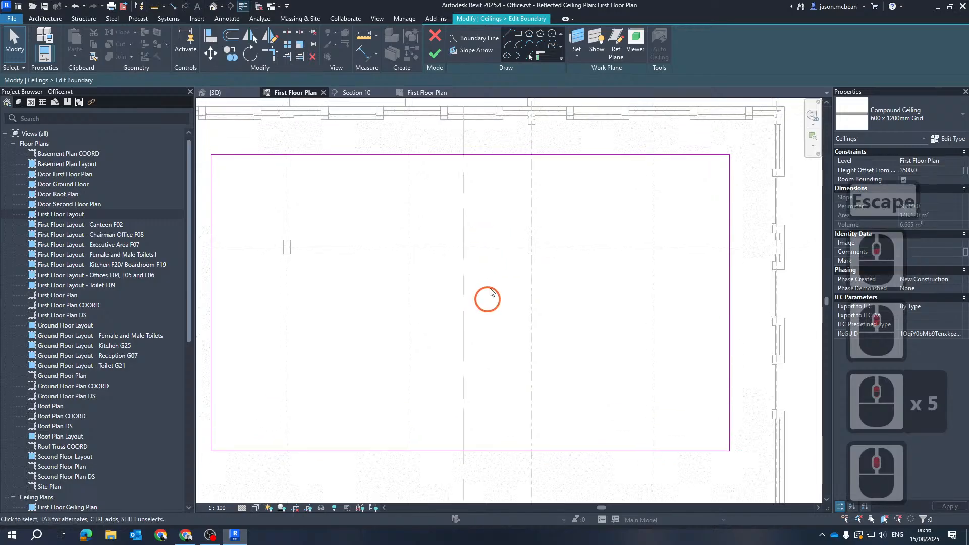
{"action": "left_click", "coordinate": [437, 57]}
{"action": "key", "text": "Escape"}
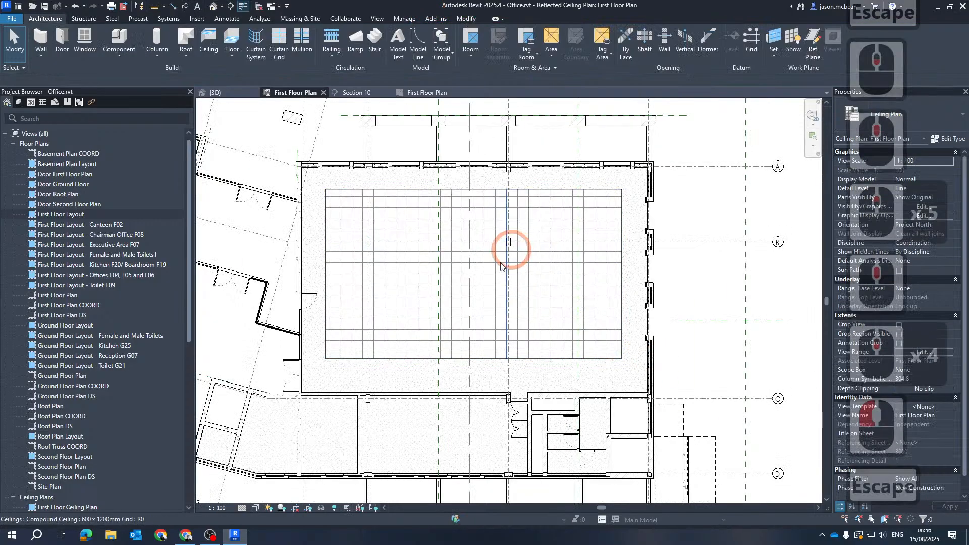
Step: Open Section 10 and check the grid ceiling's height above the first floor
{"action": "scroll", "coordinate": [505, 237], "scroll_direction": "down", "scroll_amount": 6}
{"action": "double_click", "coordinate": [484, 155]}
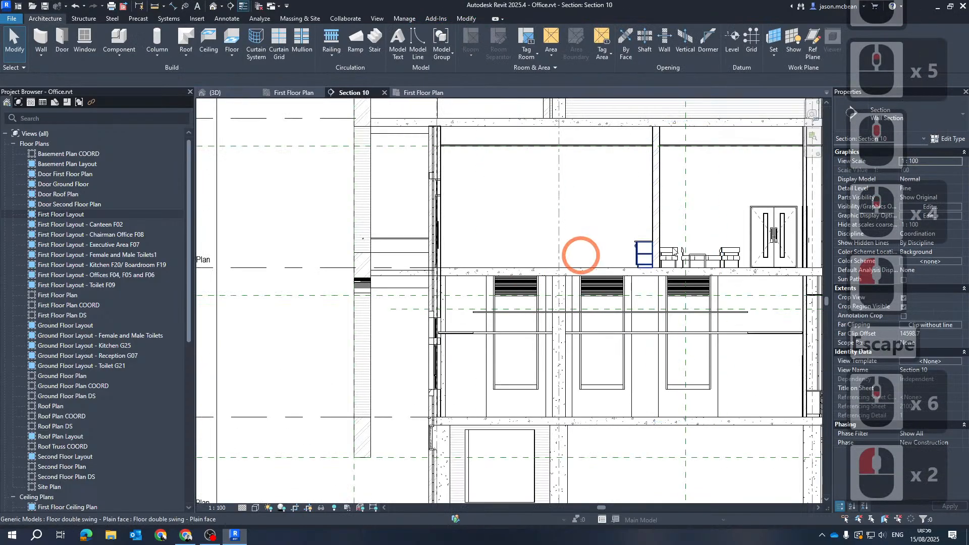
{"action": "scroll", "coordinate": [403, 325], "scroll_direction": "up", "scroll_amount": 2}
{"action": "scroll", "coordinate": [403, 324], "scroll_direction": "up", "scroll_amount": 3}
{"action": "middle_click_drag", "start_coordinate": [542, 432], "coordinate": [537, 318]}
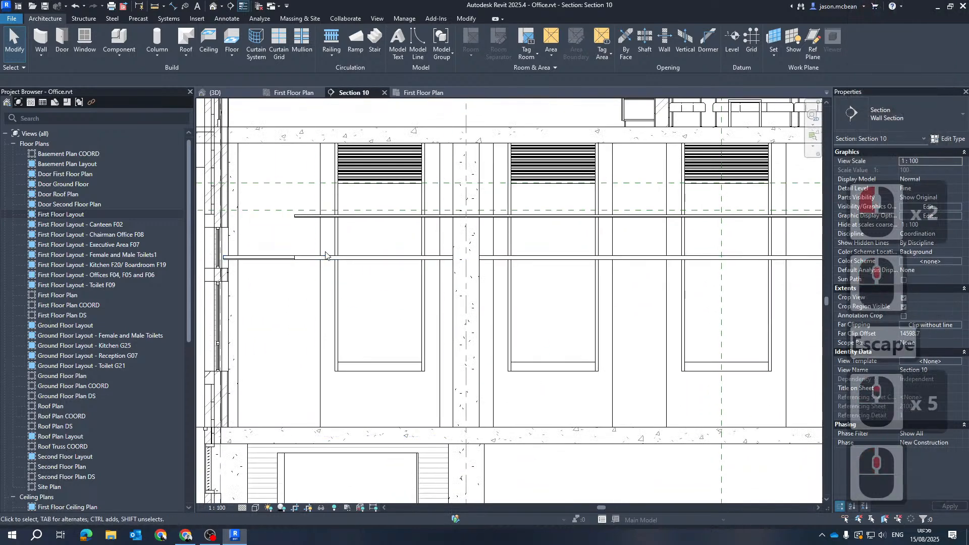
{"action": "scroll", "coordinate": [326, 256], "scroll_direction": "down", "scroll_amount": 3}
{"action": "left_click", "coordinate": [306, 229]}
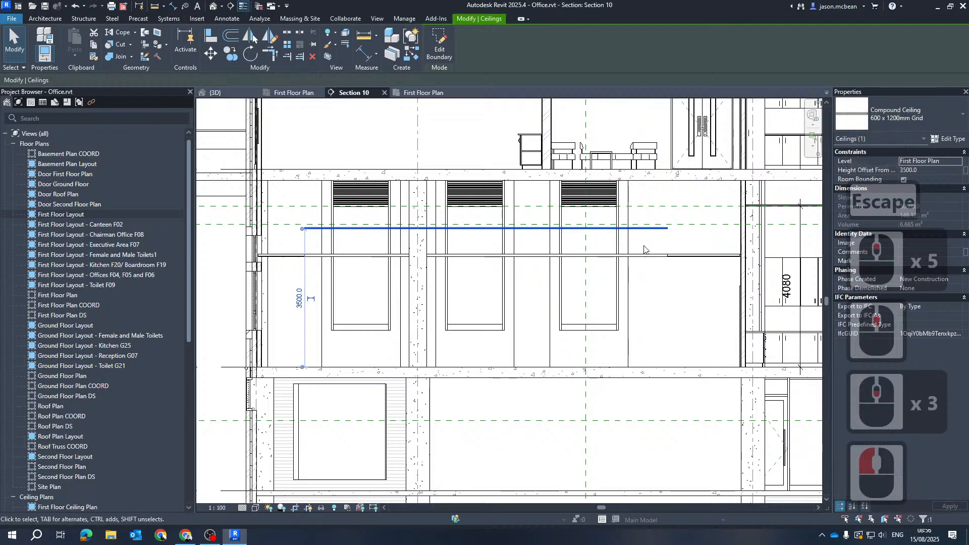
{"action": "key", "text": "Escape"}
Step: Compare the levels of the grid ceiling and plastered border in section, examining how the border meets the external wall and window
{"action": "scroll", "coordinate": [346, 211], "scroll_direction": "up", "scroll_amount": 5}
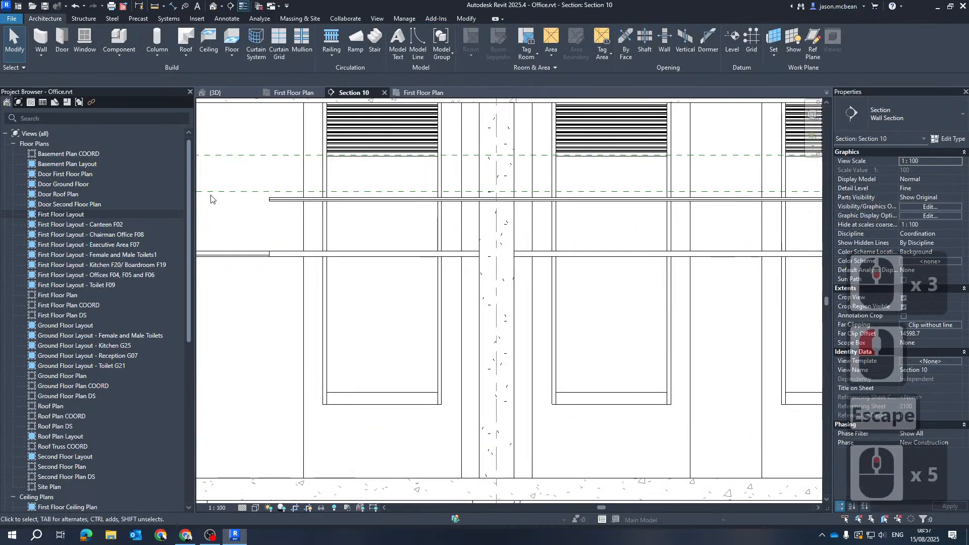
{"action": "scroll", "coordinate": [211, 198], "scroll_direction": "up", "scroll_amount": 3}
{"action": "left_click", "coordinate": [310, 212]}
{"action": "scroll", "coordinate": [289, 254], "scroll_direction": "down", "scroll_amount": 3}
{"action": "key", "text": "Escape"}
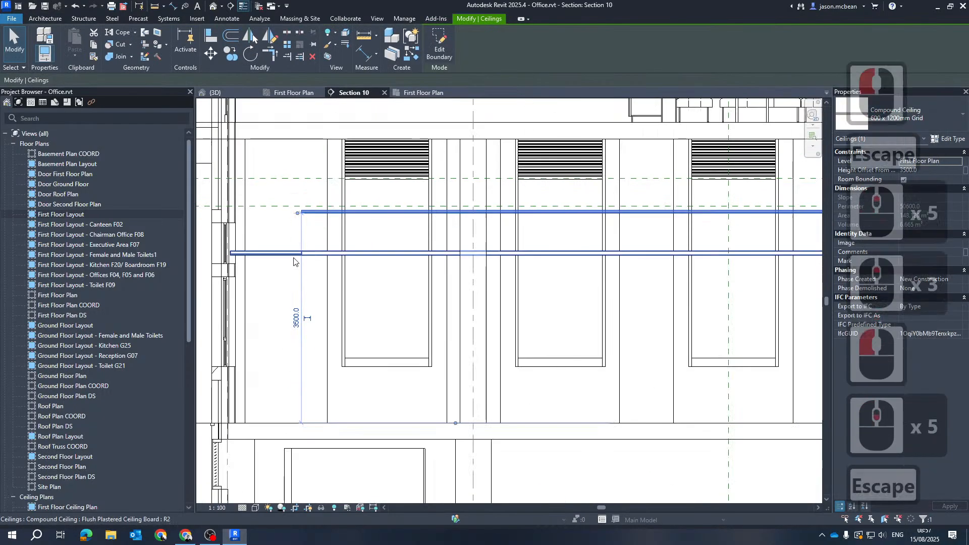
{"action": "left_click", "coordinate": [288, 252]}
{"action": "left_click", "coordinate": [247, 243]}
{"action": "scroll", "coordinate": [246, 242], "scroll_direction": "up", "scroll_amount": 5}
{"action": "key", "text": "Escape"}
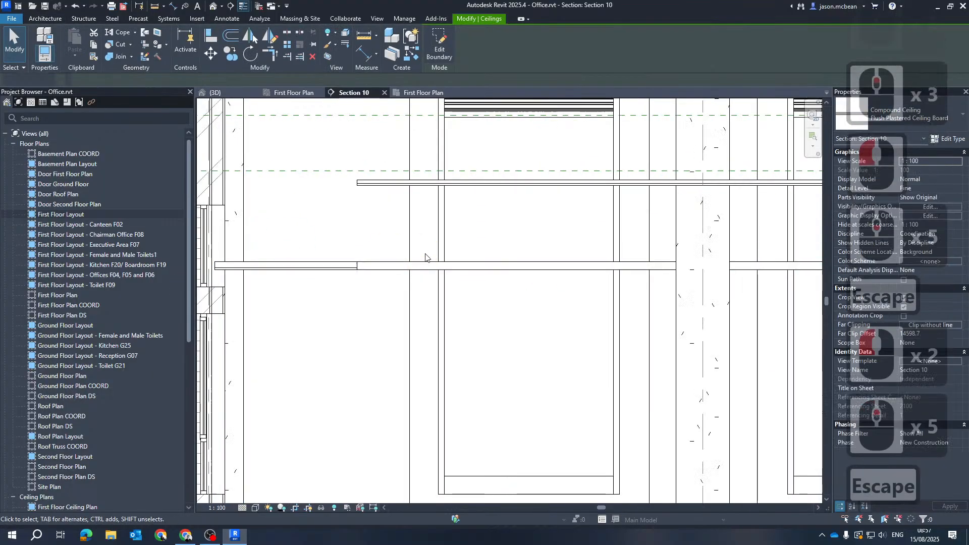
{"action": "scroll", "coordinate": [426, 257], "scroll_direction": "down", "scroll_amount": 5}
{"action": "middle_click_drag", "start_coordinate": [402, 256], "coordinate": [442, 282]}
{"action": "scroll", "coordinate": [399, 256], "scroll_direction": "up", "scroll_amount": 5}
{"action": "middle_click_drag", "start_coordinate": [399, 317], "coordinate": [433, 283]}
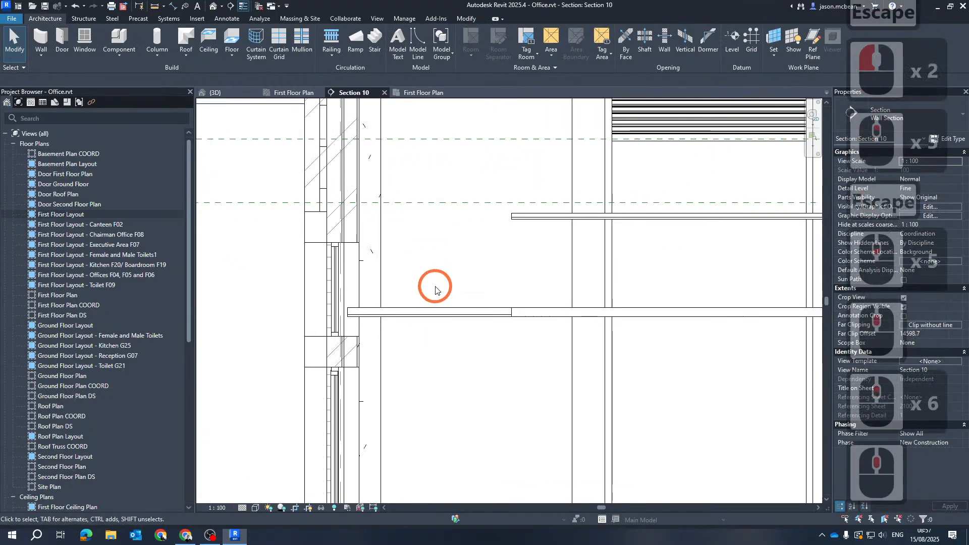
Step: Align the underside of the plastered border ceiling with the window head at the external wall in the section
{"action": "key", "text": "a"}
{"action": "key", "text": "l"}
{"action": "scroll", "coordinate": [344, 227], "scroll_direction": "up", "scroll_amount": 5}
{"action": "left_click", "coordinate": [374, 280]}
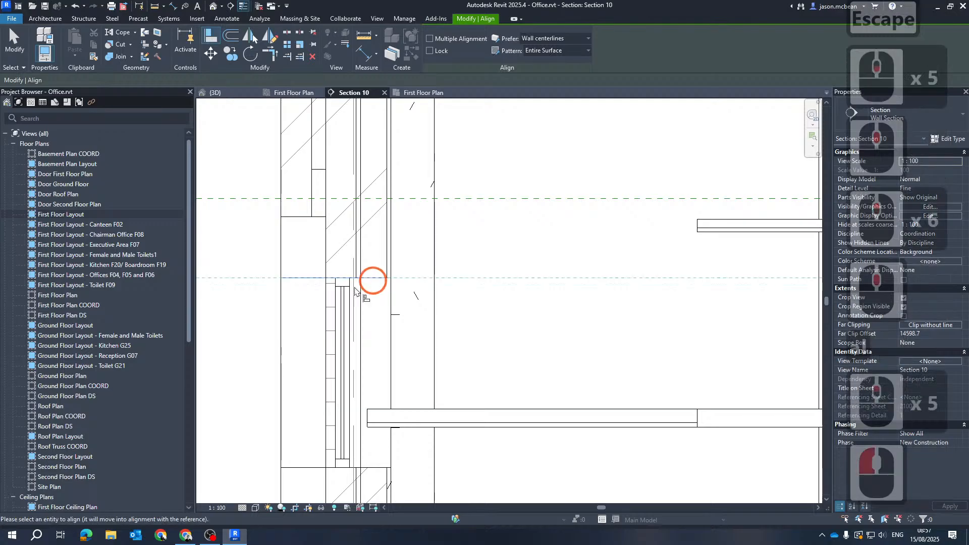
{"action": "scroll", "coordinate": [384, 285], "scroll_direction": "down", "scroll_amount": 5}
{"action": "left_click", "coordinate": [512, 355]}
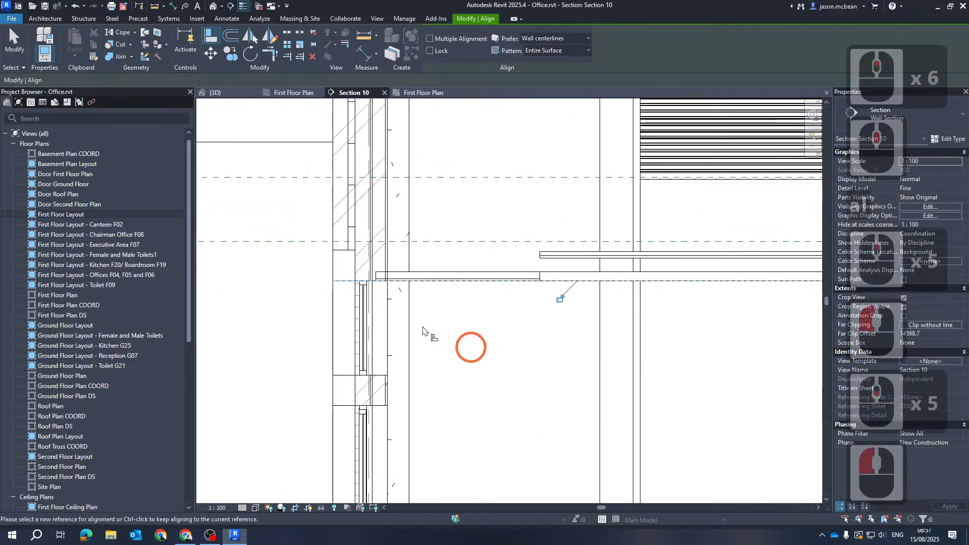
{"action": "key", "text": "Escape"}
{"action": "key", "text": "Escape"}
Step: Examine the vertical gap between the raised plastered border and the grid ceiling along the full width of the section
{"action": "scroll", "coordinate": [364, 282], "scroll_direction": "down", "scroll_amount": 5}
{"action": "scroll", "coordinate": [367, 280], "scroll_direction": "up", "scroll_amount": 6}
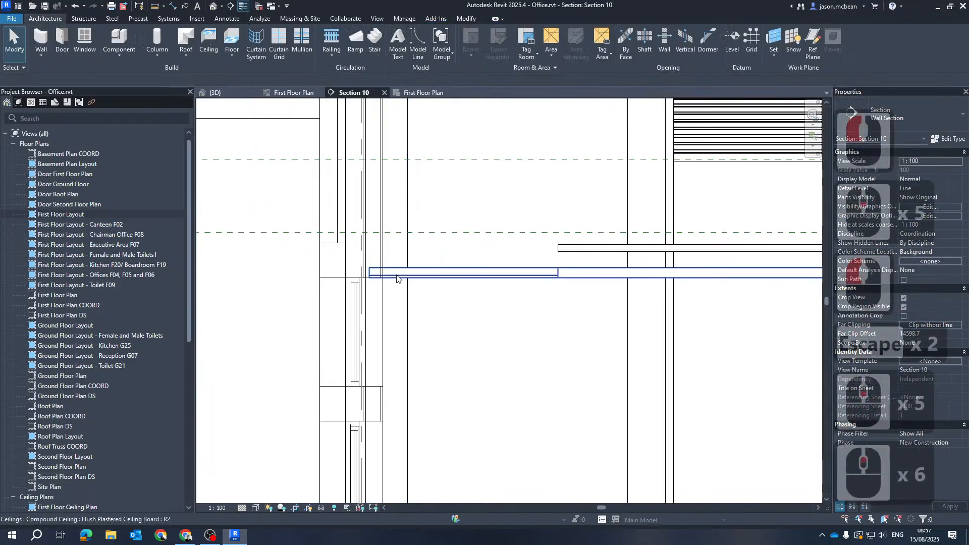
{"action": "scroll", "coordinate": [525, 285], "scroll_direction": "down", "scroll_amount": 5}
{"action": "middle_click_drag", "start_coordinate": [798, 315], "coordinate": [273, 288]}
{"action": "scroll", "coordinate": [536, 253], "scroll_direction": "up", "scroll_amount": 3}
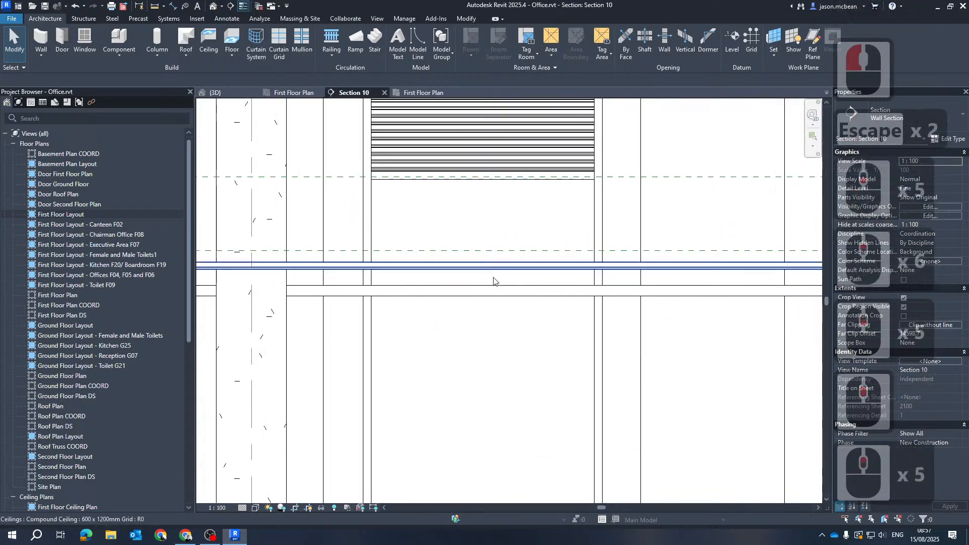
{"action": "scroll", "coordinate": [476, 248], "scroll_direction": "down", "scroll_amount": 5}
{"action": "scroll", "coordinate": [354, 288], "scroll_direction": "up", "scroll_amount": 5}
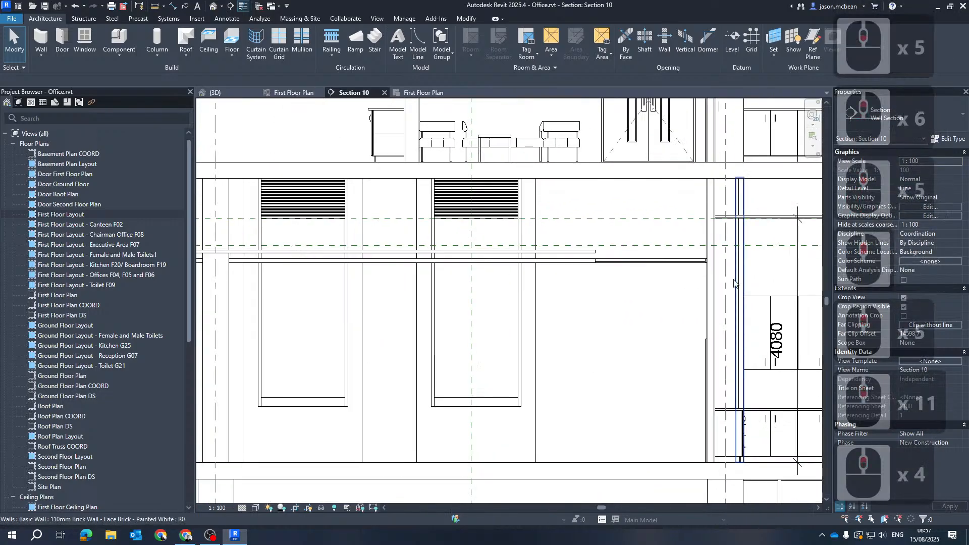
{"action": "scroll", "coordinate": [297, 295], "scroll_direction": "down", "scroll_amount": 4}
{"action": "scroll", "coordinate": [268, 251], "scroll_direction": "up", "scroll_amount": 6}
{"action": "scroll", "coordinate": [305, 243], "scroll_direction": "up", "scroll_amount": 7}
{"action": "key", "text": "Escape"}
Step: Select the 600 x 1200mm grid ceiling in the section and re-reference its height dimension from the floor to the plastered border's upper face
{"action": "left_click", "coordinate": [301, 225]}
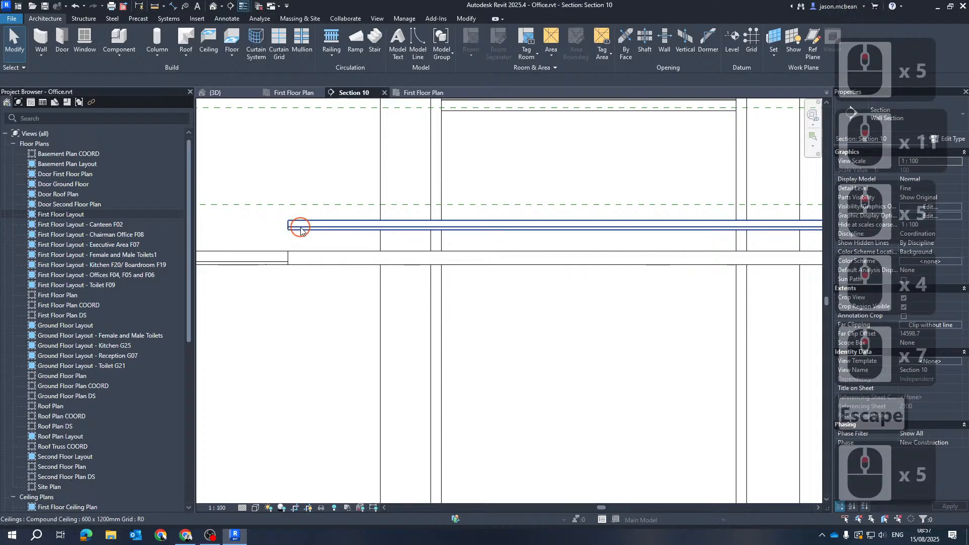
{"action": "middle_click_drag", "start_coordinate": [301, 226], "coordinate": [508, 315]}
{"action": "scroll", "coordinate": [433, 296], "scroll_direction": "down", "scroll_amount": 10}
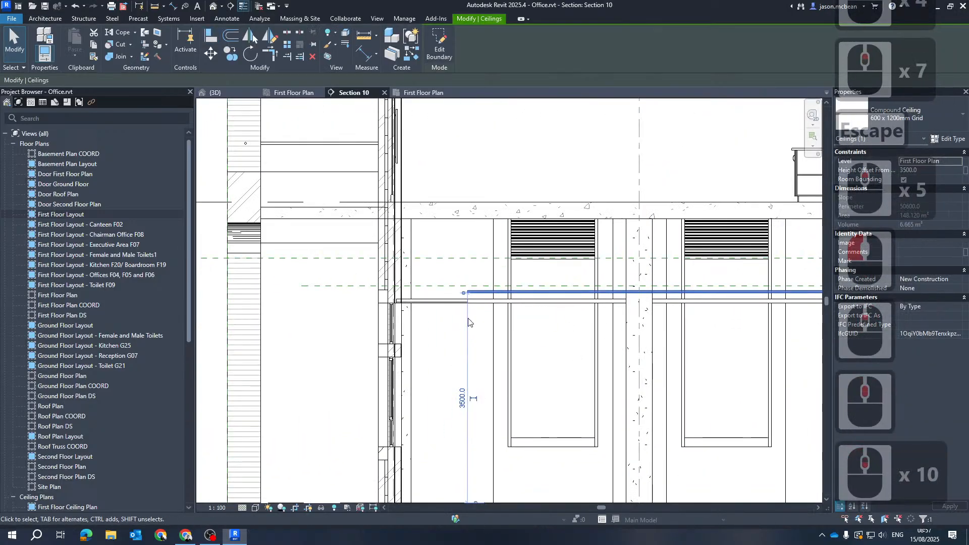
{"action": "scroll", "coordinate": [469, 264], "scroll_direction": "up", "scroll_amount": 11}
{"action": "scroll", "coordinate": [468, 264], "scroll_direction": "up", "scroll_amount": 1}
{"action": "scroll", "coordinate": [457, 281], "scroll_direction": "up", "scroll_amount": 6}
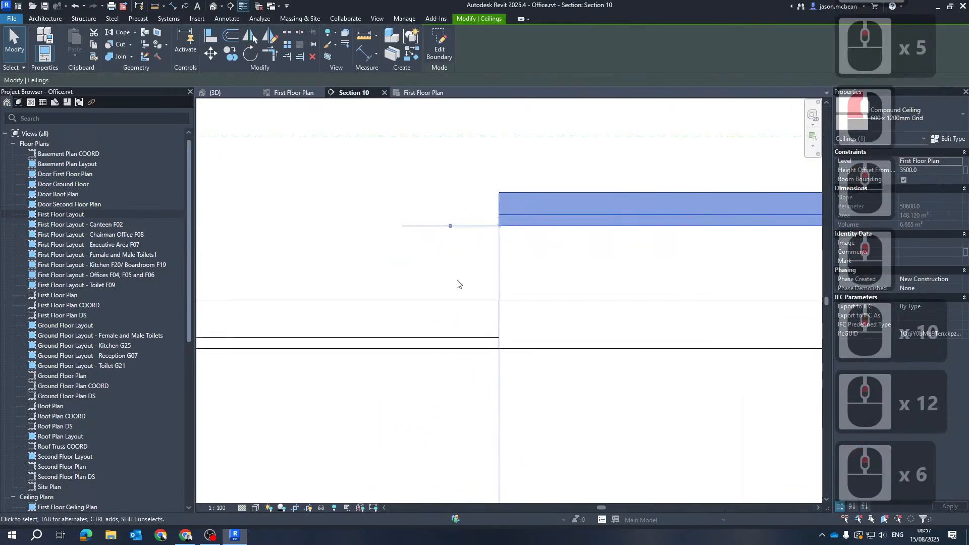
{"action": "scroll", "coordinate": [464, 278], "scroll_direction": "down", "scroll_amount": 3}
{"action": "key", "text": "Escape"}
{"action": "left_click", "coordinate": [523, 237]}
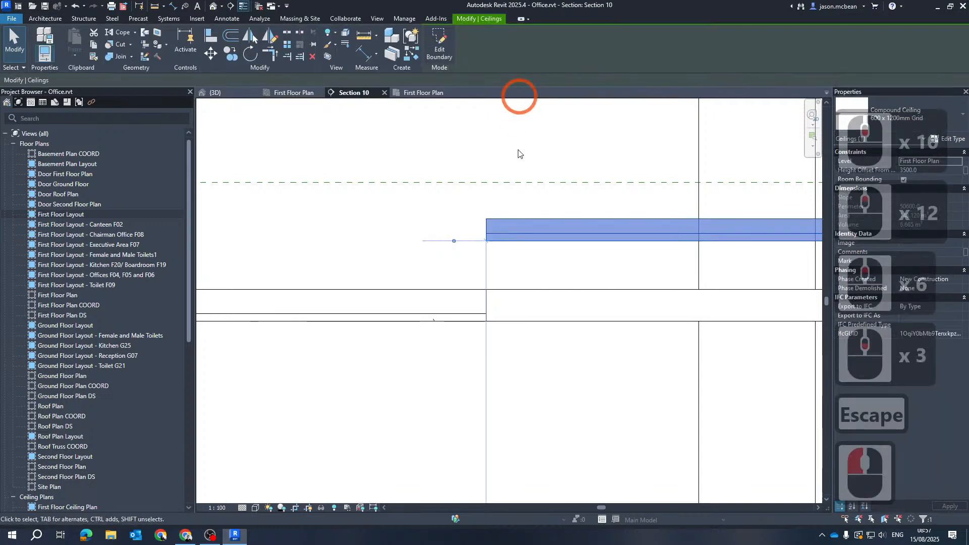
{"action": "scroll", "coordinate": [507, 243], "scroll_direction": "down", "scroll_amount": 6}
{"action": "middle_click_drag", "start_coordinate": [534, 313], "coordinate": [476, 252]}
{"action": "scroll", "coordinate": [476, 255], "scroll_direction": "down", "scroll_amount": 7}
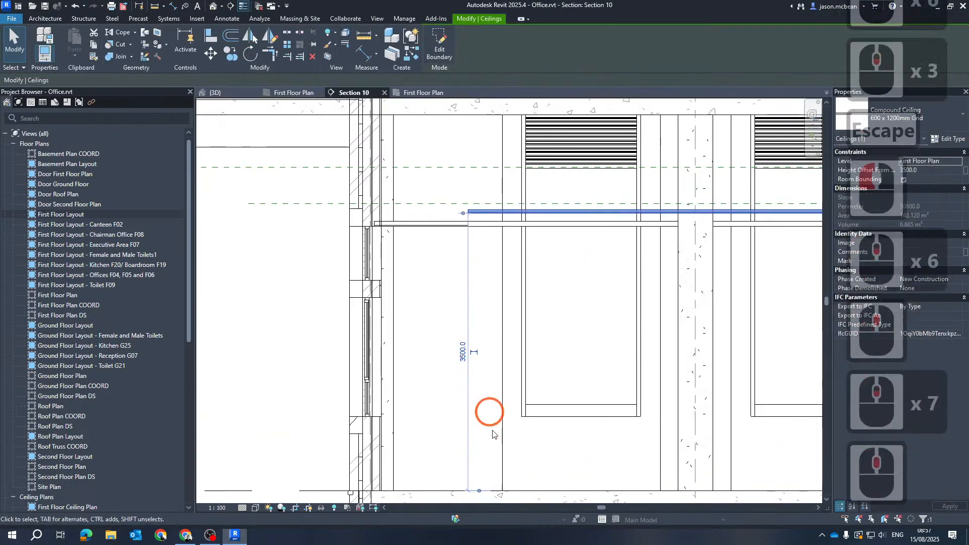
{"action": "left_click_drag", "start_coordinate": [480, 491], "coordinate": [446, 221]}
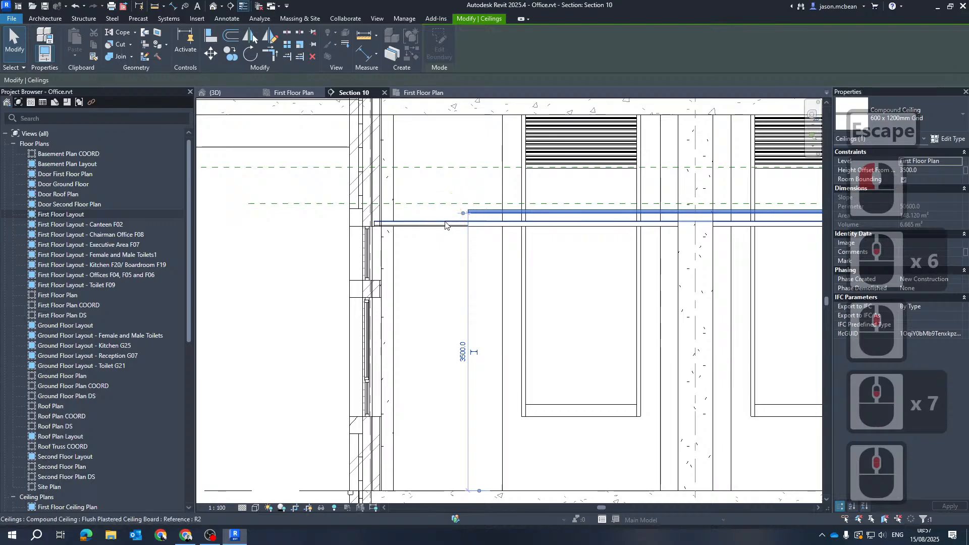
Step: Set the grid ceiling's vertical distance above the plastered border ceiling to 400 mm
{"action": "scroll", "coordinate": [478, 203], "scroll_direction": "up", "scroll_amount": 8}
{"action": "scroll", "coordinate": [477, 222], "scroll_direction": "up", "scroll_amount": 7}
{"action": "left_click", "coordinate": [459, 262]}
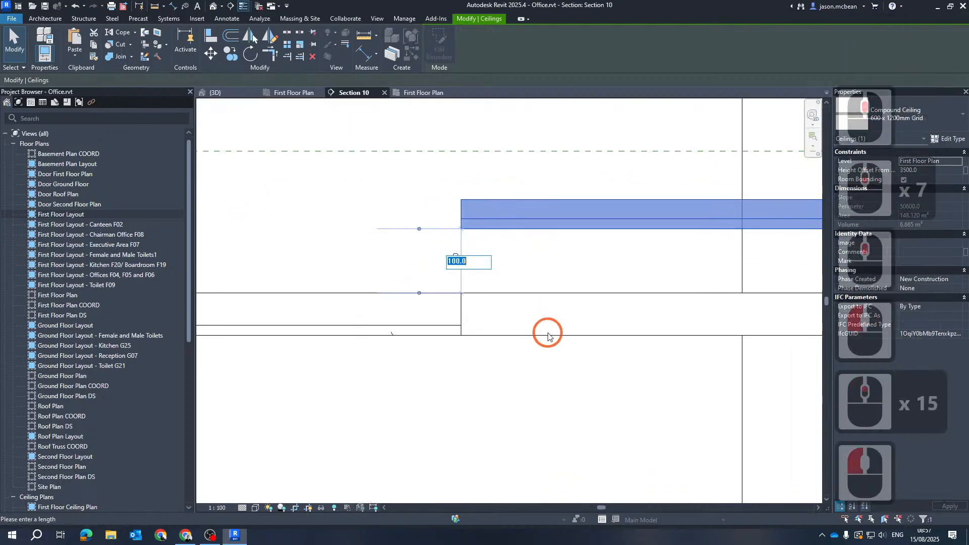
{"action": "type", "text": "4"}
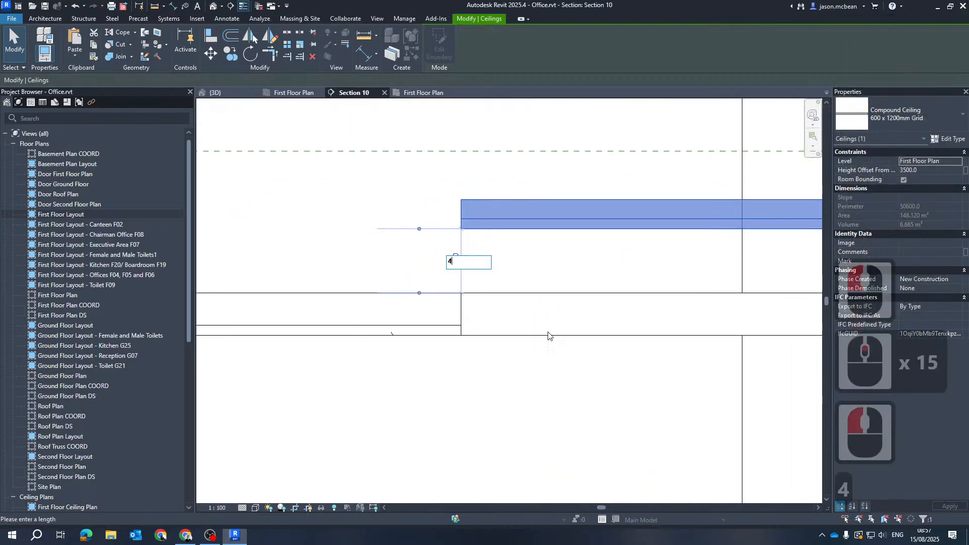
{"action": "type", "text": "00"}
{"action": "key", "text": "Return"}
{"action": "scroll", "coordinate": [547, 335], "scroll_direction": "down", "scroll_amount": 14}
{"action": "key", "text": "Escape"}
{"action": "key", "text": "Escape"}
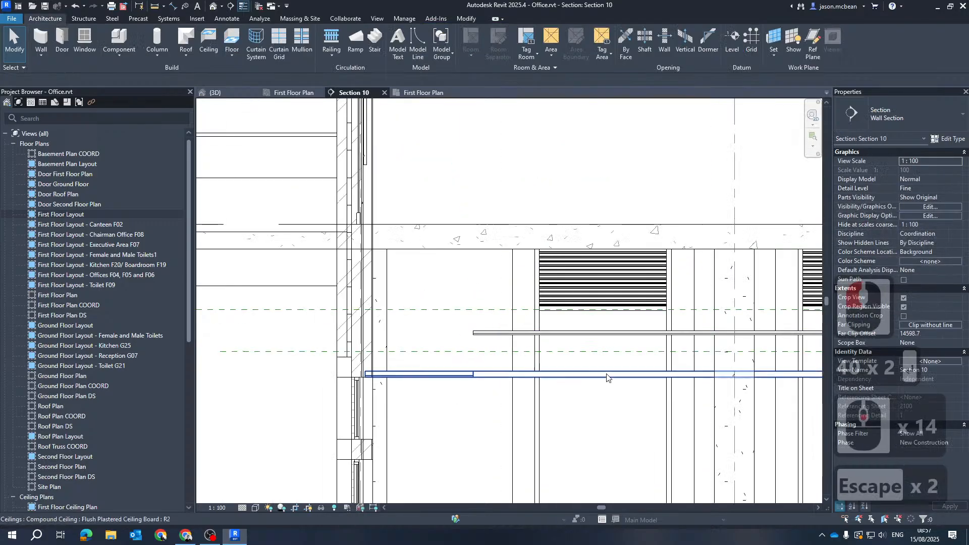
{"action": "left_click", "coordinate": [510, 334]}
{"action": "key", "text": "Escape"}
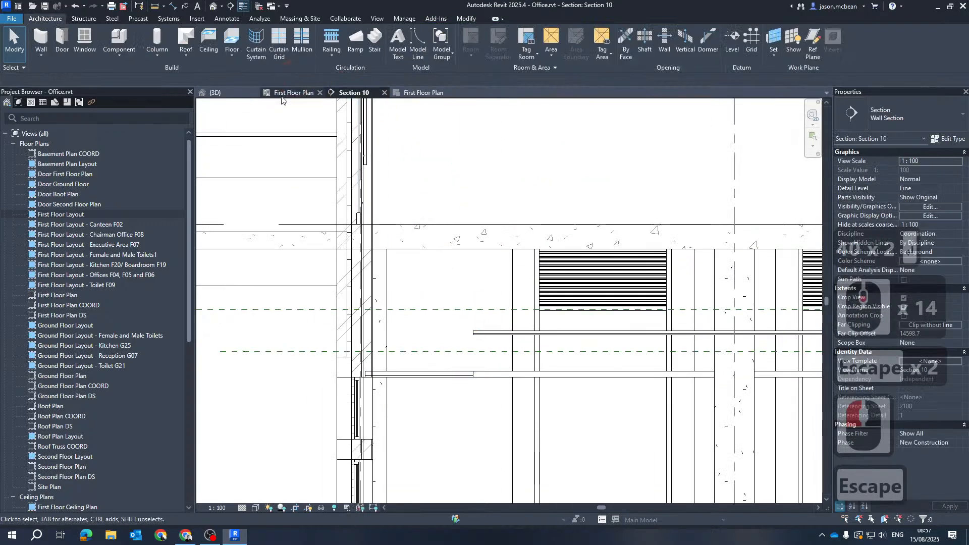
Step: Switch to the First Floor ceiling plan and examine how the grid tiles meet the plastered border at the edges and corners
{"action": "left_click", "coordinate": [281, 93]}
{"action": "left_click", "coordinate": [476, 260]}
{"action": "scroll", "coordinate": [476, 260], "scroll_direction": "up", "scroll_amount": 8}
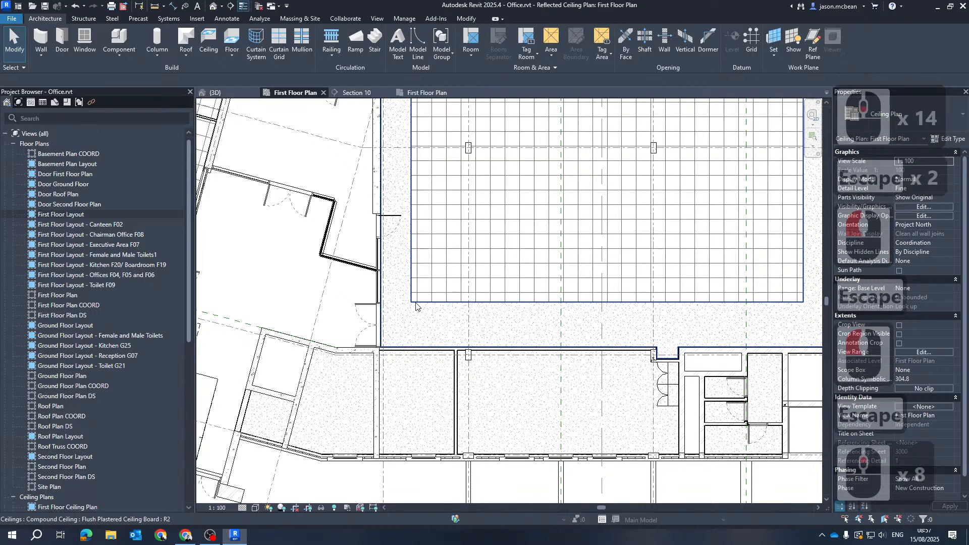
{"action": "left_click", "coordinate": [416, 303]}
{"action": "key", "text": "Escape"}
{"action": "scroll", "coordinate": [359, 156], "scroll_direction": "up", "scroll_amount": 1}
{"action": "middle_click_drag", "start_coordinate": [359, 156], "coordinate": [309, 332]}
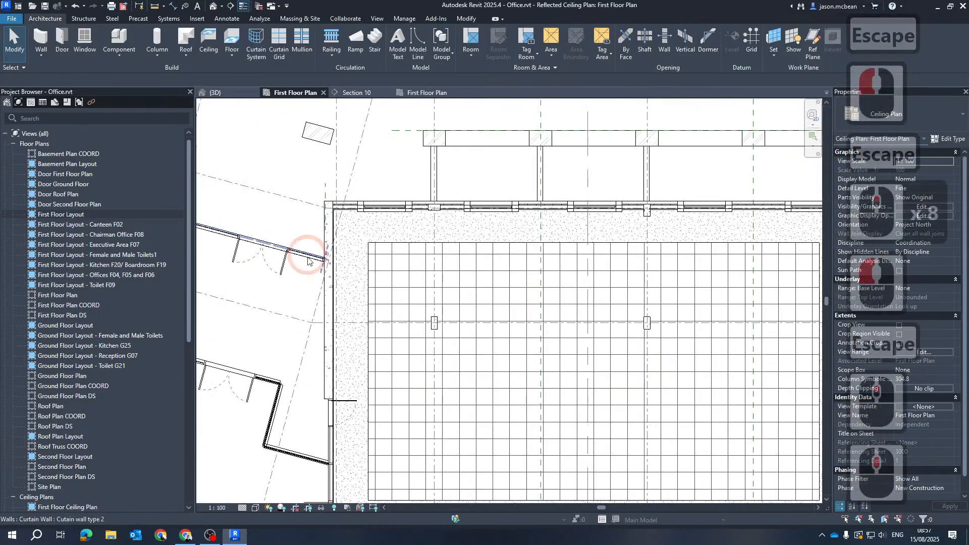
{"action": "scroll", "coordinate": [308, 261], "scroll_direction": "down", "scroll_amount": 5}
{"action": "scroll", "coordinate": [365, 274], "scroll_direction": "up", "scroll_amount": 4}
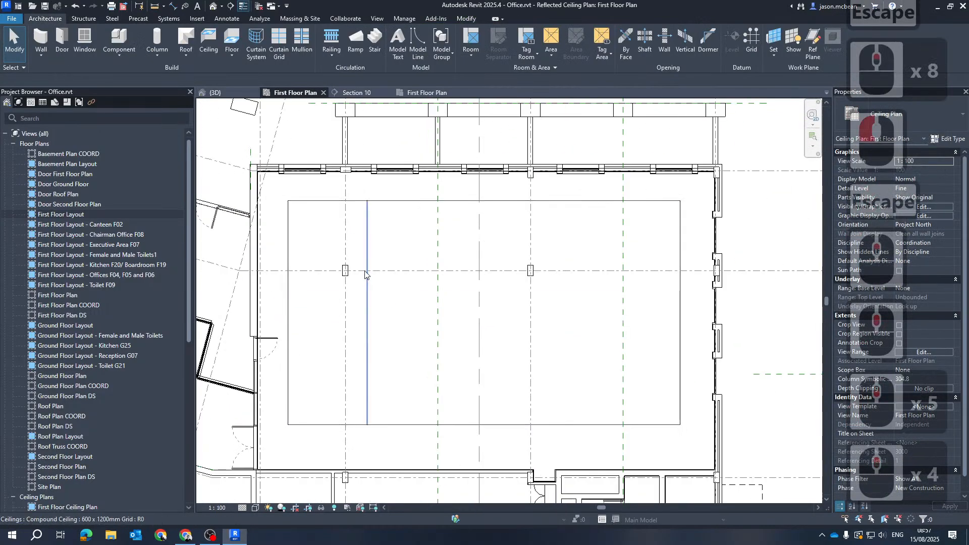
{"action": "left_click", "coordinate": [366, 274]}
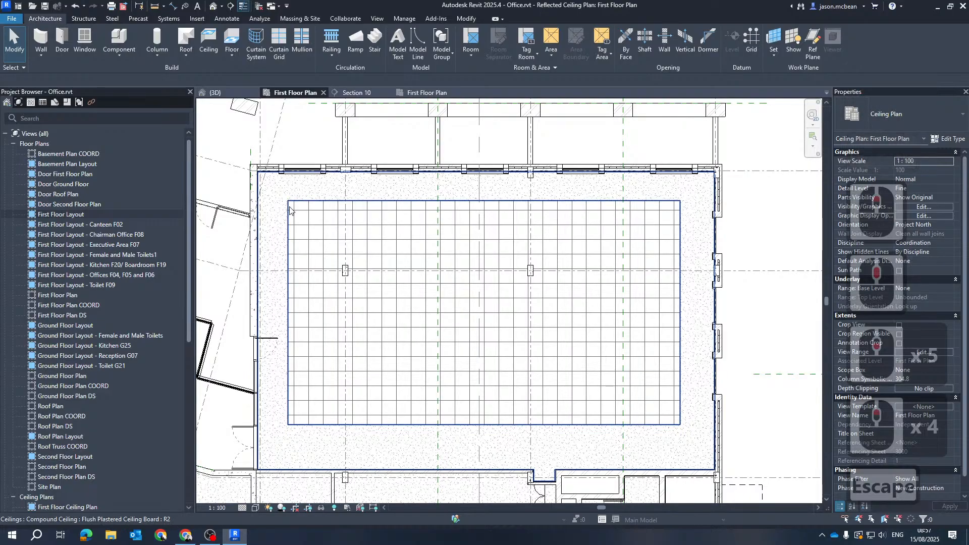
{"action": "key", "text": "Escape"}
{"action": "scroll", "coordinate": [298, 417], "scroll_direction": "up", "scroll_amount": 2}
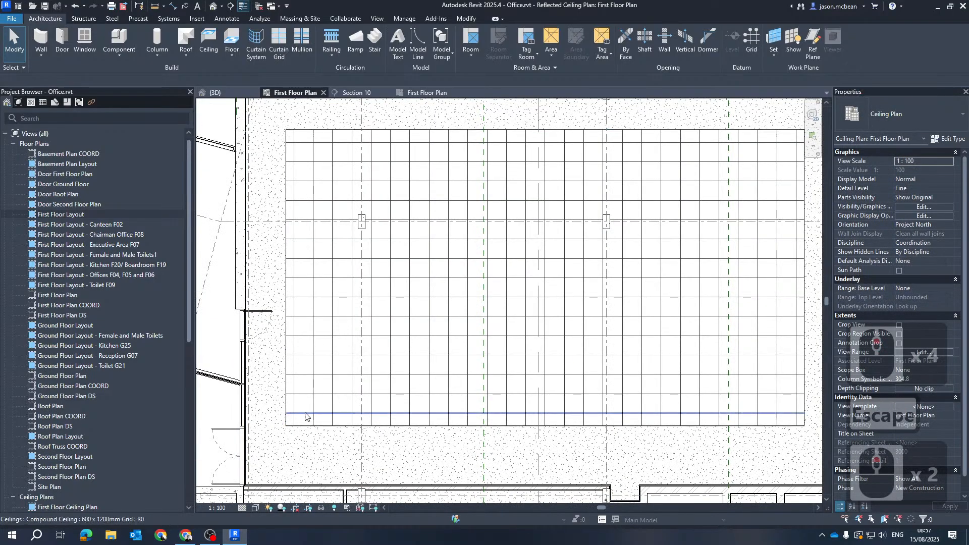
{"action": "scroll", "coordinate": [306, 383], "scroll_direction": "down", "scroll_amount": 5}
{"action": "scroll", "coordinate": [323, 283], "scroll_direction": "up", "scroll_amount": 6}
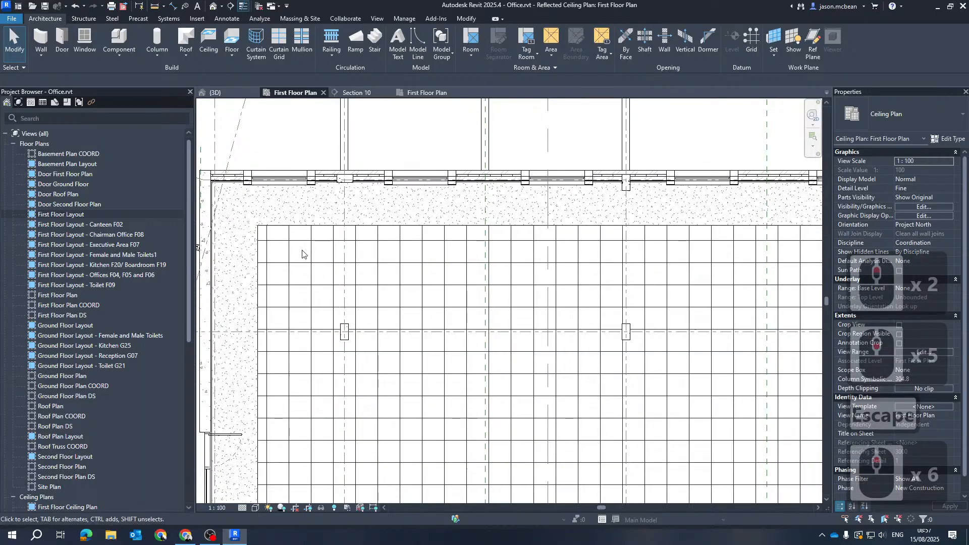
Step: Open the layer structure of the 600 x 1200mm Grid ceiling type
{"action": "key", "text": "Tab"}
{"action": "left_click", "coordinate": [368, 283]}
{"action": "left_click", "coordinate": [938, 140]}
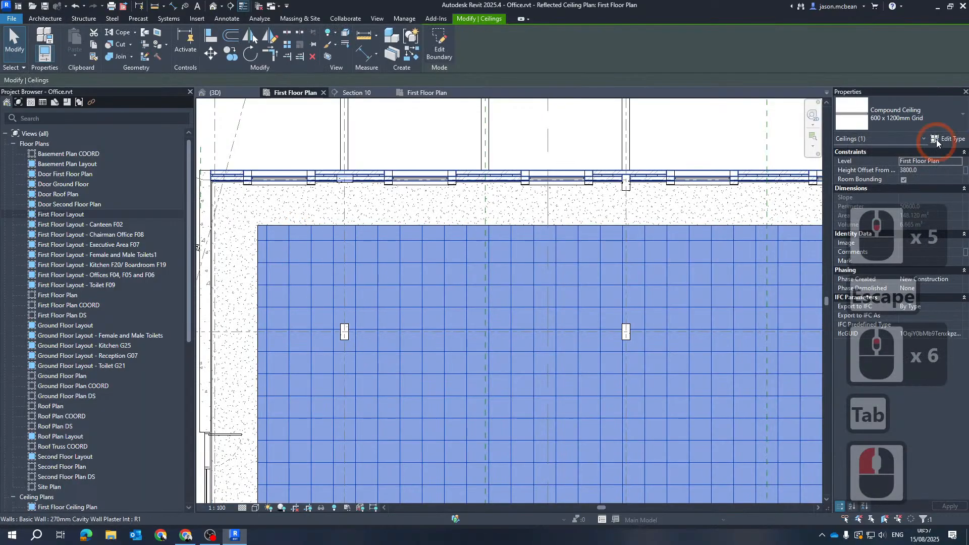
{"action": "left_click", "coordinate": [951, 141]}
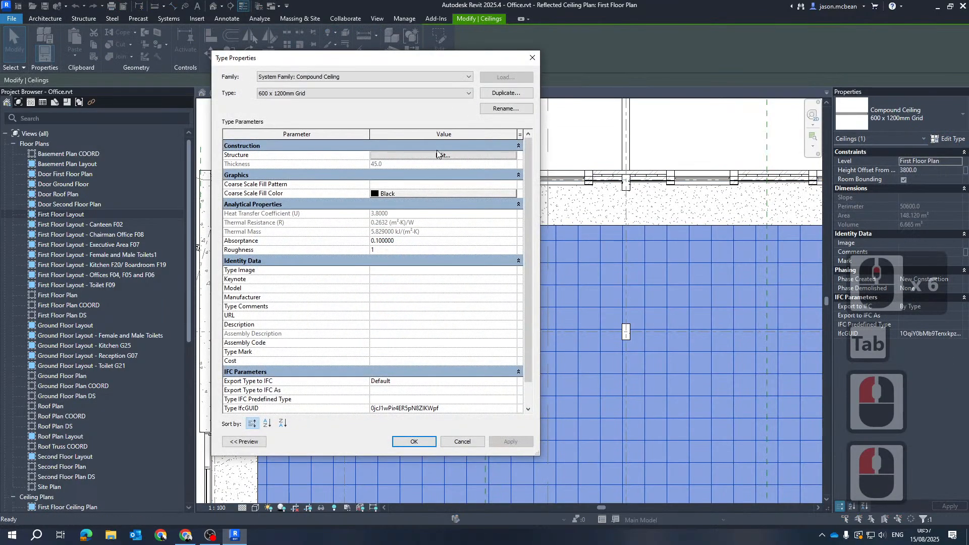
{"action": "left_click", "coordinate": [439, 148]}
{"action": "left_click", "coordinate": [450, 147]}
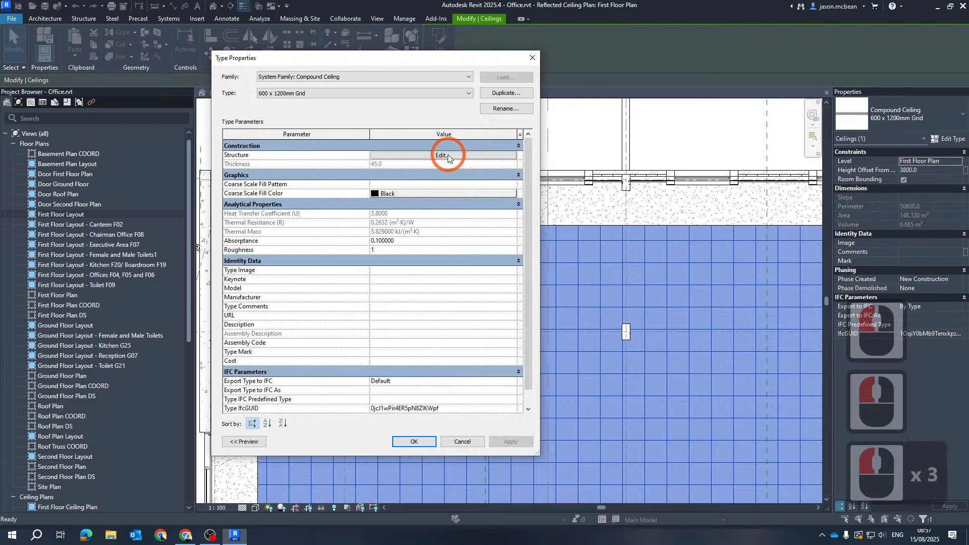
{"action": "left_click", "coordinate": [449, 155]}
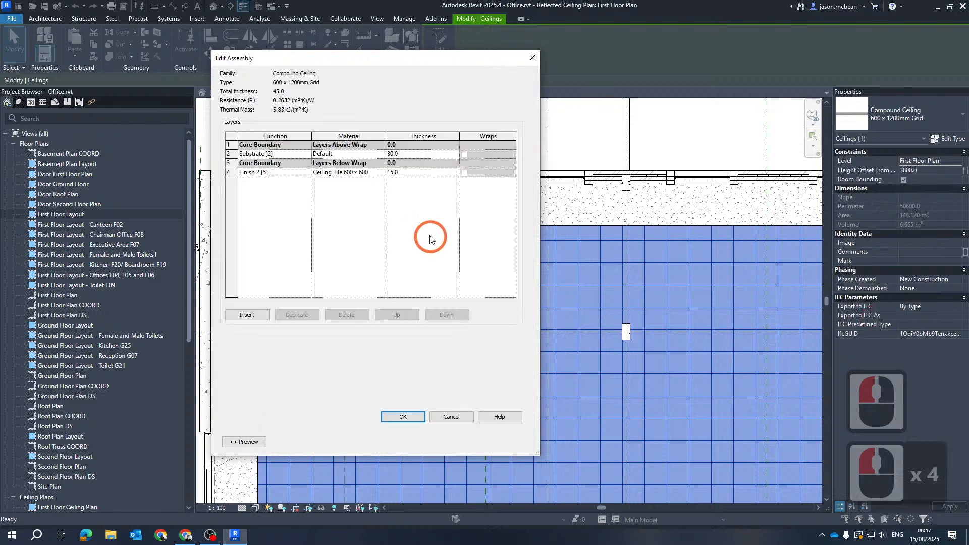
Step: Review the Ceiling Tile 600 x 600 finish material's surface pattern and compare the drafting and model pattern types without changing them
{"action": "left_click", "coordinate": [382, 174]}
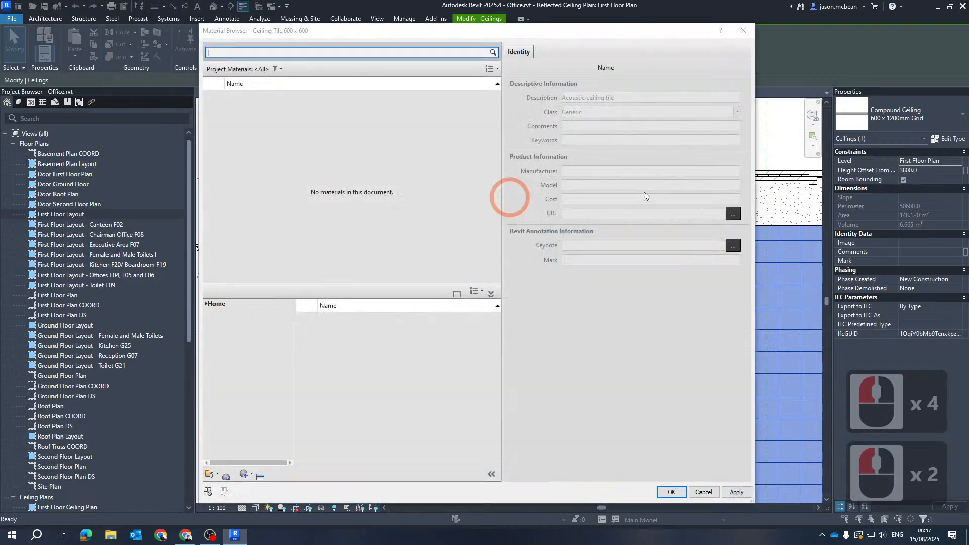
{"action": "left_click", "coordinate": [653, 155]}
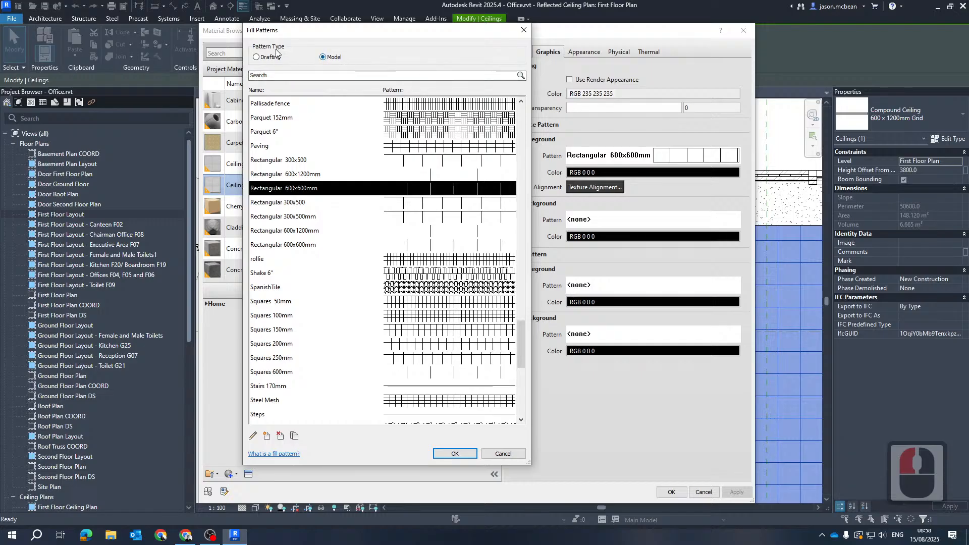
{"action": "left_click", "coordinate": [256, 57]}
{"action": "left_click", "coordinate": [324, 56]}
{"action": "left_click", "coordinate": [544, 389]}
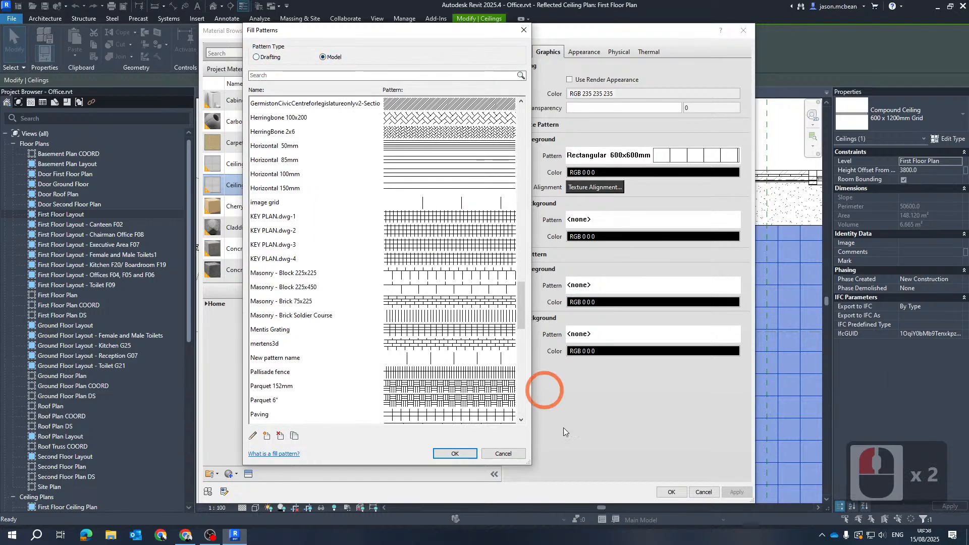
{"action": "left_click", "coordinate": [496, 454]}
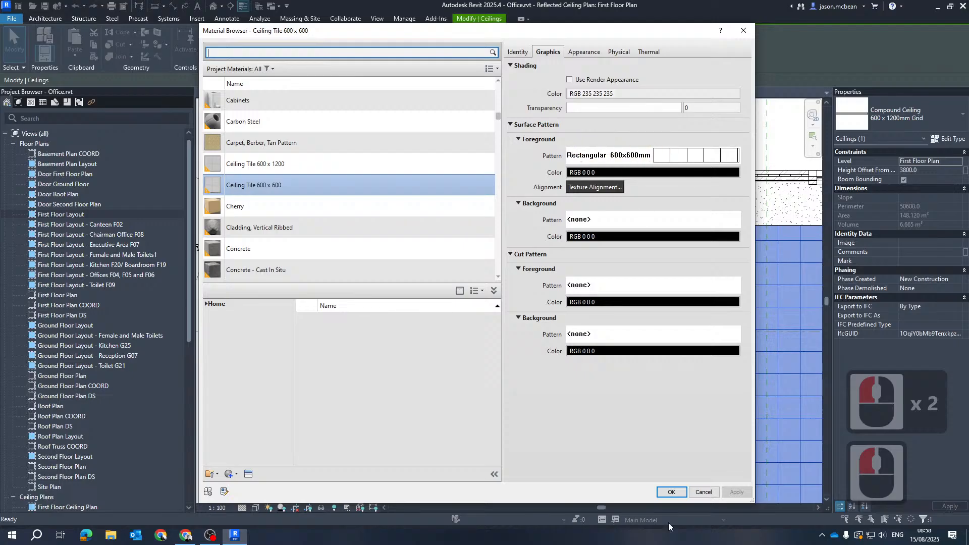
{"action": "left_click", "coordinate": [669, 492]}
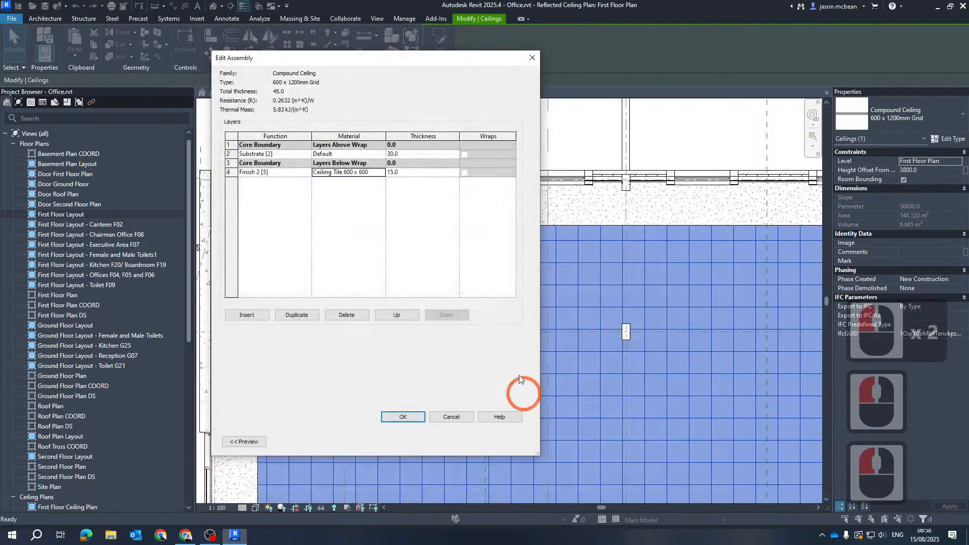
{"action": "left_click", "coordinate": [392, 417]}
{"action": "left_click", "coordinate": [407, 440]}
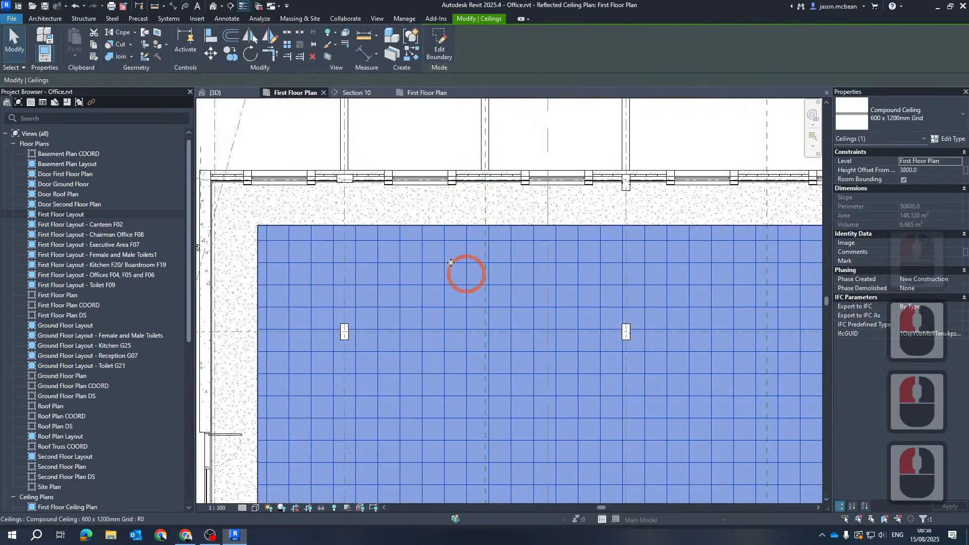
Step: Rotate the grid ceiling's surface pattern anticlockwise in the ceiling plan by picking one of its horizontal pattern lines
{"action": "scroll", "coordinate": [451, 263], "scroll_direction": "down", "scroll_amount": 7}
{"action": "key", "text": "Escape"}
{"action": "scroll", "coordinate": [433, 266], "scroll_direction": "up", "scroll_amount": 6}
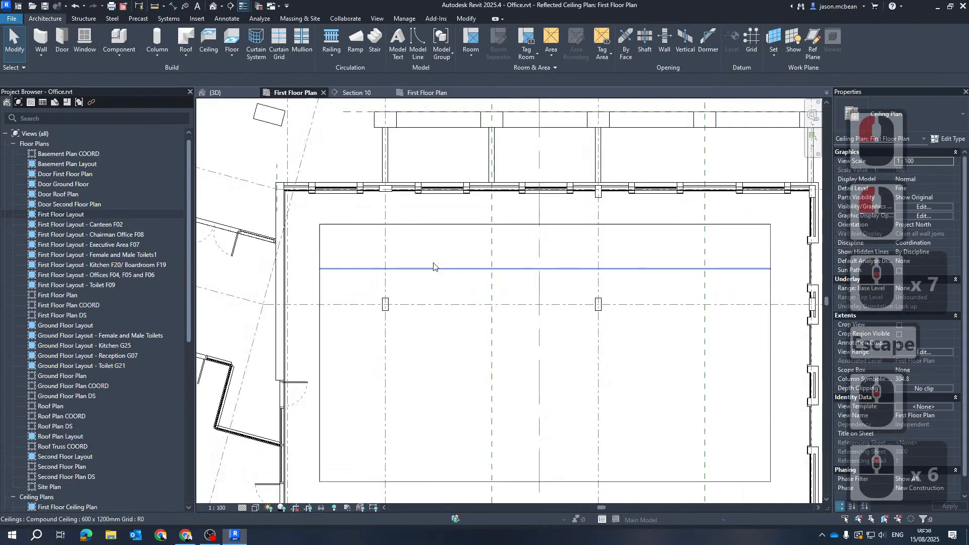
{"action": "key", "text": "Tab"}
{"action": "key", "text": "Tab"}
{"action": "left_click", "coordinate": [407, 261]}
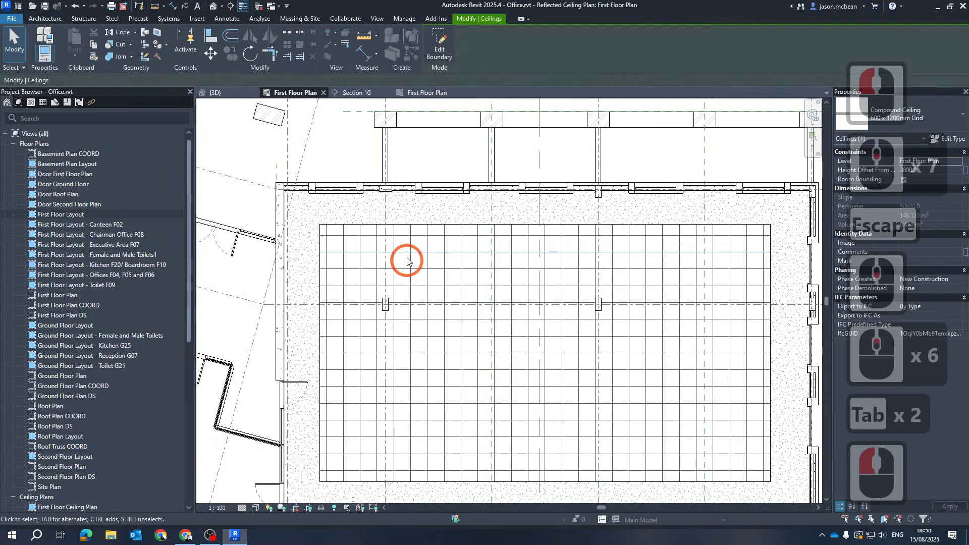
{"action": "left_click", "coordinate": [254, 58]}
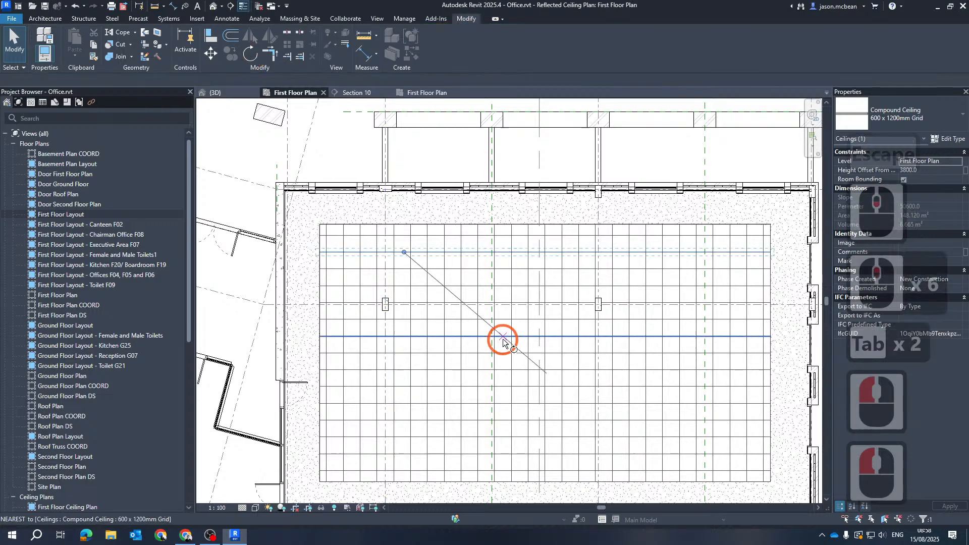
{"action": "left_click", "coordinate": [434, 252]}
{"action": "scroll", "coordinate": [436, 252], "scroll_direction": "up", "scroll_amount": 5}
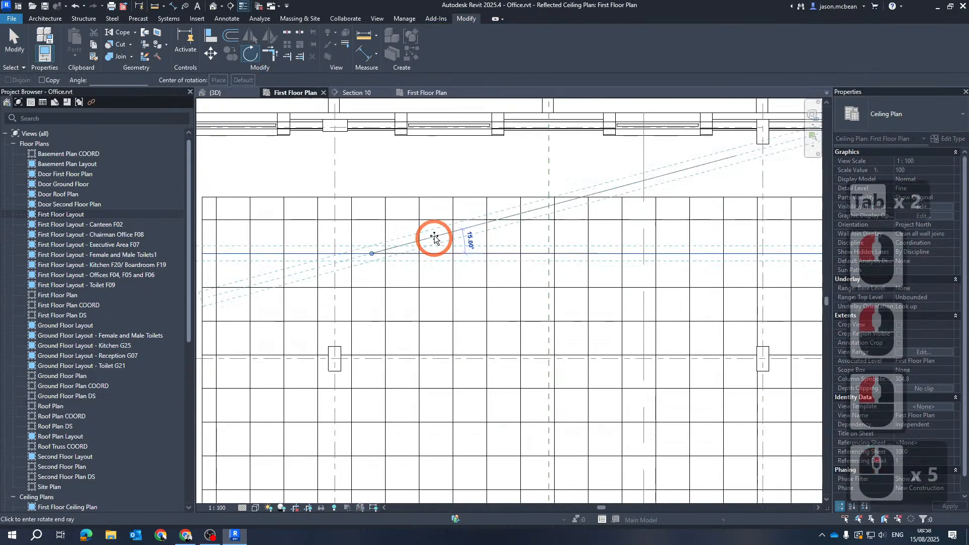
{"action": "left_click", "coordinate": [519, 223]}
{"action": "scroll", "coordinate": [520, 335], "scroll_direction": "down", "scroll_amount": 5}
{"action": "key", "text": "Escape"}
{"action": "scroll", "coordinate": [481, 327], "scroll_direction": "down", "scroll_amount": 5}
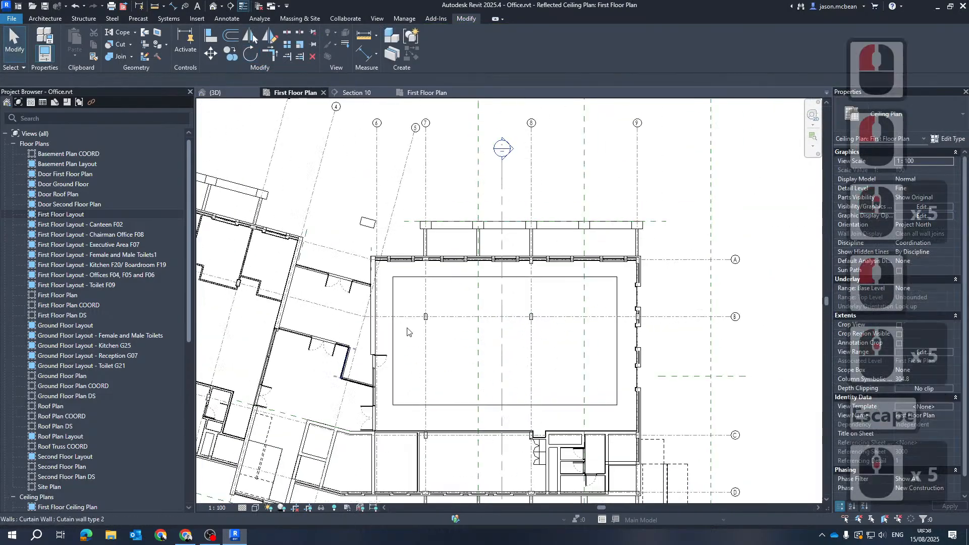
Step: Align a line of the slanted ceiling grid pattern with horizontal gridline B running through the columns
{"action": "scroll", "coordinate": [411, 328], "scroll_direction": "up", "scroll_amount": 5}
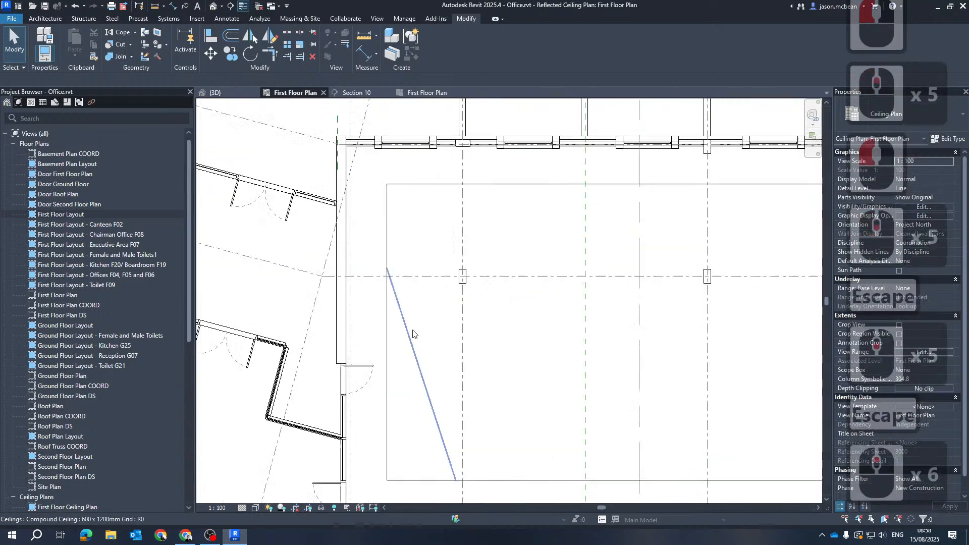
{"action": "scroll", "coordinate": [451, 297], "scroll_direction": "up", "scroll_amount": 5}
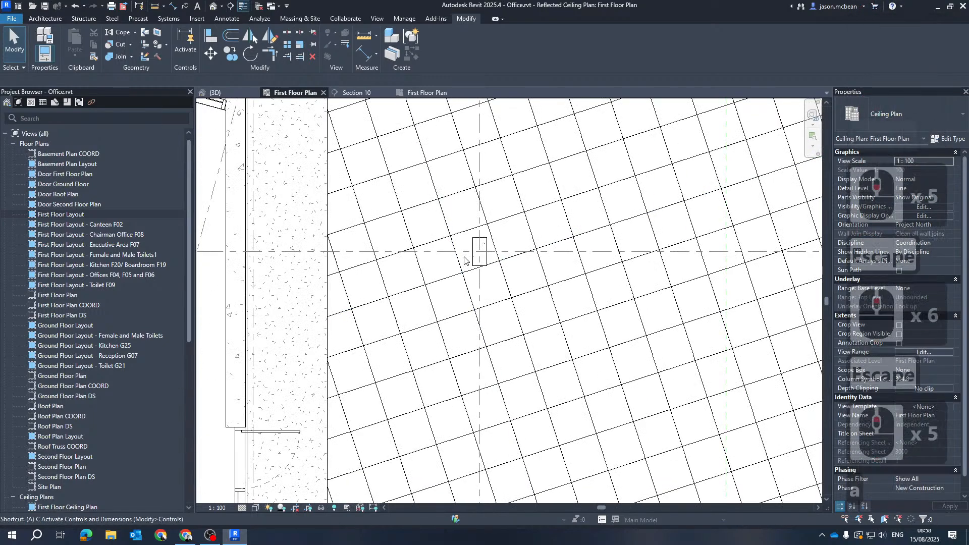
{"action": "key", "text": "a"}
{"action": "key", "text": "l"}
{"action": "left_click", "coordinate": [520, 252]}
{"action": "left_click", "coordinate": [474, 233]}
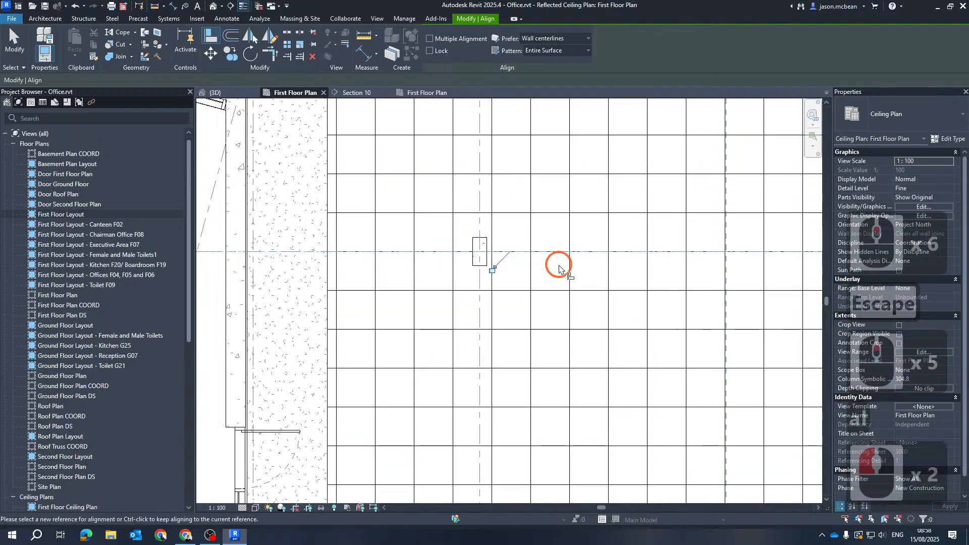
{"action": "scroll", "coordinate": [558, 266], "scroll_direction": "down", "scroll_amount": 5}
{"action": "key", "text": "Escape"}
{"action": "scroll", "coordinate": [445, 182], "scroll_direction": "up", "scroll_amount": 6}
{"action": "key", "text": "Escape"}
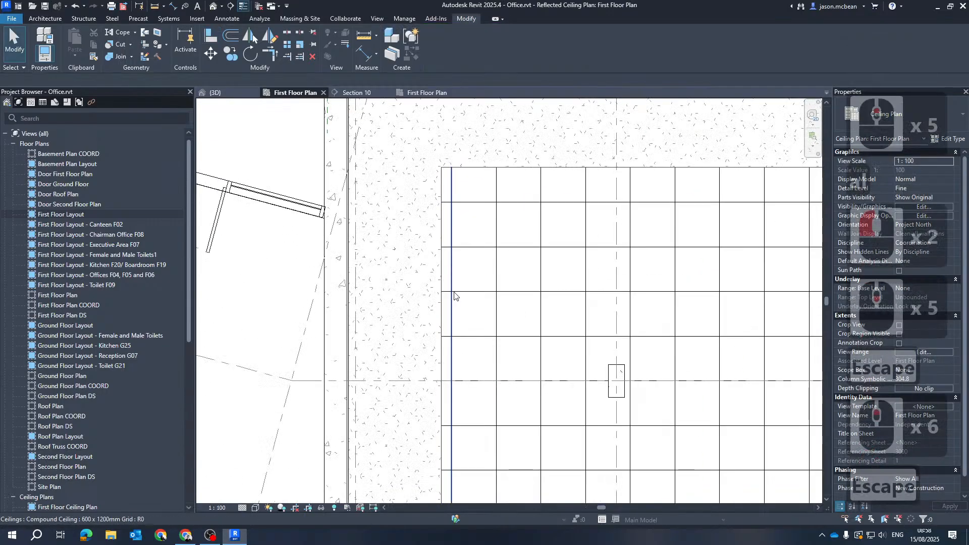
Step: Examine the cut tiles along the edges of the large room's grid ceiling beside the plastered border
{"action": "scroll", "coordinate": [460, 303], "scroll_direction": "down", "scroll_amount": 7}
{"action": "scroll", "coordinate": [687, 228], "scroll_direction": "up", "scroll_amount": 5}
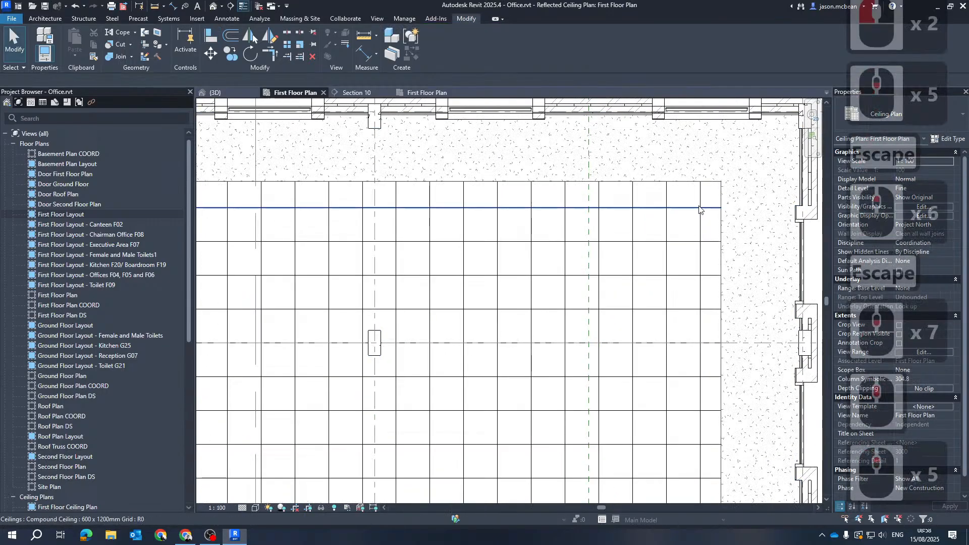
{"action": "key", "text": "Escape"}
{"action": "scroll", "coordinate": [686, 220], "scroll_direction": "down", "scroll_amount": 9}
{"action": "scroll", "coordinate": [406, 290], "scroll_direction": "up", "scroll_amount": 6}
{"action": "key", "text": "Escape"}
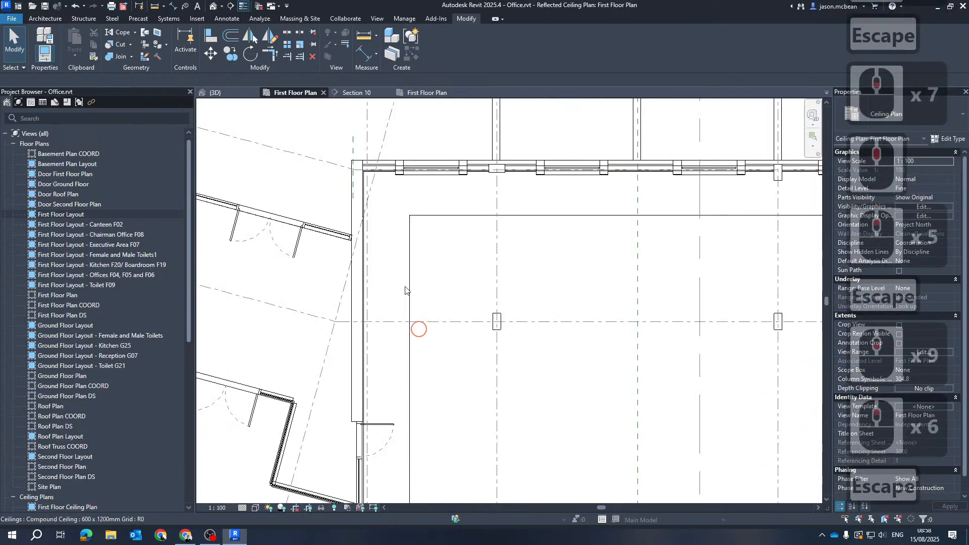
{"action": "middle_click_drag", "start_coordinate": [406, 287], "coordinate": [374, 202]}
{"action": "scroll", "coordinate": [374, 202], "scroll_direction": "down", "scroll_amount": 5}
{"action": "key", "text": "Escape"}
{"action": "middle_click_drag", "start_coordinate": [659, 309], "coordinate": [644, 319]}
{"action": "key", "text": "Escape"}
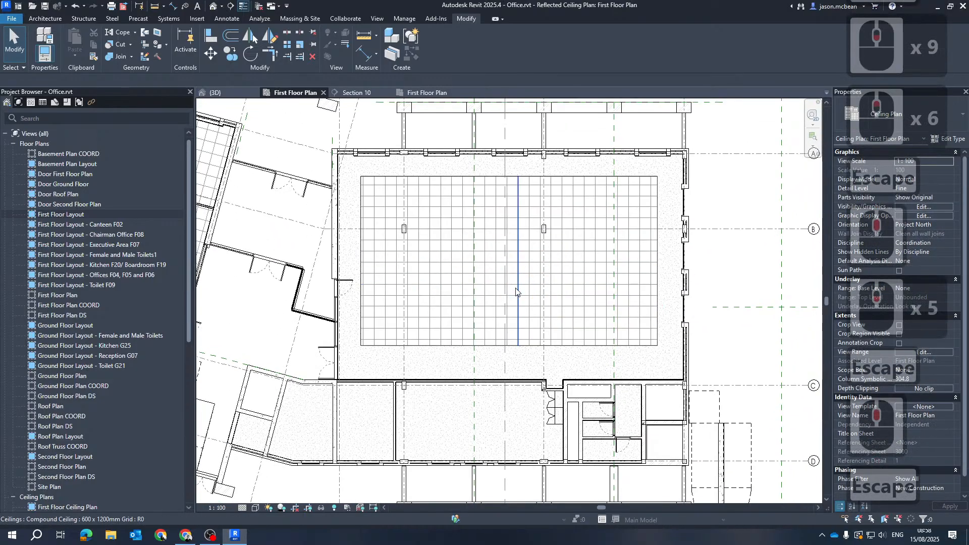
Step: Start an aligned dimension from the face of the large room's left wall, above the door
{"action": "scroll", "coordinate": [402, 246], "scroll_direction": "up", "scroll_amount": 6}
{"action": "scroll", "coordinate": [227, 289], "scroll_direction": "up", "scroll_amount": 10}
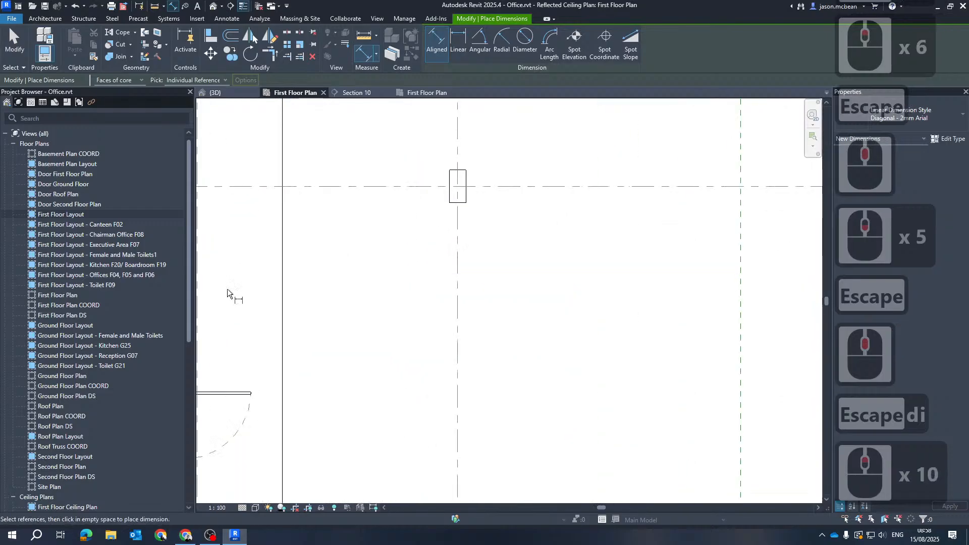
{"action": "scroll", "coordinate": [223, 291], "scroll_direction": "up", "scroll_amount": 2}
{"action": "middle_click_drag", "start_coordinate": [223, 291], "coordinate": [277, 321]}
{"action": "scroll", "coordinate": [278, 320], "scroll_direction": "up", "scroll_amount": 4}
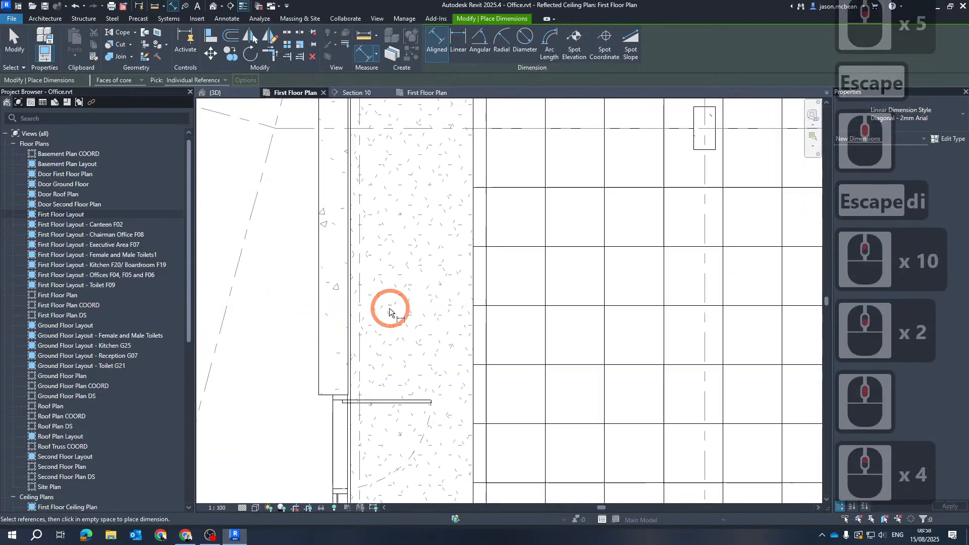
{"action": "left_click", "coordinate": [346, 303]}
{"action": "scroll", "coordinate": [328, 349], "scroll_direction": "down", "scroll_amount": 6}
{"action": "scroll", "coordinate": [329, 348], "scroll_direction": "down", "scroll_amount": 12}
{"action": "scroll", "coordinate": [523, 253], "scroll_direction": "up", "scroll_amount": 20}
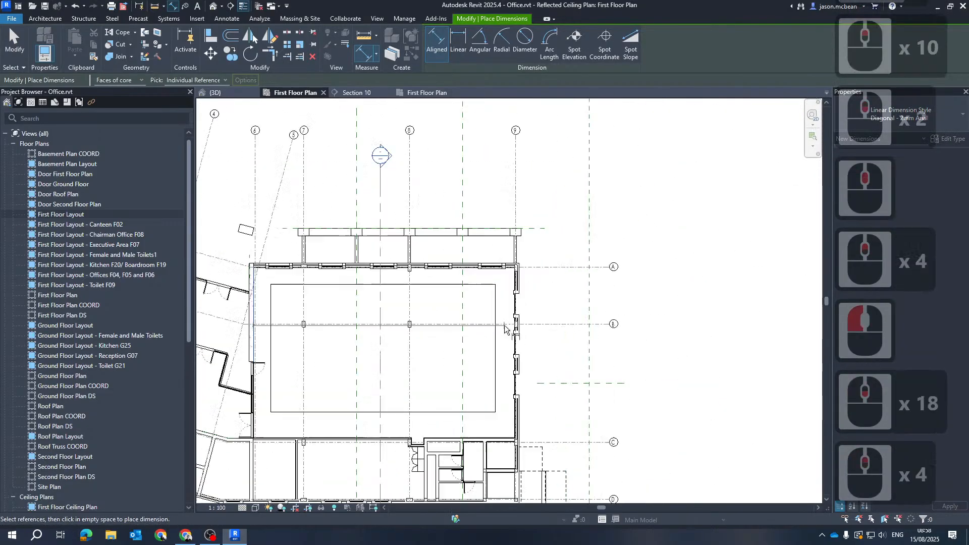
Step: Pick the face of the opposite 270mm Cavity Wall Plaster Int wall at gridline 9 as the dimension's second reference
{"action": "scroll", "coordinate": [523, 253], "scroll_direction": "up", "scroll_amount": 3}
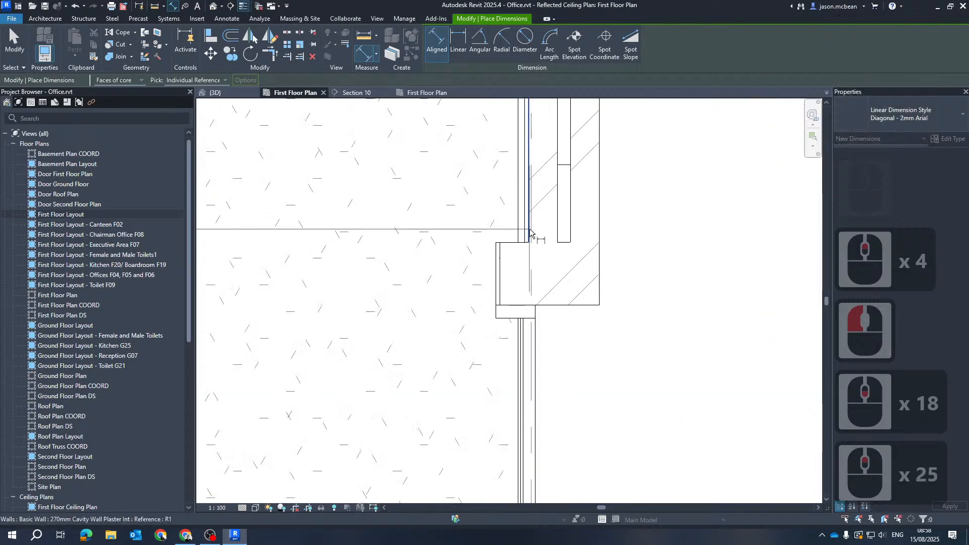
{"action": "scroll", "coordinate": [527, 267], "scroll_direction": "down", "scroll_amount": 7}
{"action": "middle_click_drag", "start_coordinate": [528, 267], "coordinate": [525, 236]}
{"action": "scroll", "coordinate": [513, 335], "scroll_direction": "up", "scroll_amount": 6}
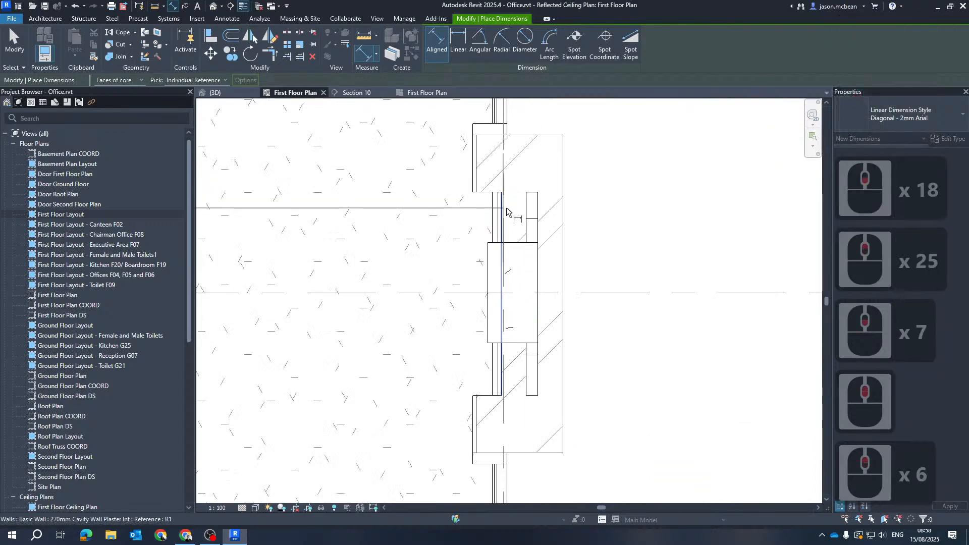
{"action": "scroll", "coordinate": [511, 190], "scroll_direction": "down", "scroll_amount": 7}
{"action": "middle_click_drag", "start_coordinate": [525, 194], "coordinate": [517, 305]}
{"action": "scroll", "coordinate": [500, 314], "scroll_direction": "up", "scroll_amount": 6}
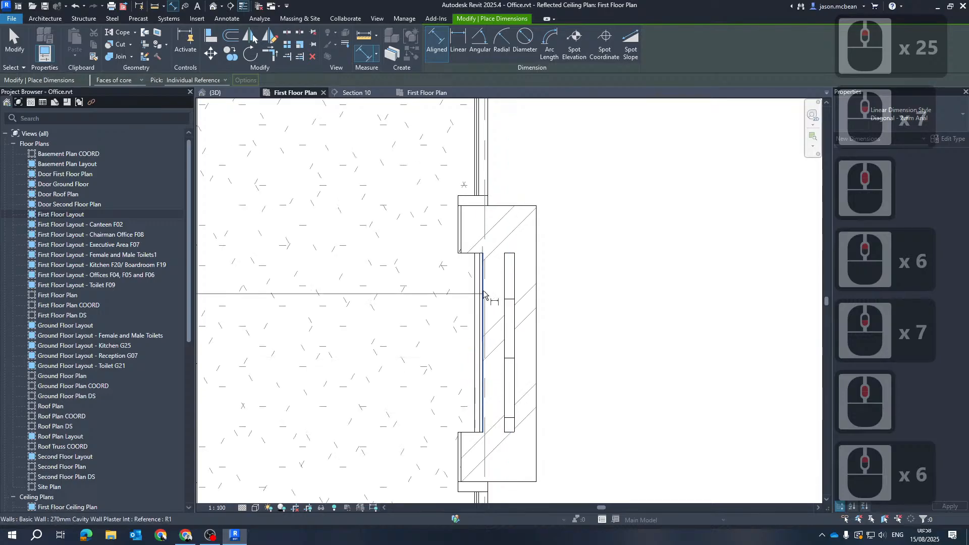
{"action": "scroll", "coordinate": [483, 294], "scroll_direction": "up", "scroll_amount": 6}
{"action": "left_click", "coordinate": [481, 248]}
{"action": "scroll", "coordinate": [570, 275], "scroll_direction": "down", "scroll_amount": 20}
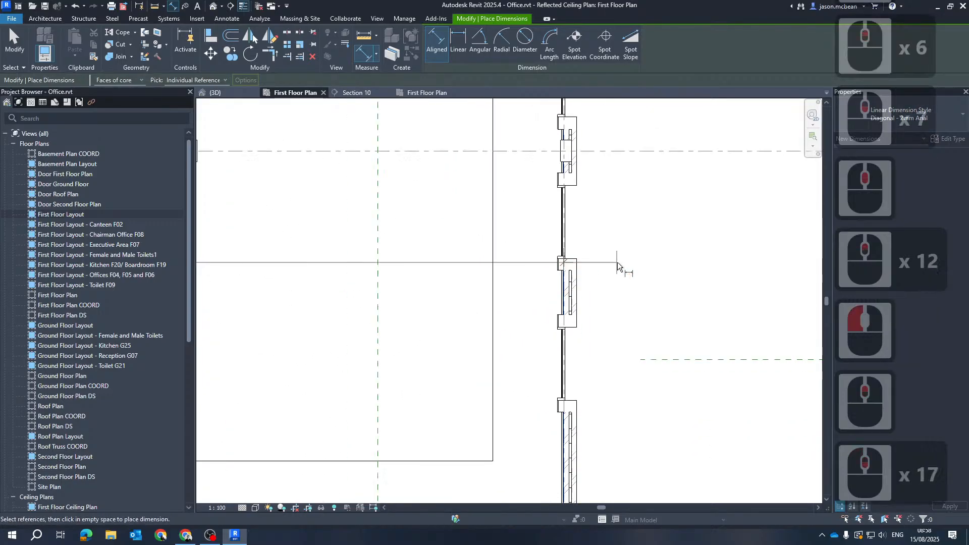
Step: Add the vertical ceiling pattern line near mid-room to the dimension and place the string above the room
{"action": "scroll", "coordinate": [522, 265], "scroll_direction": "down", "scroll_amount": 6}
{"action": "scroll", "coordinate": [516, 240], "scroll_direction": "up", "scroll_amount": 7}
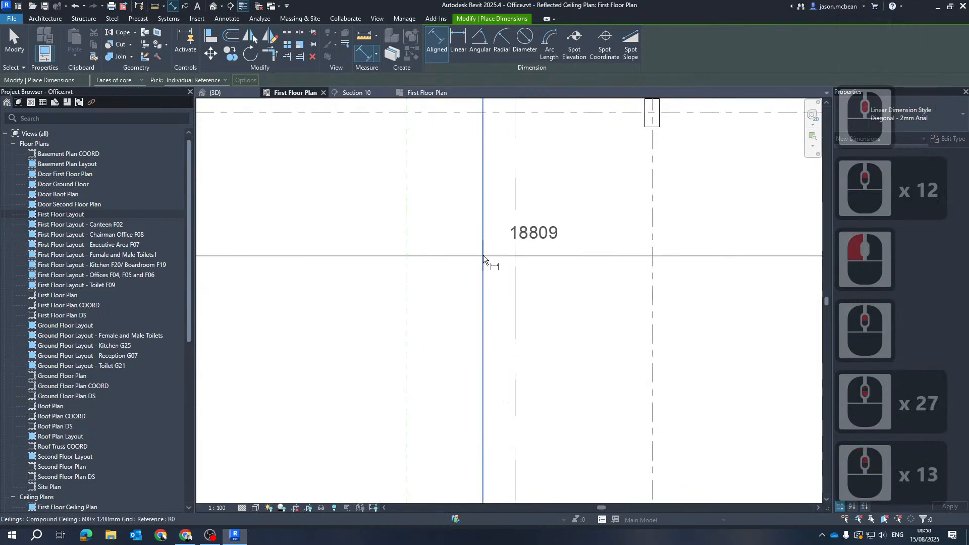
{"action": "left_click", "coordinate": [481, 249]}
{"action": "scroll", "coordinate": [483, 212], "scroll_direction": "down", "scroll_amount": 12}
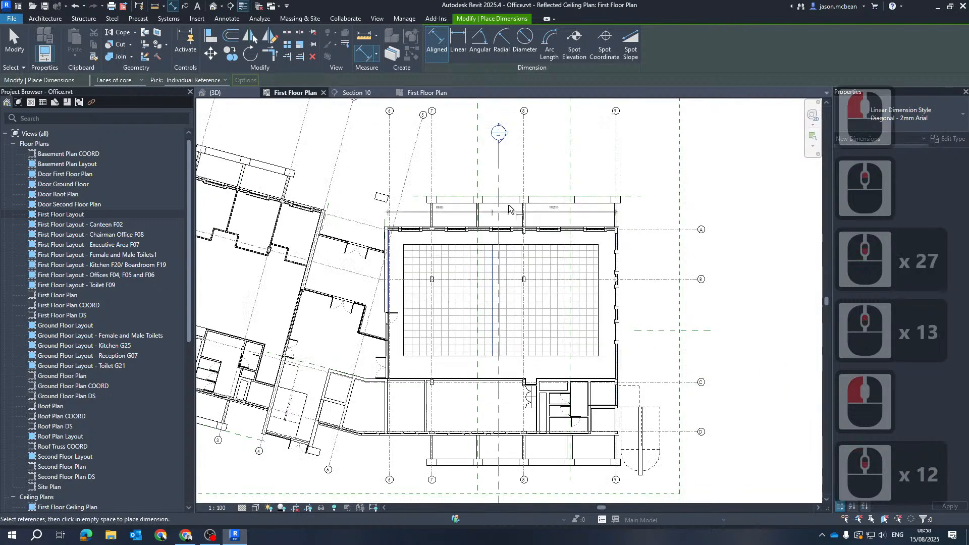
{"action": "scroll", "coordinate": [483, 216], "scroll_direction": "up", "scroll_amount": 8}
{"action": "left_click", "coordinate": [514, 217]}
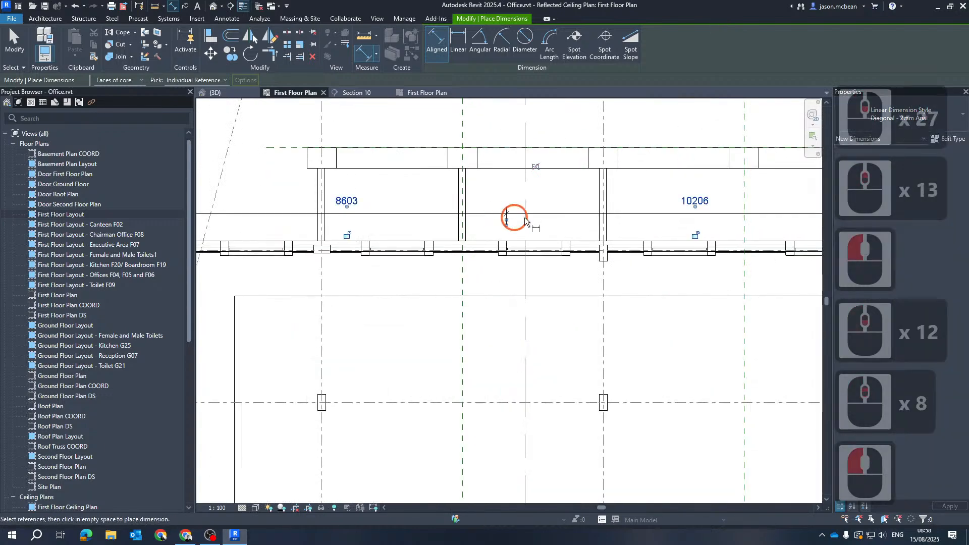
Step: Make the horizontal dimension string's segments equal so the vertical pattern line is centred between the side walls
{"action": "left_click", "coordinate": [537, 168]}
{"action": "scroll", "coordinate": [552, 275], "scroll_direction": "down", "scroll_amount": 5}
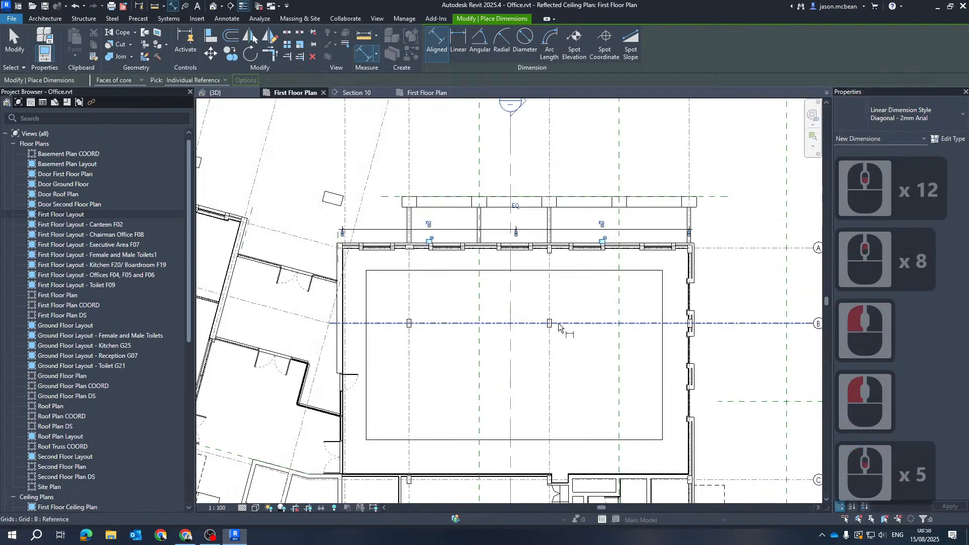
{"action": "scroll", "coordinate": [477, 312], "scroll_direction": "up", "scroll_amount": 3}
{"action": "key", "text": "Escape"}
{"action": "key", "text": "Escape"}
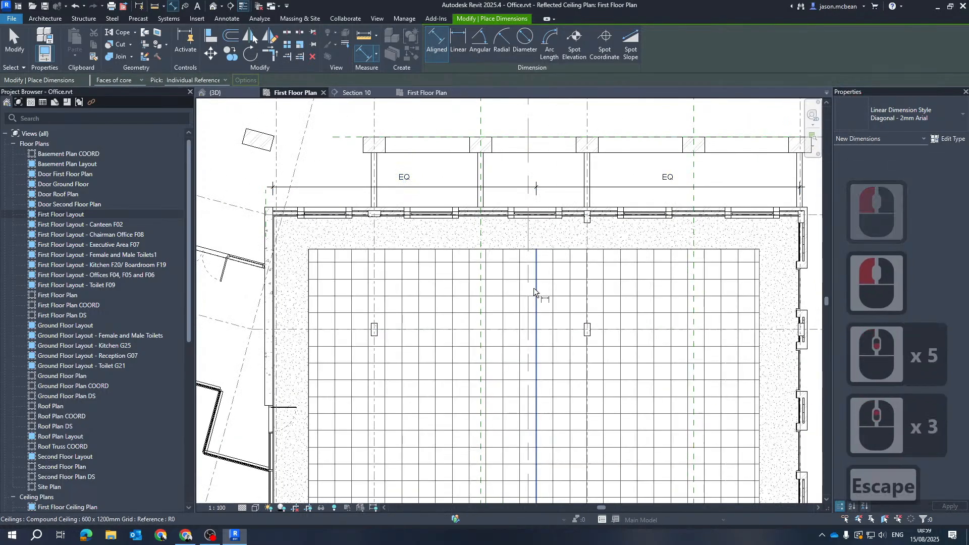
{"action": "left_click", "coordinate": [534, 266]}
{"action": "scroll", "coordinate": [454, 303], "scroll_direction": "down", "scroll_amount": 3}
{"action": "key", "text": "Escape"}
{"action": "scroll", "coordinate": [454, 303], "scroll_direction": "down", "scroll_amount": 1}
{"action": "left_click", "coordinate": [586, 401]}
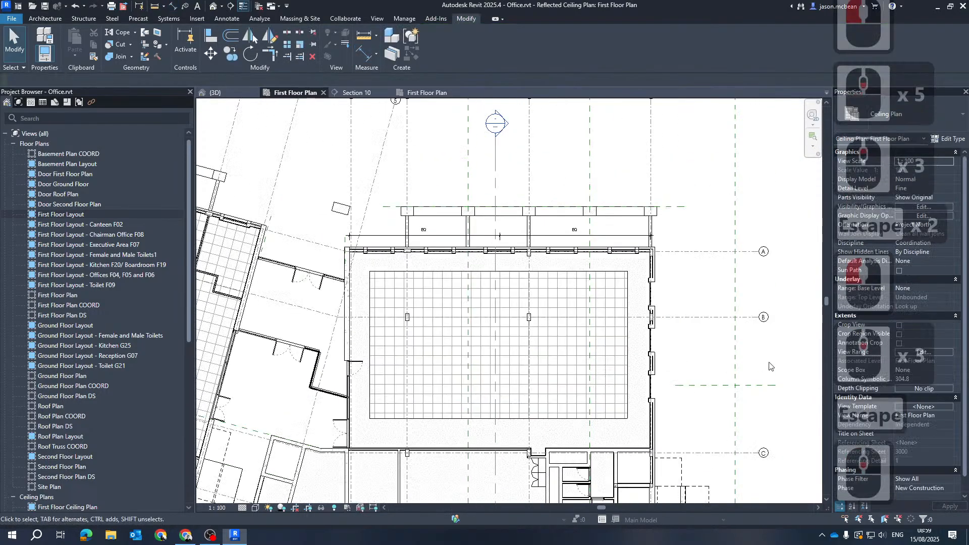
Step: Start an aligned dimension from the wall face on gridline A to the face of the 220mm Brick Wall Plaster wall near gridline C
{"action": "middle_click_drag", "start_coordinate": [579, 335], "coordinate": [556, 319]}
{"action": "key", "text": "d"}
{"action": "key", "text": "i"}
{"action": "scroll", "coordinate": [631, 234], "scroll_direction": "up", "scroll_amount": 2}
{"action": "scroll", "coordinate": [459, 238], "scroll_direction": "up", "scroll_amount": 18}
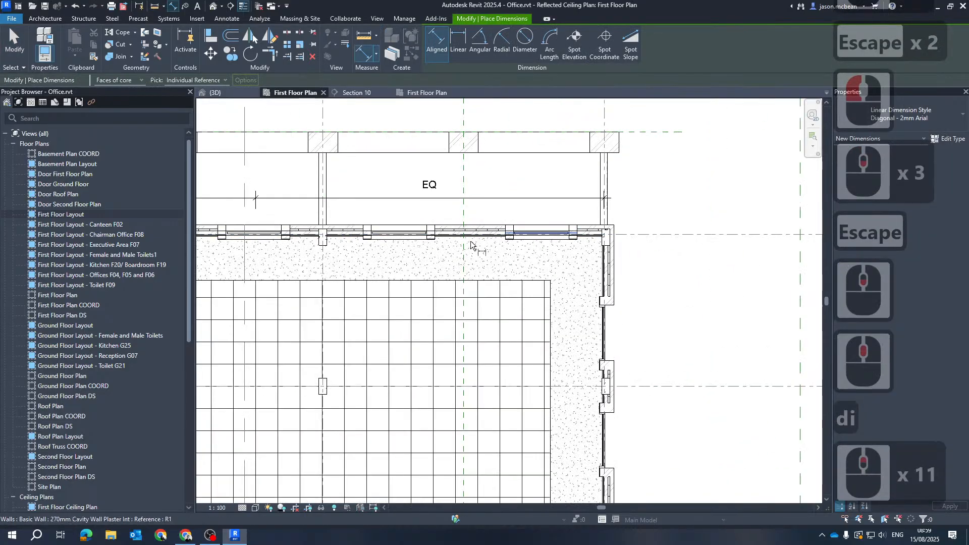
{"action": "scroll", "coordinate": [510, 260], "scroll_direction": "up", "scroll_amount": 8}
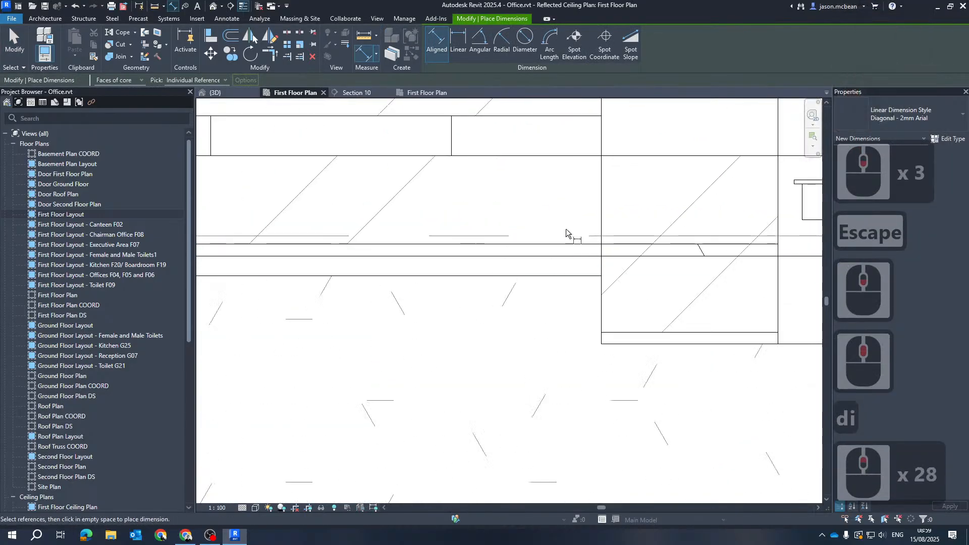
{"action": "left_click", "coordinate": [558, 257]}
{"action": "scroll", "coordinate": [520, 178], "scroll_direction": "down", "scroll_amount": 20}
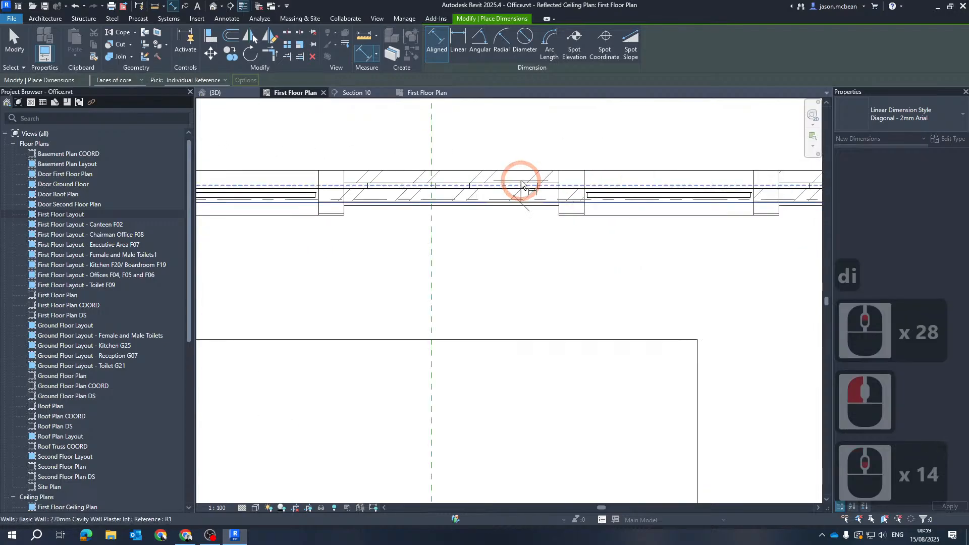
{"action": "scroll", "coordinate": [601, 323], "scroll_direction": "down", "scroll_amount": 6}
{"action": "scroll", "coordinate": [605, 341], "scroll_direction": "up", "scroll_amount": 20}
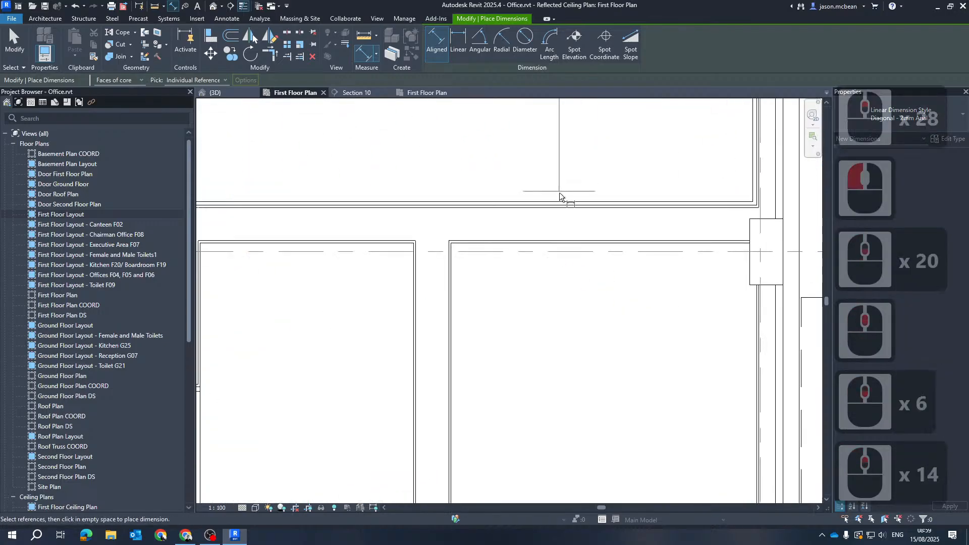
{"action": "left_click", "coordinate": [549, 218]}
{"action": "scroll", "coordinate": [556, 330], "scroll_direction": "down", "scroll_amount": 20}
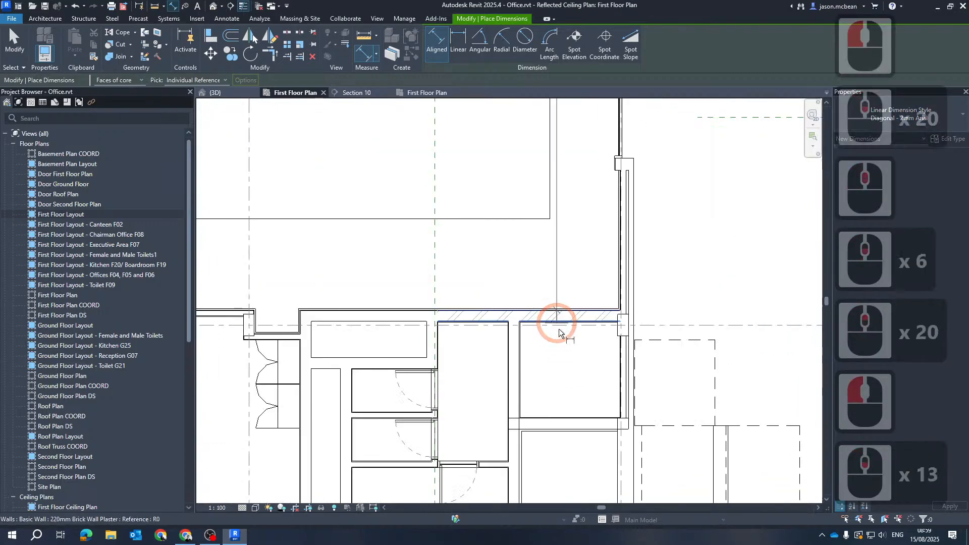
Step: Add the horizontal ceiling pattern line near mid-room to the dimension and place the string outside the wall on gridline 9
{"action": "scroll", "coordinate": [468, 264], "scroll_direction": "up", "scroll_amount": 8}
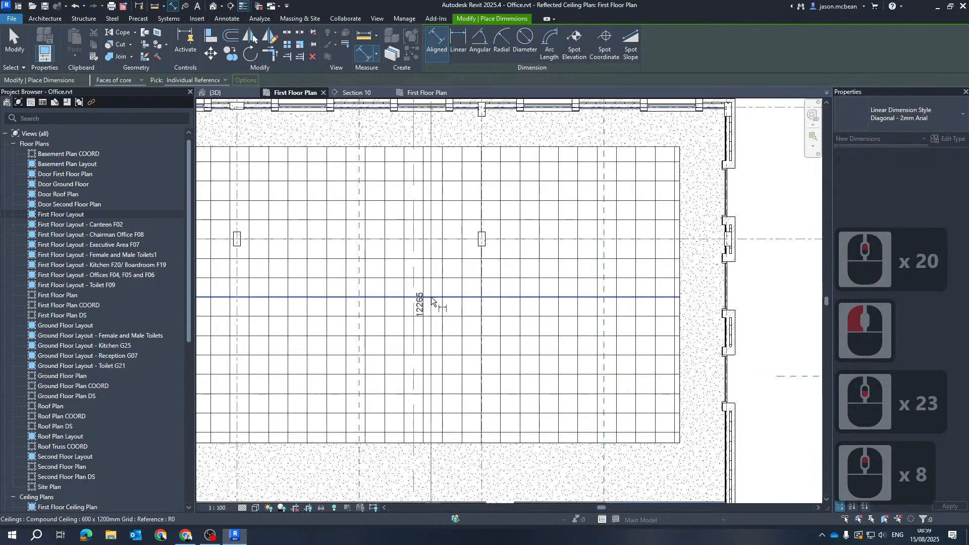
{"action": "left_click", "coordinate": [429, 291]}
{"action": "scroll", "coordinate": [678, 326], "scroll_direction": "down", "scroll_amount": 7}
{"action": "scroll", "coordinate": [562, 303], "scroll_direction": "up", "scroll_amount": 5}
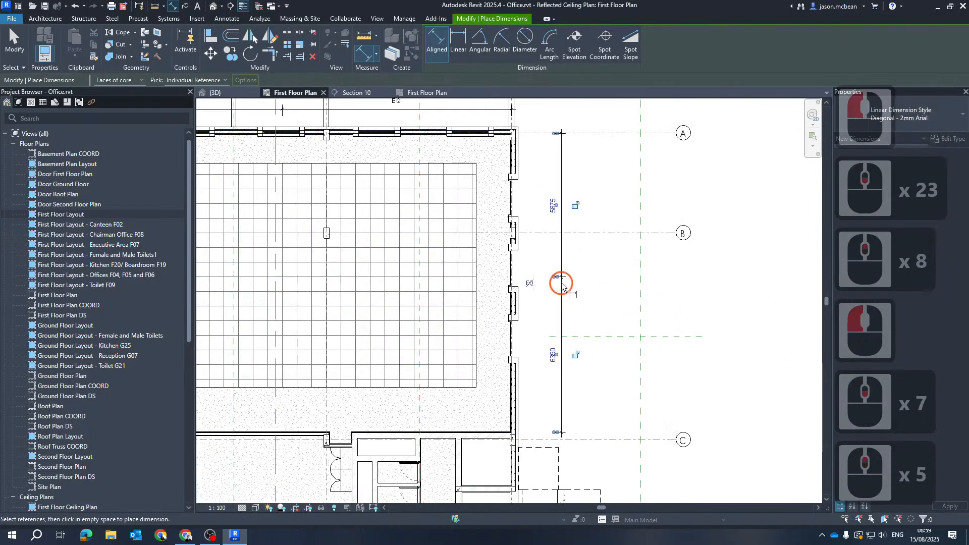
{"action": "left_click", "coordinate": [562, 279]}
Step: Make the vertical dimension string's segments equal to centre the horizontal pattern line between the walls near gridlines A and C
{"action": "left_click", "coordinate": [526, 284]}
{"action": "scroll", "coordinate": [621, 264], "scroll_direction": "down", "scroll_amount": 6}
{"action": "key", "text": "Escape"}
{"action": "key", "text": "Escape"}
{"action": "key", "text": "Escape"}
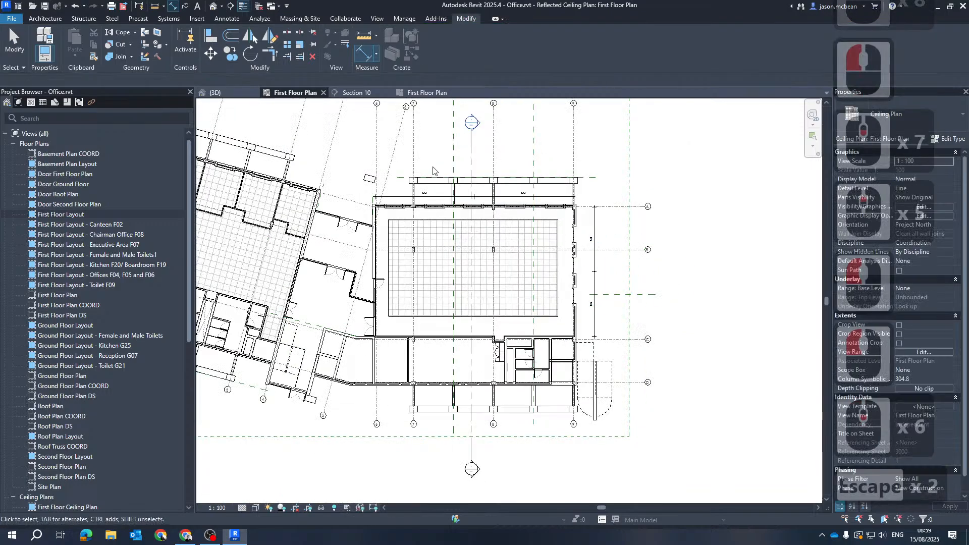
{"action": "scroll", "coordinate": [456, 270], "scroll_direction": "up", "scroll_amount": 7}
{"action": "key", "text": "Escape"}
{"action": "scroll", "coordinate": [329, 273], "scroll_direction": "up", "scroll_amount": 6}
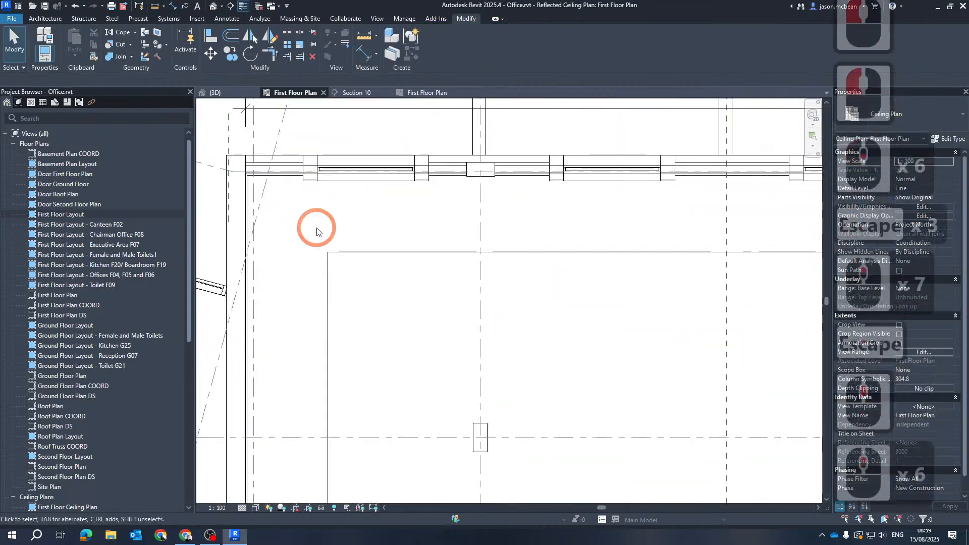
{"action": "key", "text": "Tab"}
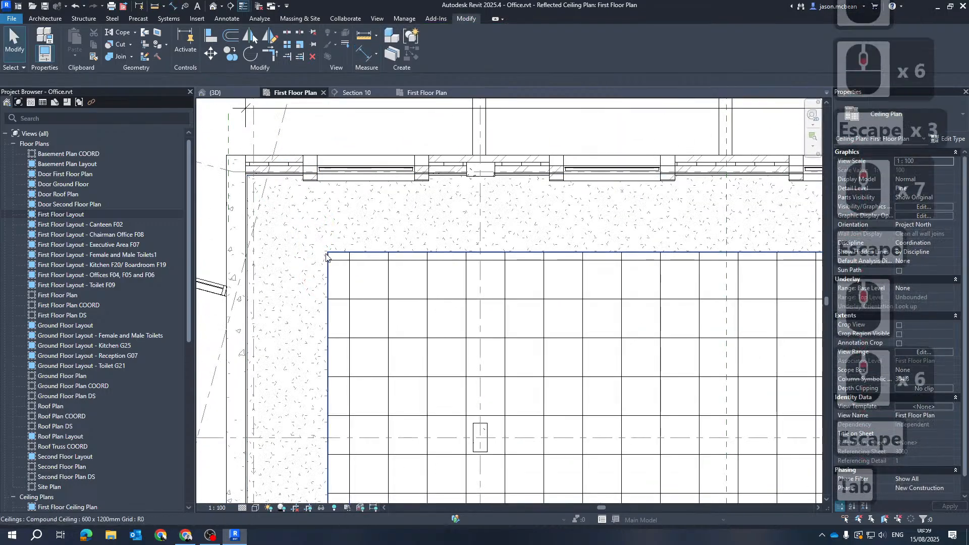
{"action": "left_click", "coordinate": [328, 254]}
{"action": "left_click", "coordinate": [437, 38]}
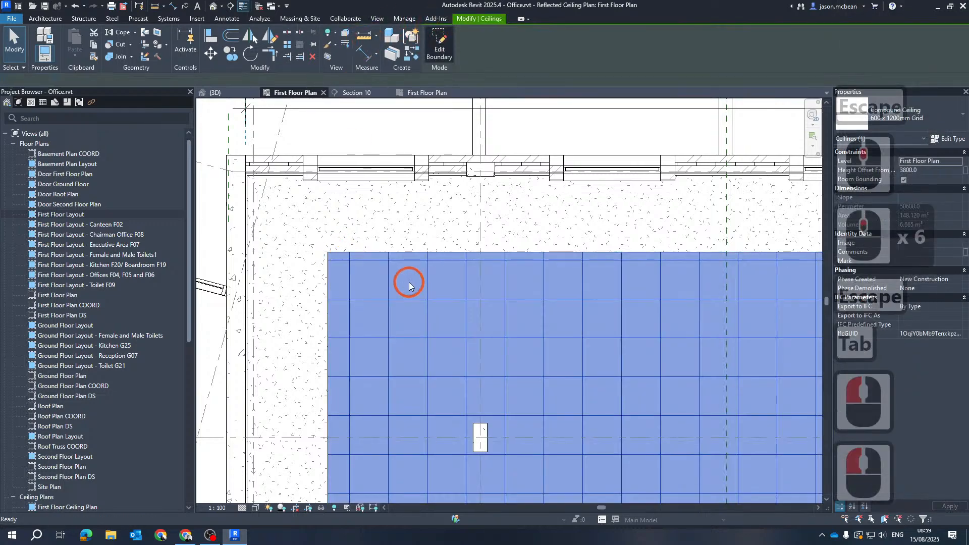
{"action": "scroll", "coordinate": [363, 294], "scroll_direction": "up", "scroll_amount": 4}
{"action": "scroll", "coordinate": [355, 242], "scroll_direction": "down", "scroll_amount": 7}
{"action": "scroll", "coordinate": [432, 325], "scroll_direction": "down", "scroll_amount": 7}
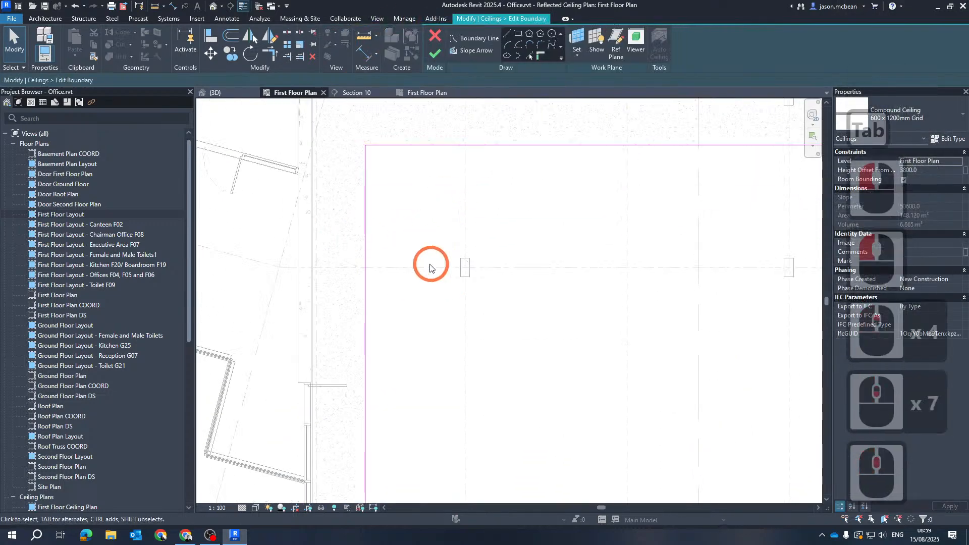
{"action": "key", "text": "Escape"}
{"action": "left_click", "coordinate": [437, 57]}
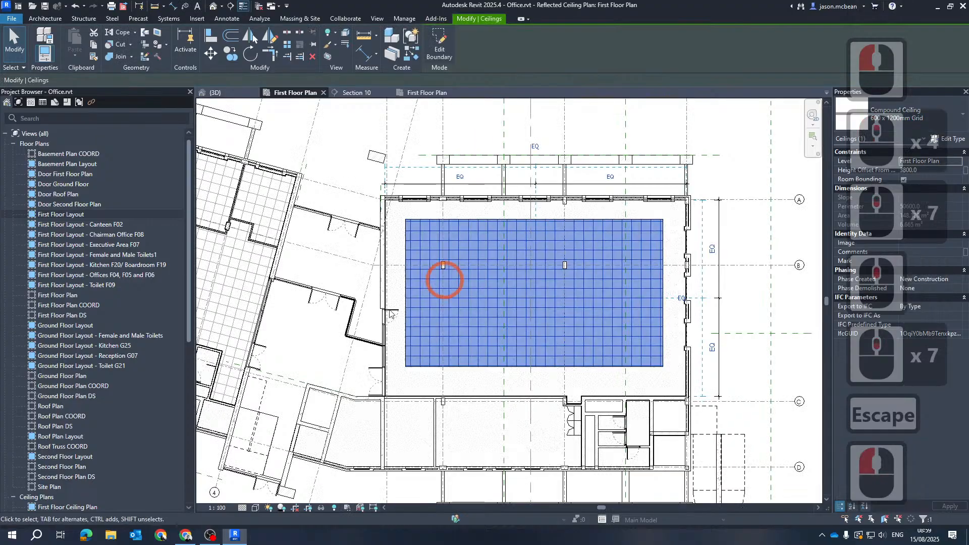
{"action": "key", "text": "Escape"}
Step: Open the boundary sketch of the Flush Plastered Ceiling Board border around the grid ceiling for editing
{"action": "left_click", "coordinate": [655, 226]}
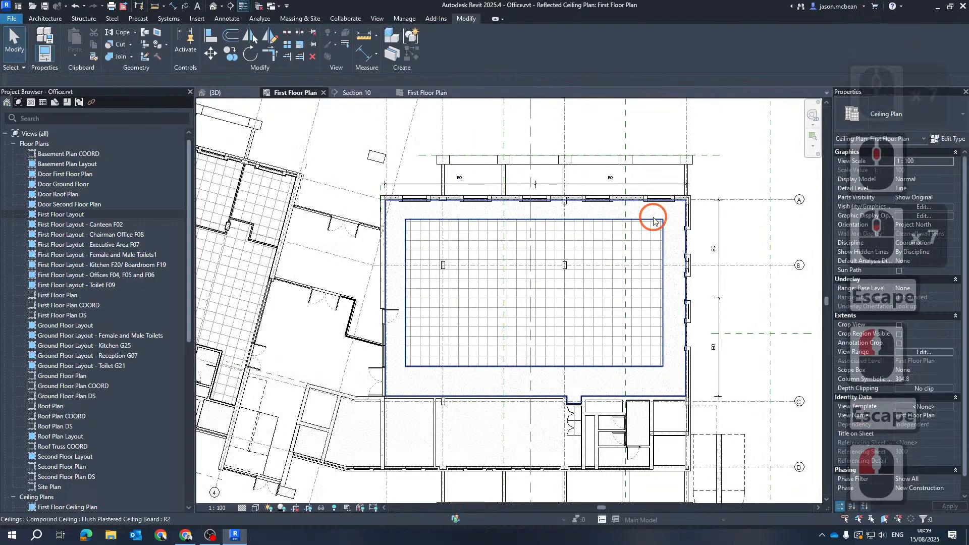
{"action": "left_click", "coordinate": [442, 49]}
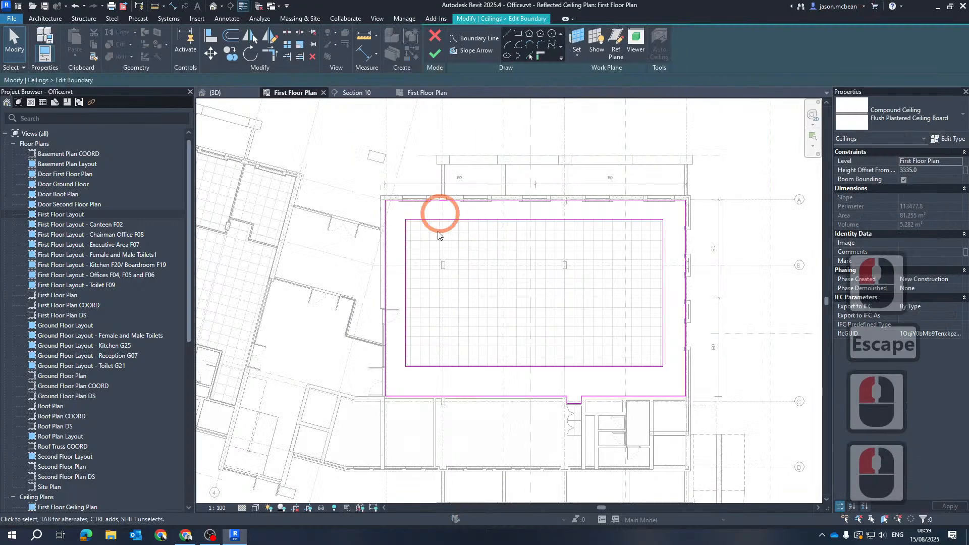
{"action": "scroll", "coordinate": [414, 207], "scroll_direction": "up", "scroll_amount": 8}
{"action": "middle_click_drag", "start_coordinate": [414, 207], "coordinate": [405, 243]}
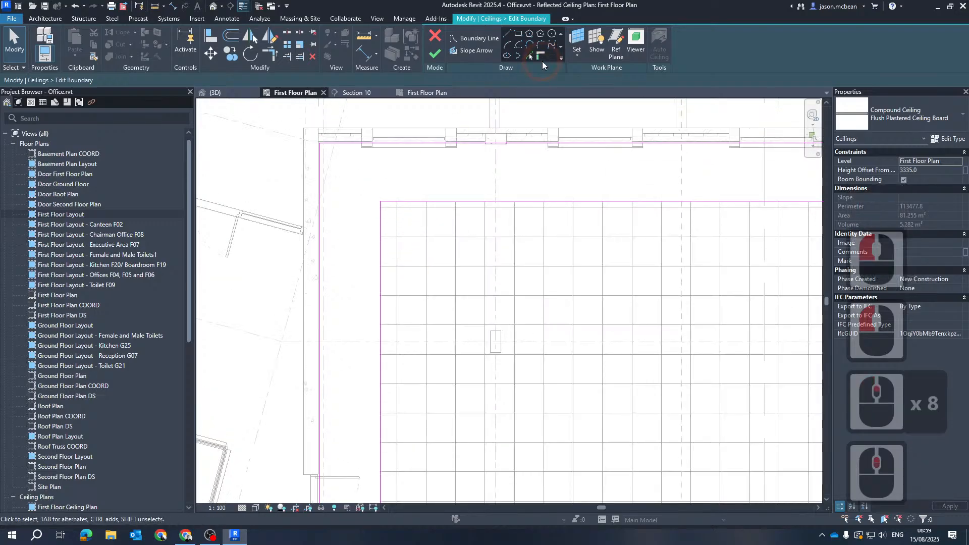
Step: Try to create a boundary line by picking the vertical ceiling pattern line nearest the border's left inner edge, and undo it
{"action": "left_click", "coordinate": [529, 56]}
{"action": "left_click", "coordinate": [392, 284]}
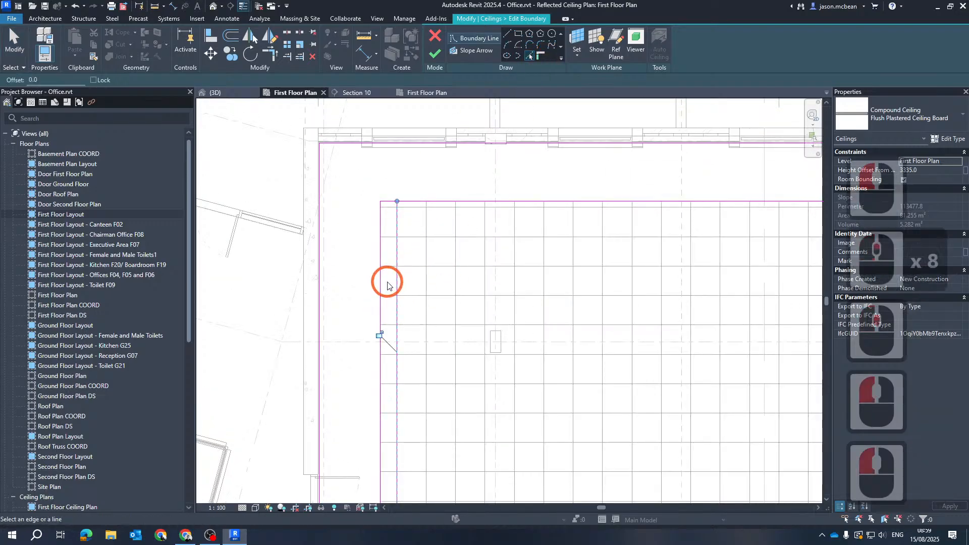
{"action": "key", "text": "ctrl+z"}
{"action": "key", "text": "Escape"}
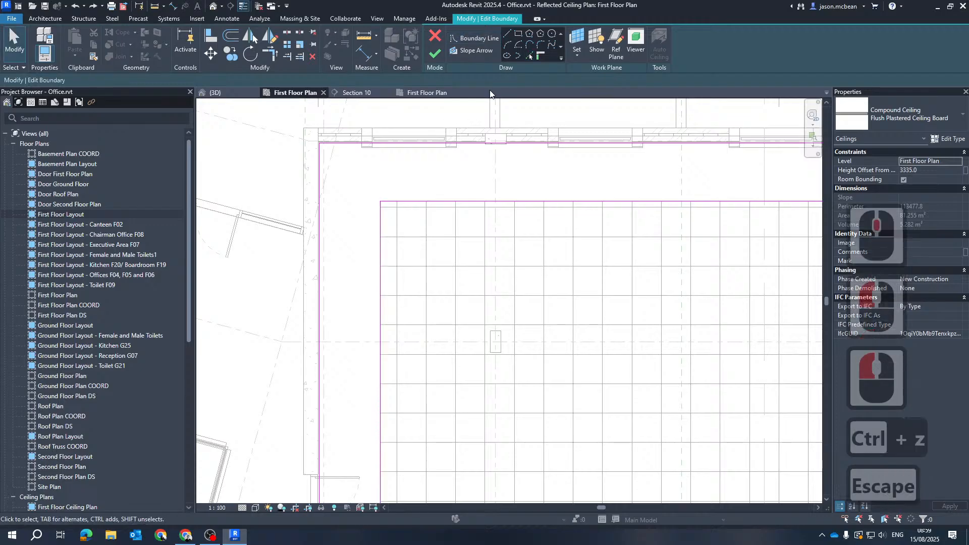
{"action": "left_click", "coordinate": [210, 34]}
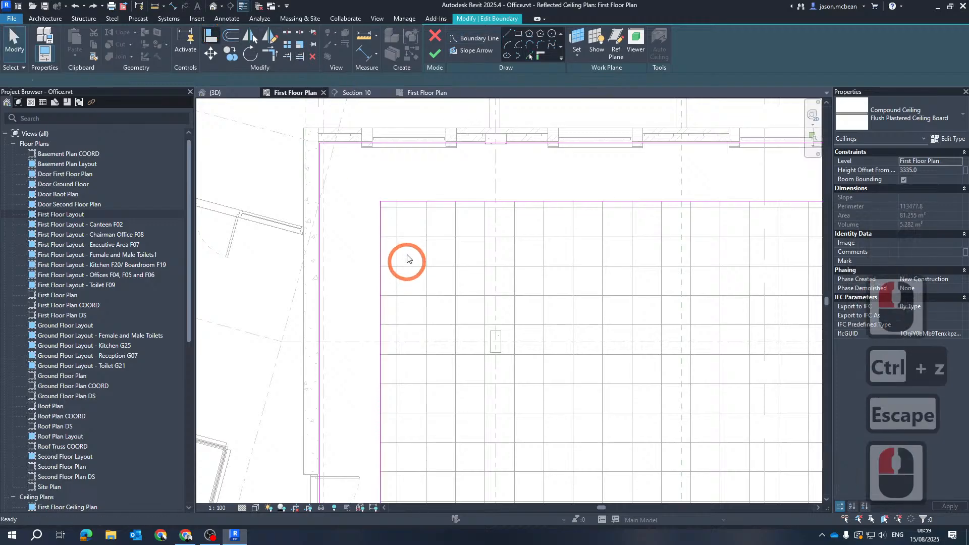
{"action": "left_click", "coordinate": [384, 249]}
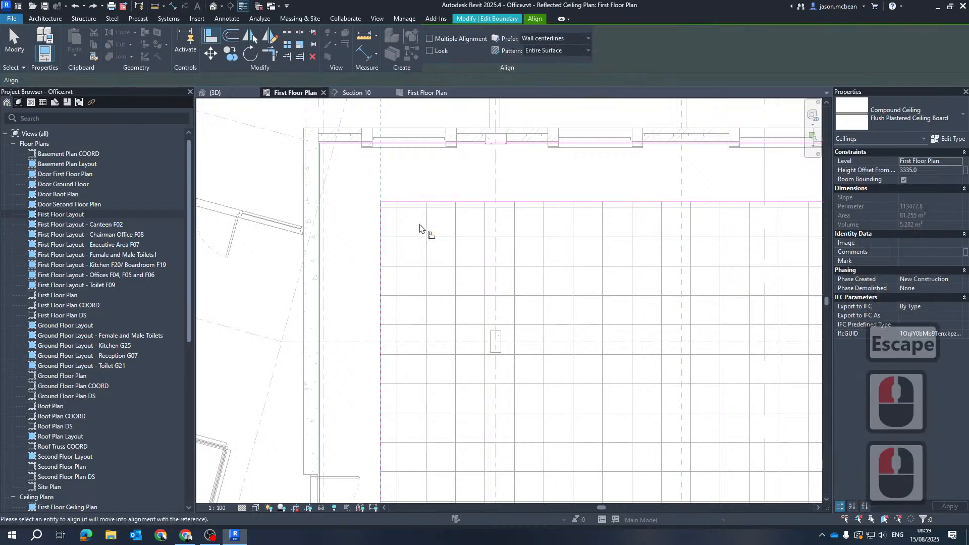
{"action": "scroll", "coordinate": [422, 227], "scroll_direction": "up", "scroll_amount": 2}
{"action": "key", "text": "Tab"}
{"action": "key", "text": "Tab"}
{"action": "key", "text": "Escape"}
{"action": "key", "text": "Escape"}
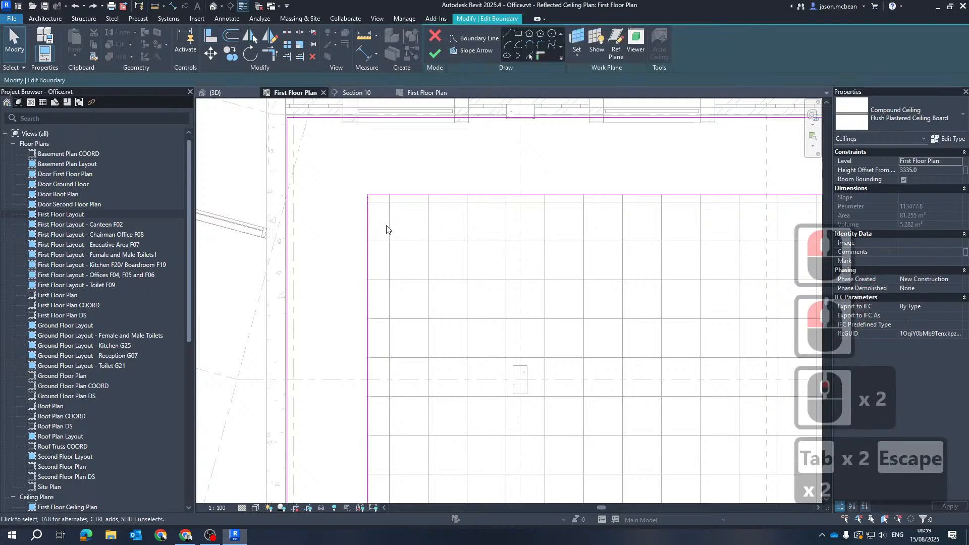
Step: Align the plastered border's left and upper inner boundary lines to the nearest full-tile ceiling pattern lines
{"action": "left_click", "coordinate": [206, 38]}
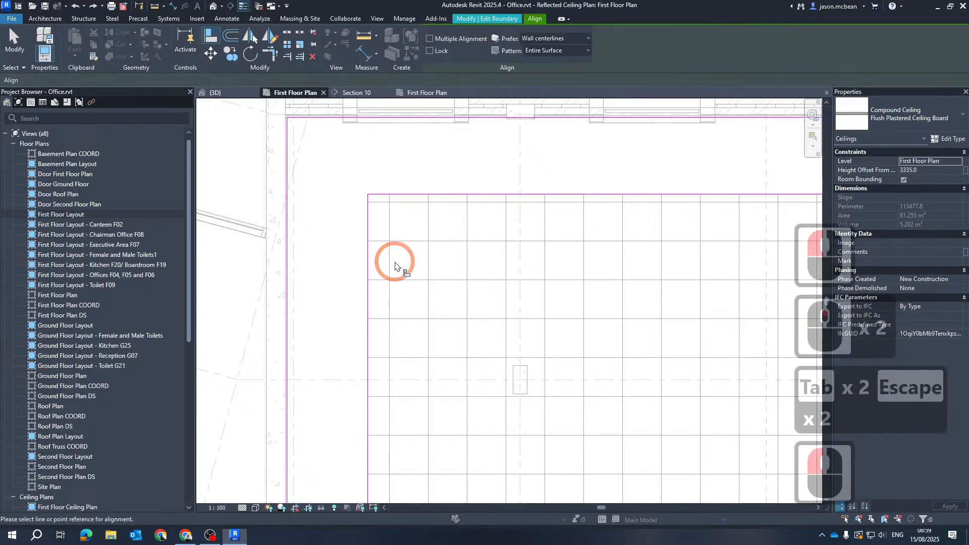
{"action": "left_click", "coordinate": [388, 264]}
{"action": "left_click", "coordinate": [371, 268]}
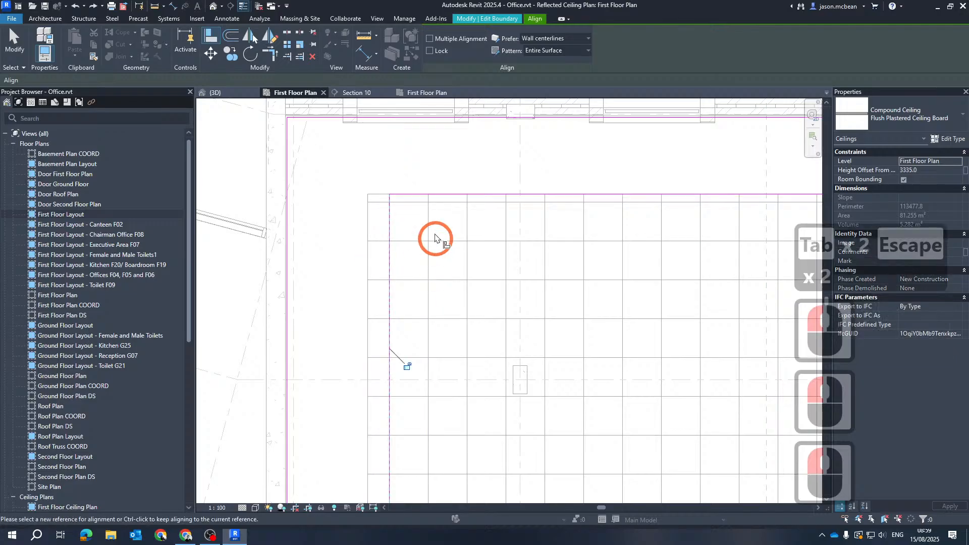
{"action": "left_click", "coordinate": [419, 203]}
Step: Align the plastered border's lower inner boundary line to the nearest horizontal ceiling pattern line
{"action": "scroll", "coordinate": [524, 270], "scroll_direction": "down", "scroll_amount": 7}
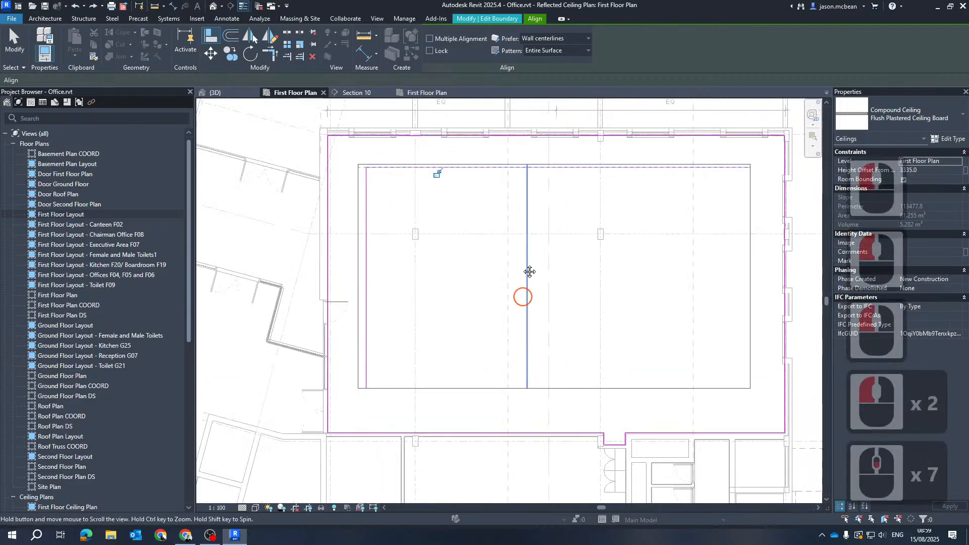
{"action": "scroll", "coordinate": [335, 303], "scroll_direction": "up", "scroll_amount": 12}
{"action": "left_click", "coordinate": [411, 315]}
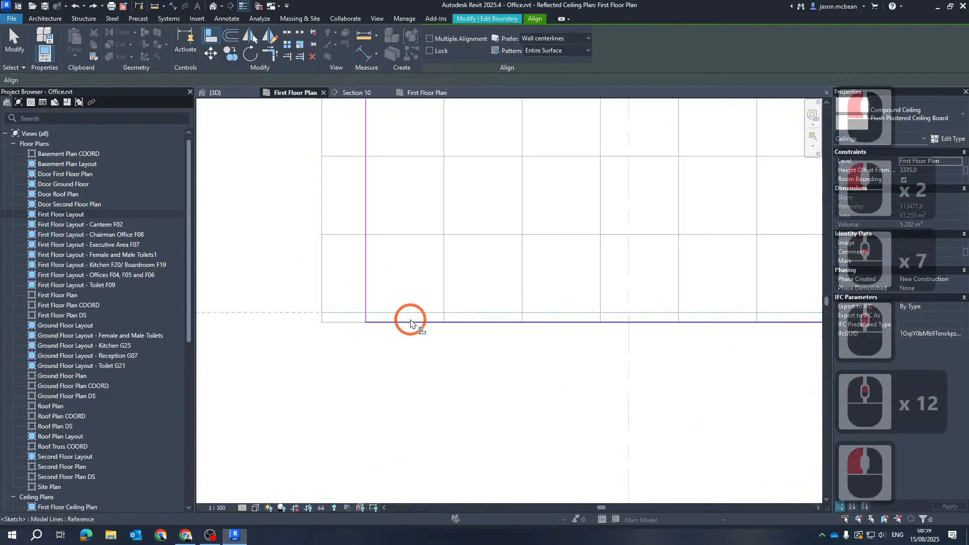
{"action": "left_click", "coordinate": [406, 323]}
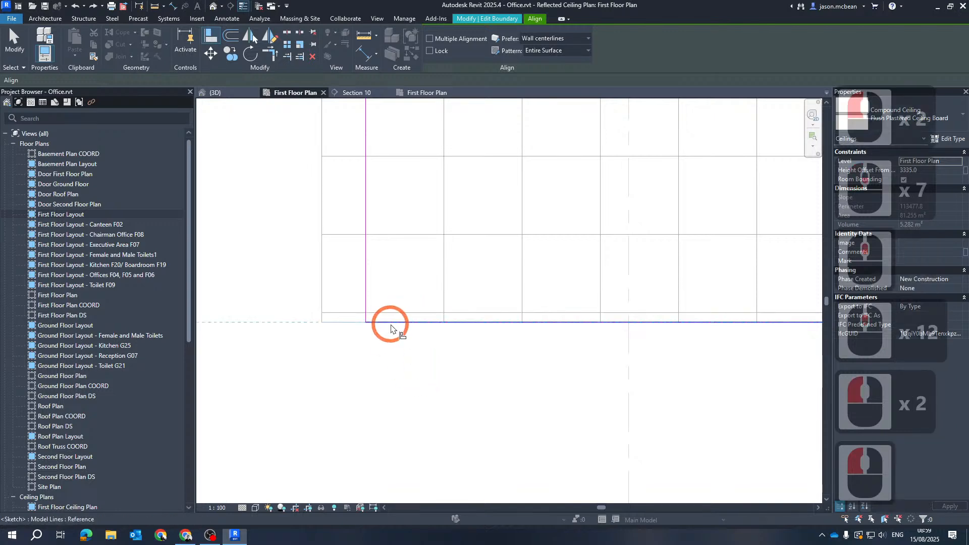
{"action": "key", "text": "Escape"}
{"action": "left_click", "coordinate": [417, 311]}
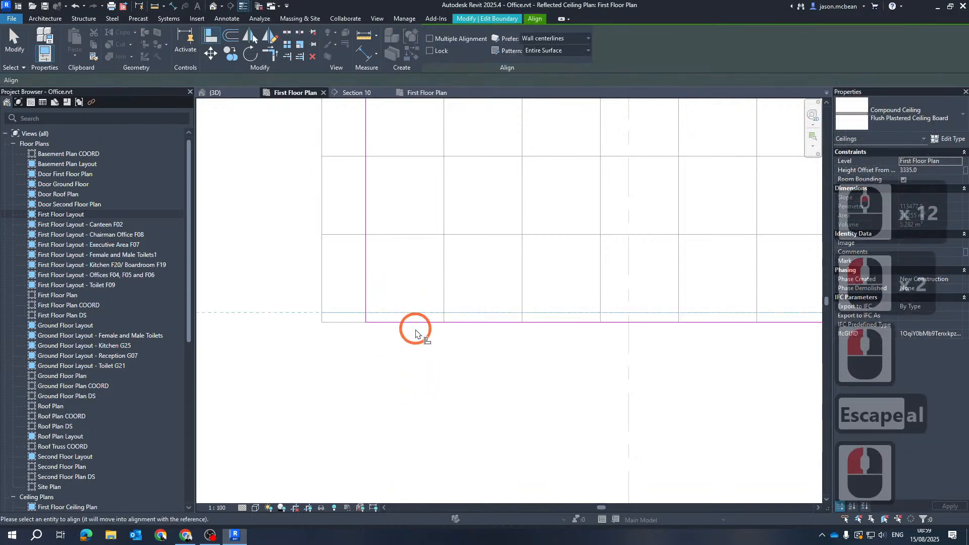
{"action": "left_click", "coordinate": [411, 322]}
Step: Align the plastered border's right inner boundary line to the nearest vertical ceiling pattern line and finish the boundary sketch
{"action": "scroll", "coordinate": [385, 347], "scroll_direction": "down", "scroll_amount": 14}
{"action": "scroll", "coordinate": [726, 277], "scroll_direction": "up", "scroll_amount": 6}
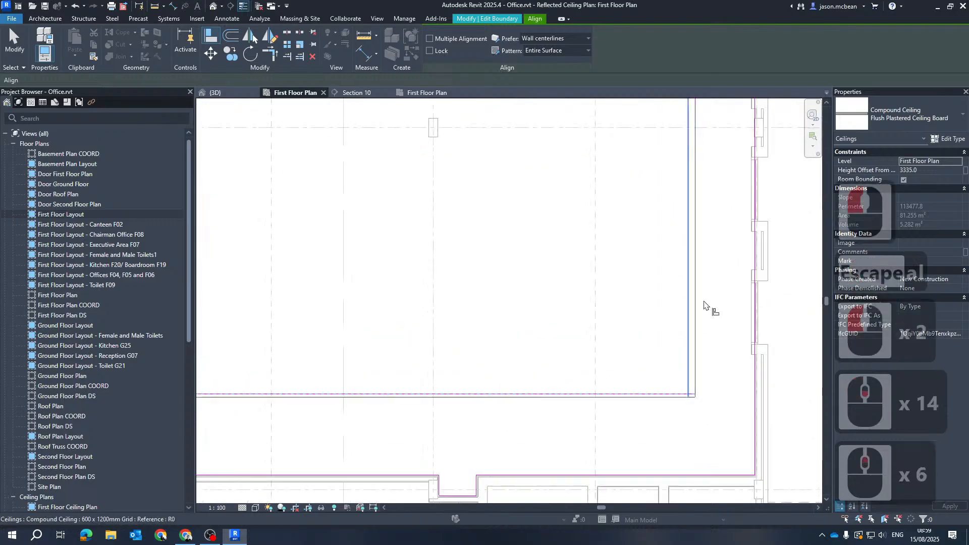
{"action": "key", "text": "Escape"}
{"action": "key", "text": "Escape"}
{"action": "scroll", "coordinate": [693, 365], "scroll_direction": "up", "scroll_amount": 4}
{"action": "key", "text": "a"}
{"action": "key", "text": "l"}
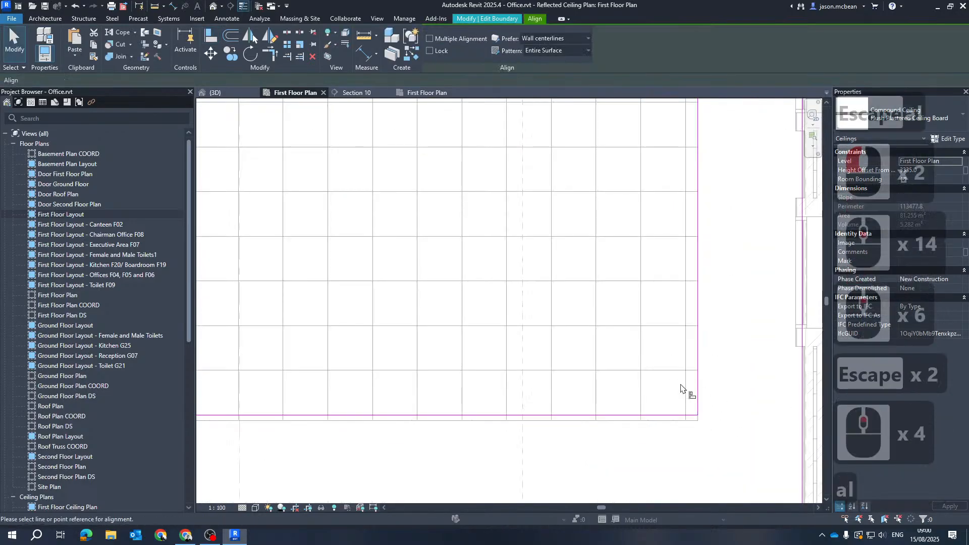
{"action": "left_click", "coordinate": [699, 405]}
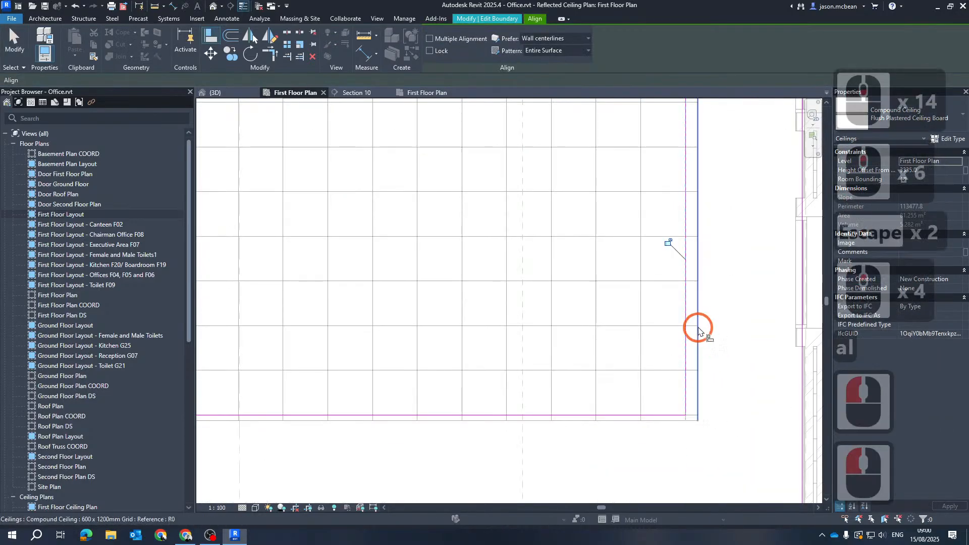
{"action": "scroll", "coordinate": [656, 353], "scroll_direction": "down", "scroll_amount": 6}
{"action": "key", "text": "Escape"}
{"action": "key", "text": "Escape"}
{"action": "key", "text": "Escape"}
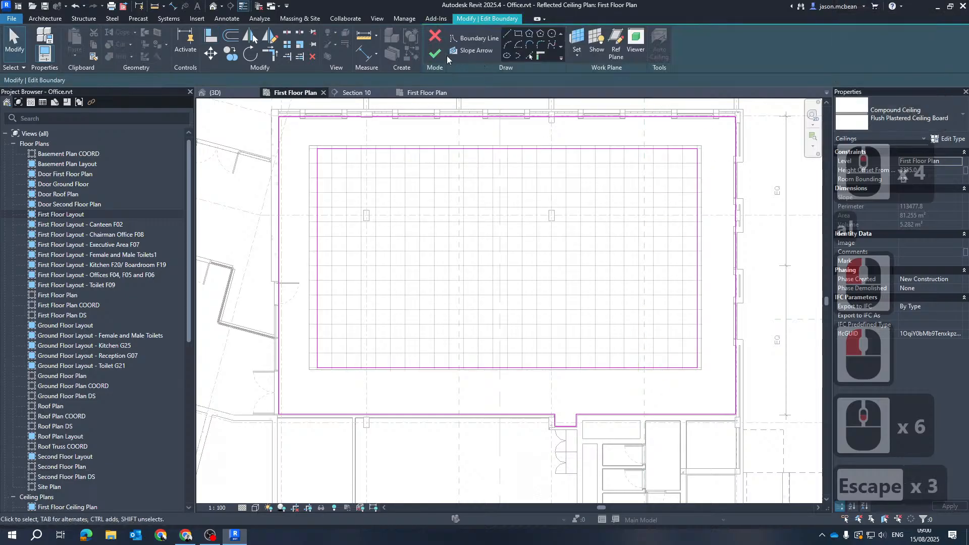
{"action": "left_click", "coordinate": [435, 53]}
Step: Open the 600 x 1200mm Grid ceiling's boundary sketch and delete its existing boundary lines
{"action": "left_click", "coordinate": [382, 195]}
{"action": "key", "text": "Escape"}
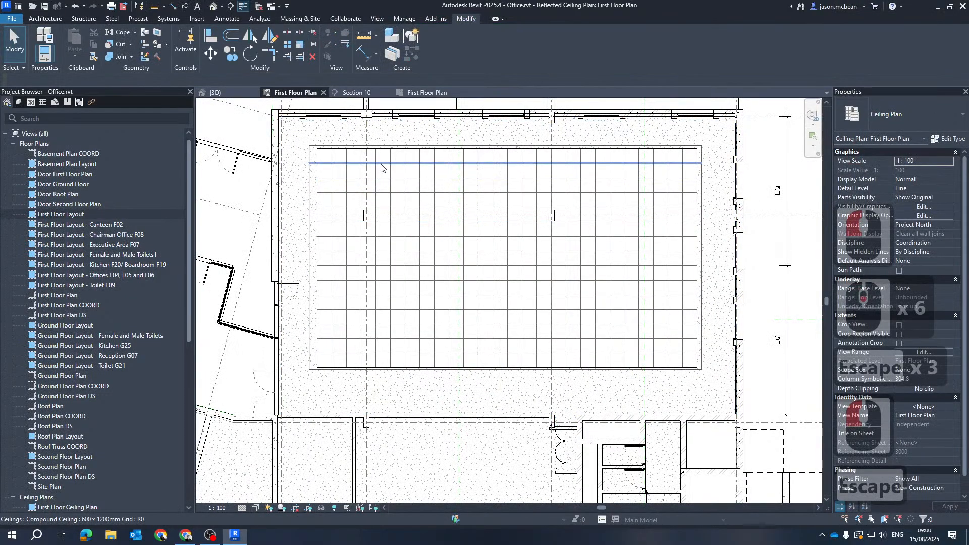
{"action": "left_click", "coordinate": [380, 145]}
{"action": "key", "text": "Escape"}
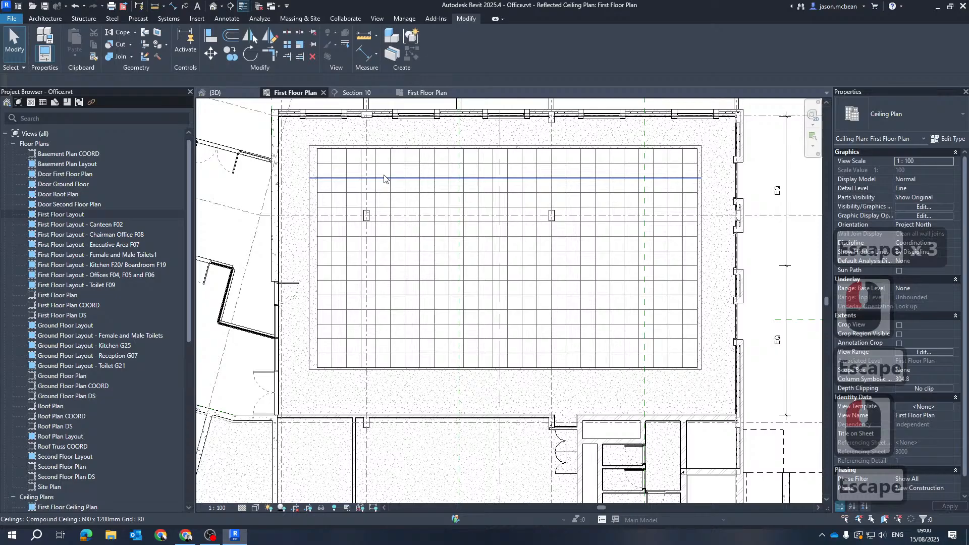
{"action": "left_click", "coordinate": [384, 177]}
{"action": "left_click", "coordinate": [404, 61]}
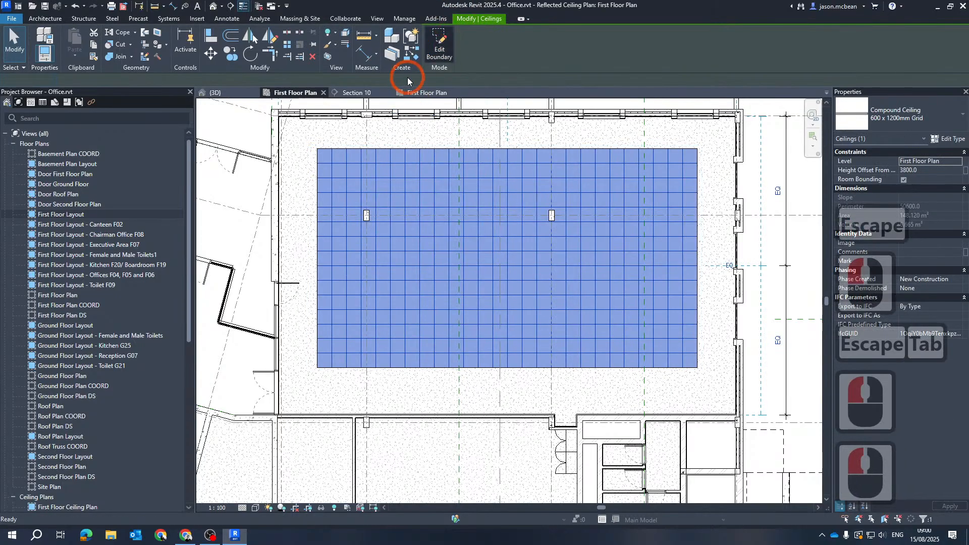
{"action": "scroll", "coordinate": [334, 187], "scroll_direction": "down", "scroll_amount": 6}
{"action": "mouse_move", "coordinate": [303, 156]}
{"action": "left_mouse_down"}
{"action": "mouse_move", "coordinate": [372, 205]}
{"action": "mouse_move", "coordinate": [692, 357]}
{"action": "left_mouse_up"}
{"action": "key", "text": "Delete"}
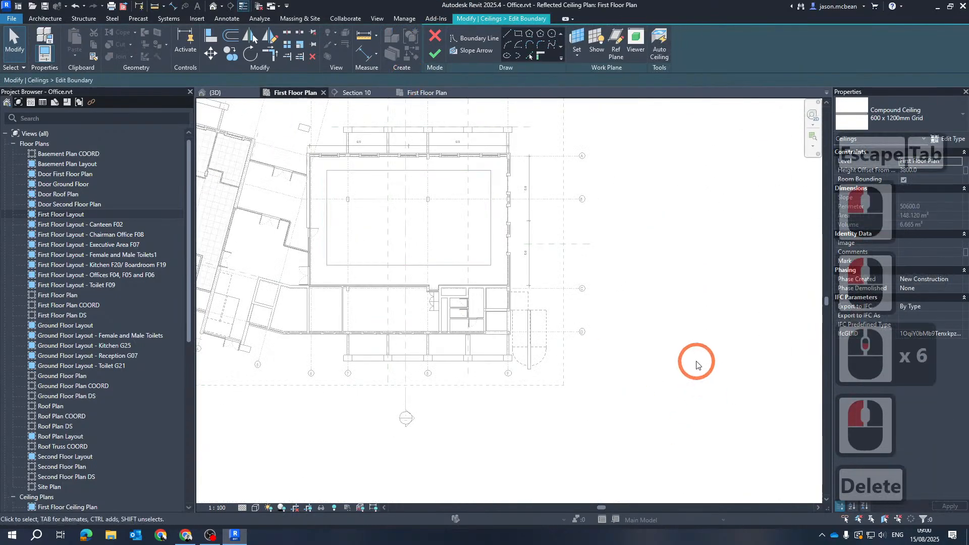
Step: Create the grid ceiling's new boundary from the chain of the plastered border's inner edges and finish the sketch
{"action": "scroll", "coordinate": [509, 154], "scroll_direction": "up", "scroll_amount": 8}
{"action": "left_click", "coordinate": [531, 56]}
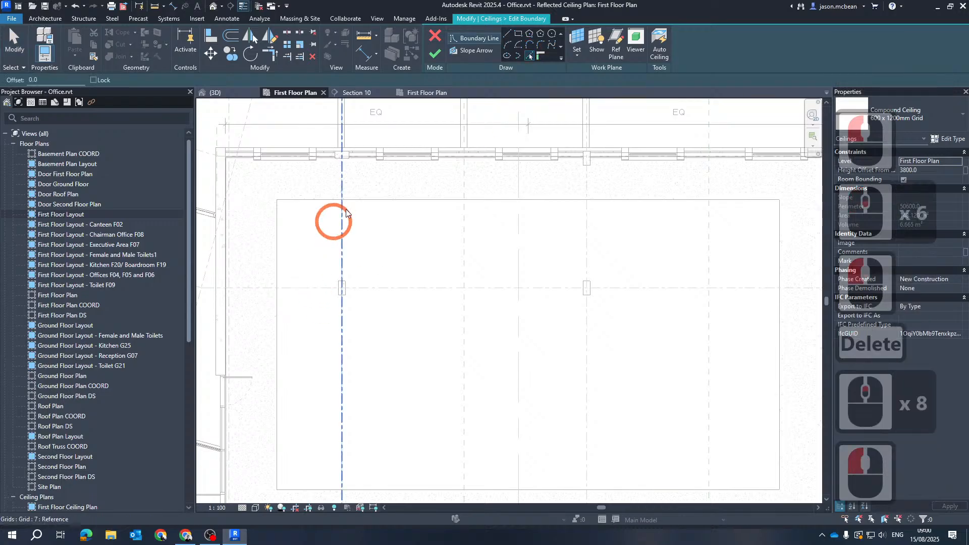
{"action": "key", "text": "Tab"}
{"action": "key", "text": "Tab"}
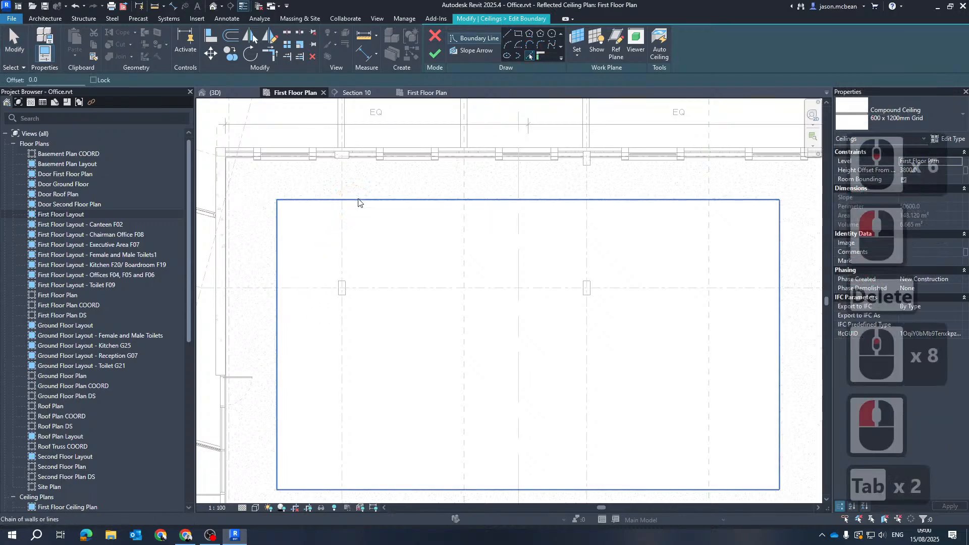
{"action": "left_click", "coordinate": [359, 201]}
{"action": "left_click", "coordinate": [431, 55]}
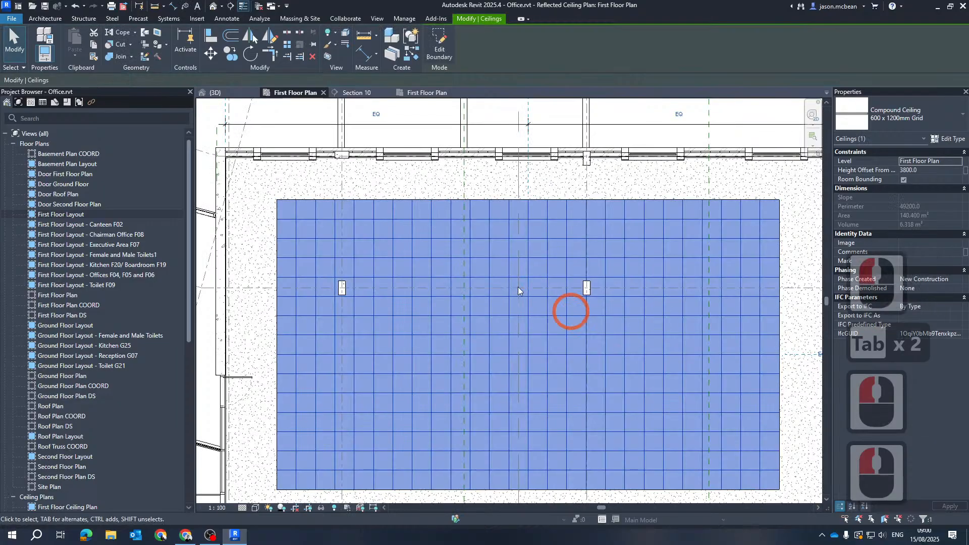
Step: Reopen the grid ceiling's boundary and sketch a rectangular opening around the column on gridline 7 with a 25 mm offset
{"action": "scroll", "coordinate": [507, 283], "scroll_direction": "up", "scroll_amount": 3}
{"action": "scroll", "coordinate": [410, 144], "scroll_direction": "down", "scroll_amount": 4}
{"action": "left_click", "coordinate": [432, 45]}
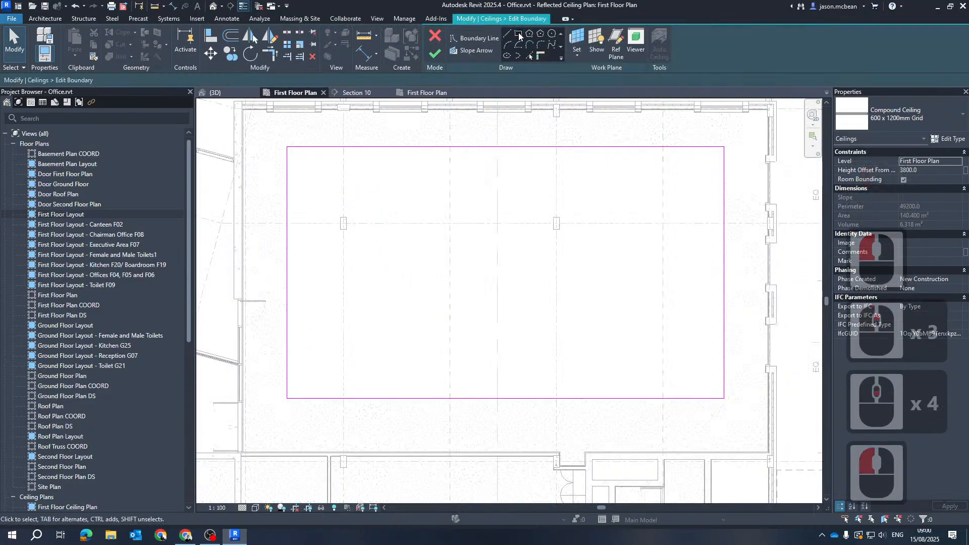
{"action": "left_click", "coordinate": [519, 34]}
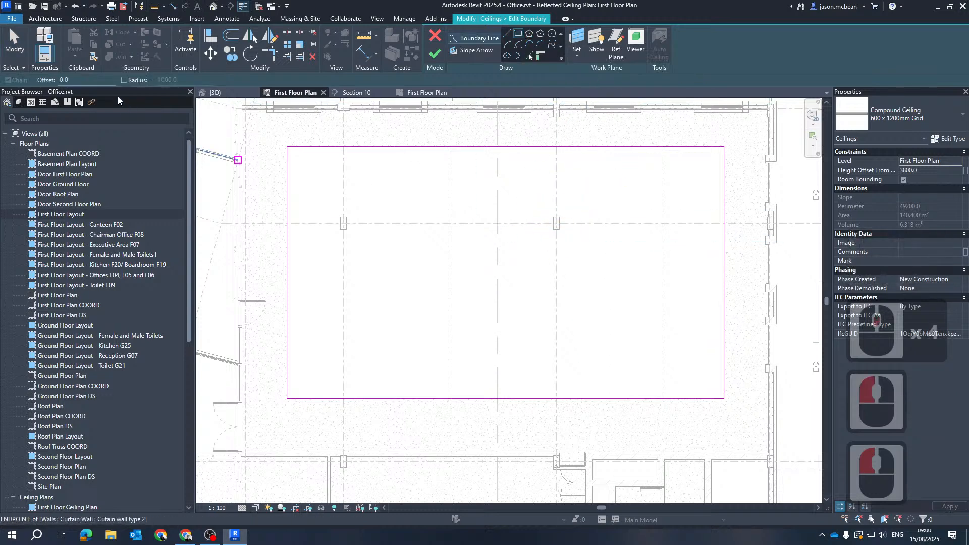
{"action": "type", "text": "25"}
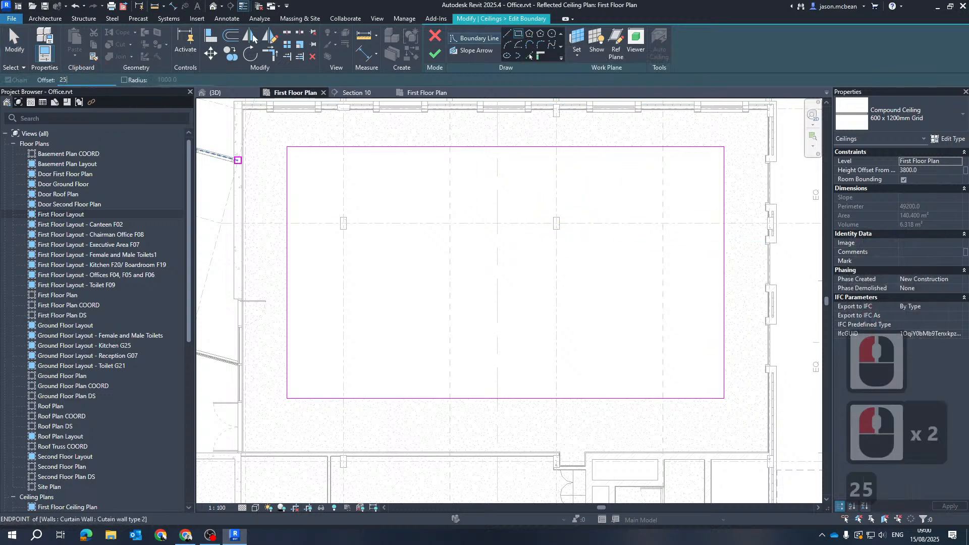
{"action": "scroll", "coordinate": [324, 247], "scroll_direction": "up", "scroll_amount": 12}
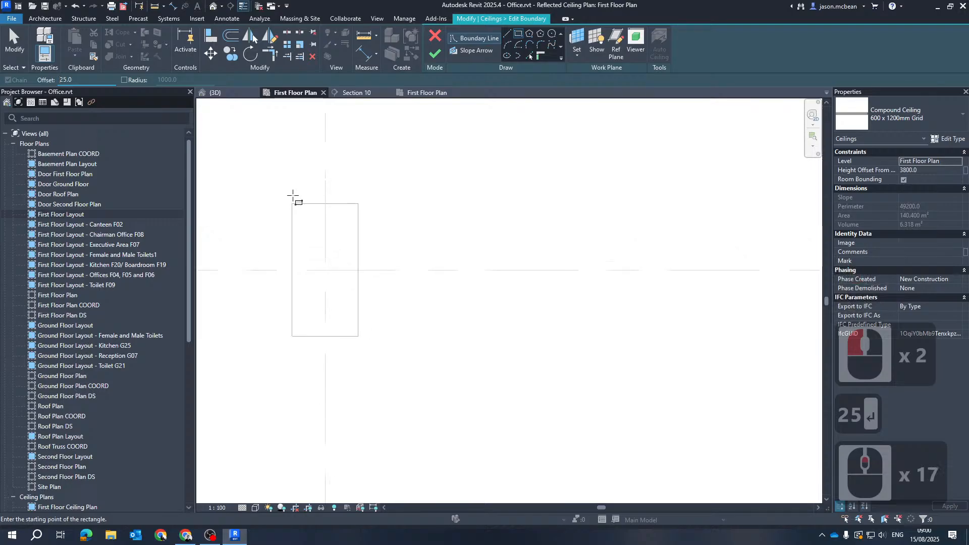
{"action": "left_click", "coordinate": [292, 204]}
{"action": "left_click", "coordinate": [356, 335]}
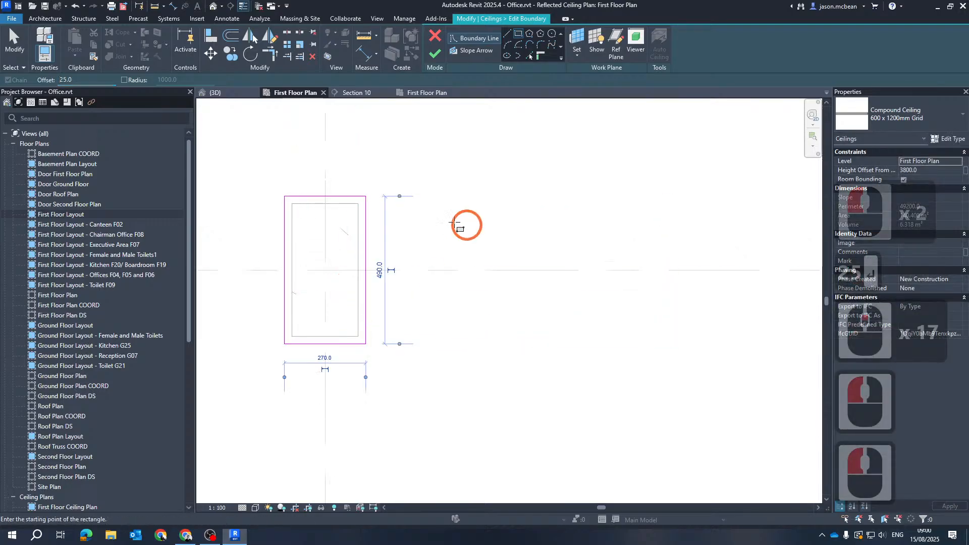
Step: Sketch a second rectangular opening with the 25 mm offset around the other column on gridline B, and finish the boundary
{"action": "scroll", "coordinate": [482, 267], "scroll_direction": "down", "scroll_amount": 11}
{"action": "middle_click_drag", "start_coordinate": [750, 283], "coordinate": [461, 285]}
{"action": "middle_click_drag", "start_coordinate": [697, 264], "coordinate": [690, 265]}
{"action": "scroll", "coordinate": [691, 266], "scroll_direction": "up", "scroll_amount": 6}
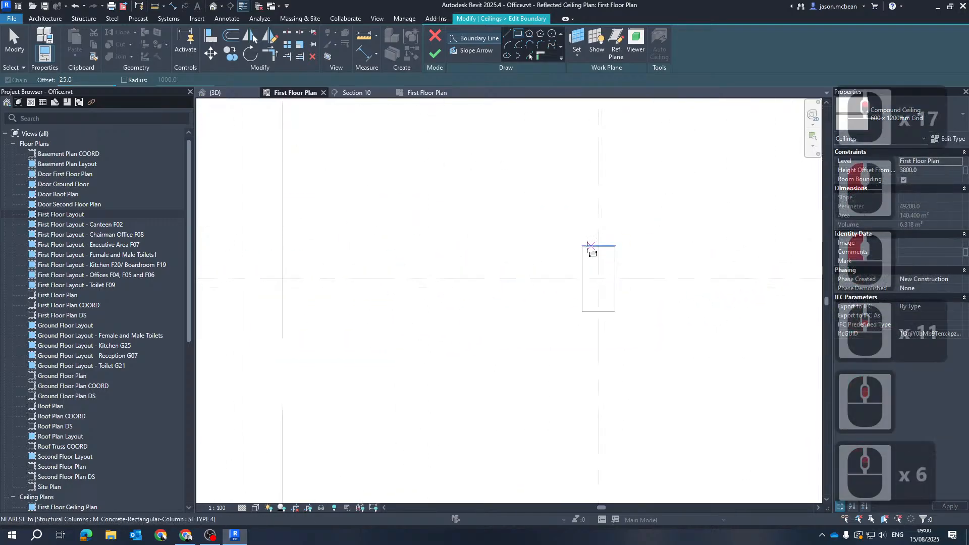
{"action": "left_click", "coordinate": [579, 243]}
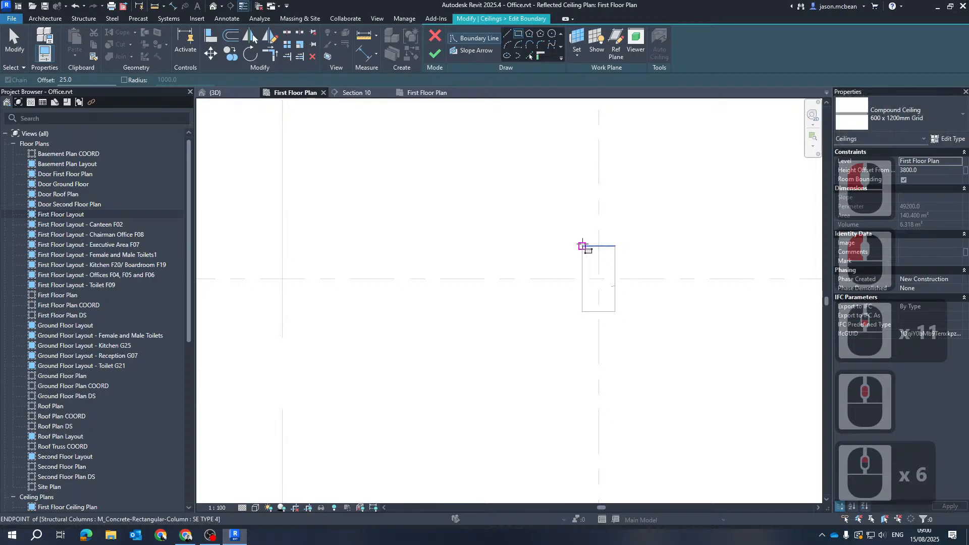
{"action": "left_click", "coordinate": [616, 312]}
{"action": "scroll", "coordinate": [661, 205], "scroll_direction": "down", "scroll_amount": 7}
{"action": "key", "text": "Escape"}
{"action": "key", "text": "Escape"}
{"action": "scroll", "coordinate": [566, 192], "scroll_direction": "down", "scroll_amount": 7}
{"action": "key", "text": "Escape"}
{"action": "left_click", "coordinate": [523, 124]}
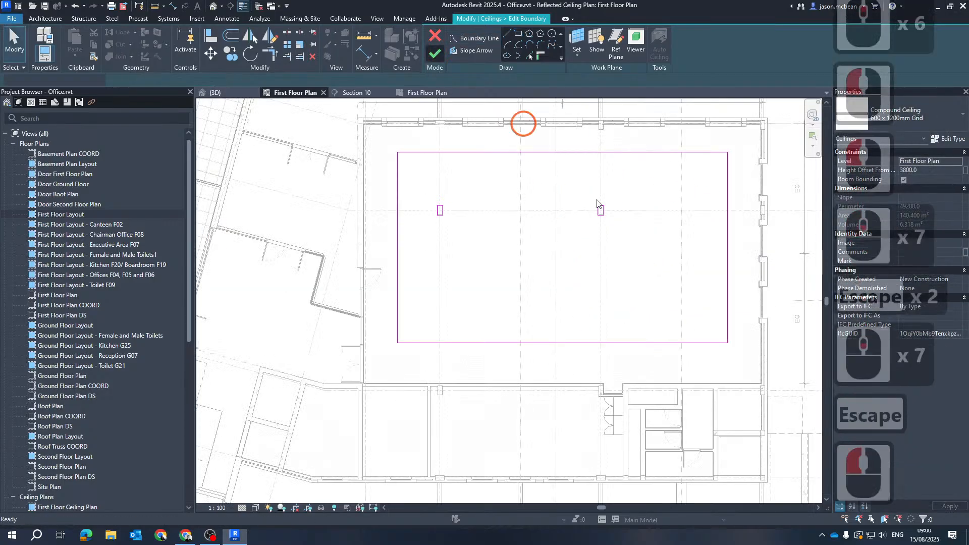
Step: Examine the tile grid's fit against the plastered border and the openings around both columns
{"action": "key", "text": "Escape"}
{"action": "scroll", "coordinate": [633, 198], "scroll_direction": "up", "scroll_amount": 5}
{"action": "middle_click_drag", "start_coordinate": [595, 212], "coordinate": [621, 298]}
{"action": "scroll", "coordinate": [620, 298], "scroll_direction": "down", "scroll_amount": 4}
{"action": "scroll", "coordinate": [526, 201], "scroll_direction": "up", "scroll_amount": 6}
{"action": "key", "text": "Escape"}
{"action": "middle_click_drag", "start_coordinate": [527, 201], "coordinate": [503, 219]}
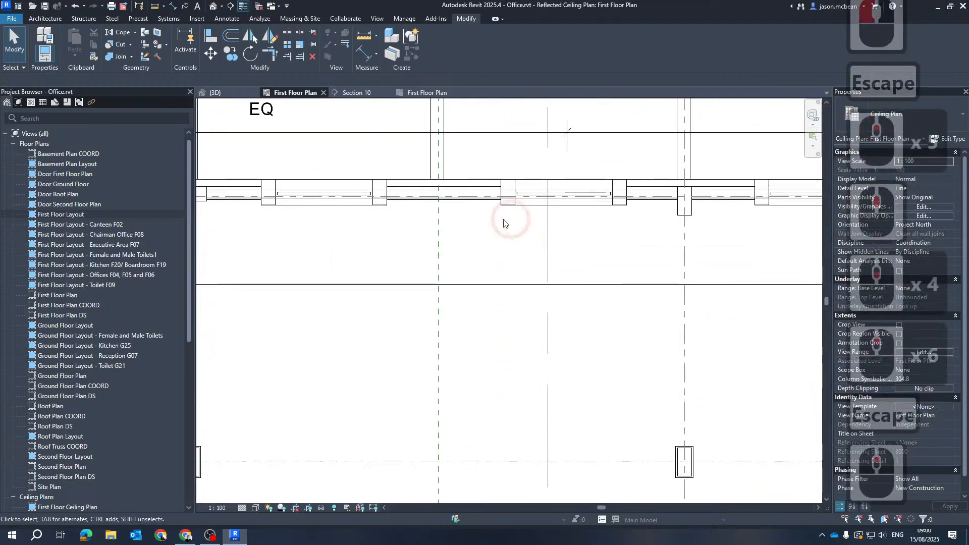
{"action": "middle_click_drag", "start_coordinate": [333, 219], "coordinate": [653, 219]}
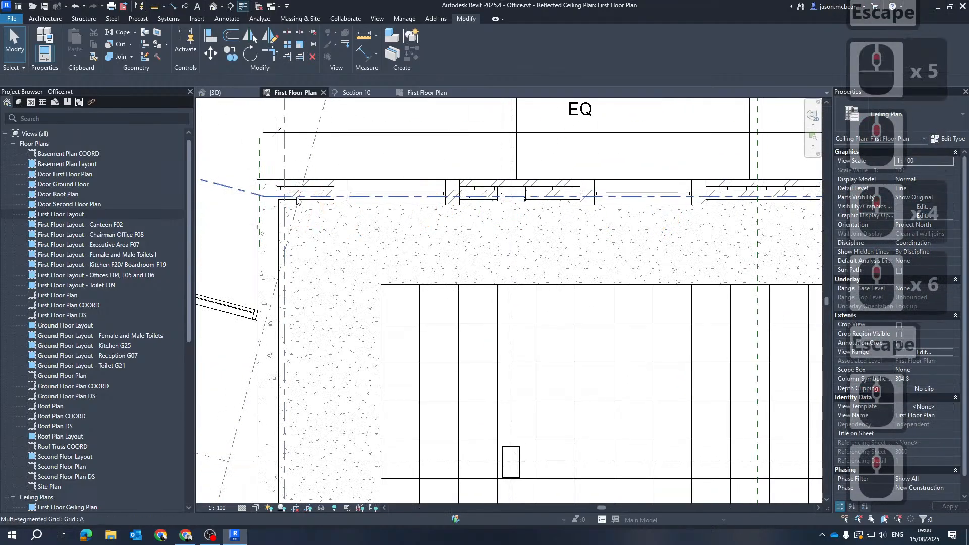
{"action": "scroll", "coordinate": [524, 272], "scroll_direction": "down", "scroll_amount": 4}
{"action": "middle_click_drag", "start_coordinate": [684, 396], "coordinate": [443, 274]}
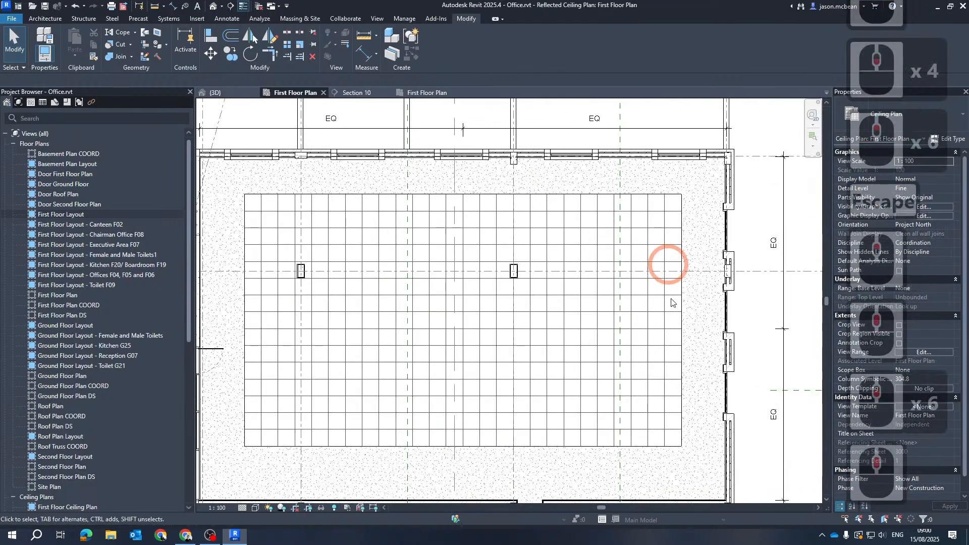
{"action": "scroll", "coordinate": [505, 270], "scroll_direction": "up", "scroll_amount": 6}
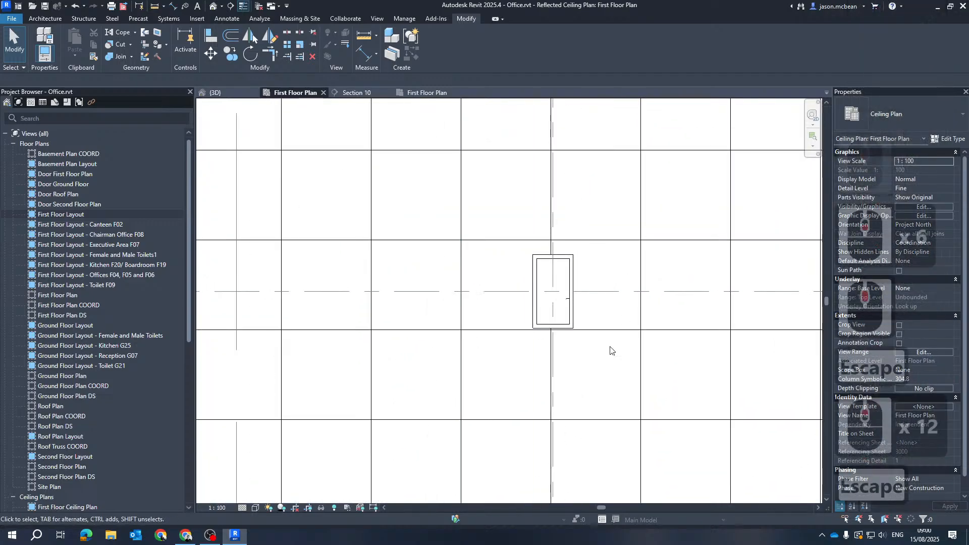
{"action": "scroll", "coordinate": [616, 304], "scroll_direction": "down", "scroll_amount": 5}
{"action": "middle_click_drag", "start_coordinate": [382, 307], "coordinate": [681, 296]}
{"action": "scroll", "coordinate": [314, 294], "scroll_direction": "down", "scroll_amount": 1}
{"action": "scroll", "coordinate": [312, 293], "scroll_direction": "up", "scroll_amount": 6}
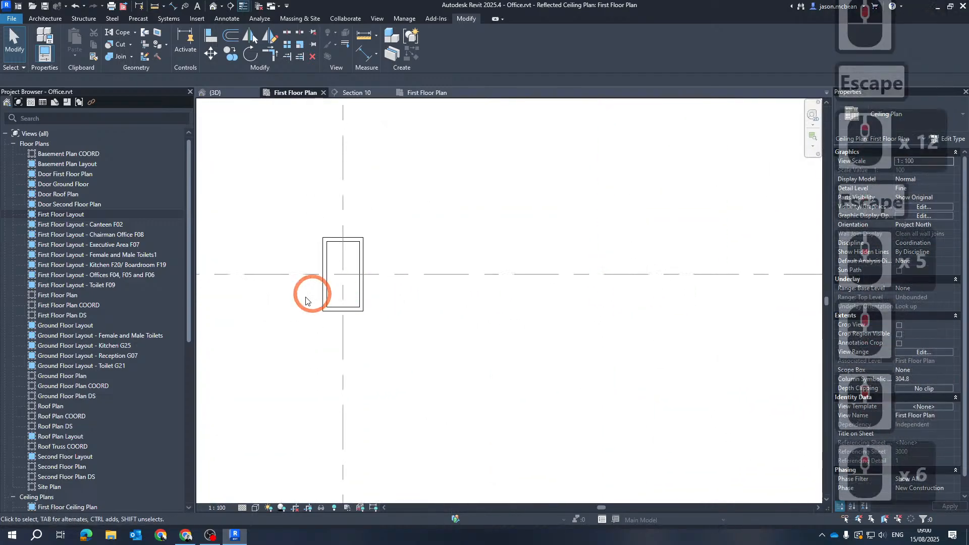
{"action": "scroll", "coordinate": [332, 245], "scroll_direction": "up", "scroll_amount": 2}
{"action": "scroll", "coordinate": [426, 334], "scroll_direction": "down", "scroll_amount": 6}
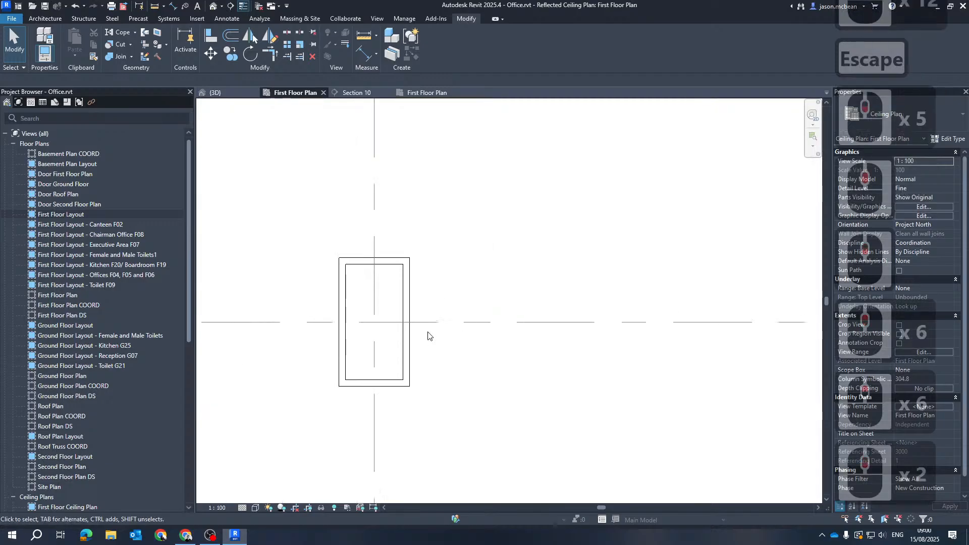
{"action": "scroll", "coordinate": [495, 273], "scroll_direction": "down", "scroll_amount": 4}
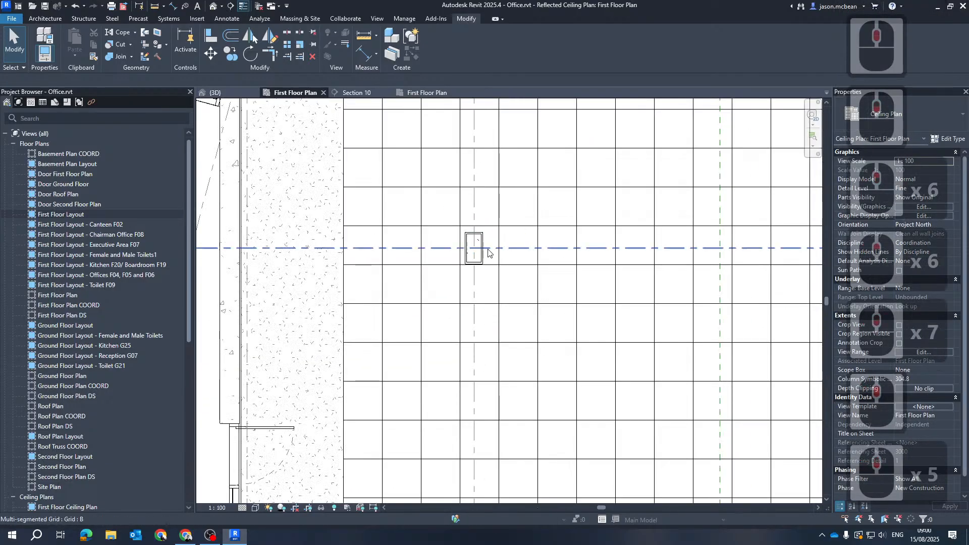
Step: Examine the grid ceiling's fit around the columns and within the plastered border on the reflected ceiling plan
{"action": "left_click", "coordinate": [515, 266]}
{"action": "scroll", "coordinate": [481, 258], "scroll_direction": "up", "scroll_amount": 4}
{"action": "scroll", "coordinate": [484, 253], "scroll_direction": "down", "scroll_amount": 7}
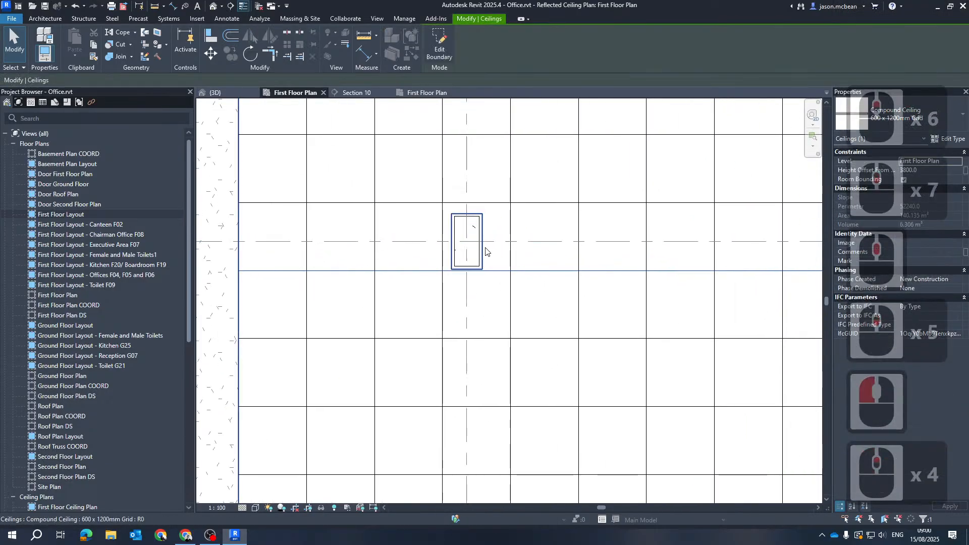
{"action": "key", "text": "Escape"}
{"action": "scroll", "coordinate": [336, 252], "scroll_direction": "up", "scroll_amount": 2}
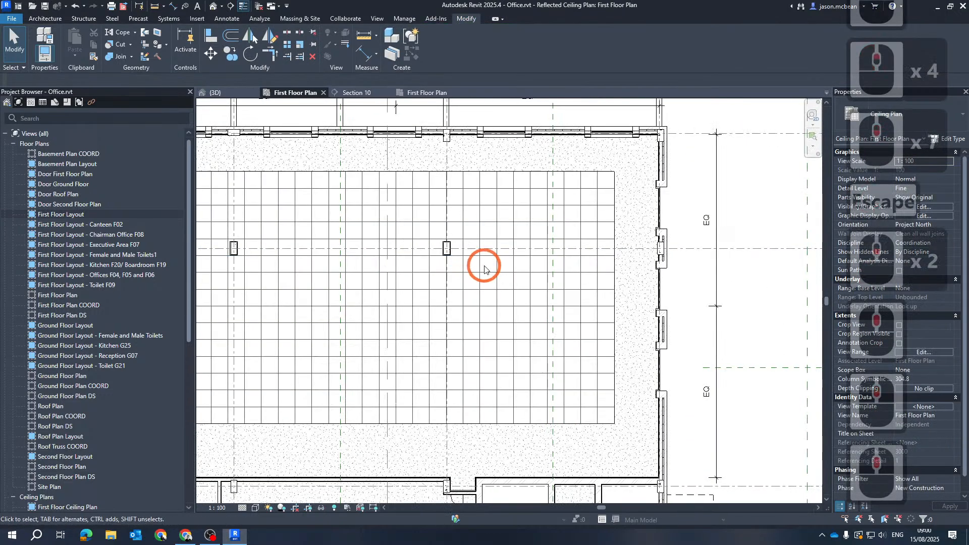
{"action": "scroll", "coordinate": [495, 270], "scroll_direction": "down", "scroll_amount": 7}
{"action": "scroll", "coordinate": [439, 264], "scroll_direction": "up", "scroll_amount": 3}
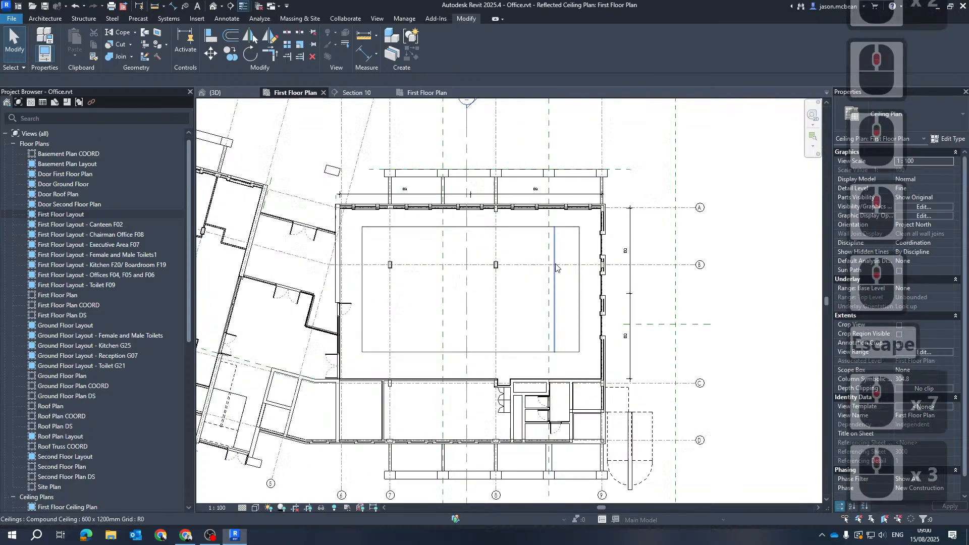
Step: Open the section through the large room from its section mark and examine the plastered border and raised grid ceiling
{"action": "key", "text": "Escape"}
{"action": "middle_click_drag", "start_coordinate": [526, 165], "coordinate": [527, 237]}
{"action": "double_click", "coordinate": [477, 169]}
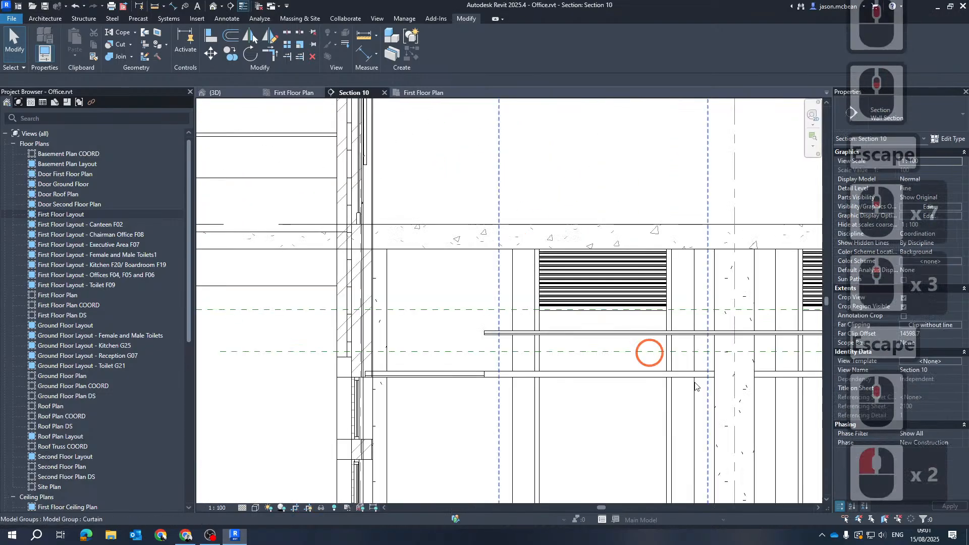
{"action": "scroll", "coordinate": [470, 381], "scroll_direction": "down", "scroll_amount": 2}
{"action": "key", "text": "Escape"}
{"action": "left_click", "coordinate": [472, 379]}
{"action": "middle_click_drag", "start_coordinate": [513, 442], "coordinate": [399, 313]}
{"action": "scroll", "coordinate": [404, 317], "scroll_direction": "down", "scroll_amount": 5}
{"action": "scroll", "coordinate": [404, 317], "scroll_direction": "up", "scroll_amount": 6}
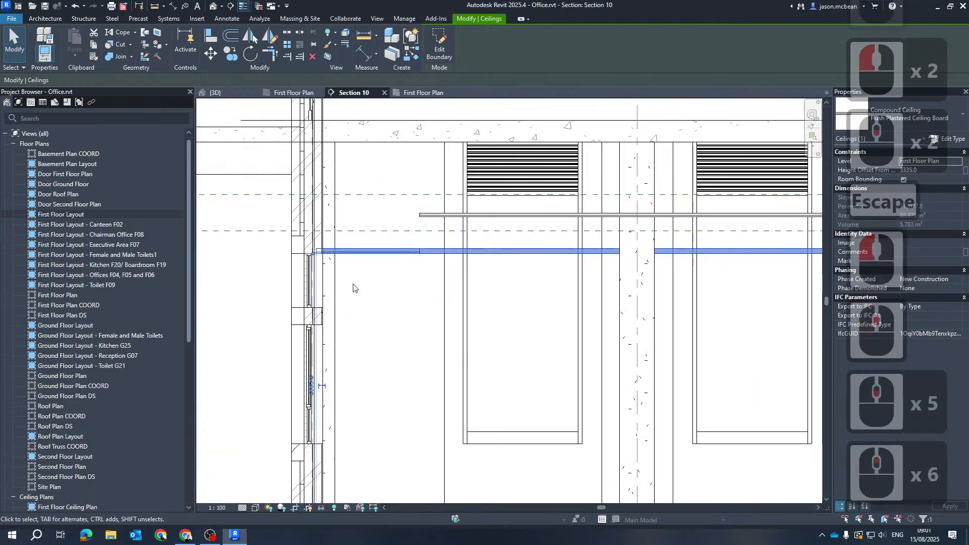
{"action": "scroll", "coordinate": [338, 321], "scroll_direction": "down", "scroll_amount": 5}
{"action": "key", "text": "Escape"}
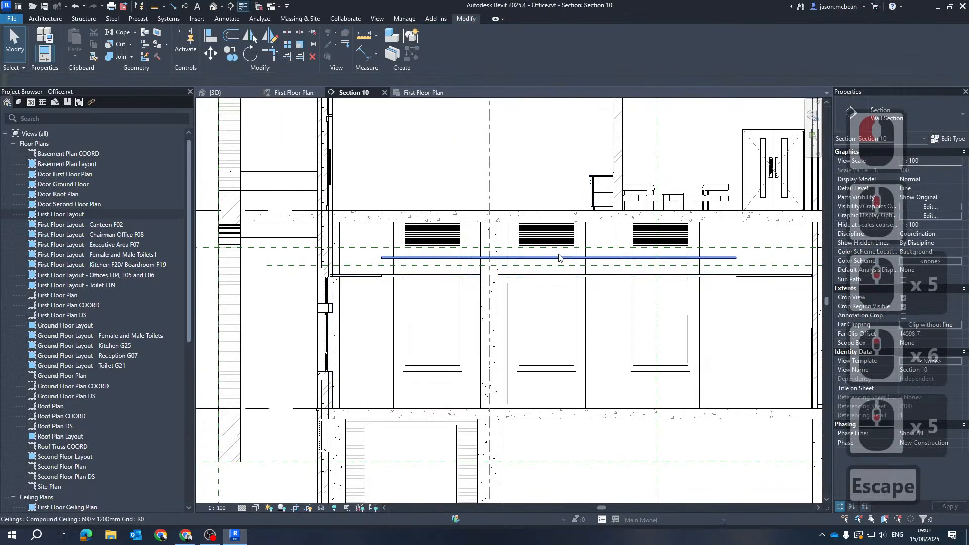
{"action": "left_click", "coordinate": [622, 271]}
{"action": "key", "text": "Escape"}
Step: Examine both ends of the raised grid ceiling against the plastered border's inner edges in the section
{"action": "scroll", "coordinate": [675, 290], "scroll_direction": "up", "scroll_amount": 12}
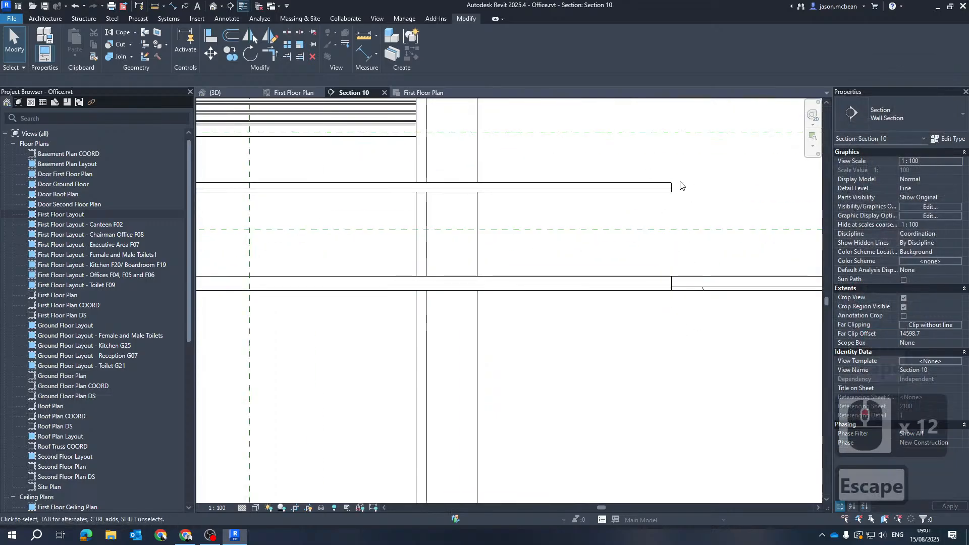
{"action": "scroll", "coordinate": [707, 217], "scroll_direction": "down", "scroll_amount": 6}
{"action": "middle_click_drag", "start_coordinate": [246, 297], "coordinate": [480, 301]}
{"action": "middle_click_drag", "start_coordinate": [227, 240], "coordinate": [456, 273]}
{"action": "scroll", "coordinate": [260, 243], "scroll_direction": "up", "scroll_amount": 5}
{"action": "key", "text": "Escape"}
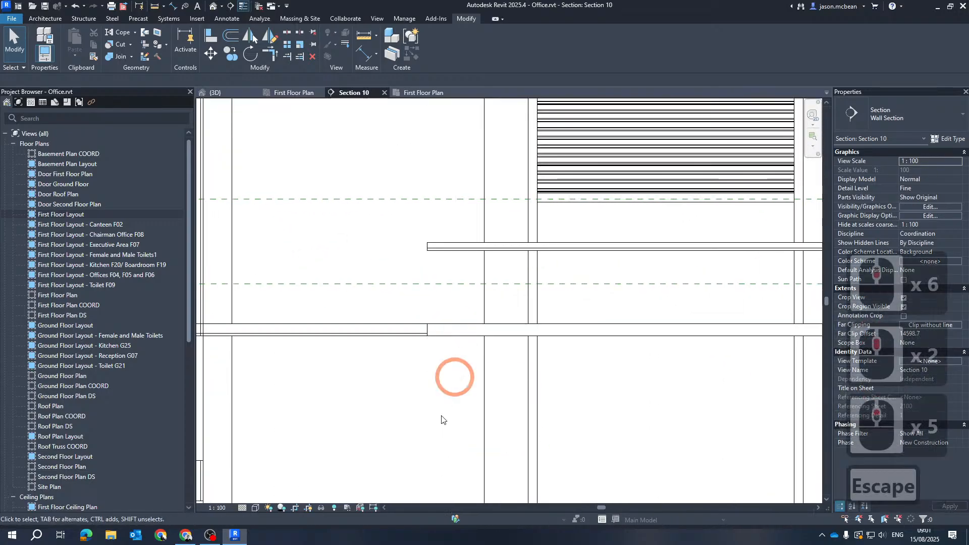
{"action": "scroll", "coordinate": [411, 282], "scroll_direction": "down", "scroll_amount": 10}
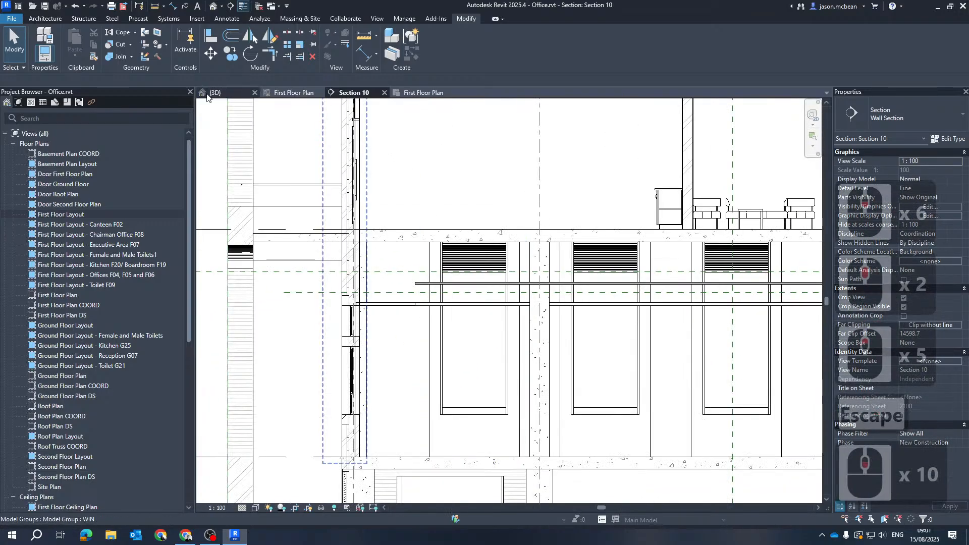
Step: In the 3D view, raise the top face of the section box above the large room's ceilings
{"action": "left_click", "coordinate": [207, 95]}
{"action": "scroll", "coordinate": [471, 283], "scroll_direction": "down", "scroll_amount": 5}
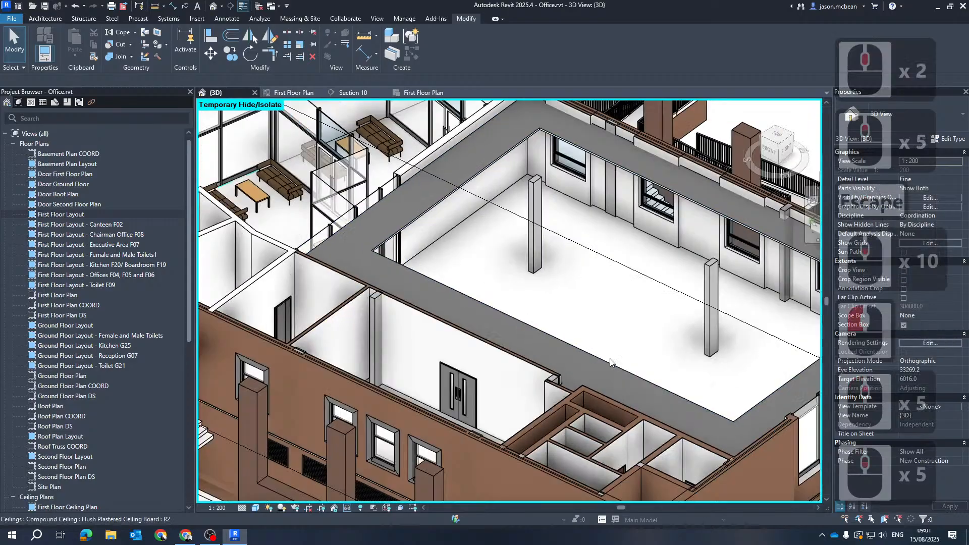
{"action": "middle_click_drag", "start_coordinate": [471, 283], "coordinate": [521, 275], "text": "shift"}
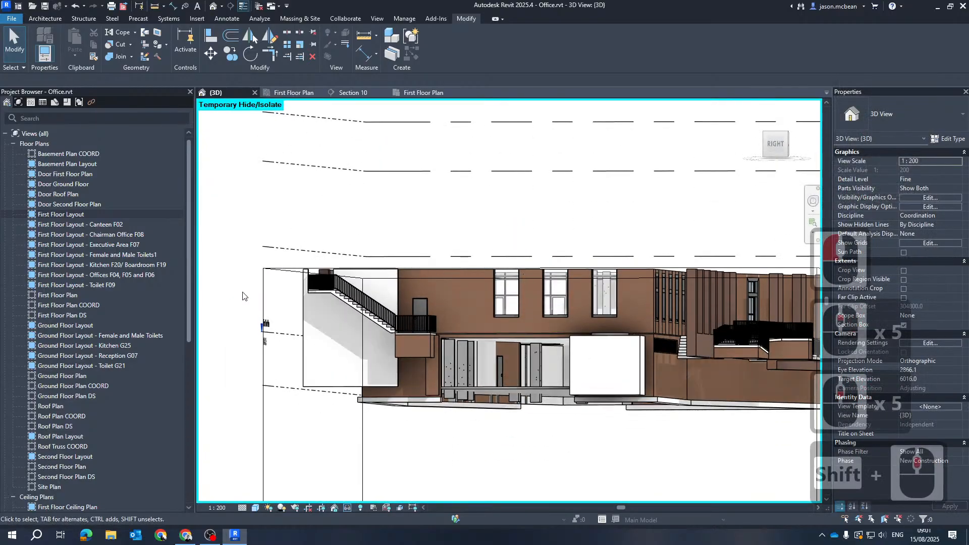
{"action": "left_click", "coordinate": [265, 281]}
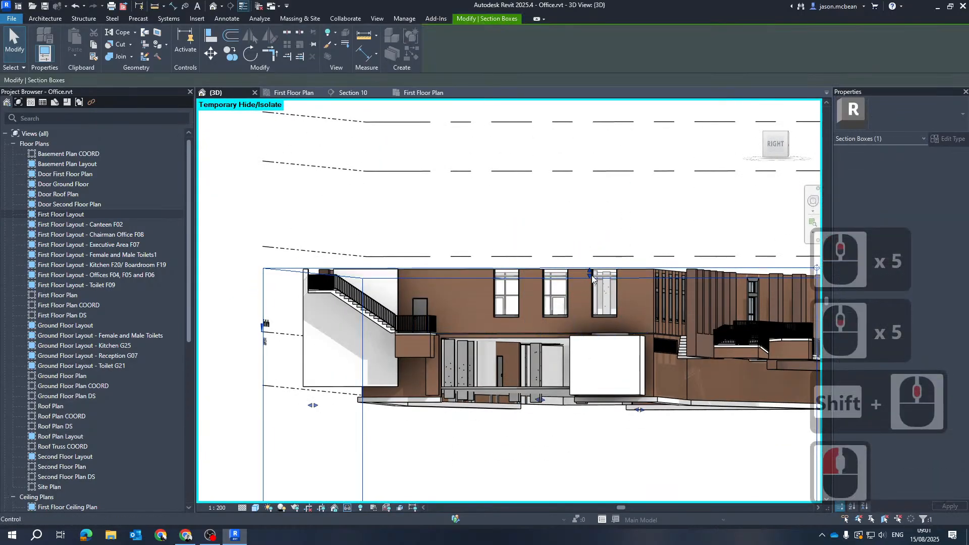
{"action": "left_click_drag", "start_coordinate": [593, 277], "coordinate": [587, 208]}
{"action": "scroll", "coordinate": [602, 213], "scroll_direction": "down", "scroll_amount": 10}
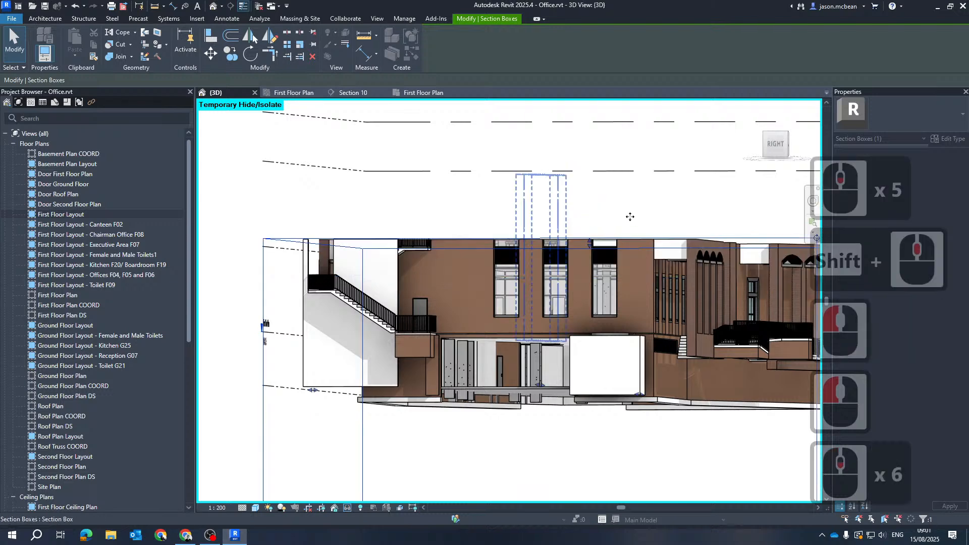
Step: Pull in the section box's end face to cut vertically through the large first-floor room
{"action": "middle_click_drag", "start_coordinate": [620, 234], "coordinate": [498, 320], "text": "shift"}
{"action": "scroll", "coordinate": [498, 320], "scroll_direction": "up", "scroll_amount": 11}
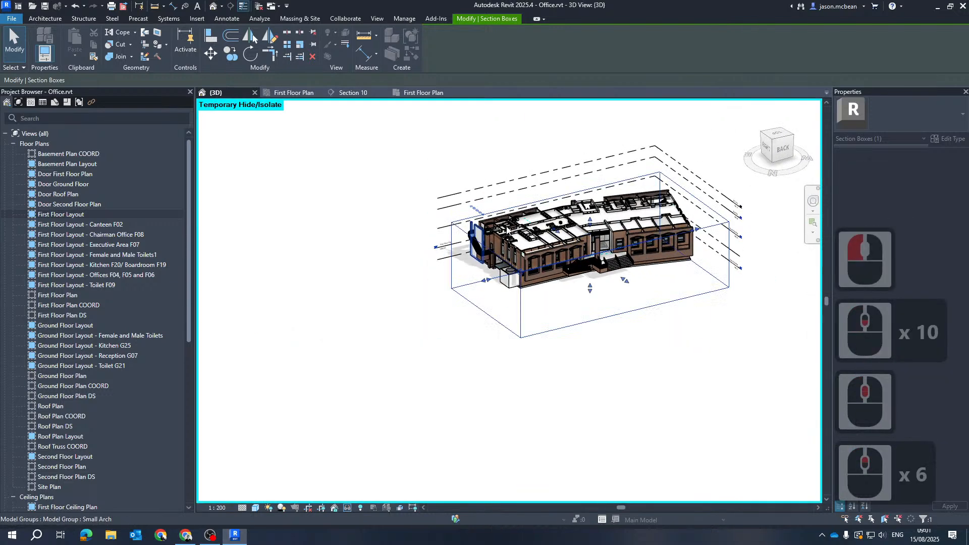
{"action": "left_click_drag", "start_coordinate": [615, 401], "coordinate": [653, 354]}
{"action": "scroll", "coordinate": [563, 275], "scroll_direction": "down", "scroll_amount": 7}
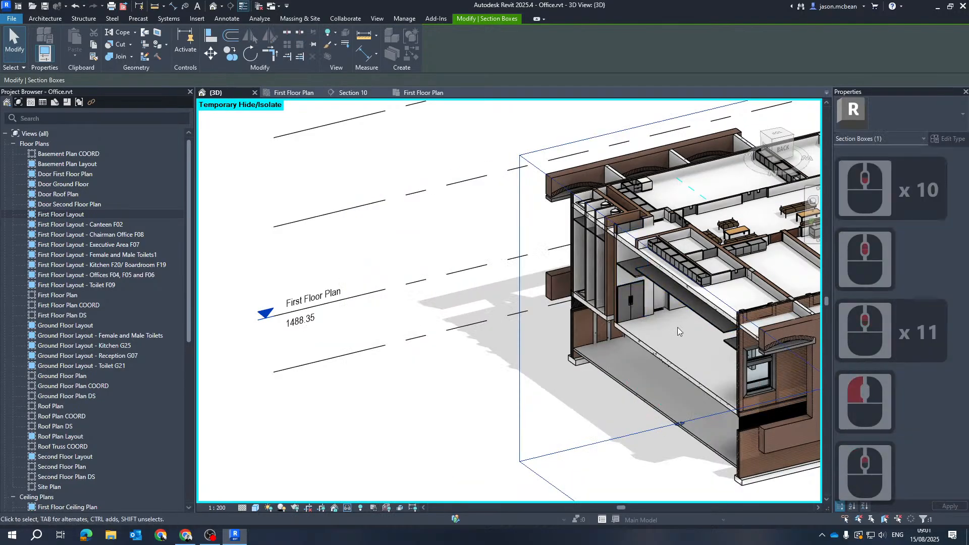
{"action": "scroll", "coordinate": [563, 275], "scroll_direction": "up", "scroll_amount": 7}
{"action": "middle_click_drag", "start_coordinate": [563, 275], "coordinate": [354, 284], "text": "shift"}
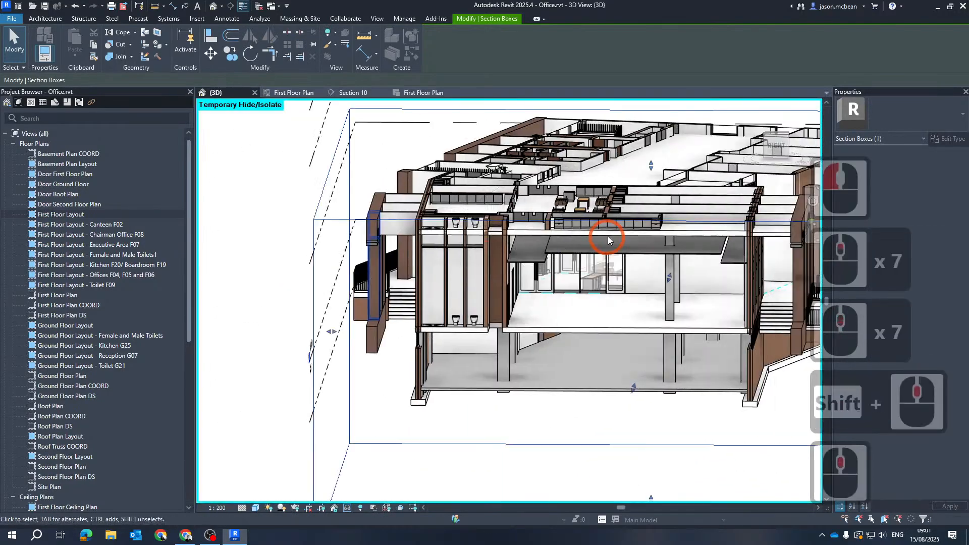
Step: Examine the raised grid ceiling and the lower plastered border in the cut 3D view, including from below
{"action": "scroll", "coordinate": [608, 236], "scroll_direction": "up", "scroll_amount": 7}
{"action": "middle_click_drag", "start_coordinate": [608, 236], "coordinate": [595, 244]}
{"action": "scroll", "coordinate": [595, 243], "scroll_direction": "up", "scroll_amount": 5}
{"action": "left_click", "coordinate": [375, 304]}
{"action": "scroll", "coordinate": [375, 304], "scroll_direction": "down", "scroll_amount": 5}
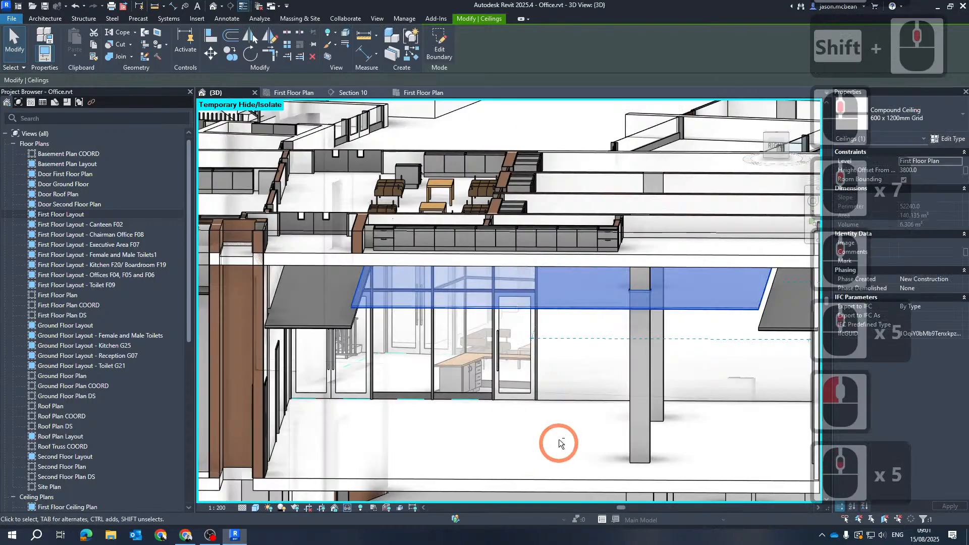
{"action": "middle_click_drag", "start_coordinate": [559, 439], "coordinate": [480, 311], "text": "shift"}
{"action": "key", "text": "Escape"}
{"action": "key", "text": "Escape"}
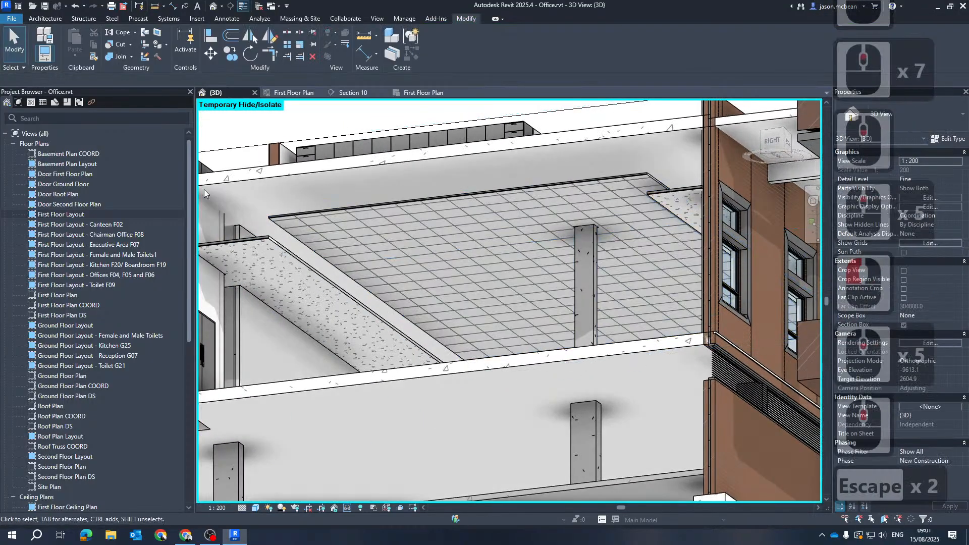
Step: Inspect the grid ceiling's underside near the windows, checking the column openings and the gap above the plastered border
{"action": "scroll", "coordinate": [606, 303], "scroll_direction": "down", "scroll_amount": 8}
{"action": "middle_click_drag", "start_coordinate": [591, 336], "coordinate": [626, 258], "text": "shift"}
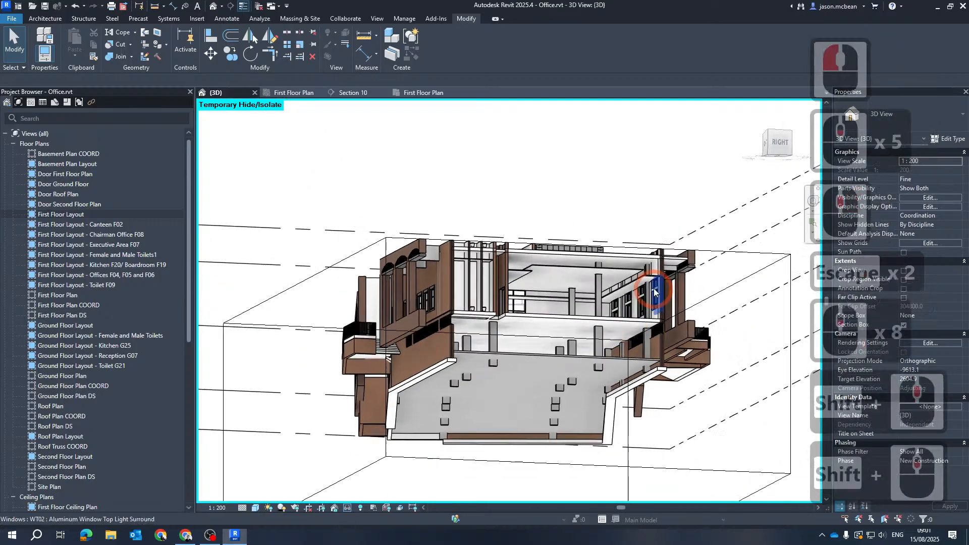
{"action": "scroll", "coordinate": [629, 256], "scroll_direction": "up", "scroll_amount": 7}
{"action": "scroll", "coordinate": [629, 256], "scroll_direction": "up", "scroll_amount": 1}
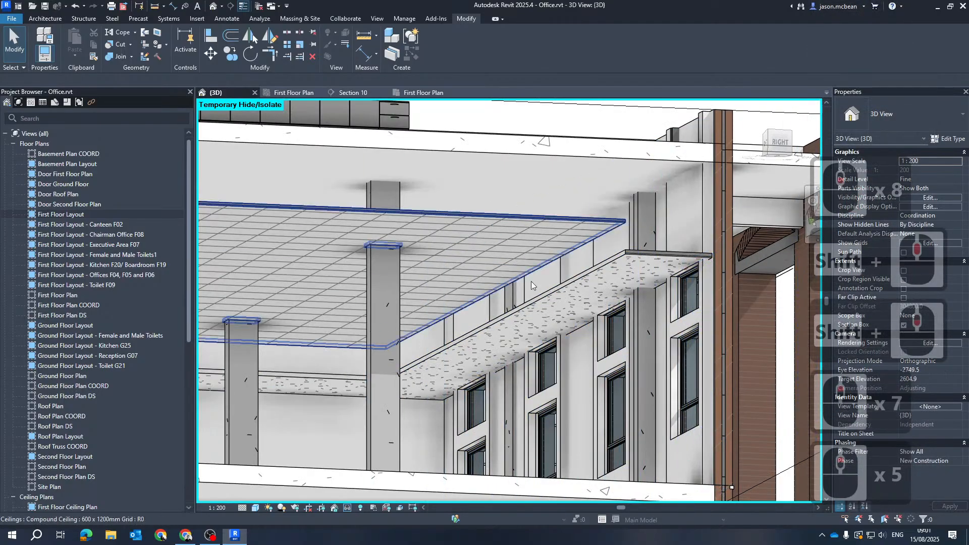
{"action": "scroll", "coordinate": [512, 269], "scroll_direction": "down", "scroll_amount": 4}
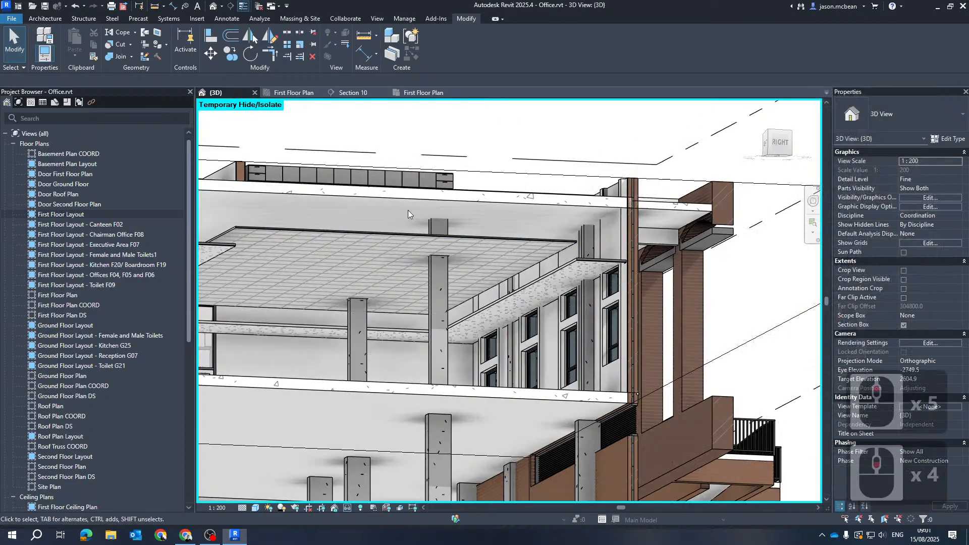
Step: Return to the first-floor reflected ceiling plan and view the completed ceiling over the large room
{"action": "key", "text": "Escape"}
{"action": "left_click", "coordinate": [283, 93]}
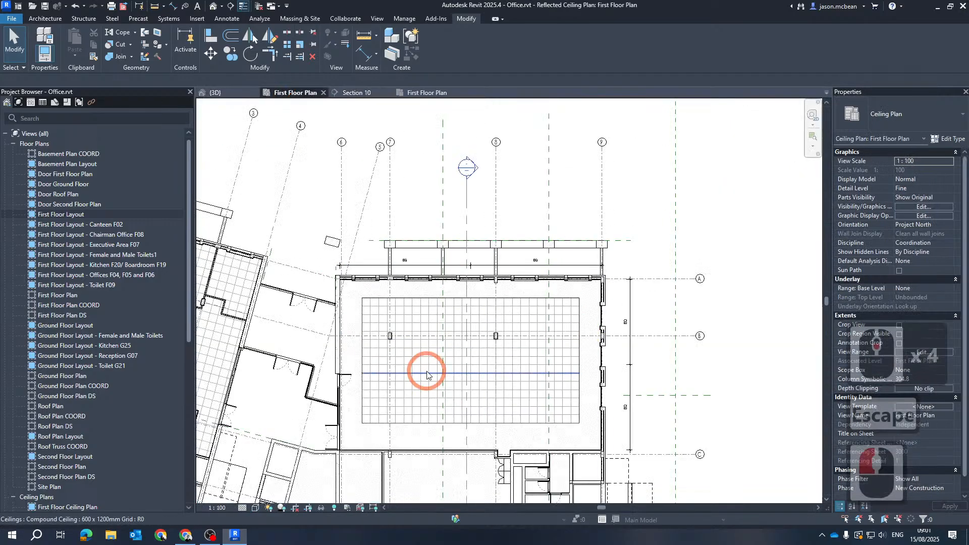
{"action": "scroll", "coordinate": [426, 374], "scroll_direction": "up", "scroll_amount": 6}
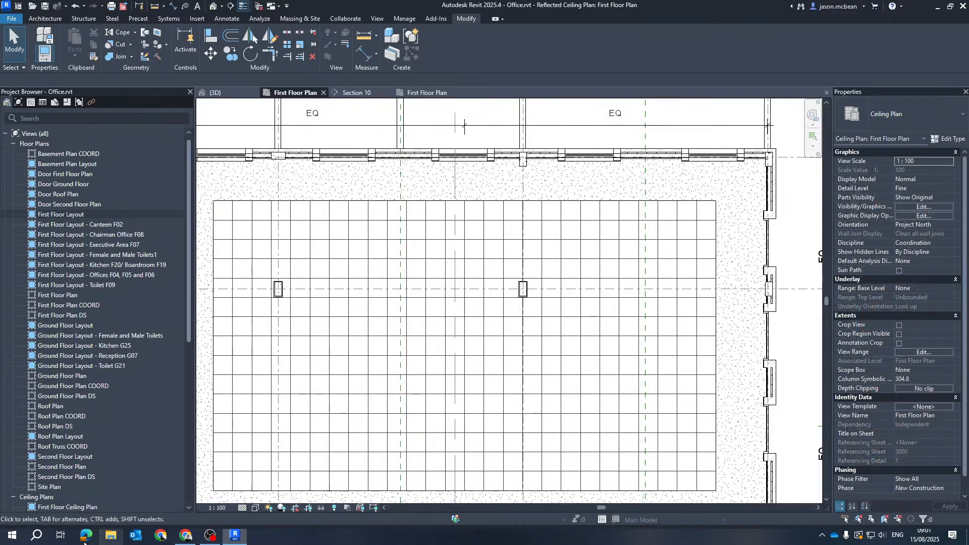
Step: Search Windows for "team" and switch to Microsoft Teams
{"action": "left_click", "coordinate": [34, 536]}
{"action": "type", "text": "te"}
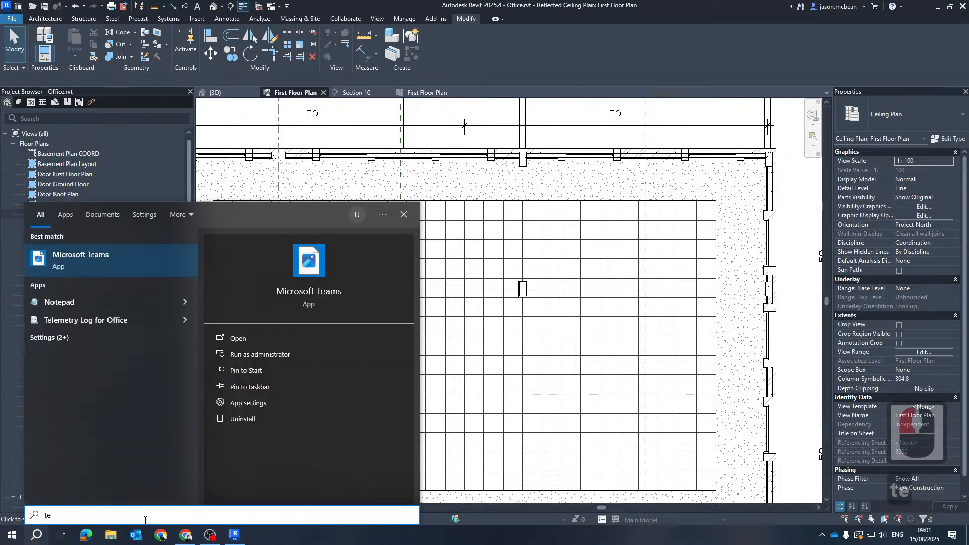
{"action": "type", "text": "m"}
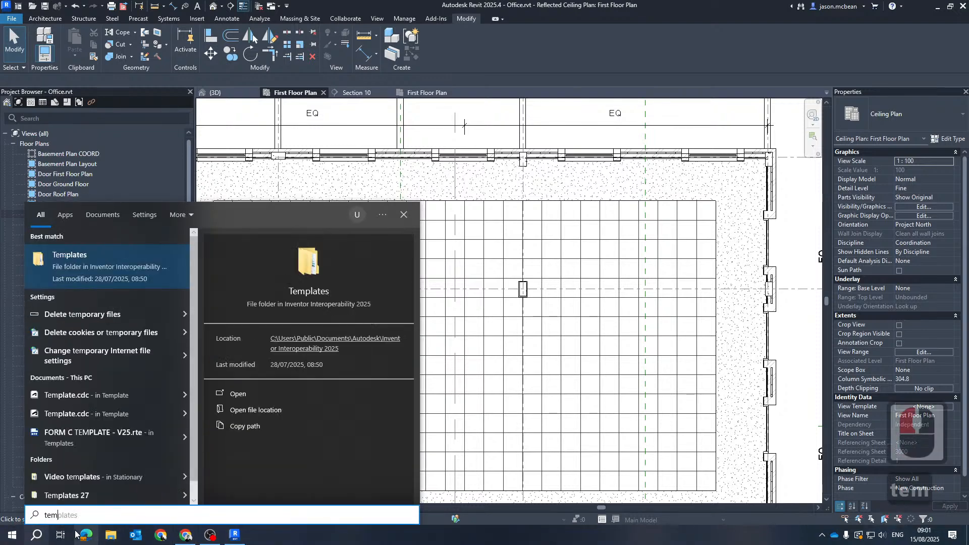
{"action": "type", "text": "a"}
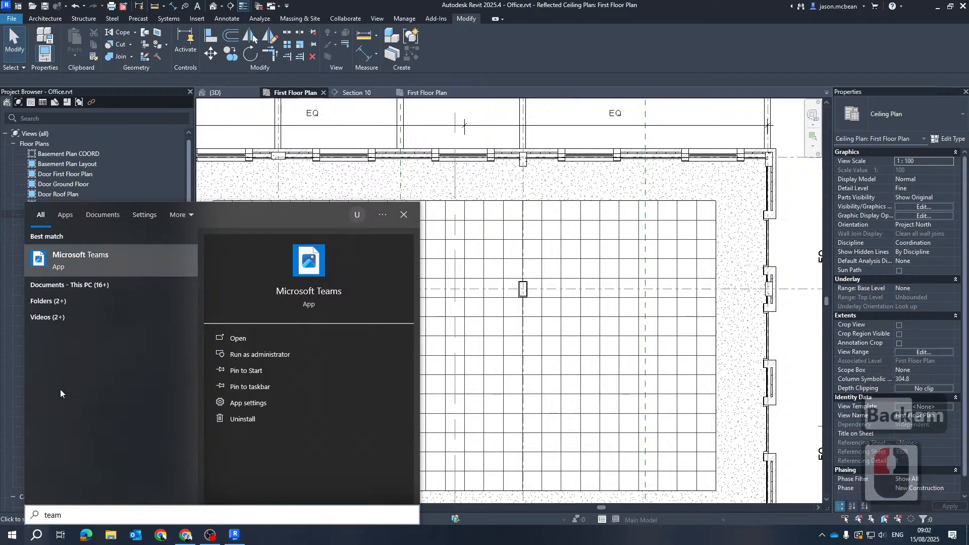
{"action": "left_click", "coordinate": [477, 303]}
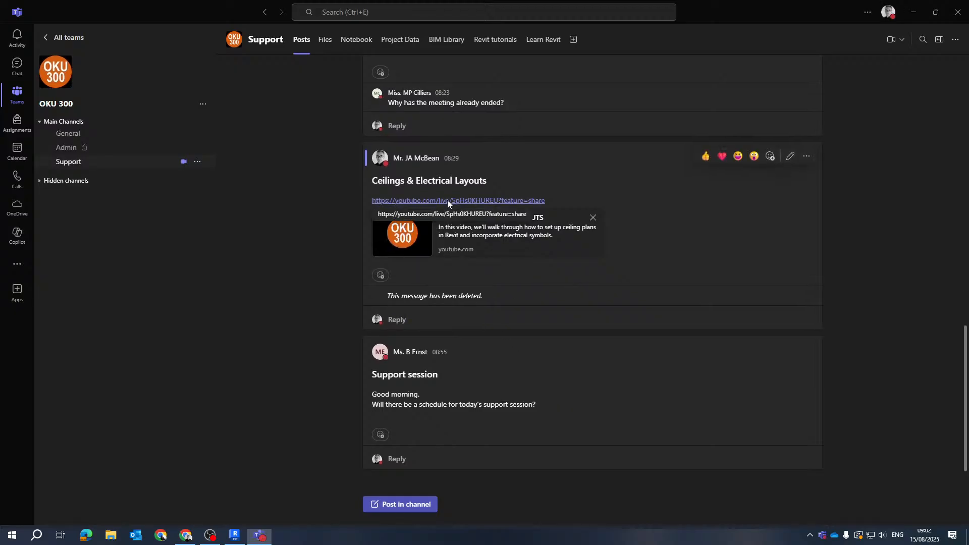
{"action": "left_click", "coordinate": [386, 41]}
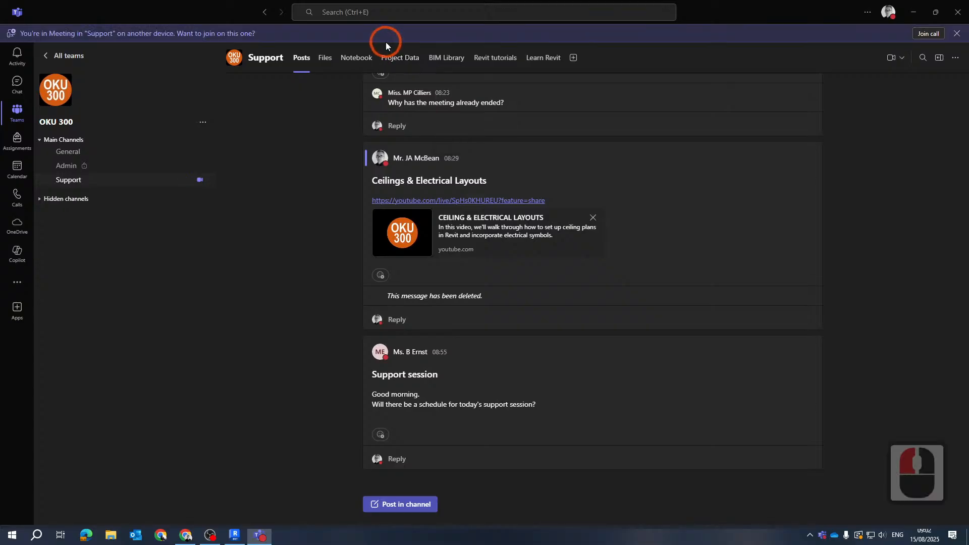
{"action": "left_click", "coordinate": [395, 59]}
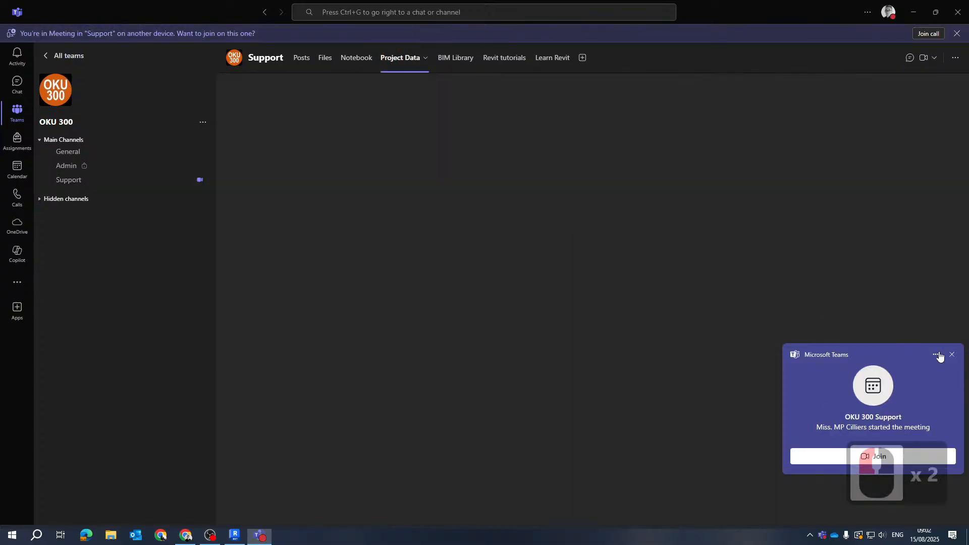
{"action": "double_click", "coordinate": [700, 202]}
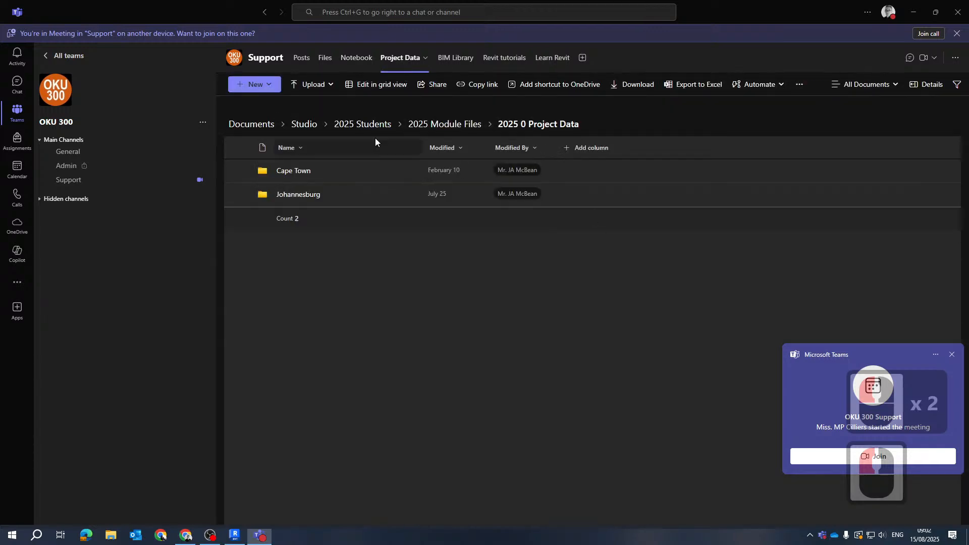
Step: In the team's BIM Library, browse through Library, Revit and Families and open the Light Fitting folder
{"action": "left_click", "coordinate": [464, 59]}
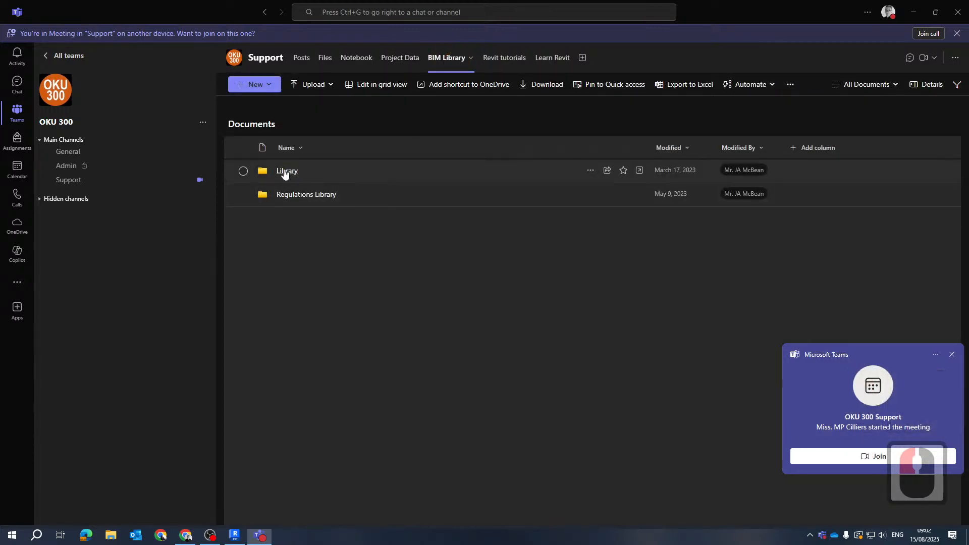
{"action": "left_click", "coordinate": [482, 211]}
{"action": "left_click", "coordinate": [287, 170]}
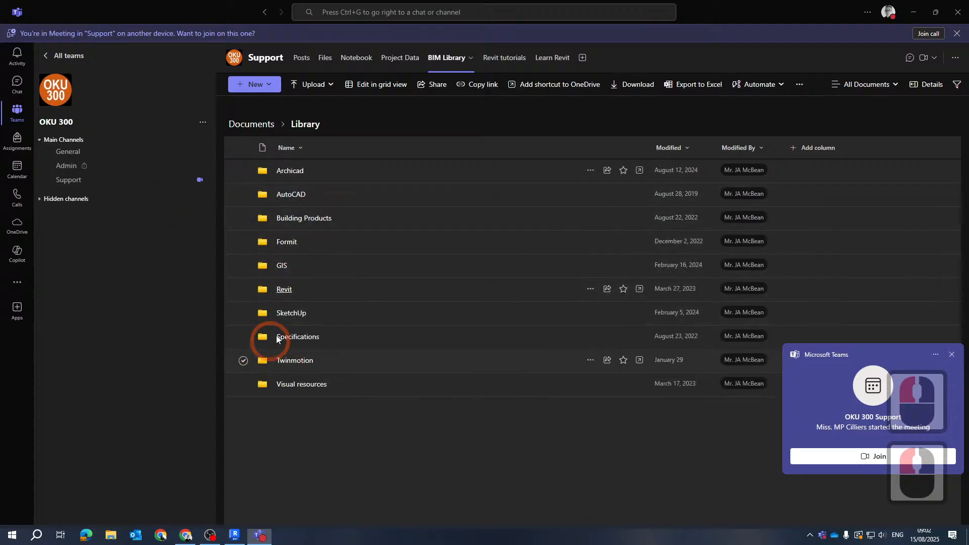
{"action": "left_click", "coordinate": [283, 290]}
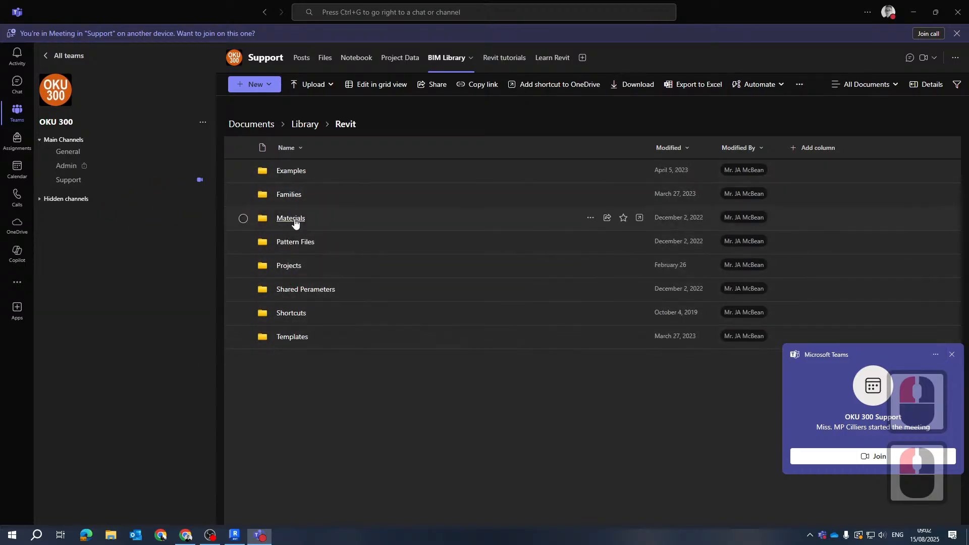
{"action": "left_click", "coordinate": [480, 201]}
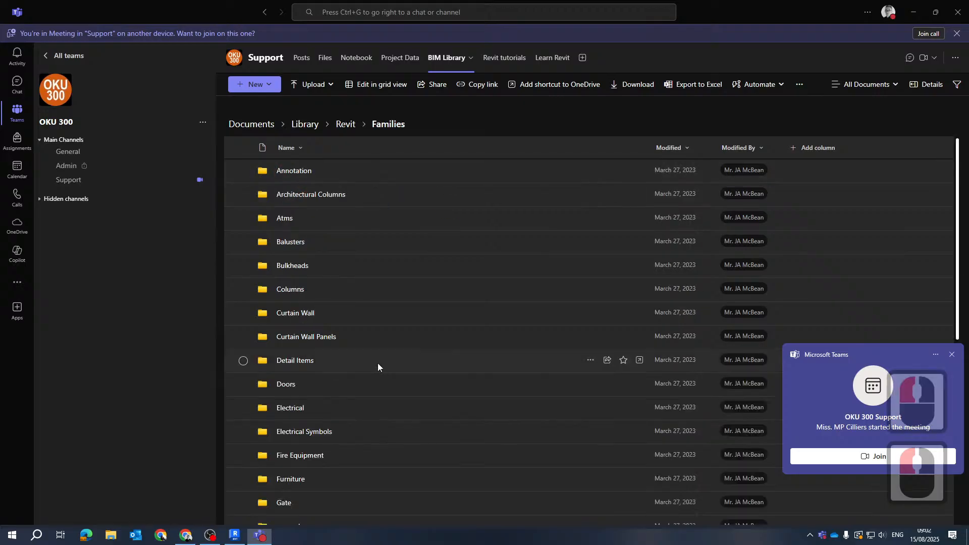
{"action": "scroll", "coordinate": [376, 353], "scroll_direction": "down", "scroll_amount": 6}
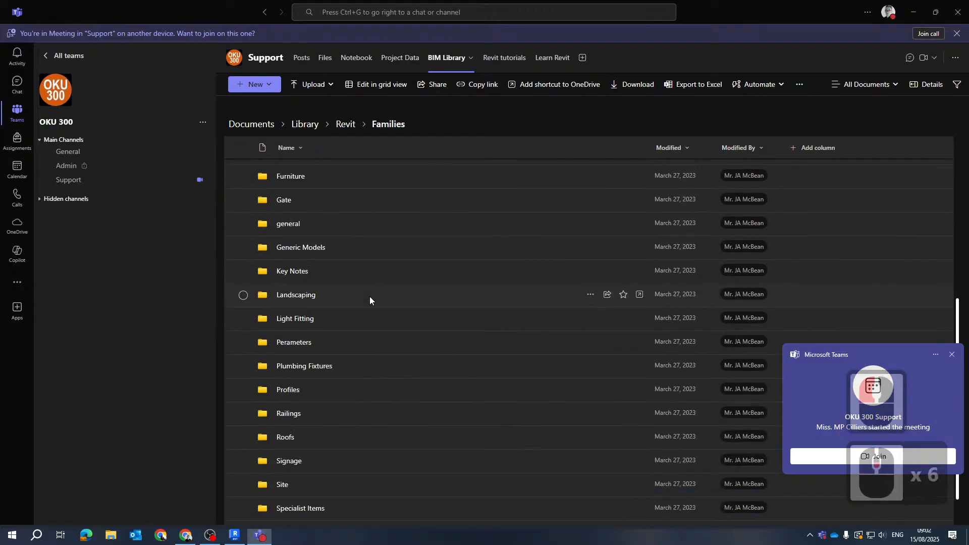
{"action": "left_click", "coordinate": [291, 320]}
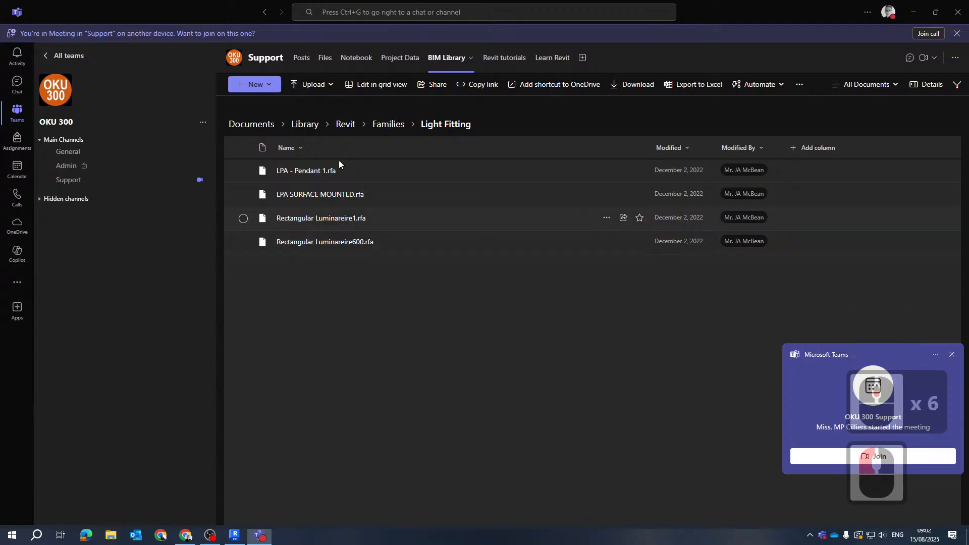
Step: Return to Families and open Detail Items inside Electrical Symbols to look through the electrical family files
{"action": "left_click", "coordinate": [386, 124]}
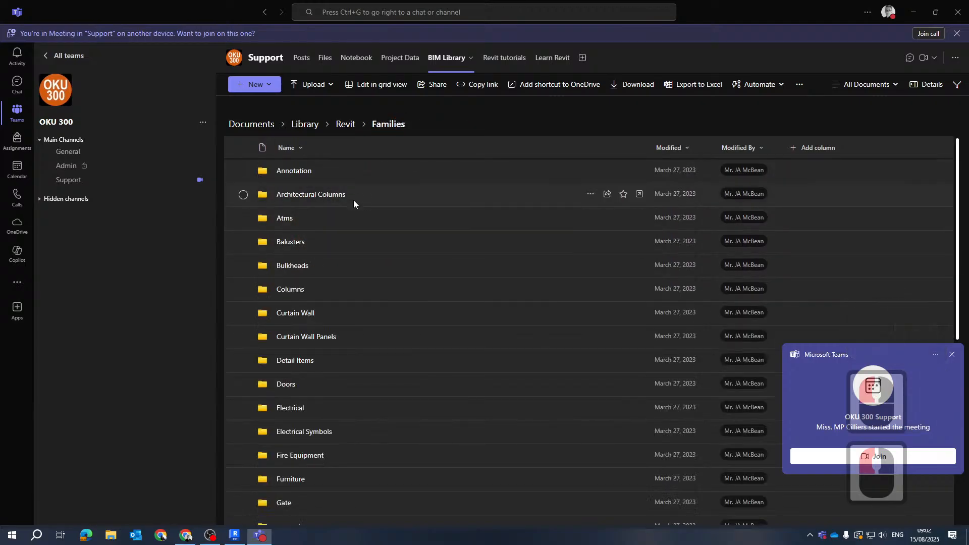
{"action": "scroll", "coordinate": [389, 293], "scroll_direction": "down", "scroll_amount": 4}
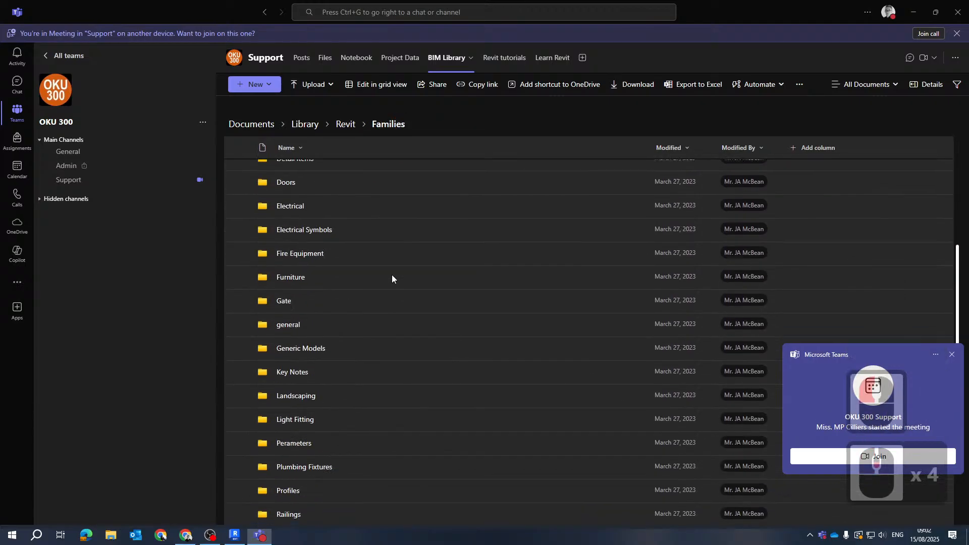
{"action": "left_click", "coordinate": [293, 236]}
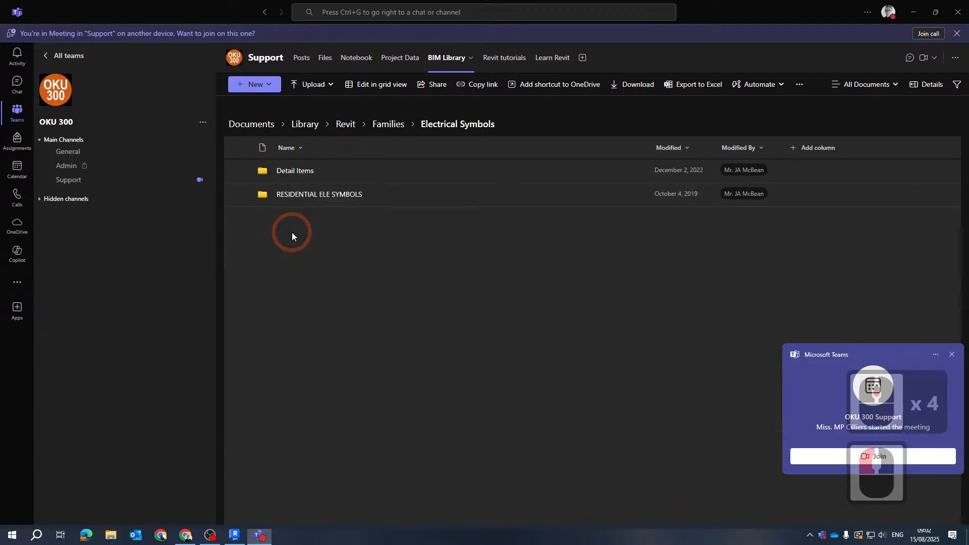
{"action": "left_click", "coordinate": [291, 174]}
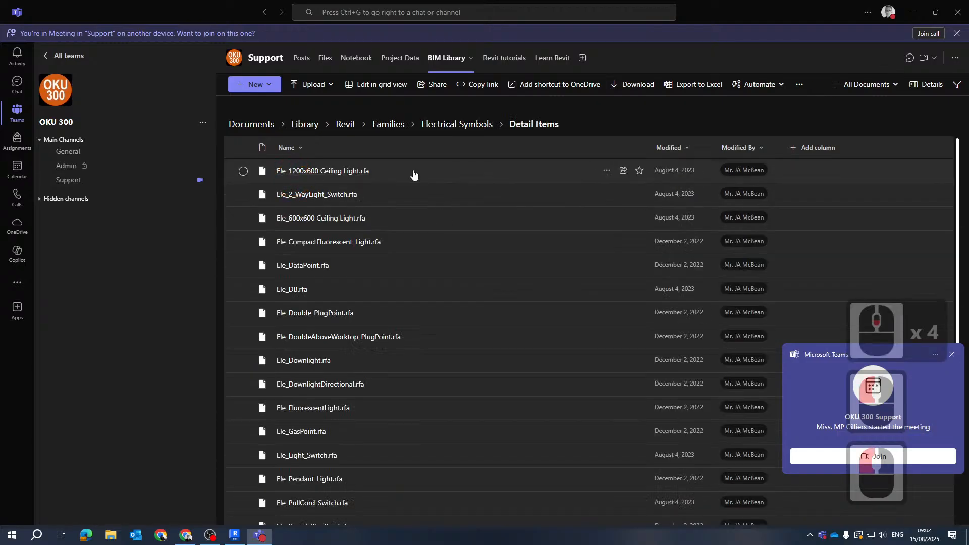
{"action": "scroll", "coordinate": [370, 226], "scroll_direction": "down", "scroll_amount": 7}
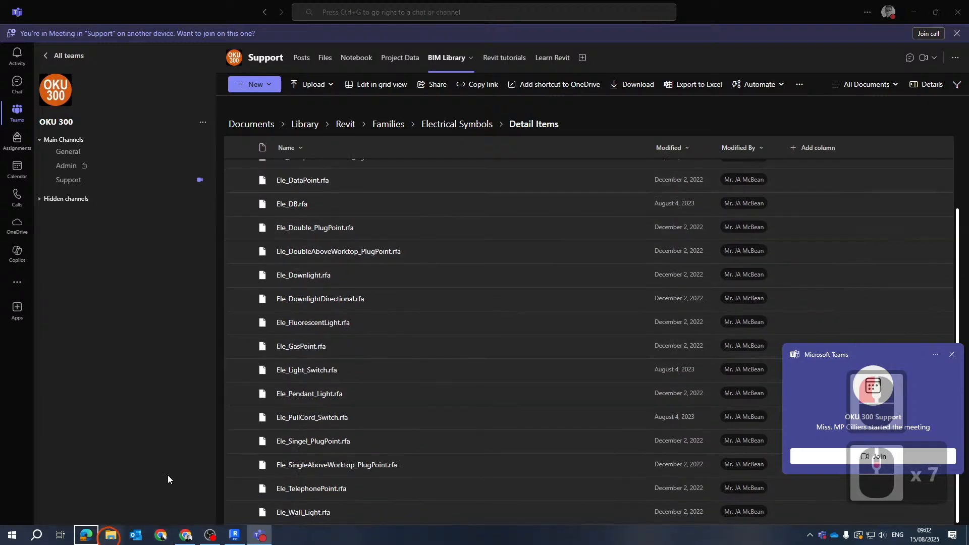
Step: Switch to File Explorer and open OneDrive's OKU > BIM Library > Revit > Families > Electrical Symbols > Detail Items folder
{"action": "left_click", "coordinate": [109, 536]}
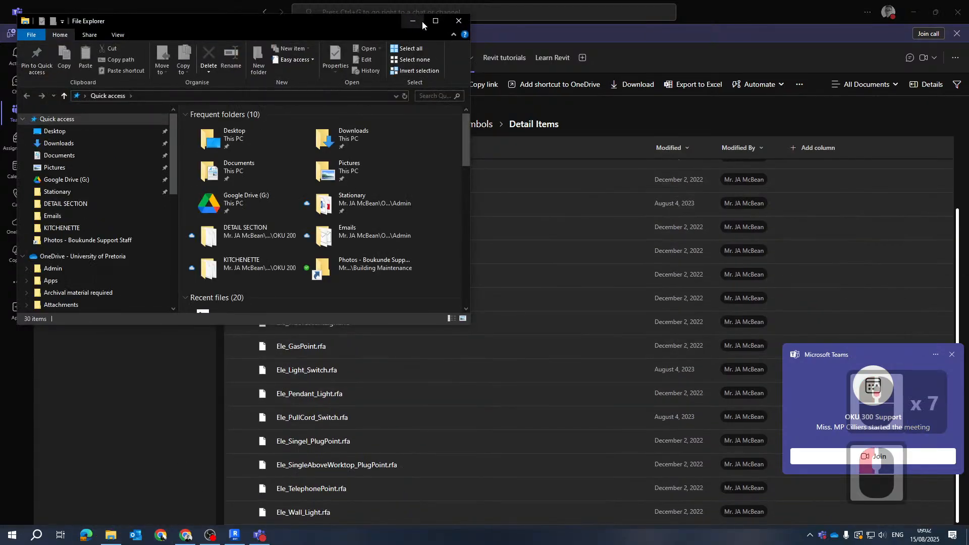
{"action": "left_click", "coordinate": [434, 21]}
{"action": "left_click", "coordinate": [46, 360]}
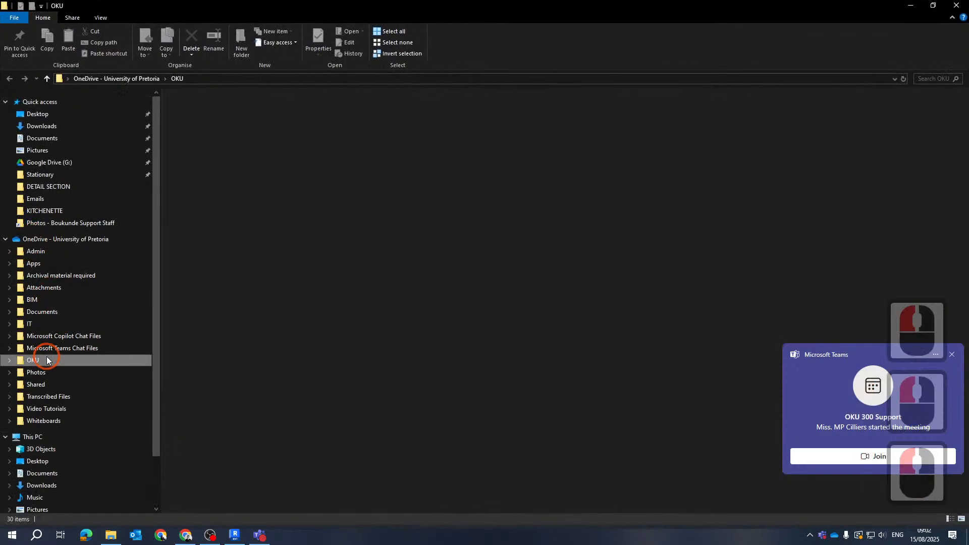
{"action": "double_click", "coordinate": [207, 108]}
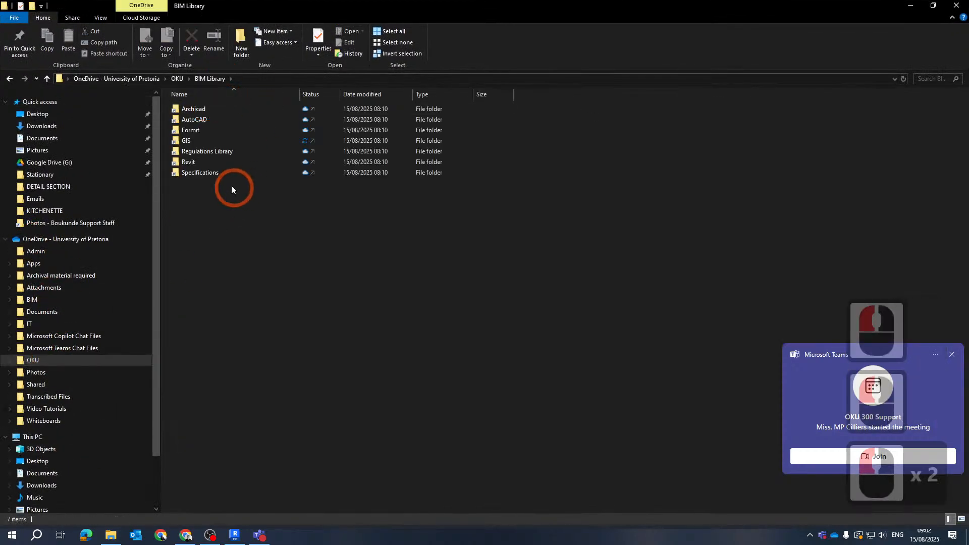
{"action": "double_click", "coordinate": [190, 162]}
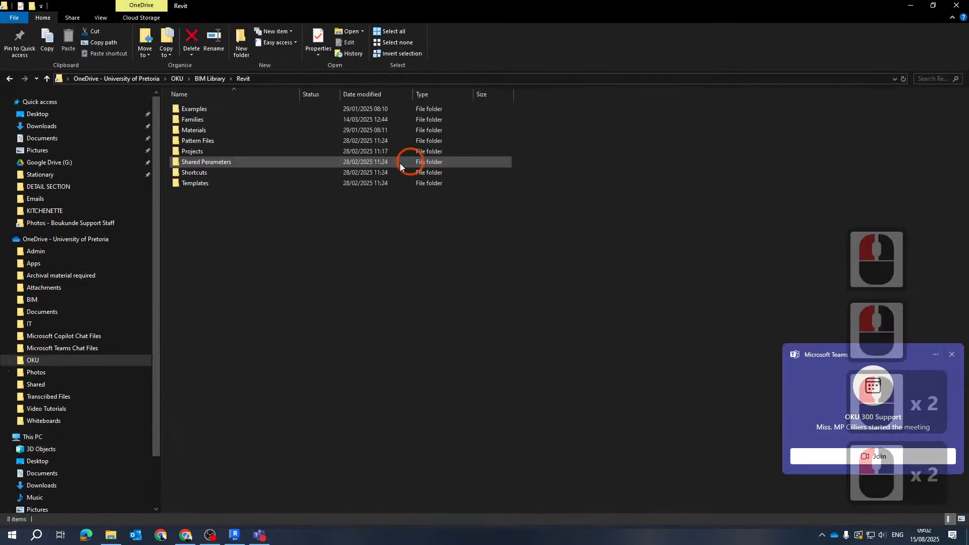
{"action": "double_click", "coordinate": [196, 119]}
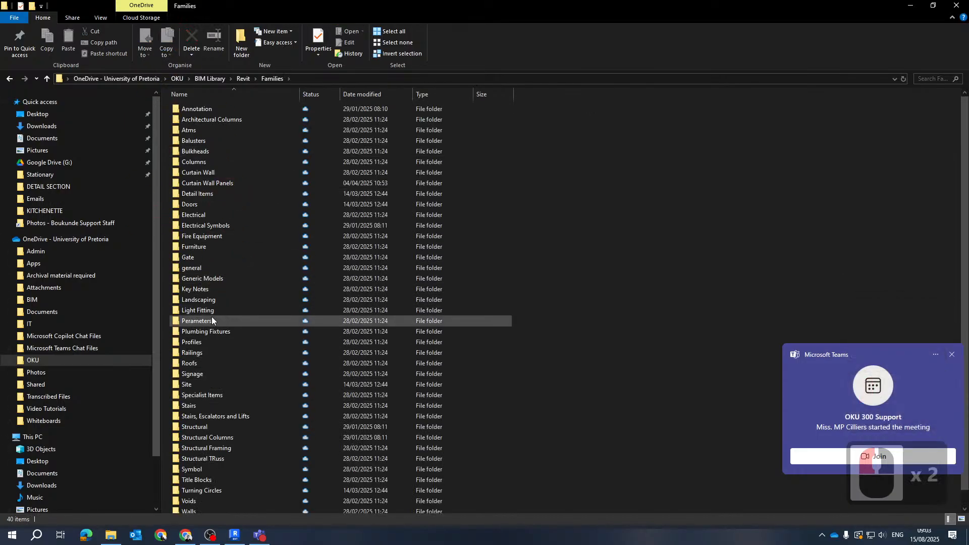
{"action": "scroll", "coordinate": [242, 300], "scroll_direction": "down", "scroll_amount": 5}
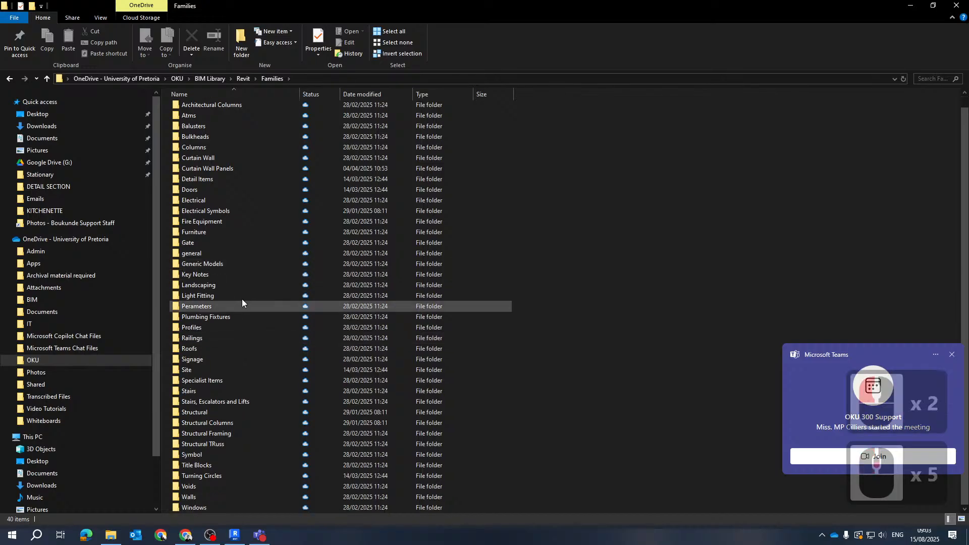
{"action": "scroll", "coordinate": [222, 214], "scroll_direction": "up", "scroll_amount": 1}
{"action": "double_click", "coordinate": [219, 221]}
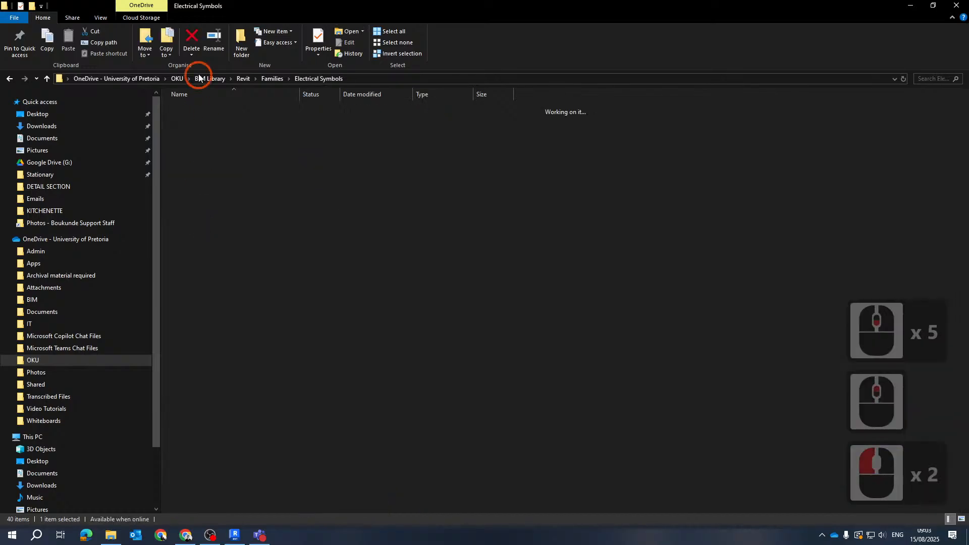
{"action": "double_click", "coordinate": [203, 109]}
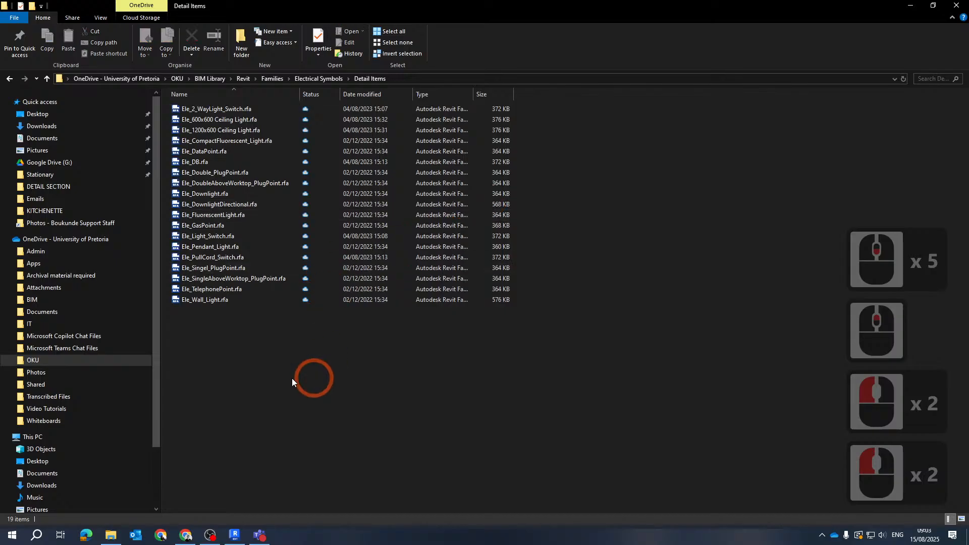
Step: Select all the Detail Items family files and load them into the open Revit project, closing Teams on the way
{"action": "left_click_drag", "start_coordinate": [292, 381], "coordinate": [210, 89]}
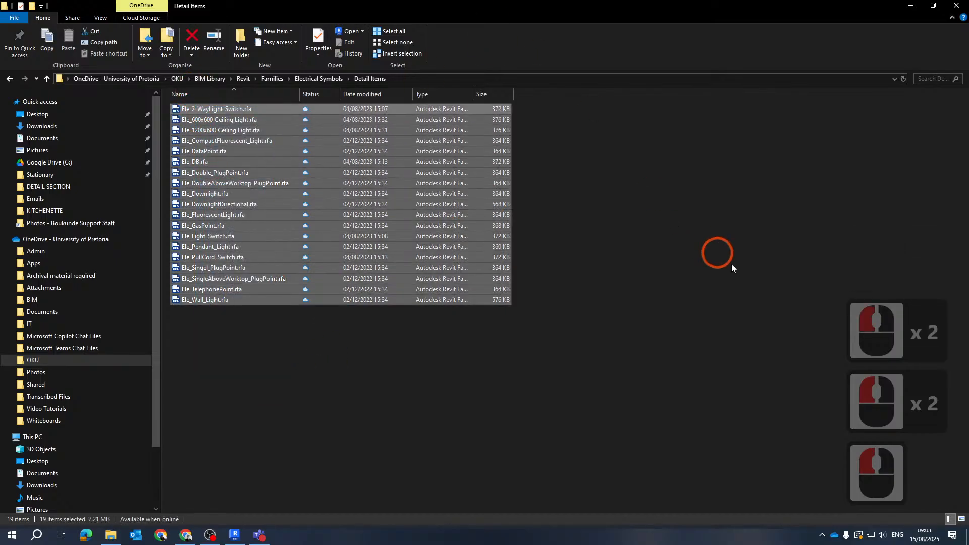
{"action": "left_click", "coordinate": [917, 7]}
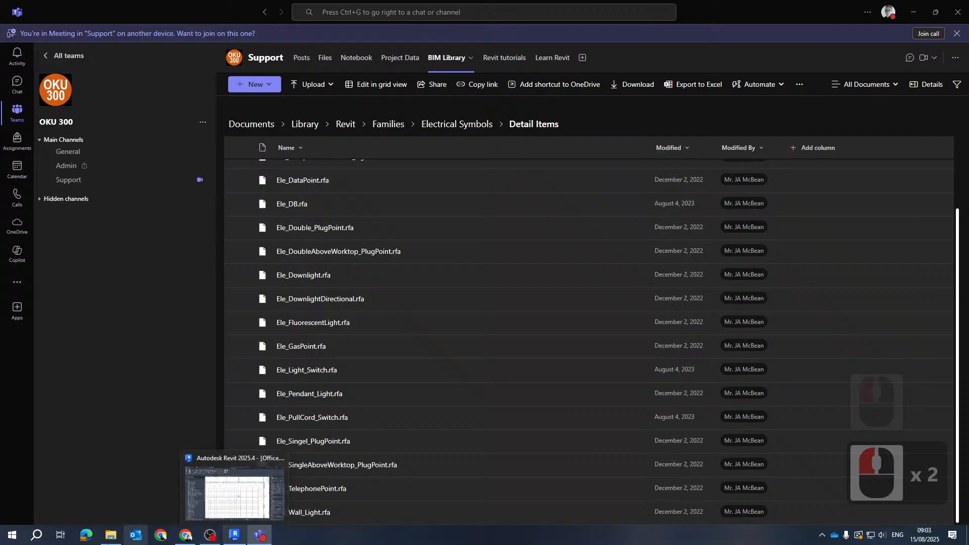
{"action": "left_click", "coordinate": [960, 14]}
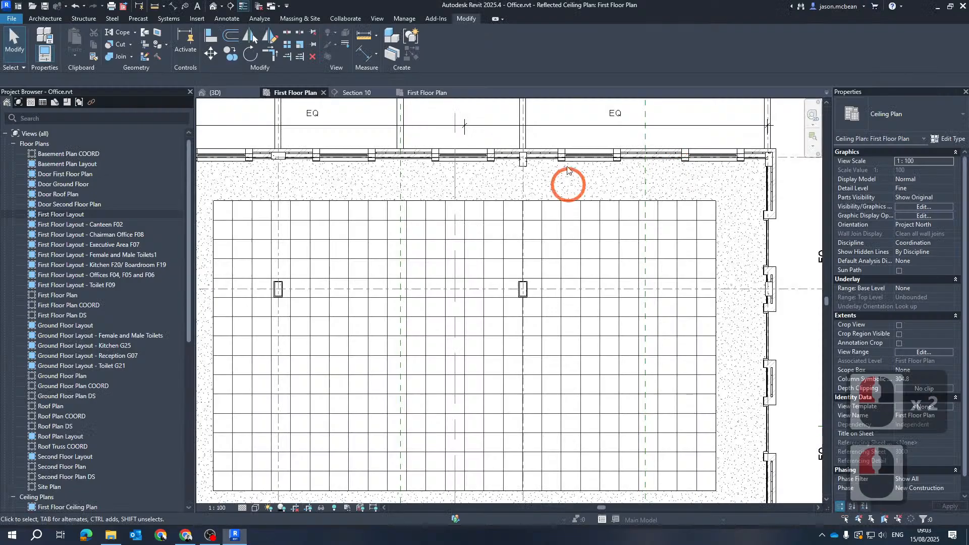
{"action": "left_click", "coordinate": [111, 535]}
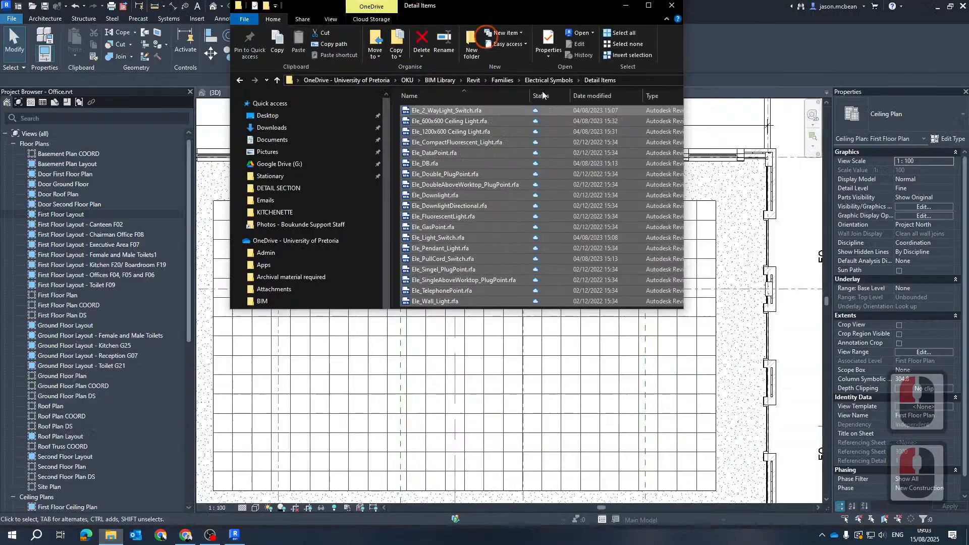
{"action": "left_click_drag", "start_coordinate": [456, 10], "coordinate": [686, 163]}
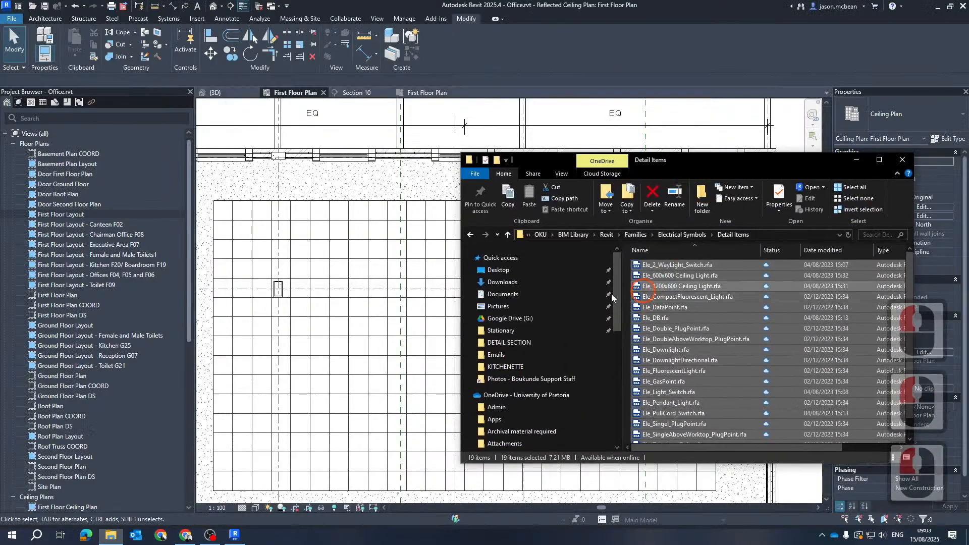
{"action": "left_click_drag", "start_coordinate": [667, 286], "coordinate": [331, 294]}
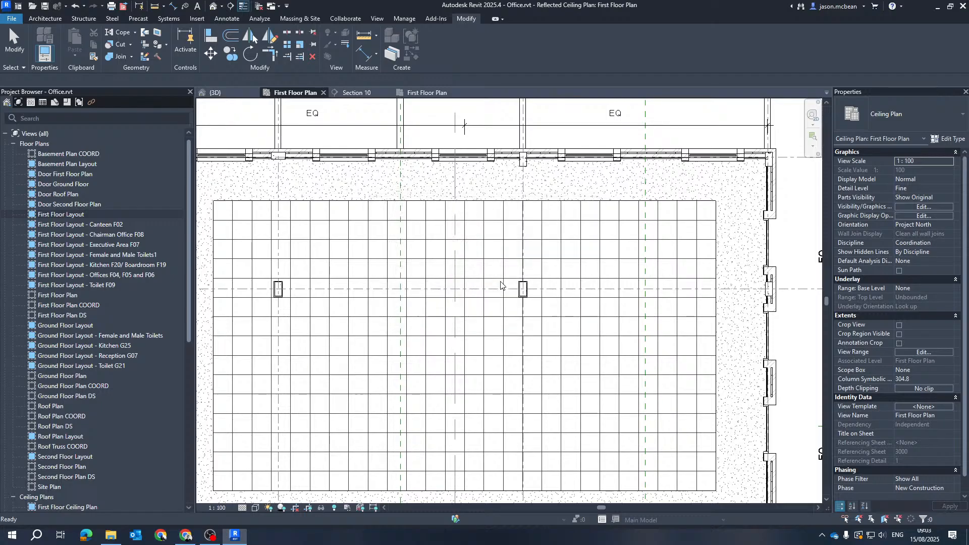
Step: Place one Ele_600x600 Ceiling Light detail component on the large room's grid ceiling, between the two columns
{"action": "scroll", "coordinate": [591, 315], "scroll_direction": "down", "scroll_amount": 4}
{"action": "middle_click_drag", "start_coordinate": [602, 311], "coordinate": [590, 305]}
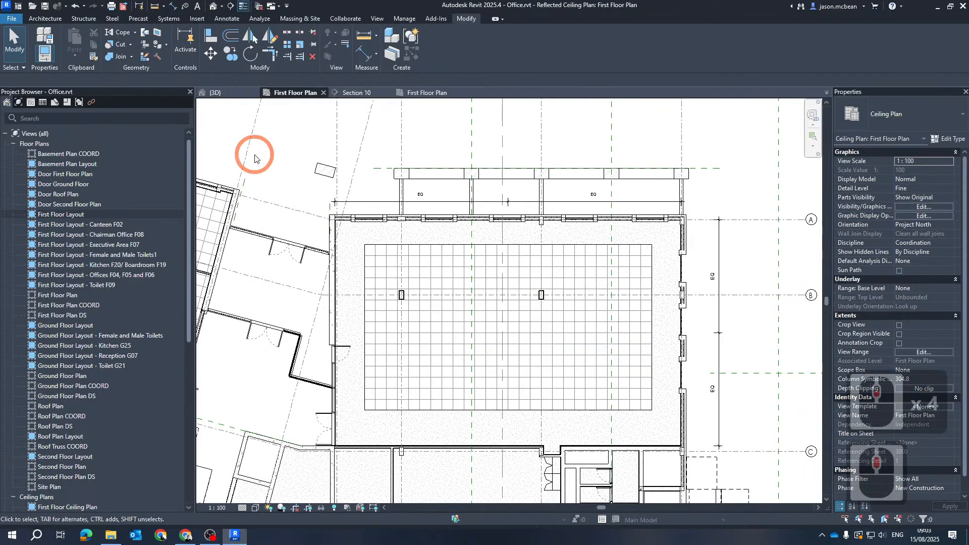
{"action": "left_click", "coordinate": [226, 18]}
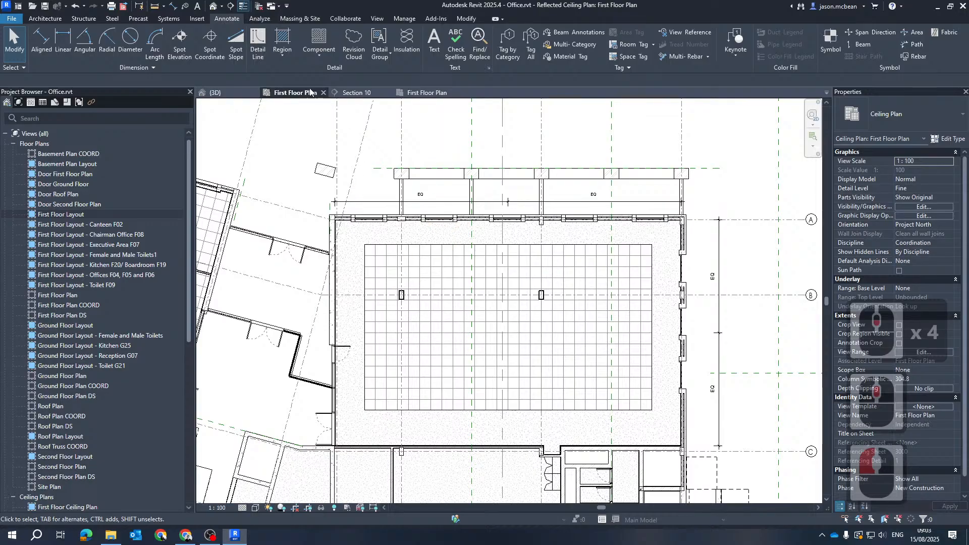
{"action": "left_click", "coordinate": [313, 35]}
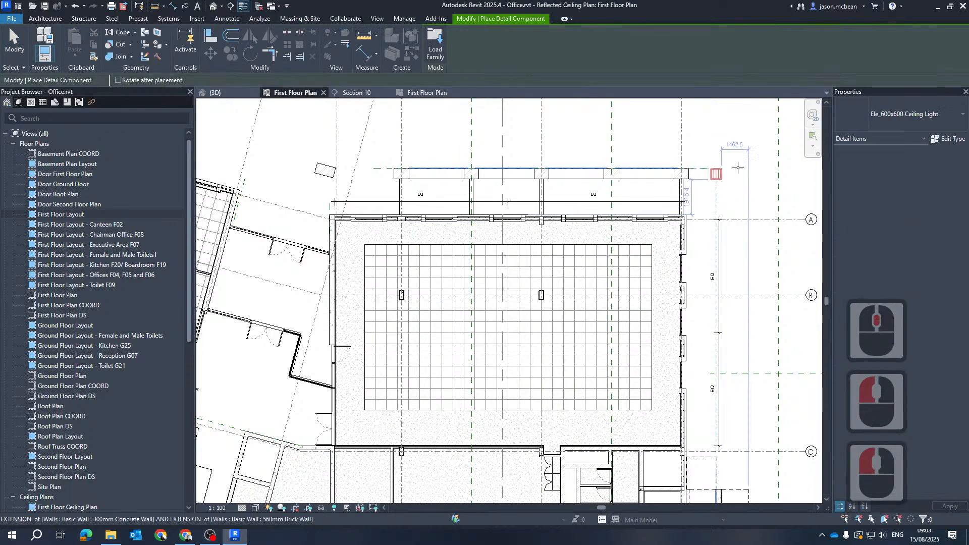
{"action": "left_click", "coordinate": [904, 118]}
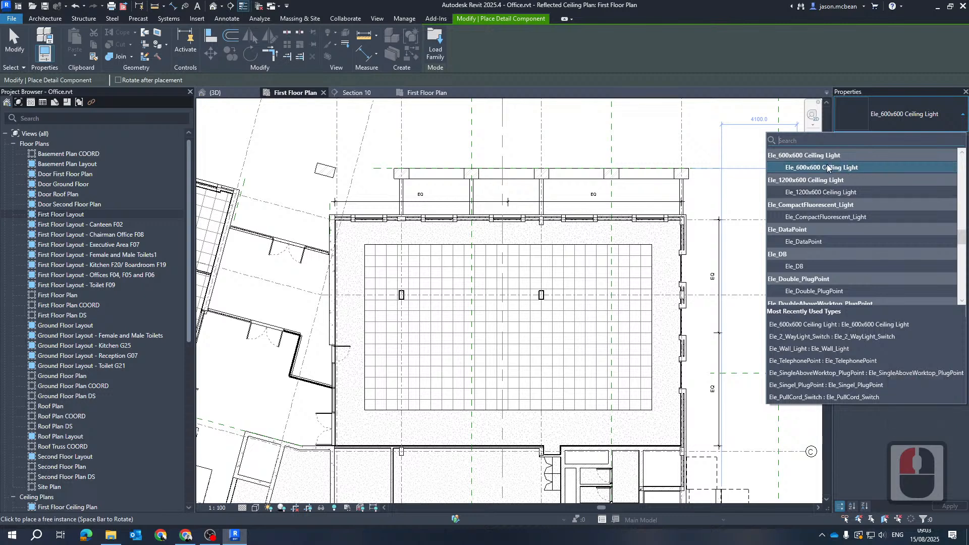
{"action": "scroll", "coordinate": [452, 303], "scroll_direction": "up", "scroll_amount": 6}
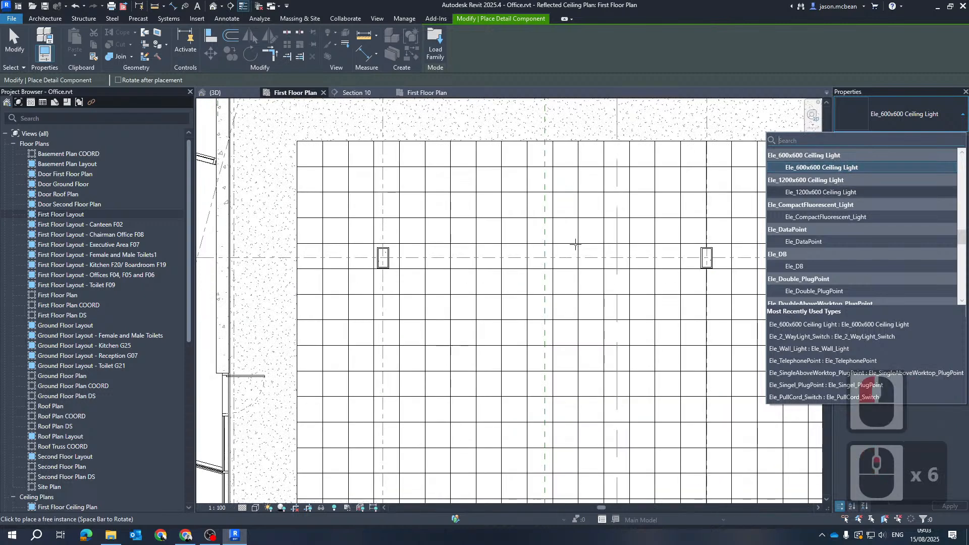
{"action": "left_click", "coordinate": [537, 287]}
{"action": "scroll", "coordinate": [463, 329], "scroll_direction": "up", "scroll_amount": 6}
{"action": "key", "text": "Escape"}
{"action": "key", "text": "Escape"}
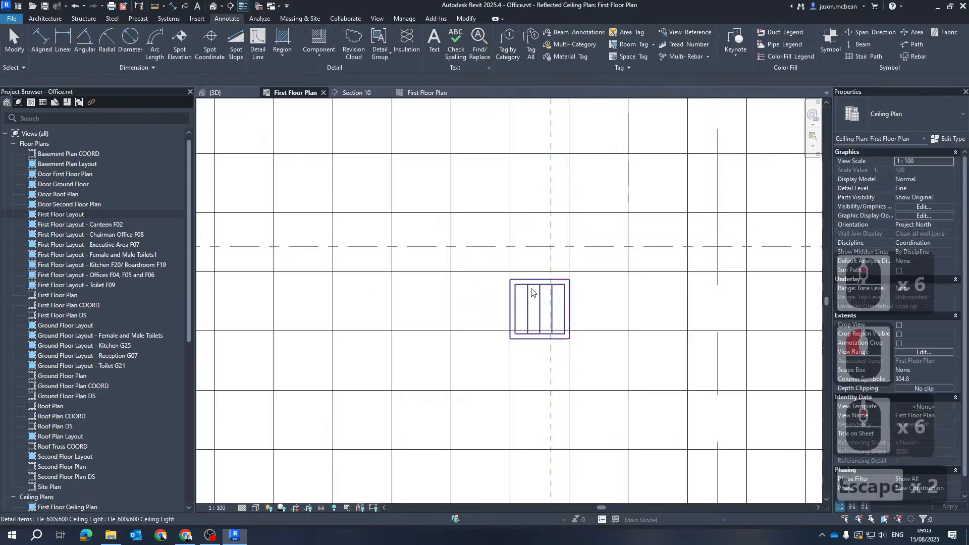
{"action": "scroll", "coordinate": [534, 303], "scroll_direction": "down", "scroll_amount": 1}
{"action": "key", "text": "Escape"}
Step: Move the ceiling light into the grid tile in the third row and third column from the ceiling grid's upper-left corner
{"action": "left_click", "coordinate": [527, 300]}
{"action": "left_click_drag", "start_coordinate": [528, 300], "coordinate": [429, 204]}
{"action": "scroll", "coordinate": [576, 245], "scroll_direction": "down", "scroll_amount": 8}
{"action": "scroll", "coordinate": [465, 215], "scroll_direction": "up", "scroll_amount": 6}
{"action": "key", "text": "Escape"}
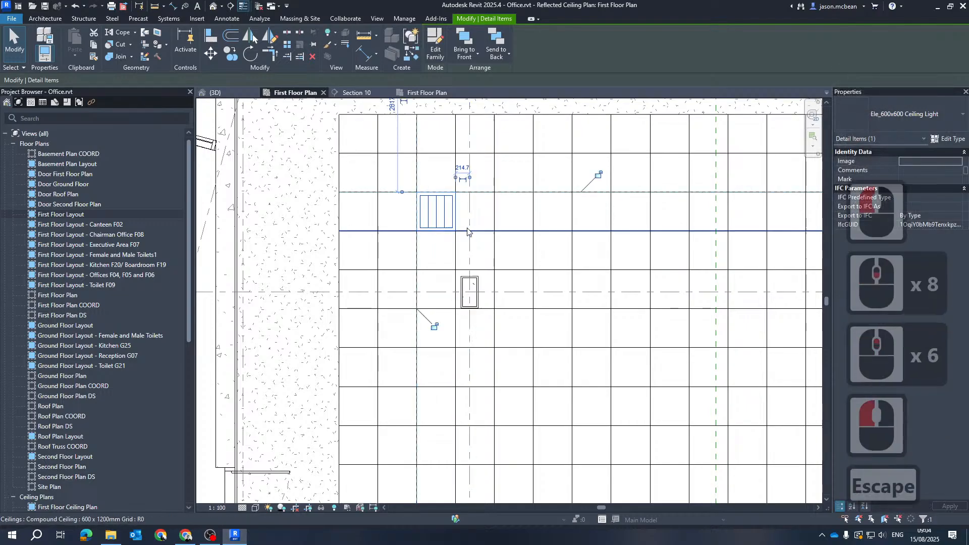
{"action": "left_click", "coordinate": [434, 208]}
Step: Activate detail component placement and browse the available electrical symbol types by filtering the type list with "ele"
{"action": "scroll", "coordinate": [396, 257], "scroll_direction": "down", "scroll_amount": 5}
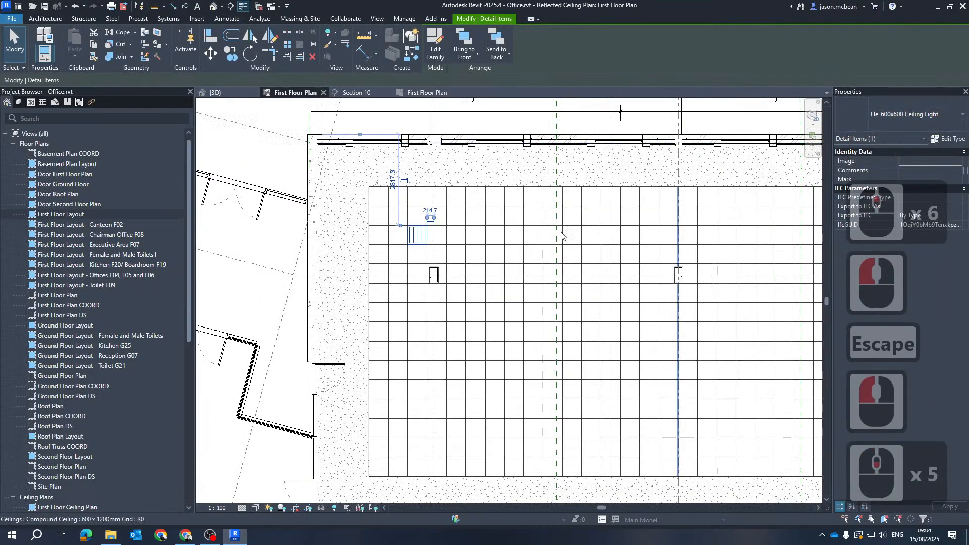
{"action": "middle_click_drag", "start_coordinate": [360, 275], "coordinate": [322, 263]}
{"action": "key", "text": "Escape"}
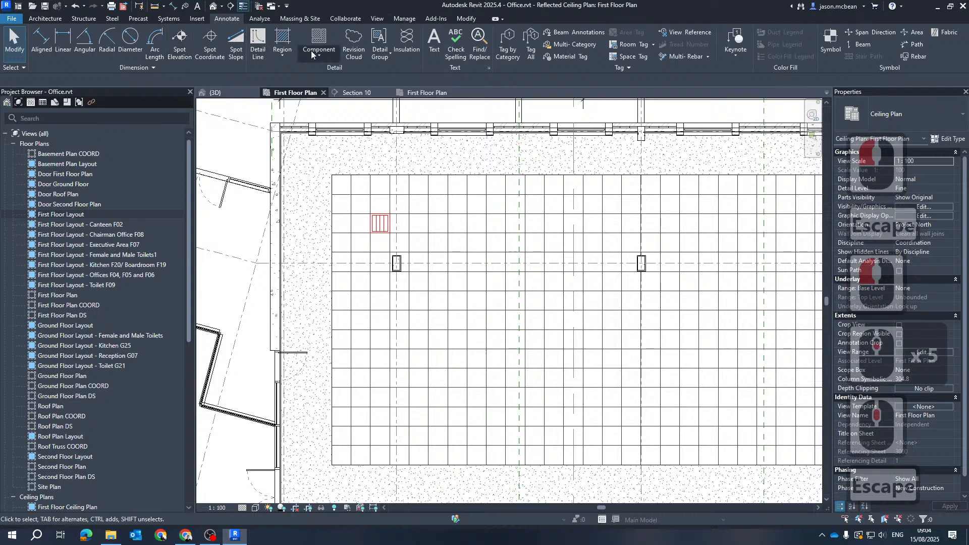
{"action": "left_click", "coordinate": [313, 36]}
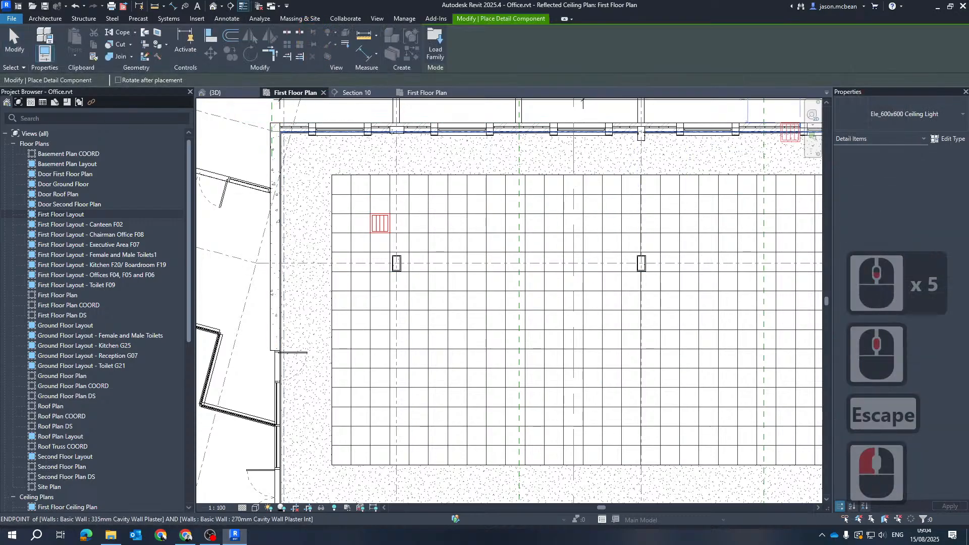
{"action": "left_click", "coordinate": [905, 104]}
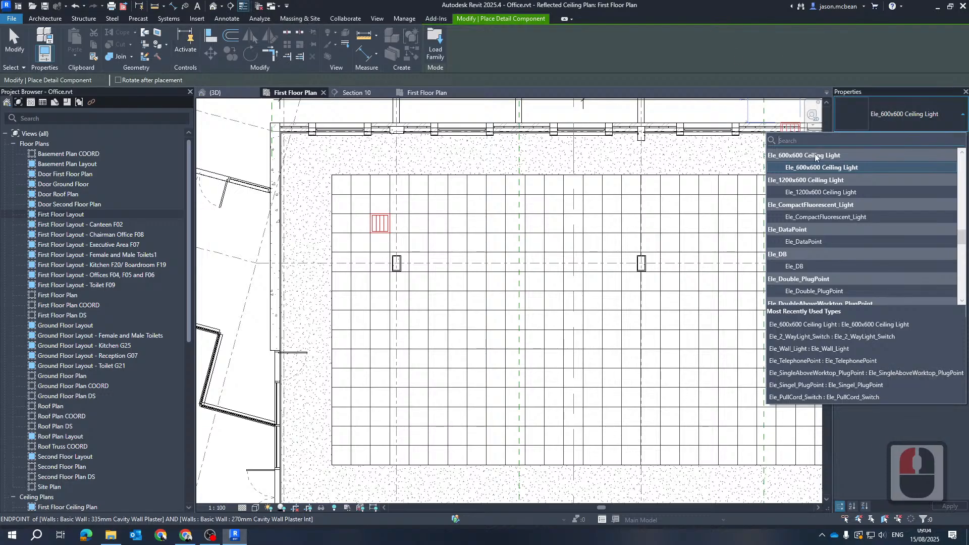
{"action": "type", "text": "ele"}
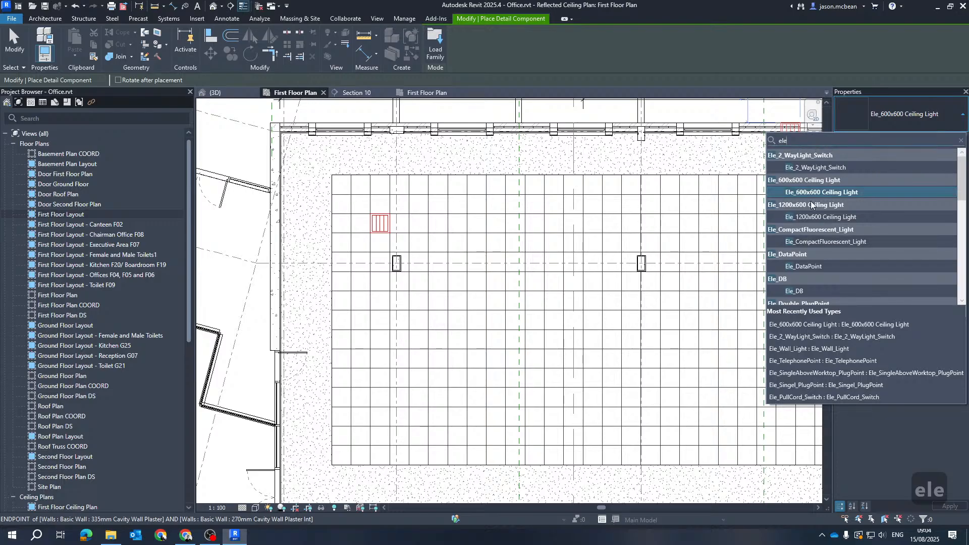
{"action": "scroll", "coordinate": [846, 222], "scroll_direction": "down", "scroll_amount": 10}
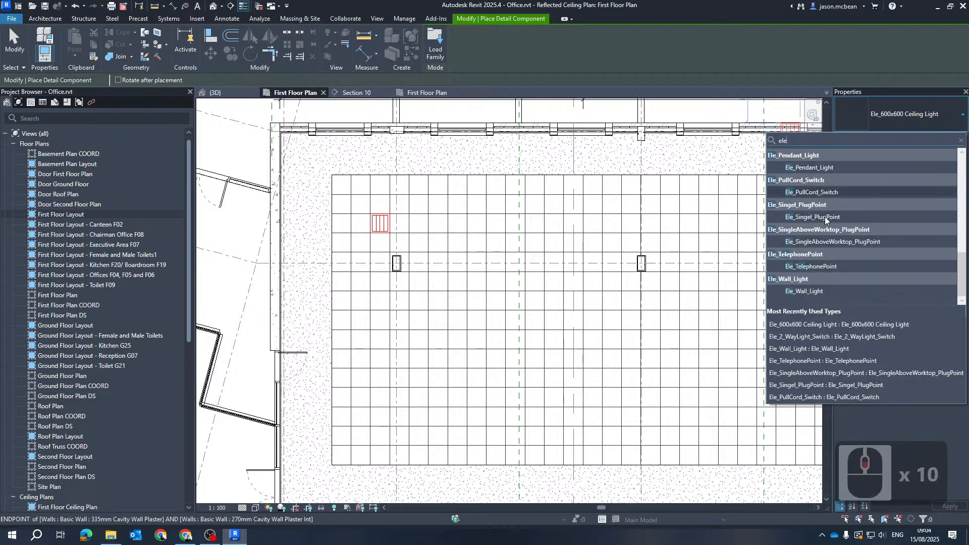
{"action": "key", "text": "Escape"}
{"action": "key", "text": "Escape"}
Step: Place a second Ele_600x600 Ceiling Light in the third grid column, four tiles below the first light
{"action": "scroll", "coordinate": [490, 222], "scroll_direction": "down", "scroll_amount": 4}
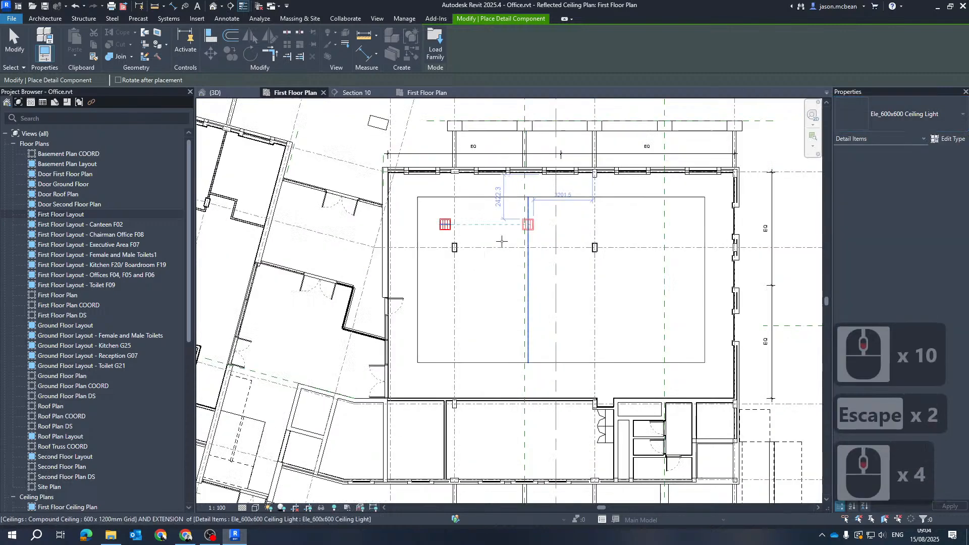
{"action": "scroll", "coordinate": [446, 243], "scroll_direction": "up", "scroll_amount": 5}
{"action": "scroll", "coordinate": [445, 254], "scroll_direction": "up", "scroll_amount": 1}
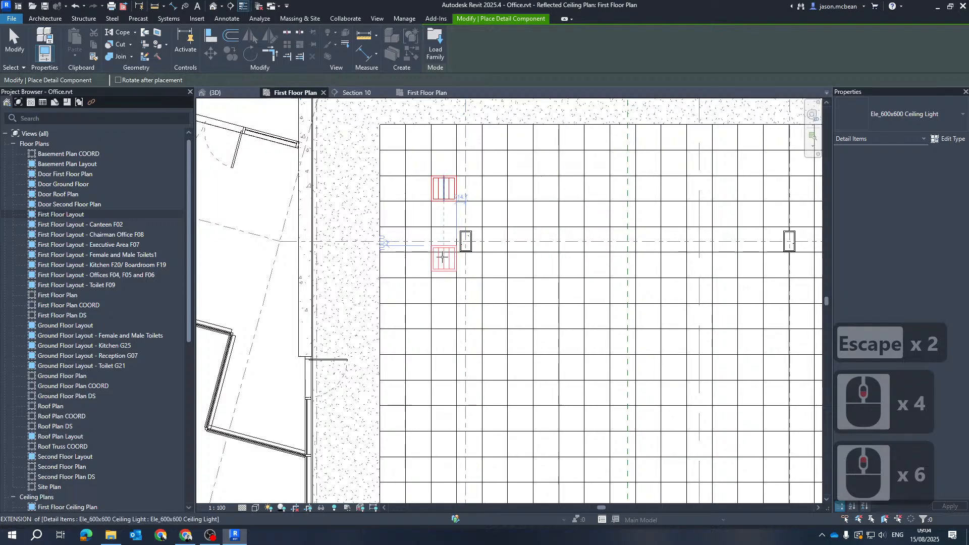
{"action": "scroll", "coordinate": [442, 257], "scroll_direction": "up", "scroll_amount": 5}
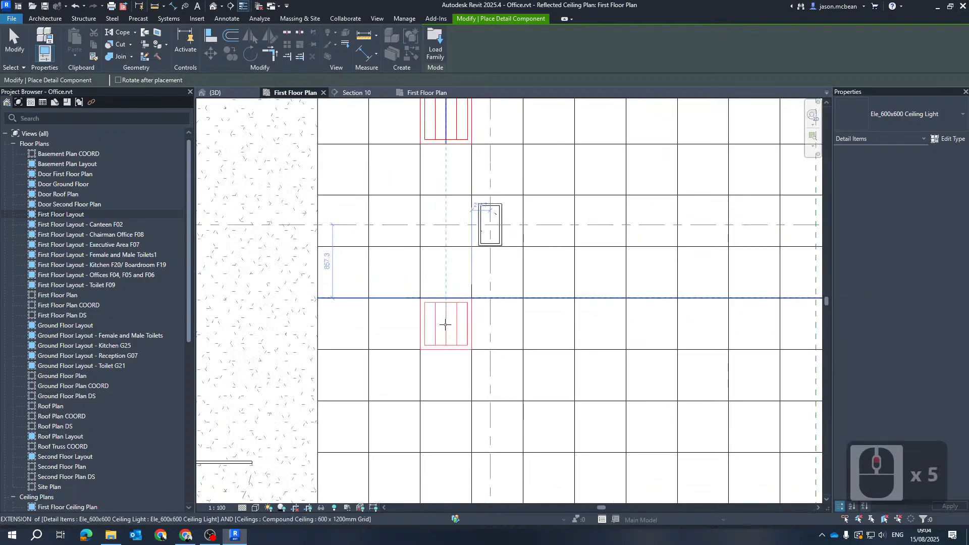
{"action": "left_click", "coordinate": [445, 324]}
{"action": "scroll", "coordinate": [498, 247], "scroll_direction": "down", "scroll_amount": 6}
{"action": "key", "text": "Escape"}
{"action": "key", "text": "Escape"}
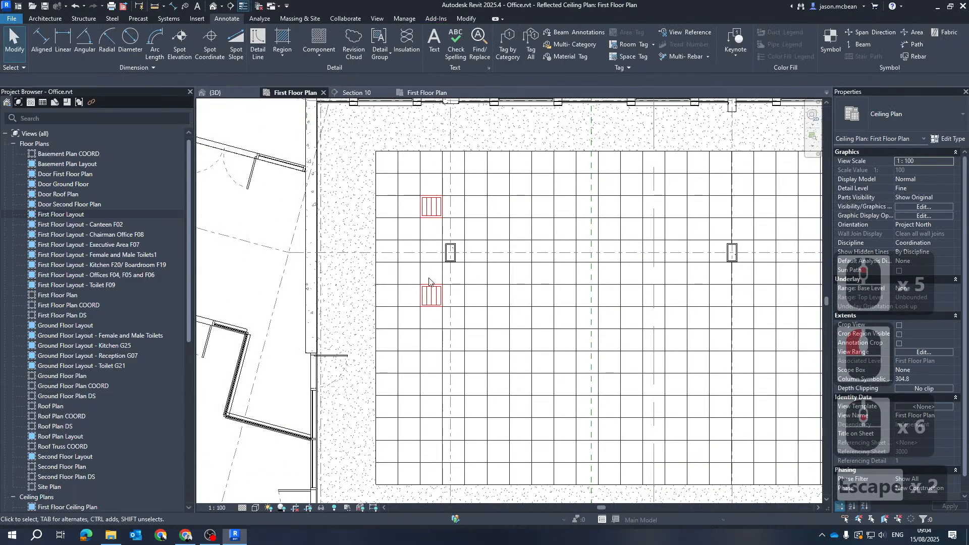
Step: Copy the second ceiling light four tiles straight down within the third grid column
{"action": "left_click", "coordinate": [433, 295]}
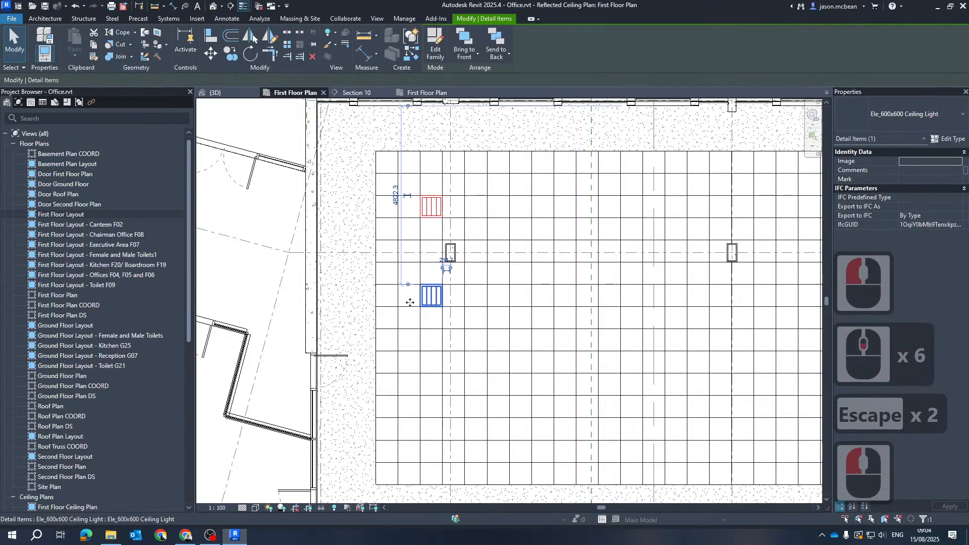
{"action": "left_click", "coordinate": [396, 291]}
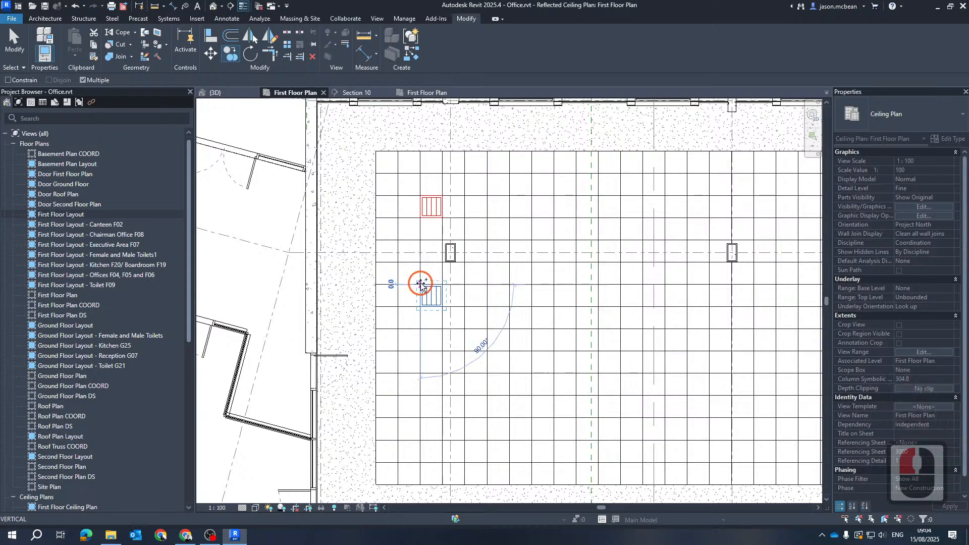
{"action": "left_click", "coordinate": [423, 380]}
{"action": "left_click", "coordinate": [422, 374]}
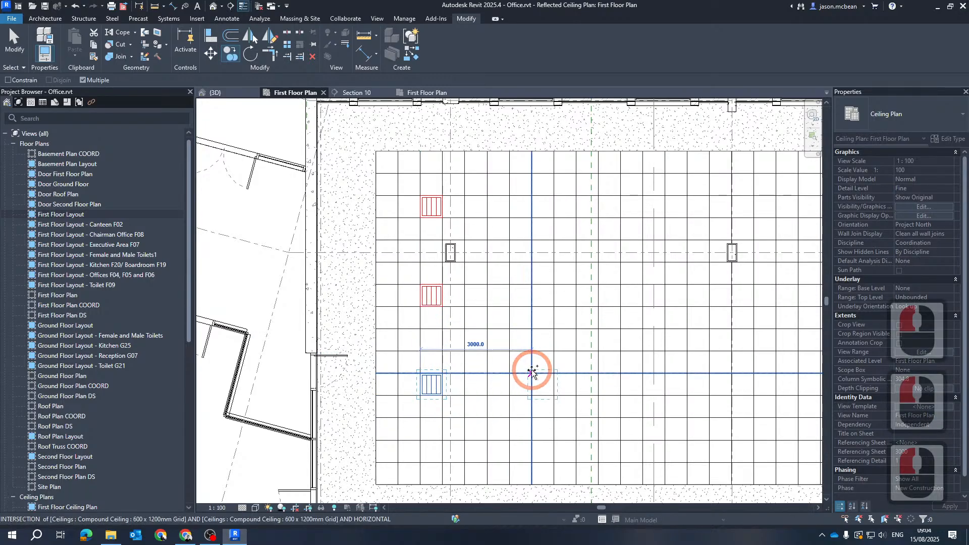
{"action": "middle_click_drag", "start_coordinate": [530, 372], "coordinate": [481, 311]}
{"action": "key", "text": "Escape"}
{"action": "key", "text": "Escape"}
{"action": "scroll", "coordinate": [431, 360], "scroll_direction": "down", "scroll_amount": 3}
{"action": "scroll", "coordinate": [403, 348], "scroll_direction": "up", "scroll_amount": 5}
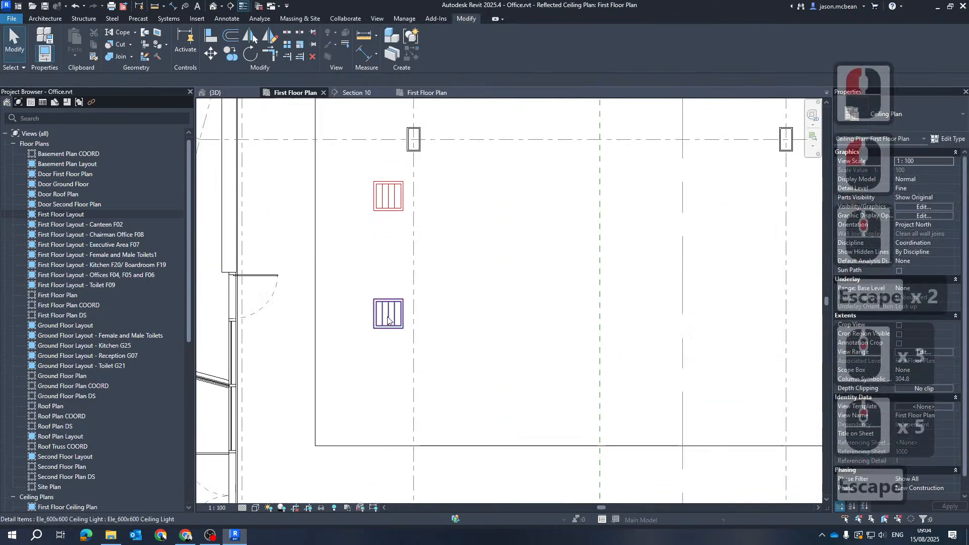
{"action": "key", "text": "Escape"}
Step: Copy the third ceiling light four tiles straight down into the bottom row of the ceiling grid
{"action": "left_click", "coordinate": [398, 319]}
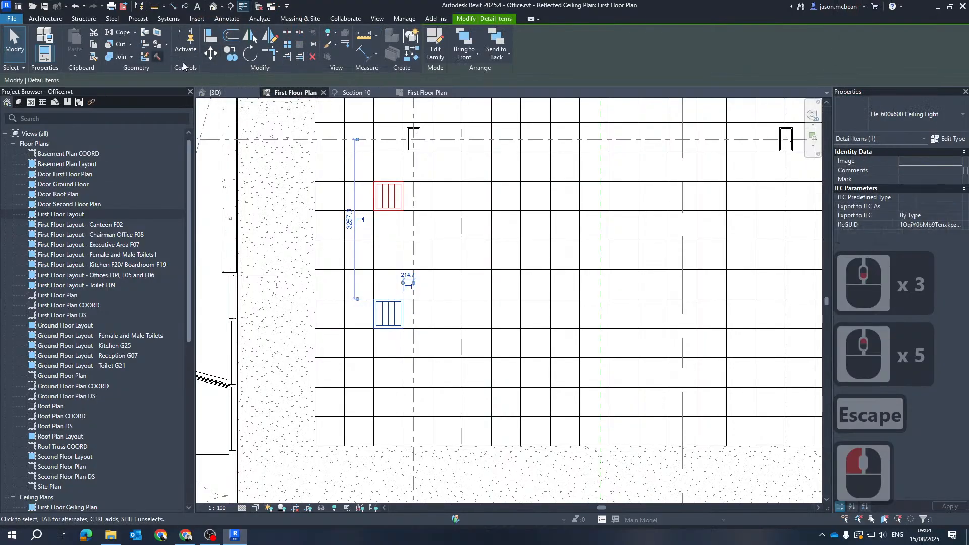
{"action": "left_click", "coordinate": [230, 54]}
{"action": "left_click", "coordinate": [374, 299]}
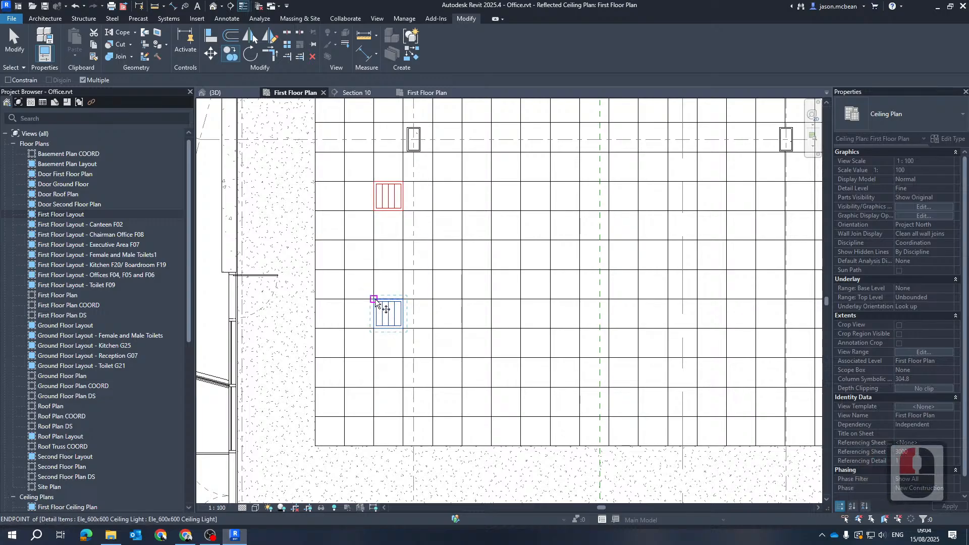
{"action": "left_click", "coordinate": [374, 419]}
{"action": "key", "text": "Escape"}
{"action": "key", "text": "Escape"}
{"action": "key", "text": "Escape"}
{"action": "key", "text": "Escape"}
{"action": "key", "text": "Escape"}
{"action": "scroll", "coordinate": [487, 364], "scroll_direction": "down", "scroll_amount": 3}
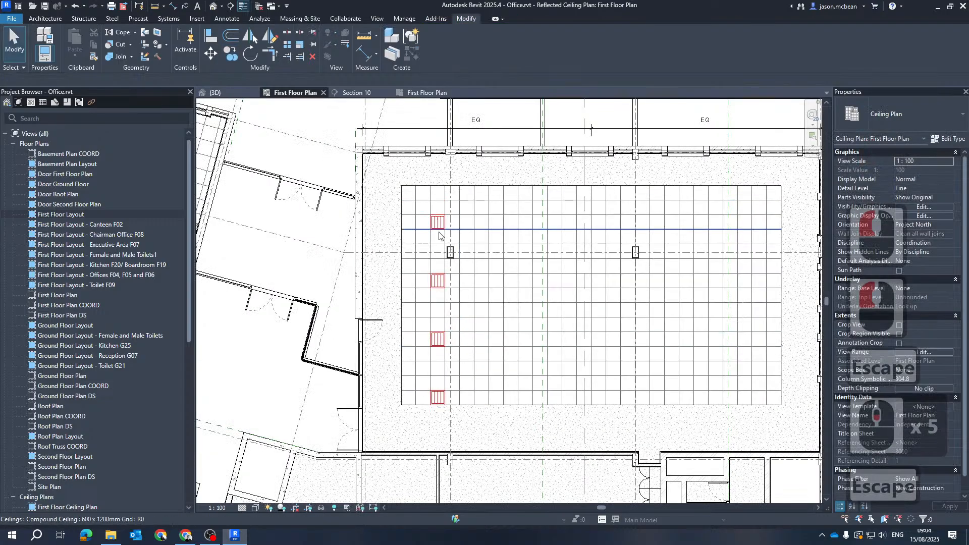
Step: Select the four ceiling lights and move them up one tile so the top light sits in the grid's second row
{"action": "left_click", "coordinate": [439, 222]}
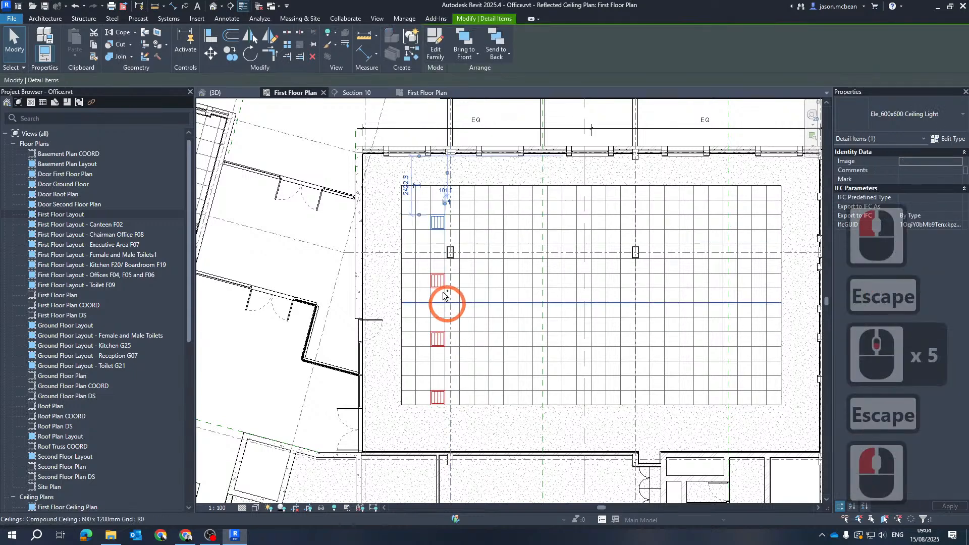
{"action": "scroll", "coordinate": [438, 245], "scroll_direction": "up", "scroll_amount": 2}
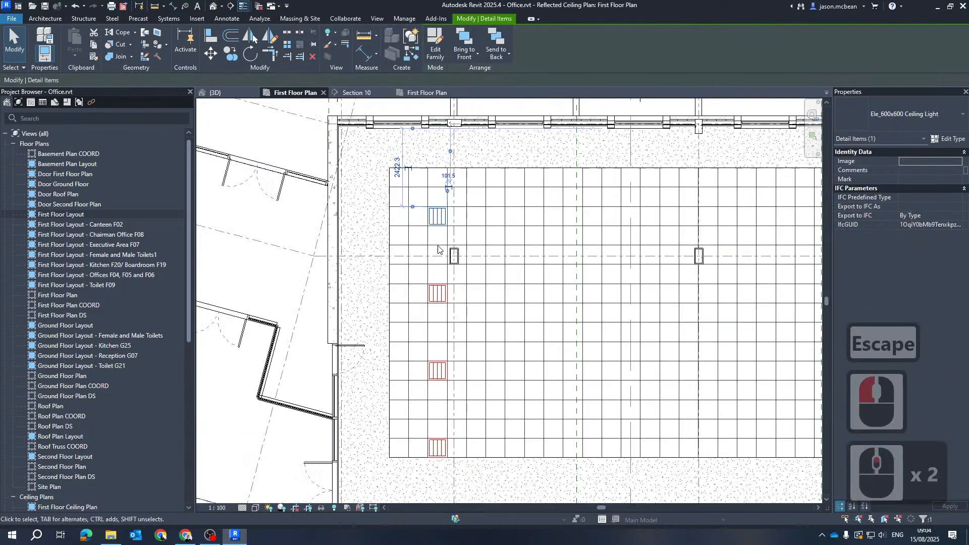
{"action": "left_click", "coordinate": [441, 296], "text": "ctrl"}
{"action": "left_click", "coordinate": [439, 373], "text": "ctrl"}
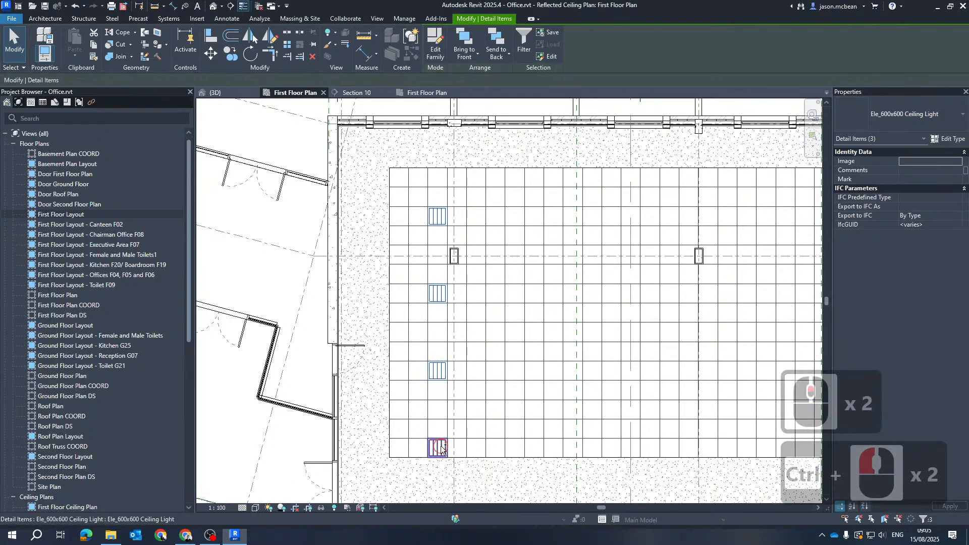
{"action": "scroll", "coordinate": [471, 212], "scroll_direction": "up", "scroll_amount": 8}
{"action": "scroll", "coordinate": [452, 217], "scroll_direction": "down", "scroll_amount": 9}
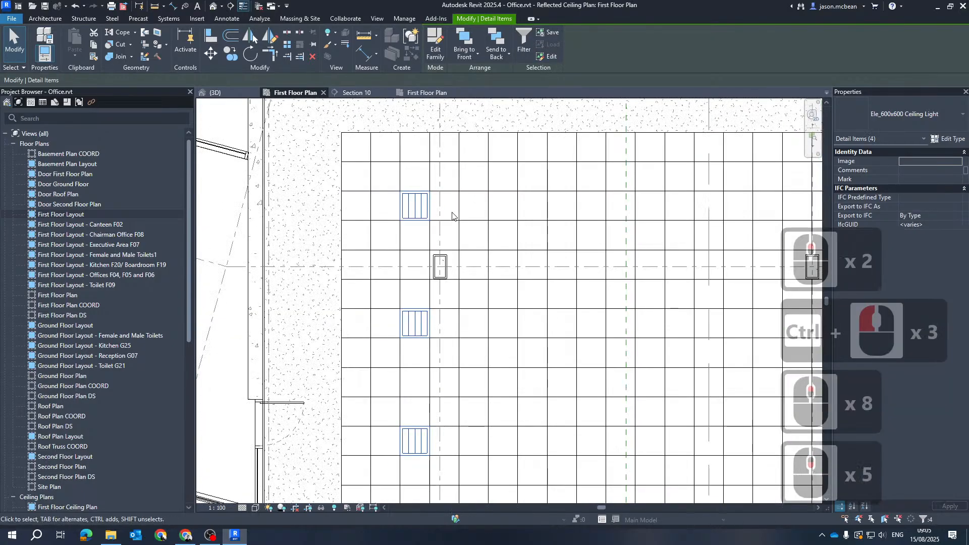
{"action": "scroll", "coordinate": [411, 205], "scroll_direction": "up", "scroll_amount": 11}
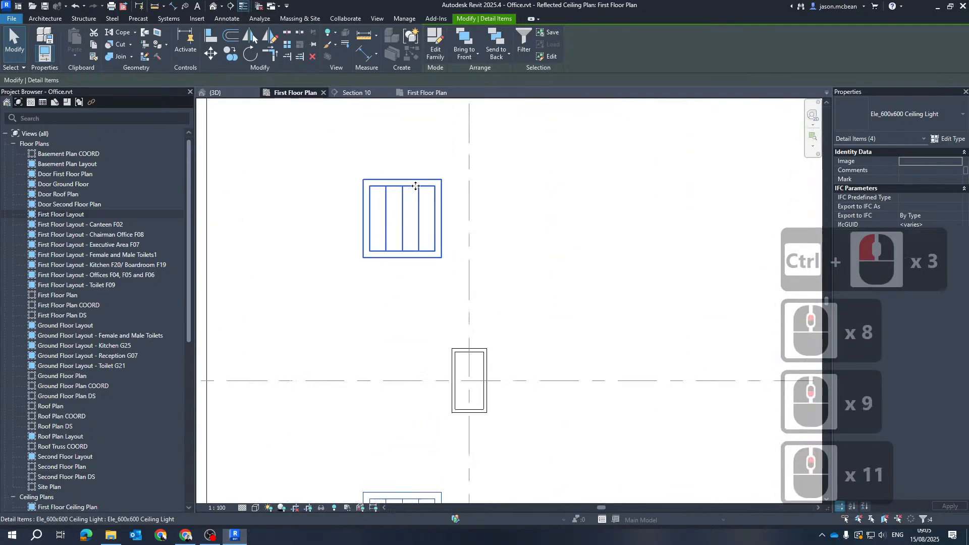
{"action": "left_click", "coordinate": [210, 53]}
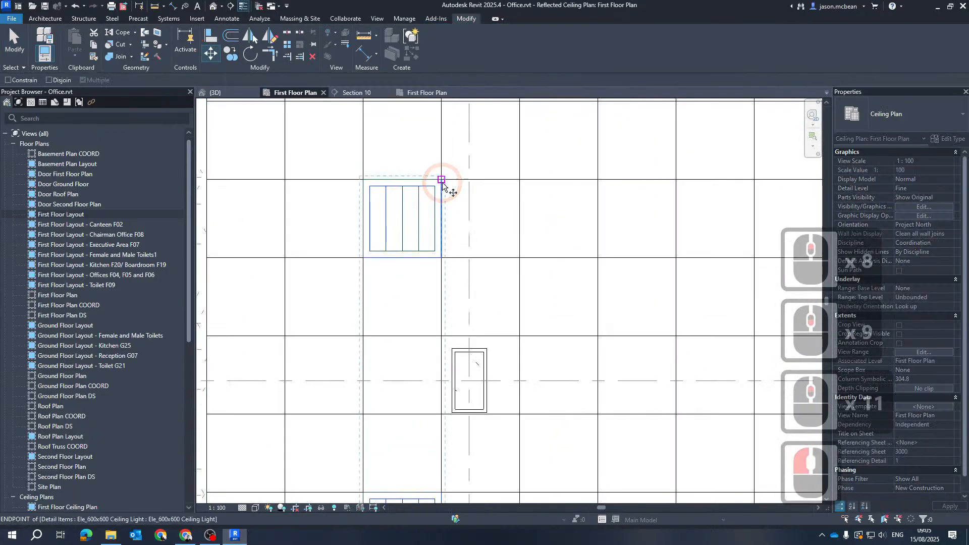
{"action": "left_click", "coordinate": [442, 180]}
{"action": "middle_click_drag", "start_coordinate": [438, 98], "coordinate": [426, 210]}
{"action": "left_click", "coordinate": [429, 223]}
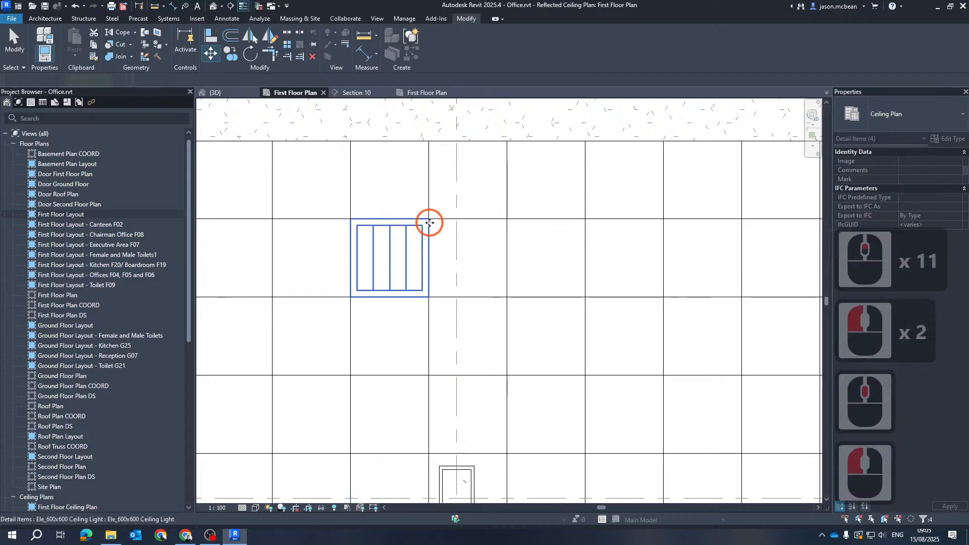
{"action": "scroll", "coordinate": [500, 212], "scroll_direction": "down", "scroll_amount": 5}
{"action": "key", "text": "Escape"}
{"action": "scroll", "coordinate": [489, 319], "scroll_direction": "down", "scroll_amount": 1}
{"action": "middle_click_drag", "start_coordinate": [478, 311], "coordinate": [420, 239]}
{"action": "scroll", "coordinate": [417, 238], "scroll_direction": "down", "scroll_amount": 3}
{"action": "key", "text": "Escape"}
{"action": "scroll", "coordinate": [417, 237], "scroll_direction": "down", "scroll_amount": 2}
{"action": "middle_click_drag", "start_coordinate": [466, 353], "coordinate": [451, 352]}
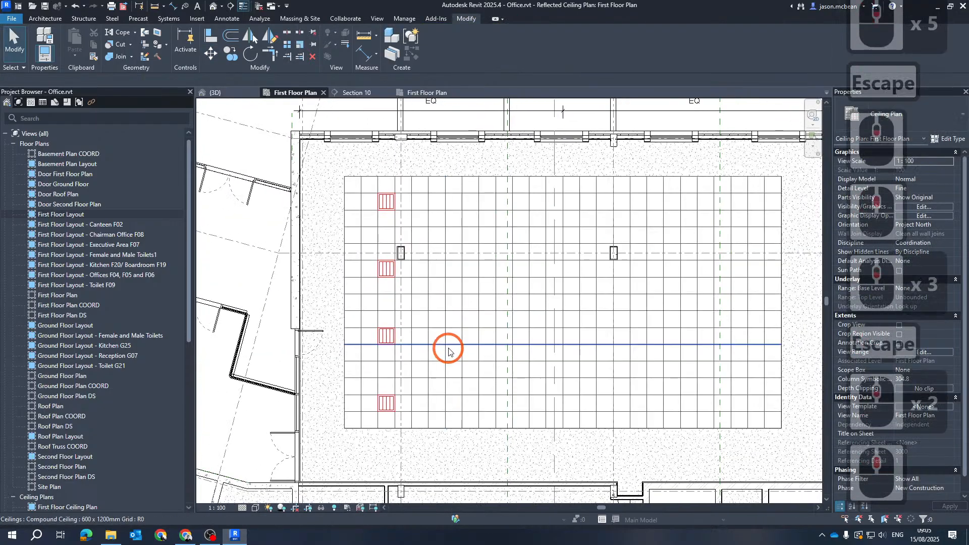
Step: Select all instances of the 600x600 ceiling light and move them one tile left into the second grid column
{"action": "middle_click_drag", "start_coordinate": [395, 362], "coordinate": [353, 353]}
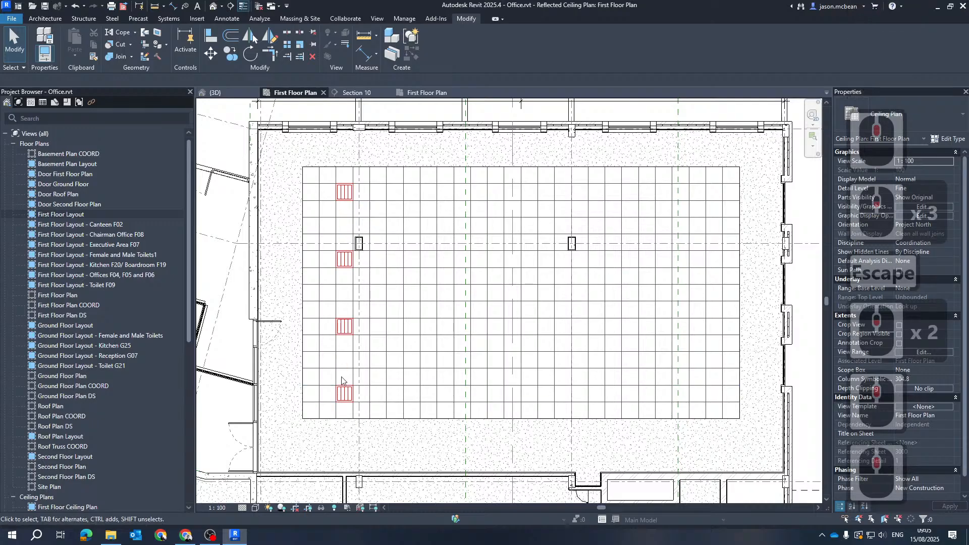
{"action": "scroll", "coordinate": [360, 391], "scroll_direction": "down", "scroll_amount": 4}
{"action": "scroll", "coordinate": [333, 230], "scroll_direction": "up", "scroll_amount": 8}
{"action": "scroll", "coordinate": [333, 230], "scroll_direction": "down", "scroll_amount": 3}
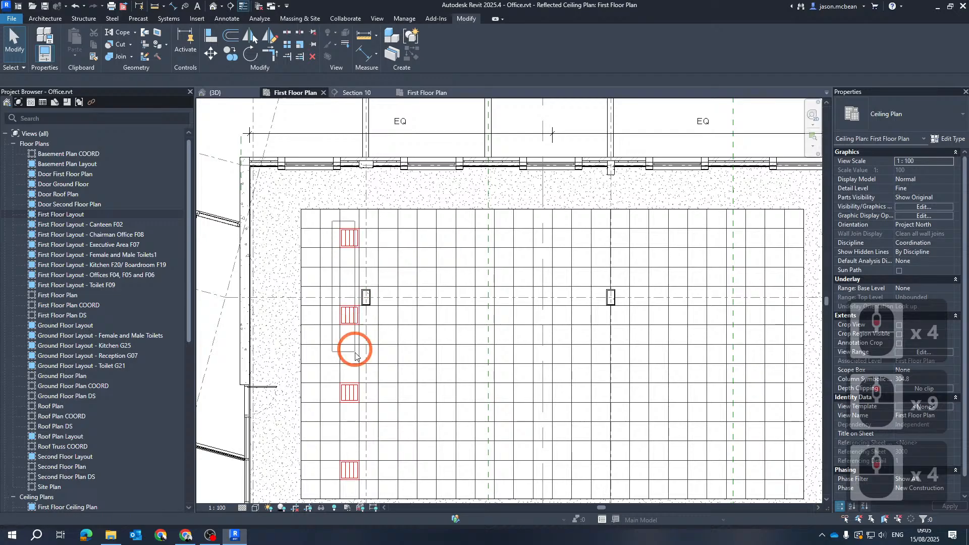
{"action": "left_click", "coordinate": [370, 465]}
{"action": "key", "text": "Escape"}
{"action": "left_click", "coordinate": [346, 238]}
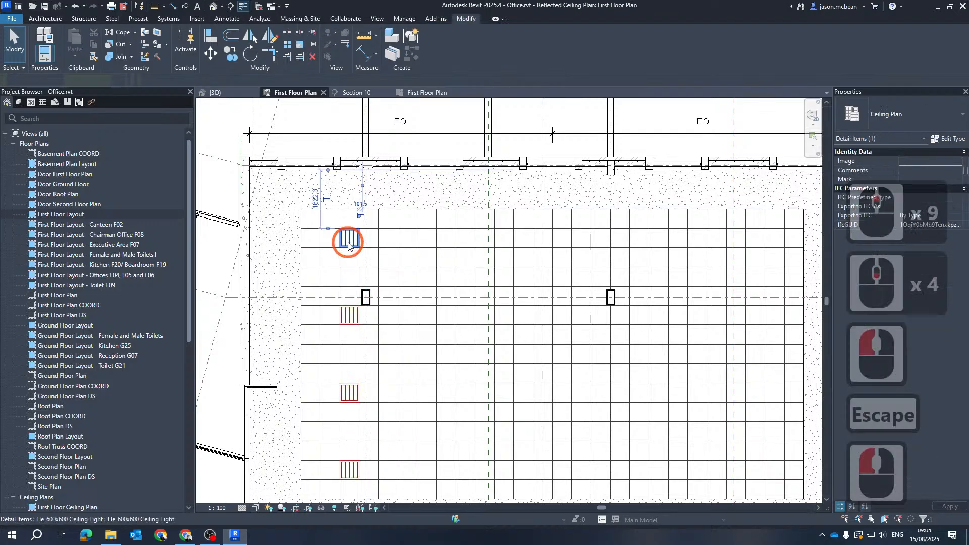
{"action": "right_click", "coordinate": [348, 245]}
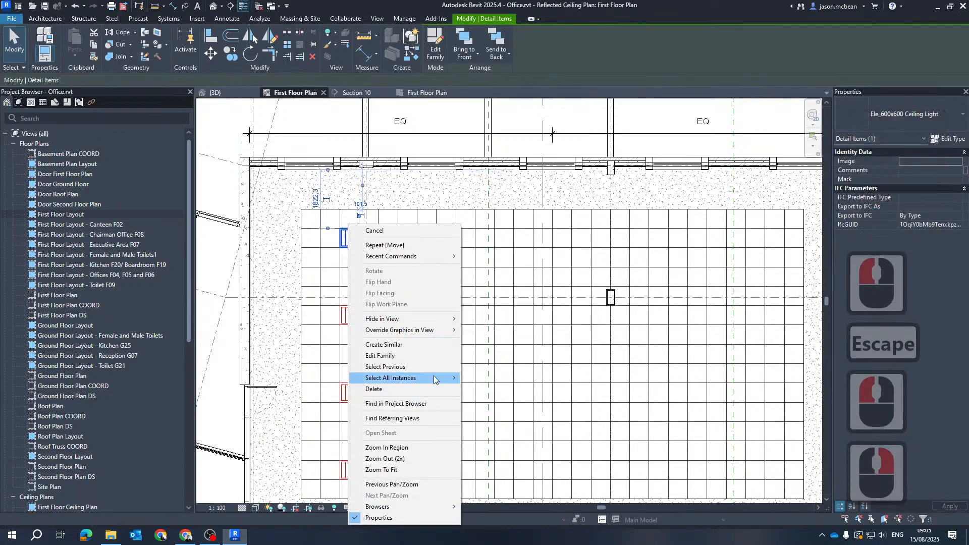
{"action": "mouse_move", "coordinate": [404, 378]}
{"action": "left_click", "coordinate": [492, 378]}
{"action": "scroll", "coordinate": [426, 305], "scroll_direction": "up", "scroll_amount": 5}
{"action": "scroll", "coordinate": [353, 170], "scroll_direction": "up", "scroll_amount": 7}
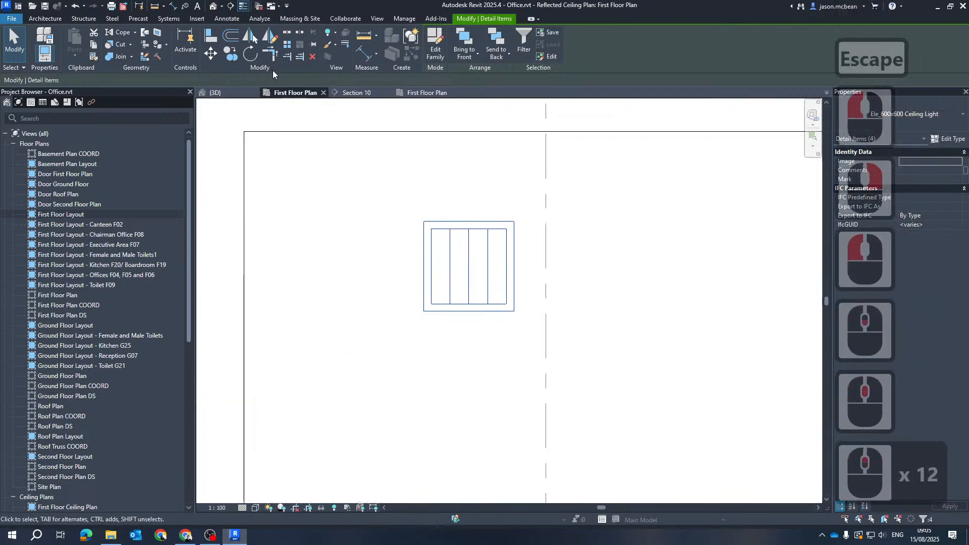
{"action": "key", "text": "m"}
{"action": "key", "text": "v"}
{"action": "left_click", "coordinate": [425, 222]}
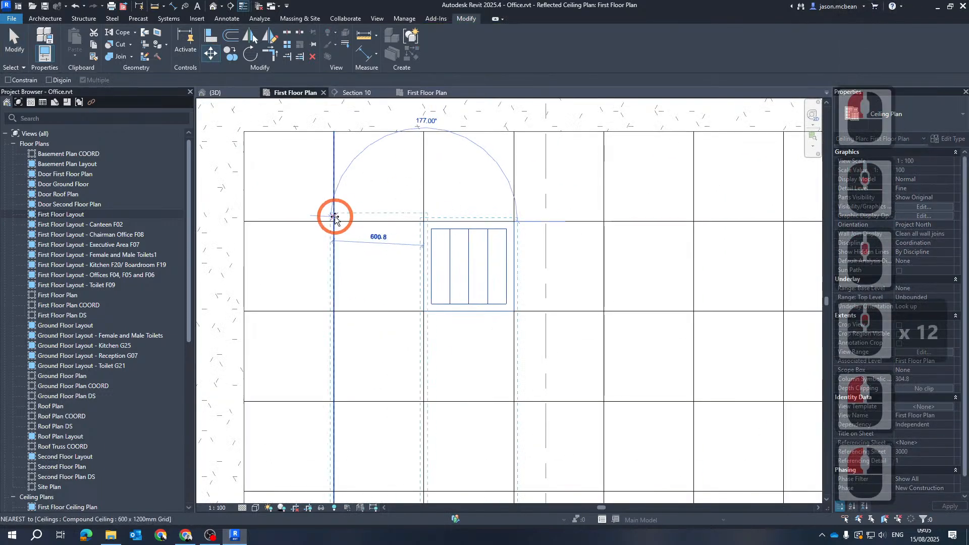
{"action": "left_click", "coordinate": [334, 221]}
{"action": "scroll", "coordinate": [346, 232], "scroll_direction": "down", "scroll_amount": 12}
{"action": "middle_click_drag", "start_coordinate": [422, 420], "coordinate": [448, 400]}
{"action": "key", "text": "Escape"}
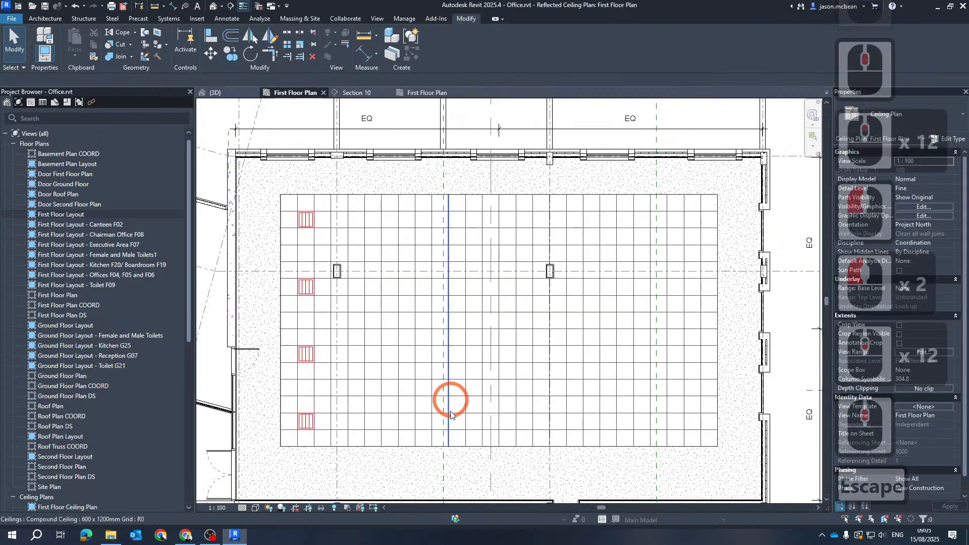
Step: Array the column of four ceiling lights rightward at a four-tile spacing to the second member, with a count of 5
{"action": "left_click", "coordinate": [306, 220]}
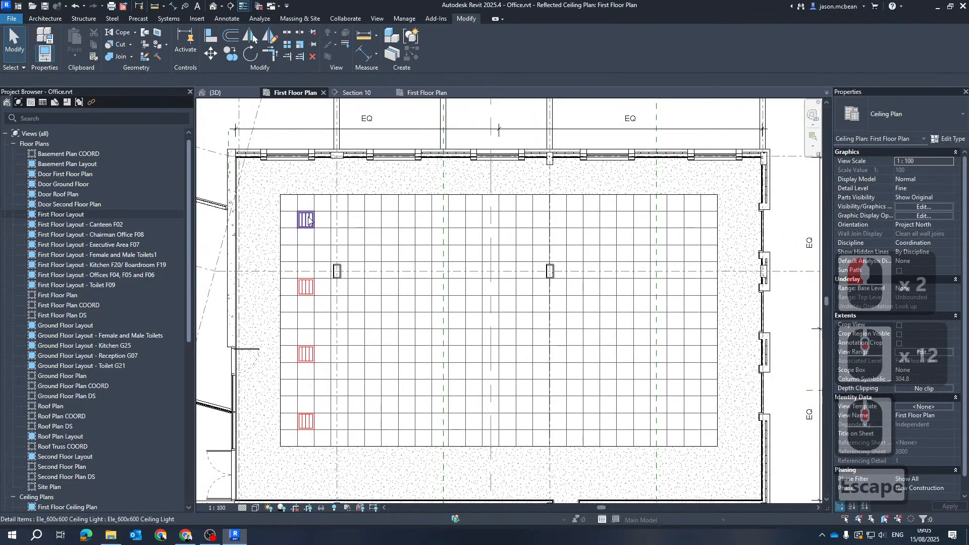
{"action": "left_click", "coordinate": [306, 288], "text": "ctrl"}
{"action": "left_click", "coordinate": [306, 355], "text": "ctrl"}
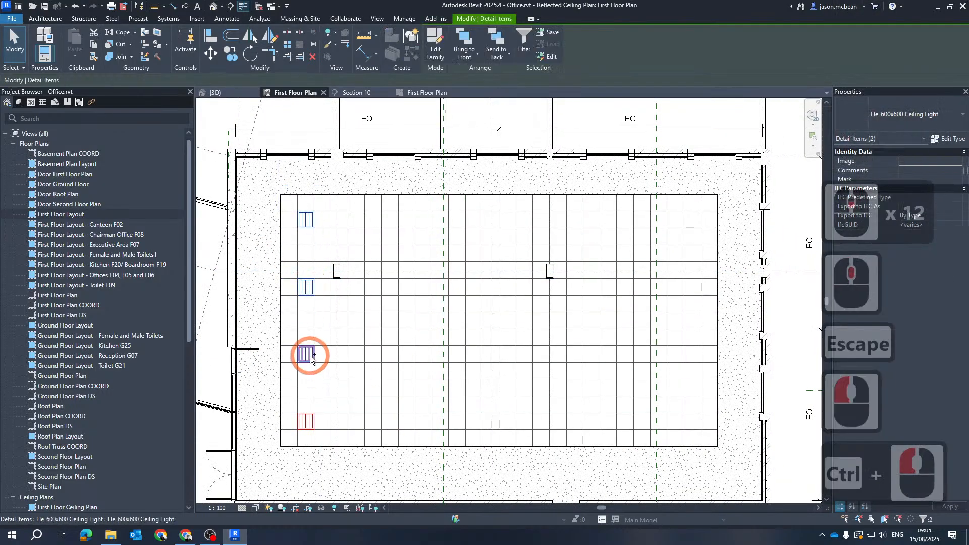
{"action": "left_click", "coordinate": [306, 421], "text": "ctrl"}
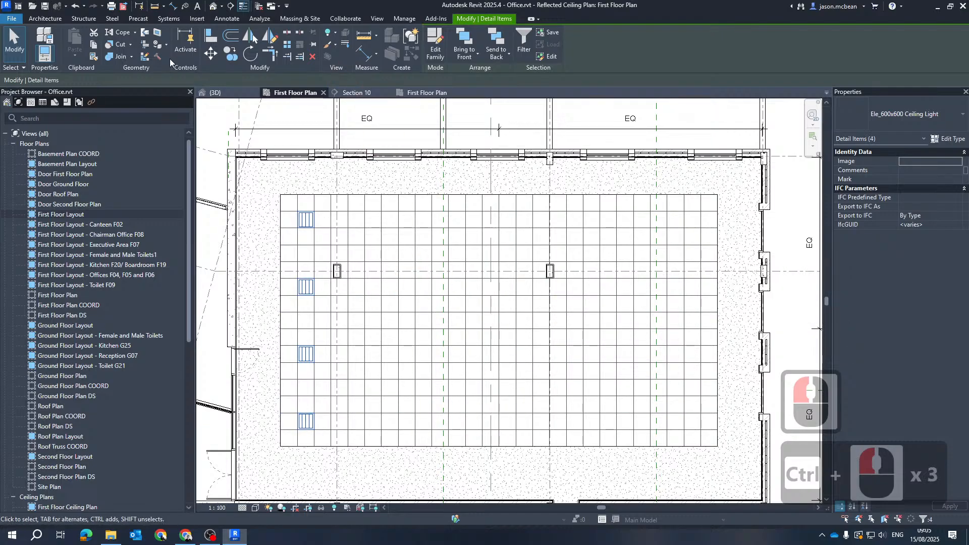
{"action": "left_click", "coordinate": [286, 45]}
{"action": "scroll", "coordinate": [379, 309], "scroll_direction": "up", "scroll_amount": 6}
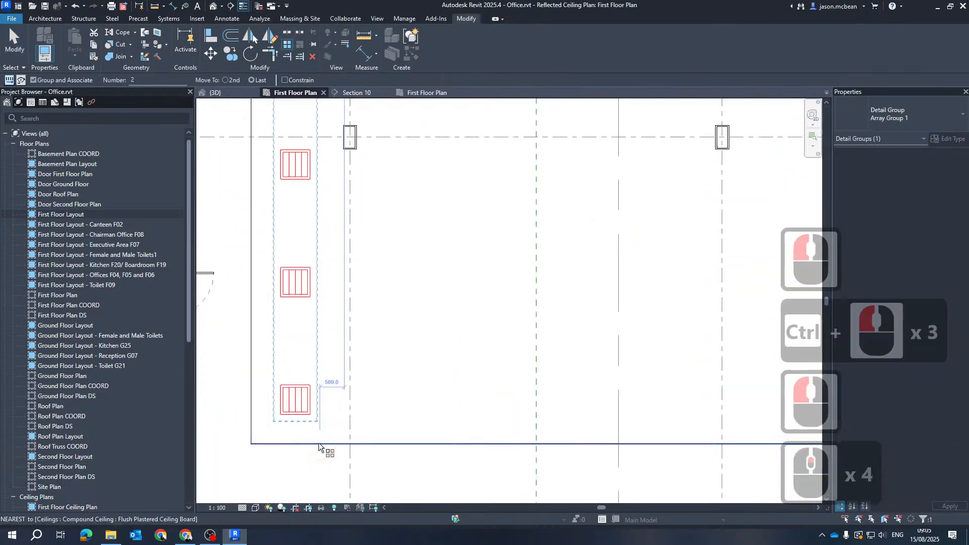
{"action": "left_click", "coordinate": [225, 79]}
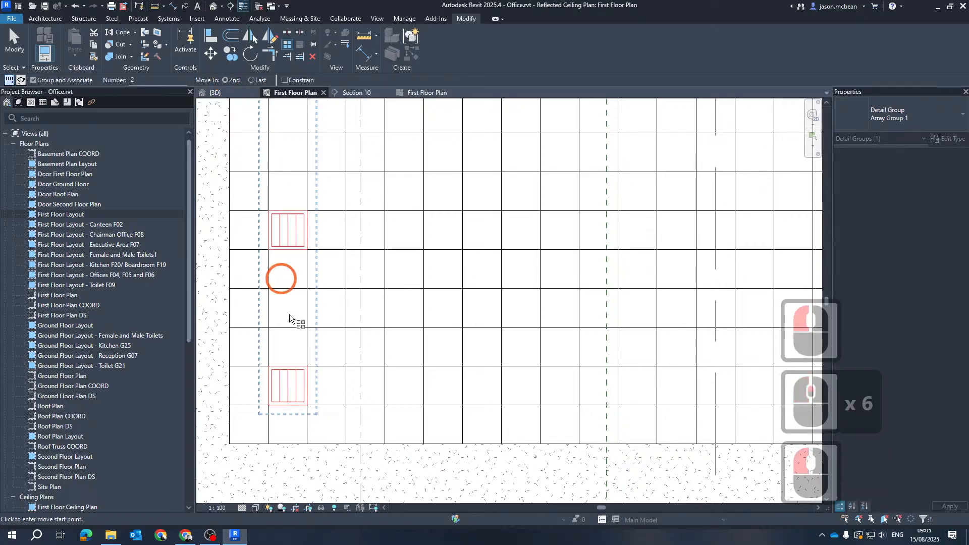
{"action": "left_click", "coordinate": [267, 407]}
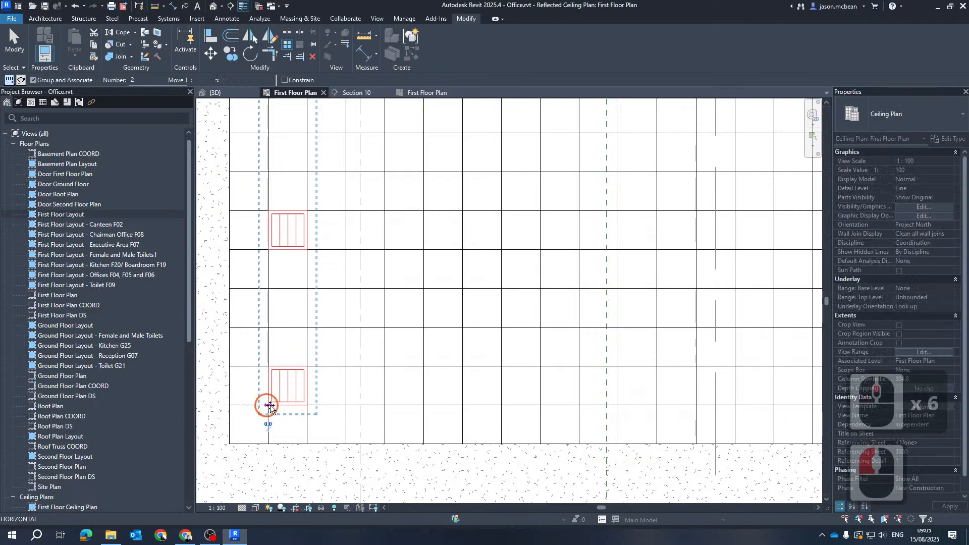
{"action": "left_click", "coordinate": [424, 407]}
{"action": "scroll", "coordinate": [407, 379], "scroll_direction": "down", "scroll_amount": 6}
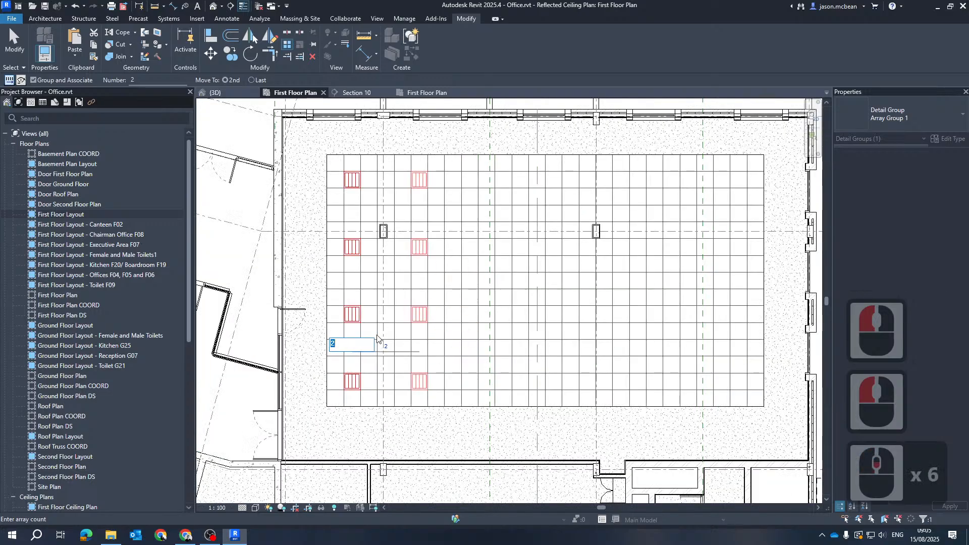
{"action": "type", "text": "5"}
{"action": "key", "text": "Return"}
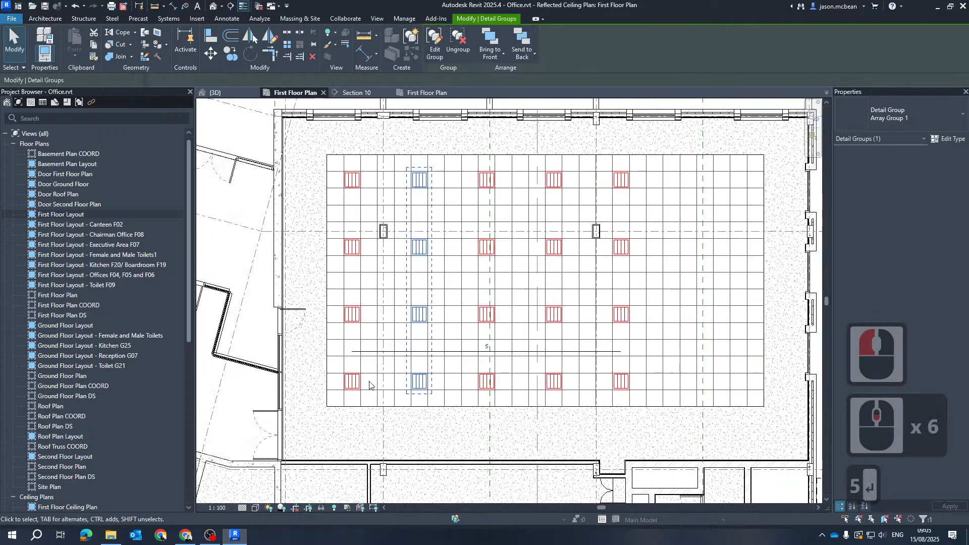
Step: Raise the ceiling light array's count to 6 and finally to 7 columns
{"action": "left_click", "coordinate": [486, 345]}
{"action": "type", "text": "6"}
{"action": "key", "text": "Return"}
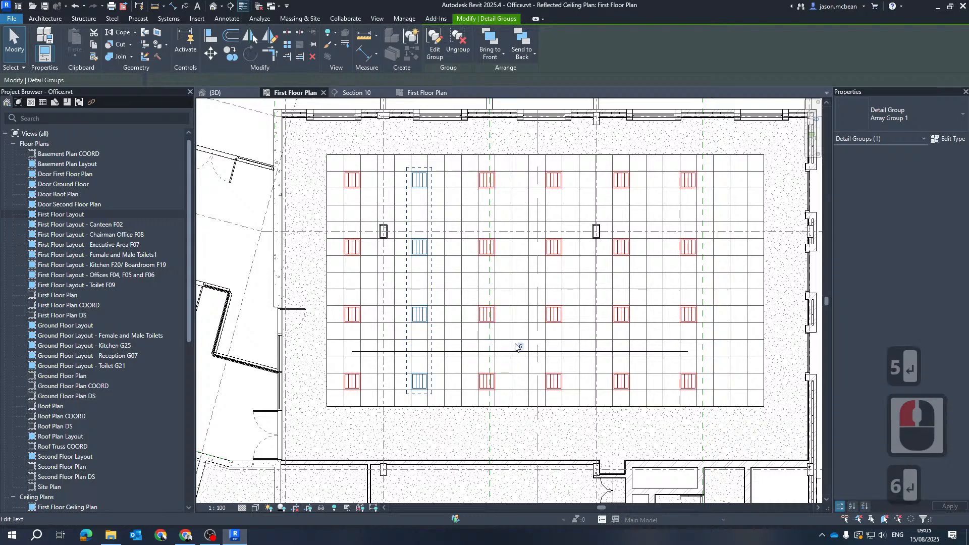
{"action": "left_click", "coordinate": [522, 346]}
{"action": "type", "text": "7"}
{"action": "key", "text": "Return"}
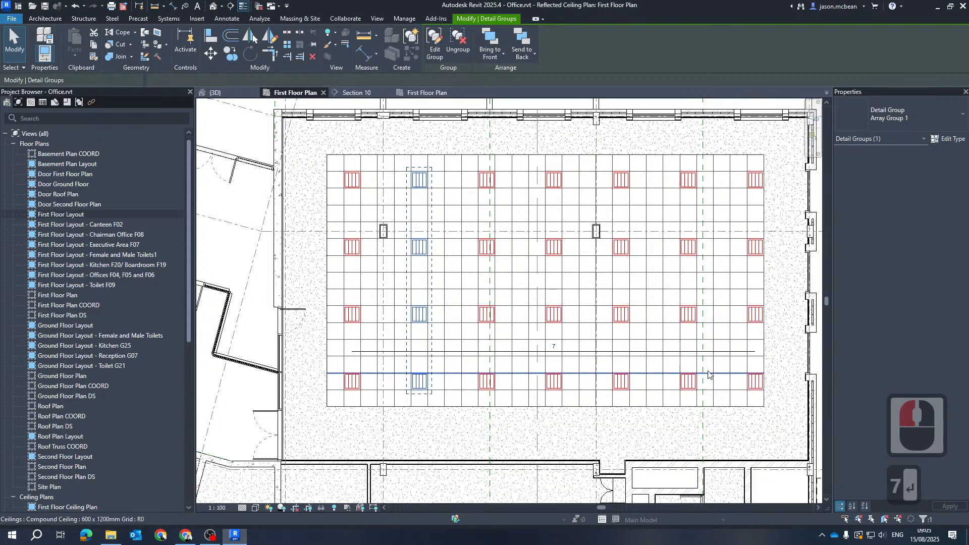
{"action": "scroll", "coordinate": [761, 375], "scroll_direction": "up", "scroll_amount": 3}
{"action": "scroll", "coordinate": [604, 382], "scroll_direction": "down", "scroll_amount": 3}
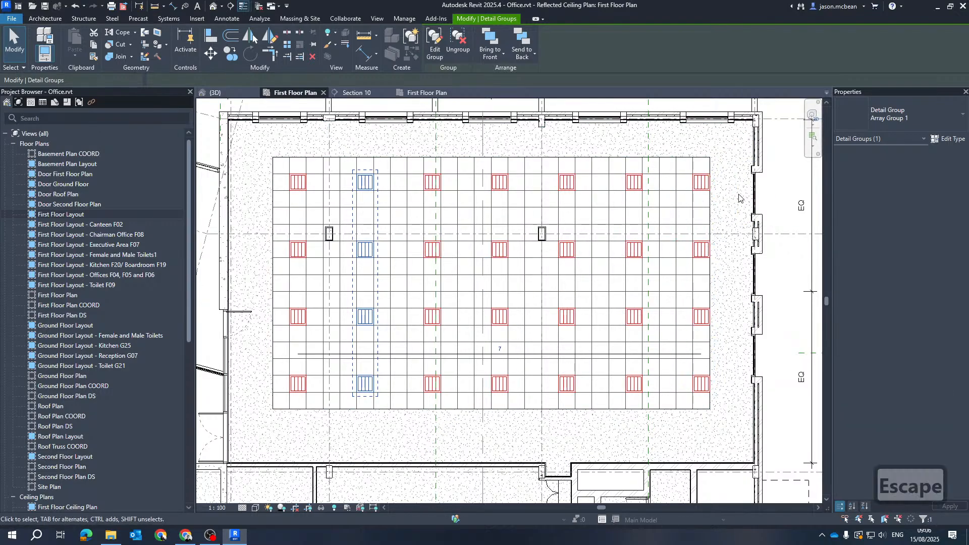
{"action": "key", "text": "Escape"}
Step: Examine the arrayed ceiling lights' spacing and edge margins across the large room's grid ceiling
{"action": "scroll", "coordinate": [402, 375], "scroll_direction": "down", "scroll_amount": 4}
{"action": "scroll", "coordinate": [680, 230], "scroll_direction": "up", "scroll_amount": 5}
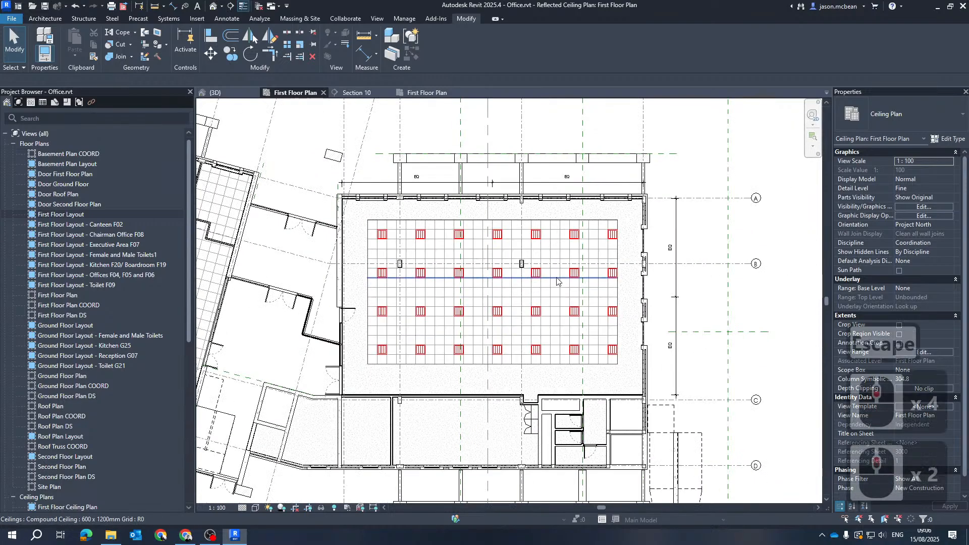
{"action": "scroll", "coordinate": [680, 230], "scroll_direction": "down", "scroll_amount": 4}
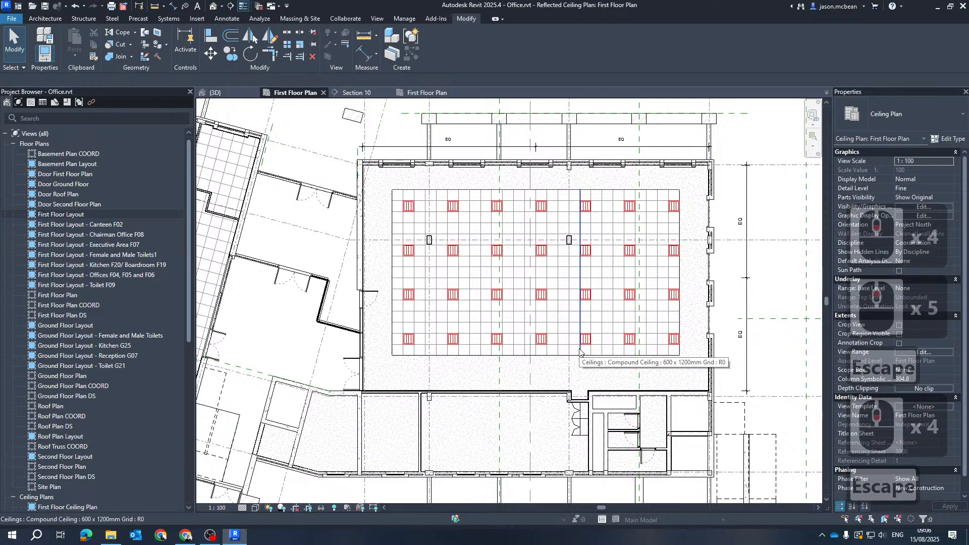
{"action": "scroll", "coordinate": [579, 352], "scroll_direction": "up", "scroll_amount": 4}
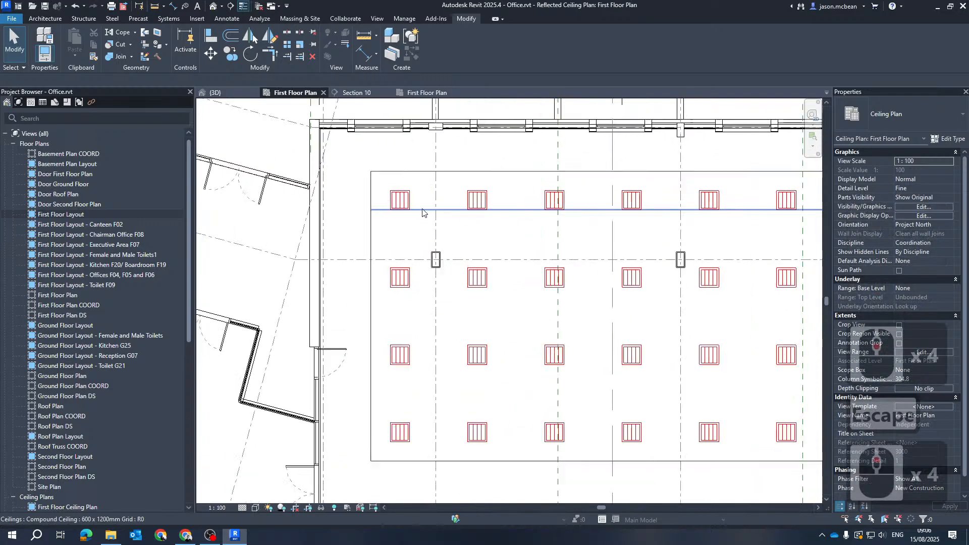
{"action": "scroll", "coordinate": [526, 325], "scroll_direction": "down", "scroll_amount": 5}
{"action": "mouse_move", "coordinate": [520, 324]}
{"action": "middle_mouse_down"}
{"action": "mouse_move", "coordinate": [477, 327]}
{"action": "mouse_move", "coordinate": [575, 305]}
{"action": "middle_mouse_up"}
{"action": "scroll", "coordinate": [498, 307], "scroll_direction": "up", "scroll_amount": 4}
{"action": "scroll", "coordinate": [349, 355], "scroll_direction": "down", "scroll_amount": 4}
{"action": "scroll", "coordinate": [375, 338], "scroll_direction": "up", "scroll_amount": 4}
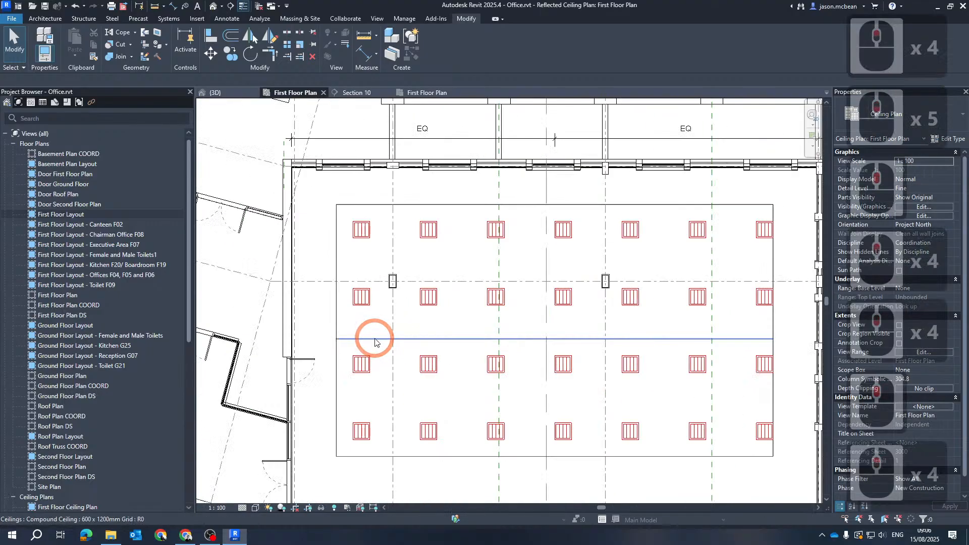
{"action": "middle_click_drag", "start_coordinate": [649, 319], "coordinate": [588, 303]}
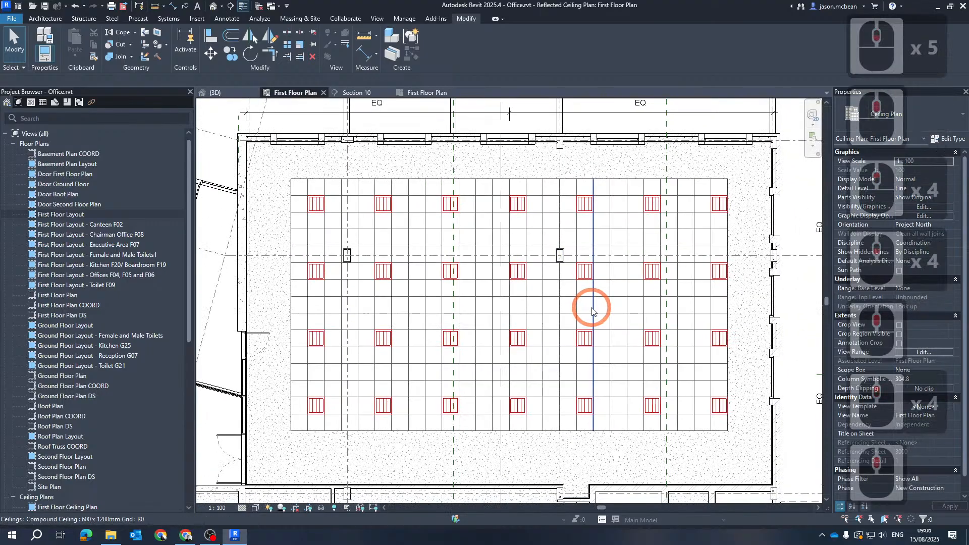
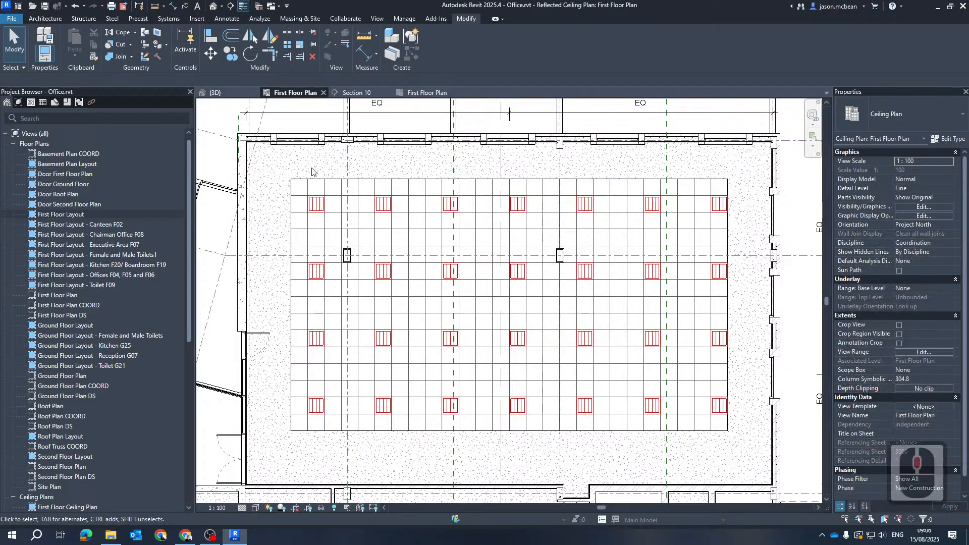
Step: Inspect the second column of arrayed lights as a grouped object, then clear the selection
{"action": "scroll", "coordinate": [321, 204], "scroll_direction": "up", "scroll_amount": 4}
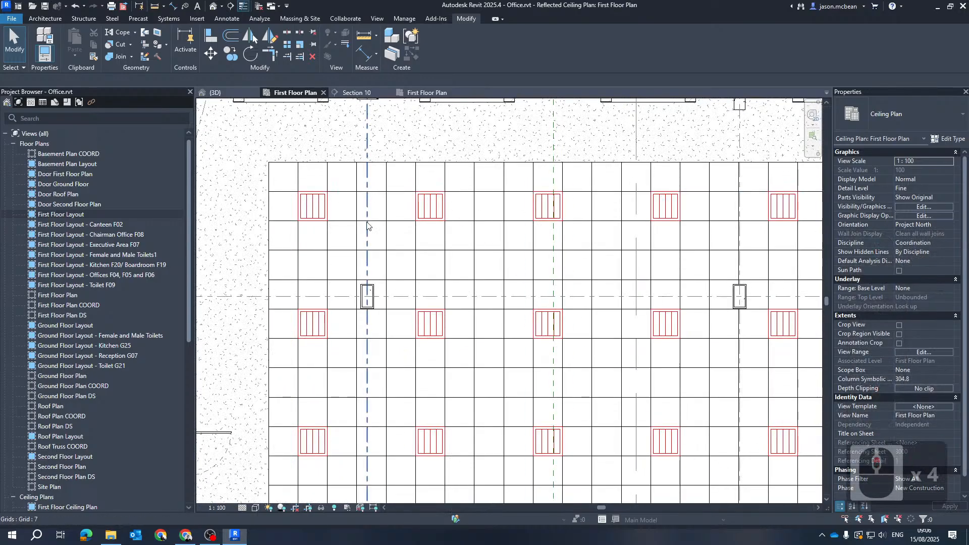
{"action": "scroll", "coordinate": [342, 203], "scroll_direction": "up", "scroll_amount": 5}
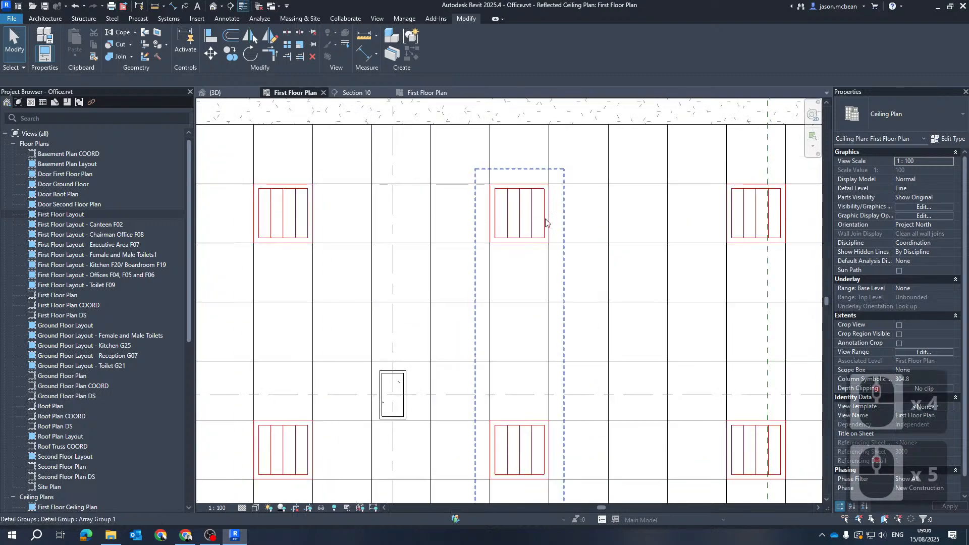
{"action": "left_click", "coordinate": [526, 221]}
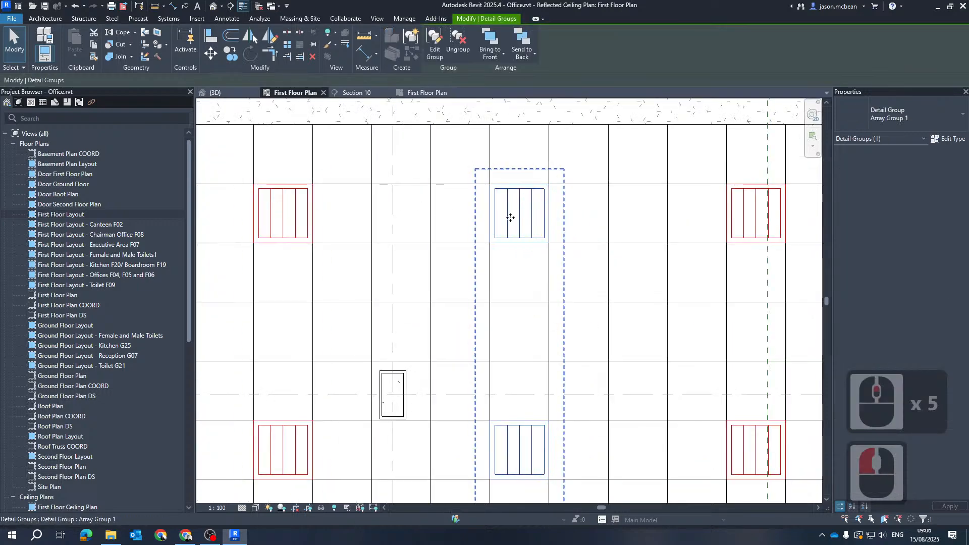
{"action": "scroll", "coordinate": [509, 218], "scroll_direction": "down", "scroll_amount": 6}
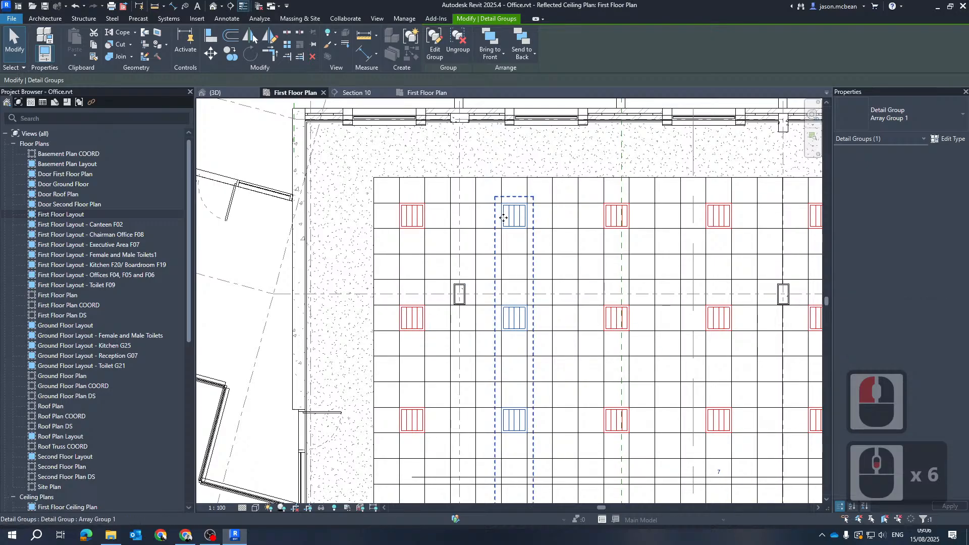
{"action": "scroll", "coordinate": [507, 217], "scroll_direction": "down", "scroll_amount": 6}
{"action": "key", "text": "Escape"}
{"action": "key", "text": "Escape"}
{"action": "middle_click_drag", "start_coordinate": [729, 339], "coordinate": [658, 339]}
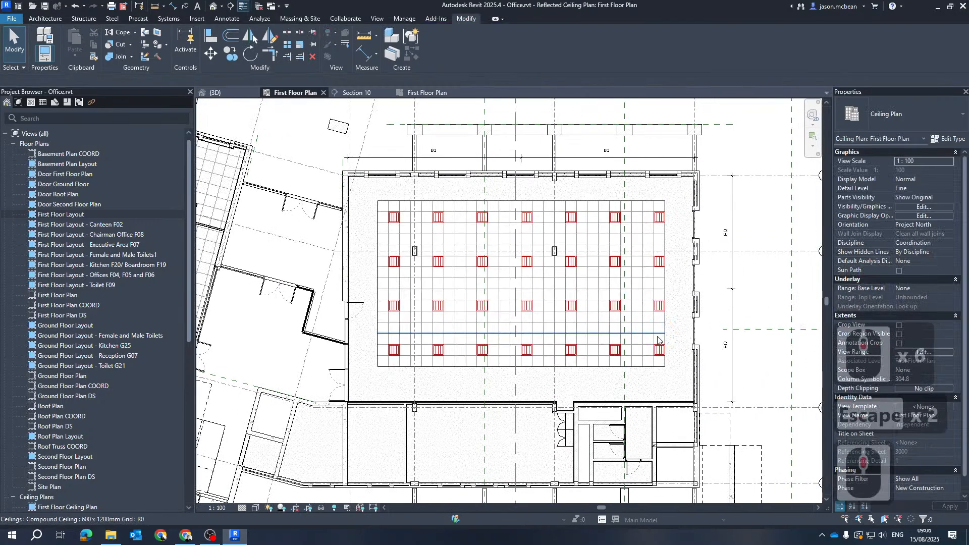
{"action": "left_click", "coordinate": [442, 262]}
{"action": "key", "text": "Escape"}
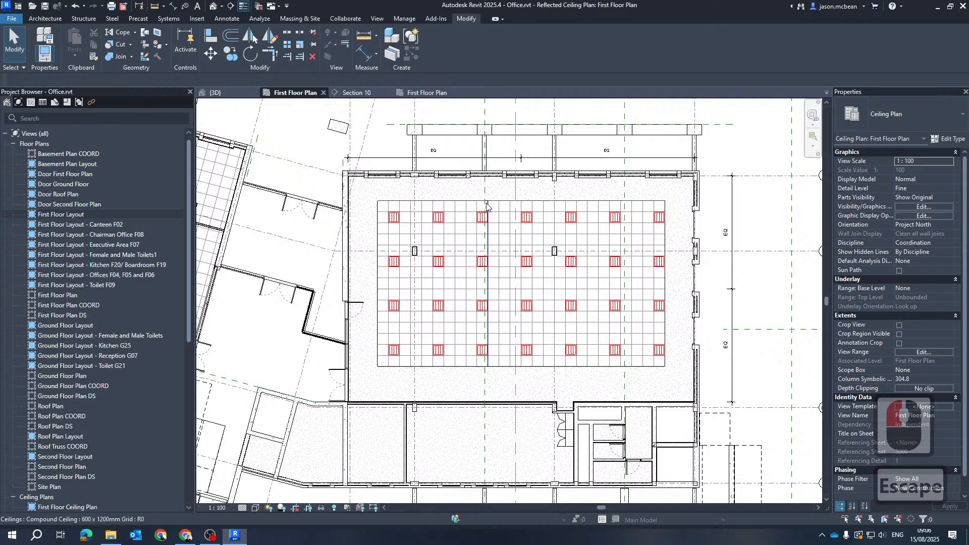
{"action": "scroll", "coordinate": [438, 234], "scroll_direction": "up", "scroll_amount": 5}
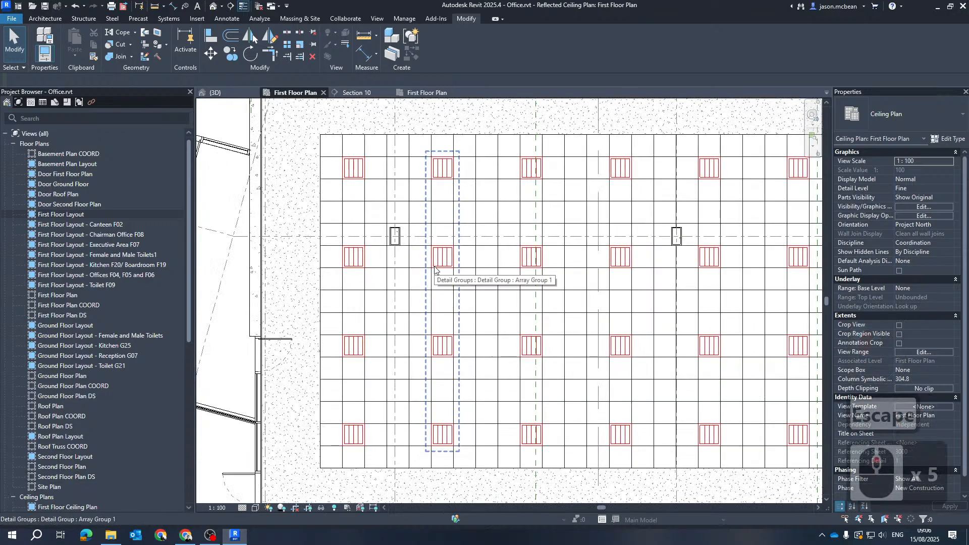
{"action": "scroll", "coordinate": [433, 255], "scroll_direction": "down", "scroll_amount": 7}
{"action": "key", "text": "Escape"}
{"action": "middle_click_drag", "start_coordinate": [722, 298], "coordinate": [680, 318]}
{"action": "key", "text": "Escape"}
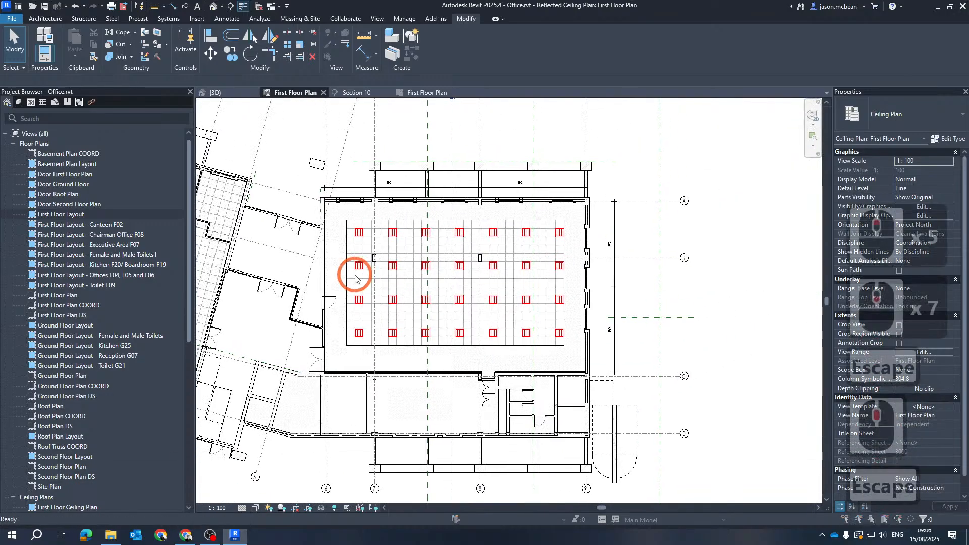
{"action": "scroll", "coordinate": [357, 275], "scroll_direction": "up", "scroll_amount": 4}
{"action": "left_click", "coordinate": [530, 247]}
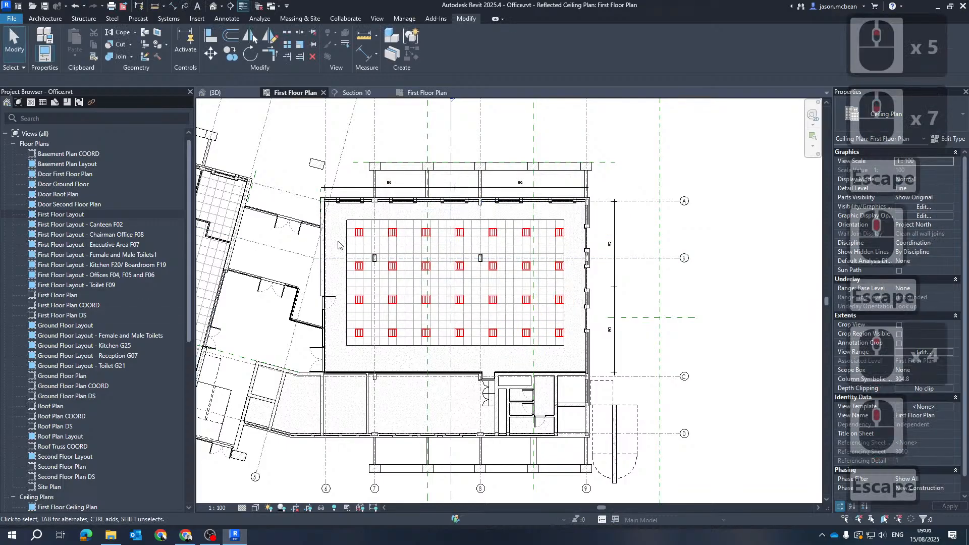
{"action": "scroll", "coordinate": [338, 246], "scroll_direction": "up", "scroll_amount": 7}
{"action": "scroll", "coordinate": [396, 245], "scroll_direction": "down", "scroll_amount": 5}
{"action": "key", "text": "Escape"}
{"action": "scroll", "coordinate": [395, 259], "scroll_direction": "up", "scroll_amount": 6}
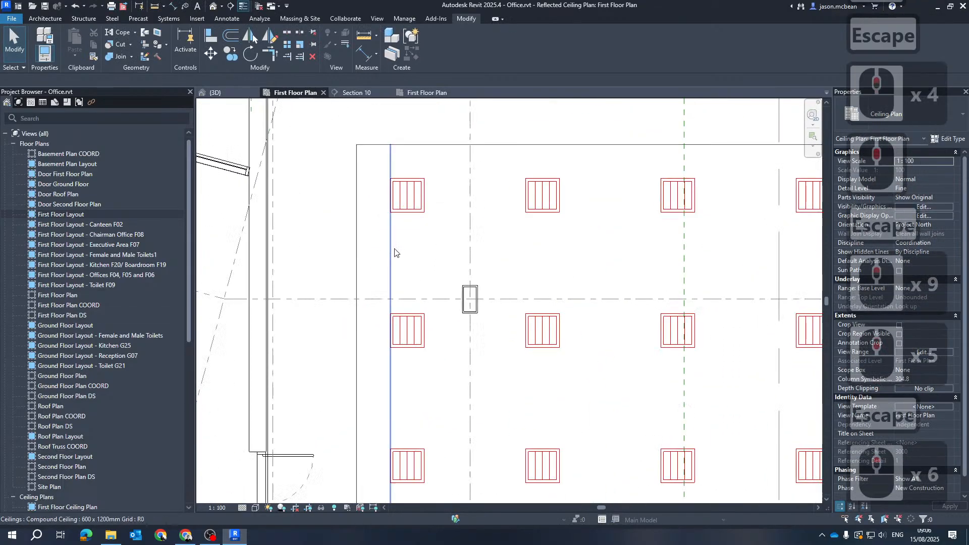
Step: Start a filled region in the ceiling plan and set its type to Solid Red
{"action": "middle_click_drag", "start_coordinate": [356, 270], "coordinate": [391, 345]}
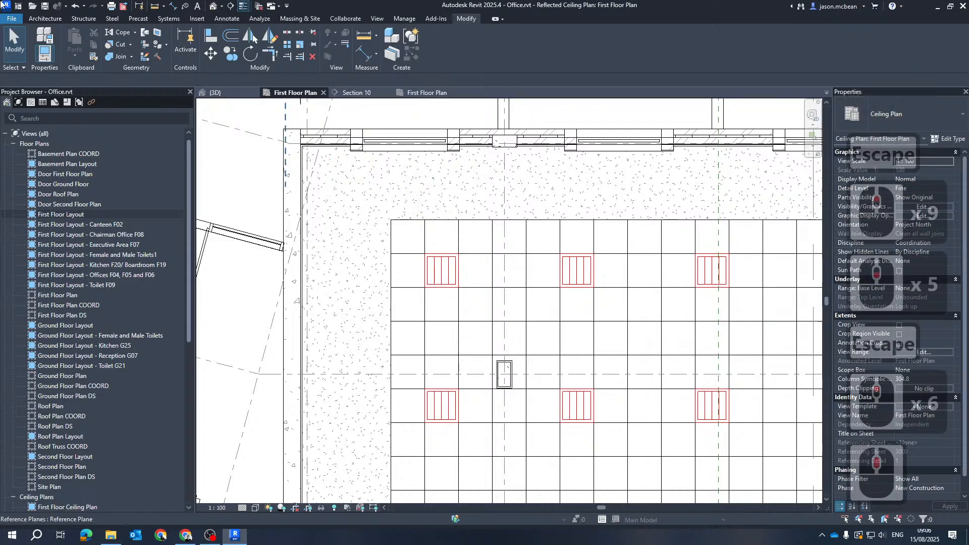
{"action": "key", "text": "Escape"}
{"action": "left_click", "coordinate": [228, 19]}
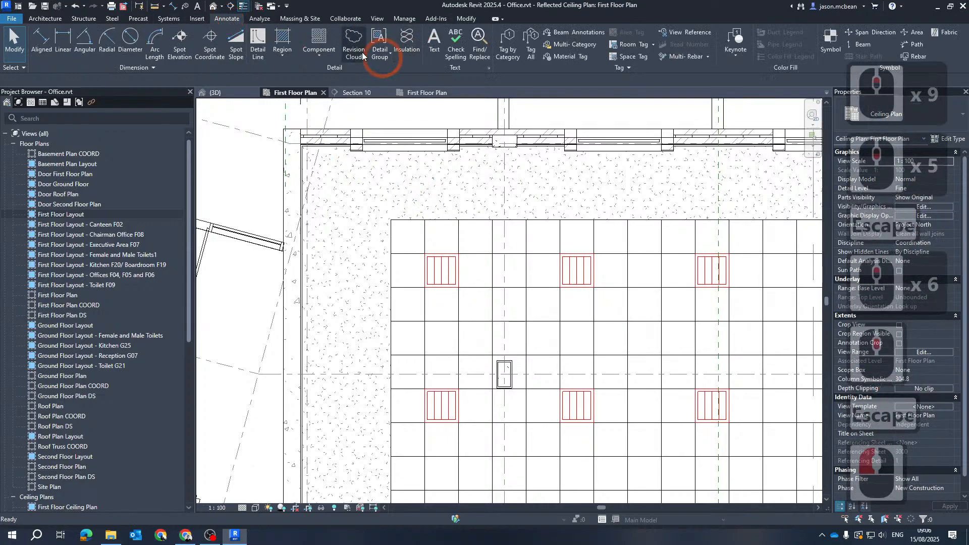
{"action": "left_click", "coordinate": [280, 45]}
{"action": "left_click", "coordinate": [323, 69]}
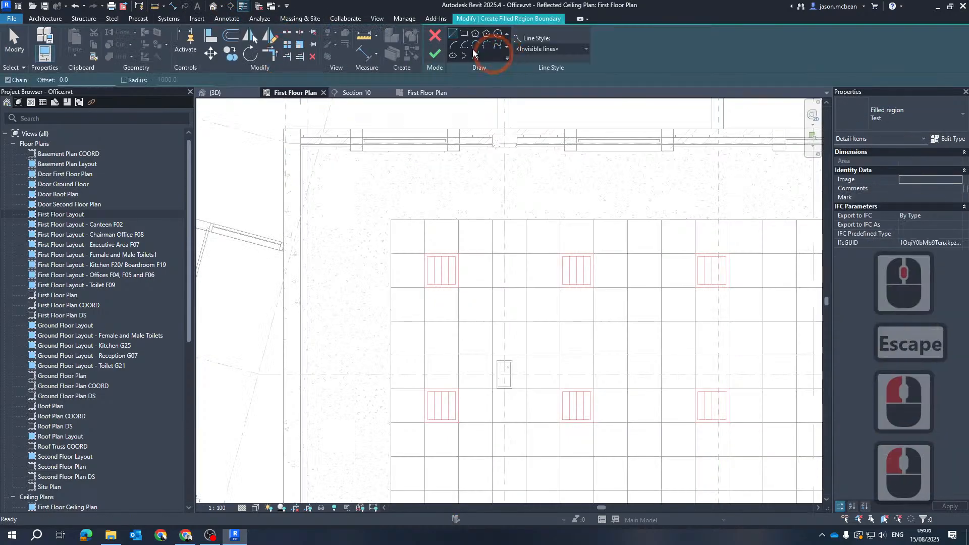
{"action": "left_click", "coordinate": [948, 107]}
{"action": "scroll", "coordinate": [867, 187], "scroll_direction": "down", "scroll_amount": 7}
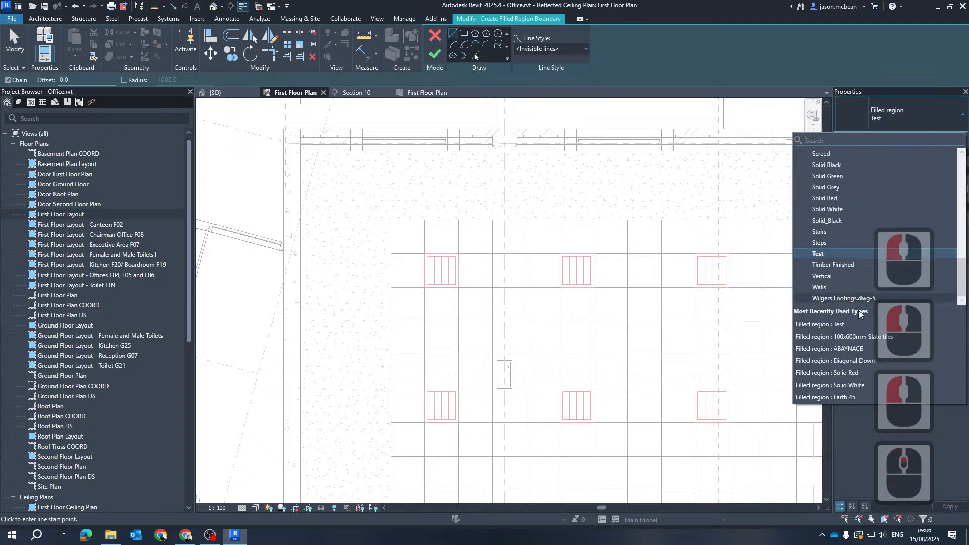
{"action": "scroll", "coordinate": [788, 216], "scroll_direction": "down", "scroll_amount": 5}
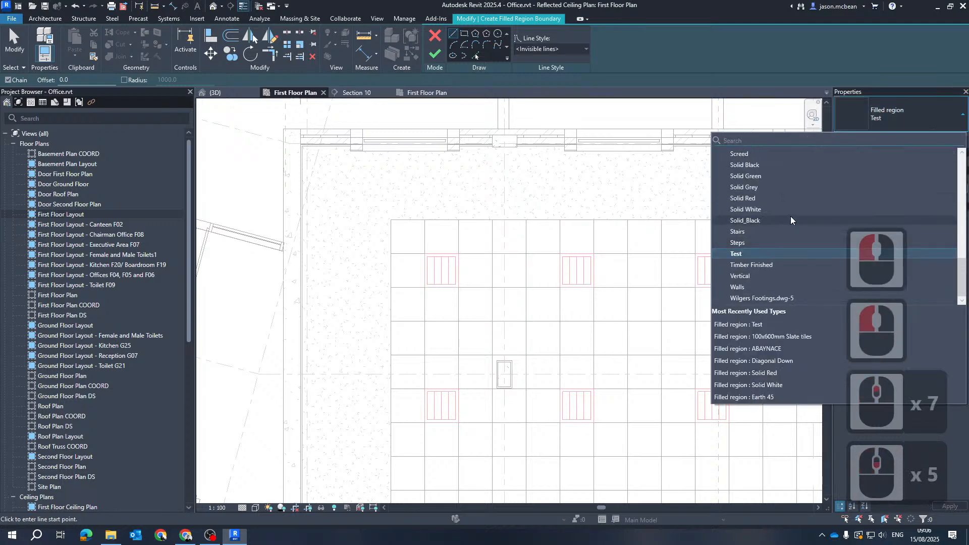
{"action": "left_click", "coordinate": [899, 121]}
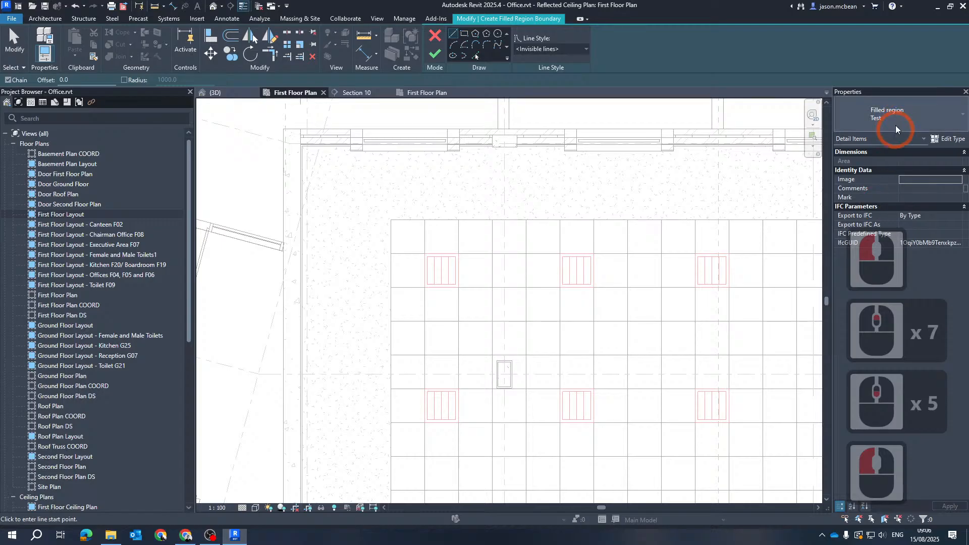
{"action": "left_click", "coordinate": [897, 121]}
{"action": "left_click", "coordinate": [909, 222]}
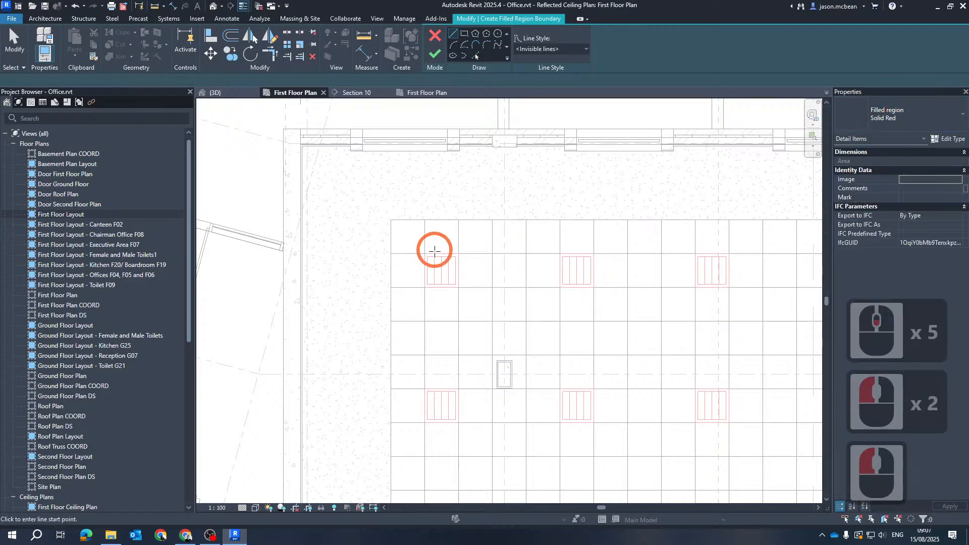
Step: Sketch a 600 x 600 rectangular boundary over the edge ceiling tile diagonally below and left of the first light
{"action": "scroll", "coordinate": [450, 252], "scroll_direction": "up", "scroll_amount": 4}
{"action": "scroll", "coordinate": [437, 301], "scroll_direction": "down", "scroll_amount": 3}
{"action": "scroll", "coordinate": [418, 324], "scroll_direction": "up", "scroll_amount": 5}
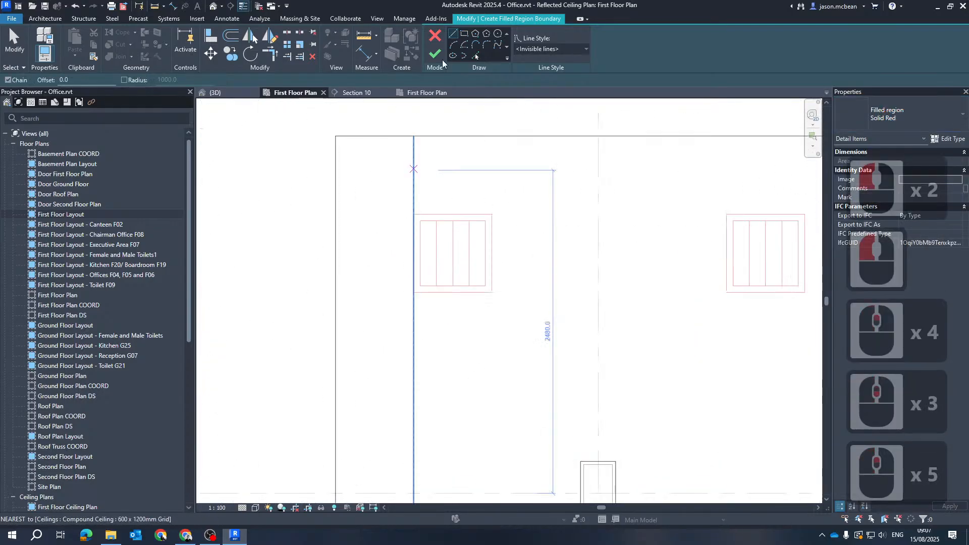
{"action": "left_click", "coordinate": [464, 33]}
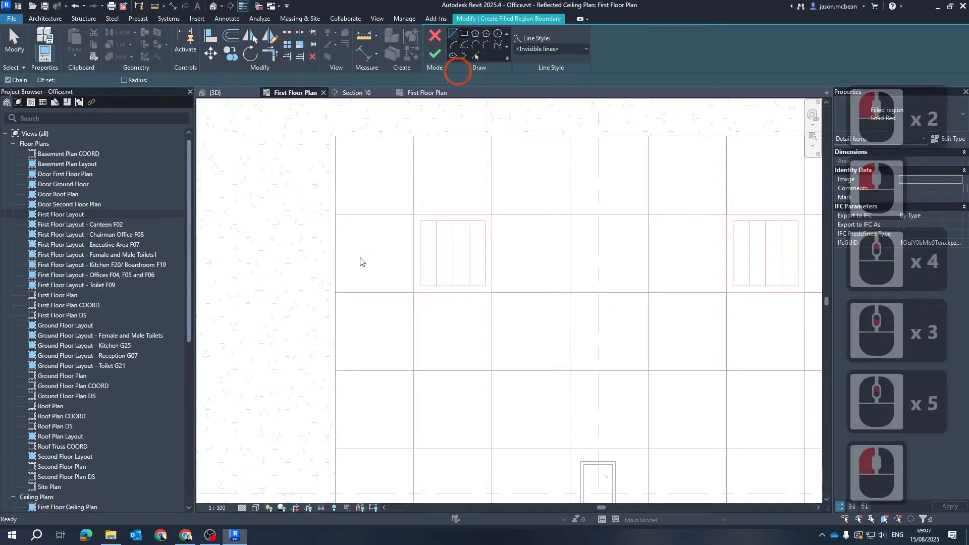
{"action": "left_click", "coordinate": [336, 293]}
{"action": "left_click", "coordinate": [414, 371]}
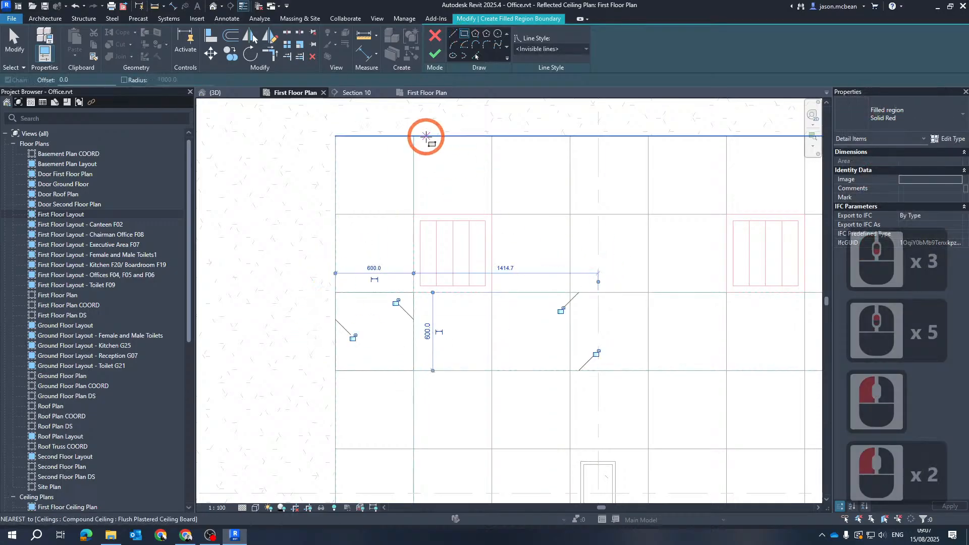
{"action": "key", "text": "Escape"}
{"action": "key", "text": "Escape"}
Step: Select the four boundary lines, keep their line style as <Invisible lines>, and finish the filled region
{"action": "left_click_drag", "start_coordinate": [302, 263], "coordinate": [520, 433]}
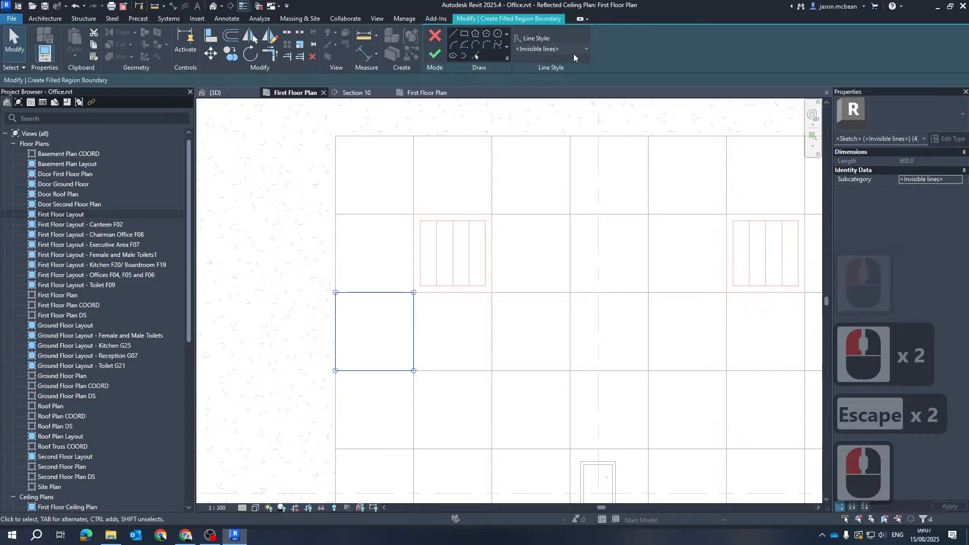
{"action": "left_click", "coordinate": [574, 51]}
{"action": "left_click", "coordinate": [429, 48]}
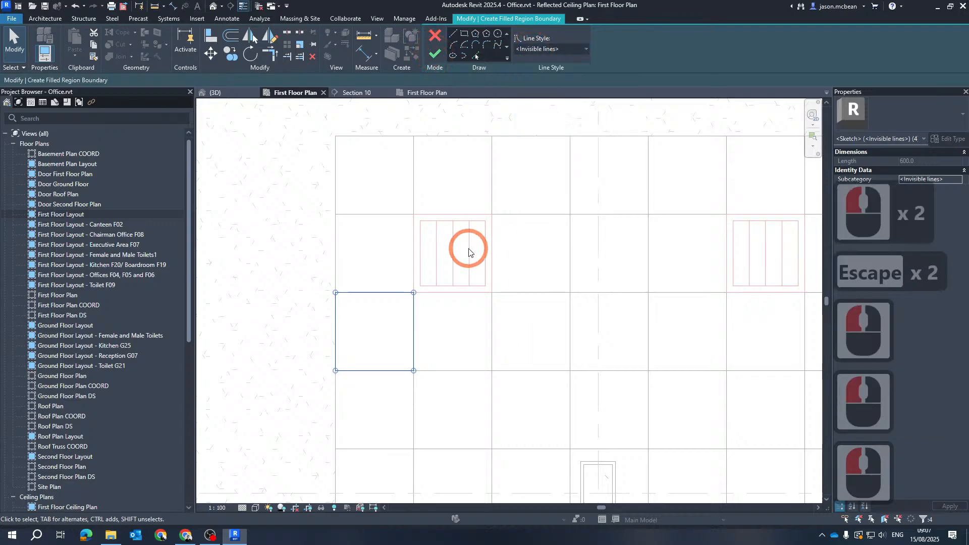
{"action": "left_click", "coordinate": [435, 54]}
{"action": "key", "text": "Escape"}
{"action": "key", "text": "Escape"}
Step: Examine how the red filled region sits in its ceiling tile next to the first light
{"action": "scroll", "coordinate": [445, 317], "scroll_direction": "down", "scroll_amount": 9}
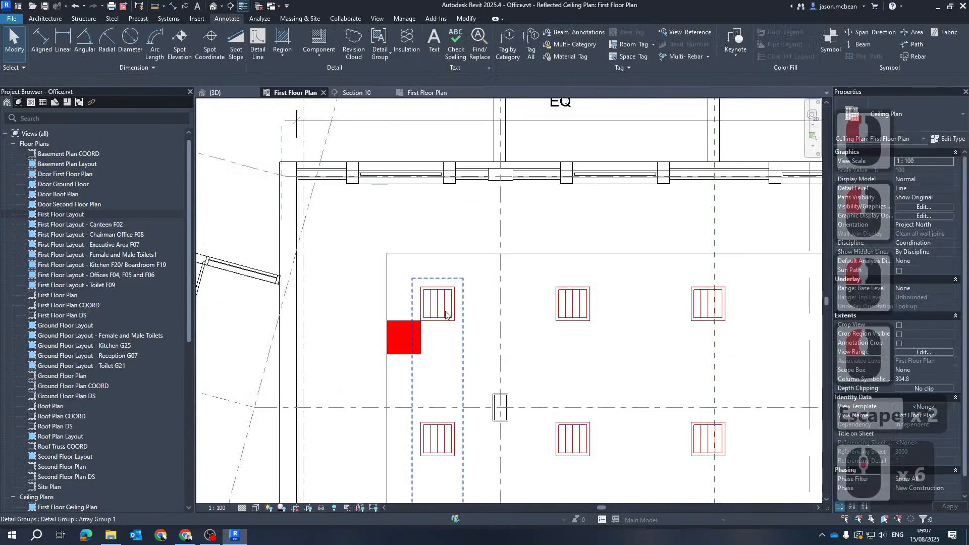
{"action": "scroll", "coordinate": [441, 337], "scroll_direction": "up", "scroll_amount": 8}
{"action": "scroll", "coordinate": [440, 341], "scroll_direction": "up", "scroll_amount": 1}
{"action": "middle_click_drag", "start_coordinate": [382, 283], "coordinate": [392, 217]}
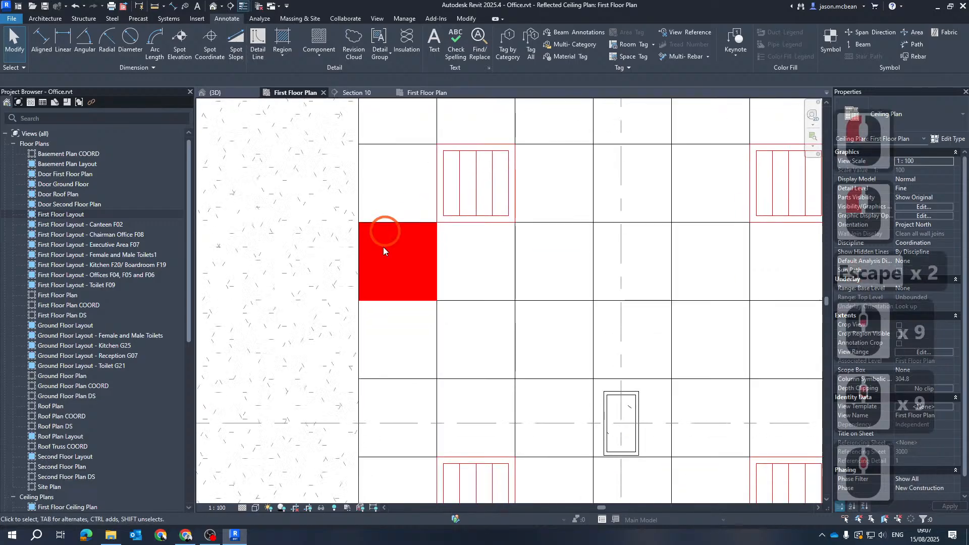
{"action": "scroll", "coordinate": [402, 216], "scroll_direction": "up", "scroll_amount": 1}
{"action": "key", "text": "Escape"}
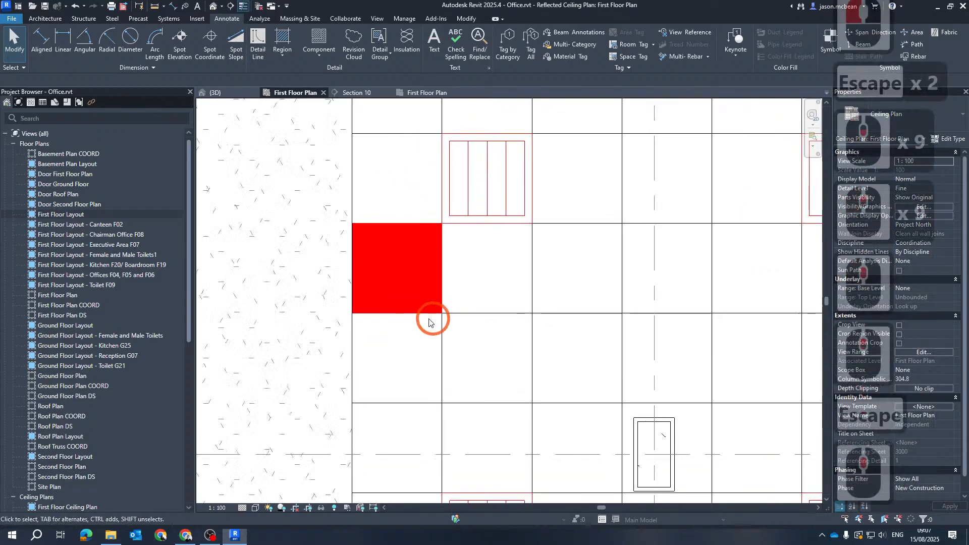
{"action": "left_click", "coordinate": [362, 224]}
{"action": "key", "text": "Tab"}
{"action": "scroll", "coordinate": [500, 257], "scroll_direction": "down", "scroll_amount": 6}
{"action": "key", "text": "Escape"}
{"action": "scroll", "coordinate": [480, 258], "scroll_direction": "up", "scroll_amount": 5}
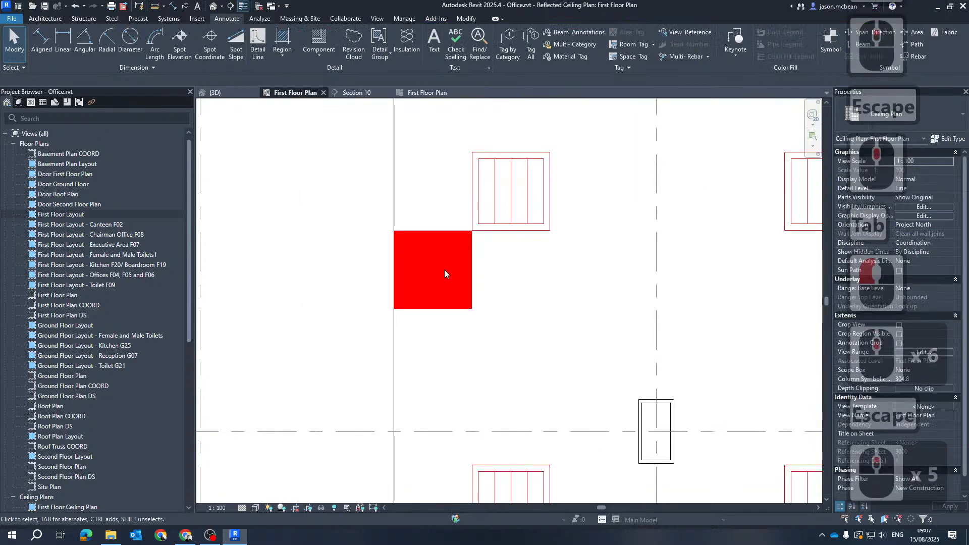
{"action": "scroll", "coordinate": [444, 274], "scroll_direction": "down", "scroll_amount": 6}
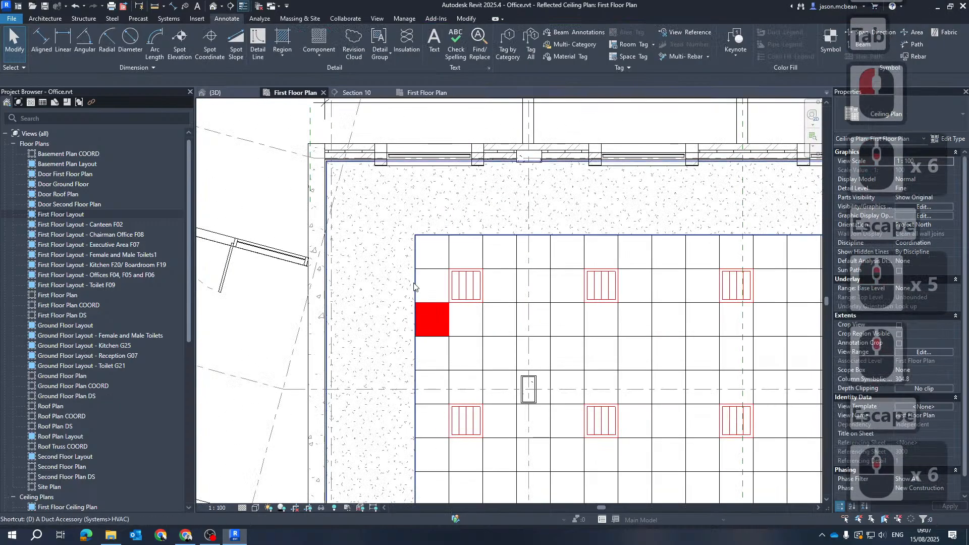
Step: Add an aligned dimension from the room's left wall to the left edge of the red filled region
{"action": "key", "text": "i"}
{"action": "left_click", "coordinate": [413, 319]}
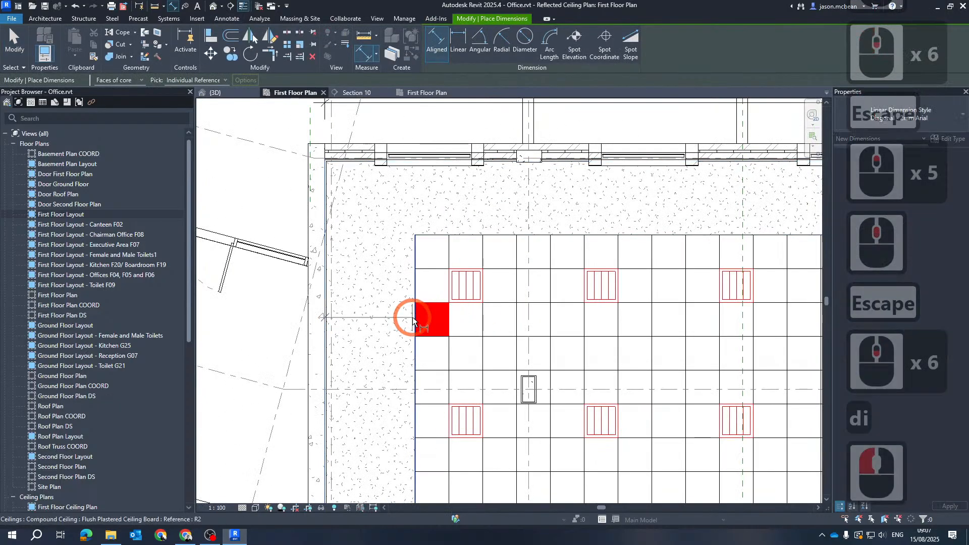
{"action": "left_click", "coordinate": [385, 311]}
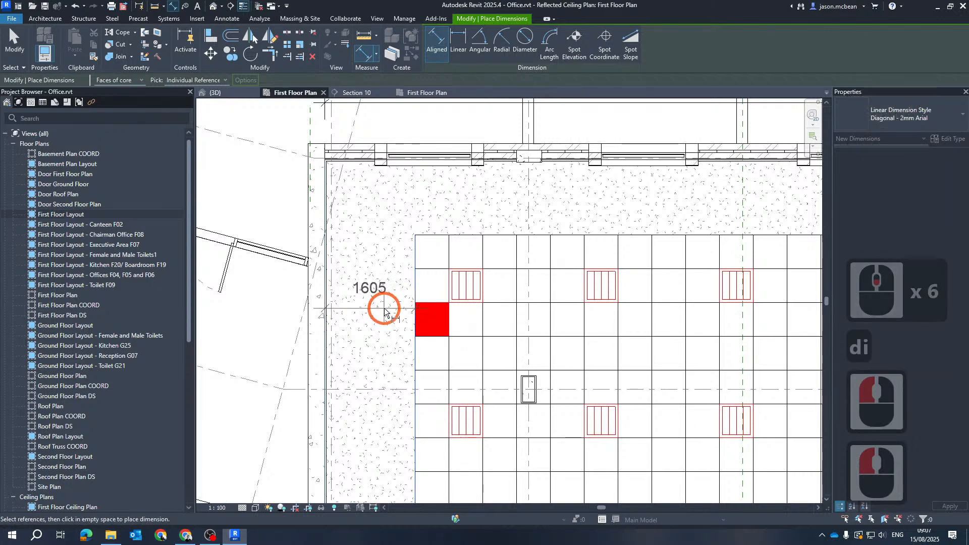
{"action": "left_click", "coordinate": [383, 292]}
Step: Add a vertical aligned dimension from the upper exterior wall to the red filled region's top edge
{"action": "scroll", "coordinate": [345, 172], "scroll_direction": "up", "scroll_amount": 11}
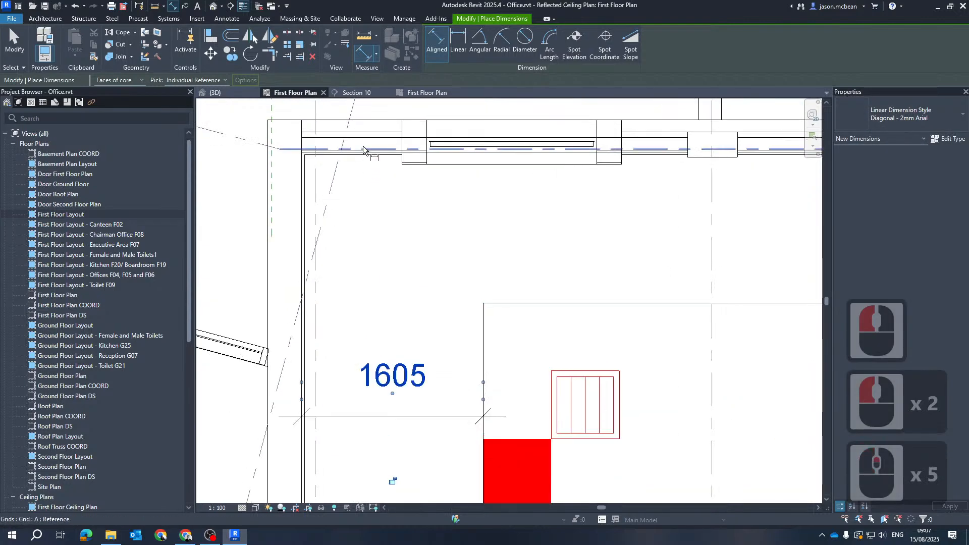
{"action": "left_click", "coordinate": [530, 212]}
{"action": "scroll", "coordinate": [553, 439], "scroll_direction": "down", "scroll_amount": 7}
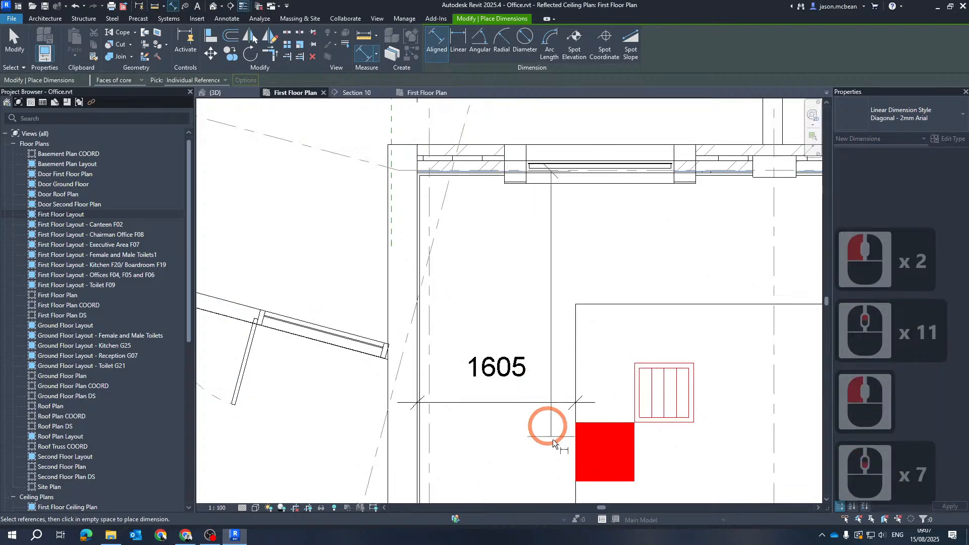
{"action": "left_click", "coordinate": [611, 424]}
{"action": "scroll", "coordinate": [689, 382], "scroll_direction": "down", "scroll_amount": 3}
{"action": "left_click", "coordinate": [717, 396]}
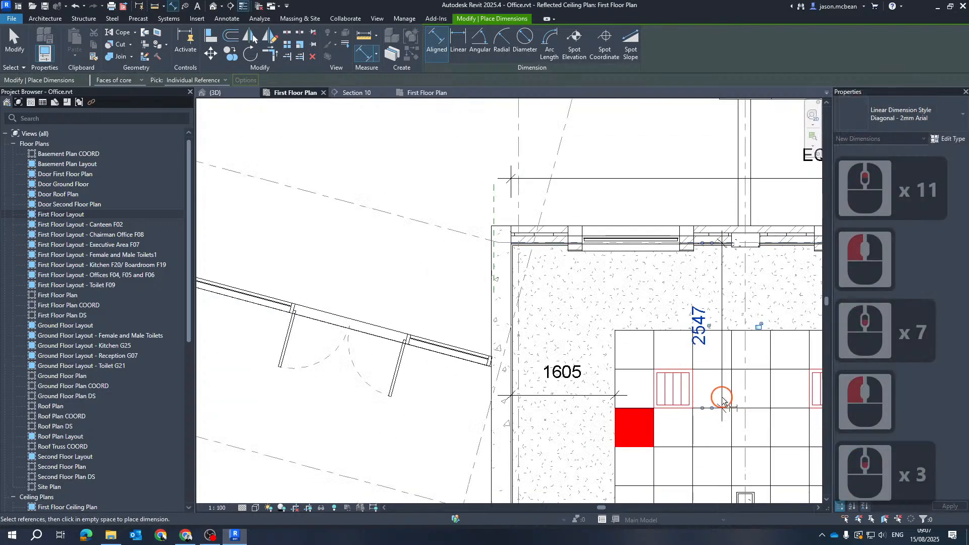
{"action": "key", "text": "Escape"}
{"action": "key", "text": "Escape"}
Step: Examine the red region's dimensioned offsets from the two walls beside the first lights
{"action": "middle_click_drag", "start_coordinate": [732, 492], "coordinate": [575, 432]}
{"action": "scroll", "coordinate": [465, 335], "scroll_direction": "down", "scroll_amount": 6}
{"action": "key", "text": "Escape"}
{"action": "scroll", "coordinate": [450, 380], "scroll_direction": "up", "scroll_amount": 5}
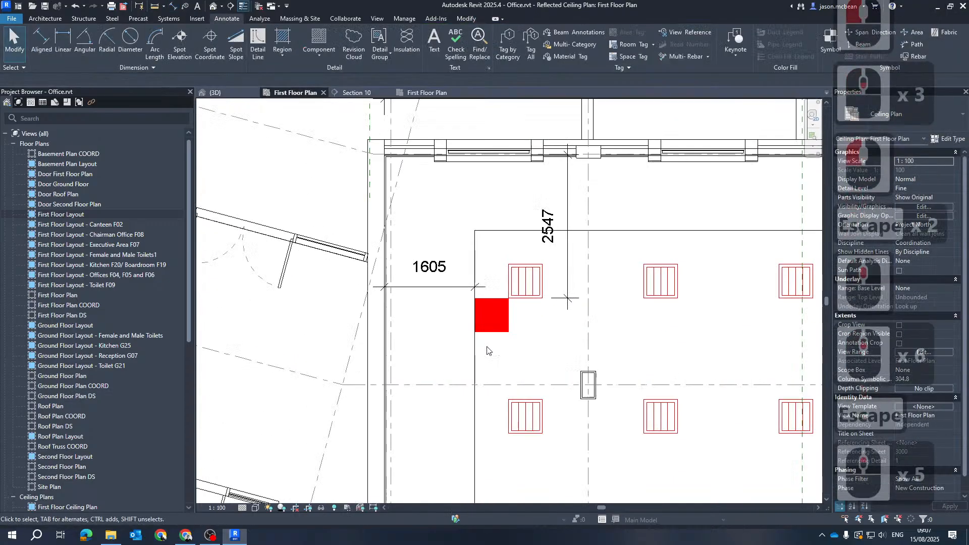
{"action": "scroll", "coordinate": [601, 421], "scroll_direction": "down", "scroll_amount": 2}
{"action": "scroll", "coordinate": [553, 331], "scroll_direction": "up", "scroll_amount": 3}
{"action": "key", "text": "Escape"}
{"action": "scroll", "coordinate": [546, 332], "scroll_direction": "up", "scroll_amount": 1}
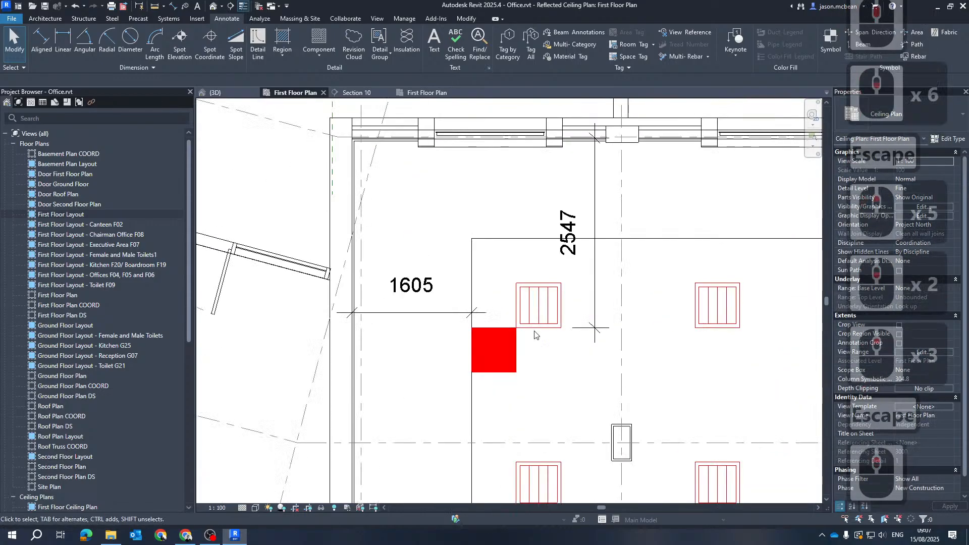
Step: Move the red filled region by its upper-left corner to the upper-left corner of the ceiling tile grid
{"action": "left_click", "coordinate": [504, 341]}
{"action": "key", "text": "Escape"}
{"action": "left_click", "coordinate": [482, 332]}
{"action": "left_click", "coordinate": [523, 363]}
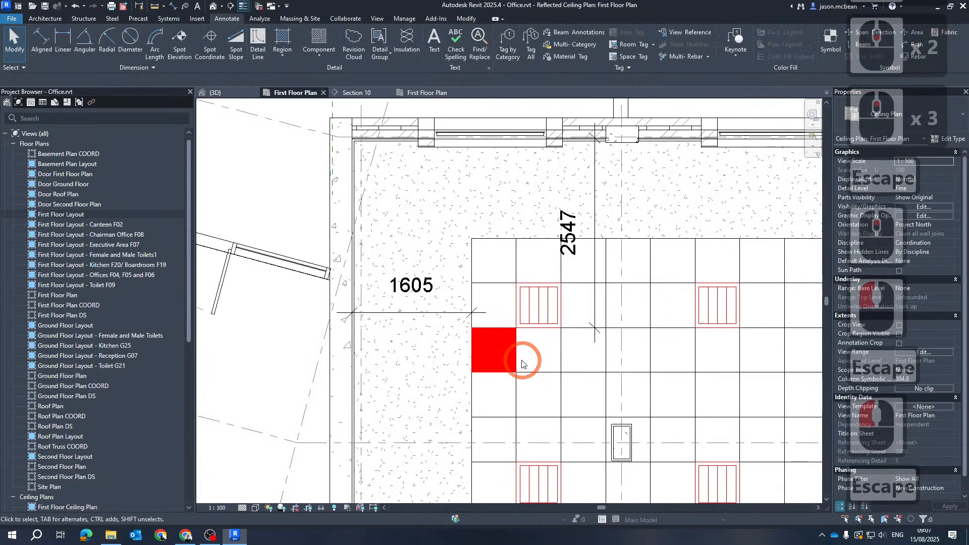
{"action": "key", "text": "Tab"}
{"action": "left_click", "coordinate": [518, 360]}
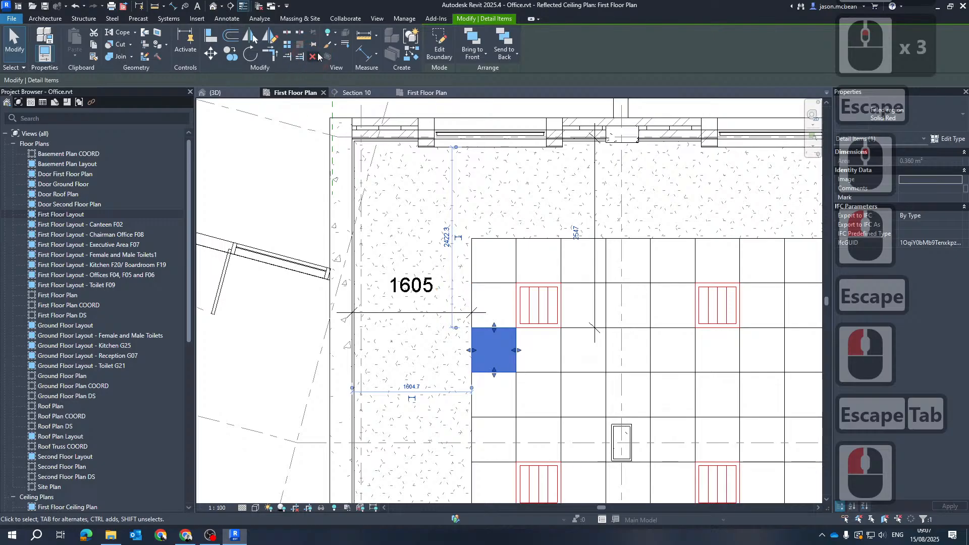
{"action": "left_click", "coordinate": [209, 53]}
{"action": "left_click", "coordinate": [472, 328]}
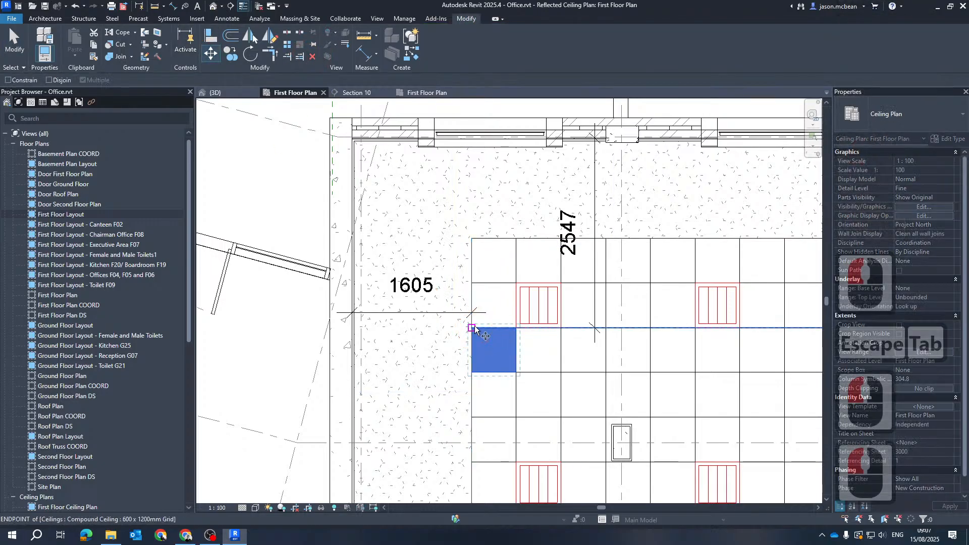
{"action": "left_click", "coordinate": [469, 239]}
{"action": "scroll", "coordinate": [488, 217], "scroll_direction": "up", "scroll_amount": 6}
{"action": "key", "text": "Escape"}
{"action": "scroll", "coordinate": [457, 284], "scroll_direction": "down", "scroll_amount": 6}
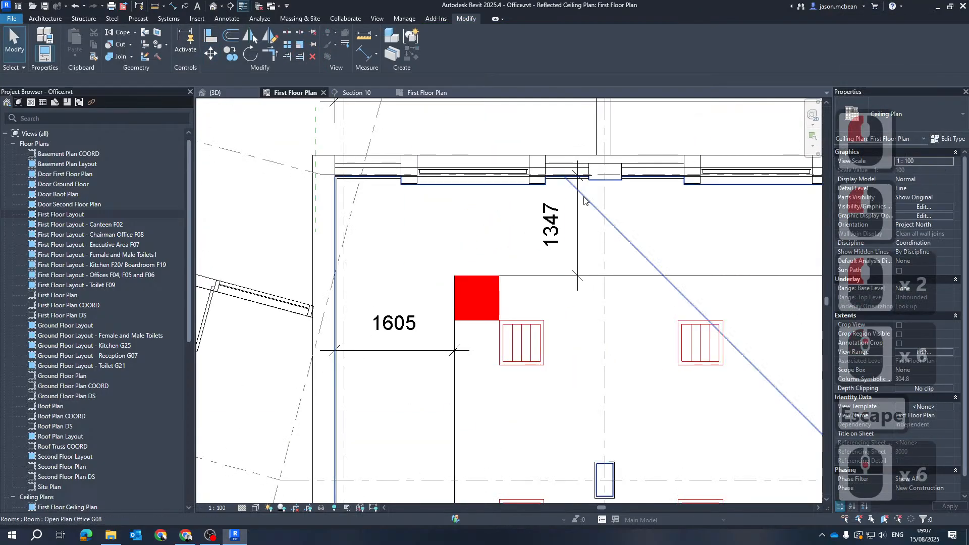
Step: Check the relocated red region and its two wall dimensions at the corner of the tile grid
{"action": "key", "text": "Escape"}
{"action": "scroll", "coordinate": [483, 275], "scroll_direction": "down", "scroll_amount": 4}
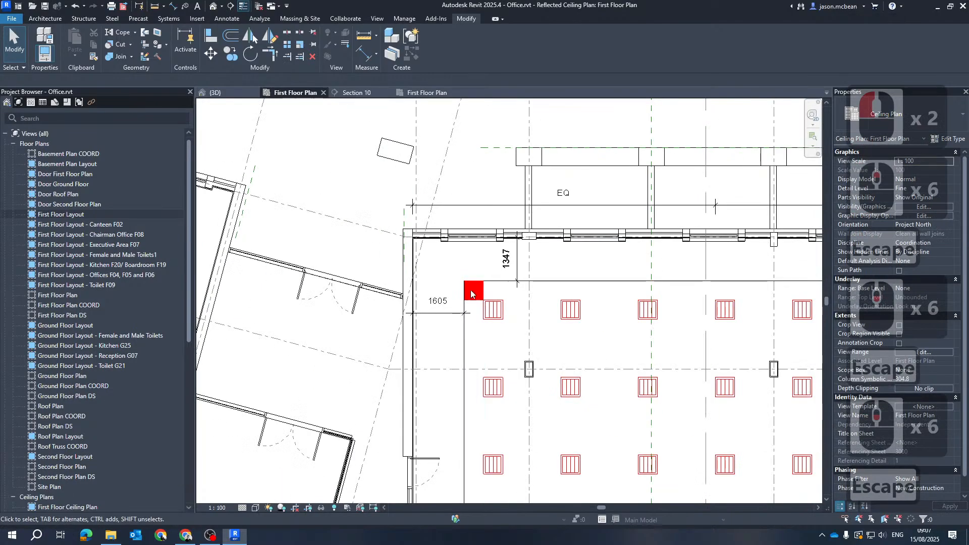
{"action": "scroll", "coordinate": [439, 225], "scroll_direction": "up", "scroll_amount": 6}
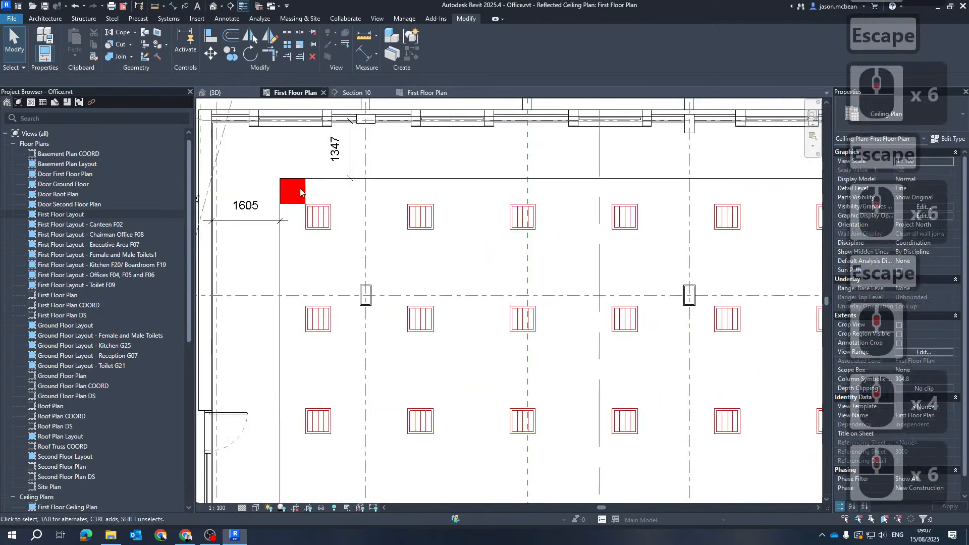
{"action": "middle_click_drag", "start_coordinate": [234, 193], "coordinate": [342, 256]}
{"action": "left_click", "coordinate": [399, 262]}
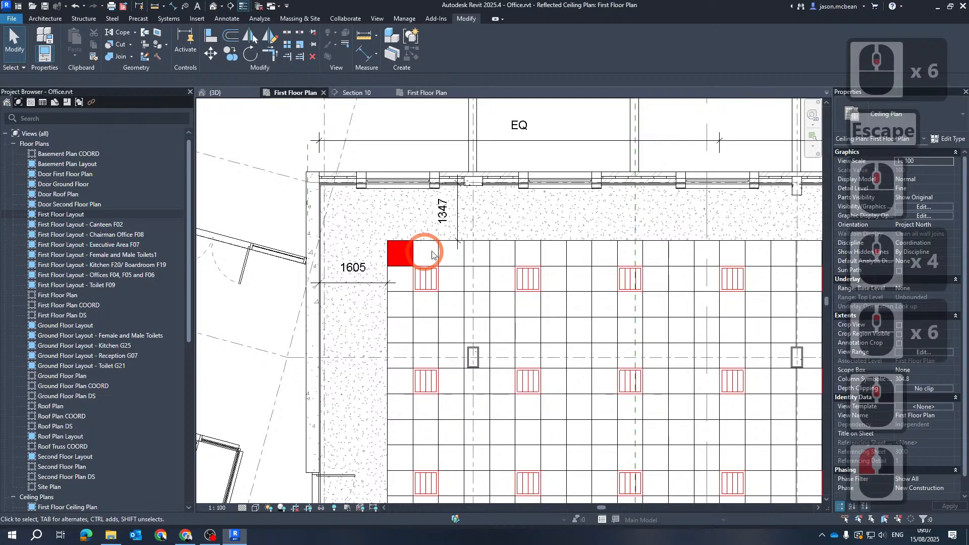
{"action": "key", "text": "Escape"}
{"action": "scroll", "coordinate": [399, 242], "scroll_direction": "up", "scroll_amount": 6}
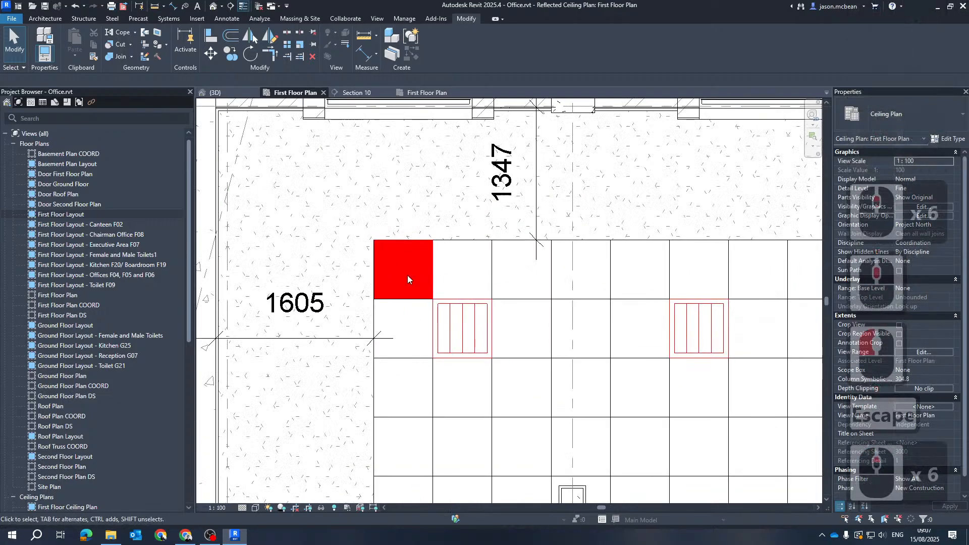
{"action": "key", "text": "Escape"}
Step: Review the whole room's ceiling light layout and the plaster margins around the tile grid
{"action": "scroll", "coordinate": [395, 272], "scroll_direction": "down", "scroll_amount": 6}
{"action": "key", "text": "Escape"}
{"action": "scroll", "coordinate": [406, 283], "scroll_direction": "down", "scroll_amount": 6}
{"action": "key", "text": "Escape"}
{"action": "middle_click_drag", "start_coordinate": [527, 307], "coordinate": [513, 307]}
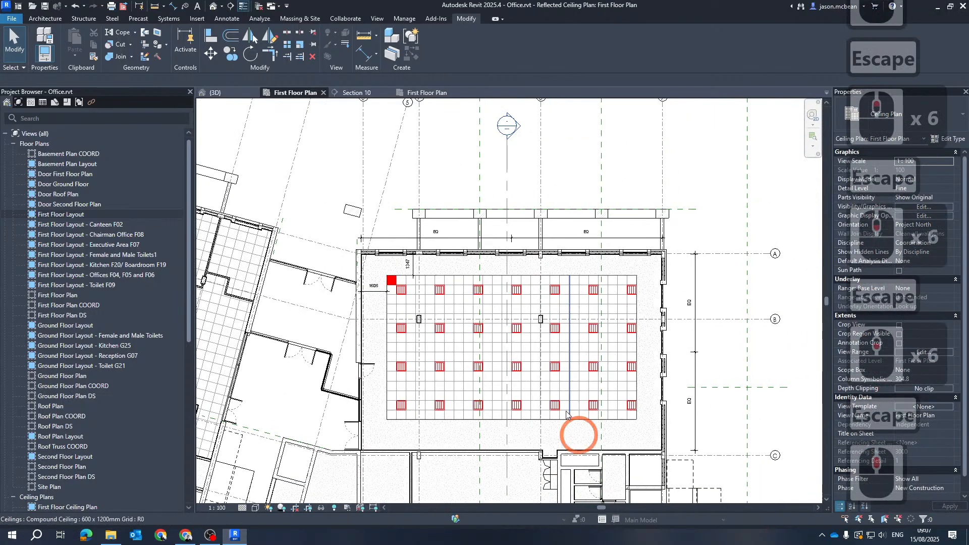
{"action": "scroll", "coordinate": [330, 429], "scroll_direction": "up", "scroll_amount": 5}
{"action": "scroll", "coordinate": [434, 420], "scroll_direction": "up", "scroll_amount": 1}
{"action": "middle_click_drag", "start_coordinate": [434, 420], "coordinate": [348, 282]}
{"action": "key", "text": "Escape"}
{"action": "scroll", "coordinate": [392, 297], "scroll_direction": "down", "scroll_amount": 6}
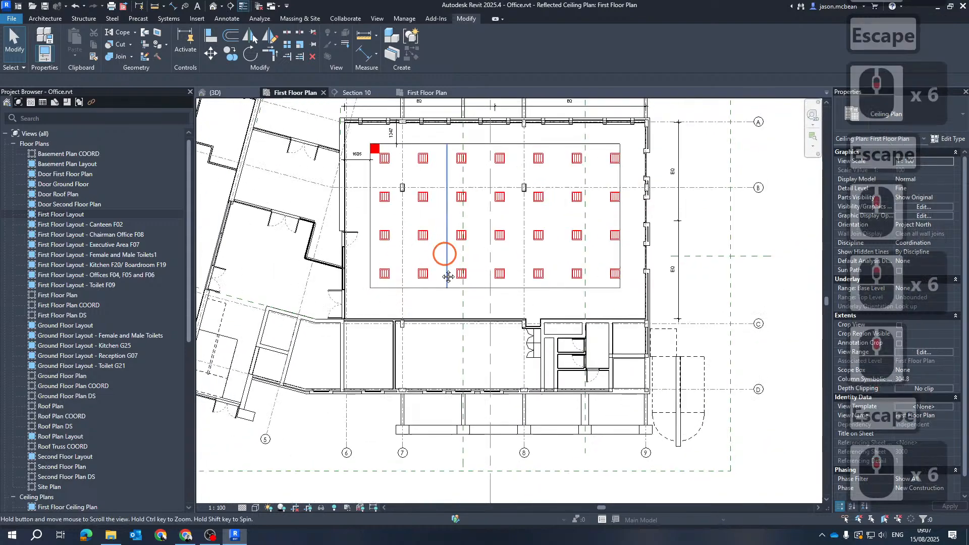
{"action": "middle_click_drag", "start_coordinate": [447, 248], "coordinate": [426, 296]}
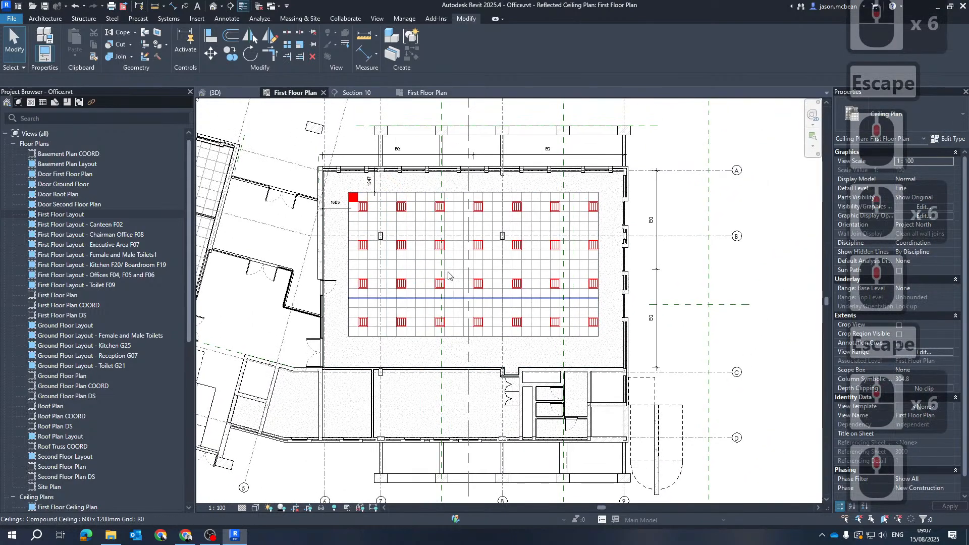
{"action": "scroll", "coordinate": [337, 348], "scroll_direction": "up", "scroll_amount": 5}
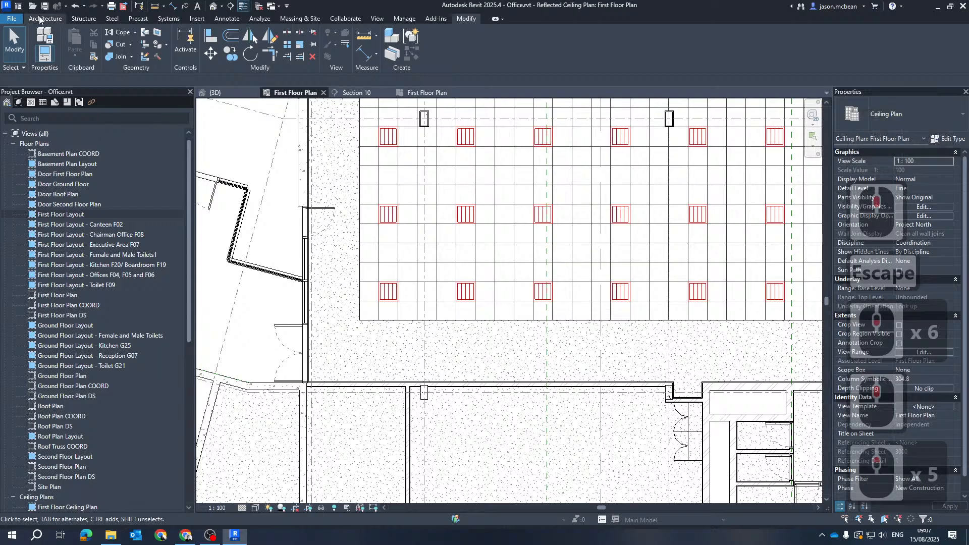
Step: Start placing a detail component and choose the Ele_Light_Switch type by searching for "swit"
{"action": "left_click", "coordinate": [227, 18]}
{"action": "left_click", "coordinate": [237, 49]}
{"action": "left_click", "coordinate": [326, 38]}
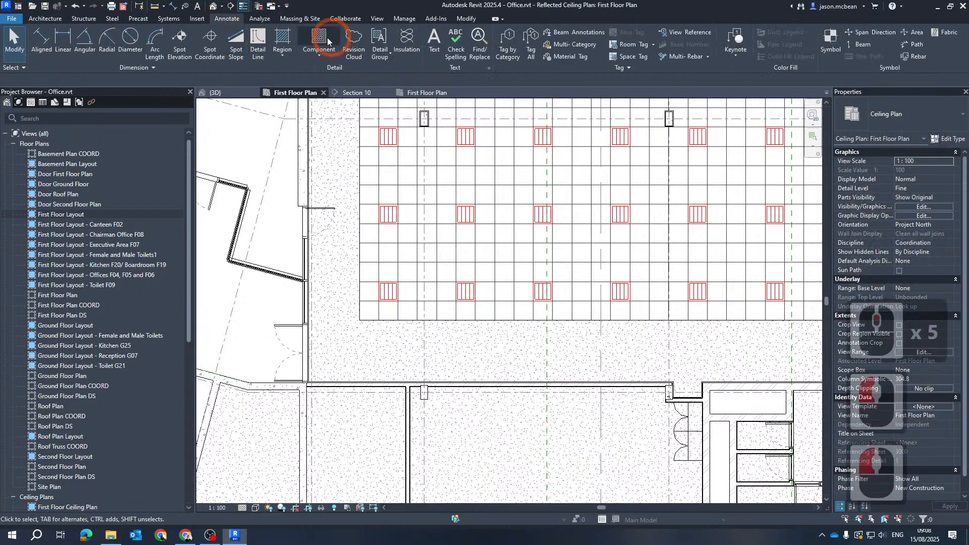
{"action": "left_click", "coordinate": [910, 123]}
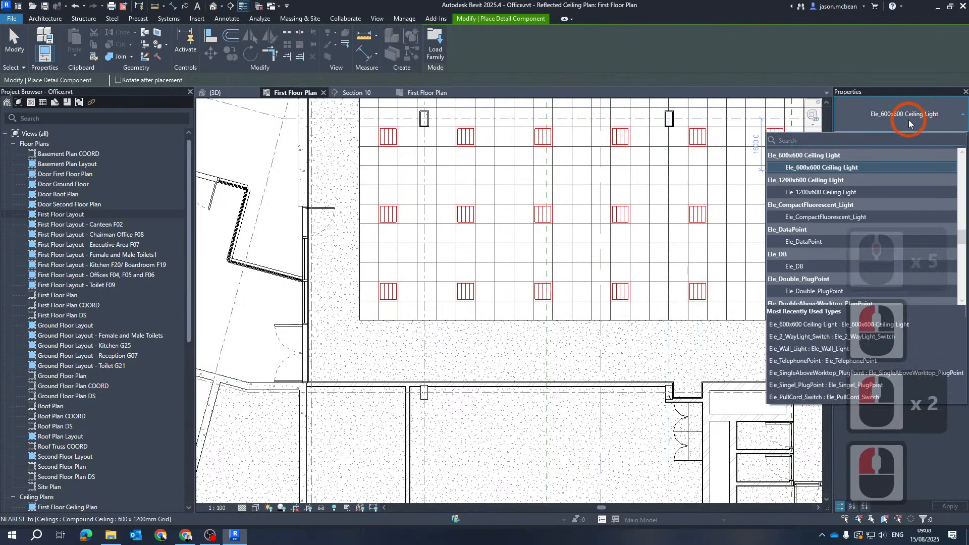
{"action": "scroll", "coordinate": [896, 204], "scroll_direction": "up", "scroll_amount": 4}
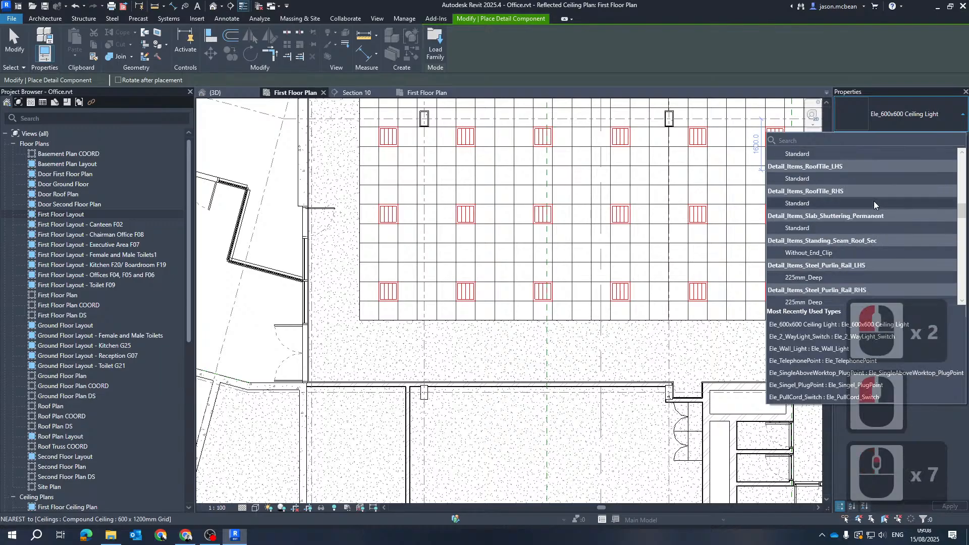
{"action": "scroll", "coordinate": [867, 206], "scroll_direction": "down", "scroll_amount": 9}
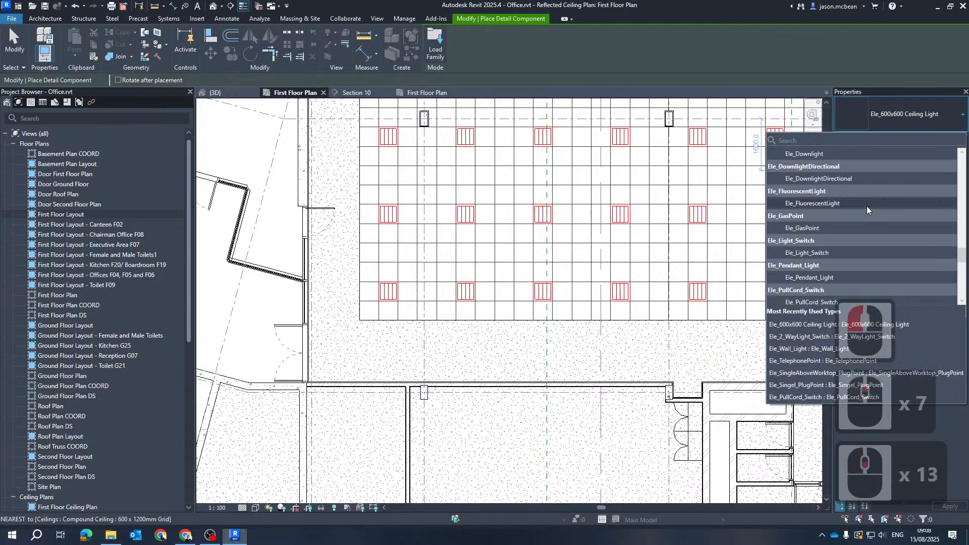
{"action": "scroll", "coordinate": [833, 237], "scroll_direction": "down", "scroll_amount": 3}
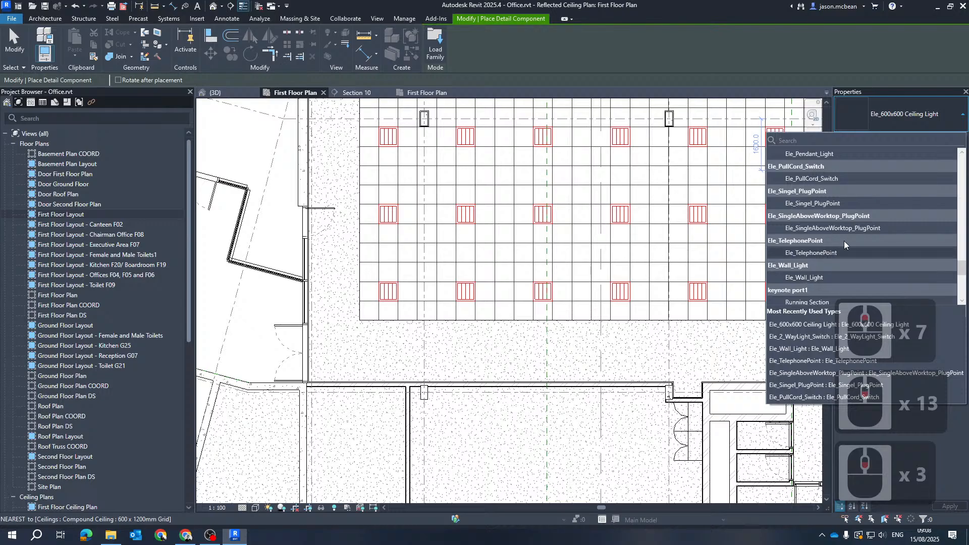
{"action": "scroll", "coordinate": [844, 241], "scroll_direction": "down", "scroll_amount": 3}
{"action": "scroll", "coordinate": [832, 231], "scroll_direction": "up", "scroll_amount": 2}
{"action": "scroll", "coordinate": [841, 230], "scroll_direction": "up", "scroll_amount": 3}
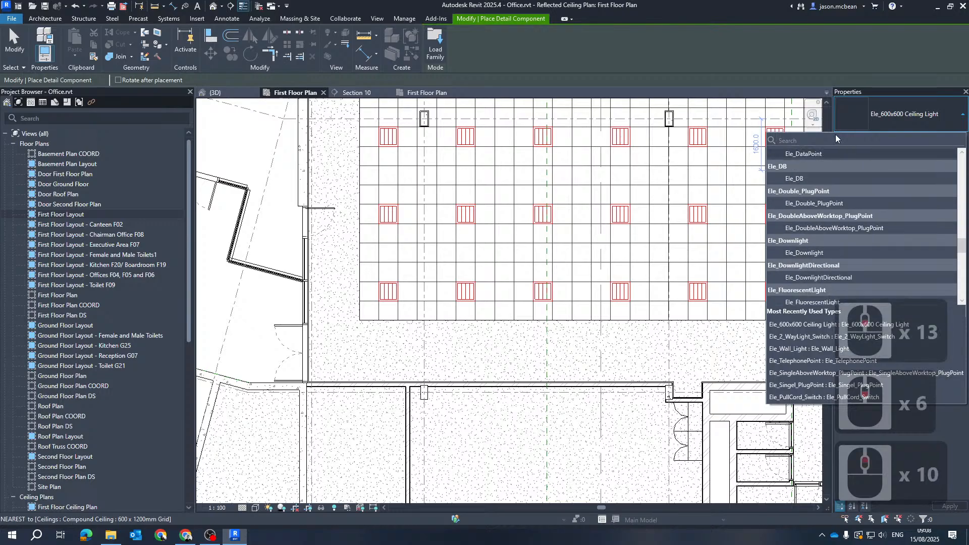
{"action": "left_click", "coordinate": [807, 144]}
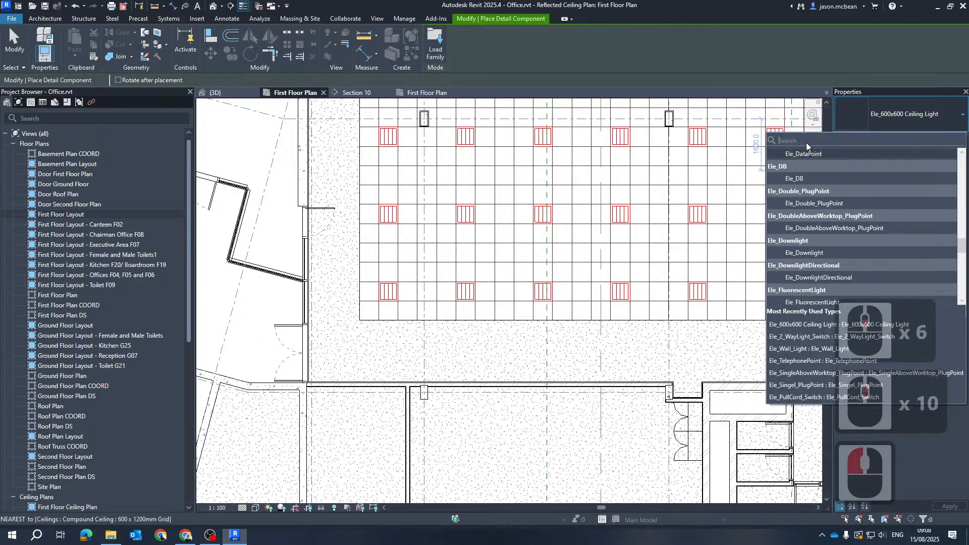
{"action": "type", "text": "swit"}
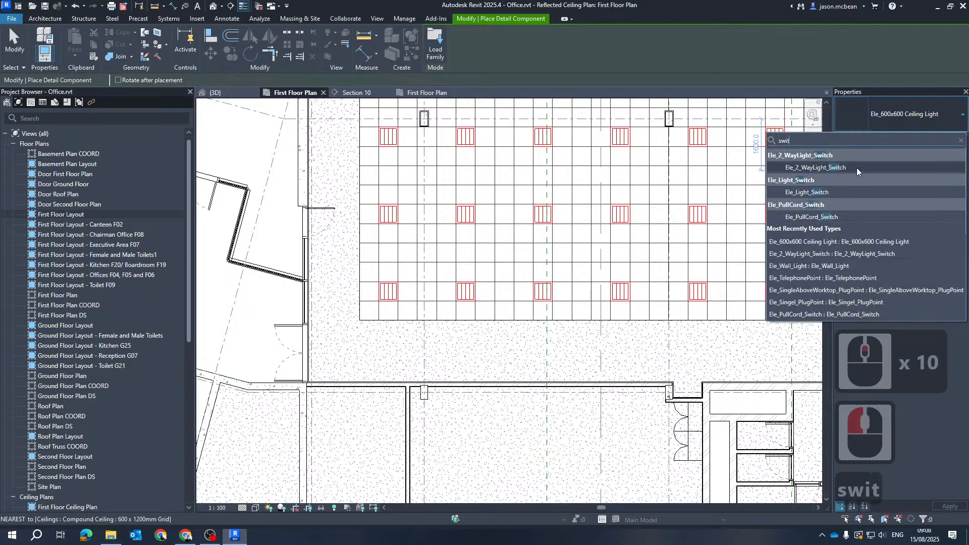
{"action": "left_click", "coordinate": [807, 192]}
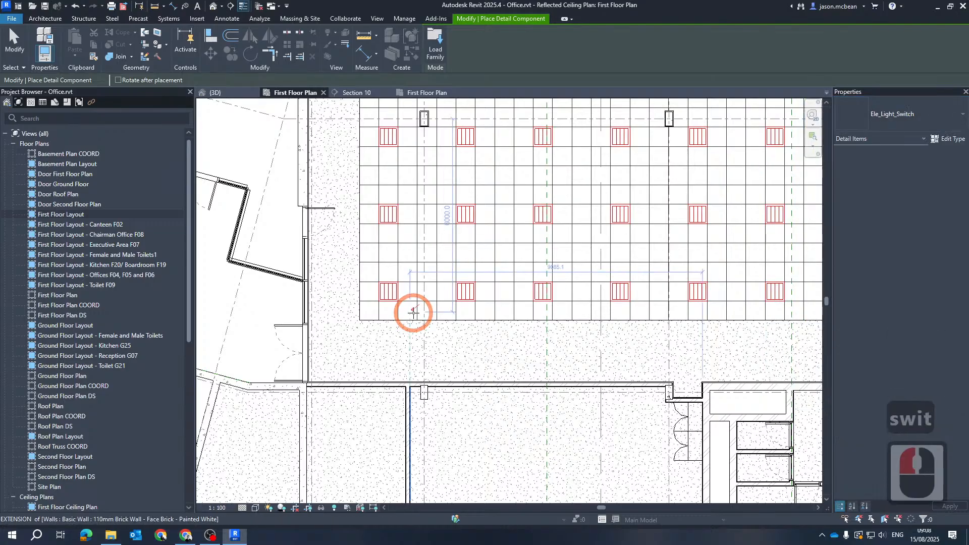
Step: Place the light switch on the large room's west wall, just above the double door
{"action": "scroll", "coordinate": [290, 395], "scroll_direction": "up", "scroll_amount": 8}
{"action": "scroll", "coordinate": [325, 357], "scroll_direction": "up", "scroll_amount": 6}
{"action": "middle_click_drag", "start_coordinate": [370, 212], "coordinate": [443, 414]}
{"action": "scroll", "coordinate": [396, 281], "scroll_direction": "down", "scroll_amount": 5}
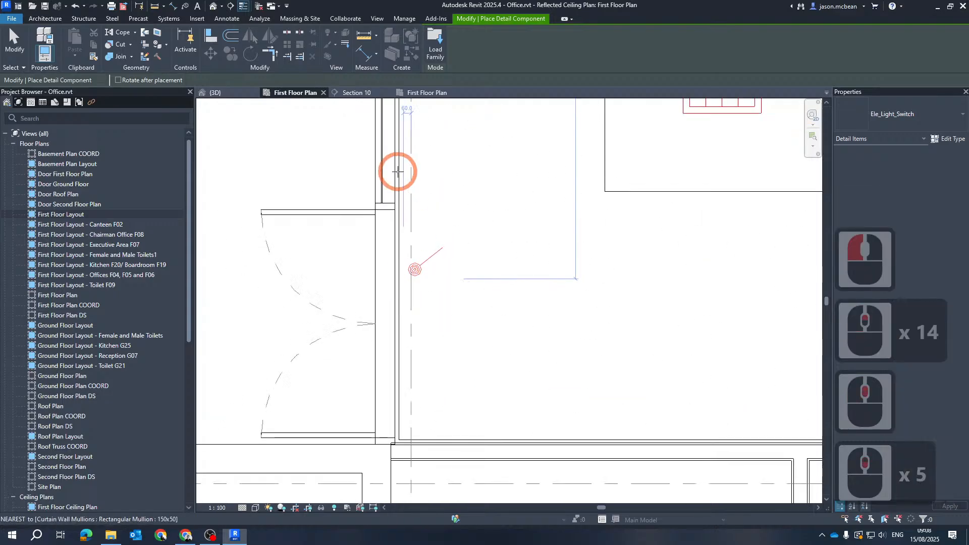
{"action": "scroll", "coordinate": [398, 166], "scroll_direction": "up", "scroll_amount": 6}
{"action": "scroll", "coordinate": [406, 196], "scroll_direction": "up", "scroll_amount": 4}
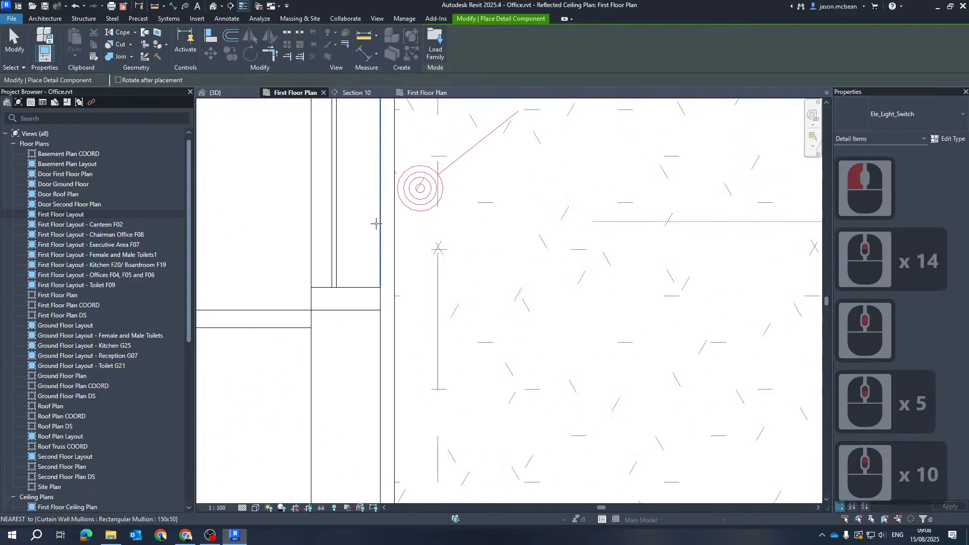
{"action": "left_click", "coordinate": [447, 214]}
{"action": "scroll", "coordinate": [462, 216], "scroll_direction": "down", "scroll_amount": 11}
{"action": "key", "text": "Escape"}
{"action": "key", "text": "Escape"}
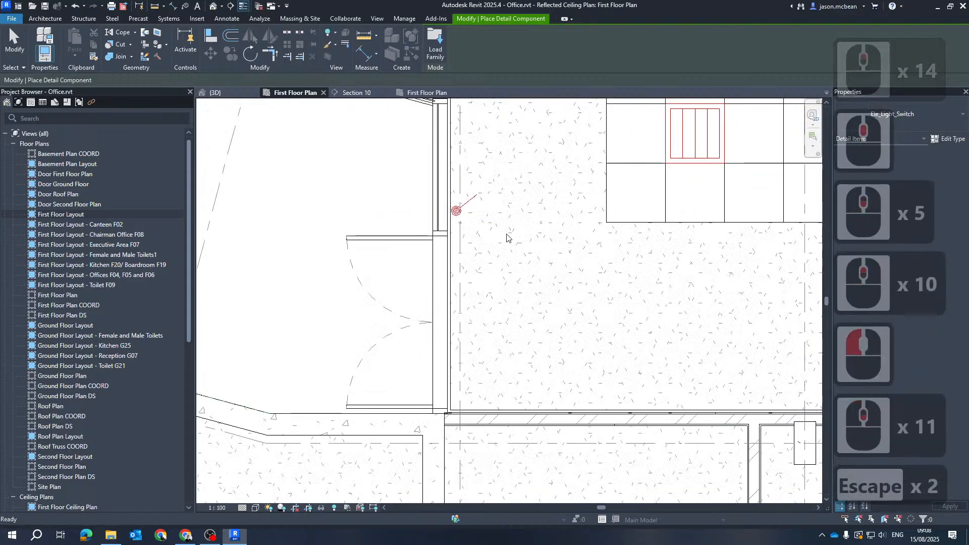
{"action": "key", "text": "Escape"}
{"action": "scroll", "coordinate": [450, 374], "scroll_direction": "down", "scroll_amount": 7}
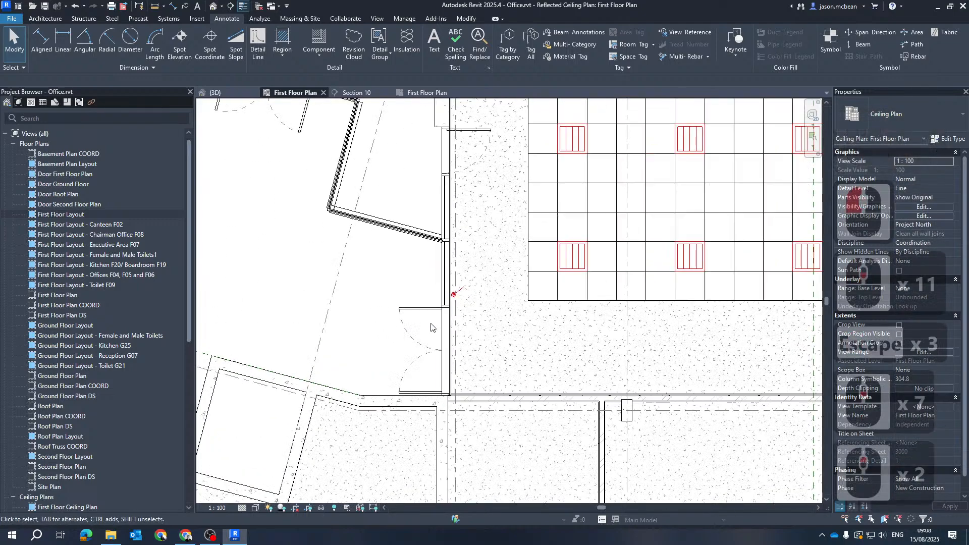
Step: Delete the light switch just placed beside the west double door
{"action": "scroll", "coordinate": [432, 327], "scroll_direction": "down", "scroll_amount": 6}
{"action": "middle_click_drag", "start_coordinate": [604, 355], "coordinate": [404, 353]}
{"action": "scroll", "coordinate": [603, 375], "scroll_direction": "up", "scroll_amount": 1}
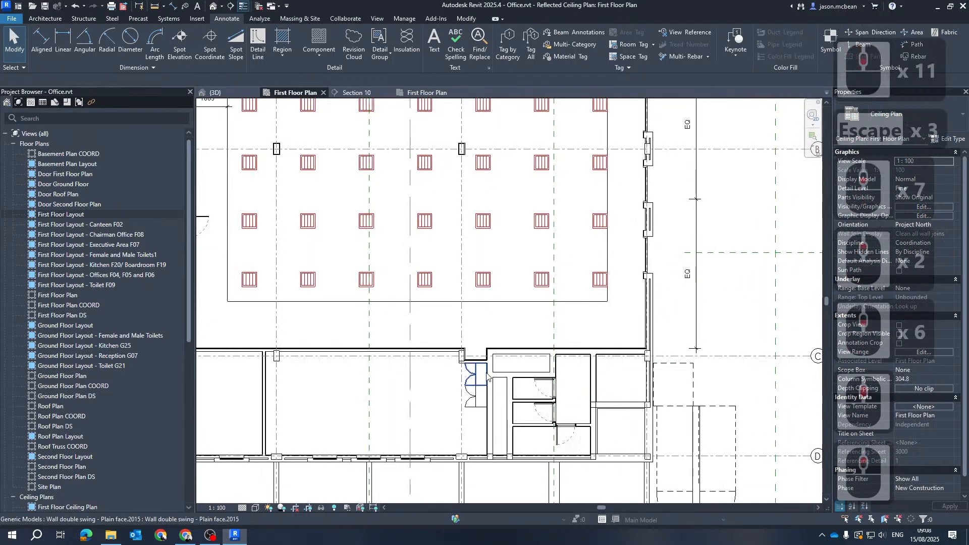
{"action": "scroll", "coordinate": [596, 349], "scroll_direction": "up", "scroll_amount": 2}
{"action": "scroll", "coordinate": [686, 344], "scroll_direction": "down", "scroll_amount": 5}
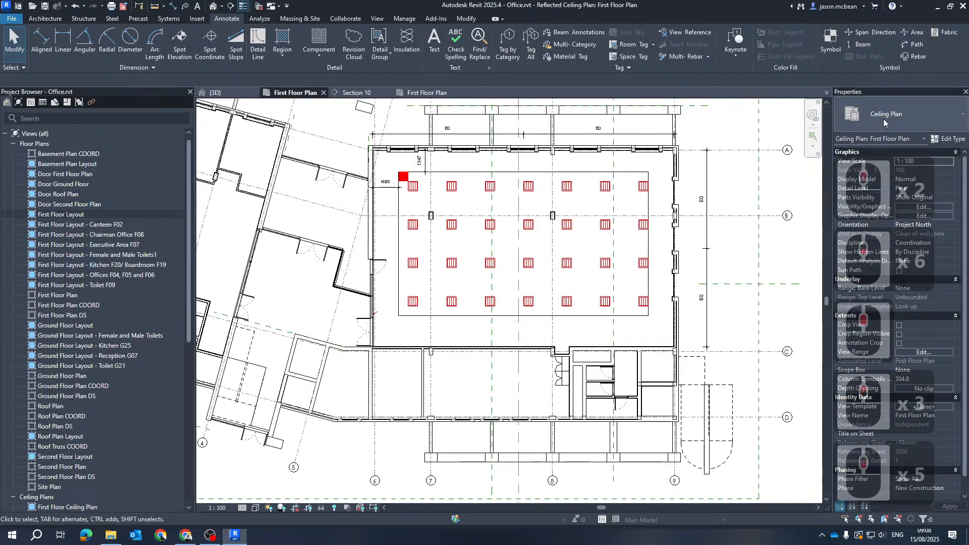
{"action": "key", "text": "Escape"}
{"action": "left_click", "coordinate": [552, 211]}
{"action": "key", "text": "Delete"}
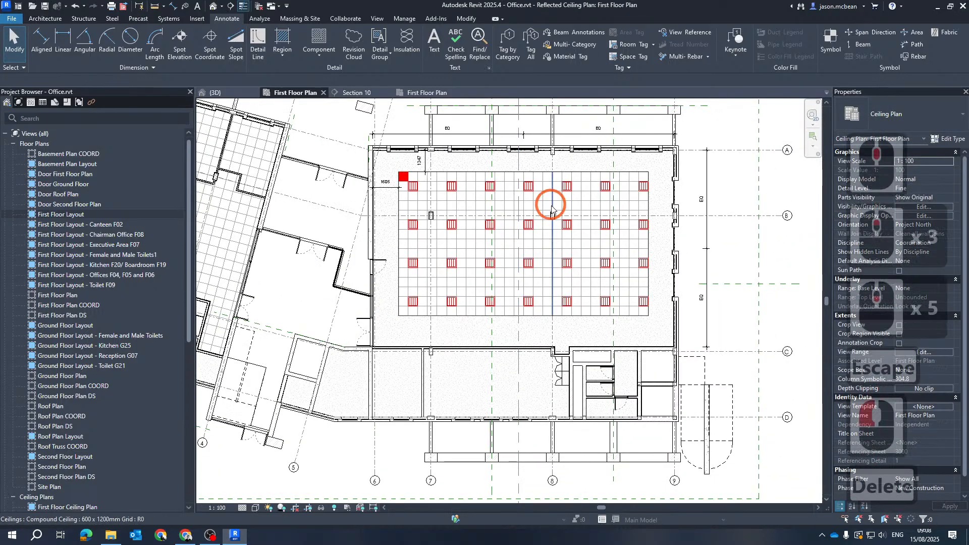
Step: Place an Ele_2_WayLight_Switch detail component on the large room's west wall, just above the double door
{"action": "left_click", "coordinate": [317, 34]}
{"action": "left_click", "coordinate": [879, 118]}
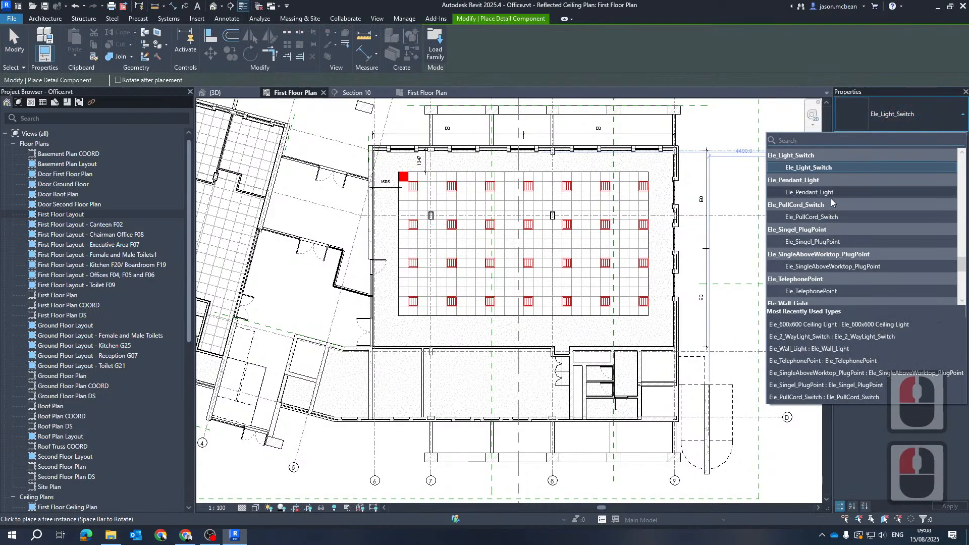
{"action": "scroll", "coordinate": [861, 152], "scroll_direction": "up", "scroll_amount": 1}
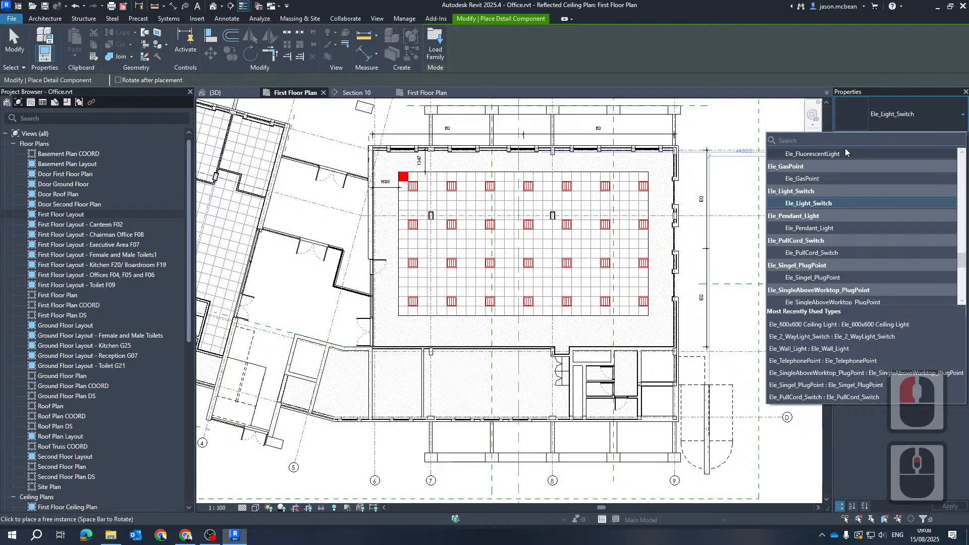
{"action": "type", "text": "sw"}
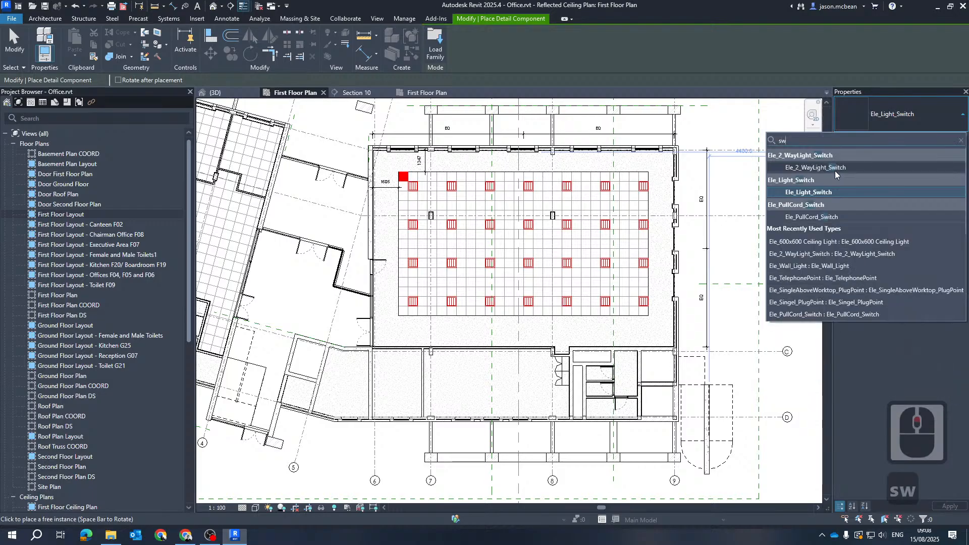
{"action": "left_click", "coordinate": [836, 168]}
{"action": "scroll", "coordinate": [608, 361], "scroll_direction": "up", "scroll_amount": 12}
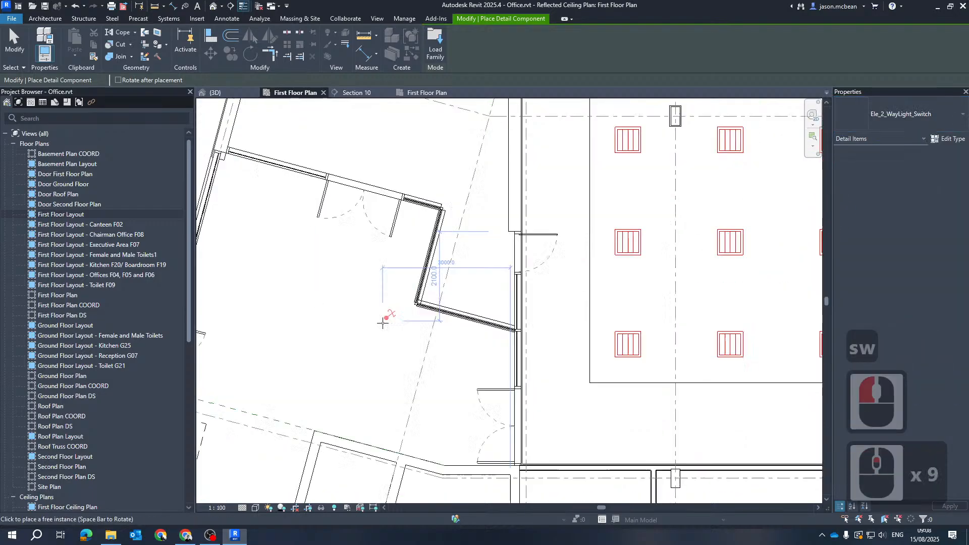
{"action": "scroll", "coordinate": [607, 361], "scroll_direction": "down", "scroll_amount": 4}
{"action": "scroll", "coordinate": [601, 394], "scroll_direction": "up", "scroll_amount": 10}
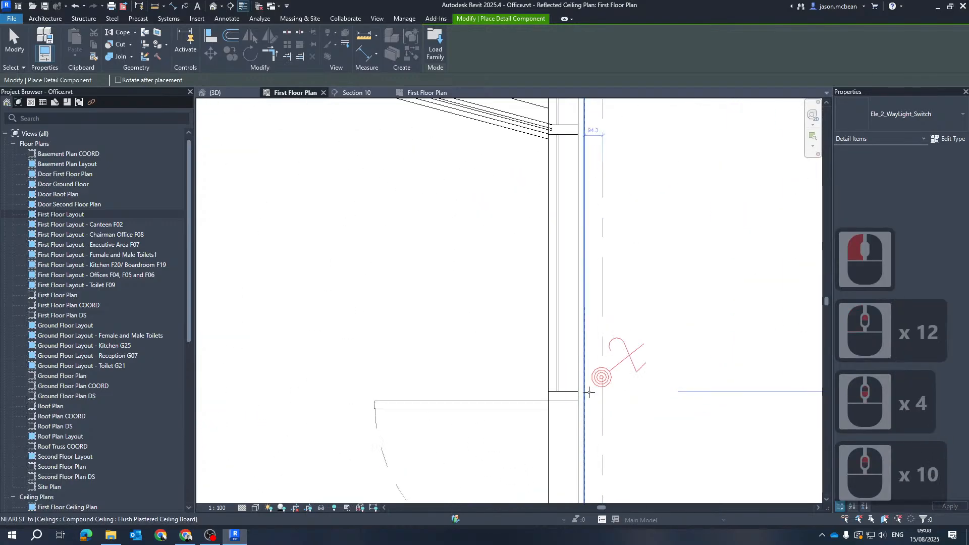
{"action": "left_click", "coordinate": [588, 379]}
{"action": "scroll", "coordinate": [404, 278], "scroll_direction": "down", "scroll_amount": 11}
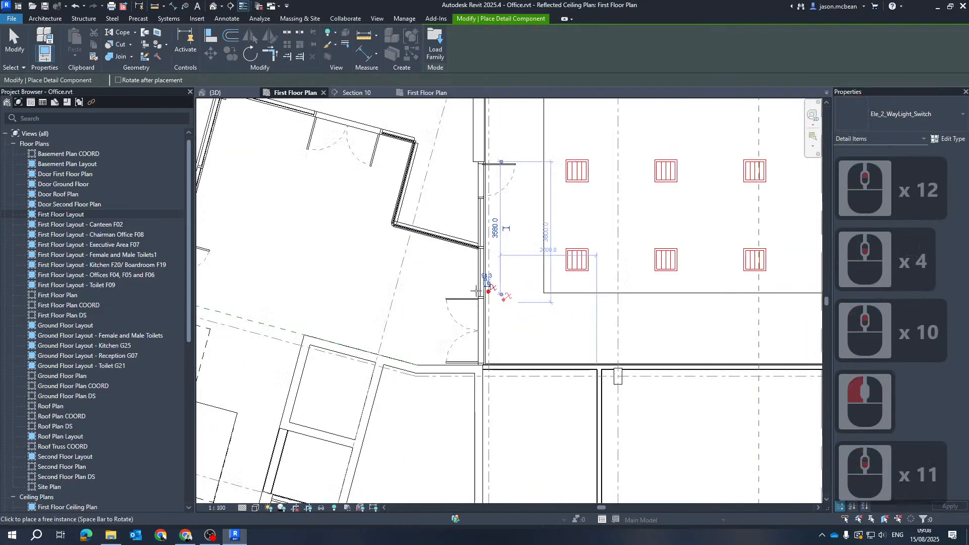
Step: Place a second two-way light switch on the room's south wall near its southeast corner and finish placing components
{"action": "scroll", "coordinate": [737, 347], "scroll_direction": "up", "scroll_amount": 7}
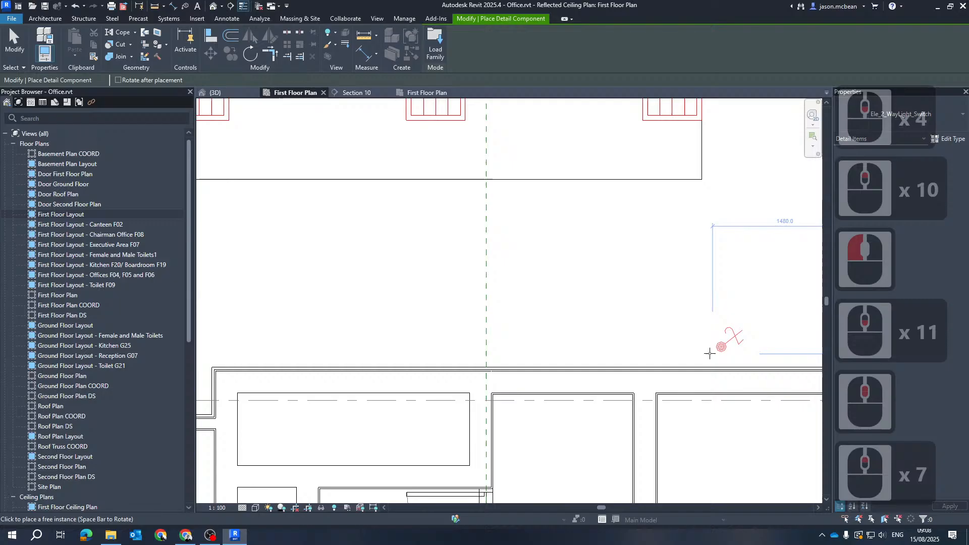
{"action": "left_click", "coordinate": [674, 365]}
{"action": "scroll", "coordinate": [734, 342], "scroll_direction": "down", "scroll_amount": 6}
{"action": "key", "text": "Escape"}
{"action": "scroll", "coordinate": [455, 336], "scroll_direction": "down", "scroll_amount": 7}
{"action": "key", "text": "Escape"}
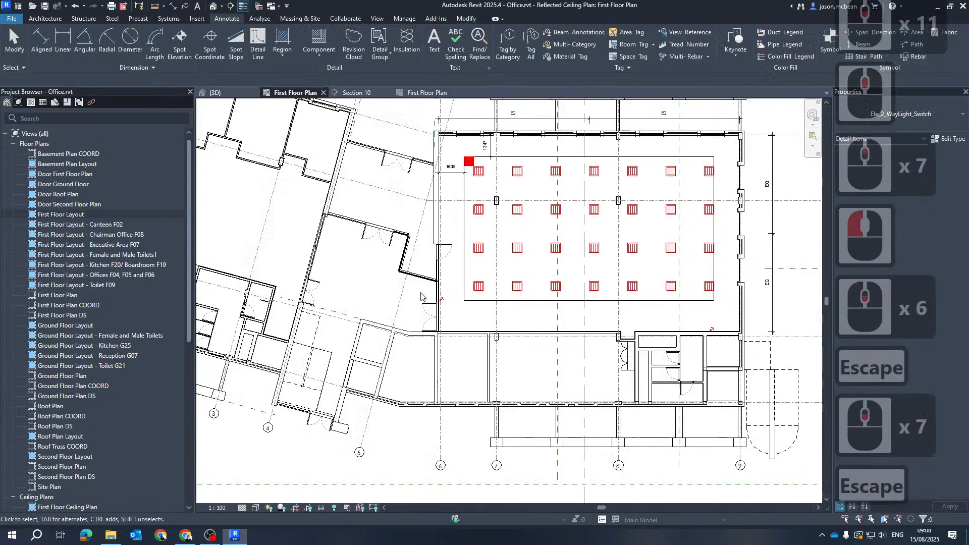
Step: Start a detail line and set its line style to 3 Electrical Fittings
{"action": "scroll", "coordinate": [452, 336], "scroll_direction": "up", "scroll_amount": 6}
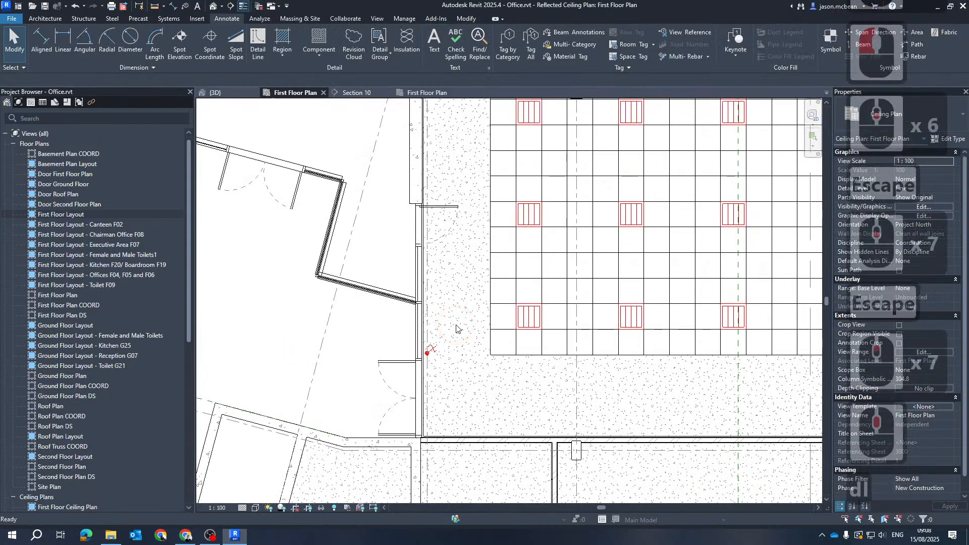
{"action": "key", "text": "d"}
{"action": "key", "text": "l"}
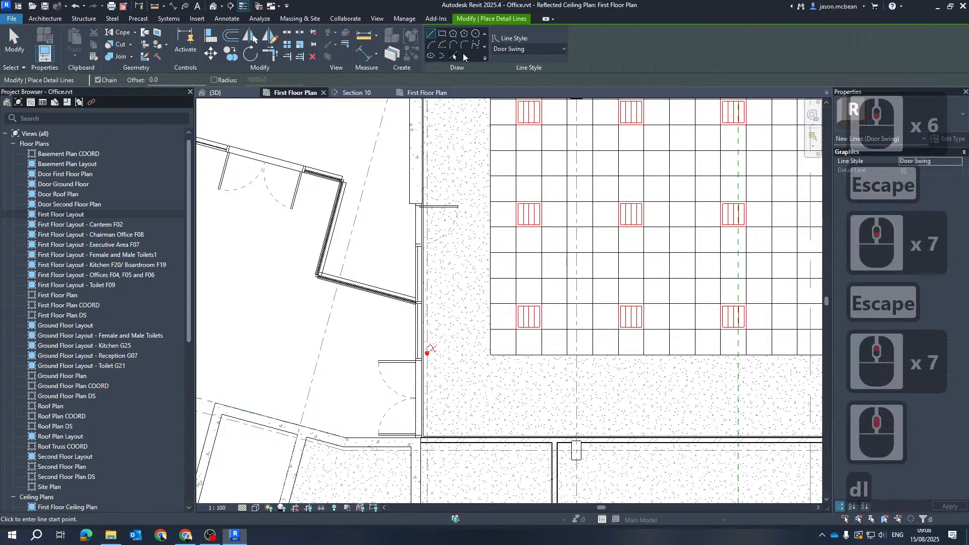
{"action": "left_click", "coordinate": [526, 50]}
{"action": "scroll", "coordinate": [540, 178], "scroll_direction": "up", "scroll_amount": 6}
{"action": "scroll", "coordinate": [568, 117], "scroll_direction": "up", "scroll_amount": 20}
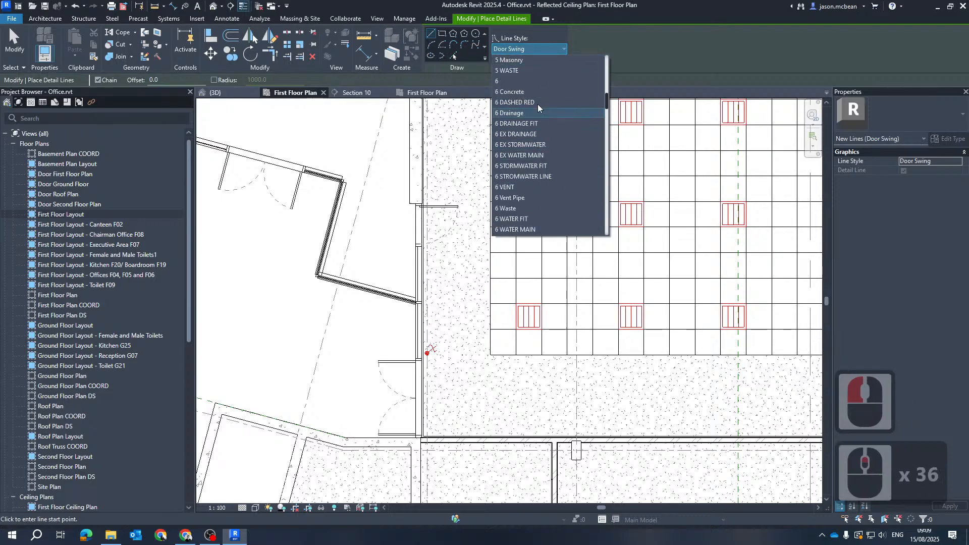
{"action": "scroll", "coordinate": [536, 174], "scroll_direction": "up", "scroll_amount": 2}
{"action": "scroll", "coordinate": [543, 141], "scroll_direction": "up", "scroll_amount": 2}
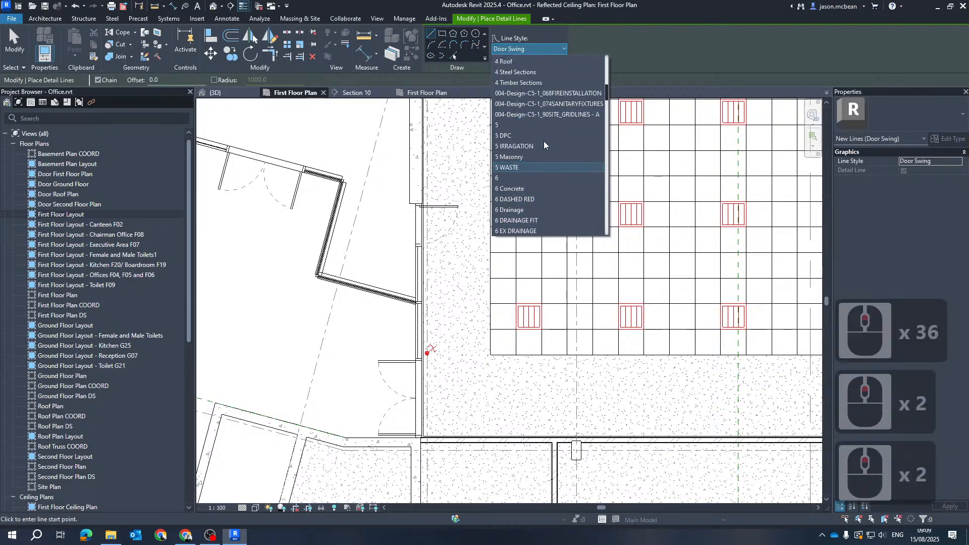
{"action": "scroll", "coordinate": [535, 162], "scroll_direction": "up", "scroll_amount": 3}
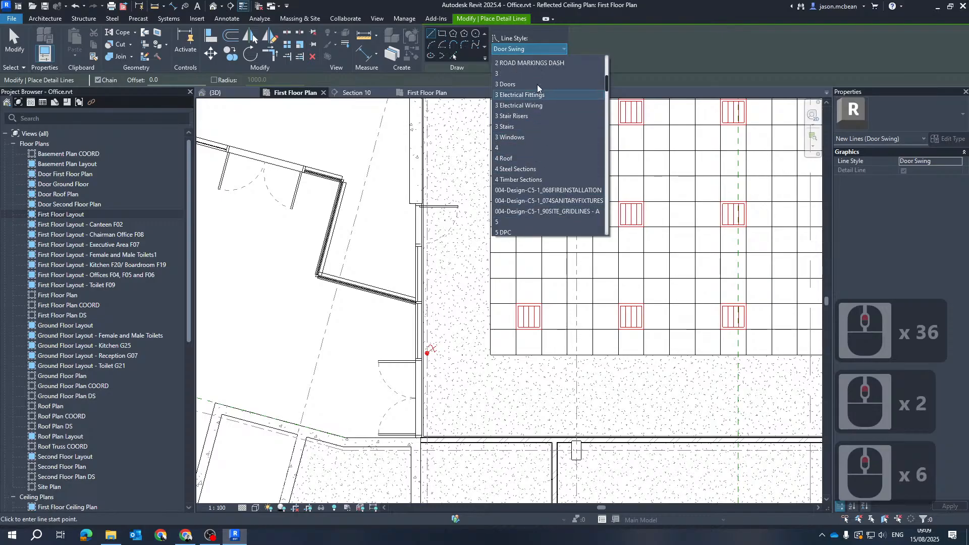
{"action": "left_click", "coordinate": [536, 96]}
Step: Draw a start-end-radius arc of about 1200 mm radius from the west two-way switch to the nearest ceiling light
{"action": "scroll", "coordinate": [450, 349], "scroll_direction": "up", "scroll_amount": 7}
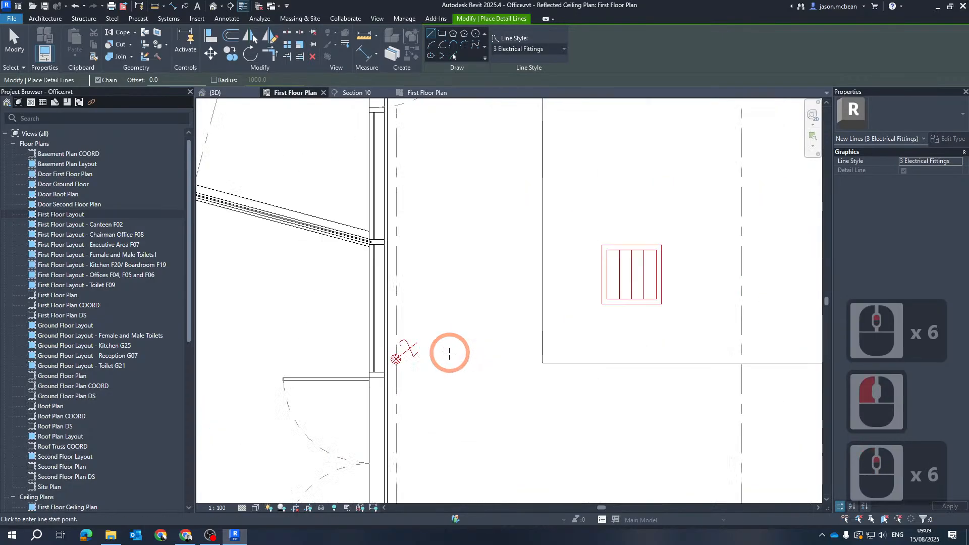
{"action": "left_click", "coordinate": [431, 44]}
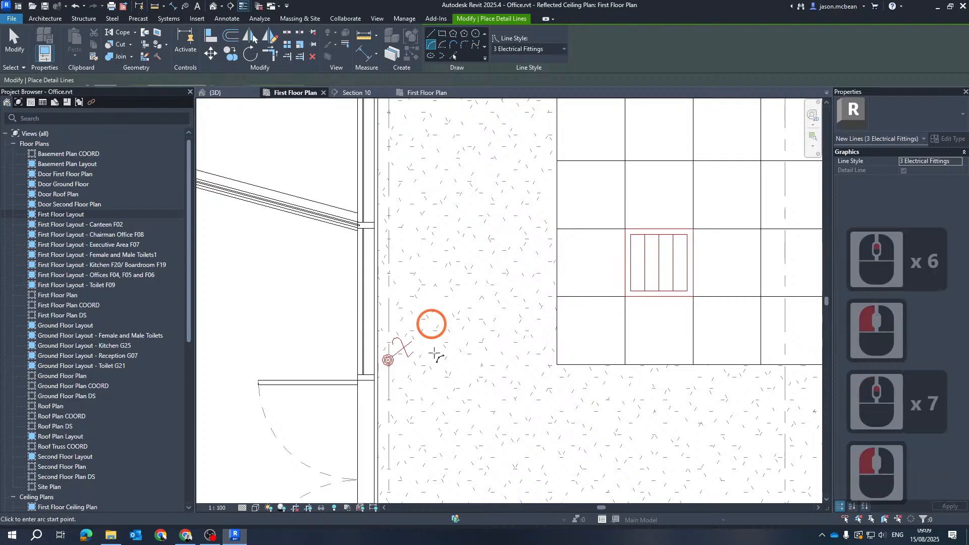
{"action": "scroll", "coordinate": [387, 360], "scroll_direction": "up", "scroll_amount": 6}
{"action": "left_click", "coordinate": [384, 359]}
{"action": "scroll", "coordinate": [509, 389], "scroll_direction": "down", "scroll_amount": 1}
{"action": "scroll", "coordinate": [683, 309], "scroll_direction": "down", "scroll_amount": 8}
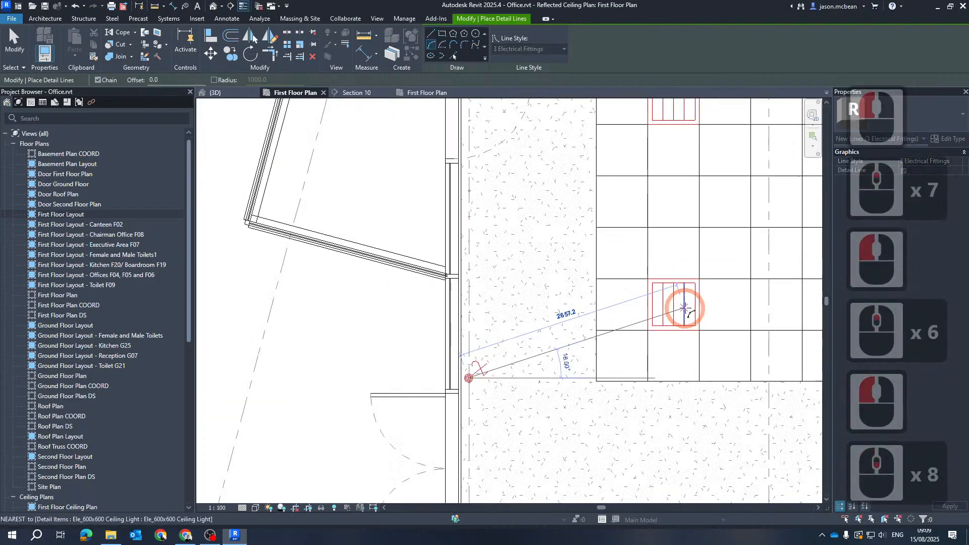
{"action": "scroll", "coordinate": [637, 318], "scroll_direction": "up", "scroll_amount": 6}
{"action": "left_click", "coordinate": [598, 298]}
{"action": "scroll", "coordinate": [597, 298], "scroll_direction": "down", "scroll_amount": 4}
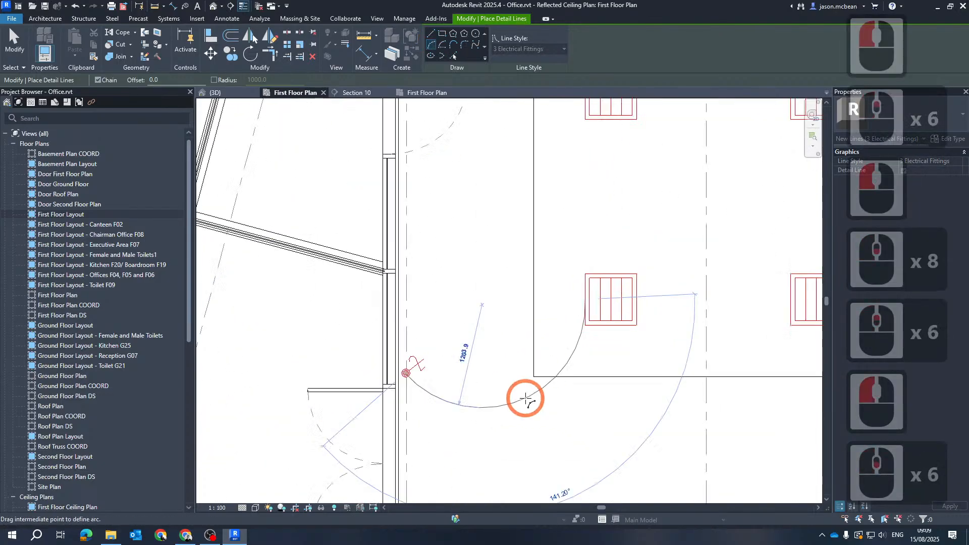
{"action": "left_click", "coordinate": [530, 395]}
{"action": "key", "text": "Escape"}
{"action": "key", "text": "Escape"}
{"action": "key", "text": "Escape"}
Step: Finish the arc from the west two-way switch to the nearest ceiling light with a radius of about 1200 mm
{"action": "left_click", "coordinate": [508, 404]}
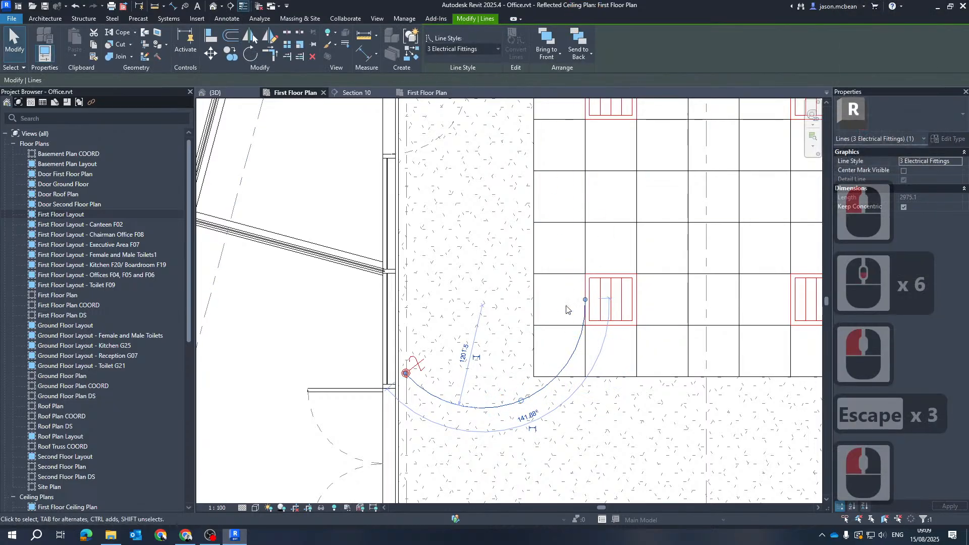
{"action": "key", "text": "v"}
{"action": "key", "text": "g"}
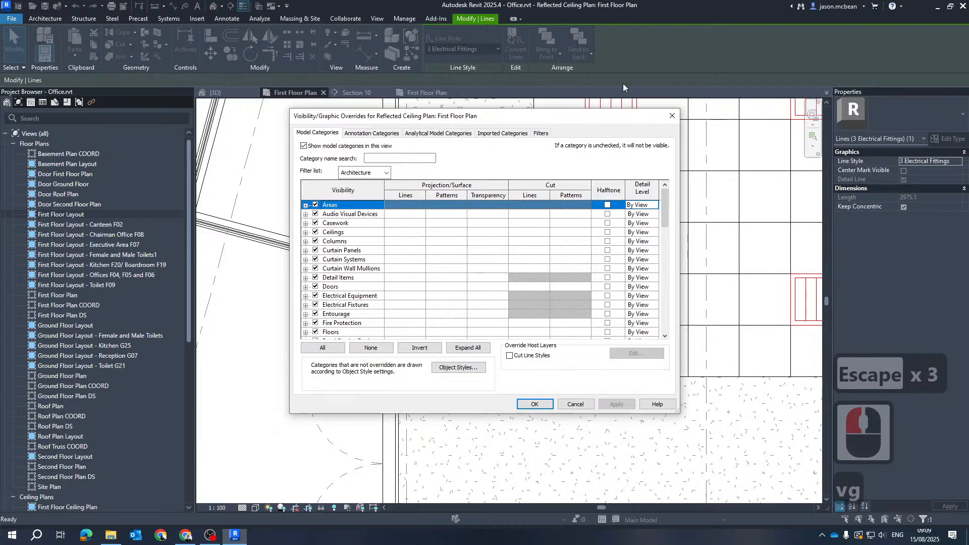
{"action": "key", "text": "Escape"}
Step: Review the line weight, colour and pattern of the 3 Electrical Wiring line style in the project's line styles
{"action": "left_click", "coordinate": [404, 18]}
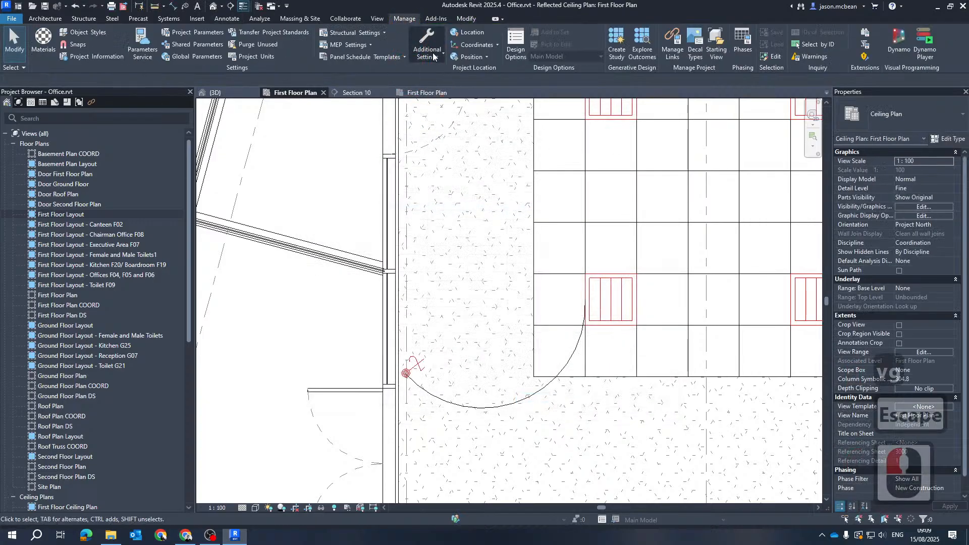
{"action": "left_click", "coordinate": [434, 57]}
{"action": "left_click", "coordinate": [473, 164]}
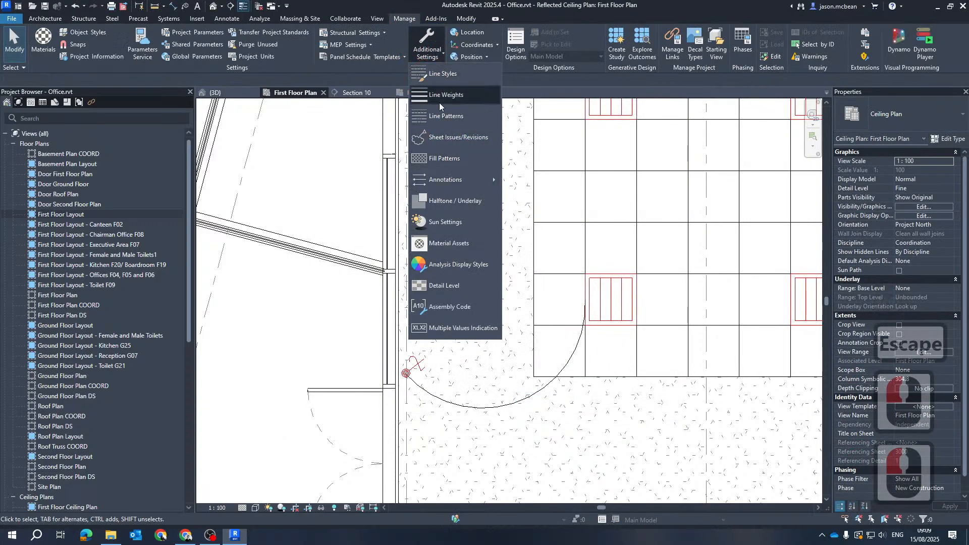
{"action": "left_click", "coordinate": [435, 75]}
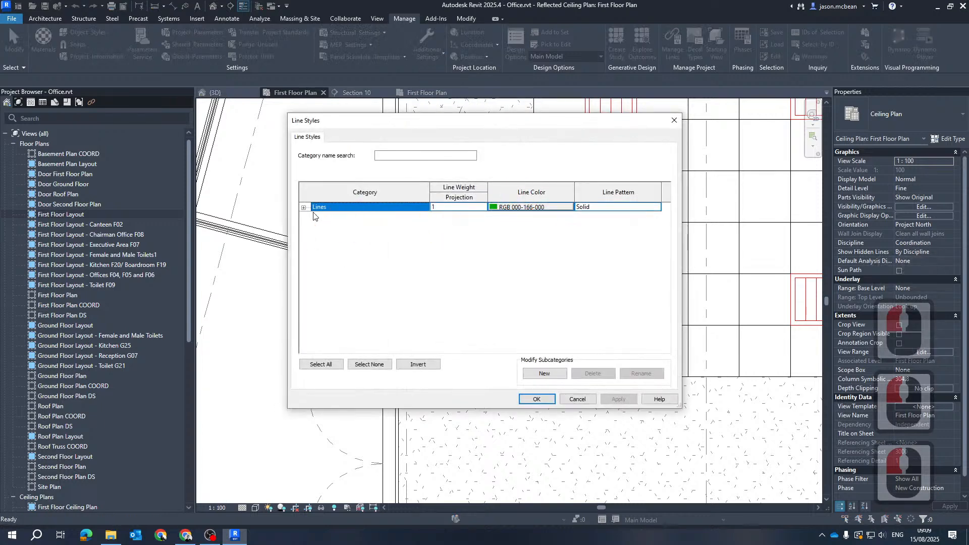
{"action": "left_click", "coordinate": [304, 207]}
{"action": "scroll", "coordinate": [438, 262], "scroll_direction": "down", "scroll_amount": 13}
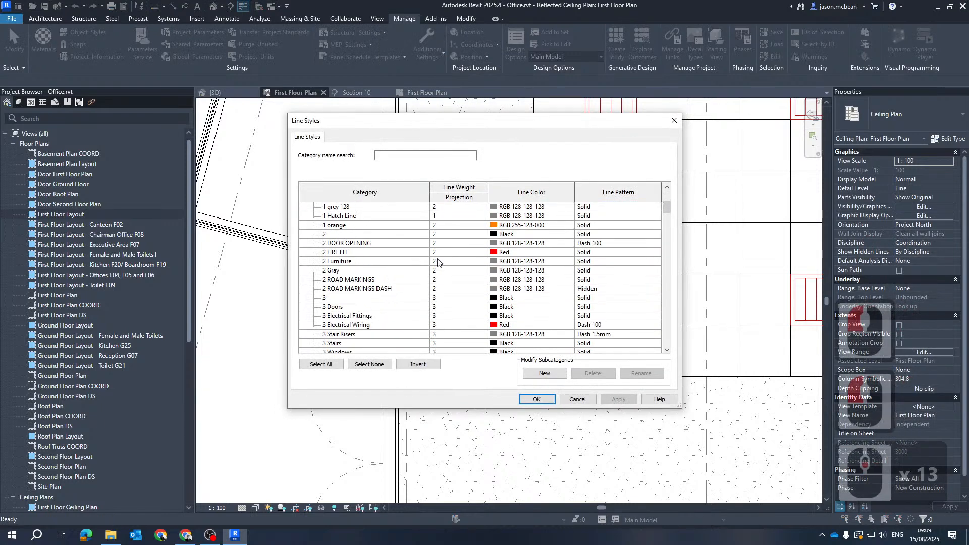
{"action": "left_click", "coordinate": [529, 325]}
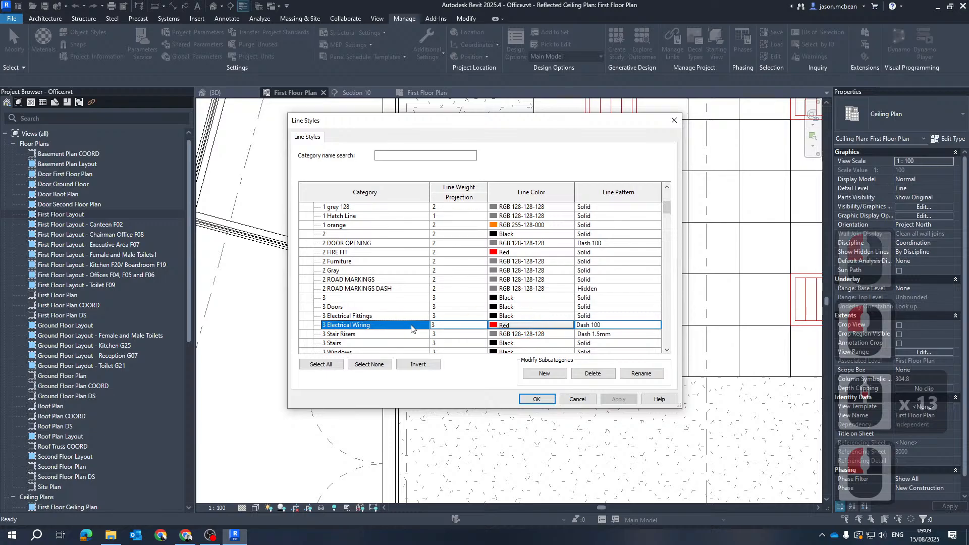
{"action": "key", "text": "Escape"}
{"action": "key", "text": "Escape"}
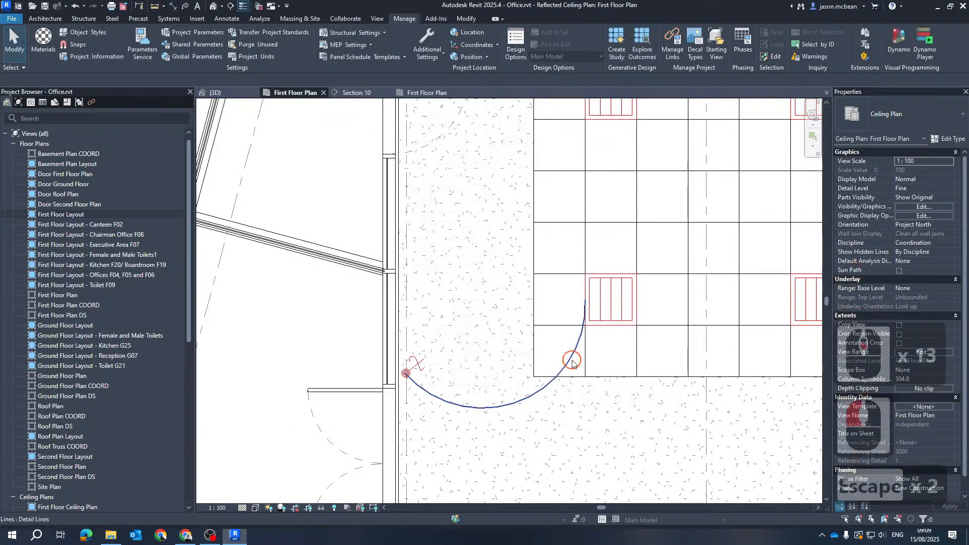
Step: Change the arc's line style to 3 Electrical Wiring
{"action": "left_click", "coordinate": [462, 50]}
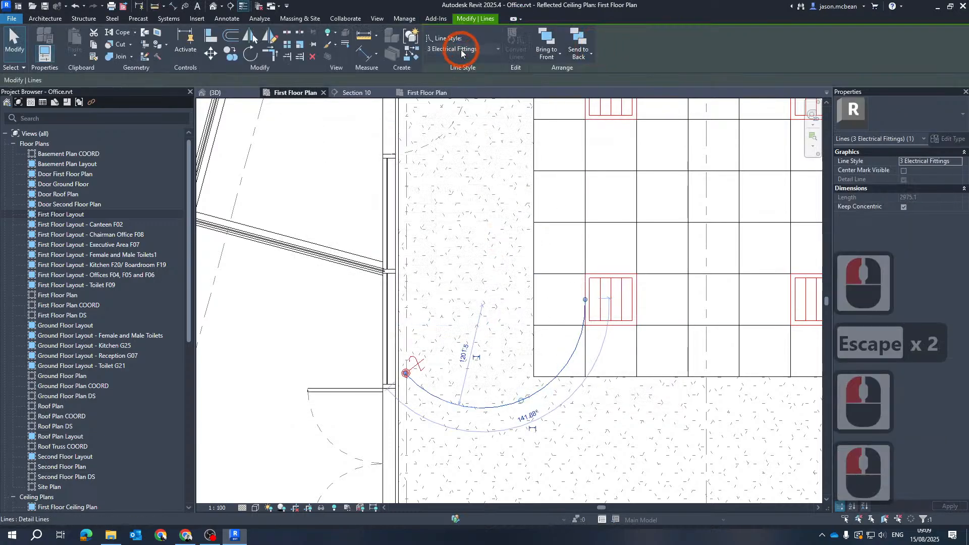
{"action": "left_click", "coordinate": [584, 266]}
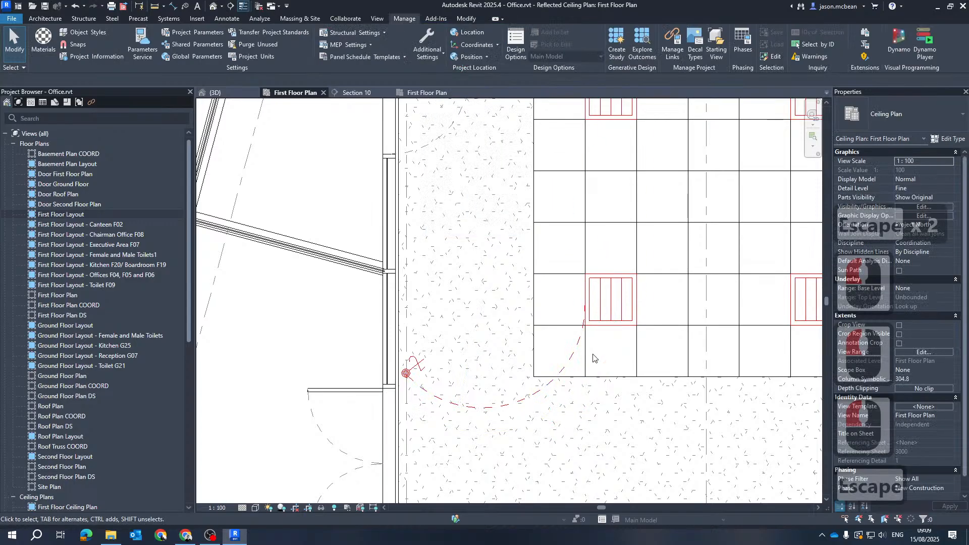
{"action": "scroll", "coordinate": [596, 296], "scroll_direction": "up", "scroll_amount": 2}
{"action": "scroll", "coordinate": [609, 316], "scroll_direction": "down", "scroll_amount": 1}
{"action": "middle_click_drag", "start_coordinate": [609, 316], "coordinate": [424, 379]}
{"action": "key", "text": "Escape"}
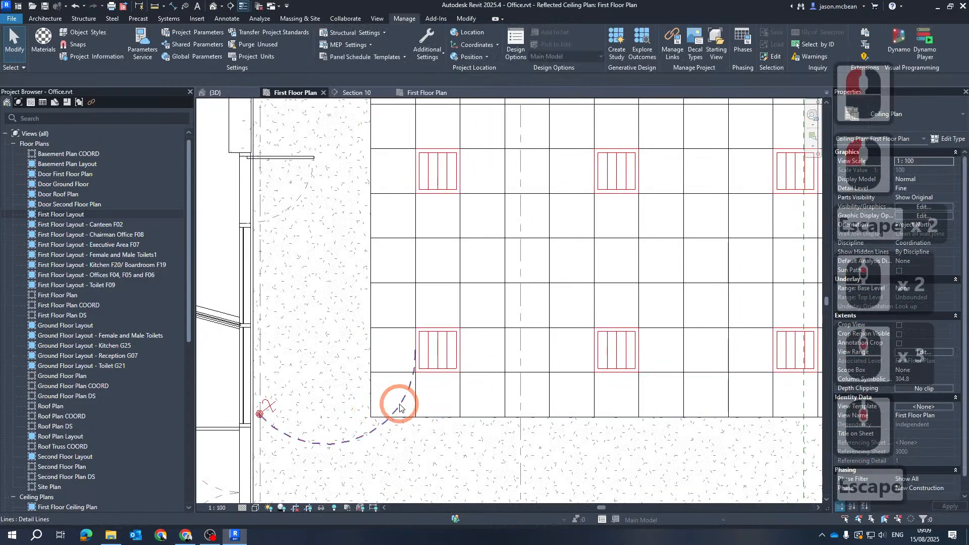
Step: Using Create Similar on the wiring arc, draw an arc of about 1850 mm radius from the first light to the next one north
{"action": "left_click", "coordinate": [399, 403]}
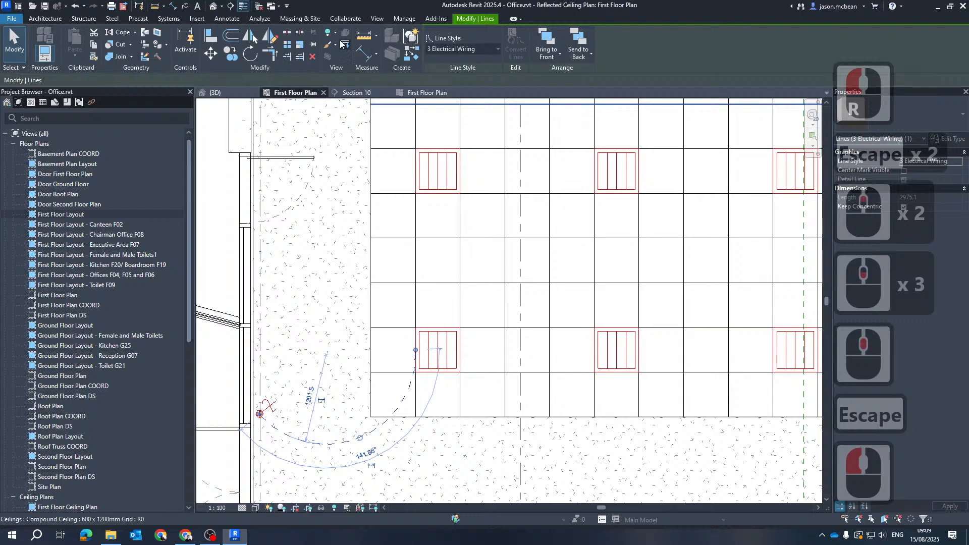
{"action": "key", "text": "Escape"}
{"action": "left_click", "coordinate": [401, 402]}
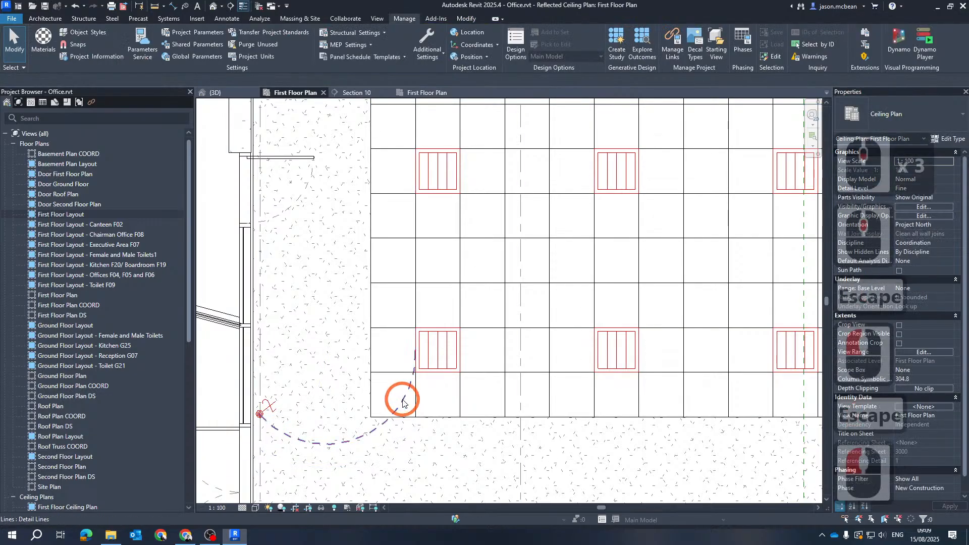
{"action": "right_click", "coordinate": [403, 403]}
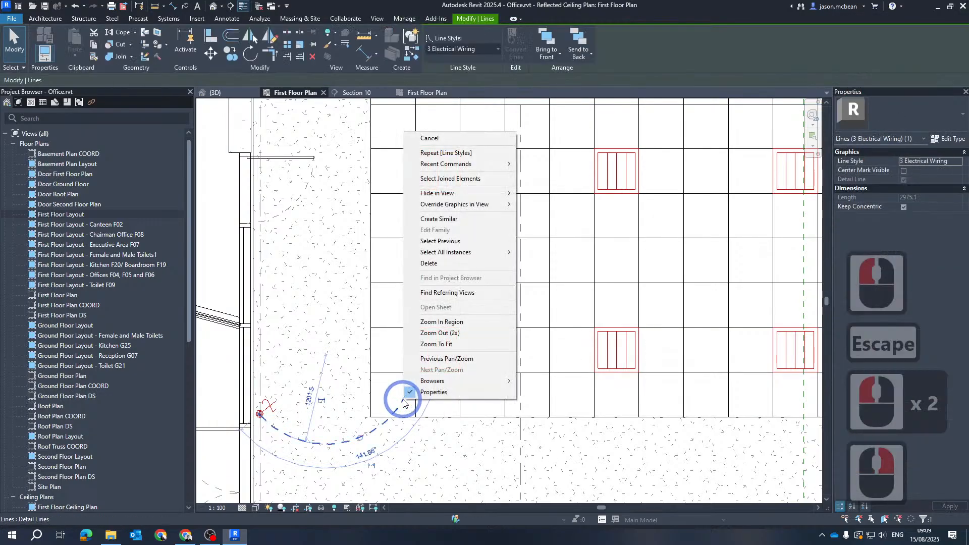
{"action": "left_click", "coordinate": [460, 254]}
{"action": "left_click", "coordinate": [446, 221]}
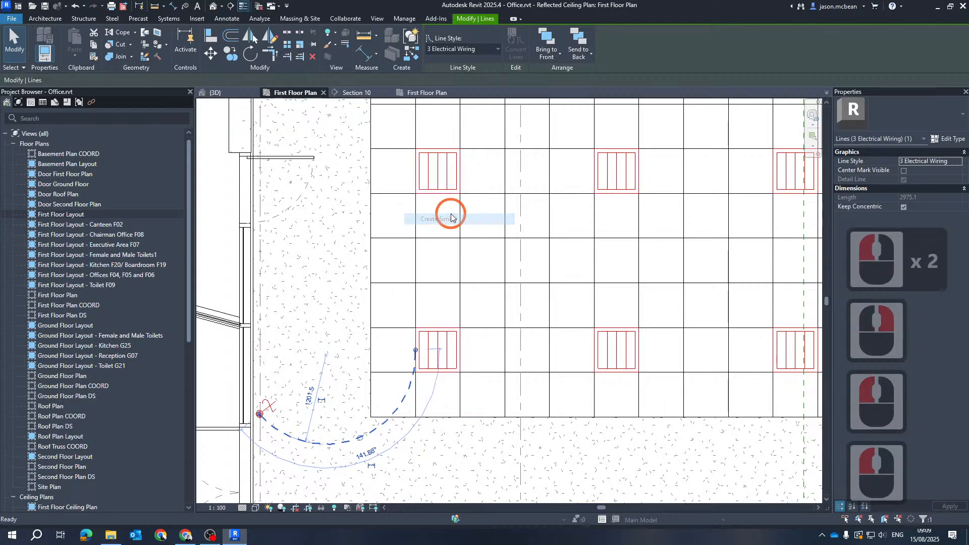
{"action": "scroll", "coordinate": [428, 350], "scroll_direction": "up", "scroll_amount": 4}
{"action": "left_click", "coordinate": [411, 350]}
{"action": "scroll", "coordinate": [469, 283], "scroll_direction": "down", "scroll_amount": 6}
{"action": "scroll", "coordinate": [433, 205], "scroll_direction": "up", "scroll_amount": 6}
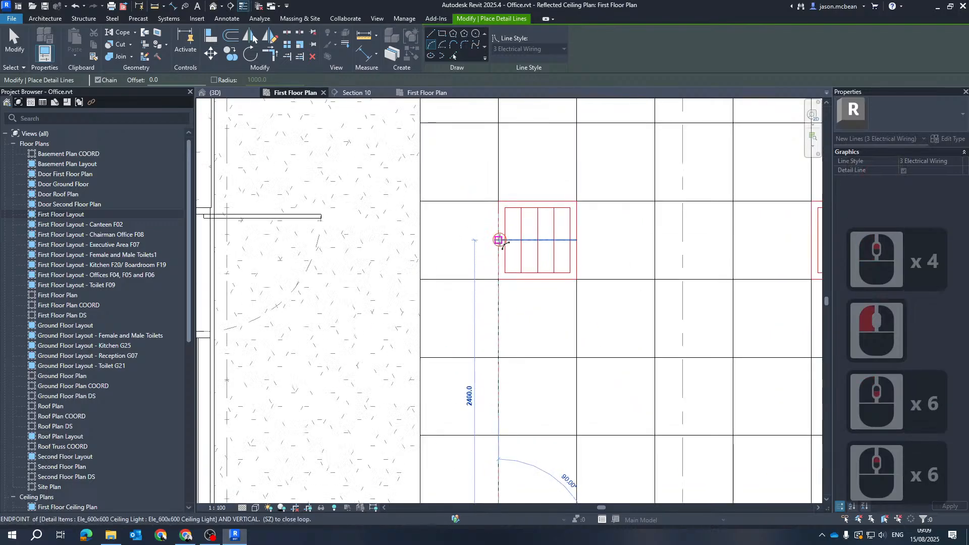
{"action": "left_click", "coordinate": [500, 241]}
{"action": "scroll", "coordinate": [454, 201], "scroll_direction": "down", "scroll_amount": 5}
{"action": "left_click", "coordinate": [453, 254]}
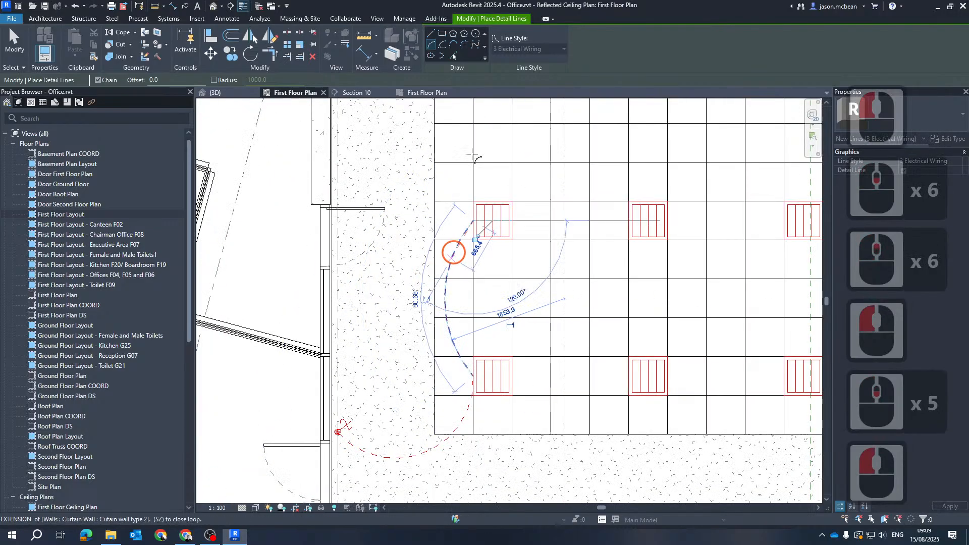
Step: Draw a wiring arc of about 1960 mm radius linking the second and third lights in the westernmost column
{"action": "middle_click_drag", "start_coordinate": [475, 179], "coordinate": [453, 355]}
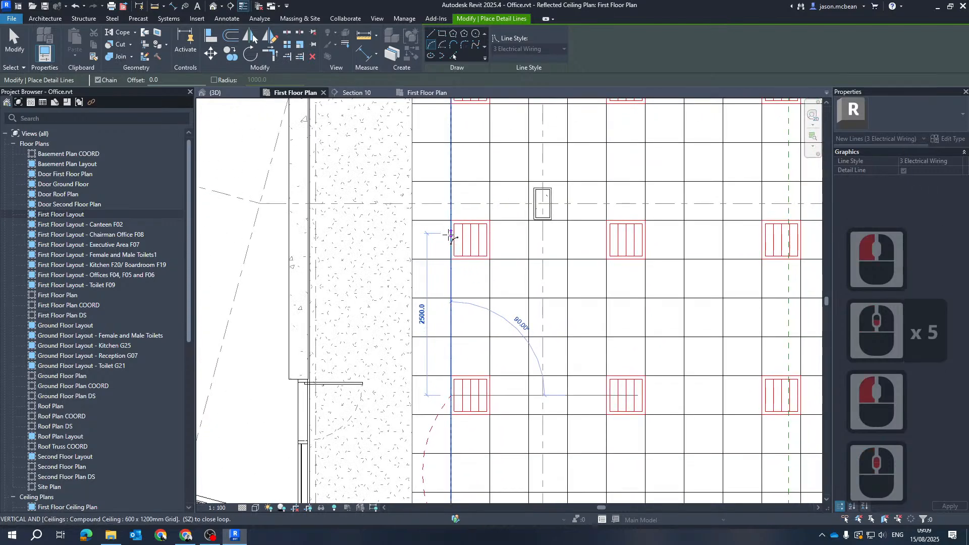
{"action": "left_click", "coordinate": [449, 242]}
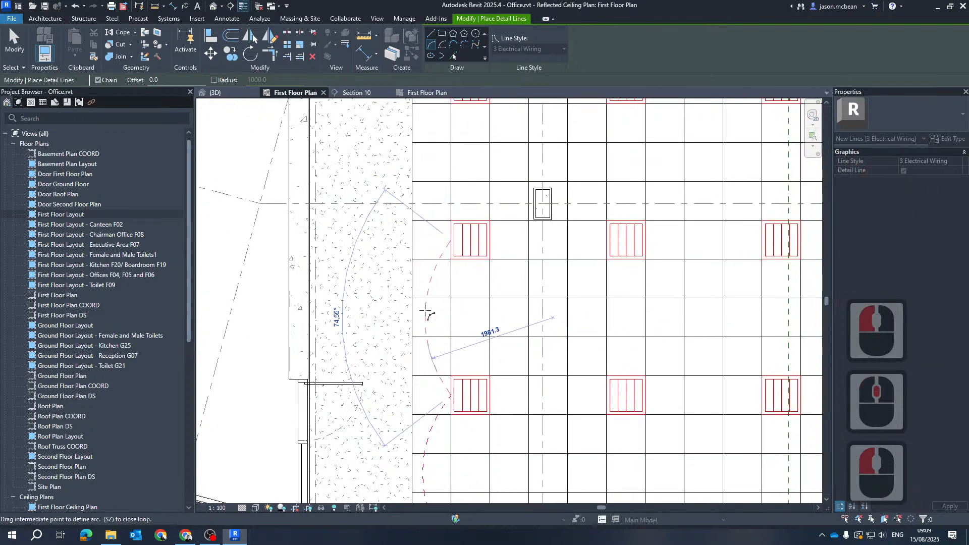
{"action": "left_click", "coordinate": [425, 311]}
{"action": "scroll", "coordinate": [589, 335], "scroll_direction": "down", "scroll_amount": 6}
{"action": "key", "text": "Escape"}
{"action": "scroll", "coordinate": [379, 218], "scroll_direction": "down", "scroll_amount": 1}
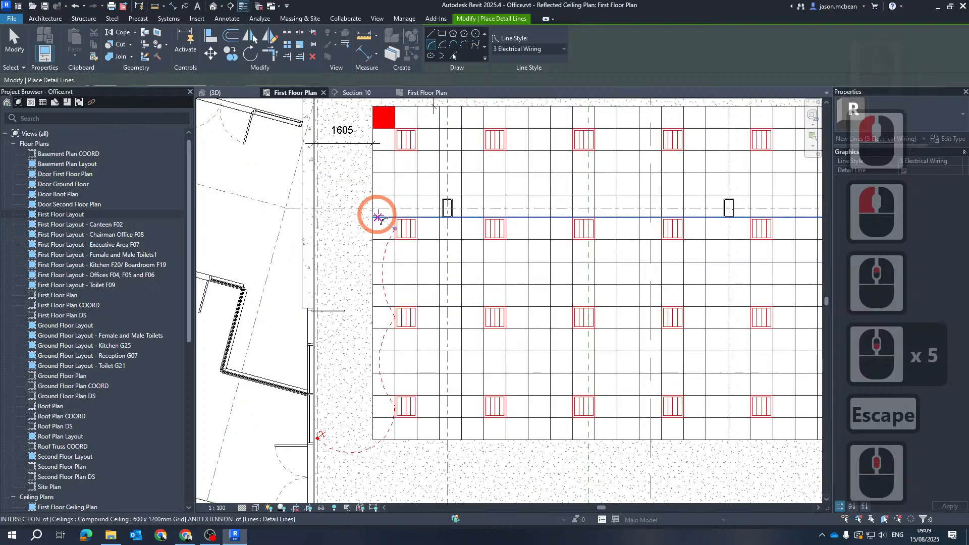
Step: Draw a wiring arc between the third and northernmost lights of the westernmost column and reshape it to about 1290 mm radius
{"action": "middle_click_drag", "start_coordinate": [466, 264], "coordinate": [424, 329]}
{"action": "scroll", "coordinate": [348, 279], "scroll_direction": "up", "scroll_amount": 5}
{"action": "left_click", "coordinate": [356, 307]}
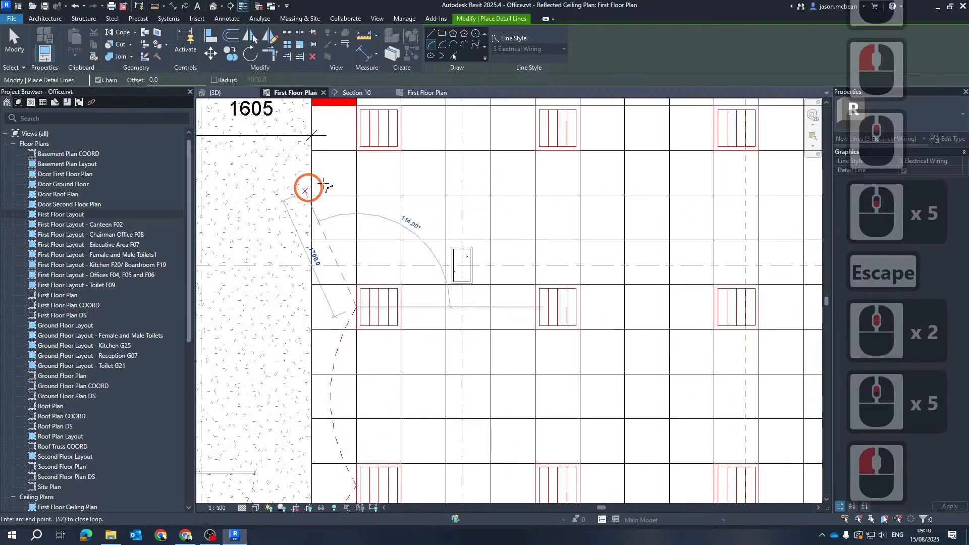
{"action": "middle_click_drag", "start_coordinate": [324, 185], "coordinate": [355, 231]}
{"action": "left_click", "coordinate": [367, 247]}
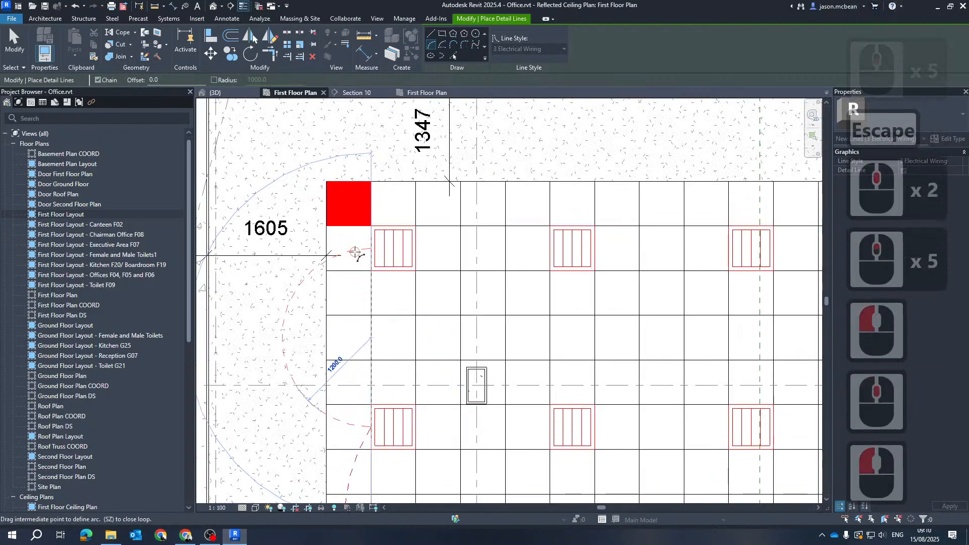
{"action": "left_click", "coordinate": [418, 329]}
{"action": "key", "text": "Escape"}
{"action": "key", "text": "Escape"}
{"action": "scroll", "coordinate": [454, 217], "scroll_direction": "down", "scroll_amount": 3}
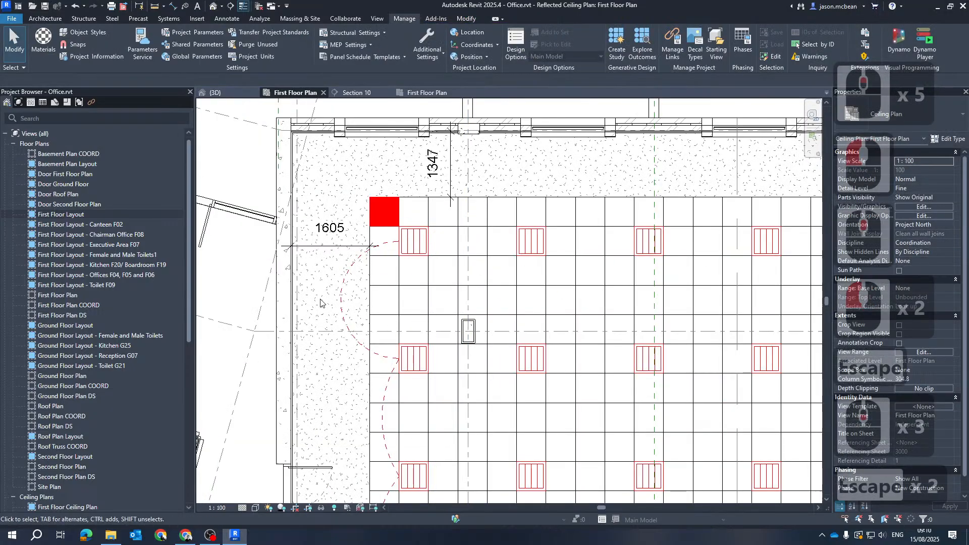
{"action": "left_click", "coordinate": [341, 302]}
{"action": "key", "text": "Escape"}
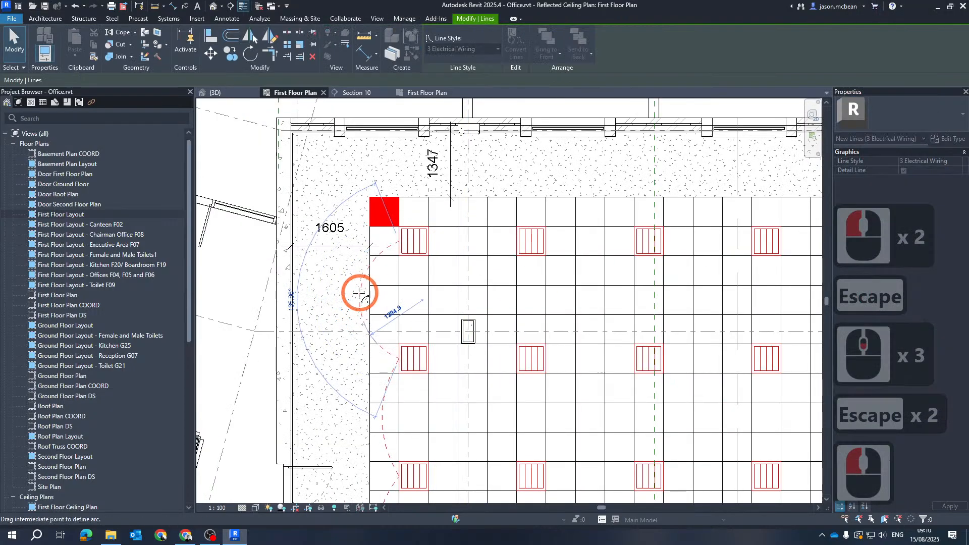
Step: Examine the wiring run from the west switch along the westernmost column of ceiling lights
{"action": "scroll", "coordinate": [454, 369], "scroll_direction": "down", "scroll_amount": 6}
{"action": "middle_click_drag", "start_coordinate": [454, 368], "coordinate": [412, 275]}
{"action": "scroll", "coordinate": [394, 266], "scroll_direction": "up", "scroll_amount": 6}
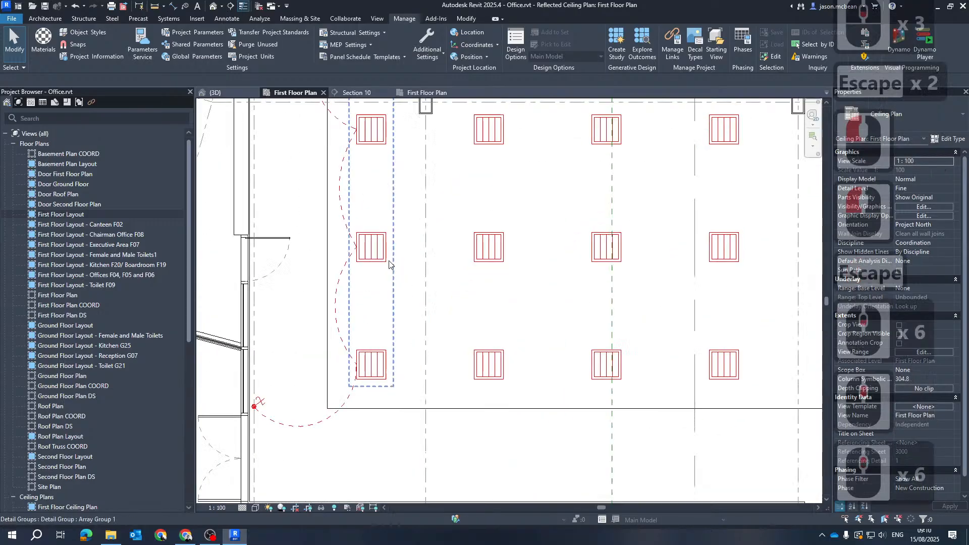
{"action": "scroll", "coordinate": [312, 280], "scroll_direction": "down", "scroll_amount": 7}
{"action": "middle_click_drag", "start_coordinate": [405, 241], "coordinate": [472, 240]}
{"action": "scroll", "coordinate": [435, 127], "scroll_direction": "up", "scroll_amount": 5}
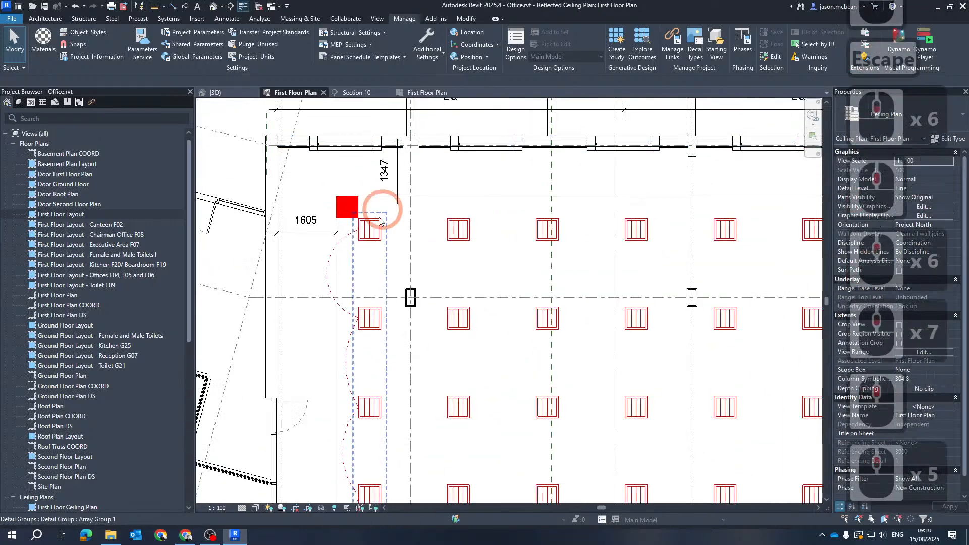
{"action": "scroll", "coordinate": [365, 243], "scroll_direction": "down", "scroll_amount": 5}
{"action": "key", "text": "Escape"}
{"action": "scroll", "coordinate": [371, 232], "scroll_direction": "up", "scroll_amount": 6}
{"action": "key", "text": "Escape"}
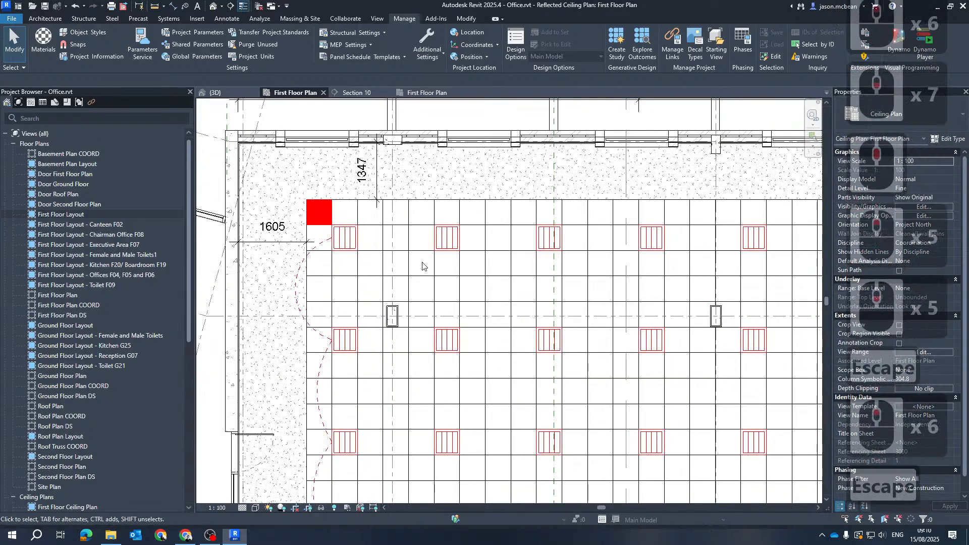
Step: Draw a straight 3 Electrical Wiring detail line between the first and second lights of the northernmost row
{"action": "key", "text": "l"}
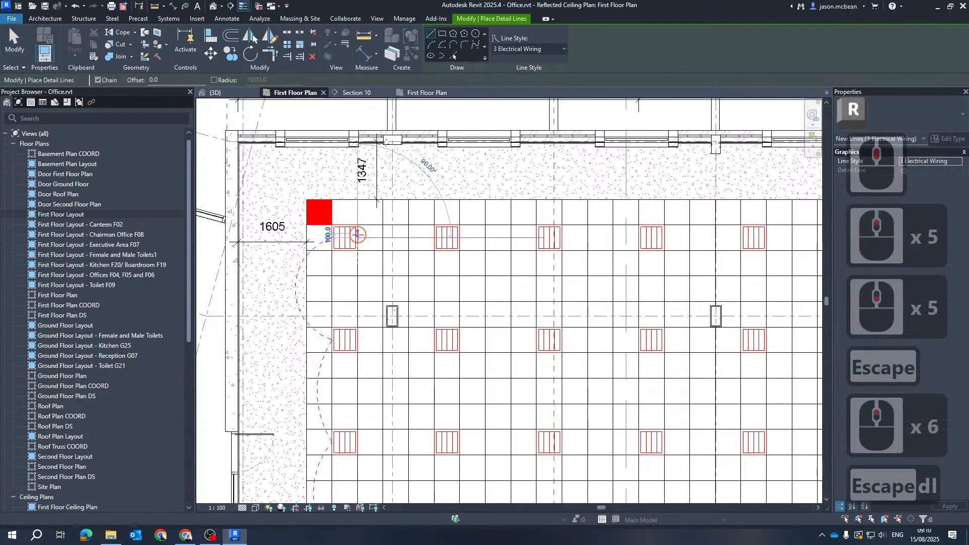
{"action": "left_click", "coordinate": [357, 237]}
{"action": "left_click", "coordinate": [438, 236]}
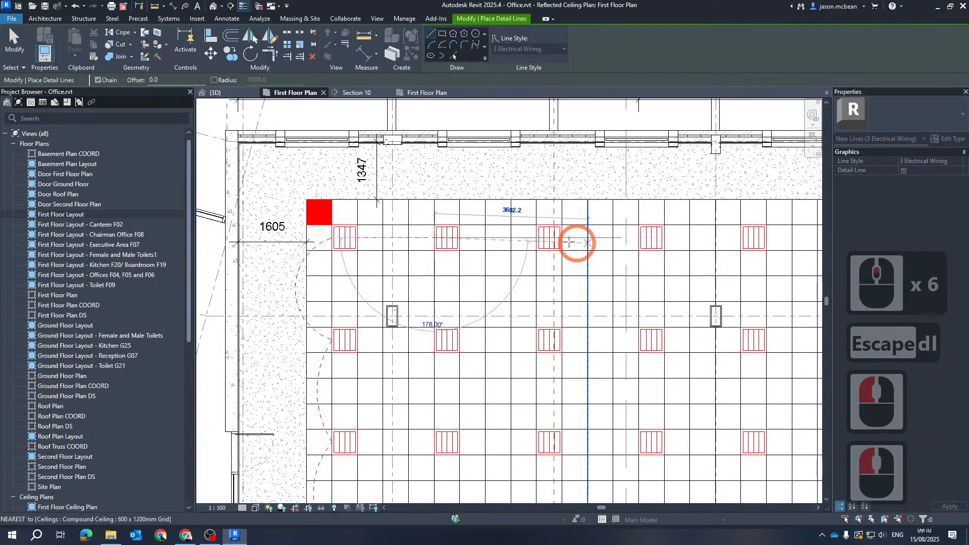
{"action": "scroll", "coordinate": [538, 234], "scroll_direction": "down", "scroll_amount": 4}
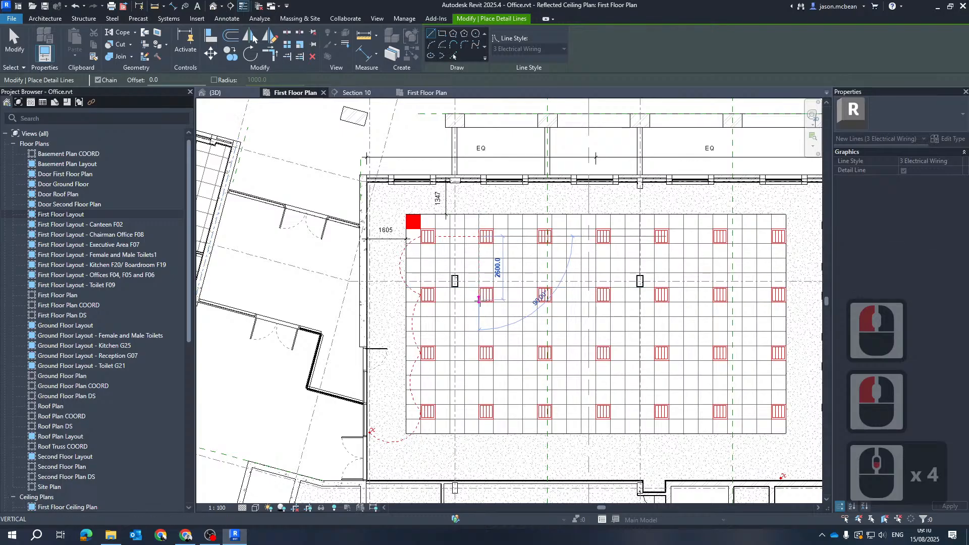
{"action": "scroll", "coordinate": [479, 294], "scroll_direction": "up", "scroll_amount": 5}
{"action": "scroll", "coordinate": [454, 263], "scroll_direction": "down", "scroll_amount": 6}
{"action": "key", "text": "Escape"}
{"action": "key", "text": "Escape"}
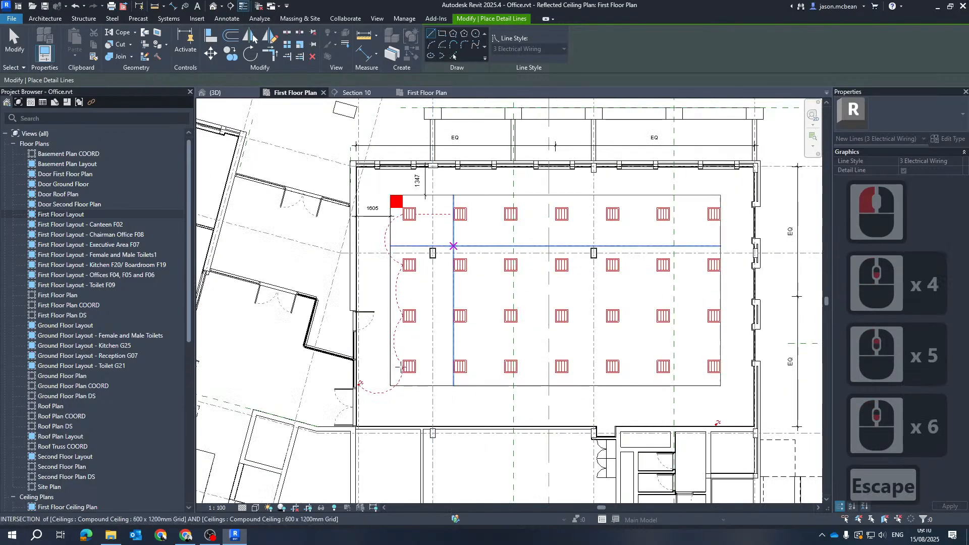
Step: Stretch the straight wiring line's east end to the two-way switch near the room's southeast corner
{"action": "scroll", "coordinate": [437, 216], "scroll_direction": "up", "scroll_amount": 3}
{"action": "left_click", "coordinate": [438, 218]}
{"action": "left_click_drag", "start_coordinate": [452, 217], "coordinate": [614, 347]}
{"action": "scroll", "coordinate": [491, 287], "scroll_direction": "down", "scroll_amount": 7}
{"action": "scroll", "coordinate": [483, 280], "scroll_direction": "down", "scroll_amount": 1}
{"action": "scroll", "coordinate": [608, 368], "scroll_direction": "up", "scroll_amount": 18}
{"action": "scroll", "coordinate": [609, 344], "scroll_direction": "up", "scroll_amount": 2}
{"action": "scroll", "coordinate": [610, 341], "scroll_direction": "up", "scroll_amount": 9}
{"action": "scroll", "coordinate": [614, 348], "scroll_direction": "down", "scroll_amount": 4}
{"action": "scroll", "coordinate": [614, 348], "scroll_direction": "up", "scroll_amount": 5}
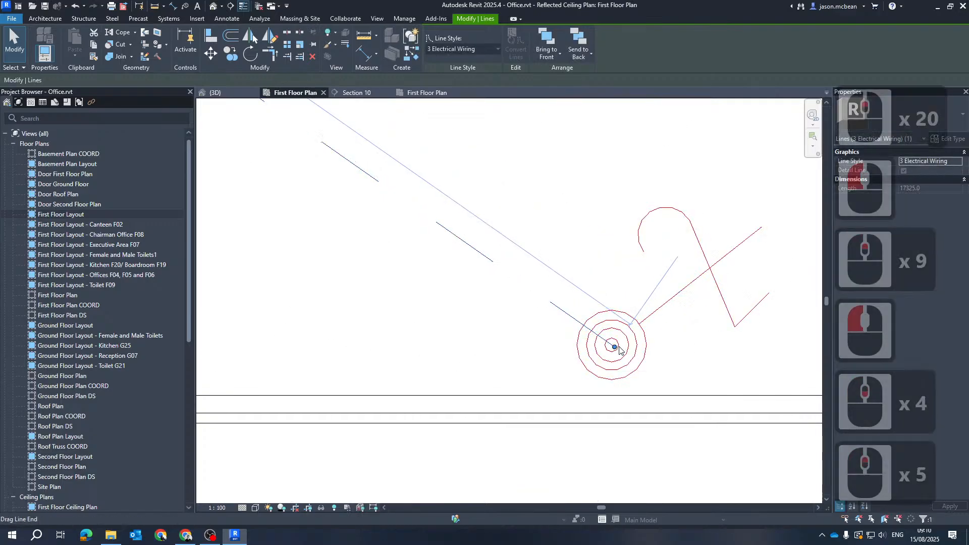
Step: Snap the stretched wiring line's end to the centre of the circles in the southeast two-way switch symbol
{"action": "left_click", "coordinate": [589, 293]}
{"action": "key", "text": "s"}
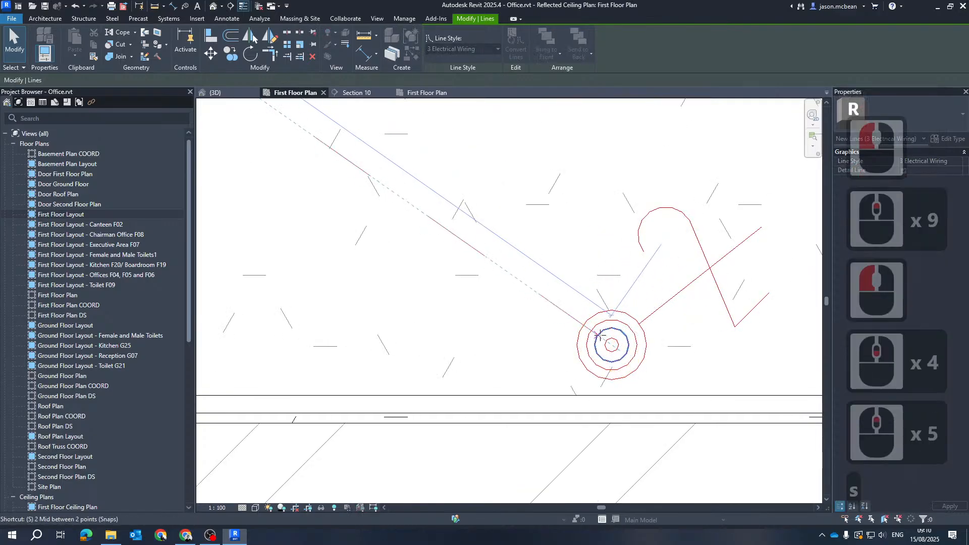
{"action": "left_click", "coordinate": [616, 327]}
{"action": "scroll", "coordinate": [654, 385], "scroll_direction": "down", "scroll_amount": 18}
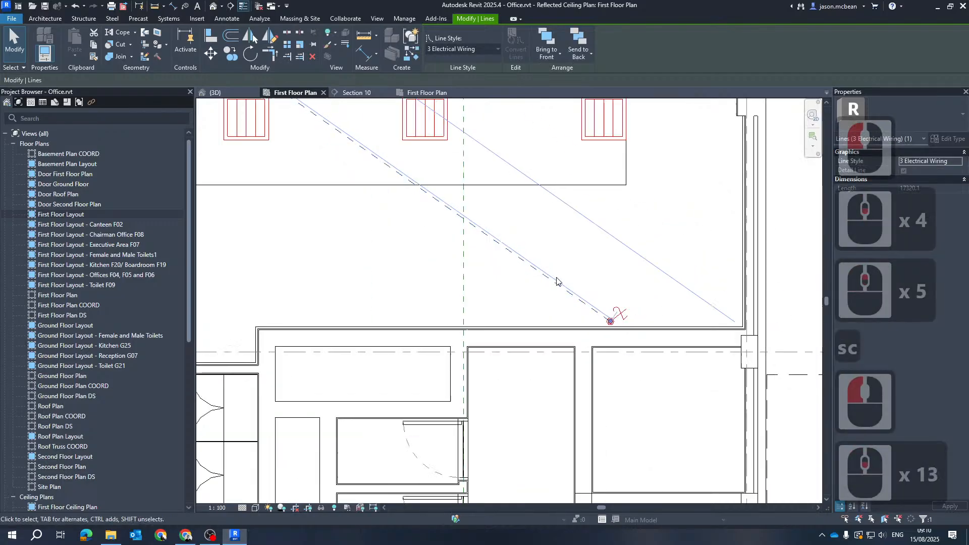
{"action": "scroll", "coordinate": [419, 259], "scroll_direction": "down", "scroll_amount": 4}
{"action": "key", "text": "Escape"}
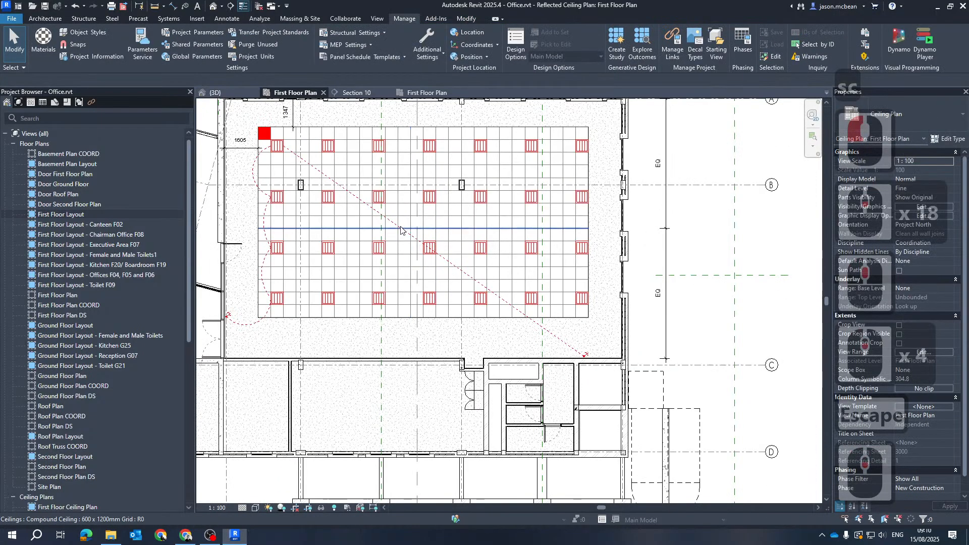
Step: Delete the straight diagonal wiring line running from the northernmost light row to the southeast two-way switch
{"action": "scroll", "coordinate": [400, 236], "scroll_direction": "up", "scroll_amount": 5}
{"action": "left_click", "coordinate": [429, 242]}
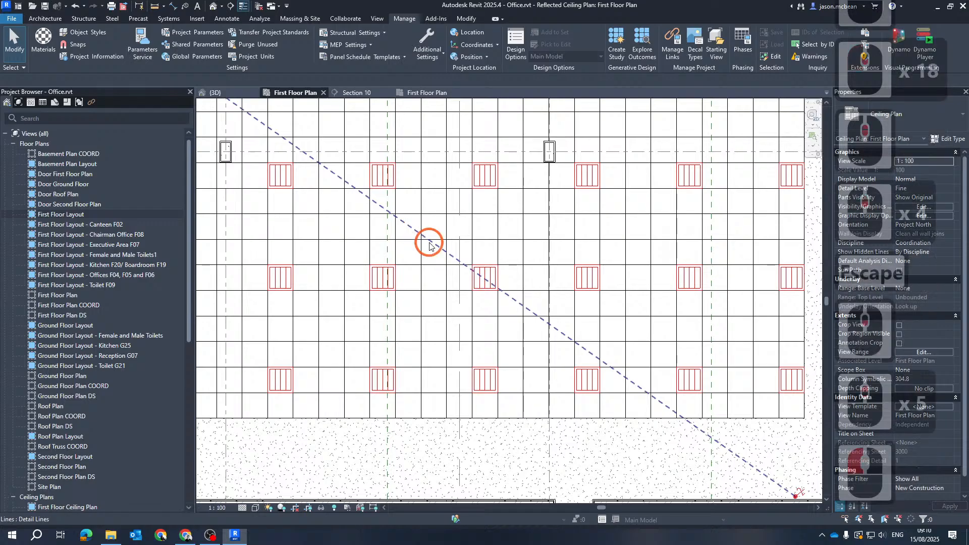
{"action": "scroll", "coordinate": [444, 187], "scroll_direction": "down", "scroll_amount": 7}
{"action": "key", "text": "Delete"}
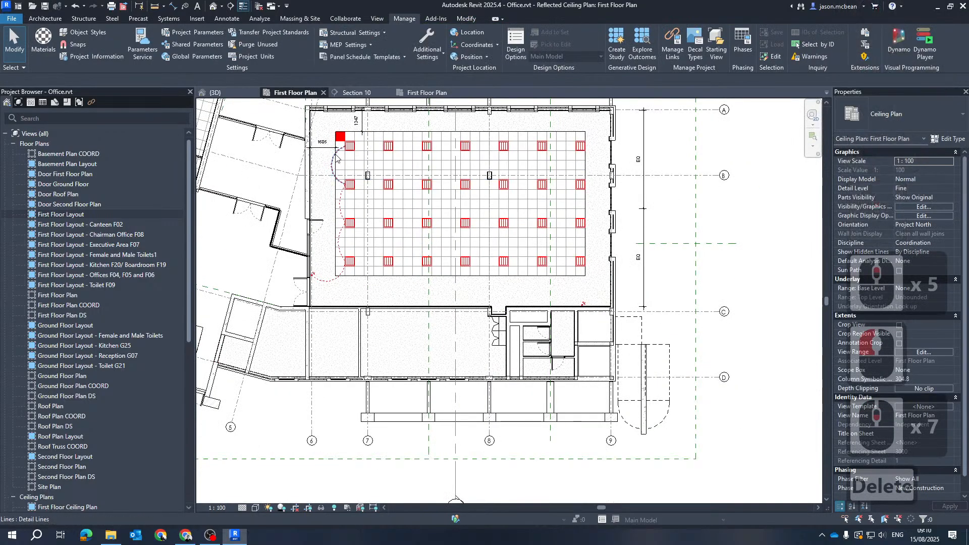
{"action": "middle_click_drag", "start_coordinate": [369, 191], "coordinate": [383, 225]}
{"action": "key", "text": "Escape"}
Step: Open Section 10 and examine the vertical gap between the raised grid ceiling and the flush plastered ceiling
{"action": "middle_click_drag", "start_coordinate": [455, 172], "coordinate": [405, 296]}
{"action": "scroll", "coordinate": [406, 297], "scroll_direction": "down", "scroll_amount": 3}
{"action": "key", "text": "Escape"}
{"action": "double_click", "coordinate": [431, 229]}
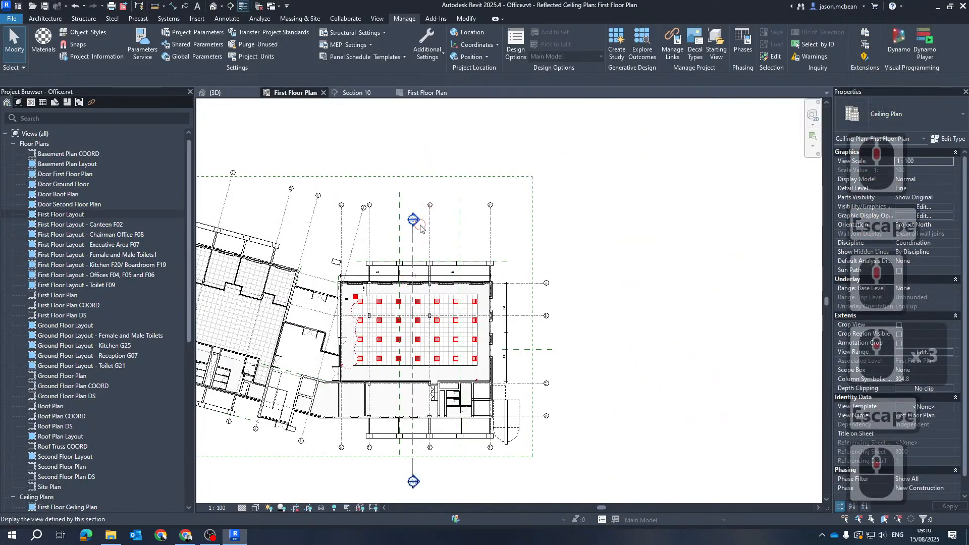
{"action": "scroll", "coordinate": [358, 212], "scroll_direction": "up", "scroll_amount": 4}
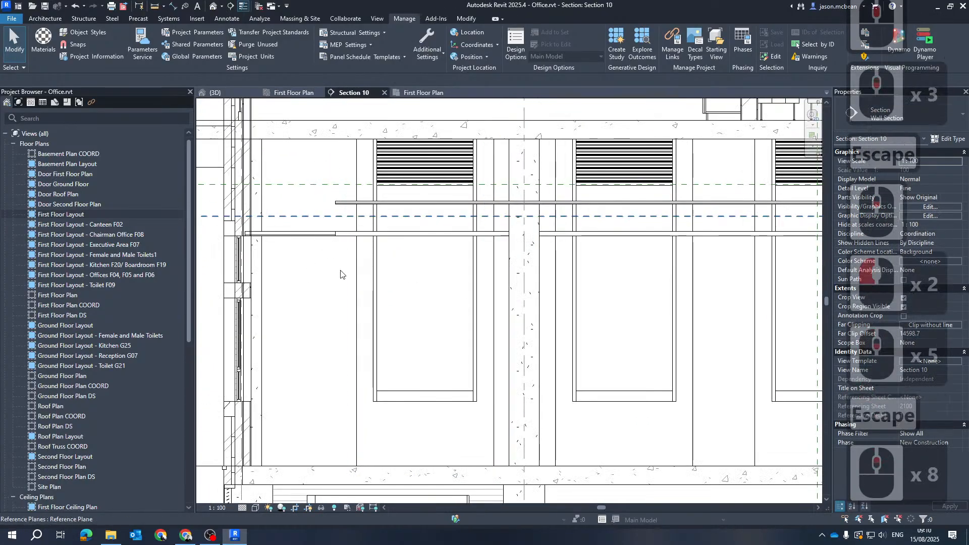
{"action": "scroll", "coordinate": [341, 271], "scroll_direction": "up", "scroll_amount": 7}
{"action": "middle_click_drag", "start_coordinate": [329, 265], "coordinate": [367, 402]}
{"action": "scroll", "coordinate": [349, 255], "scroll_direction": "down", "scroll_amount": 7}
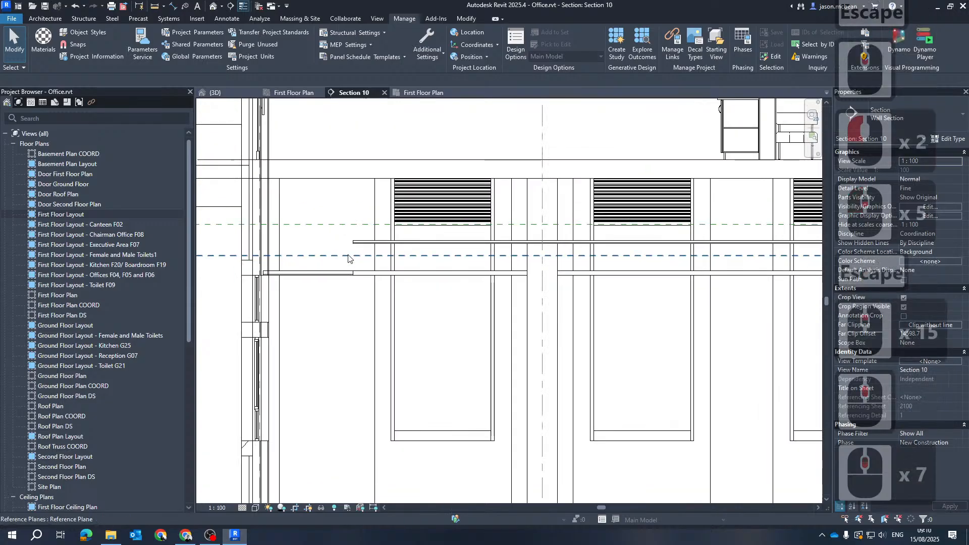
{"action": "scroll", "coordinate": [567, 298], "scroll_direction": "down", "scroll_amount": 14}
{"action": "scroll", "coordinate": [565, 283], "scroll_direction": "up", "scroll_amount": 6}
{"action": "scroll", "coordinate": [535, 253], "scroll_direction": "up", "scroll_amount": 6}
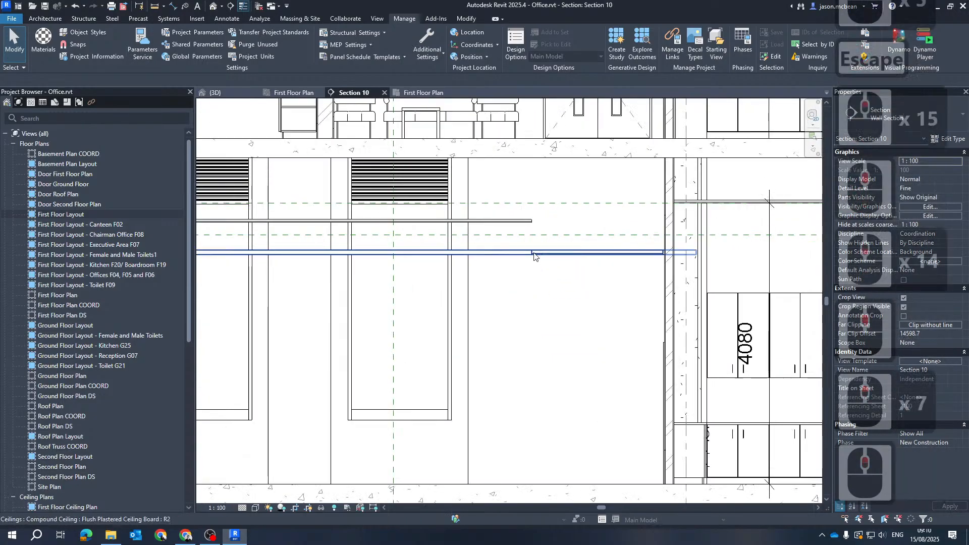
{"action": "scroll", "coordinate": [552, 237], "scroll_direction": "down", "scroll_amount": 8}
{"action": "key", "text": "Escape"}
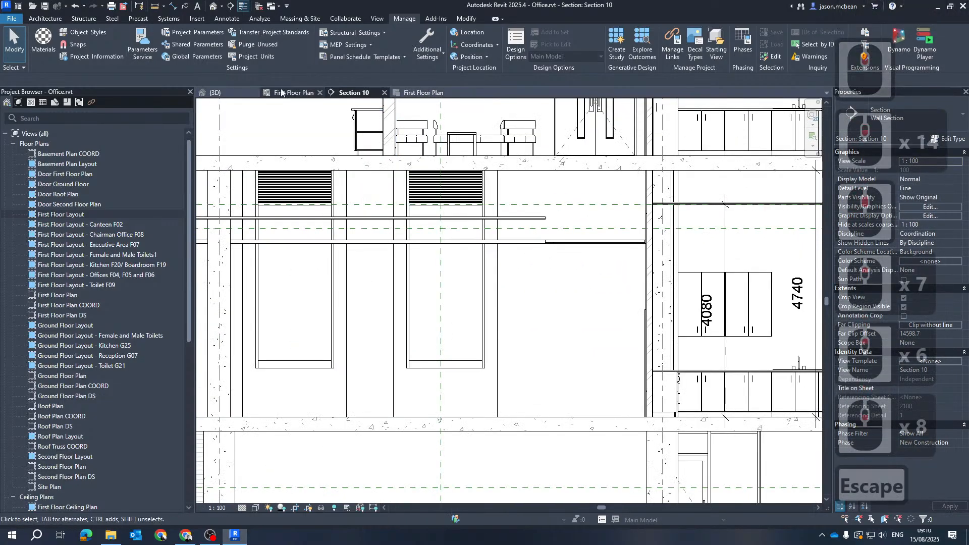
{"action": "scroll", "coordinate": [549, 237], "scroll_direction": "down", "scroll_amount": 5}
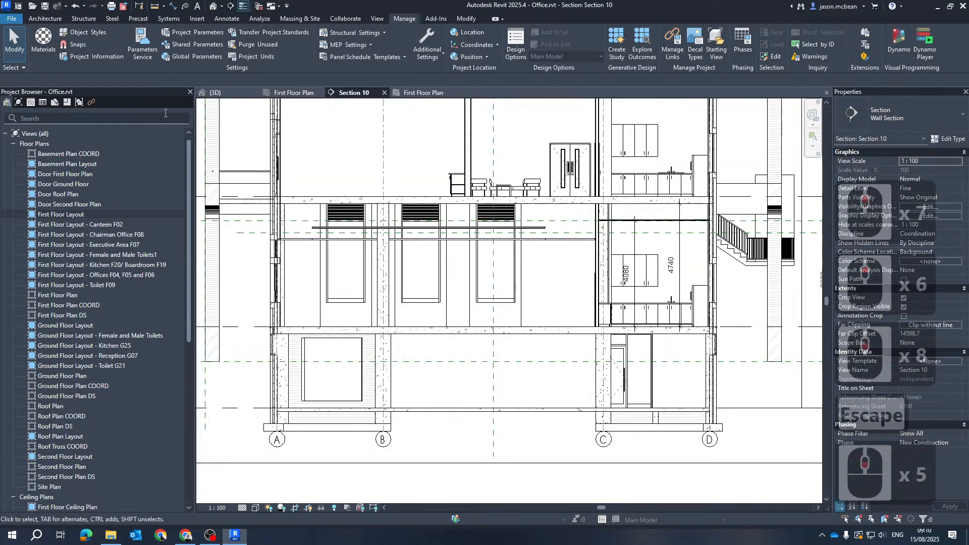
{"action": "scroll", "coordinate": [314, 243], "scroll_direction": "up", "scroll_amount": 11}
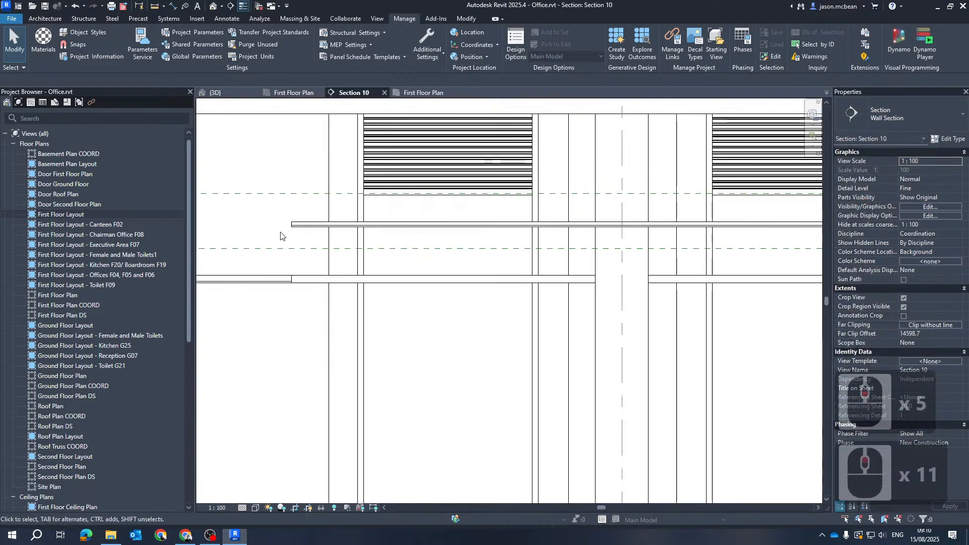
{"action": "scroll", "coordinate": [416, 156], "scroll_direction": "down", "scroll_amount": 6}
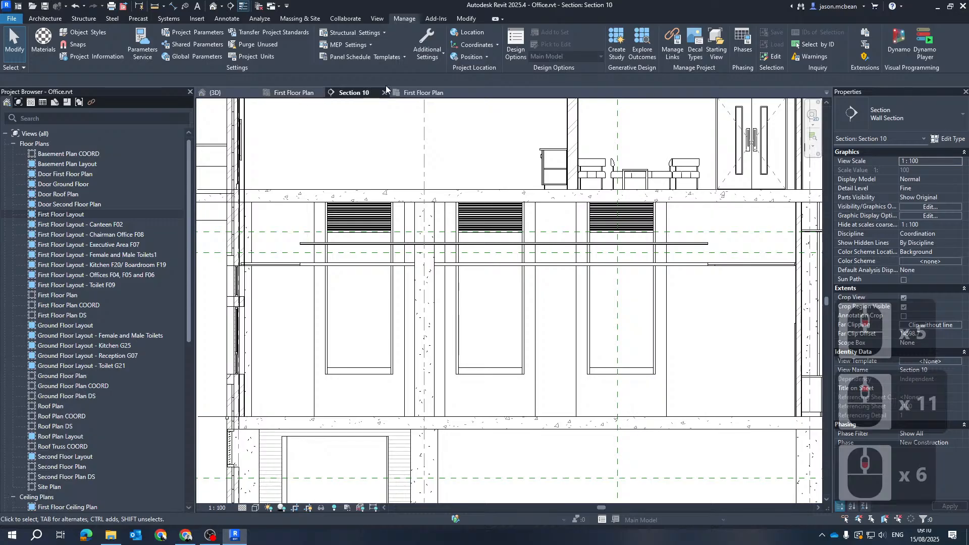
Step: Switch to the 3D view and examine the open edge between the two ceiling levels from below and above
{"action": "left_click", "coordinate": [226, 92]}
{"action": "scroll", "coordinate": [524, 321], "scroll_direction": "up", "scroll_amount": 4}
{"action": "scroll", "coordinate": [525, 323], "scroll_direction": "down", "scroll_amount": 6}
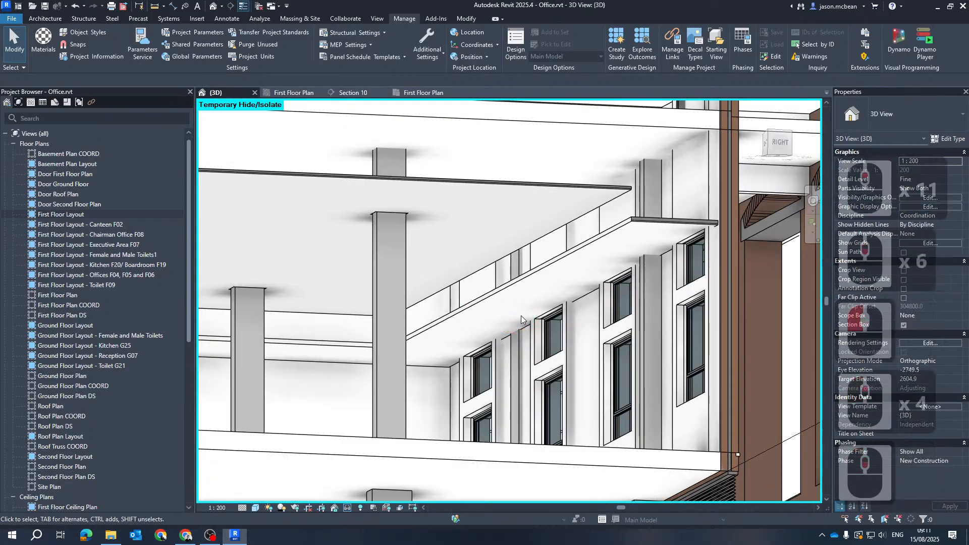
{"action": "middle_click_drag", "start_coordinate": [526, 326], "coordinate": [562, 284], "text": "shift"}
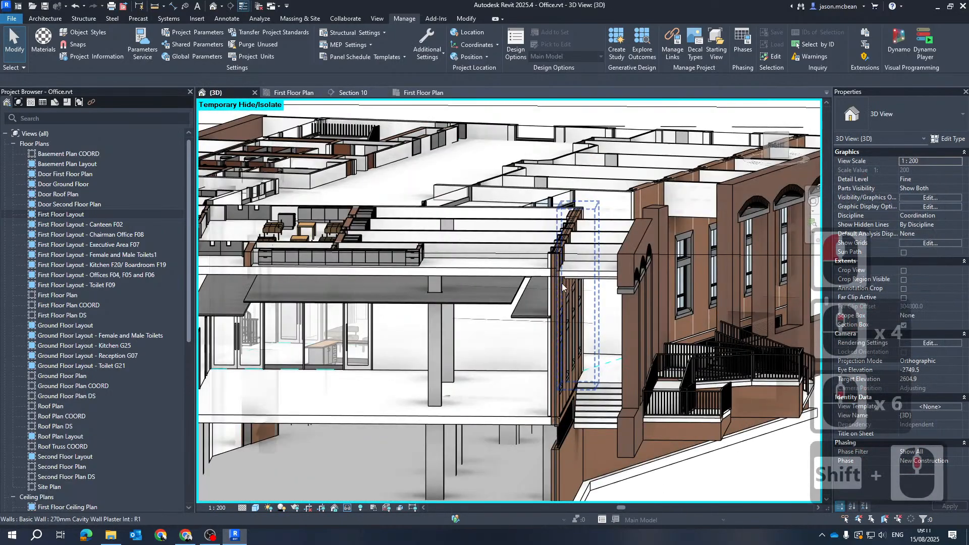
{"action": "scroll", "coordinate": [511, 326], "scroll_direction": "up", "scroll_amount": 7}
{"action": "middle_click_drag", "start_coordinate": [510, 323], "coordinate": [626, 337], "text": "shift"}
Step: Start a new architectural wall using the 25mm Thick Plaster Board type
{"action": "left_click", "coordinate": [55, 19]}
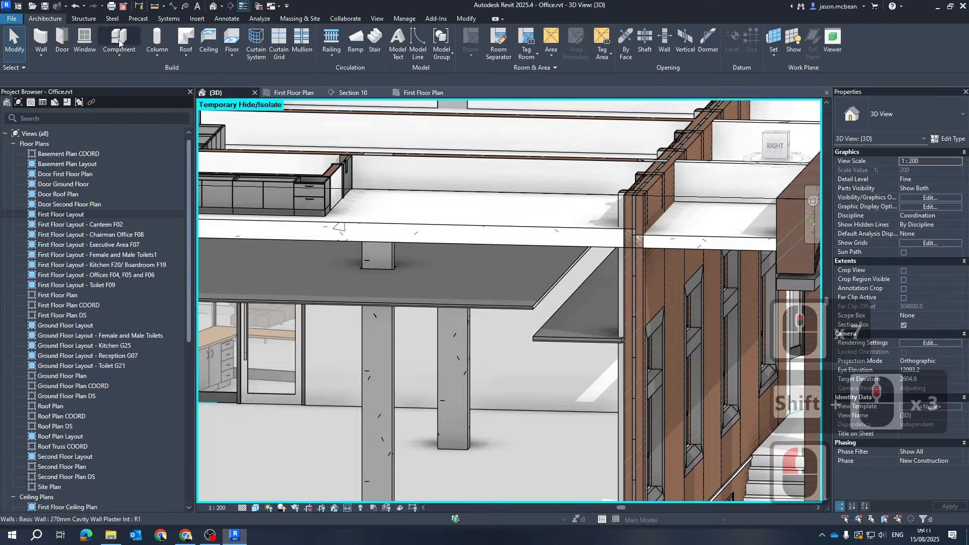
{"action": "left_click", "coordinate": [40, 38]}
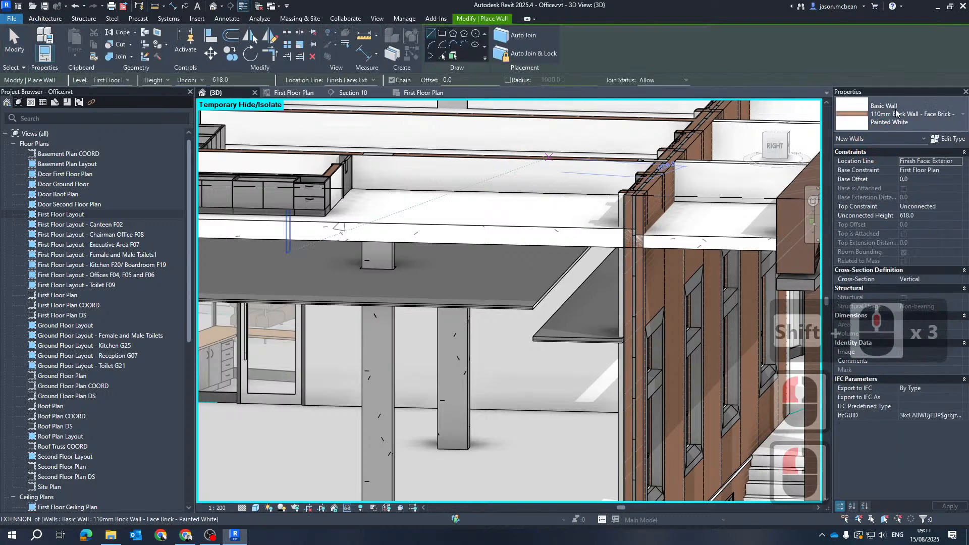
{"action": "left_click", "coordinate": [896, 113]}
{"action": "scroll", "coordinate": [903, 227], "scroll_direction": "up", "scroll_amount": 12}
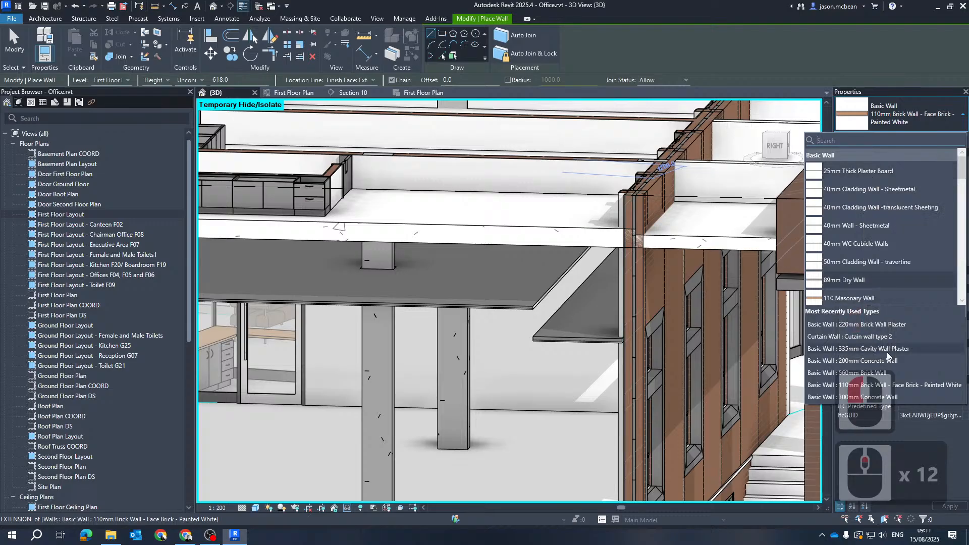
{"action": "scroll", "coordinate": [867, 253], "scroll_direction": "down", "scroll_amount": 1}
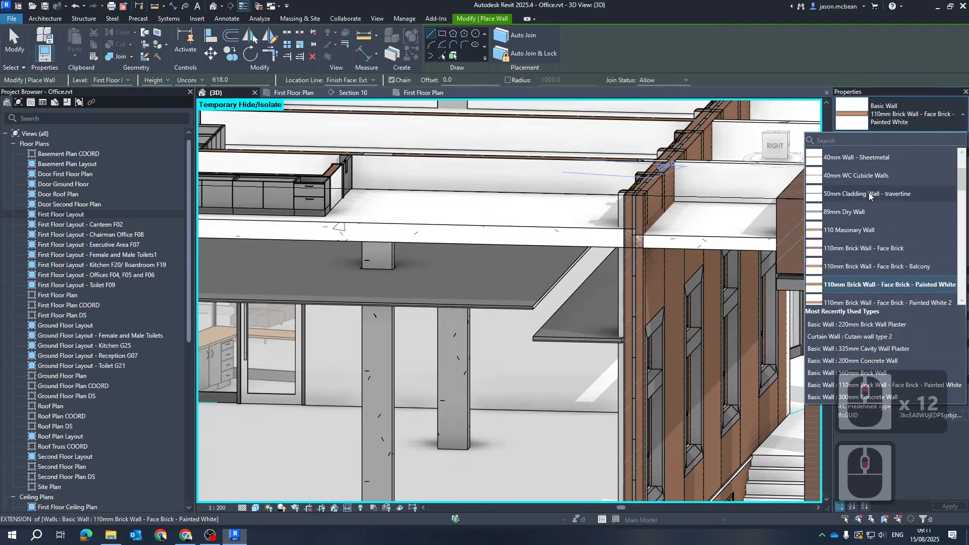
{"action": "scroll", "coordinate": [884, 222], "scroll_direction": "down", "scroll_amount": 2}
{"action": "scroll", "coordinate": [873, 192], "scroll_direction": "up", "scroll_amount": 4}
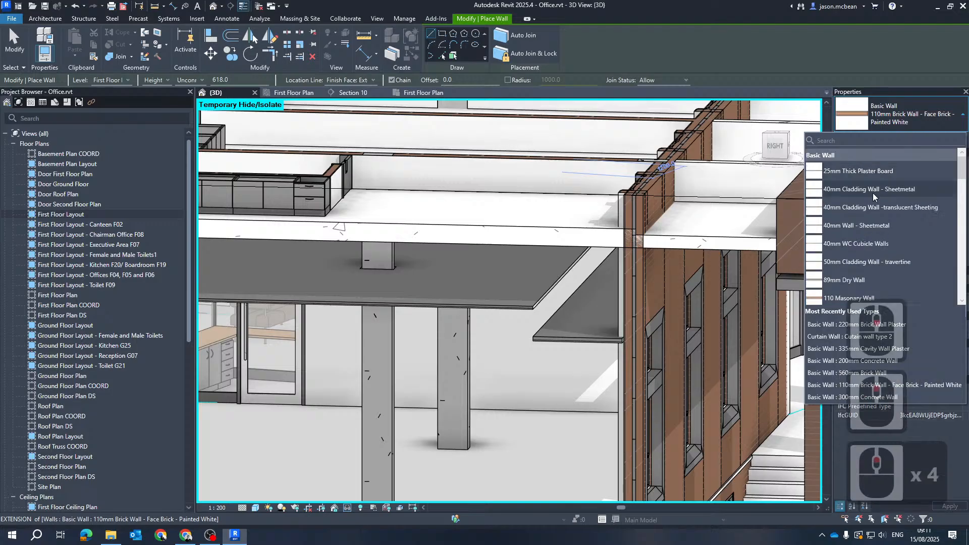
{"action": "left_click", "coordinate": [841, 172]}
{"action": "scroll", "coordinate": [584, 194], "scroll_direction": "down", "scroll_amount": 4}
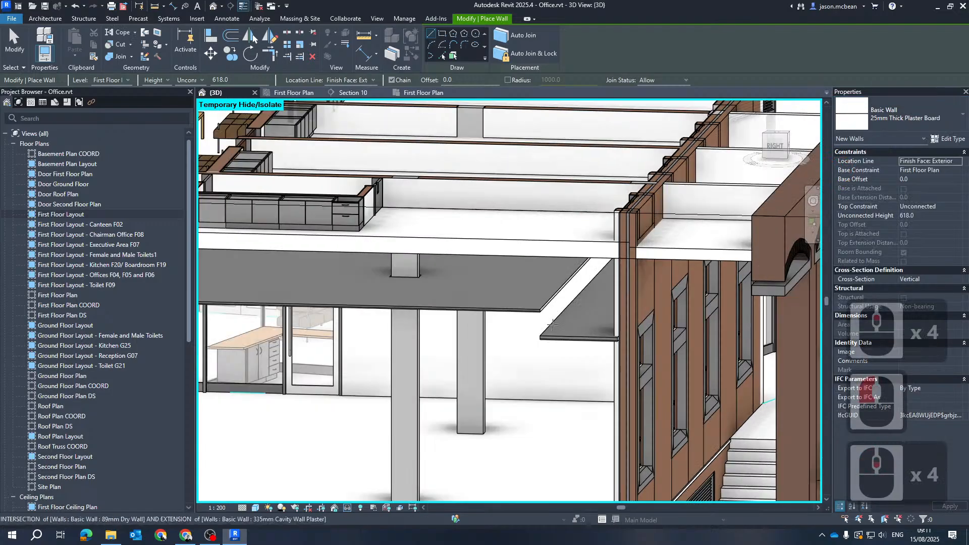
{"action": "middle_click_drag", "start_coordinate": [584, 194], "coordinate": [554, 324], "text": "shift"}
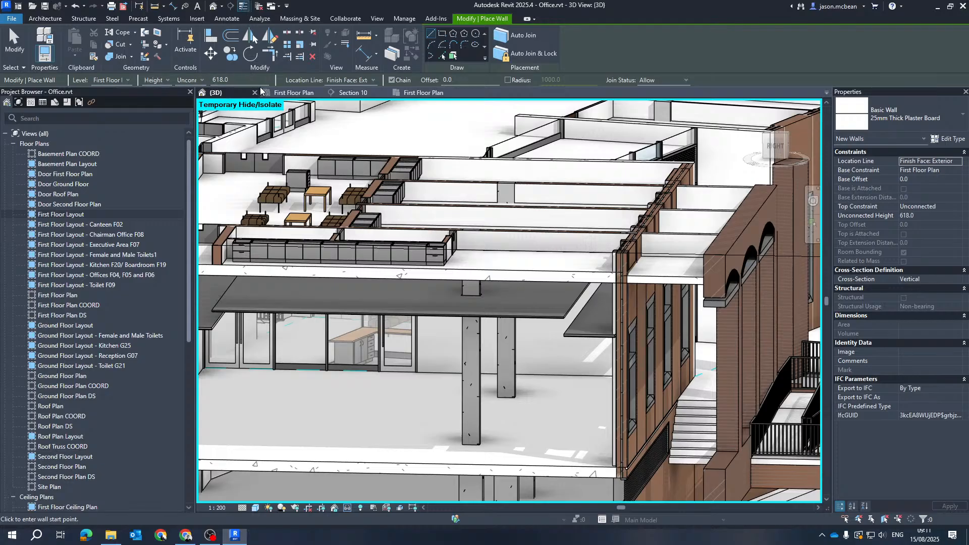
Step: Set the new wall's base offset to 2300 and choose Pick Lines as the drawing method
{"action": "left_click", "coordinate": [202, 81]}
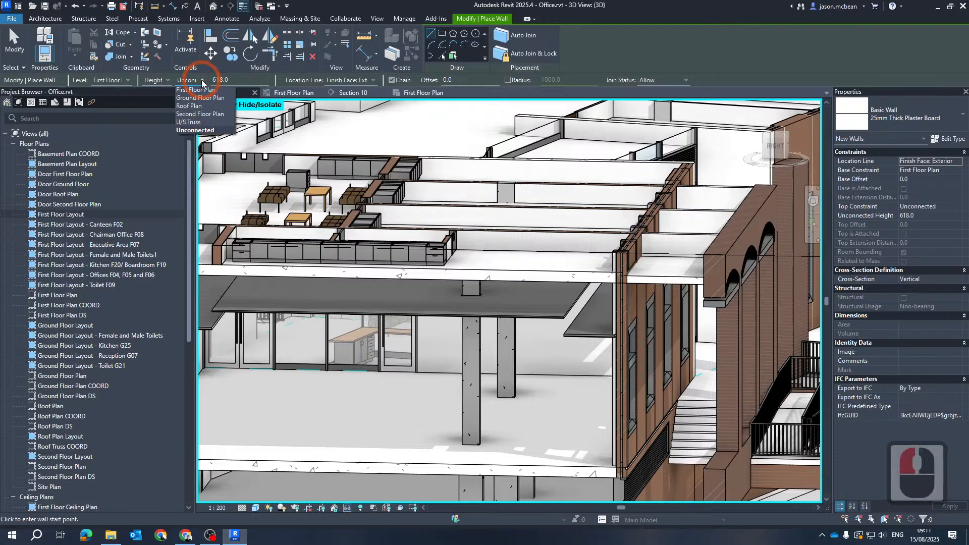
{"action": "left_click", "coordinate": [202, 81]}
{"action": "scroll", "coordinate": [411, 268], "scroll_direction": "down", "scroll_amount": 3}
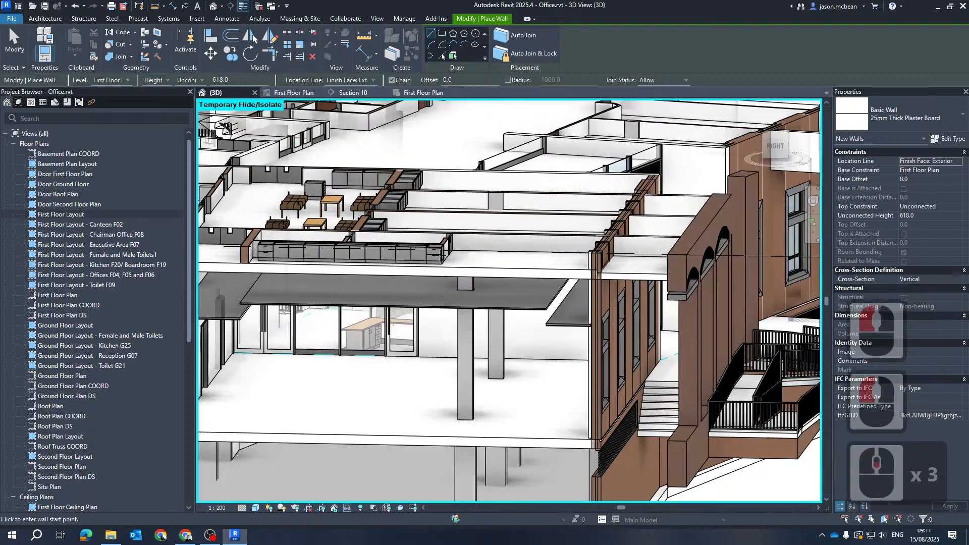
{"action": "middle_click_drag", "start_coordinate": [411, 270], "coordinate": [372, 293], "text": "shift"}
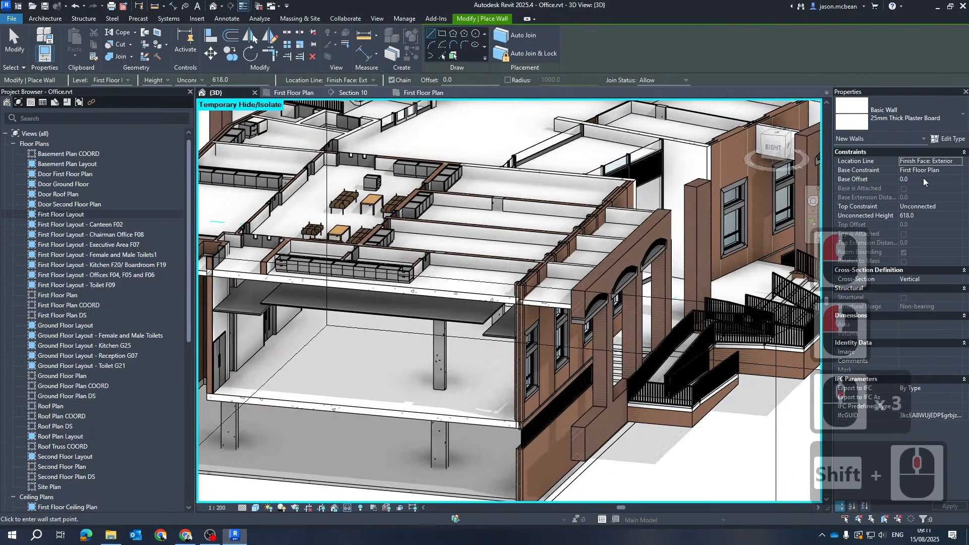
{"action": "left_click", "coordinate": [925, 179]}
{"action": "type", "text": "23"}
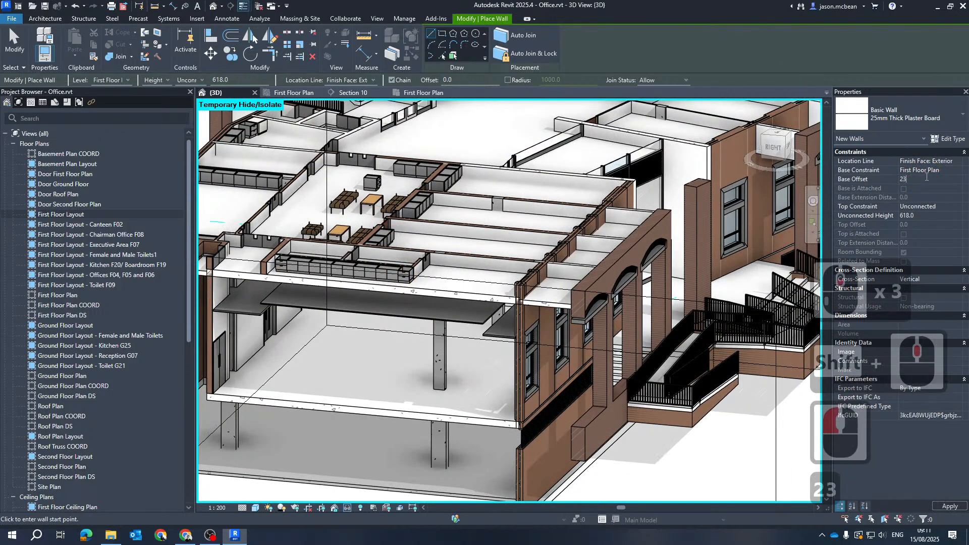
{"action": "key", "text": "Return"}
{"action": "scroll", "coordinate": [485, 333], "scroll_direction": "down", "scroll_amount": 4}
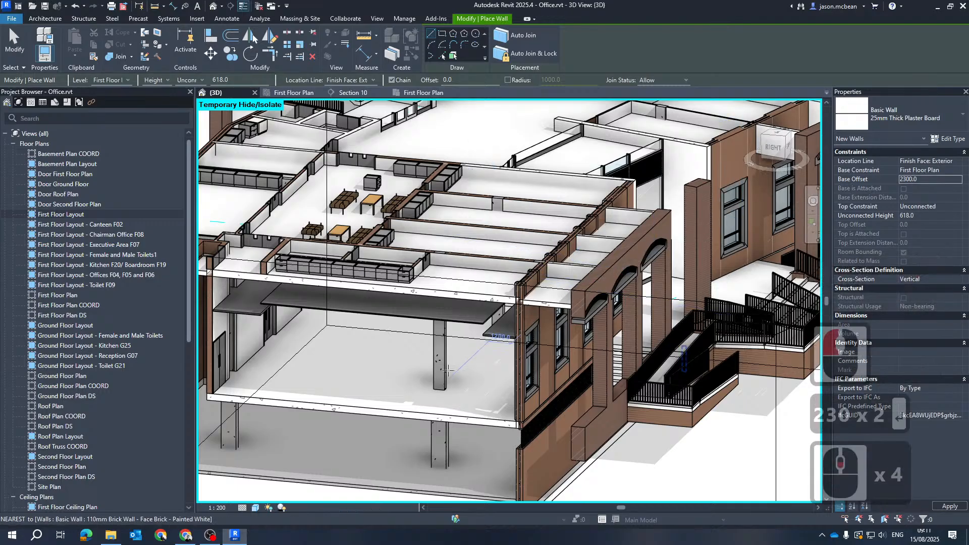
{"action": "middle_click_drag", "start_coordinate": [480, 335], "coordinate": [517, 360], "text": "shift"}
{"action": "left_click", "coordinate": [444, 55]}
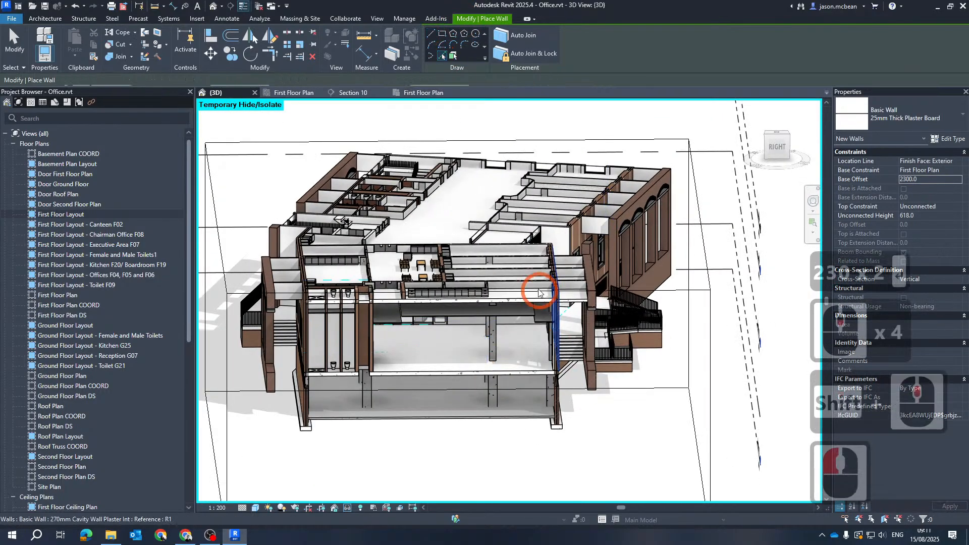
Step: Try to highlight the flush plastered ceiling's whole inner edge loop in the 3D view as the wall path
{"action": "scroll", "coordinate": [539, 294], "scroll_direction": "up", "scroll_amount": 6}
{"action": "scroll", "coordinate": [547, 361], "scroll_direction": "up", "scroll_amount": 3}
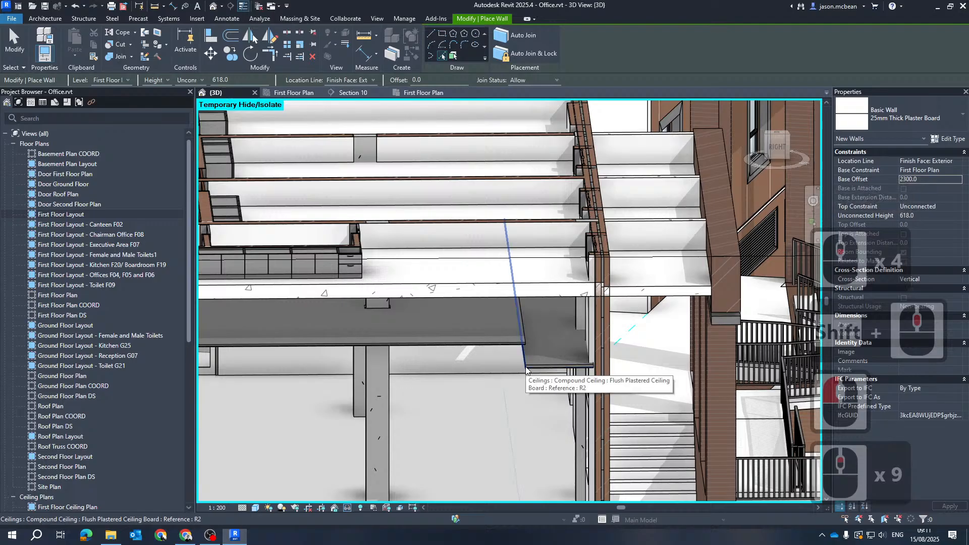
{"action": "key", "text": "Tab"}
{"action": "key", "text": "Tab"}
{"action": "middle_click_drag", "start_coordinate": [550, 381], "coordinate": [595, 255], "text": "shift"}
{"action": "scroll", "coordinate": [604, 253], "scroll_direction": "up", "scroll_amount": 6}
{"action": "key", "text": "Tab"}
{"action": "key", "text": "Tab"}
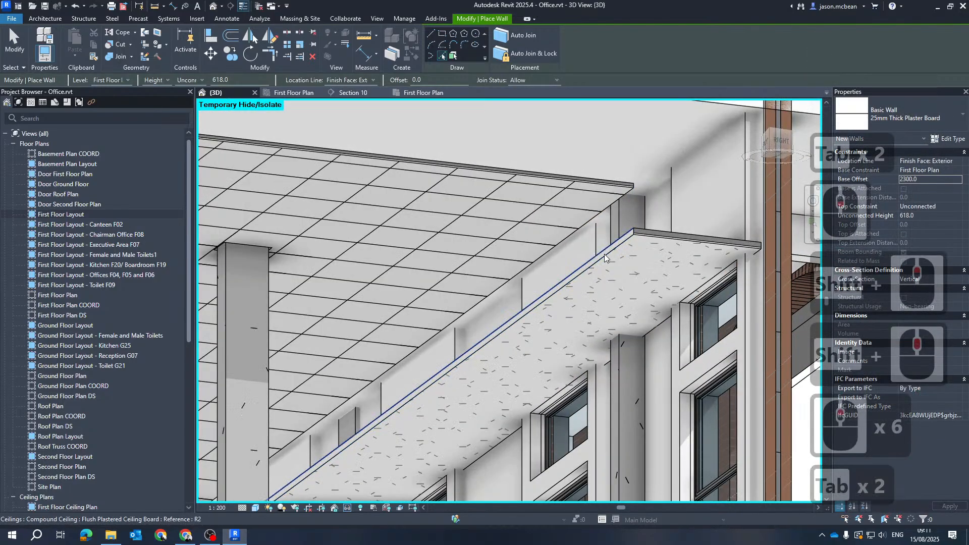
{"action": "key", "text": "Tab"}
{"action": "scroll", "coordinate": [605, 256], "scroll_direction": "down", "scroll_amount": 11}
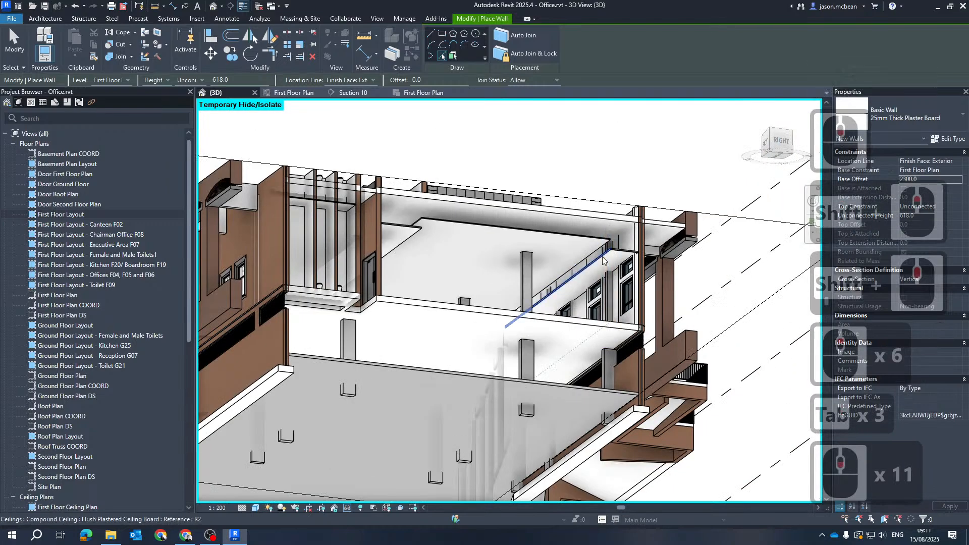
{"action": "key", "text": "Tab"}
{"action": "key", "text": "Tab"}
{"action": "scroll", "coordinate": [602, 261], "scroll_direction": "up", "scroll_amount": 5}
{"action": "key", "text": "Tab"}
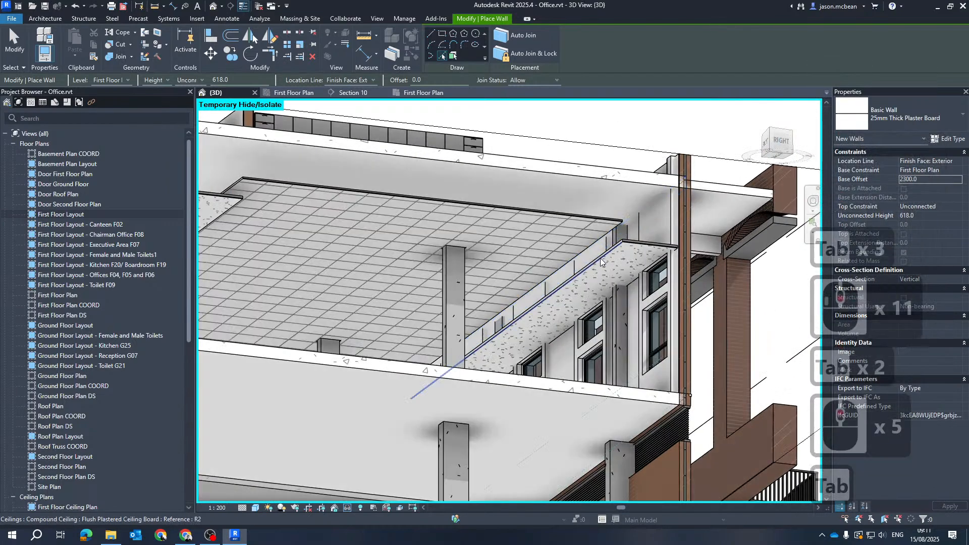
{"action": "scroll", "coordinate": [601, 261], "scroll_direction": "down", "scroll_amount": 3}
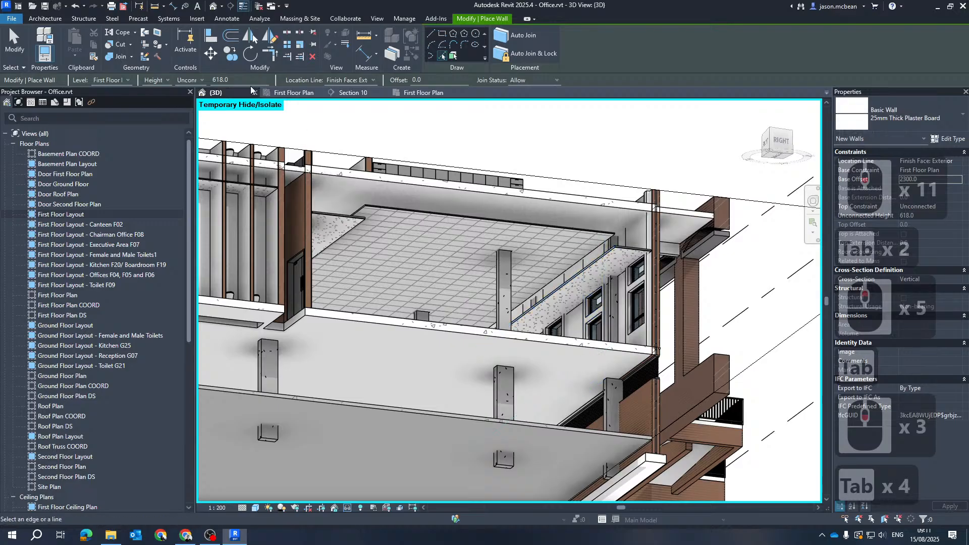
Step: Return to the First Floor reflected ceiling plan and try to highlight the grid ceiling's boundary as the wall path
{"action": "left_click", "coordinate": [294, 93]}
{"action": "scroll", "coordinate": [507, 247], "scroll_direction": "up", "scroll_amount": 10}
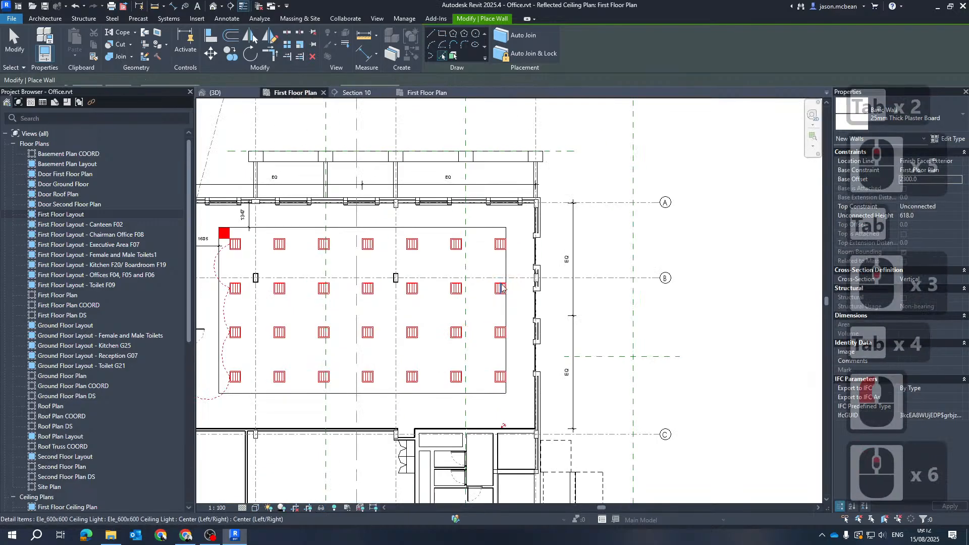
{"action": "key", "text": "Tab"}
{"action": "key", "text": "Tab"}
{"action": "scroll", "coordinate": [506, 248], "scroll_direction": "up", "scroll_amount": 7}
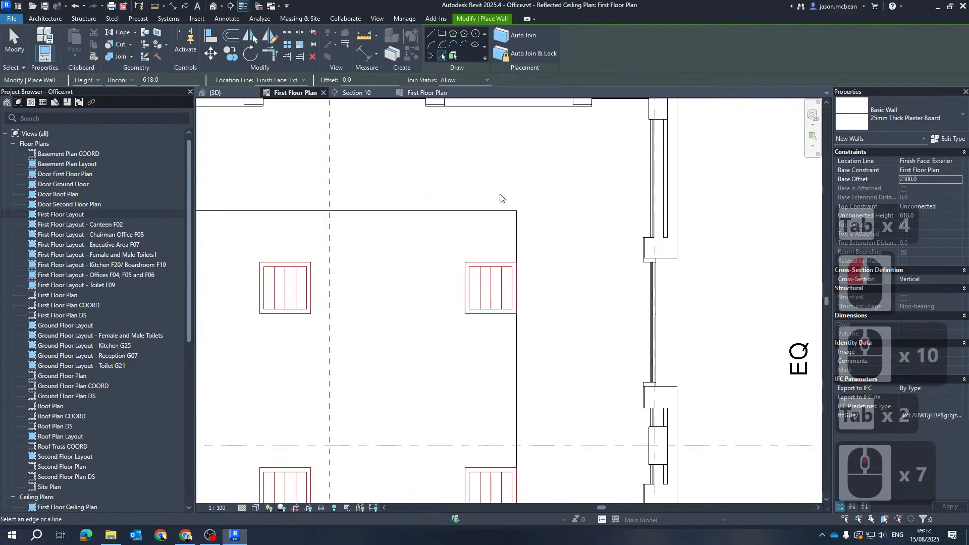
{"action": "key", "text": "Tab"}
{"action": "key", "text": "Tab"}
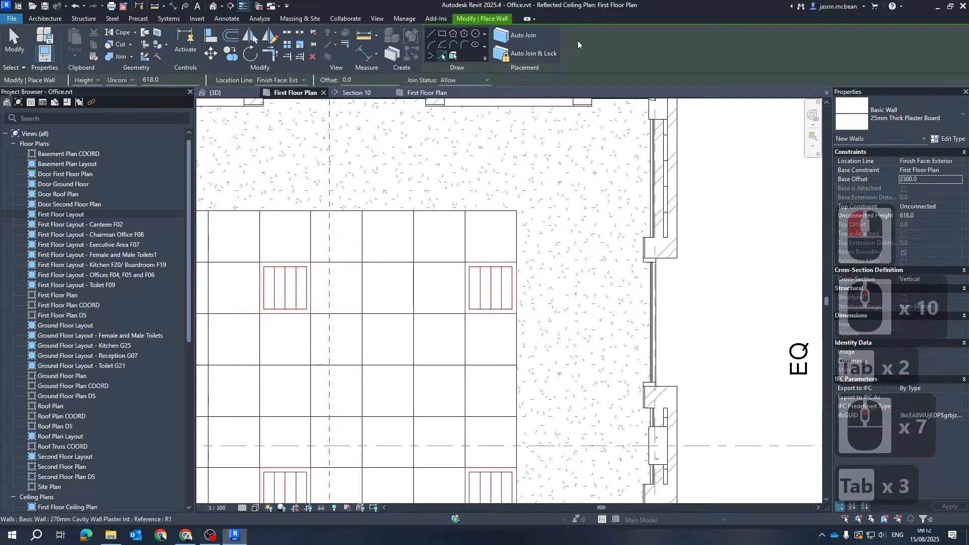
Step: Set the new wall's location line to Core Face: Exterior
{"action": "scroll", "coordinate": [645, 183], "scroll_direction": "down", "scroll_amount": 6}
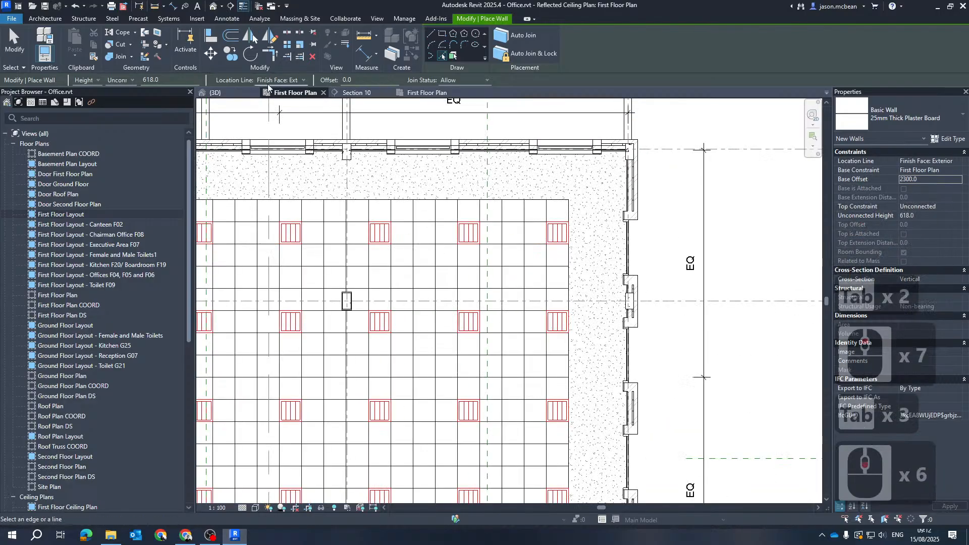
{"action": "left_click", "coordinate": [305, 81]}
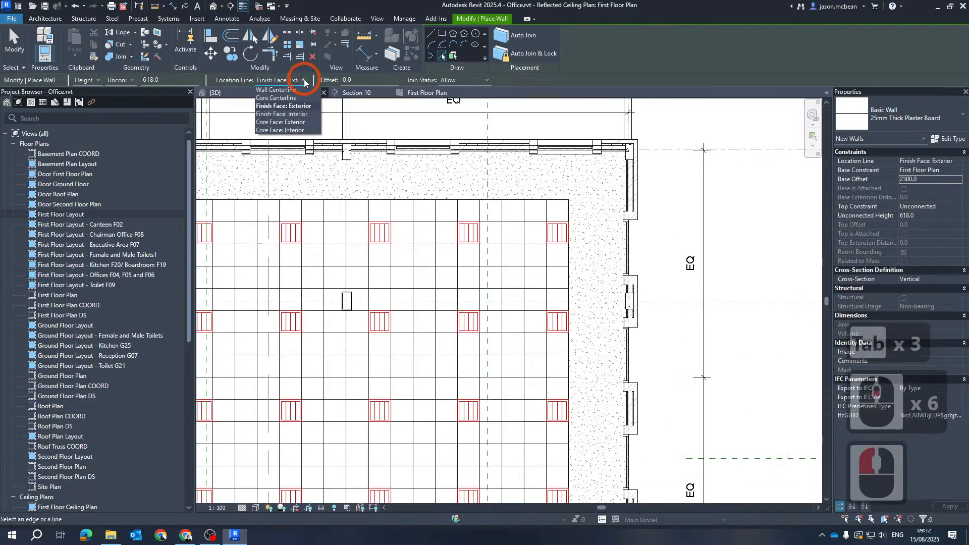
{"action": "left_click", "coordinate": [282, 123]}
Step: Place the plasterboard wall along the whole chained inner edge of the flush plastered ceiling around the grid ceiling
{"action": "scroll", "coordinate": [319, 202], "scroll_direction": "up", "scroll_amount": 7}
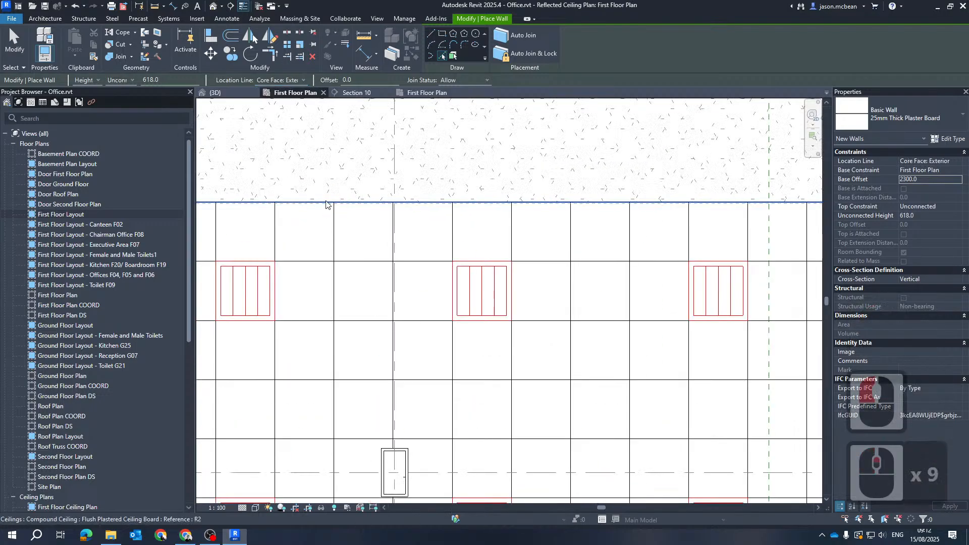
{"action": "scroll", "coordinate": [327, 205], "scroll_direction": "up", "scroll_amount": 5}
{"action": "scroll", "coordinate": [748, 221], "scroll_direction": "down", "scroll_amount": 14}
{"action": "scroll", "coordinate": [357, 217], "scroll_direction": "up", "scroll_amount": 11}
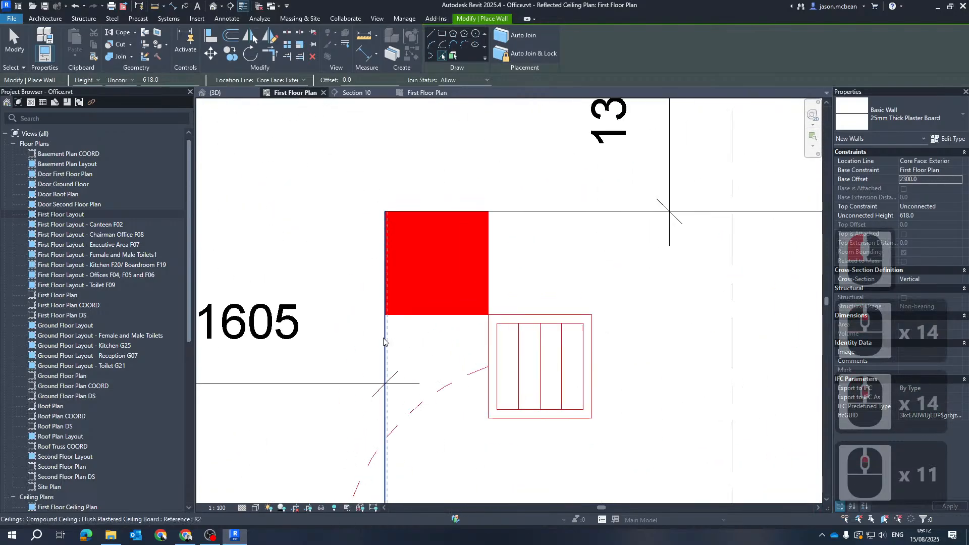
{"action": "key", "text": "Tab"}
{"action": "key", "text": "Tab"}
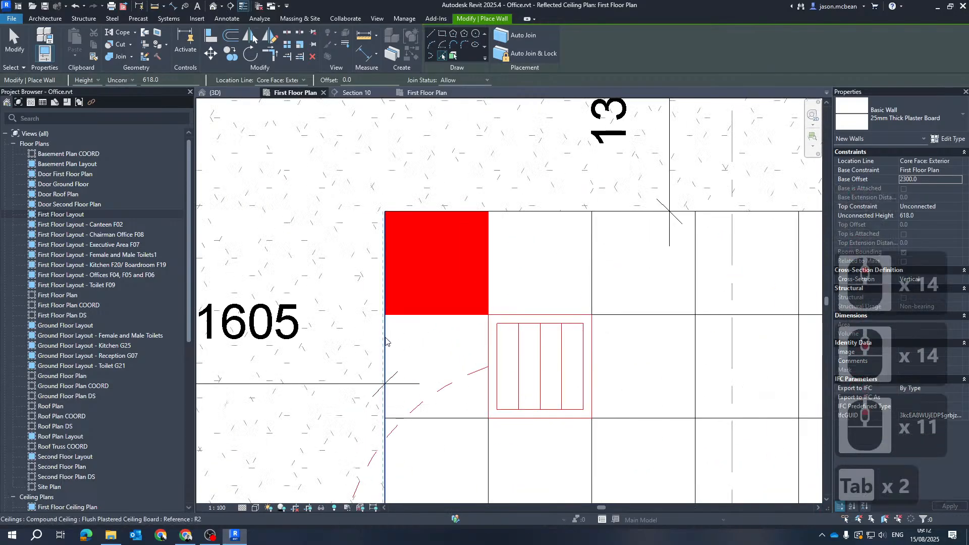
{"action": "key", "text": "Tab"}
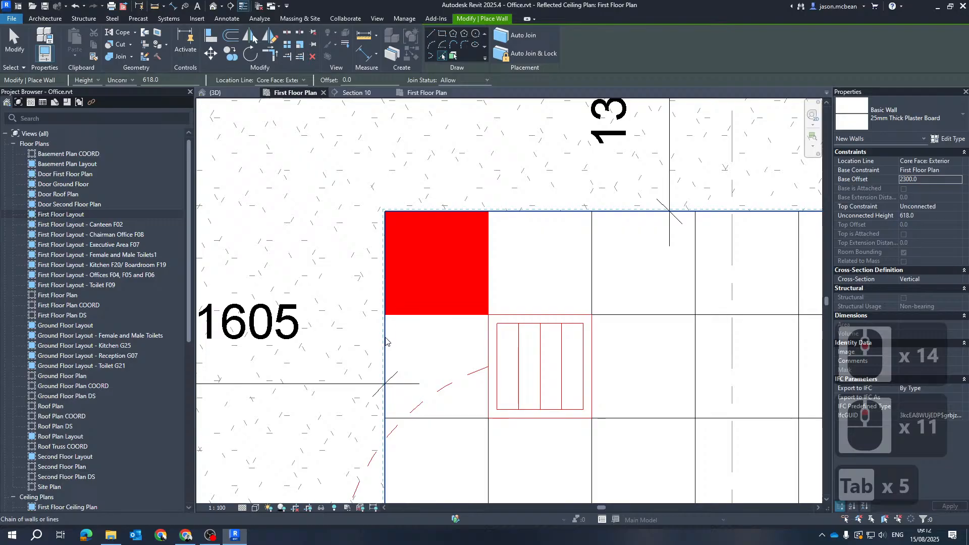
{"action": "left_click", "coordinate": [387, 339]}
{"action": "scroll", "coordinate": [397, 283], "scroll_direction": "down", "scroll_amount": 12}
{"action": "key", "text": "Escape"}
Step: Open Section 10 and examine the height of the new plasterboard walls relative to both ceilings
{"action": "scroll", "coordinate": [466, 205], "scroll_direction": "down", "scroll_amount": 10}
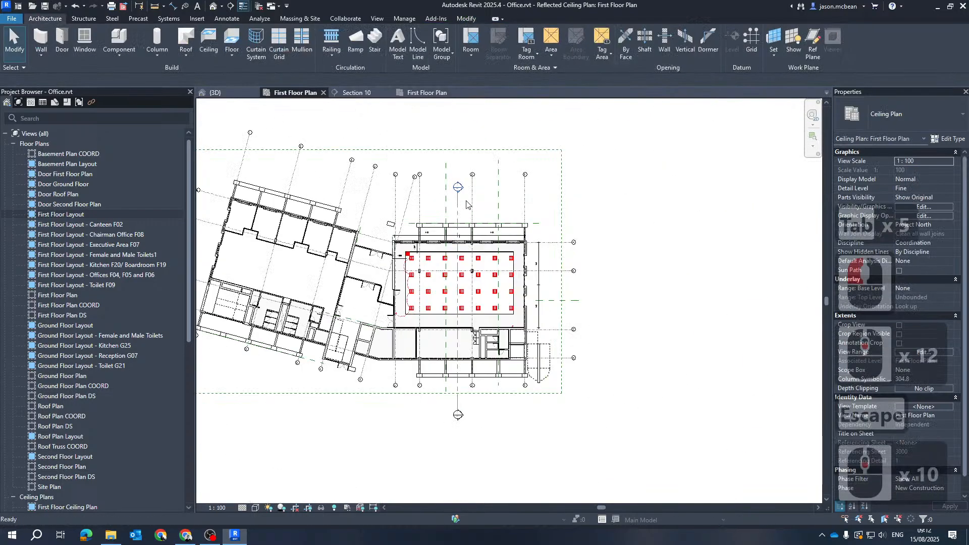
{"action": "key", "text": "Escape"}
{"action": "double_click", "coordinate": [459, 190]}
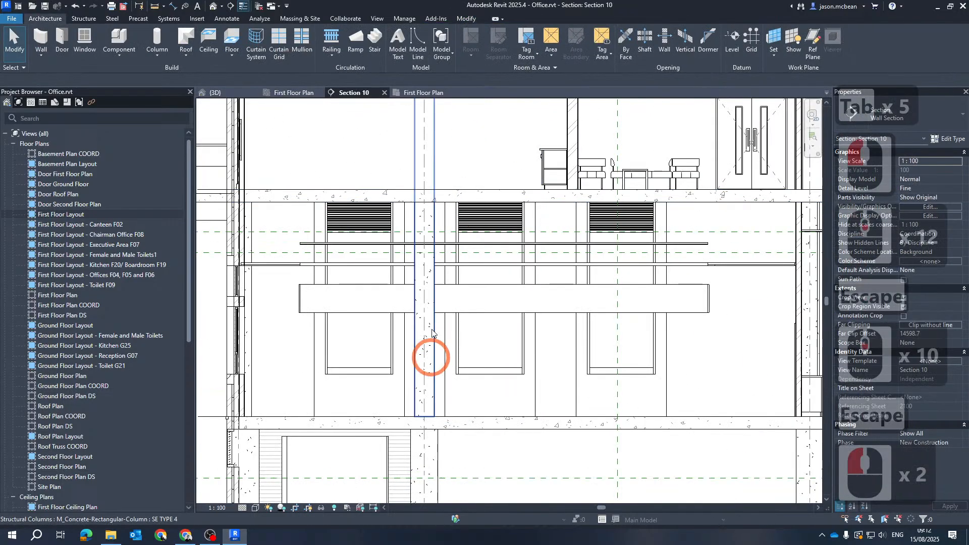
{"action": "scroll", "coordinate": [326, 377], "scroll_direction": "up", "scroll_amount": 7}
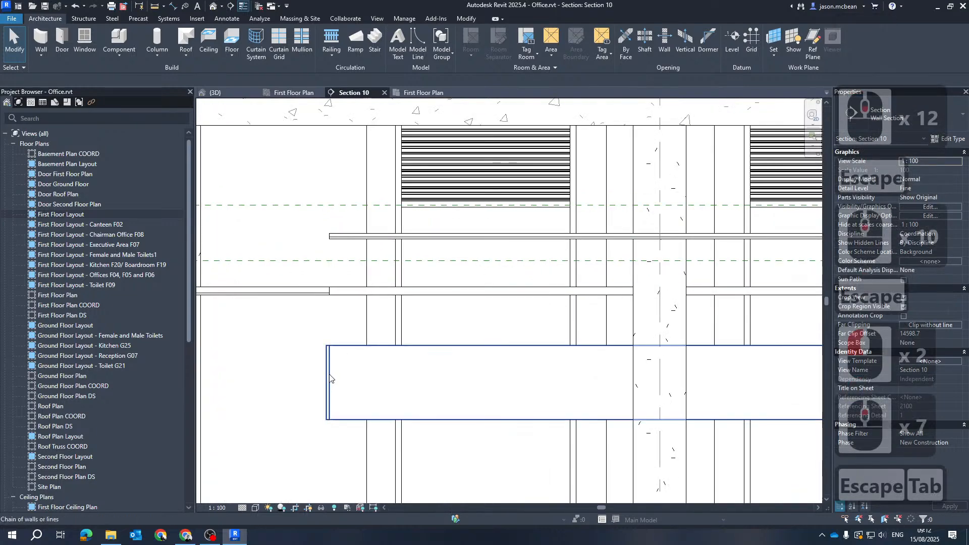
{"action": "left_click", "coordinate": [330, 378]}
{"action": "scroll", "coordinate": [362, 313], "scroll_direction": "down", "scroll_amount": 5}
{"action": "scroll", "coordinate": [745, 346], "scroll_direction": "up", "scroll_amount": 3}
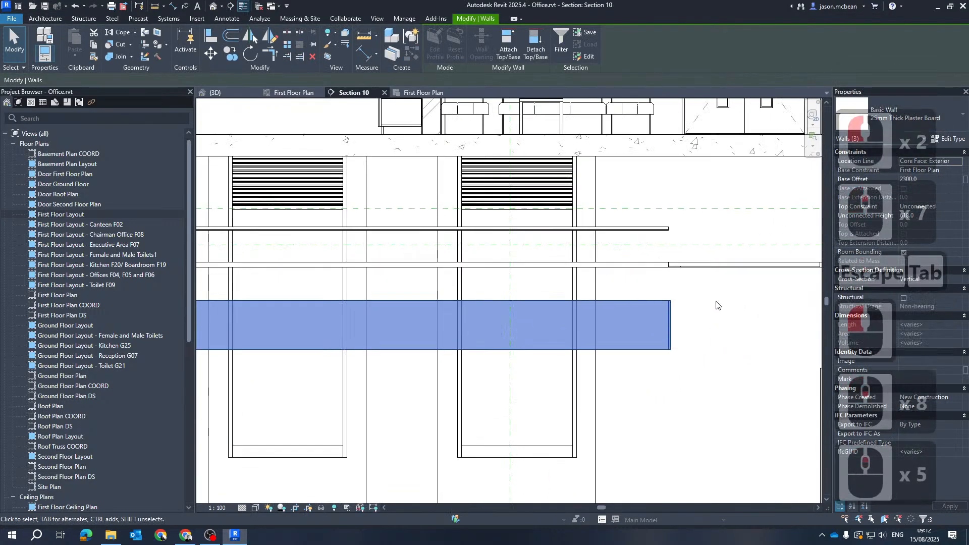
{"action": "key", "text": "Escape"}
{"action": "scroll", "coordinate": [684, 319], "scroll_direction": "up", "scroll_amount": 4}
{"action": "left_click", "coordinate": [645, 287]}
{"action": "scroll", "coordinate": [730, 277], "scroll_direction": "down", "scroll_amount": 6}
{"action": "key", "text": "Escape"}
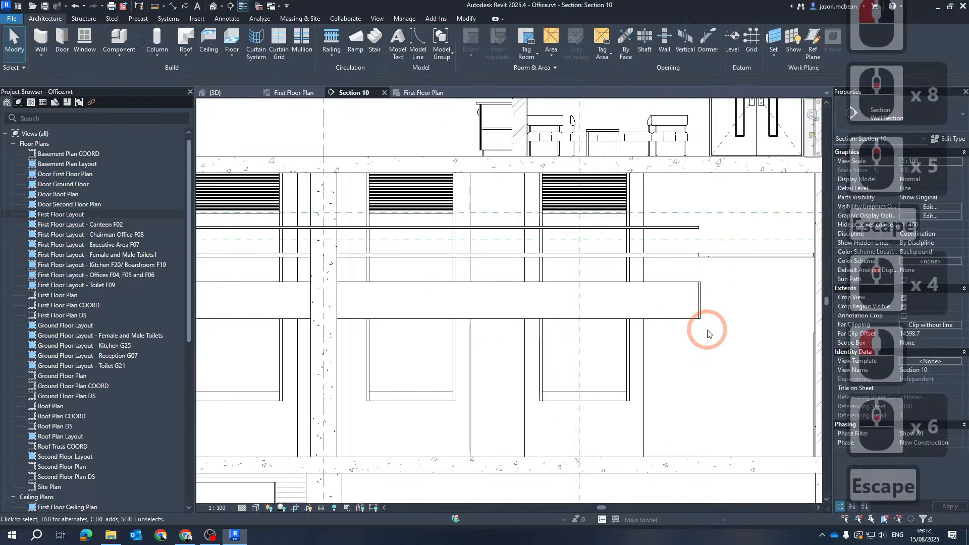
Step: Dimension the height from the first floor's top surface to the underside of the flush plastered ceiling in Section 10
{"action": "scroll", "coordinate": [679, 239], "scroll_direction": "up", "scroll_amount": 7}
{"action": "key", "text": "d"}
{"action": "key", "text": "i"}
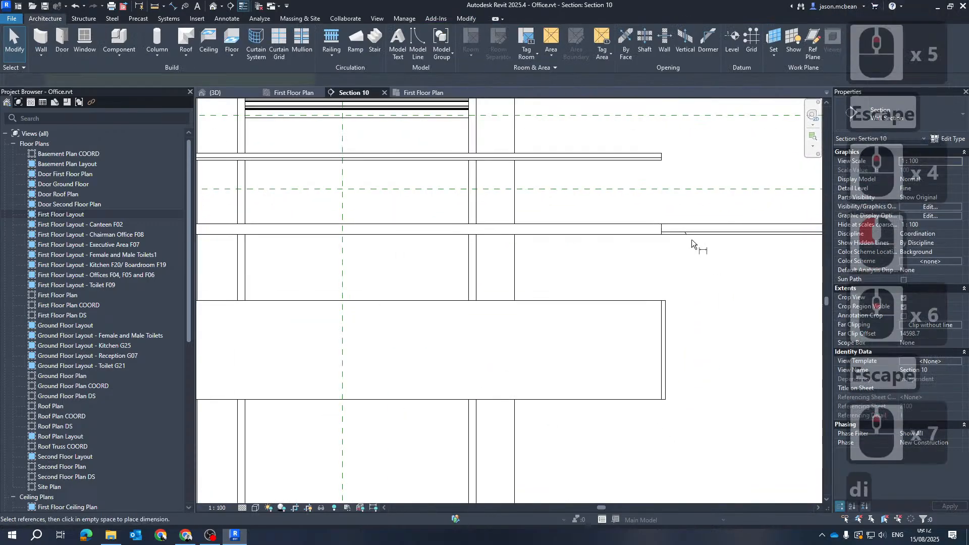
{"action": "left_click", "coordinate": [683, 238]}
{"action": "scroll", "coordinate": [685, 238], "scroll_direction": "up", "scroll_amount": 5}
{"action": "scroll", "coordinate": [713, 374], "scroll_direction": "up", "scroll_amount": 1}
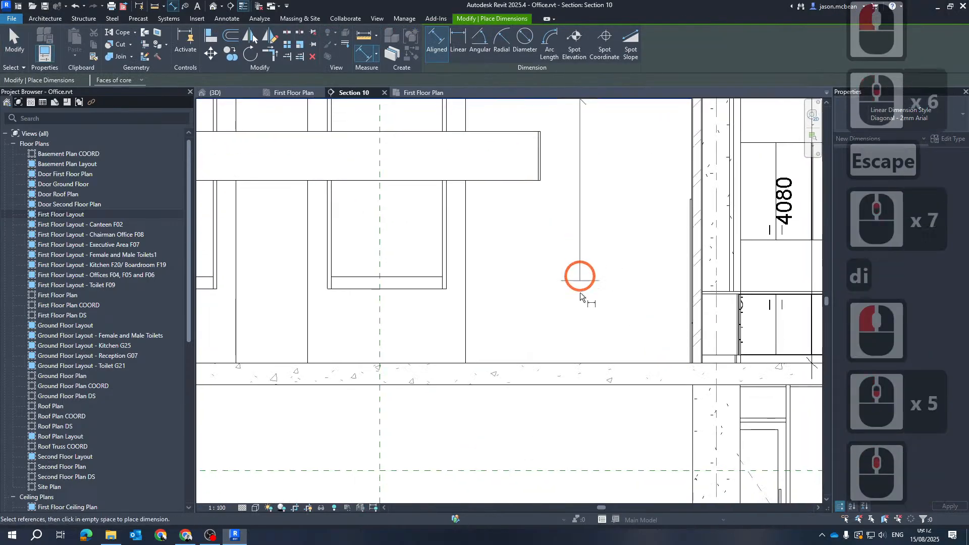
{"action": "left_click", "coordinate": [579, 364]}
{"action": "left_click", "coordinate": [577, 335]}
{"action": "scroll", "coordinate": [606, 212], "scroll_direction": "down", "scroll_amount": 6}
{"action": "key", "text": "Escape"}
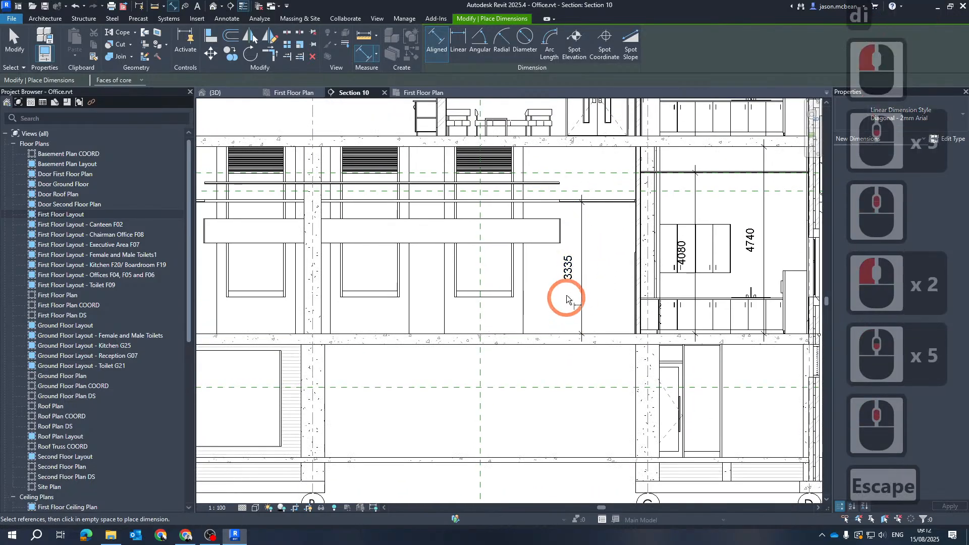
{"action": "scroll", "coordinate": [568, 278], "scroll_direction": "up", "scroll_amount": 5}
{"action": "key", "text": "Escape"}
Step: Set the base offset of the whole chain of plasterboard walls to 3335
{"action": "key", "text": "Tab"}
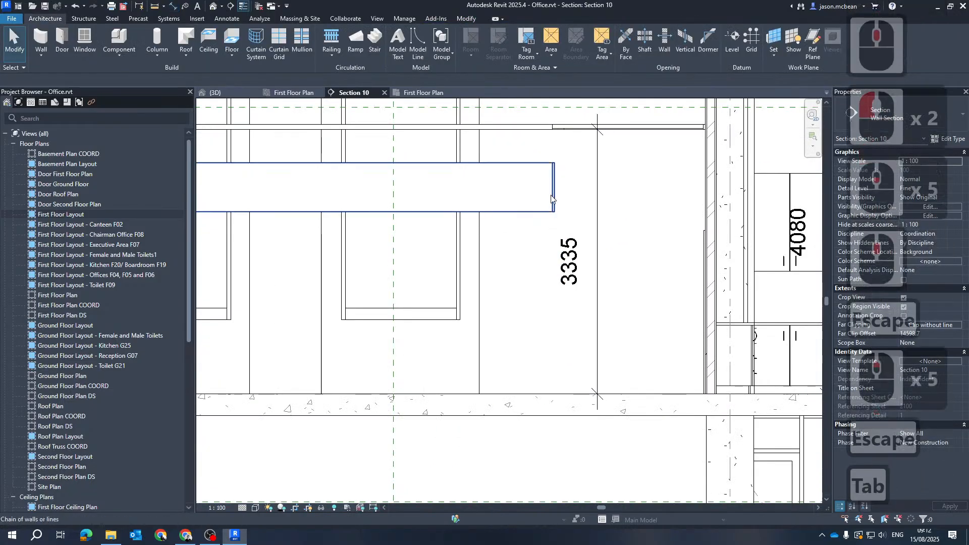
{"action": "left_click", "coordinate": [552, 194]}
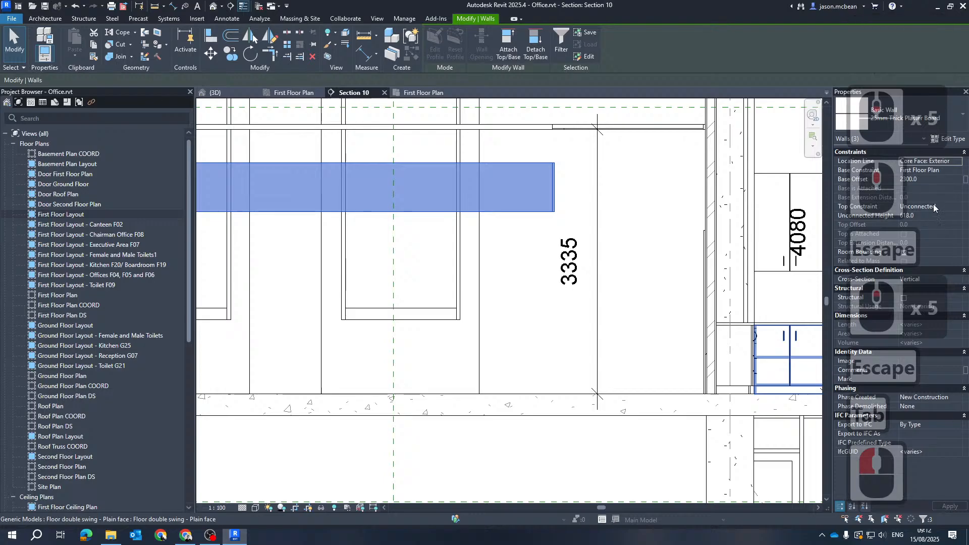
{"action": "left_click", "coordinate": [939, 178]}
{"action": "type", "text": "33"}
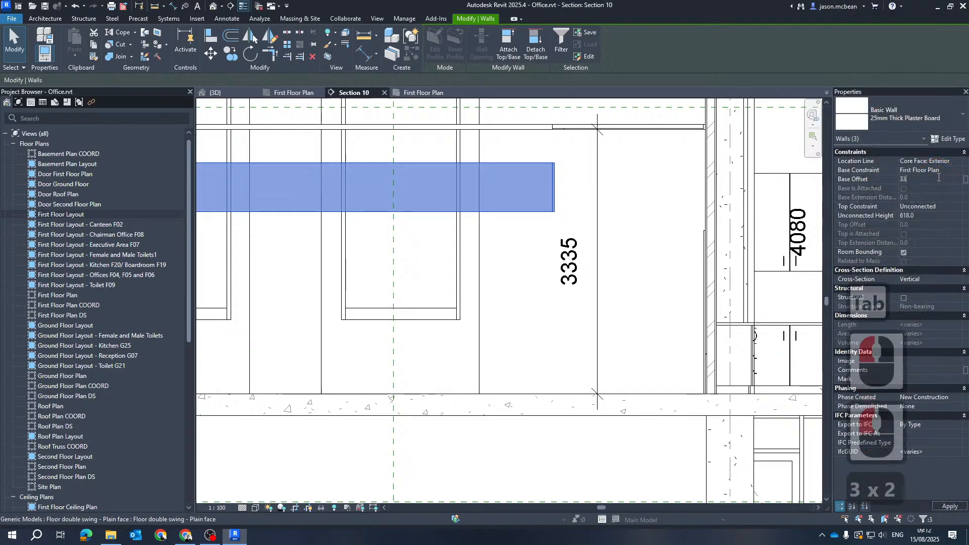
{"action": "type", "text": "35"}
{"action": "key", "text": "Return"}
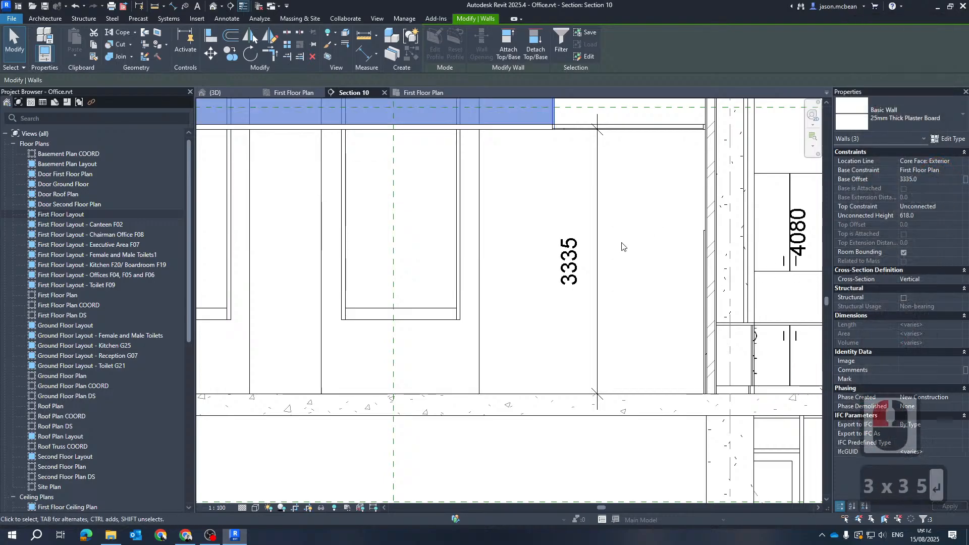
Step: Examine how the plasterboard wall's base and top meet the flush plastered and grid ceilings
{"action": "middle_click_drag", "start_coordinate": [624, 247], "coordinate": [586, 361]}
{"action": "scroll", "coordinate": [551, 282], "scroll_direction": "up", "scroll_amount": 6}
{"action": "key", "text": "Escape"}
{"action": "scroll", "coordinate": [509, 204], "scroll_direction": "up", "scroll_amount": 4}
{"action": "scroll", "coordinate": [519, 229], "scroll_direction": "down", "scroll_amount": 7}
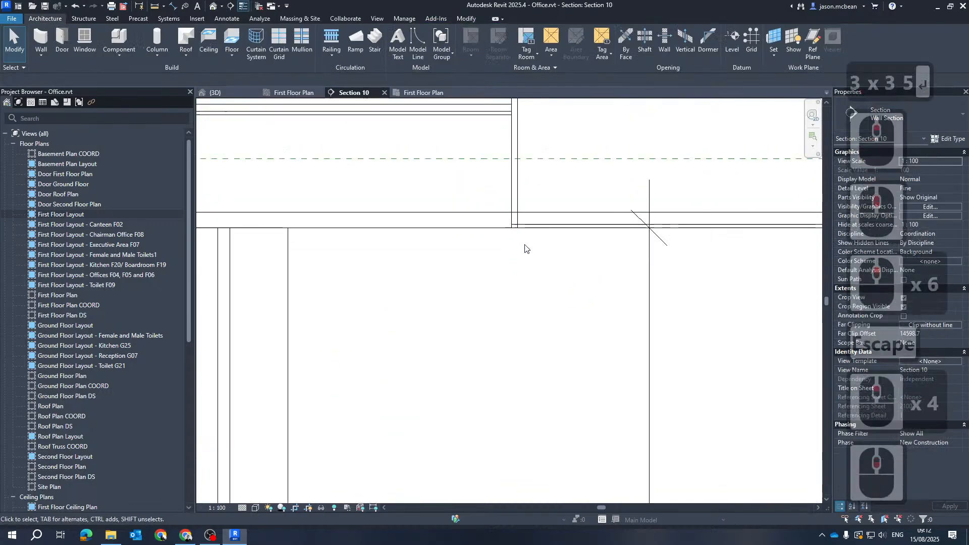
{"action": "middle_click_drag", "start_coordinate": [525, 244], "coordinate": [549, 317]}
{"action": "key", "text": "Escape"}
{"action": "scroll", "coordinate": [542, 260], "scroll_direction": "up", "scroll_amount": 7}
{"action": "left_click", "coordinate": [552, 225]}
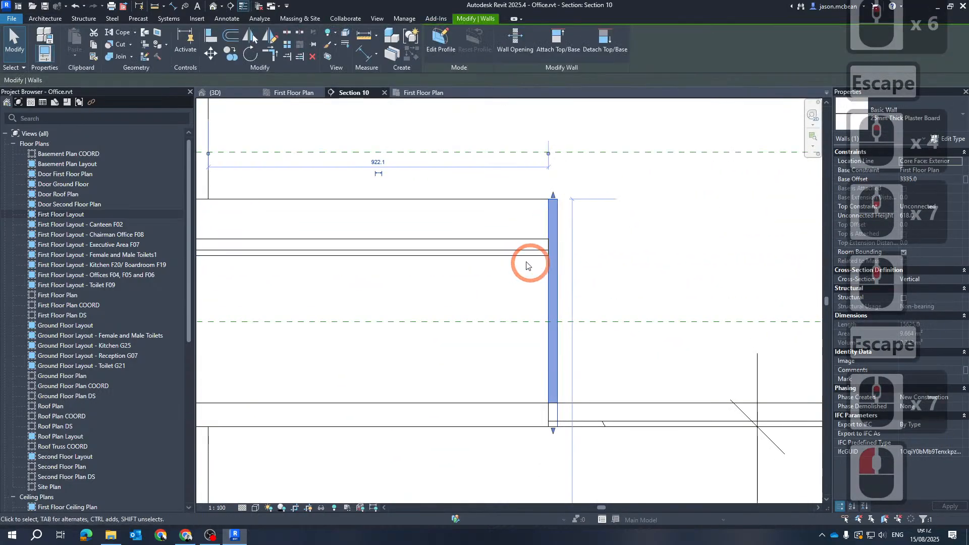
{"action": "key", "text": "Escape"}
{"action": "key", "text": "i"}
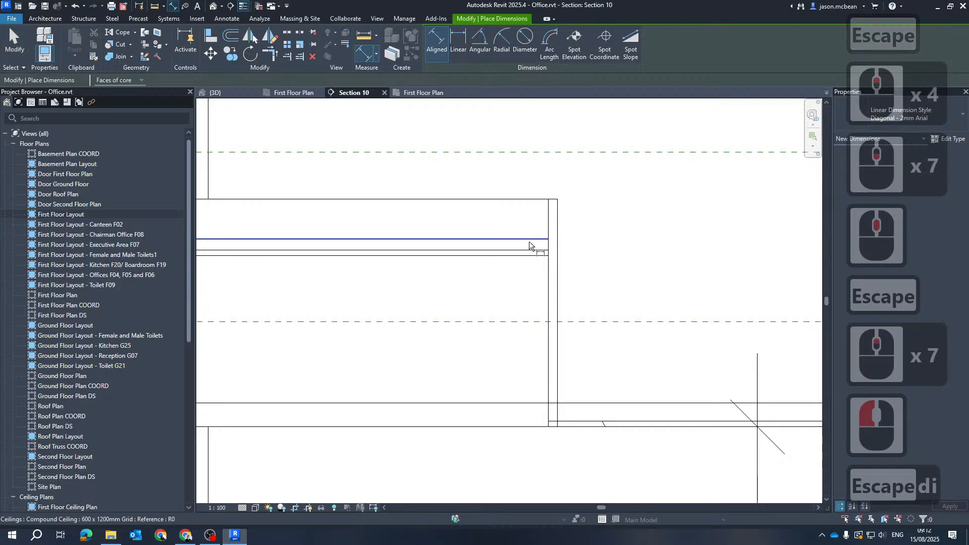
{"action": "left_click", "coordinate": [529, 240]}
{"action": "left_click", "coordinate": [597, 402]}
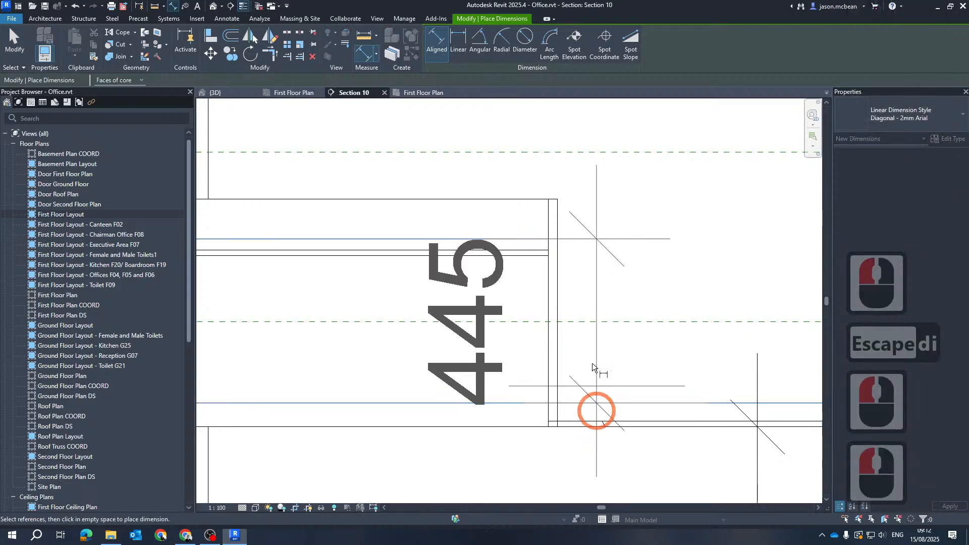
{"action": "key", "text": "Escape"}
Step: Dimension the height from the grid ceiling's top edge to the first floor's top surface
{"action": "left_click", "coordinate": [532, 240]}
{"action": "scroll", "coordinate": [589, 218], "scroll_direction": "down", "scroll_amount": 10}
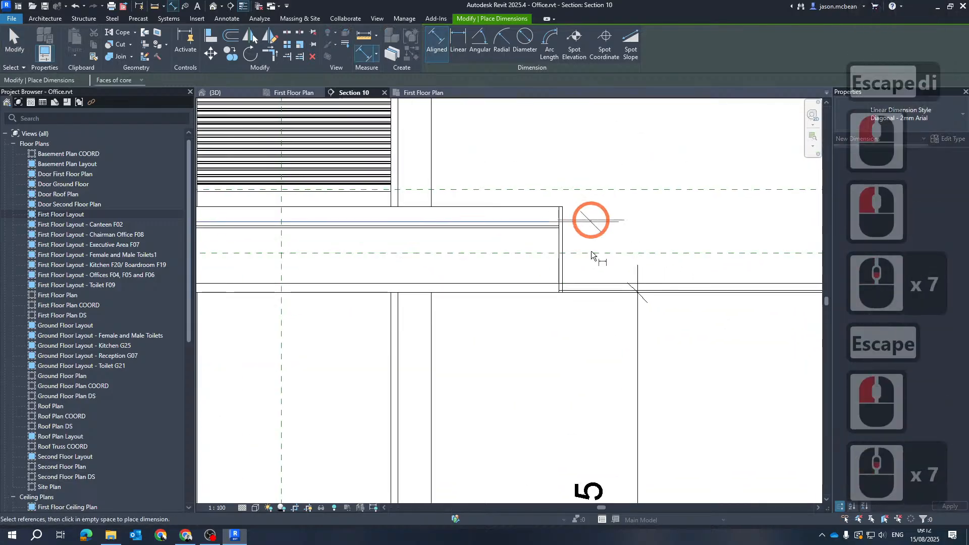
{"action": "left_click", "coordinate": [475, 412]}
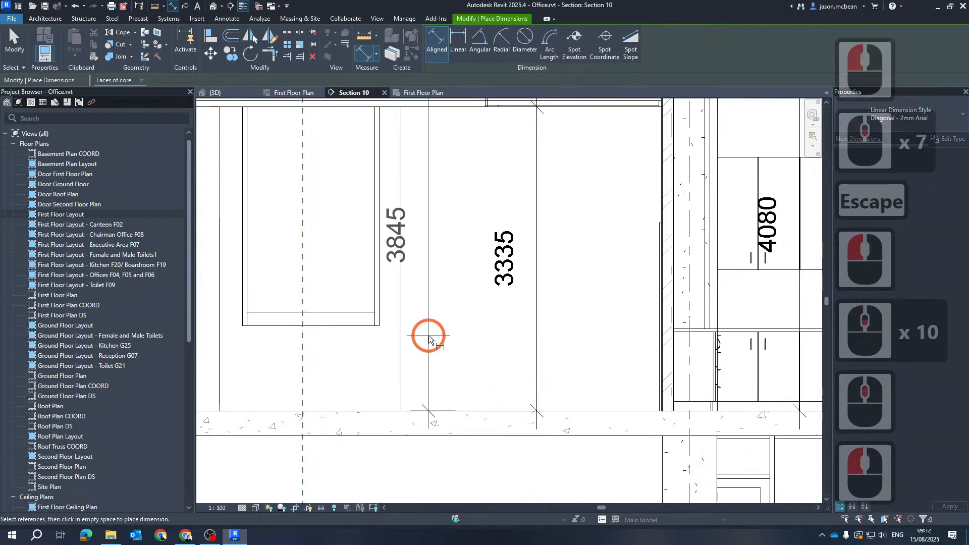
{"action": "left_click", "coordinate": [429, 337]}
{"action": "middle_click_drag", "start_coordinate": [466, 256], "coordinate": [472, 355]}
{"action": "key", "text": "Escape"}
{"action": "key", "text": "Escape"}
{"action": "scroll", "coordinate": [531, 252], "scroll_direction": "down", "scroll_amount": 2}
{"action": "scroll", "coordinate": [521, 221], "scroll_direction": "up", "scroll_amount": 3}
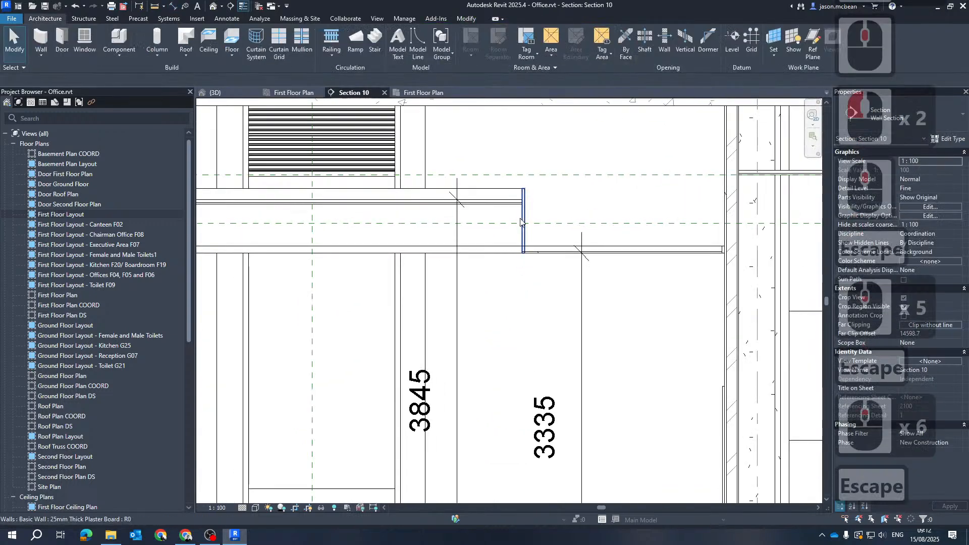
Step: Constrain the chained plasterboard walls' top up to level First Floor Plan with a top offset of 3845
{"action": "left_click", "coordinate": [613, 248]}
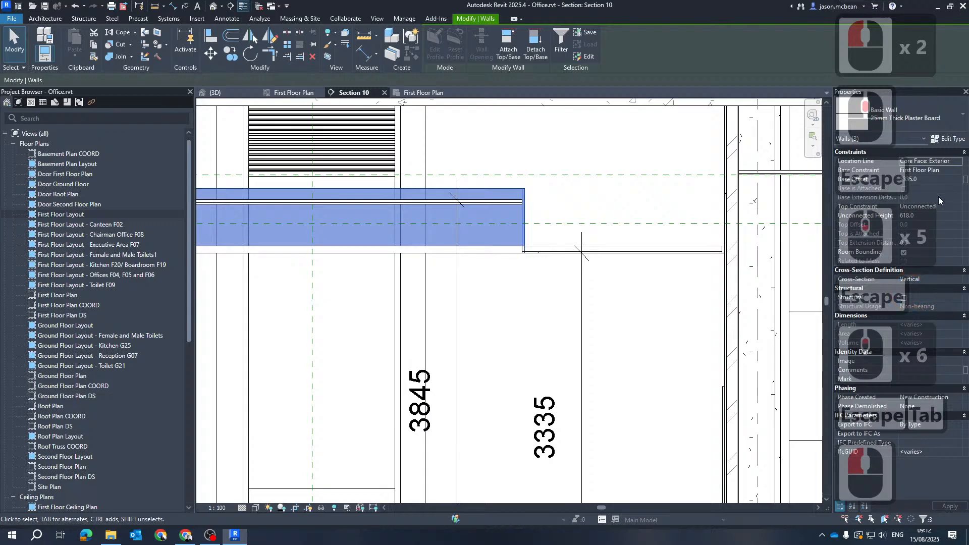
{"action": "left_click", "coordinate": [959, 208]}
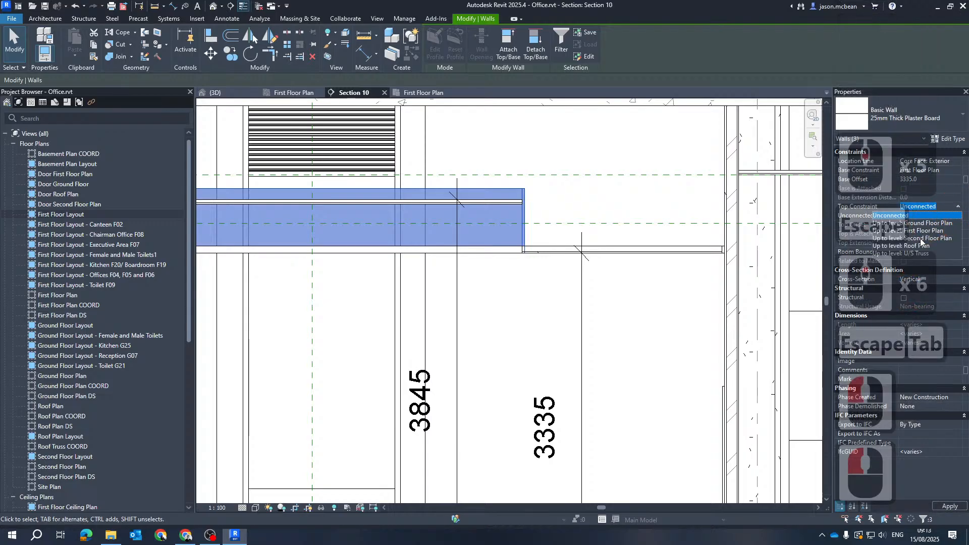
{"action": "left_click", "coordinate": [926, 231]}
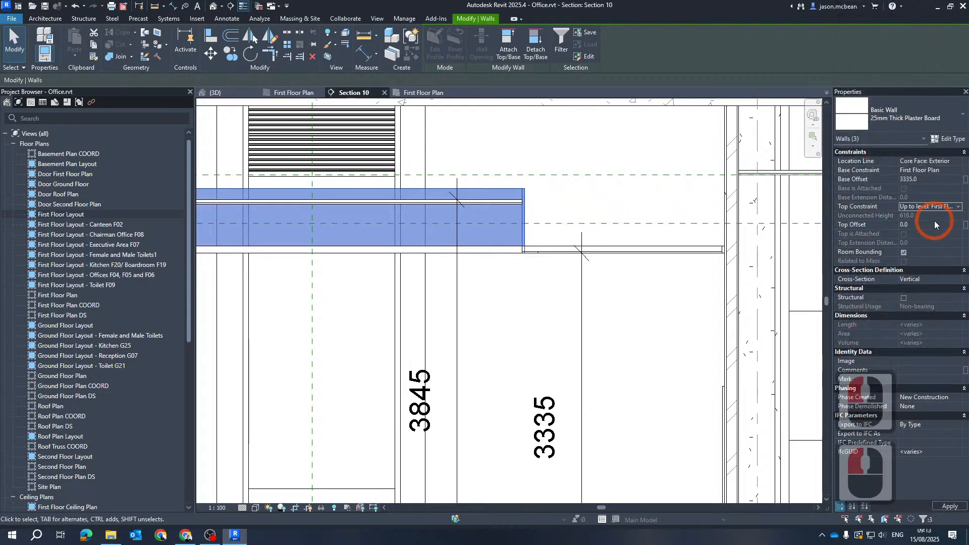
{"action": "double_click", "coordinate": [935, 224]}
{"action": "type", "text": "3845"}
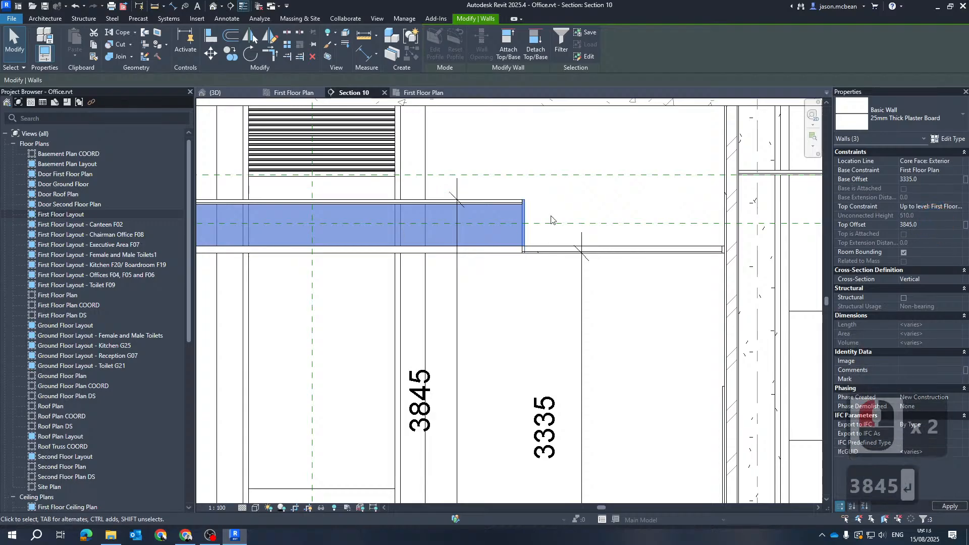
{"action": "key", "text": "Escape"}
{"action": "key", "text": "Escape"}
Step: Stretch the cut plasterboard wall's top above the grid ceiling and align it with the grid ceiling's top edge
{"action": "scroll", "coordinate": [580, 339], "scroll_direction": "up", "scroll_amount": 7}
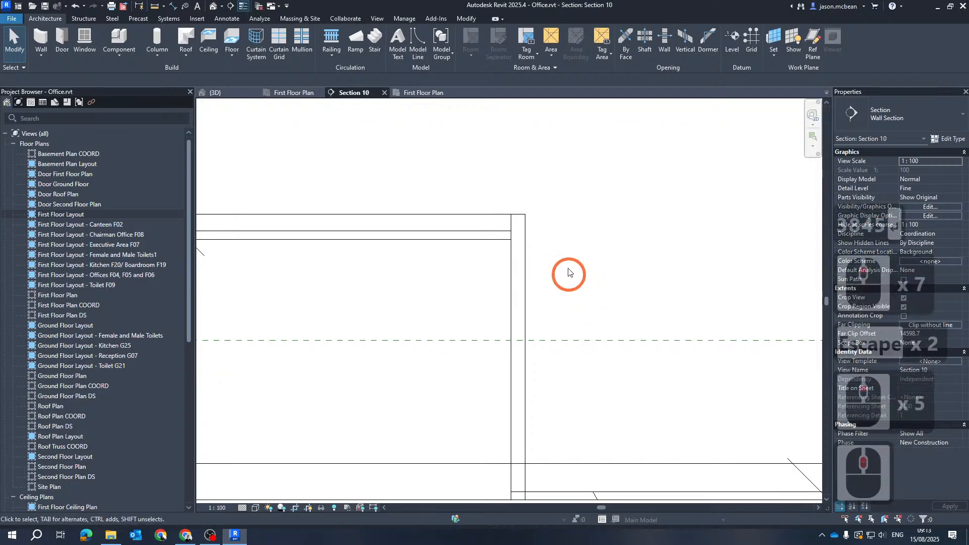
{"action": "left_click", "coordinate": [528, 297]}
{"action": "left_click_drag", "start_coordinate": [520, 208], "coordinate": [516, 161]}
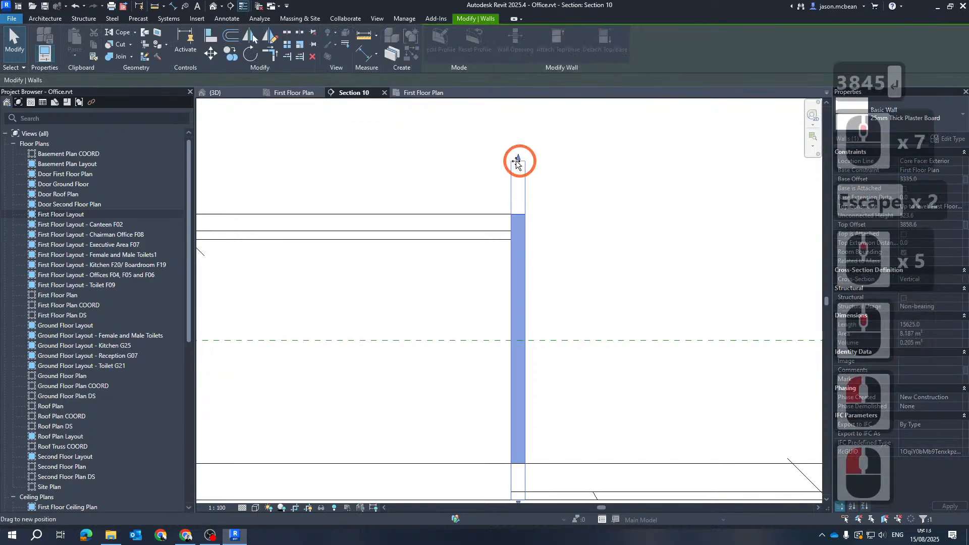
{"action": "key", "text": "a"}
{"action": "key", "text": "l"}
{"action": "left_click", "coordinate": [480, 215]}
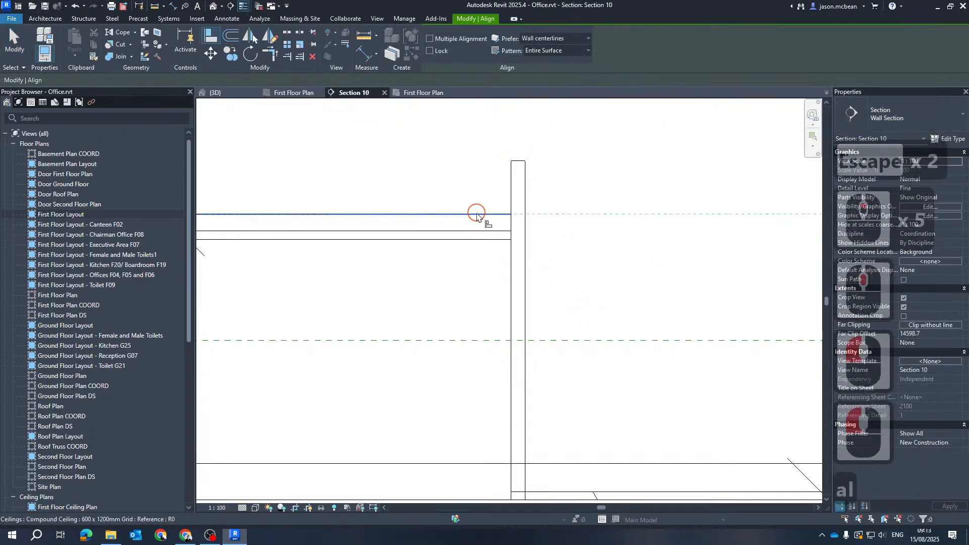
{"action": "left_click", "coordinate": [518, 162]}
{"action": "scroll", "coordinate": [599, 173], "scroll_direction": "down", "scroll_amount": 6}
{"action": "key", "text": "Escape"}
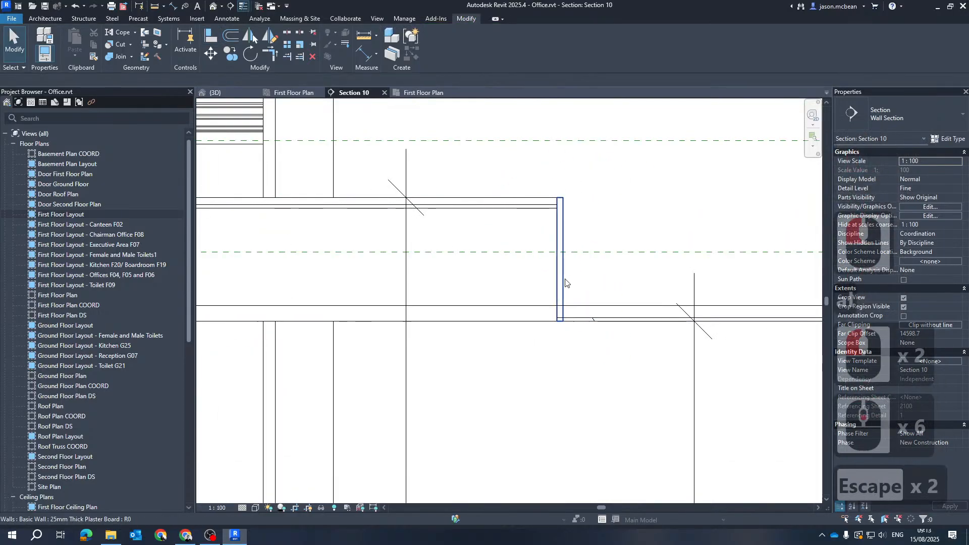
{"action": "left_click", "coordinate": [565, 280]}
{"action": "key", "text": "Escape"}
{"action": "scroll", "coordinate": [631, 323], "scroll_direction": "down", "scroll_amount": 5}
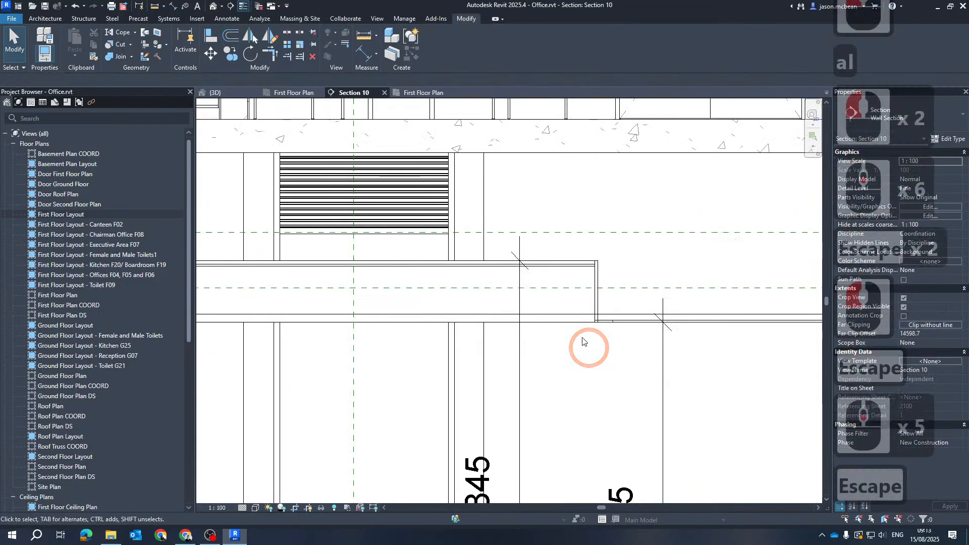
Step: Switch to the 3D view and examine the plasterboard wall between the two ceiling levels
{"action": "left_click", "coordinate": [223, 89]}
{"action": "middle_click_drag", "start_coordinate": [671, 249], "coordinate": [489, 373], "text": "shift"}
{"action": "scroll", "coordinate": [444, 247], "scroll_direction": "up", "scroll_amount": 13}
{"action": "scroll", "coordinate": [444, 247], "scroll_direction": "down", "scroll_amount": 5}
{"action": "mouse_move", "coordinate": [519, 340]}
{"action": "middle_mouse_down", "text": "shift"}
{"action": "mouse_move", "coordinate": [501, 335]}
{"action": "mouse_move", "coordinate": [596, 307]}
{"action": "mouse_move", "coordinate": [496, 320]}
{"action": "middle_mouse_up", "text": "shift"}
{"action": "scroll", "coordinate": [480, 208], "scroll_direction": "up", "scroll_amount": 5}
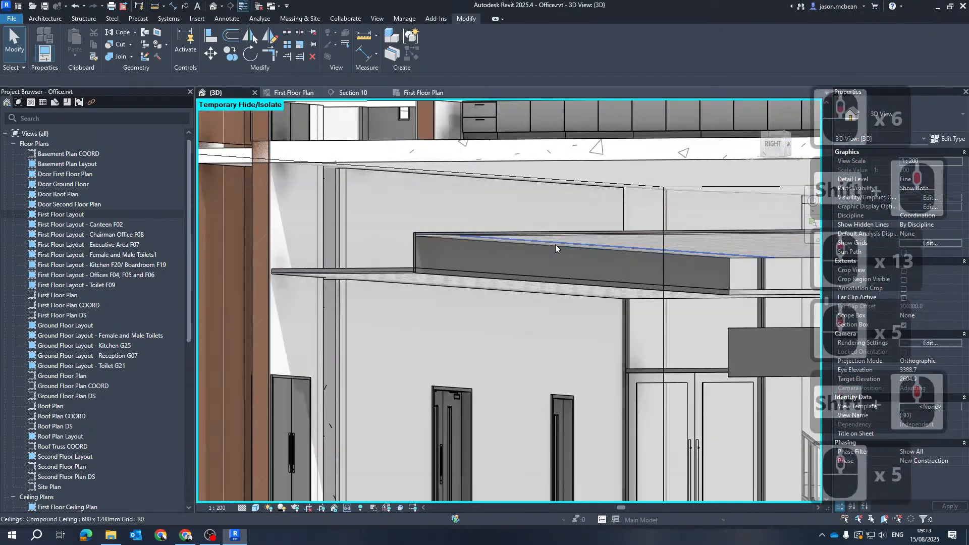
Step: Select the 25mm Thick Plaster Board wall in 3D and examine how it meets the two ceilings
{"action": "key", "text": "Escape"}
{"action": "key", "text": "Tab"}
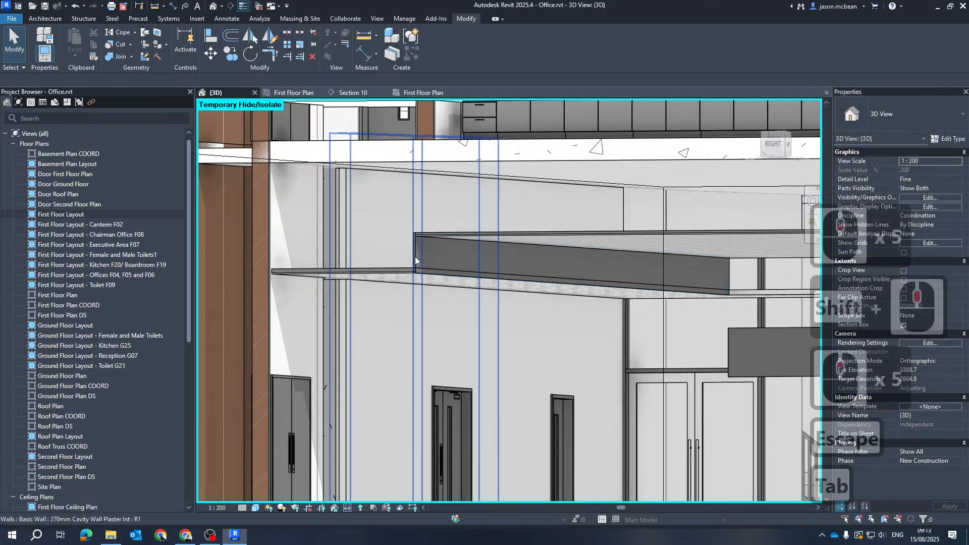
{"action": "key", "text": "Escape"}
{"action": "scroll", "coordinate": [415, 260], "scroll_direction": "up", "scroll_amount": 6}
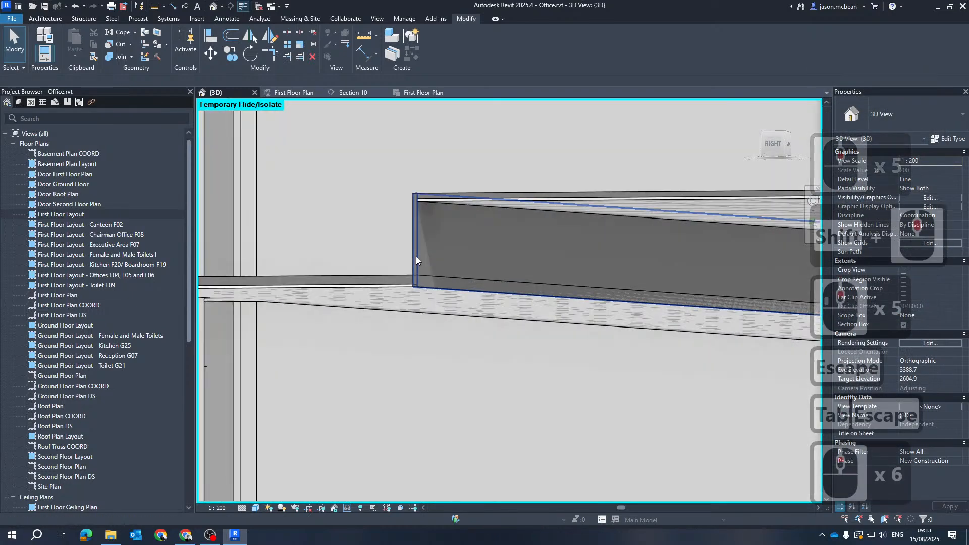
{"action": "key", "text": "Tab"}
{"action": "left_click", "coordinate": [416, 257]}
{"action": "scroll", "coordinate": [525, 283], "scroll_direction": "down", "scroll_amount": 13}
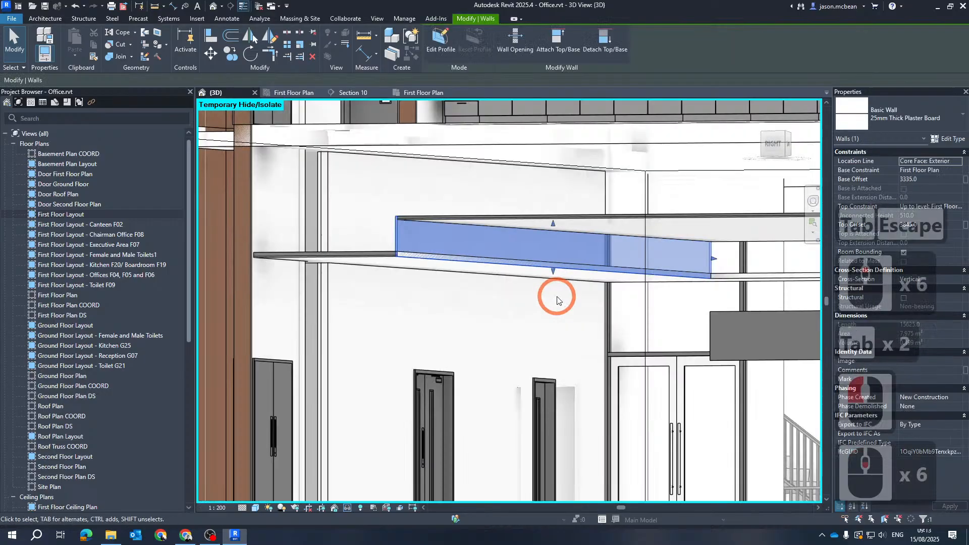
{"action": "scroll", "coordinate": [517, 274], "scroll_direction": "up", "scroll_amount": 12}
{"action": "key", "text": "Escape"}
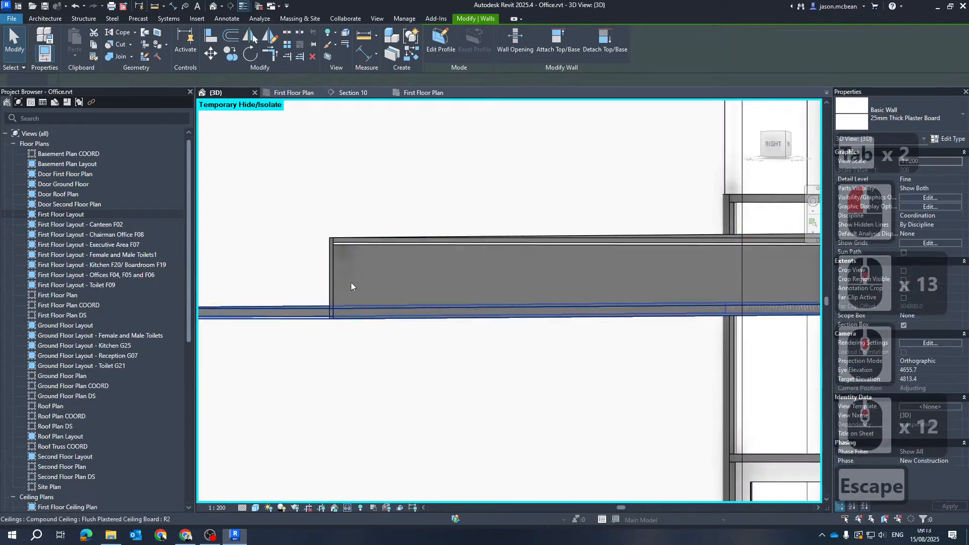
Step: Join the plasterboard wall's geometry with the flush plastered ceiling at its base
{"action": "scroll", "coordinate": [292, 347], "scroll_direction": "up", "scroll_amount": 4}
{"action": "middle_click_drag", "start_coordinate": [384, 197], "coordinate": [438, 186]}
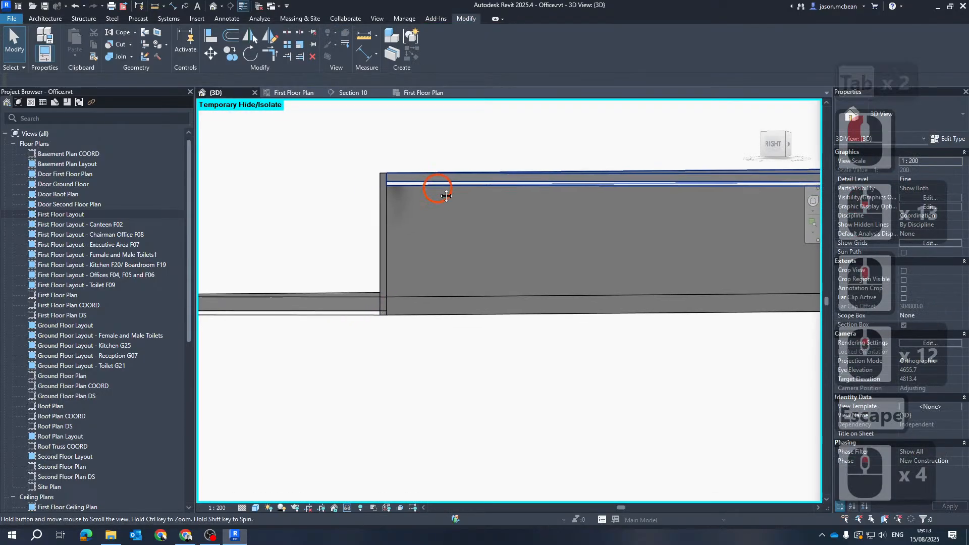
{"action": "left_click", "coordinate": [225, 52]}
{"action": "left_click", "coordinate": [113, 56]}
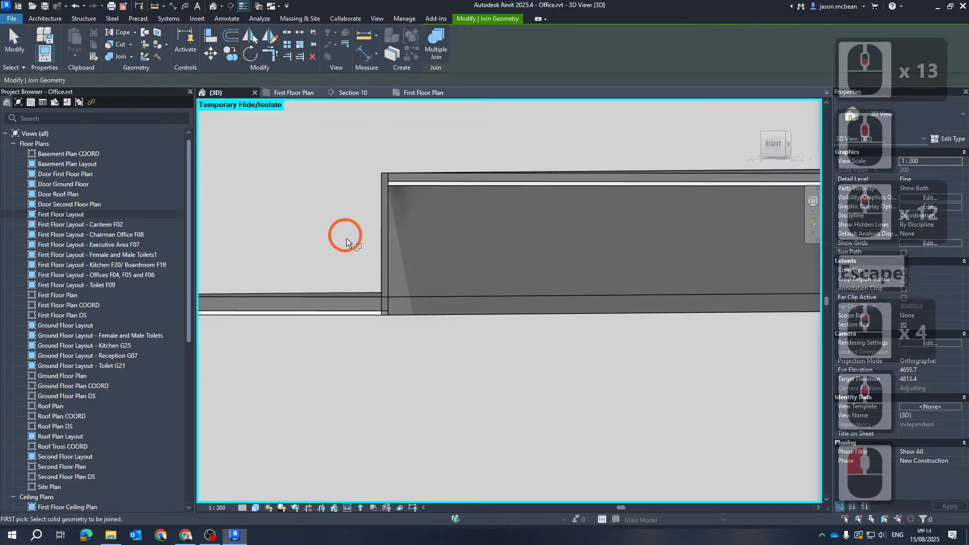
{"action": "left_click", "coordinate": [390, 250]}
{"action": "left_click", "coordinate": [361, 311]}
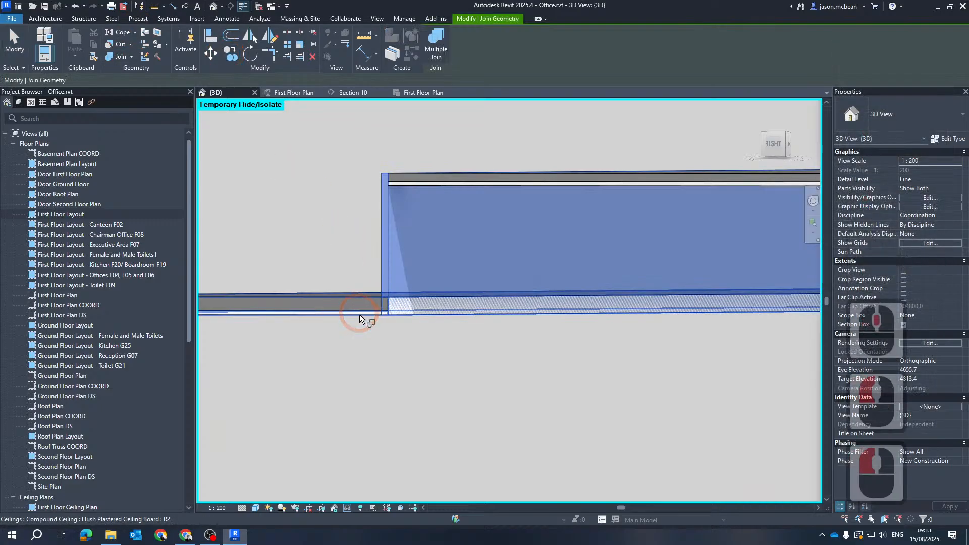
{"action": "key", "text": "Escape"}
{"action": "scroll", "coordinate": [407, 232], "scroll_direction": "up", "scroll_amount": 5}
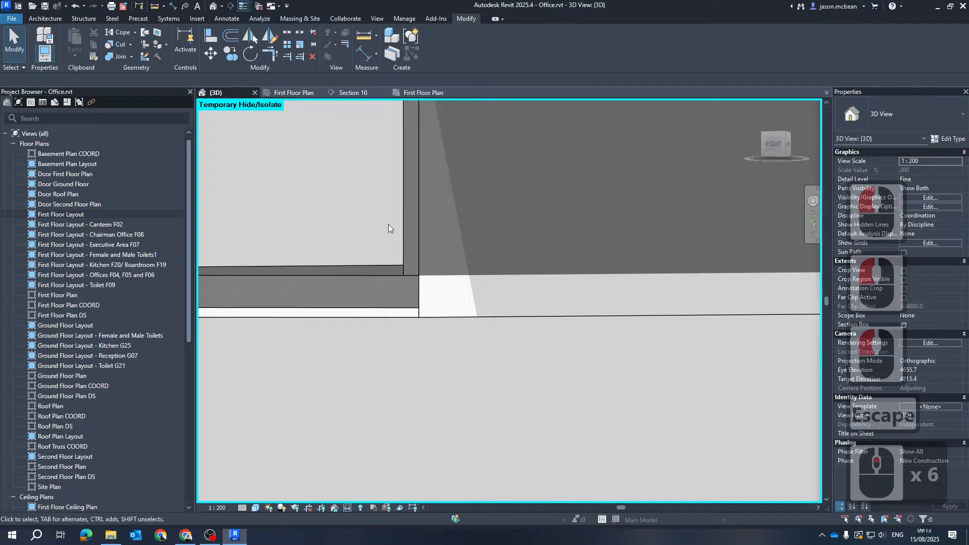
Step: Inspect the plasterboard wall at the opposite end of the ceiling step in 3D
{"action": "scroll", "coordinate": [415, 314], "scroll_direction": "down", "scroll_amount": 10}
{"action": "middle_click_drag", "start_coordinate": [455, 335], "coordinate": [242, 321], "text": "shift"}
{"action": "scroll", "coordinate": [745, 299], "scroll_direction": "up", "scroll_amount": 7}
{"action": "middle_click_drag", "start_coordinate": [757, 299], "coordinate": [420, 305]}
{"action": "scroll", "coordinate": [675, 299], "scroll_direction": "up", "scroll_amount": 7}
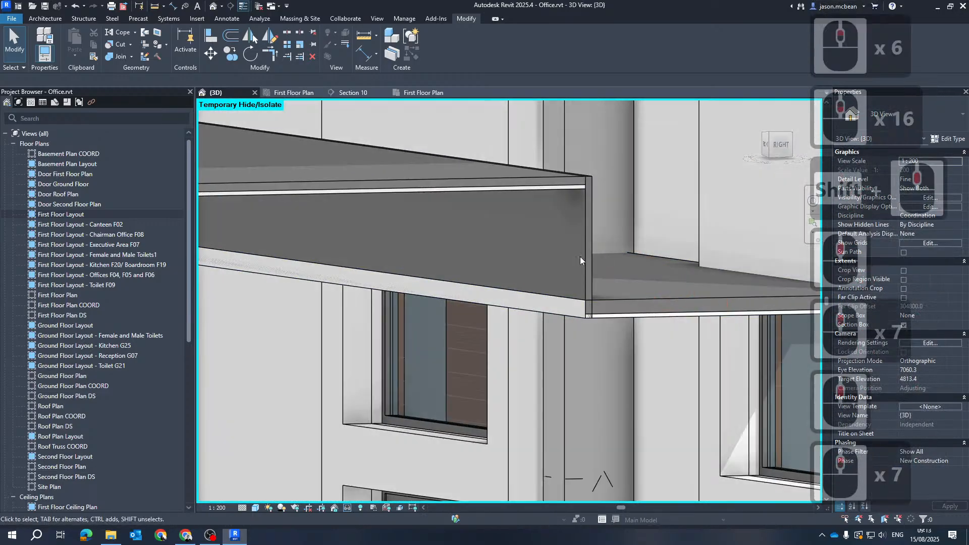
{"action": "left_click", "coordinate": [592, 258]}
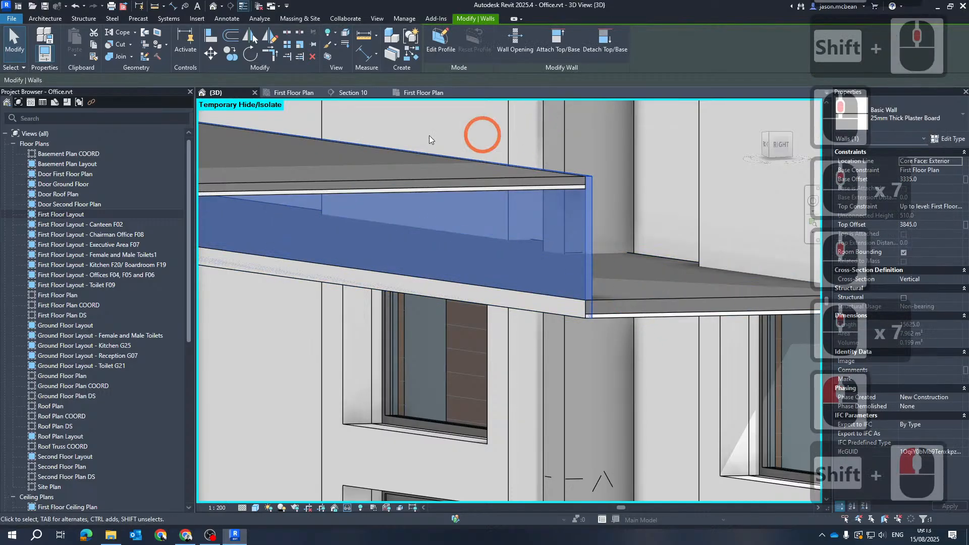
{"action": "key", "text": "Escape"}
Step: In Section 10, join the plasterboard wall at the grid ceiling's end near grid A with the flush plastered ceiling
{"action": "left_click", "coordinate": [353, 92]}
{"action": "scroll", "coordinate": [283, 272], "scroll_direction": "down", "scroll_amount": 6}
{"action": "key", "text": "Escape"}
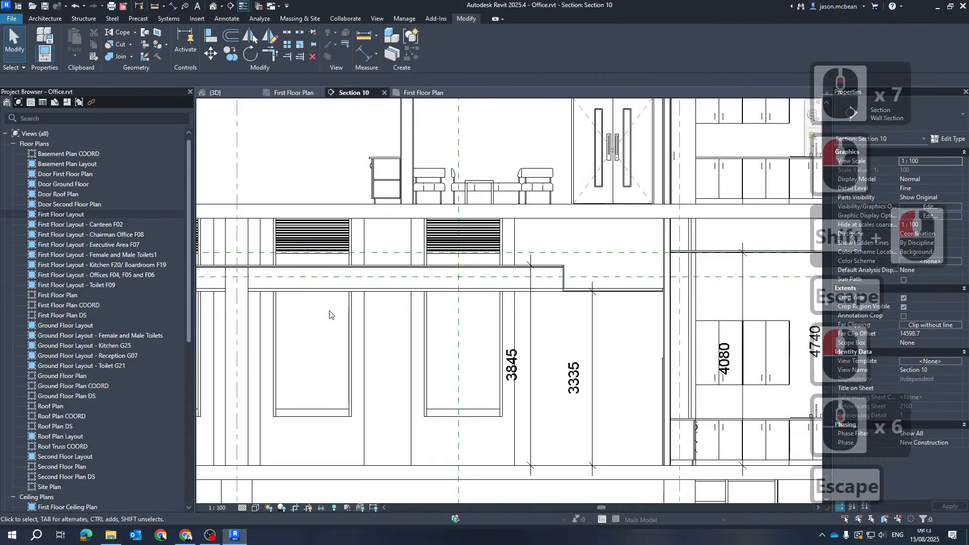
{"action": "scroll", "coordinate": [330, 315], "scroll_direction": "up", "scroll_amount": 10}
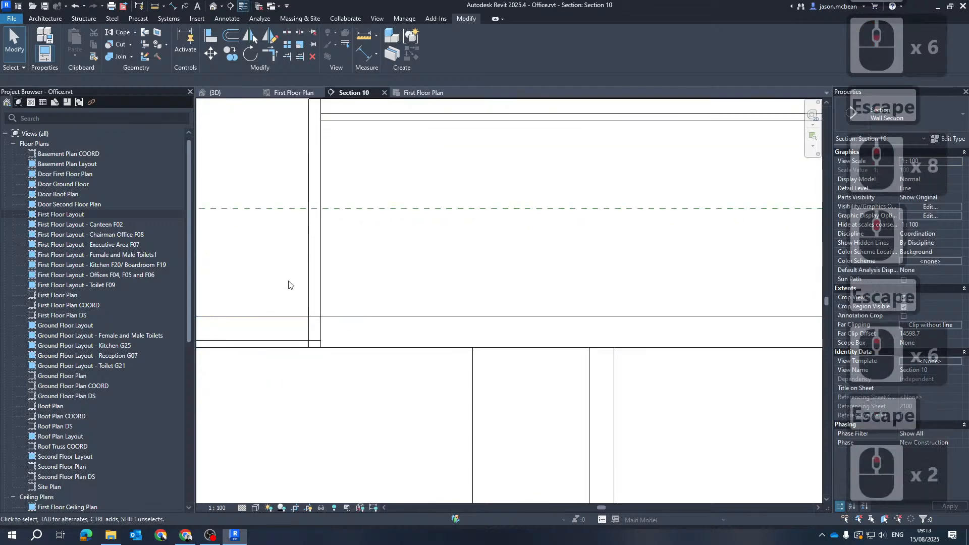
{"action": "key", "text": "Escape"}
{"action": "middle_click_drag", "start_coordinate": [298, 222], "coordinate": [358, 220]}
{"action": "left_click", "coordinate": [119, 57]}
{"action": "left_click", "coordinate": [342, 265]}
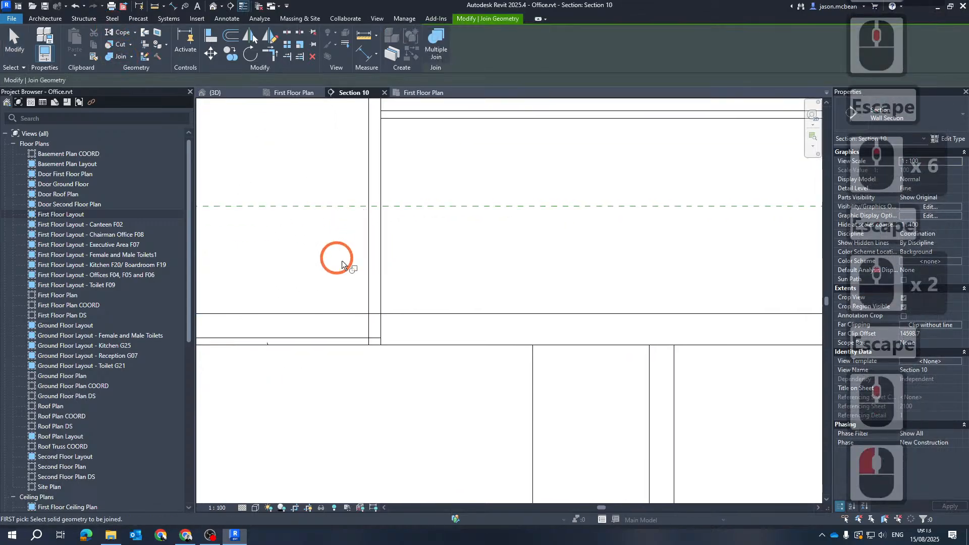
{"action": "left_click", "coordinate": [382, 269]}
{"action": "left_click", "coordinate": [357, 339]}
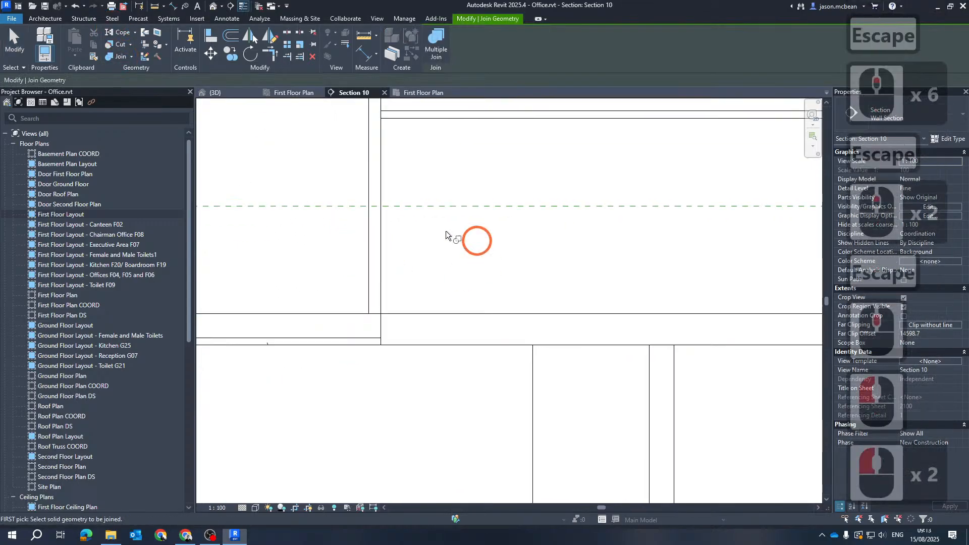
{"action": "scroll", "coordinate": [380, 344], "scroll_direction": "down", "scroll_amount": 4}
{"action": "key", "text": "Escape"}
{"action": "key", "text": "Escape"}
Step: Examine the junctions between the plasterboard walls and ceilings in Section 10 and the 3D view
{"action": "scroll", "coordinate": [621, 381], "scroll_direction": "down", "scroll_amount": 6}
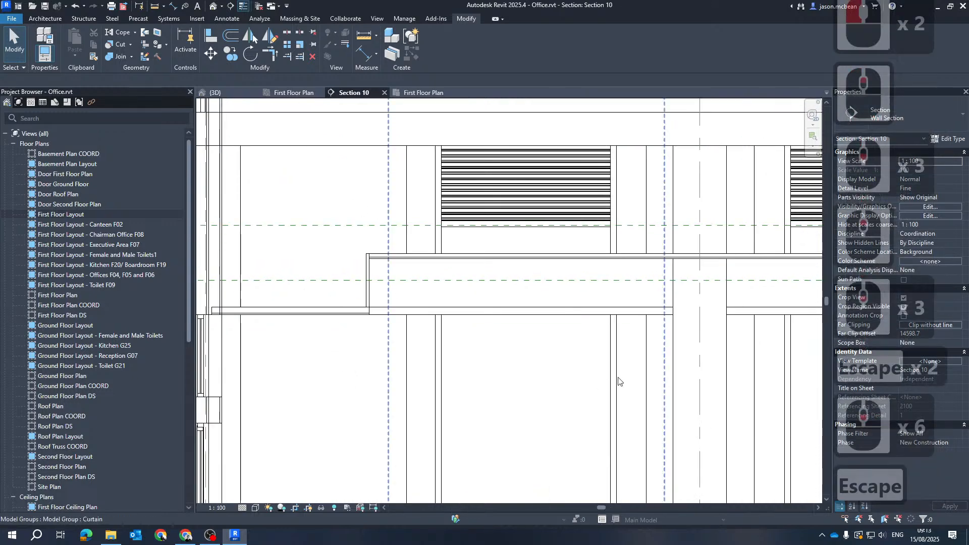
{"action": "scroll", "coordinate": [675, 320], "scroll_direction": "down", "scroll_amount": 4}
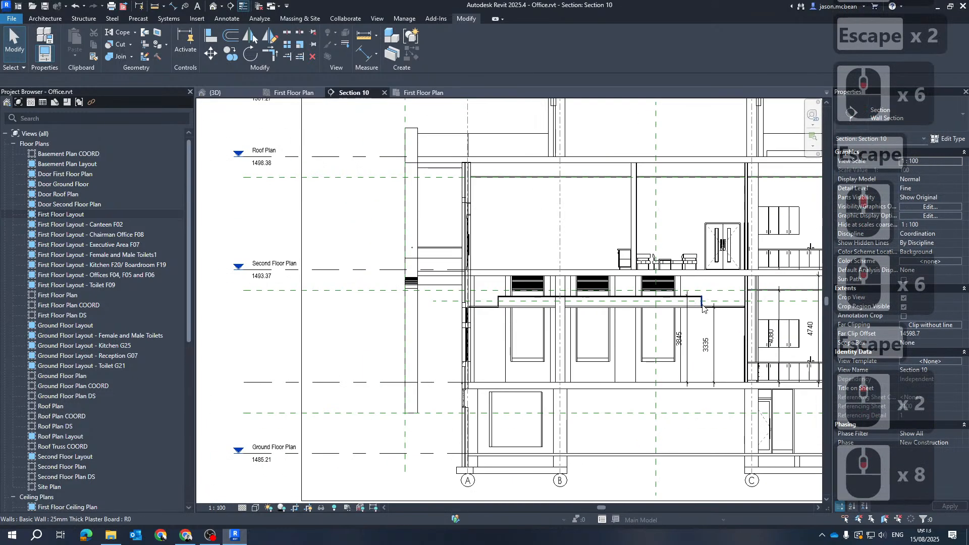
{"action": "scroll", "coordinate": [702, 306], "scroll_direction": "up", "scroll_amount": 8}
{"action": "scroll", "coordinate": [518, 297], "scroll_direction": "down", "scroll_amount": 5}
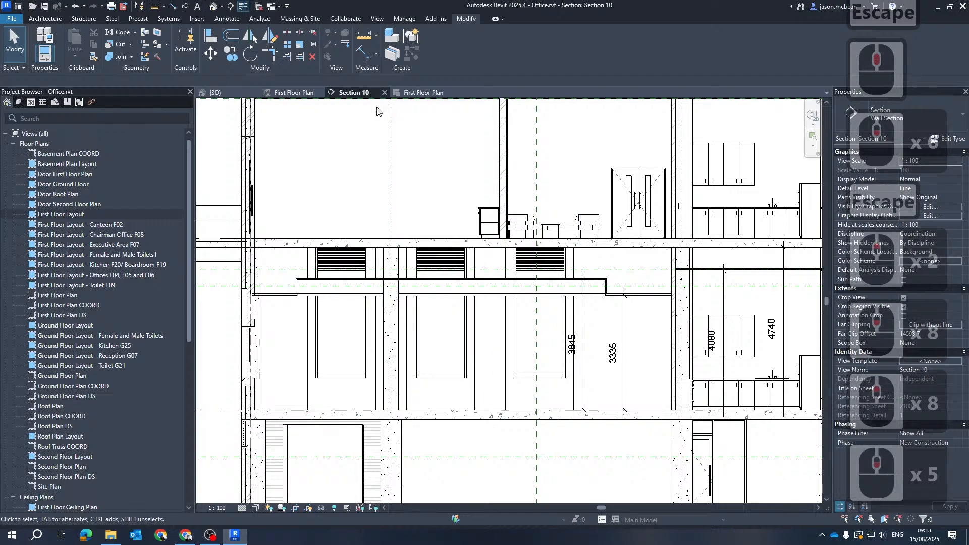
{"action": "left_click", "coordinate": [220, 95]}
{"action": "scroll", "coordinate": [541, 281], "scroll_direction": "down", "scroll_amount": 13}
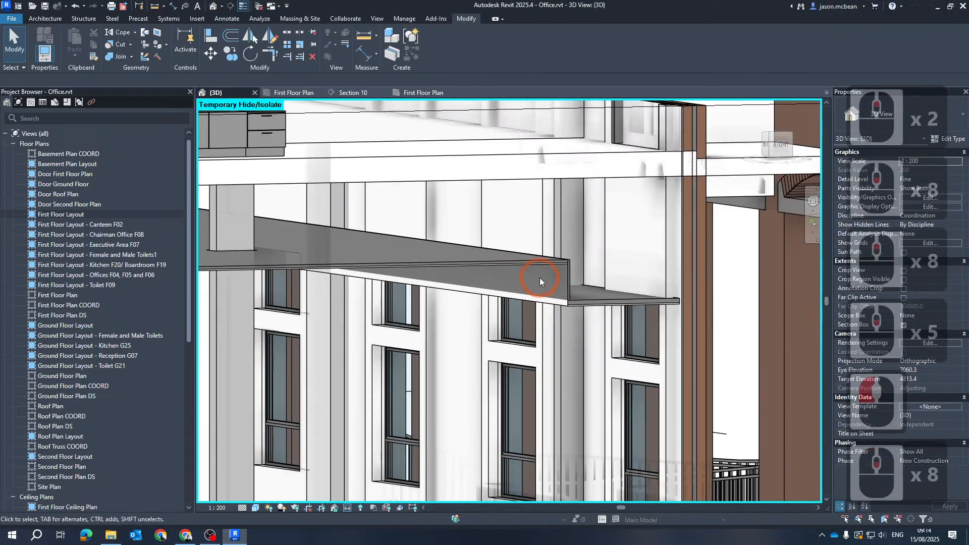
{"action": "middle_click_drag", "start_coordinate": [562, 334], "coordinate": [506, 306], "text": "shift"}
{"action": "scroll", "coordinate": [505, 306], "scroll_direction": "up", "scroll_amount": 7}
Step: Raise the bottom of the 3D view's section box to just above the First Floor Plan level
{"action": "scroll", "coordinate": [506, 308], "scroll_direction": "down", "scroll_amount": 16}
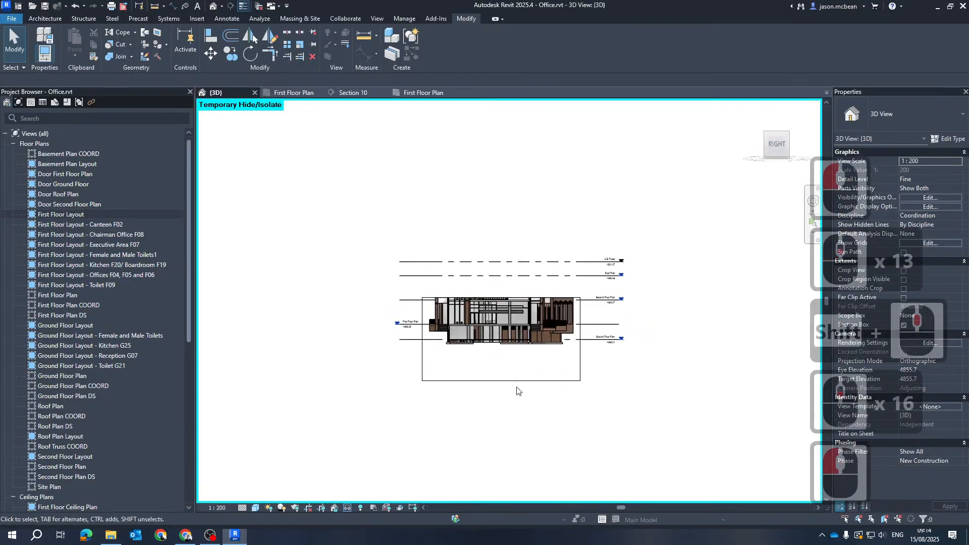
{"action": "left_click", "coordinate": [518, 391]}
{"action": "left_click_drag", "start_coordinate": [499, 380], "coordinate": [515, 320]}
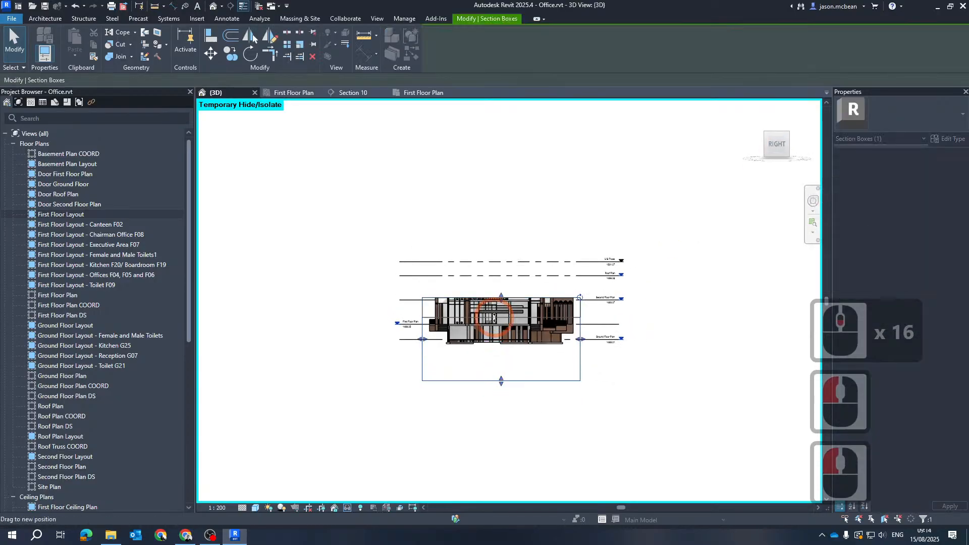
{"action": "left_click", "coordinate": [629, 335]}
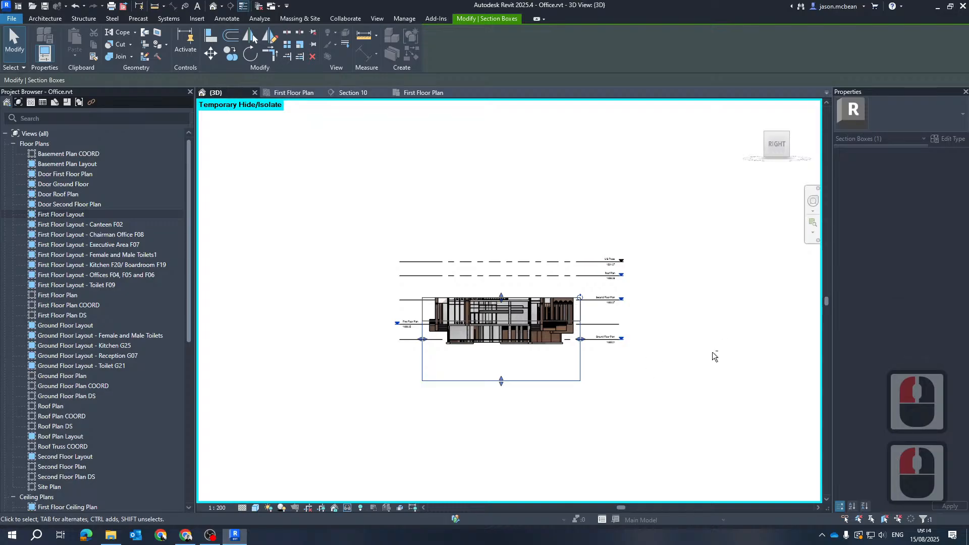
Step: Extend the section box past the building's near end and pull its far side in to isolate that wing
{"action": "middle_click_drag", "start_coordinate": [713, 352], "coordinate": [537, 443], "text": "shift"}
{"action": "scroll", "coordinate": [405, 358], "scroll_direction": "up", "scroll_amount": 5}
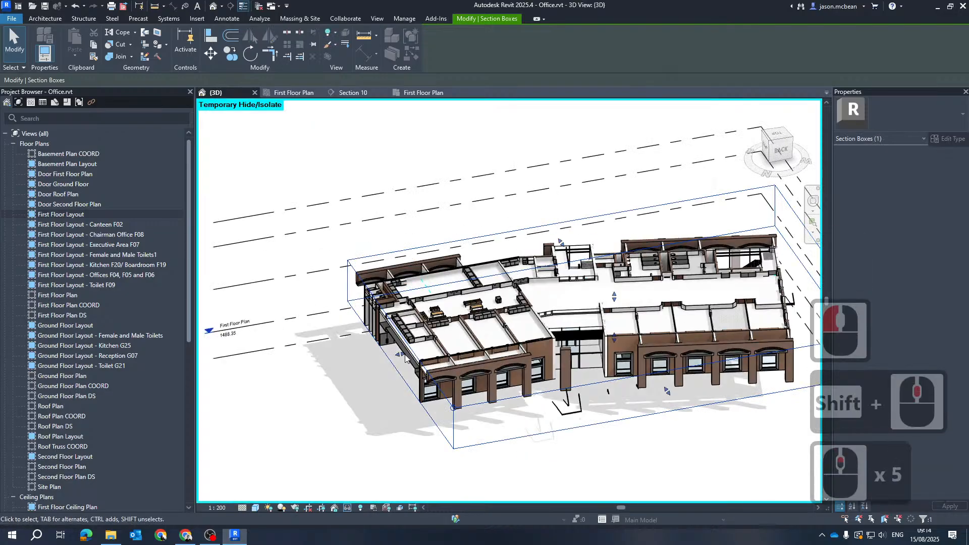
{"action": "left_click_drag", "start_coordinate": [399, 359], "coordinate": [545, 354]}
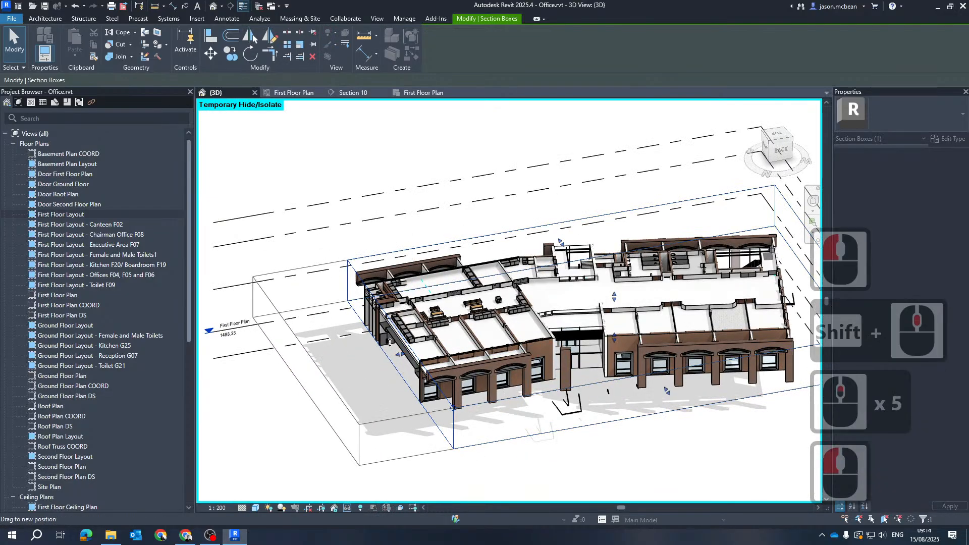
{"action": "left_click_drag", "start_coordinate": [389, 342], "coordinate": [390, 343]}
{"action": "scroll", "coordinate": [390, 342], "scroll_direction": "down", "scroll_amount": 3}
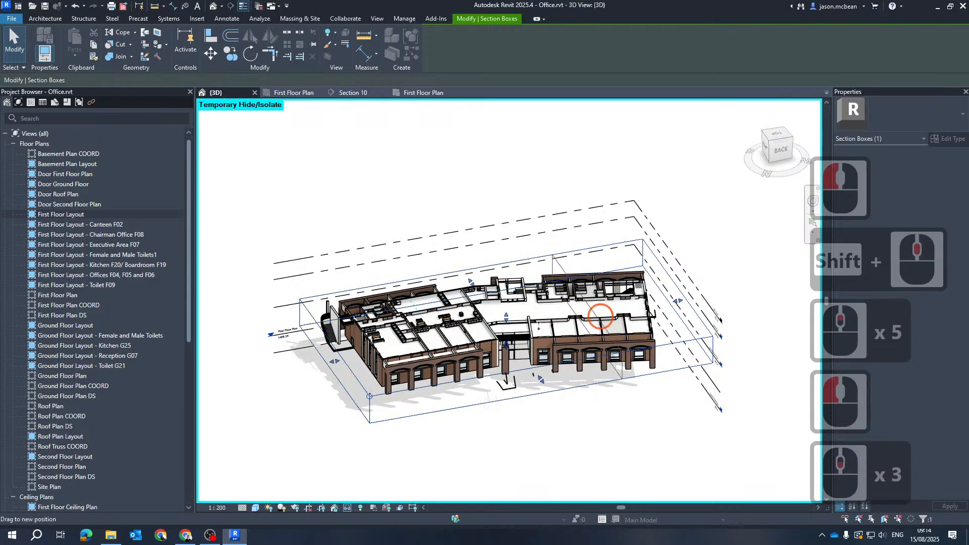
{"action": "left_click_drag", "start_coordinate": [538, 326], "coordinate": [438, 340]}
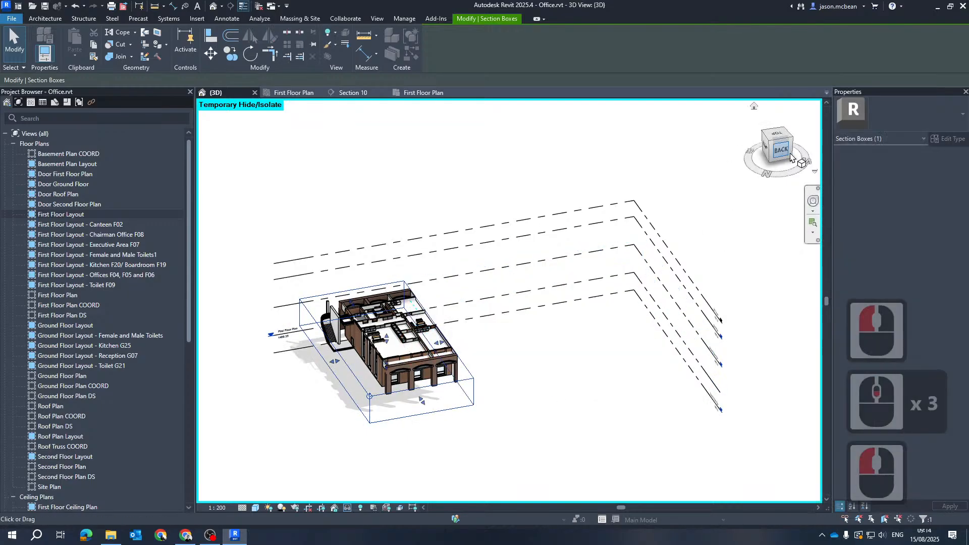
Step: From the back view, lower the section box's top below the Second Floor Plan level to just above the ceilings
{"action": "left_click", "coordinate": [784, 158]}
{"action": "scroll", "coordinate": [503, 276], "scroll_direction": "up", "scroll_amount": 10}
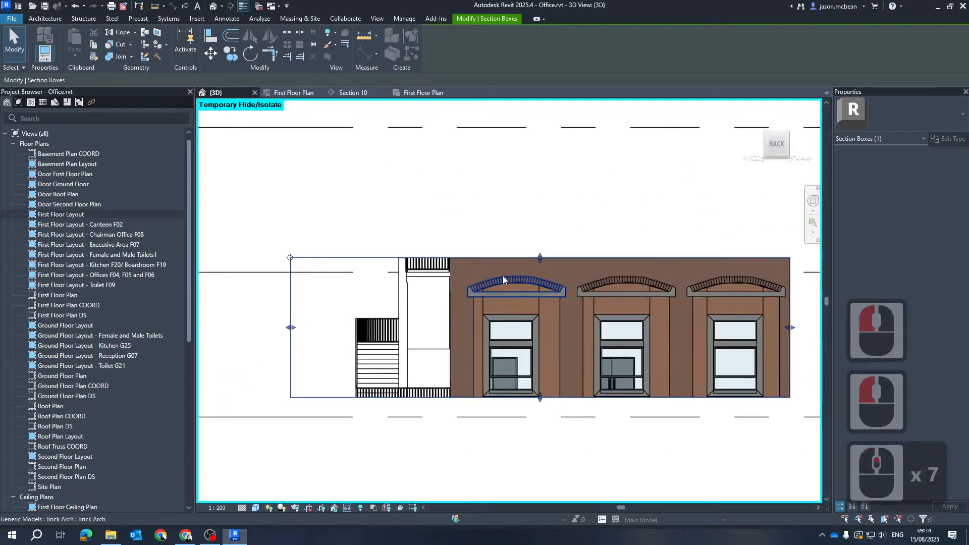
{"action": "left_click_drag", "start_coordinate": [559, 250], "coordinate": [555, 306]}
Step: Examine the stepped ceiling and its plasterboard edges from below, checking the wall and ceiling junctions at the corners
{"action": "middle_click_drag", "start_coordinate": [648, 188], "coordinate": [500, 319], "text": "shift"}
{"action": "scroll", "coordinate": [434, 240], "scroll_direction": "down", "scroll_amount": 5}
{"action": "middle_click_drag", "start_coordinate": [639, 452], "coordinate": [470, 344], "text": "shift"}
{"action": "scroll", "coordinate": [475, 347], "scroll_direction": "up", "scroll_amount": 6}
{"action": "middle_click_drag", "start_coordinate": [544, 346], "coordinate": [525, 258], "text": "shift"}
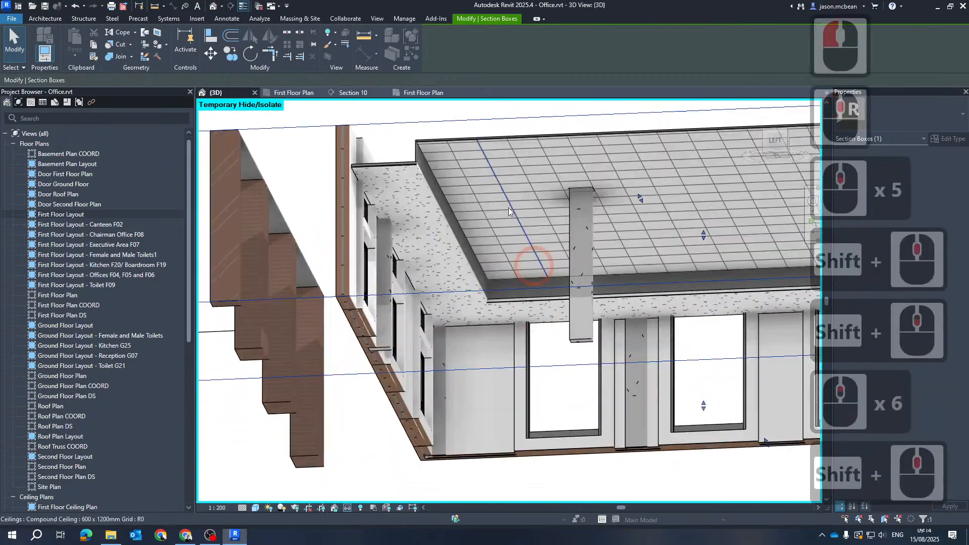
{"action": "scroll", "coordinate": [373, 156], "scroll_direction": "up", "scroll_amount": 11}
{"action": "scroll", "coordinate": [323, 114], "scroll_direction": "down", "scroll_amount": 5}
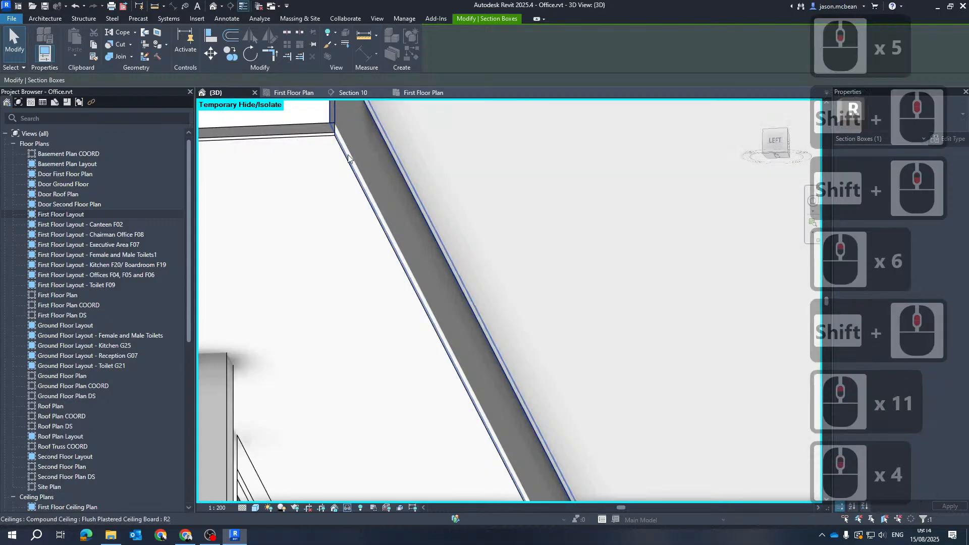
{"action": "middle_click_drag", "start_coordinate": [396, 191], "coordinate": [360, 281]}
{"action": "scroll", "coordinate": [441, 374], "scroll_direction": "up", "scroll_amount": 4}
{"action": "scroll", "coordinate": [334, 304], "scroll_direction": "down", "scroll_amount": 6}
{"action": "scroll", "coordinate": [334, 303], "scroll_direction": "down", "scroll_amount": 3}
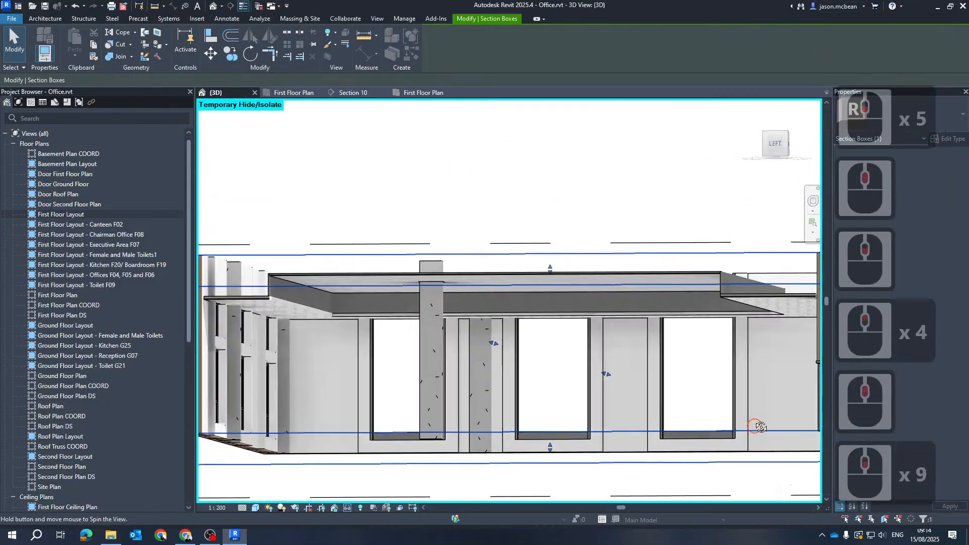
{"action": "middle_click_drag", "start_coordinate": [757, 426], "coordinate": [732, 357], "text": "shift"}
{"action": "scroll", "coordinate": [368, 392], "scroll_direction": "up", "scroll_amount": 8}
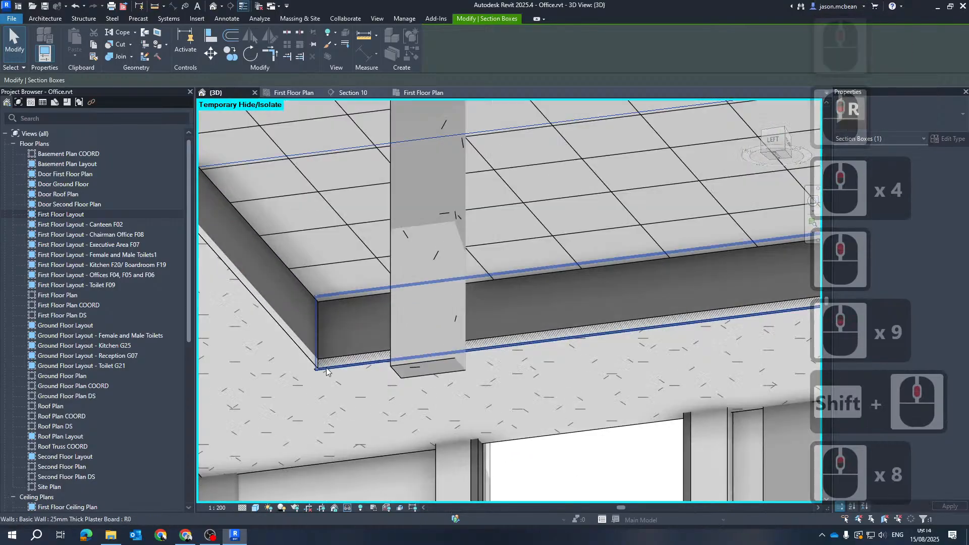
Step: Join the plasterboard wall along the window-side edge of the grid ceiling with the flush plastered ceiling
{"action": "left_click", "coordinate": [118, 56]}
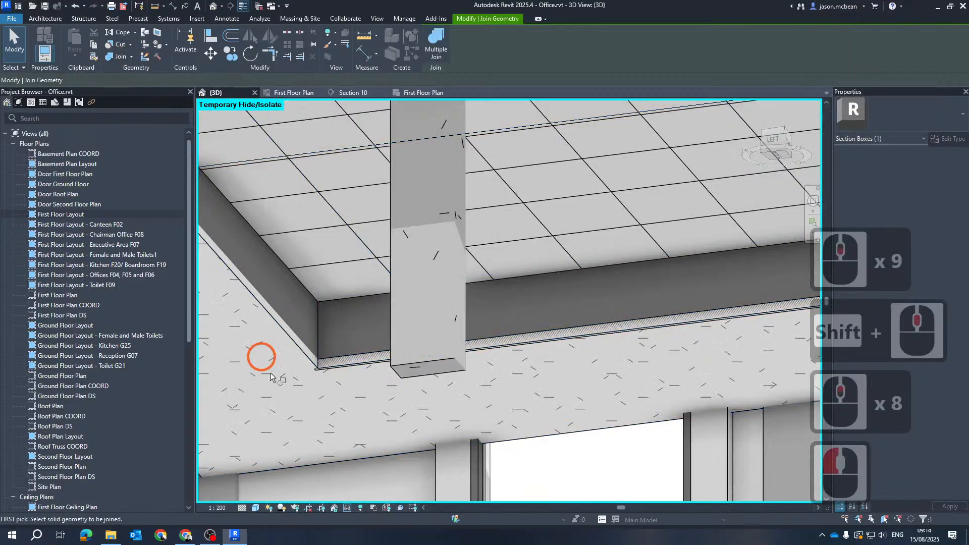
{"action": "left_click", "coordinate": [346, 364]}
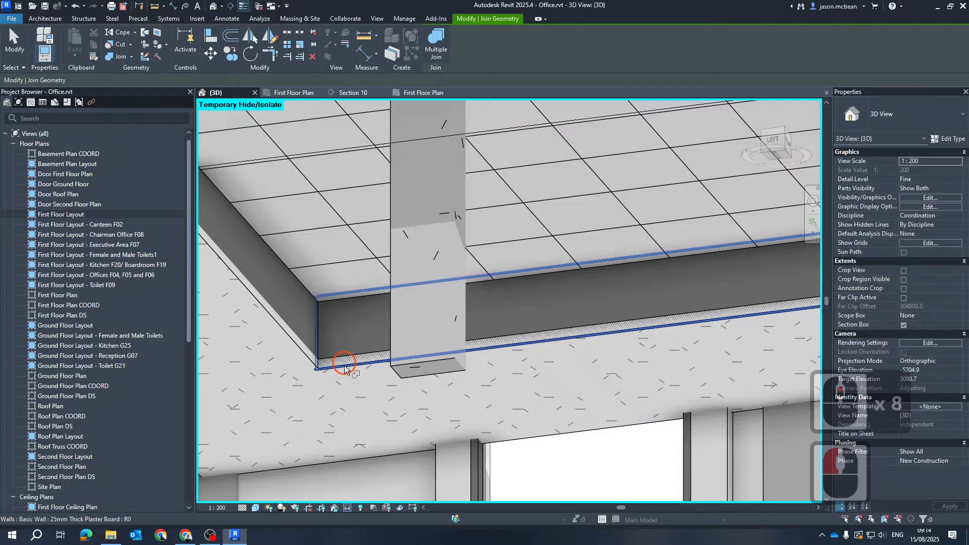
{"action": "left_click", "coordinate": [346, 368]}
{"action": "scroll", "coordinate": [483, 337], "scroll_direction": "down", "scroll_amount": 6}
{"action": "key", "text": "Escape"}
{"action": "scroll", "coordinate": [484, 338], "scroll_direction": "down", "scroll_amount": 6}
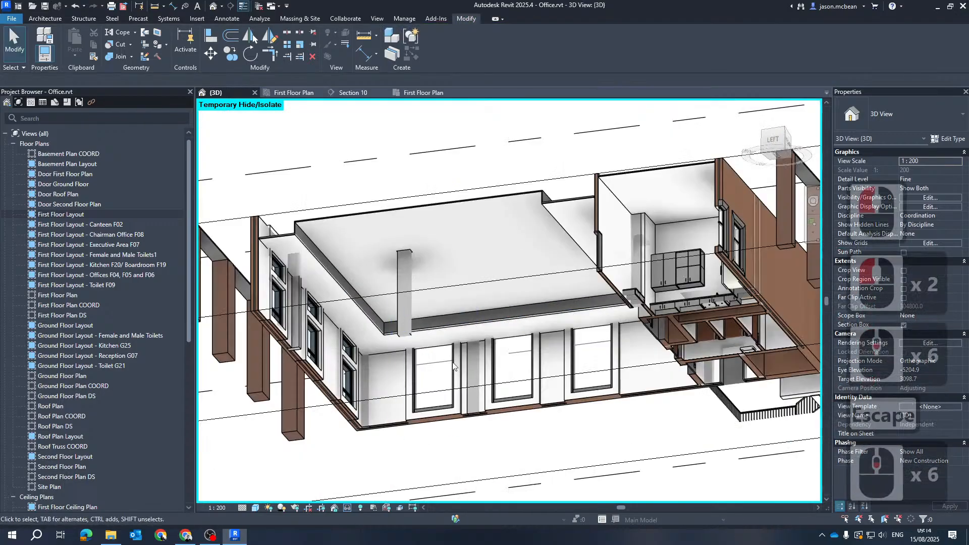
Step: Examine the underside of the grid ceiling where the column meets it
{"action": "middle_click_drag", "start_coordinate": [484, 343], "coordinate": [256, 156], "text": "shift"}
{"action": "scroll", "coordinate": [660, 307], "scroll_direction": "up", "scroll_amount": 5}
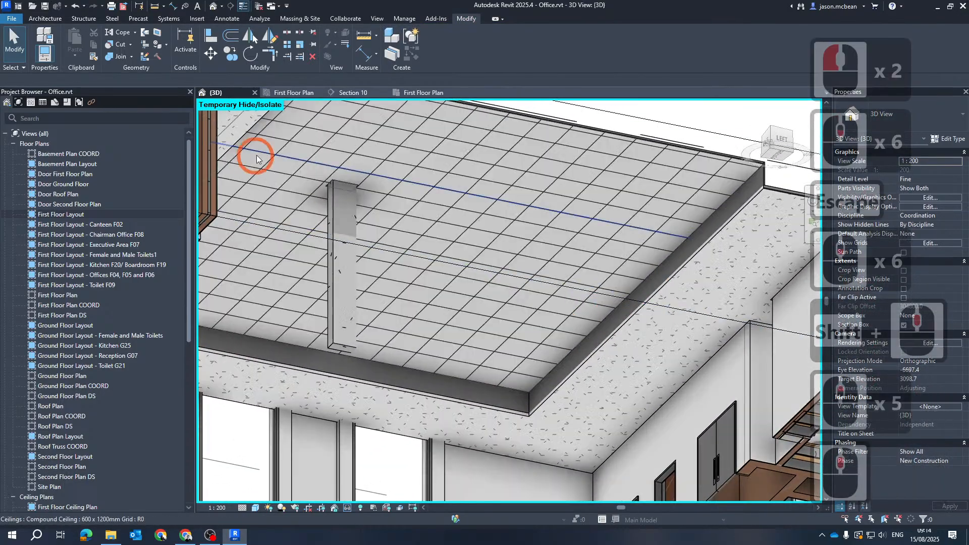
{"action": "scroll", "coordinate": [423, 185], "scroll_direction": "up", "scroll_amount": 10}
{"action": "scroll", "coordinate": [418, 257], "scroll_direction": "down", "scroll_amount": 14}
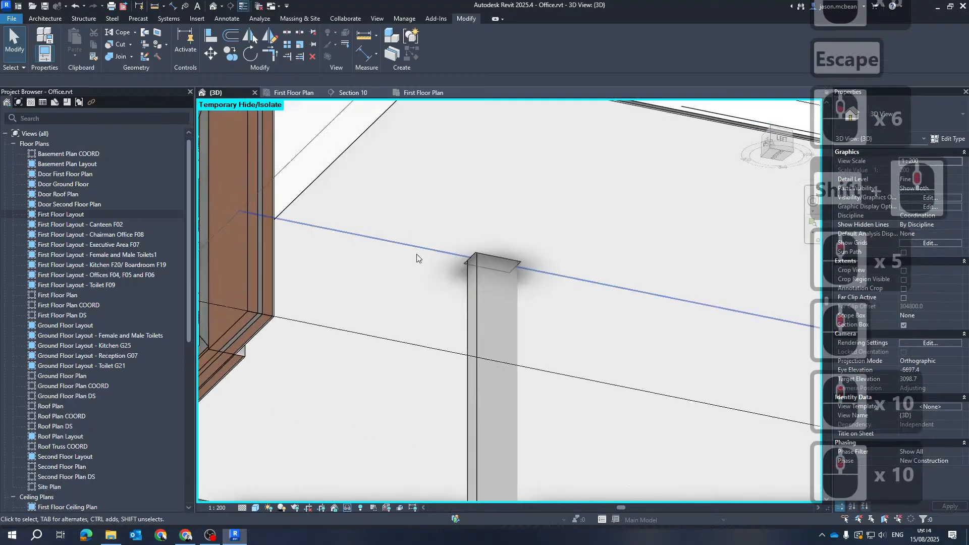
Step: Extend the bottom of the 3D view's section box down below the First Floor slab
{"action": "middle_click_drag", "start_coordinate": [644, 304], "coordinate": [479, 384], "text": "shift"}
{"action": "scroll", "coordinate": [449, 329], "scroll_direction": "down", "scroll_amount": 6}
{"action": "scroll", "coordinate": [433, 383], "scroll_direction": "up", "scroll_amount": 11}
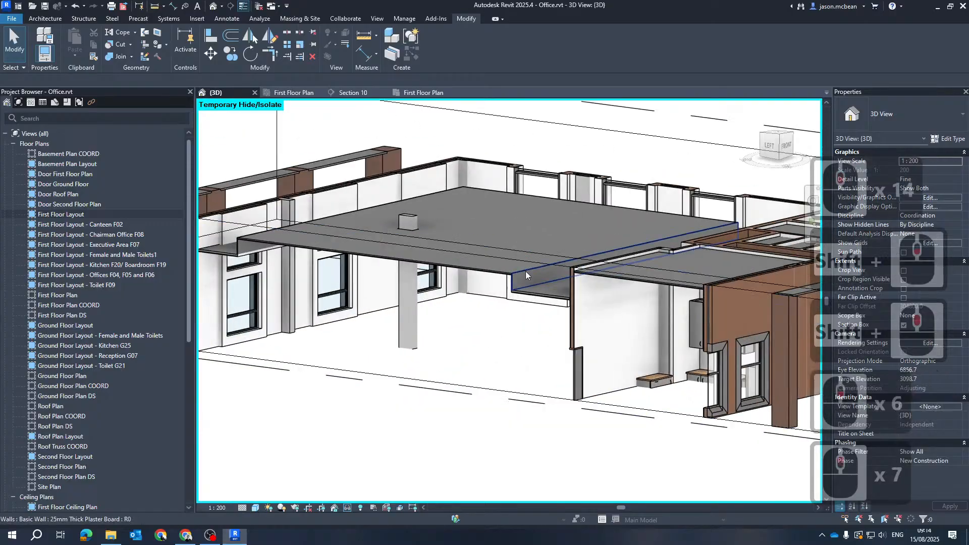
{"action": "scroll", "coordinate": [421, 309], "scroll_direction": "down", "scroll_amount": 6}
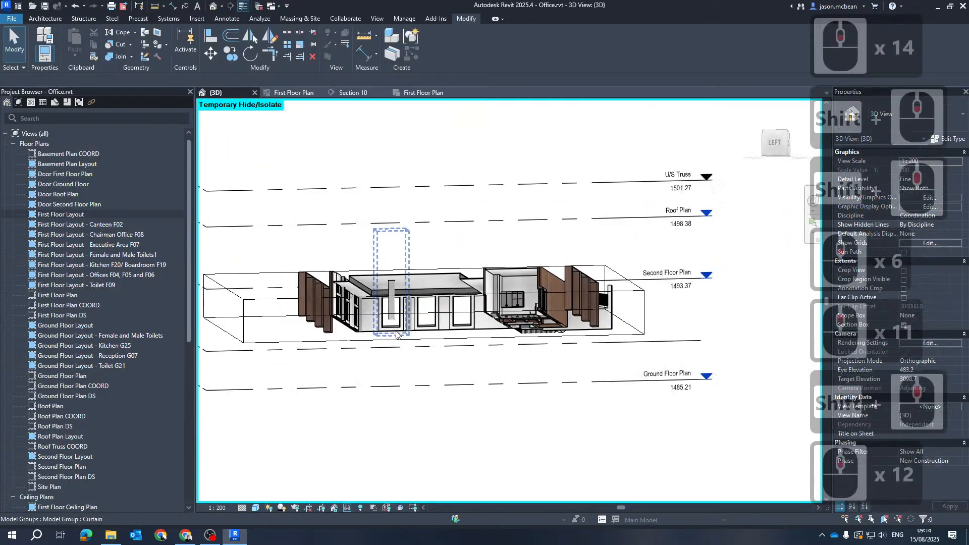
{"action": "middle_click_drag", "start_coordinate": [429, 328], "coordinate": [485, 386], "text": "shift"}
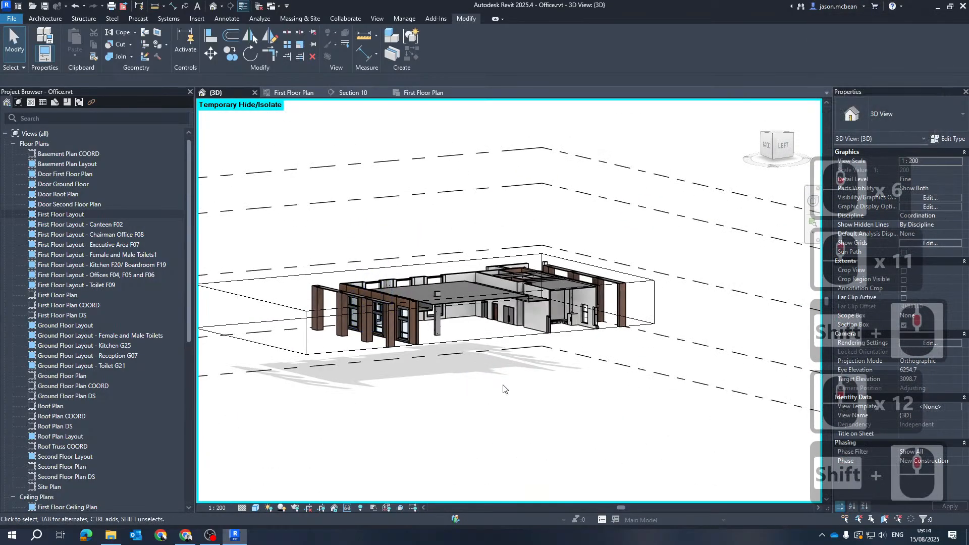
{"action": "scroll", "coordinate": [504, 386], "scroll_direction": "up", "scroll_amount": 7}
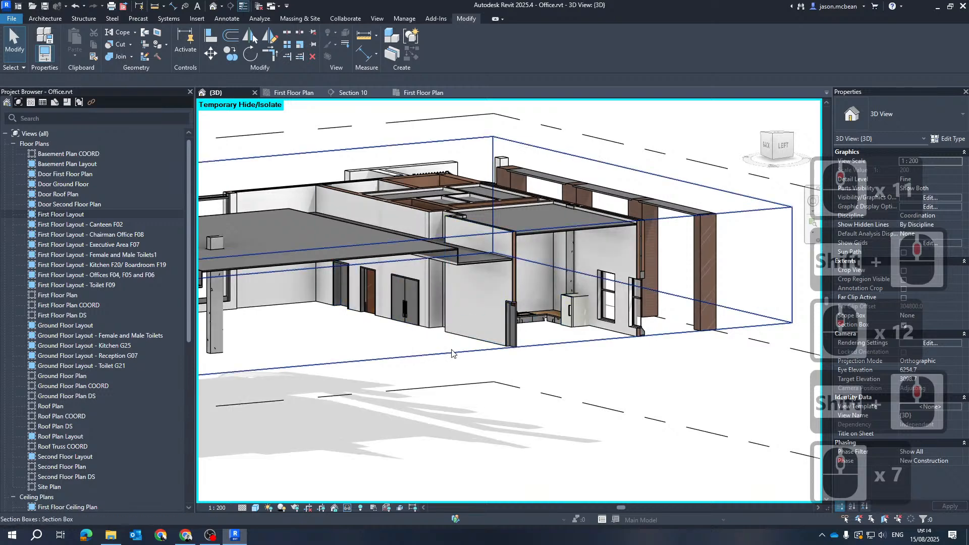
{"action": "left_click", "coordinate": [457, 341]}
{"action": "scroll", "coordinate": [389, 309], "scroll_direction": "down", "scroll_amount": 7}
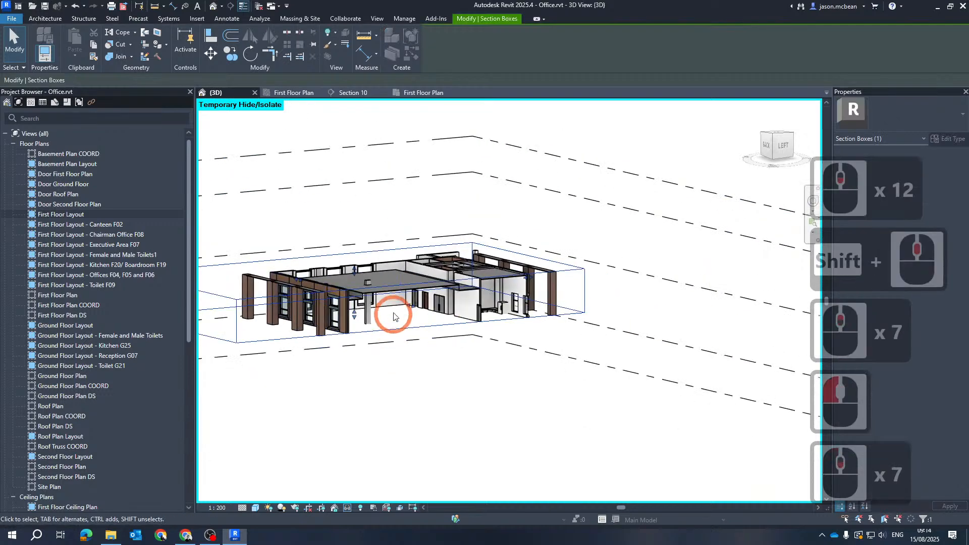
{"action": "left_click", "coordinate": [353, 333]}
Step: Examine the stepped ceiling and its plasterboard edges in the cut-open office from below and above
{"action": "scroll", "coordinate": [396, 348], "scroll_direction": "up", "scroll_amount": 6}
{"action": "scroll", "coordinate": [396, 347], "scroll_direction": "up", "scroll_amount": 2}
{"action": "scroll", "coordinate": [396, 347], "scroll_direction": "down", "scroll_amount": 4}
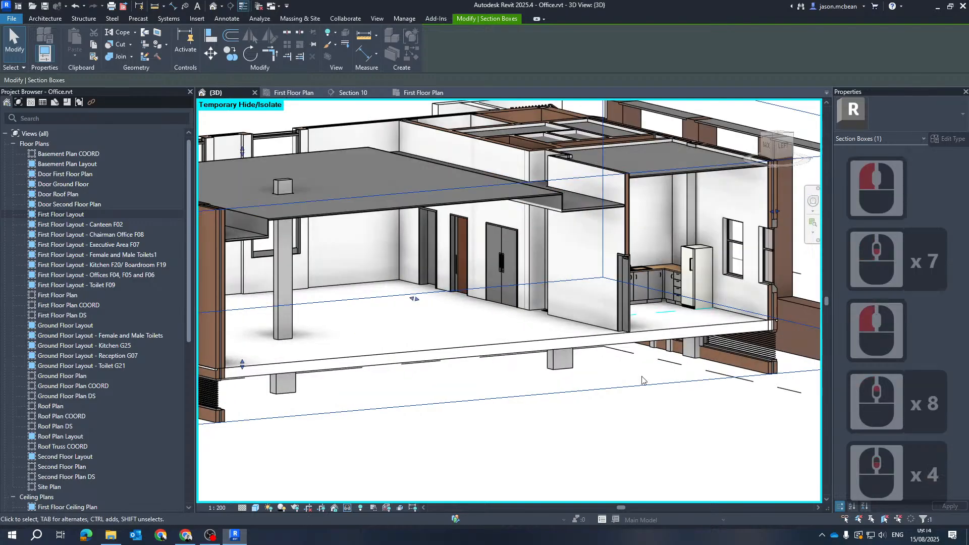
{"action": "middle_click_drag", "start_coordinate": [487, 395], "coordinate": [236, 285], "text": "shift"}
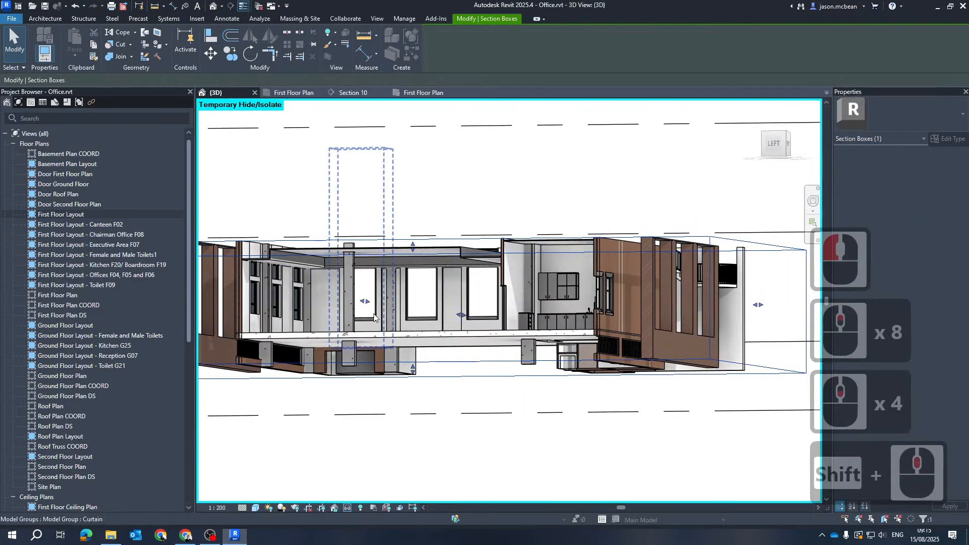
{"action": "scroll", "coordinate": [412, 305], "scroll_direction": "up", "scroll_amount": 4}
{"action": "middle_click_drag", "start_coordinate": [334, 303], "coordinate": [379, 396]}
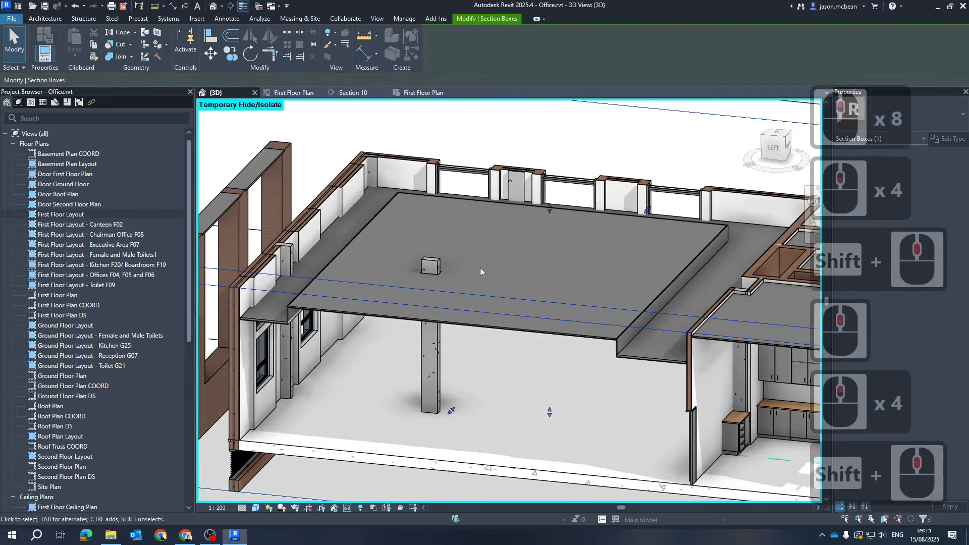
{"action": "scroll", "coordinate": [485, 271], "scroll_direction": "down", "scroll_amount": 6}
Step: Compare the desk layout in the First Floor floor plan with the lights in the First Floor reflected ceiling plan
{"action": "left_click", "coordinate": [430, 94]}
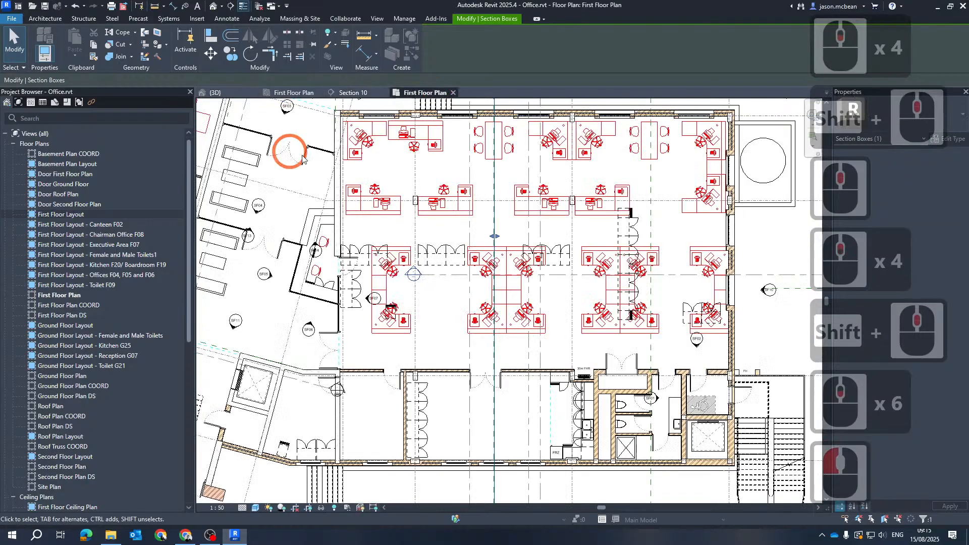
{"action": "left_click", "coordinate": [308, 96]}
{"action": "scroll", "coordinate": [452, 291], "scroll_direction": "up", "scroll_amount": 6}
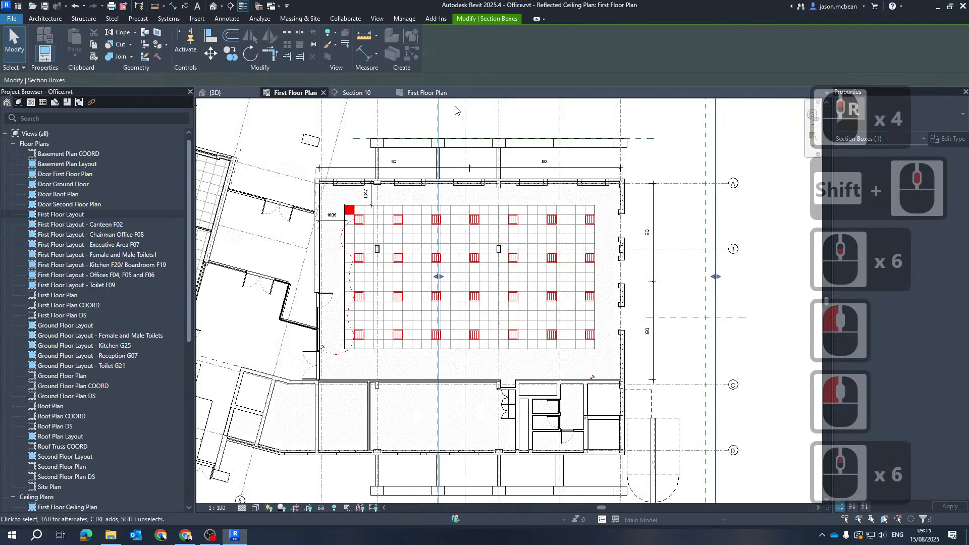
{"action": "left_click", "coordinate": [427, 93]}
{"action": "scroll", "coordinate": [576, 312], "scroll_direction": "down", "scroll_amount": 6}
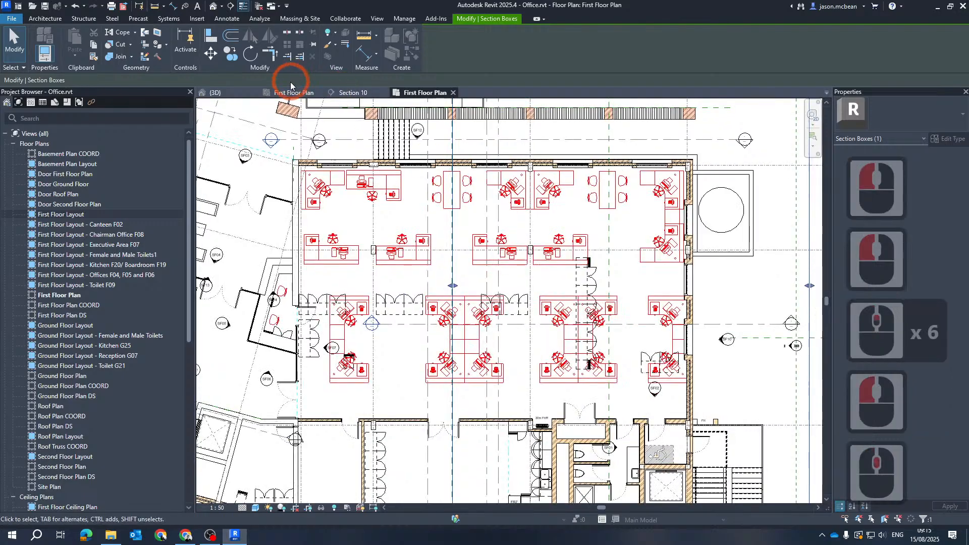
{"action": "left_click", "coordinate": [292, 93]}
Step: Copy all visible instances of the ceiling light array group from the reflected ceiling plan into the First Floor floor plan, aligned to the same place
{"action": "key", "text": "Escape"}
{"action": "scroll", "coordinate": [387, 236], "scroll_direction": "up", "scroll_amount": 4}
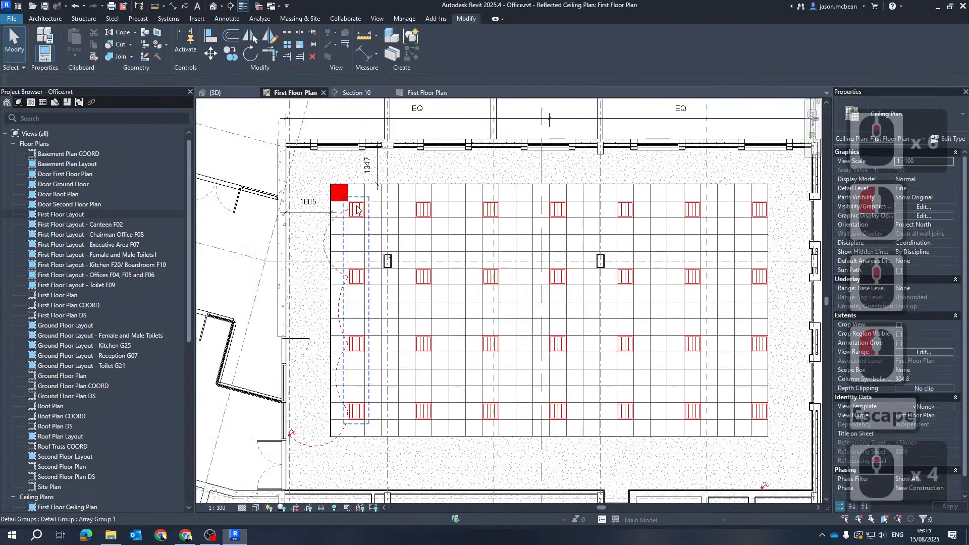
{"action": "right_click", "coordinate": [357, 209]}
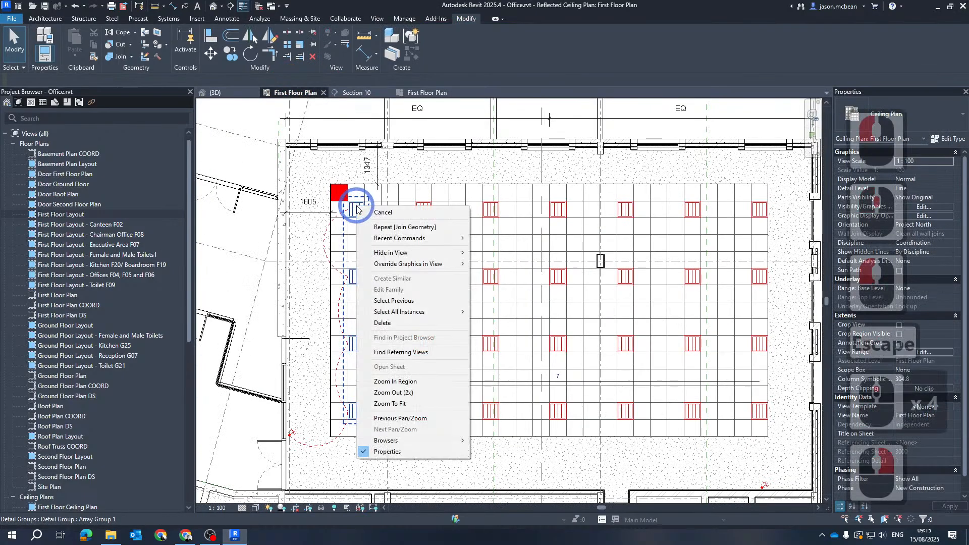
{"action": "left_click", "coordinate": [428, 313]}
{"action": "left_click", "coordinate": [541, 313]}
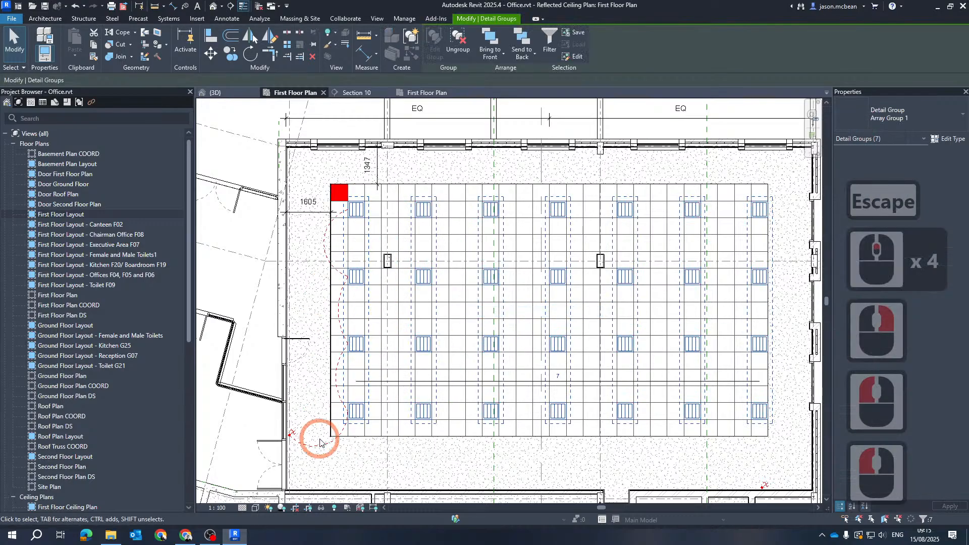
{"action": "scroll", "coordinate": [319, 443], "scroll_direction": "down", "scroll_amount": 12}
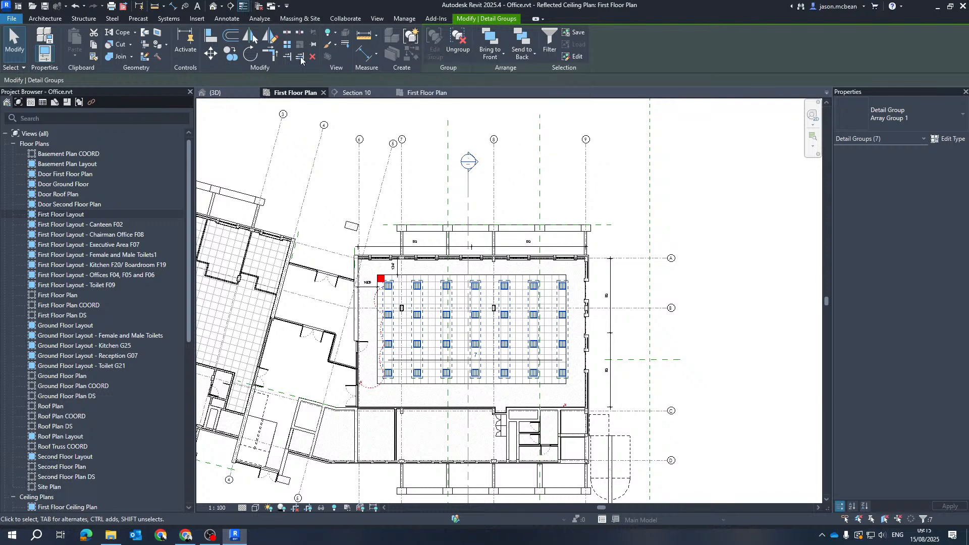
{"action": "left_click", "coordinate": [93, 45]}
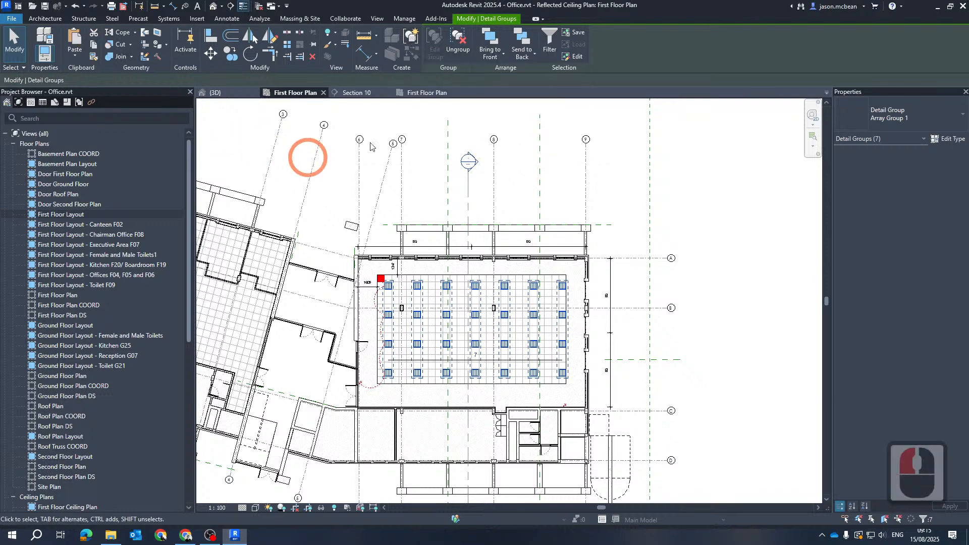
{"action": "left_click", "coordinate": [438, 94]}
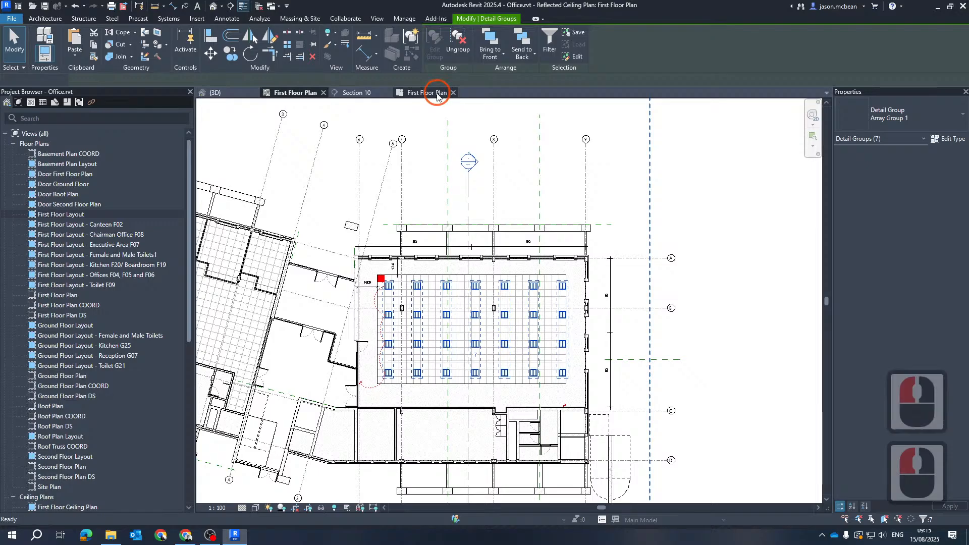
{"action": "left_click", "coordinate": [79, 59]}
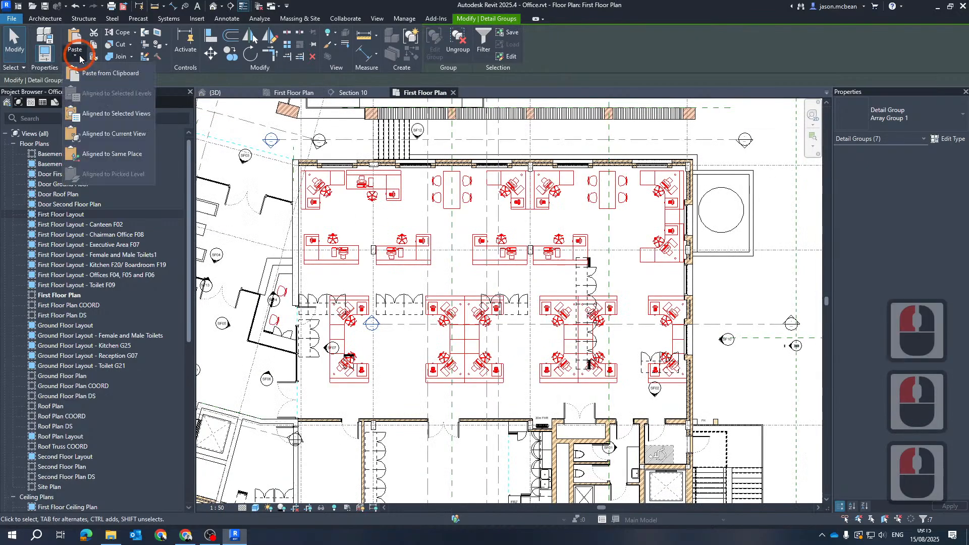
{"action": "left_click", "coordinate": [120, 155]}
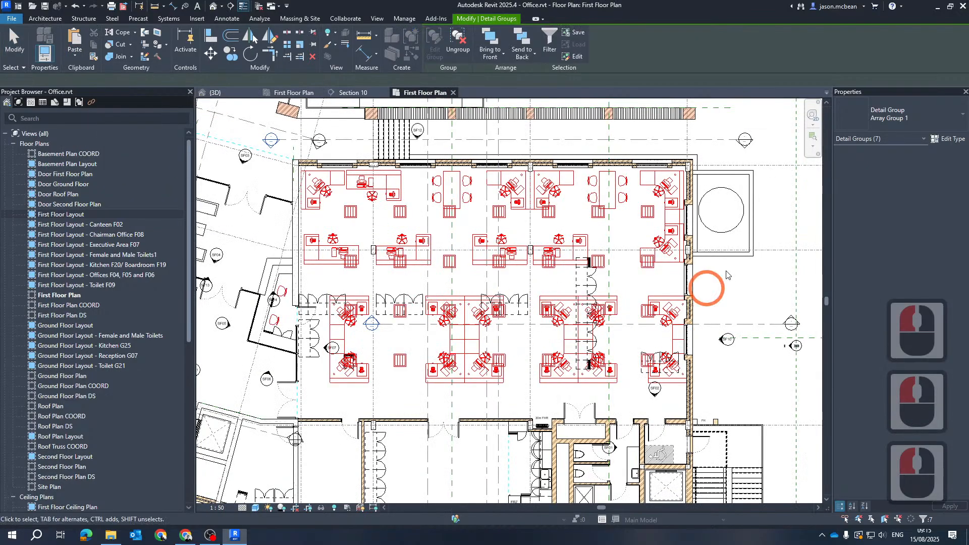
{"action": "scroll", "coordinate": [384, 325], "scroll_direction": "up", "scroll_amount": 7}
{"action": "key", "text": "Escape"}
{"action": "key", "text": "Escape"}
{"action": "key", "text": "Escape"}
Step: Check the positions of the pasted ceiling lights against the desks and columns across the open-plan office
{"action": "scroll", "coordinate": [384, 328], "scroll_direction": "down", "scroll_amount": 6}
{"action": "scroll", "coordinate": [441, 356], "scroll_direction": "up", "scroll_amount": 7}
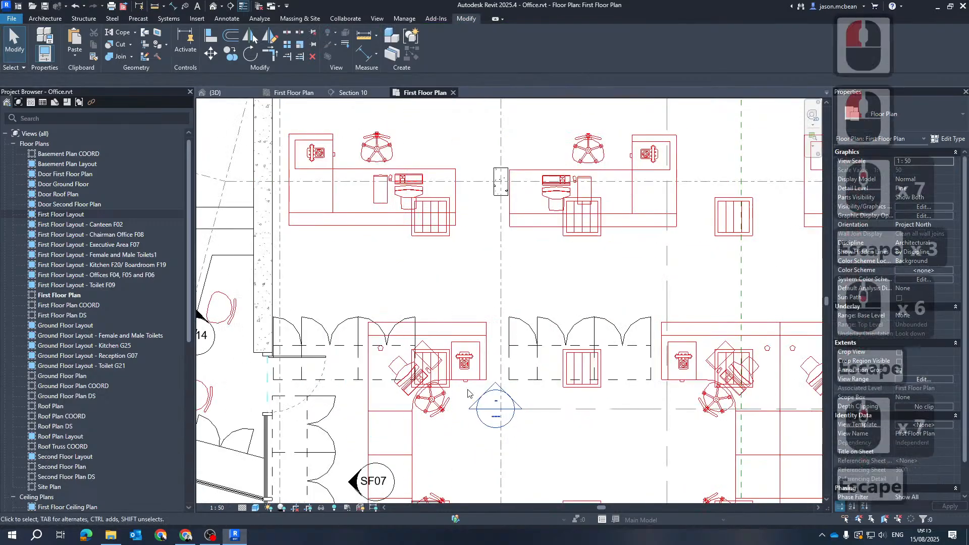
{"action": "scroll", "coordinate": [440, 356], "scroll_direction": "down", "scroll_amount": 7}
{"action": "scroll", "coordinate": [497, 323], "scroll_direction": "up", "scroll_amount": 4}
{"action": "middle_click_drag", "start_coordinate": [497, 324], "coordinate": [402, 324]}
{"action": "scroll", "coordinate": [520, 398], "scroll_direction": "up", "scroll_amount": 1}
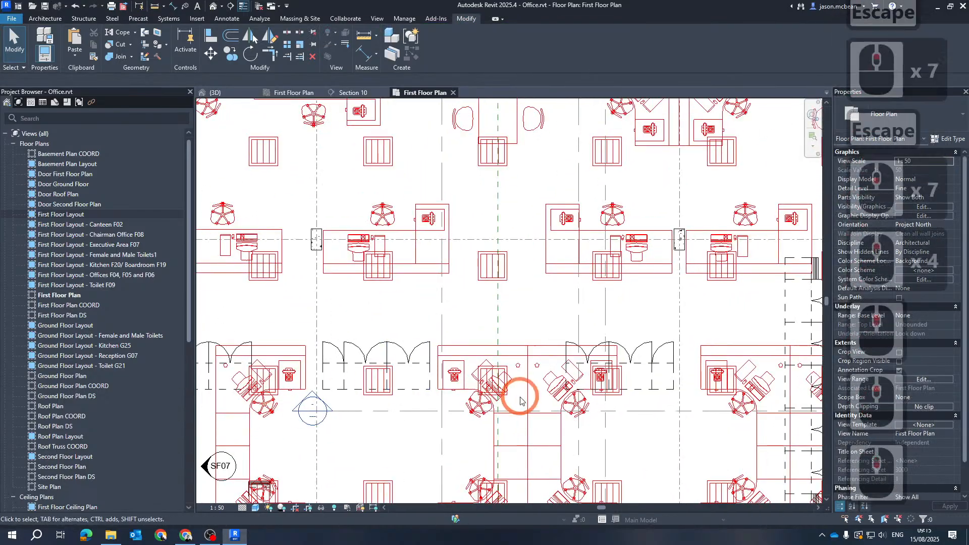
{"action": "scroll", "coordinate": [520, 398], "scroll_direction": "down", "scroll_amount": 5}
{"action": "scroll", "coordinate": [675, 313], "scroll_direction": "down", "scroll_amount": 1}
{"action": "middle_click_drag", "start_coordinate": [625, 300], "coordinate": [465, 280]}
{"action": "key", "text": "Escape"}
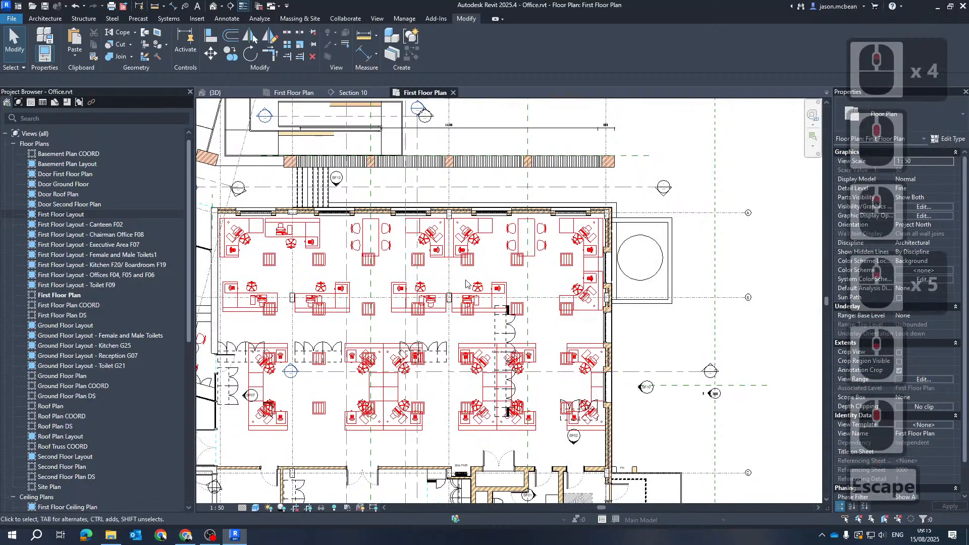
Step: Open the array group of the grid ceiling's leftmost light column for editing in the First Floor reflected ceiling plan
{"action": "scroll", "coordinate": [411, 255], "scroll_direction": "up", "scroll_amount": 3}
{"action": "left_click", "coordinate": [330, 272]}
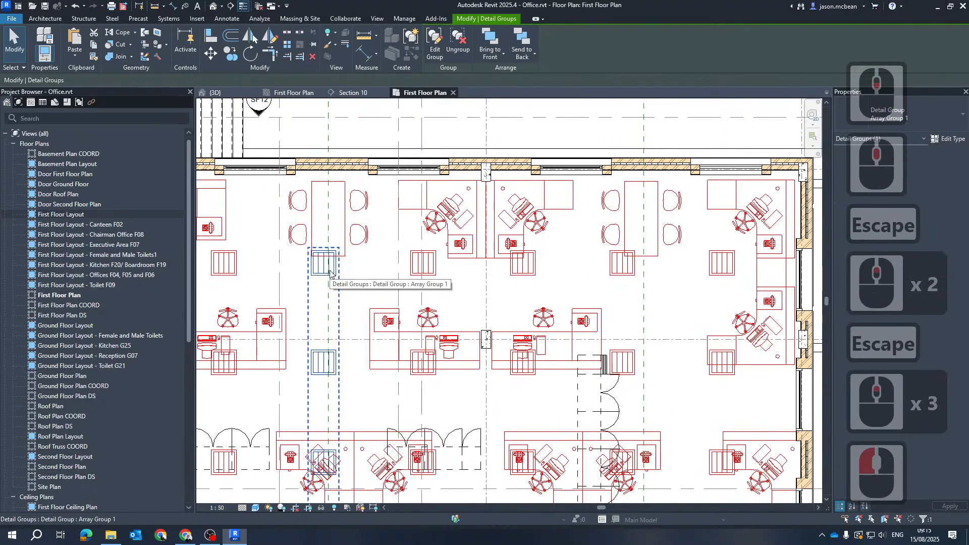
{"action": "left_click", "coordinate": [294, 93]}
{"action": "key", "text": "Escape"}
{"action": "left_click", "coordinate": [414, 348]}
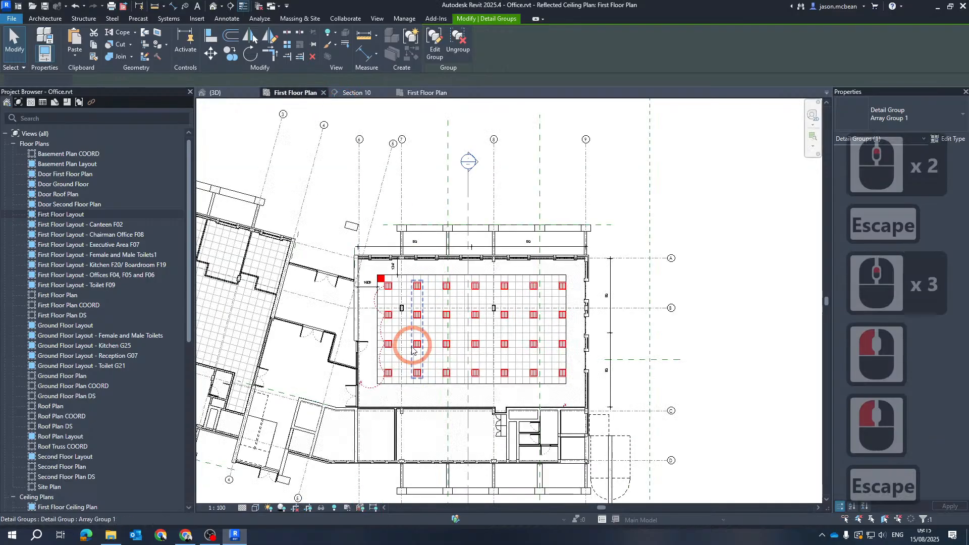
{"action": "scroll", "coordinate": [413, 348], "scroll_direction": "up", "scroll_amount": 6}
{"action": "left_click", "coordinate": [365, 211]}
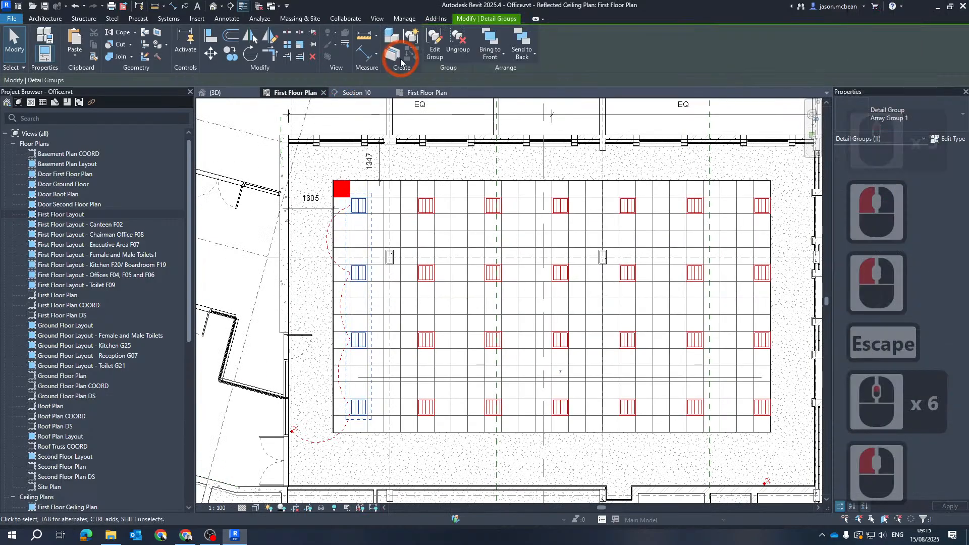
{"action": "left_click", "coordinate": [434, 51]}
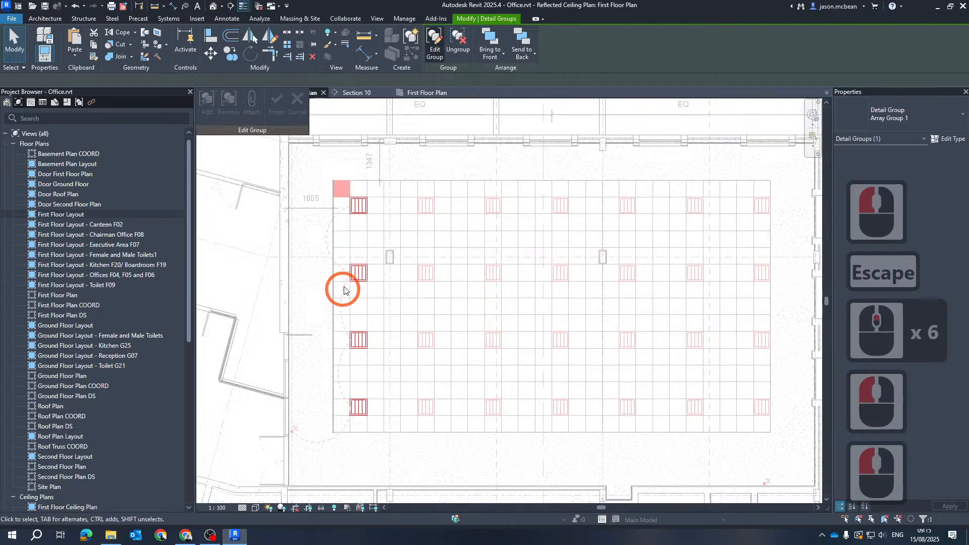
Step: Move the third ceiling light from the top of the group down by one ceiling grid square
{"action": "scroll", "coordinate": [368, 325], "scroll_direction": "up", "scroll_amount": 4}
{"action": "scroll", "coordinate": [373, 281], "scroll_direction": "down", "scroll_amount": 2}
{"action": "left_click", "coordinate": [373, 279]}
{"action": "scroll", "coordinate": [374, 281], "scroll_direction": "up", "scroll_amount": 6}
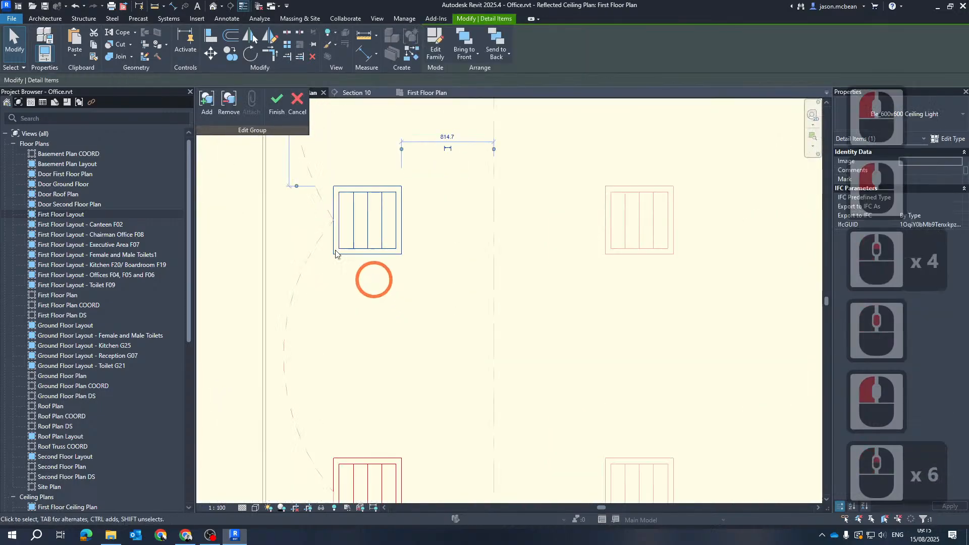
{"action": "left_click", "coordinate": [211, 54]}
{"action": "left_click", "coordinate": [334, 255]}
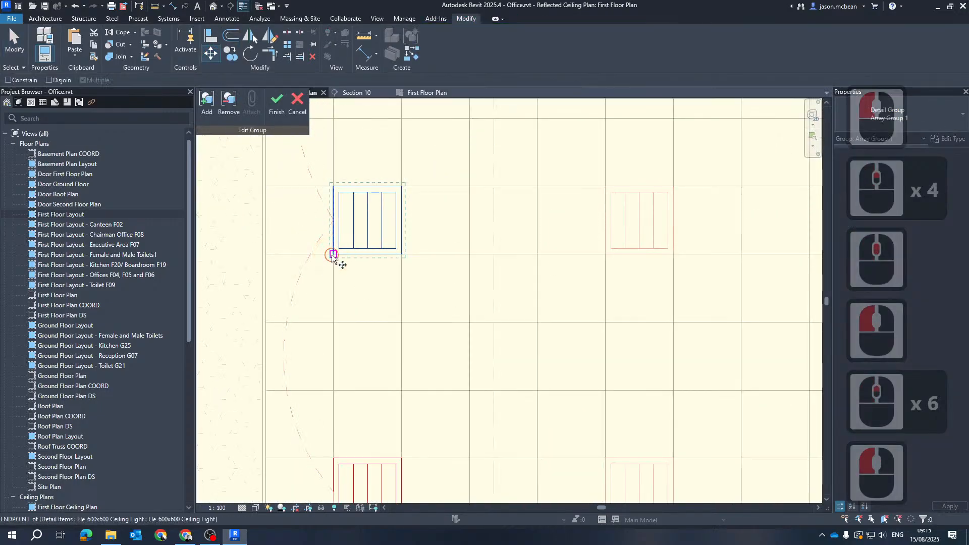
{"action": "left_click", "coordinate": [334, 323]}
{"action": "scroll", "coordinate": [453, 328], "scroll_direction": "down", "scroll_amount": 5}
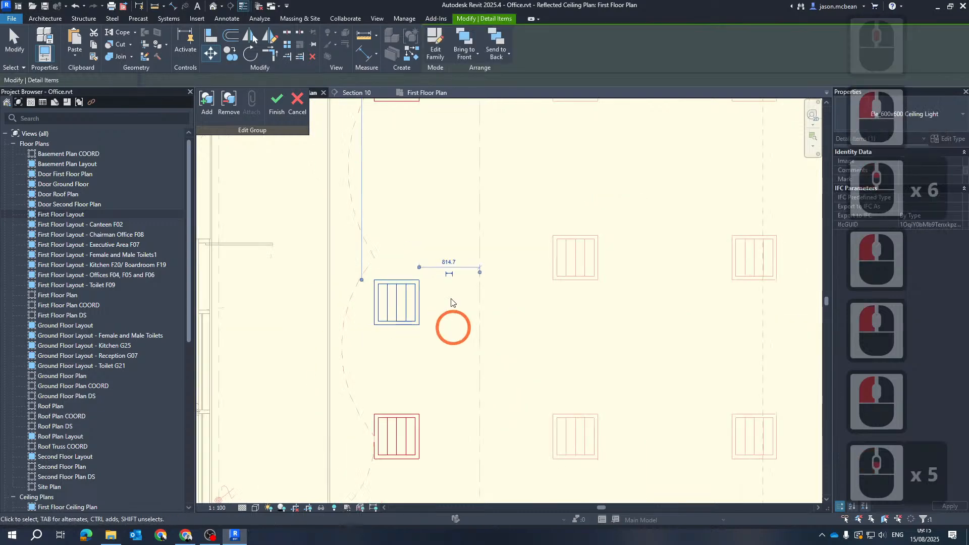
Step: Move the second ceiling light from the top of the group down by two ceiling grid squares
{"action": "scroll", "coordinate": [451, 299], "scroll_direction": "down", "scroll_amount": 1}
{"action": "scroll", "coordinate": [447, 252], "scroll_direction": "up", "scroll_amount": 1}
{"action": "middle_click_drag", "start_coordinate": [429, 164], "coordinate": [421, 271]}
{"action": "left_click", "coordinate": [402, 265]}
{"action": "left_click", "coordinate": [402, 256]}
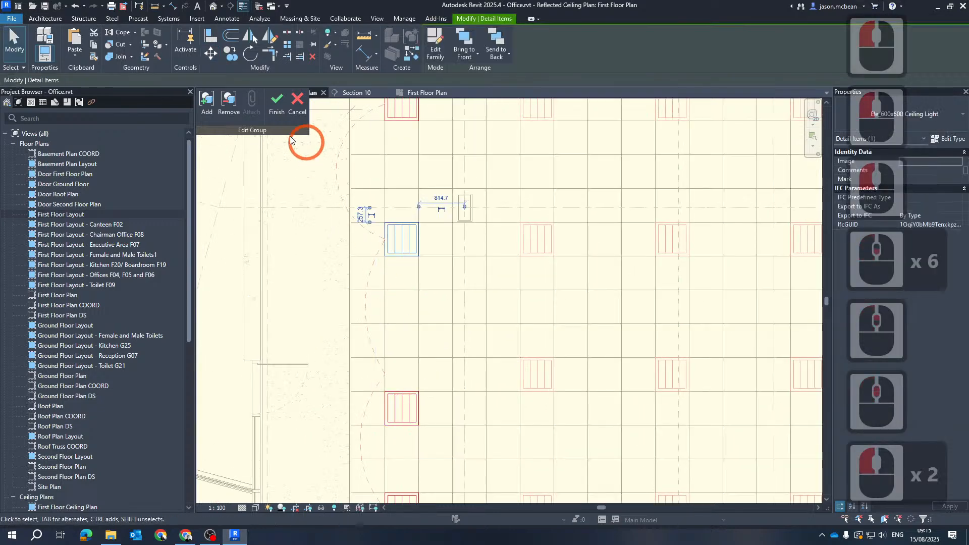
{"action": "left_click", "coordinate": [211, 54]}
{"action": "left_click", "coordinate": [386, 257]}
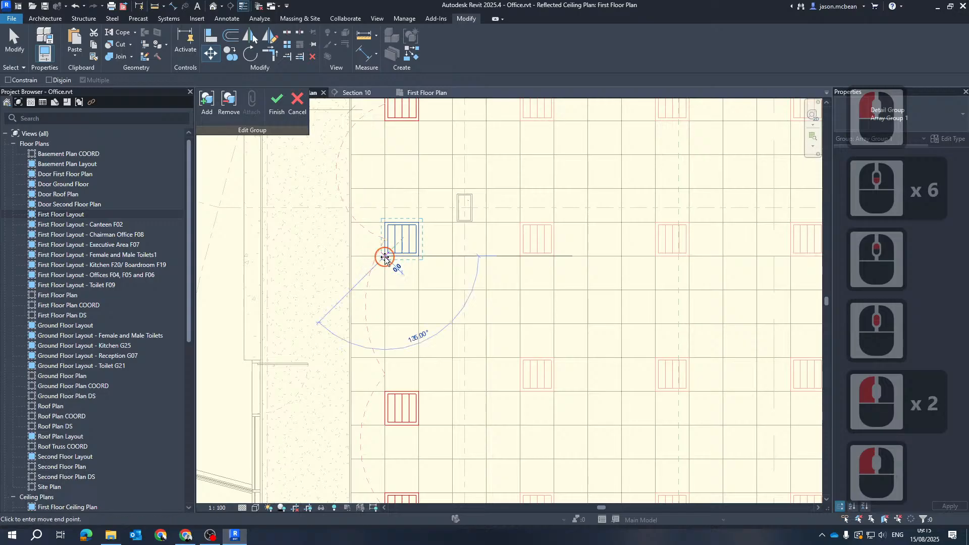
{"action": "left_click", "coordinate": [385, 325]}
Step: Move the topmost ceiling light of the group straight down 1200 mm to the ceiling grid intersection
{"action": "scroll", "coordinate": [418, 414], "scroll_direction": "up", "scroll_amount": 2}
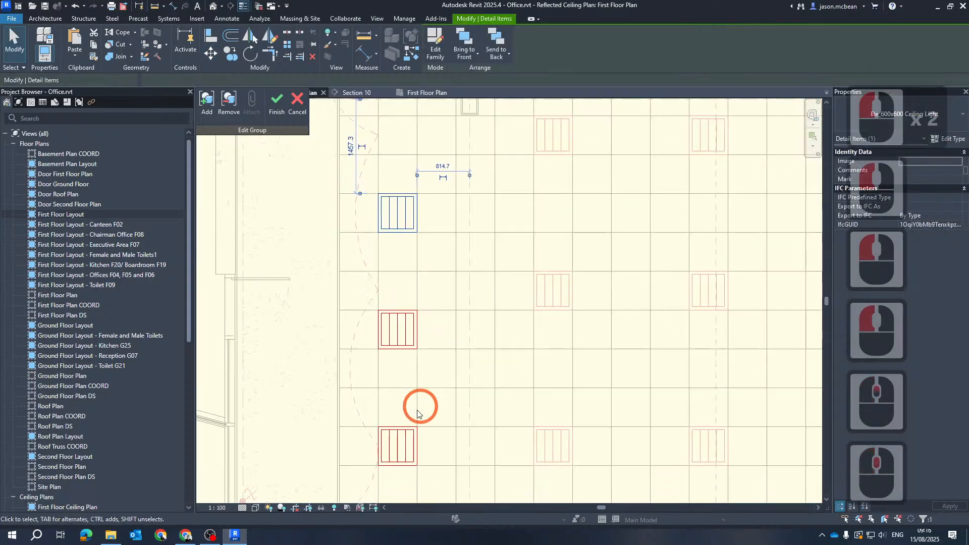
{"action": "scroll", "coordinate": [396, 193], "scroll_direction": "up", "scroll_amount": 2, "text": "ctrl"}
{"action": "scroll", "coordinate": [403, 216], "scroll_direction": "up", "scroll_amount": 1}
{"action": "left_click", "coordinate": [405, 213]}
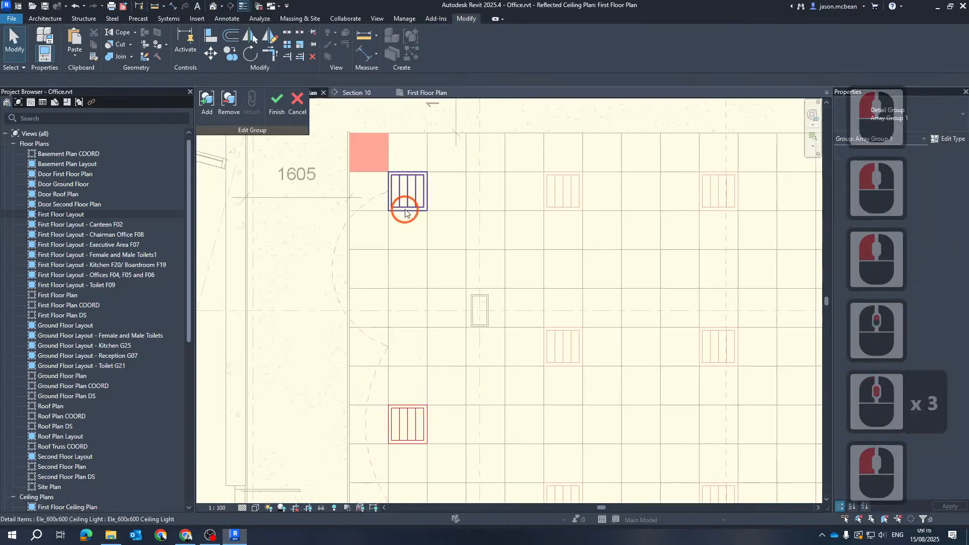
{"action": "left_click", "coordinate": [406, 213]}
{"action": "left_click", "coordinate": [395, 211]}
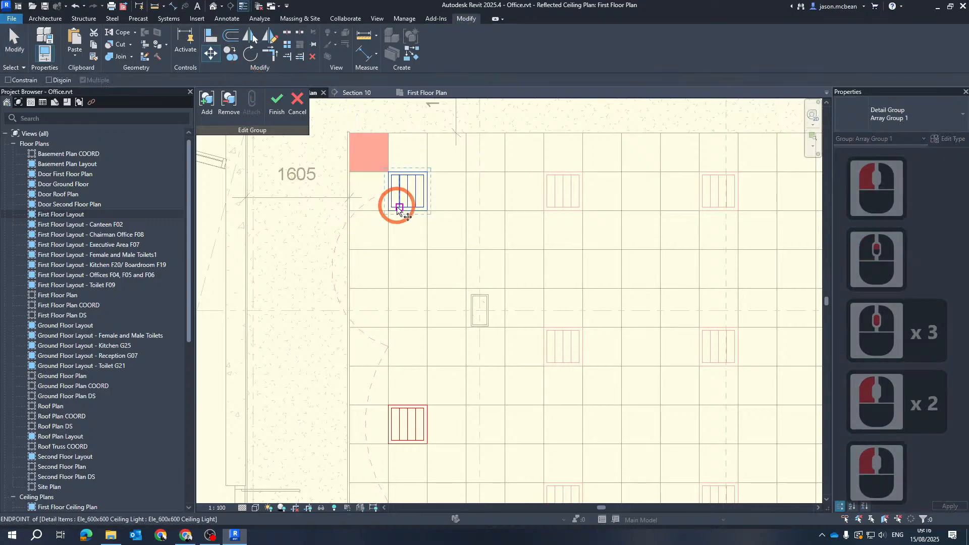
{"action": "left_click", "coordinate": [386, 277]}
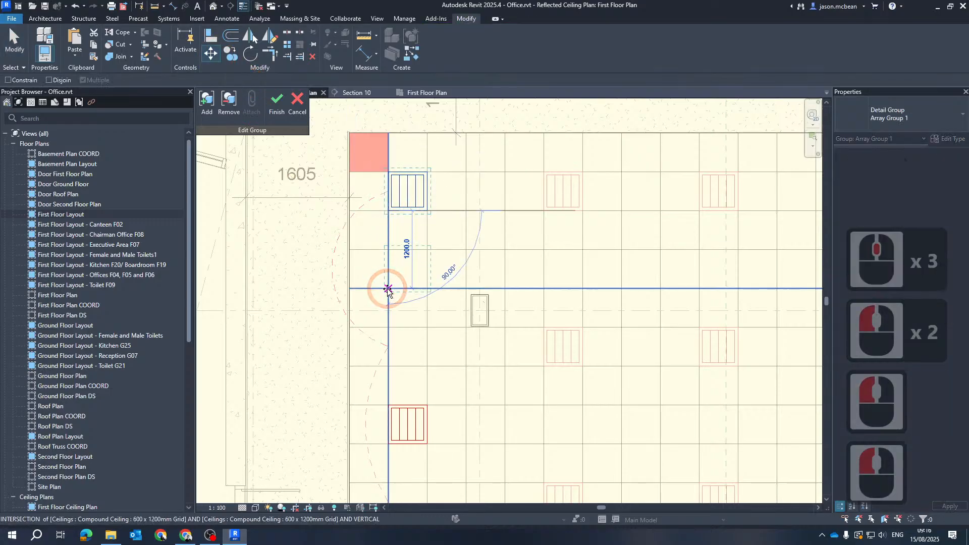
Step: Move all four ceiling lights in the edited group up together by one ceiling grid square
{"action": "scroll", "coordinate": [472, 233], "scroll_direction": "down", "scroll_amount": 4}
{"action": "middle_click_drag", "start_coordinate": [513, 253], "coordinate": [420, 201]}
{"action": "key", "text": "Escape"}
{"action": "key", "text": "Escape"}
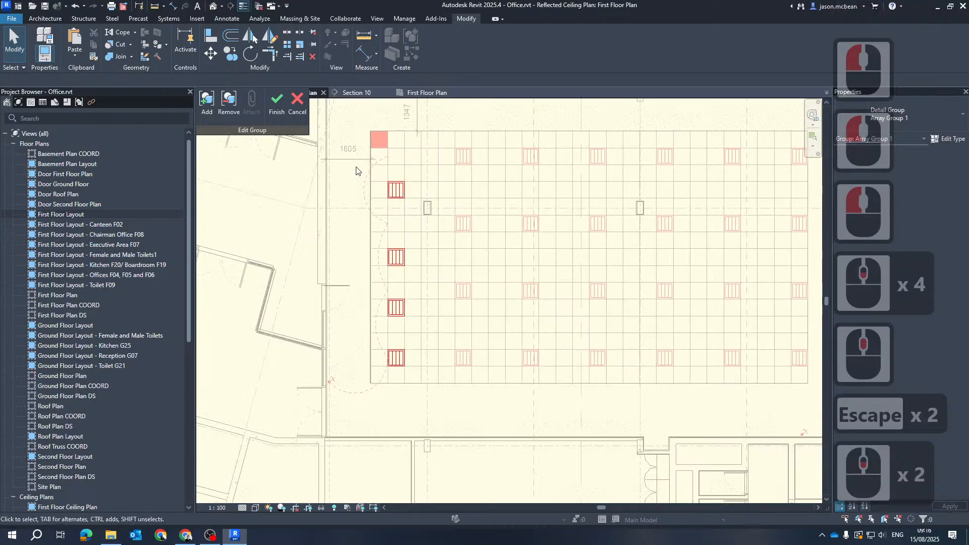
{"action": "left_click_drag", "start_coordinate": [490, 424], "coordinate": [490, 424]}
{"action": "scroll", "coordinate": [384, 362], "scroll_direction": "up", "scroll_amount": 6}
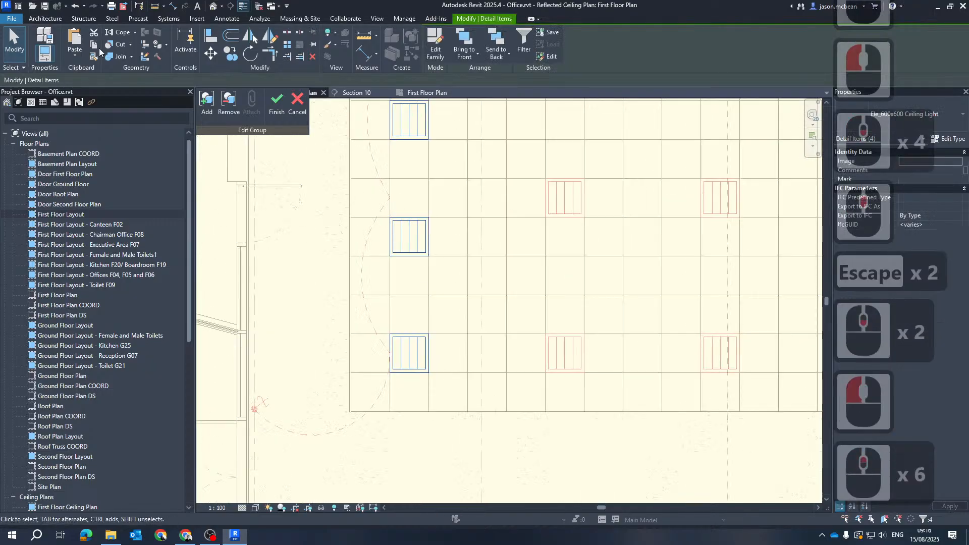
{"action": "left_click", "coordinate": [211, 53]}
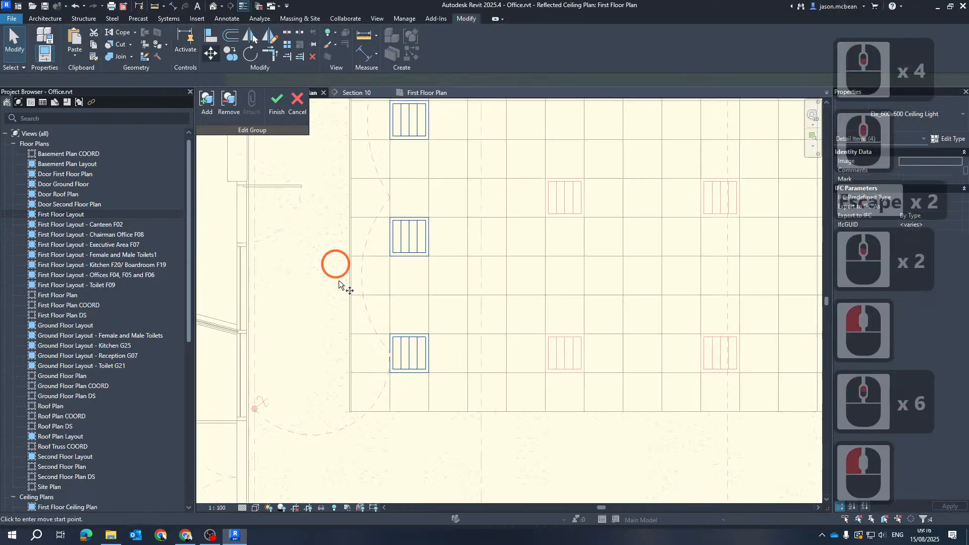
{"action": "left_click", "coordinate": [390, 374]}
{"action": "left_click", "coordinate": [390, 336]}
{"action": "scroll", "coordinate": [430, 313], "scroll_direction": "down", "scroll_amount": 7}
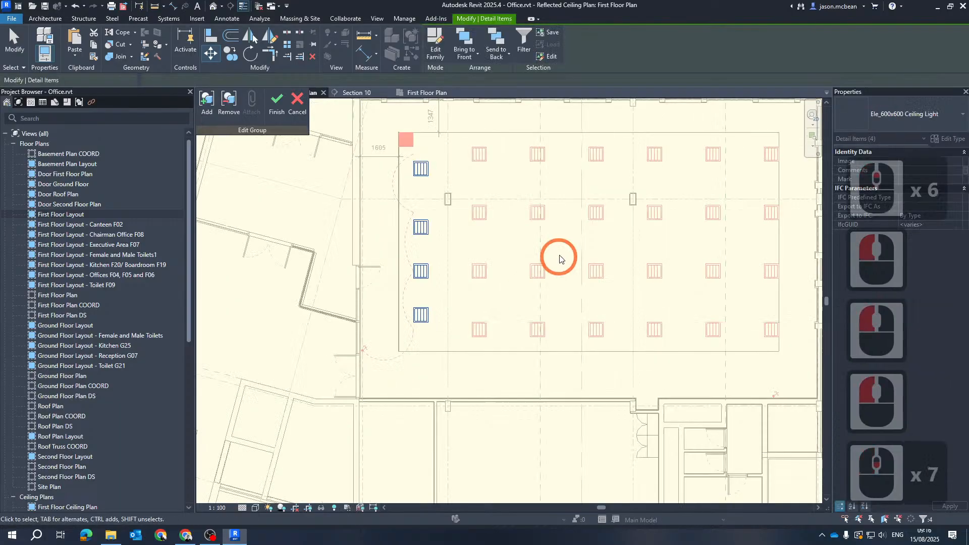
Step: Finish editing the array group so the new light positions apply to every column
{"action": "key", "text": "Escape"}
{"action": "middle_click_drag", "start_coordinate": [558, 258], "coordinate": [507, 319]}
{"action": "left_click", "coordinate": [278, 104]}
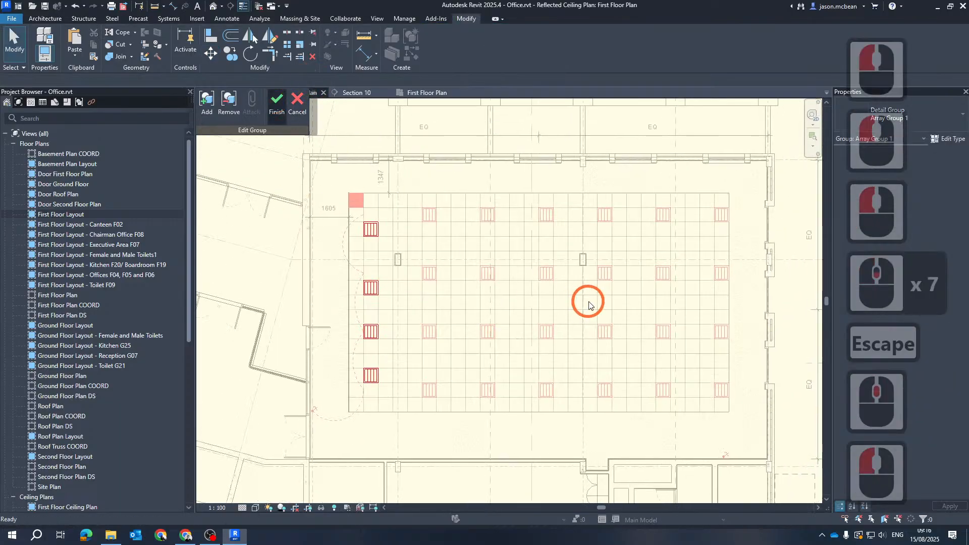
{"action": "left_click", "coordinate": [474, 277]}
{"action": "key", "text": "Escape"}
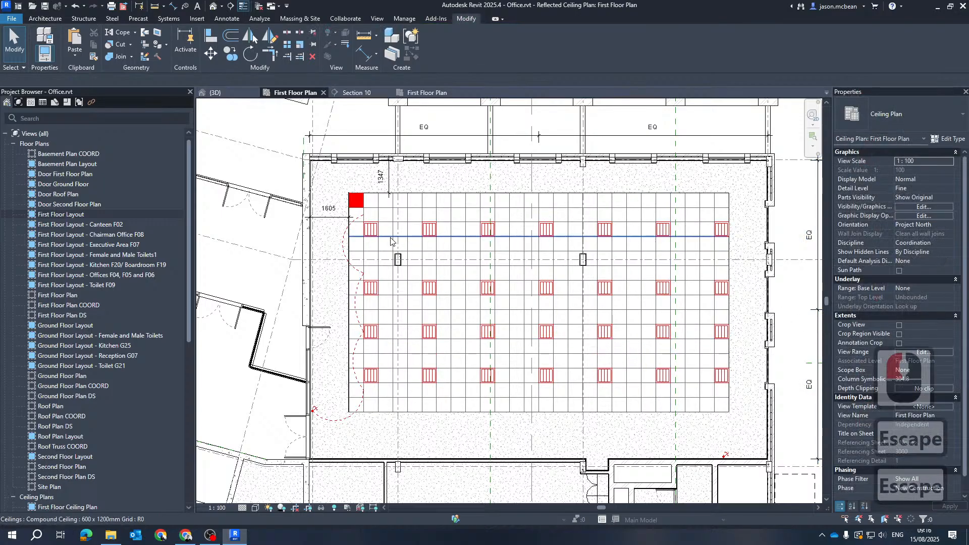
Step: Move the second light column's array group left by one ceiling grid square to tighten the column spacing
{"action": "scroll", "coordinate": [380, 237], "scroll_direction": "up", "scroll_amount": 2}
{"action": "scroll", "coordinate": [507, 378], "scroll_direction": "down", "scroll_amount": 3}
{"action": "scroll", "coordinate": [400, 399], "scroll_direction": "up", "scroll_amount": 1}
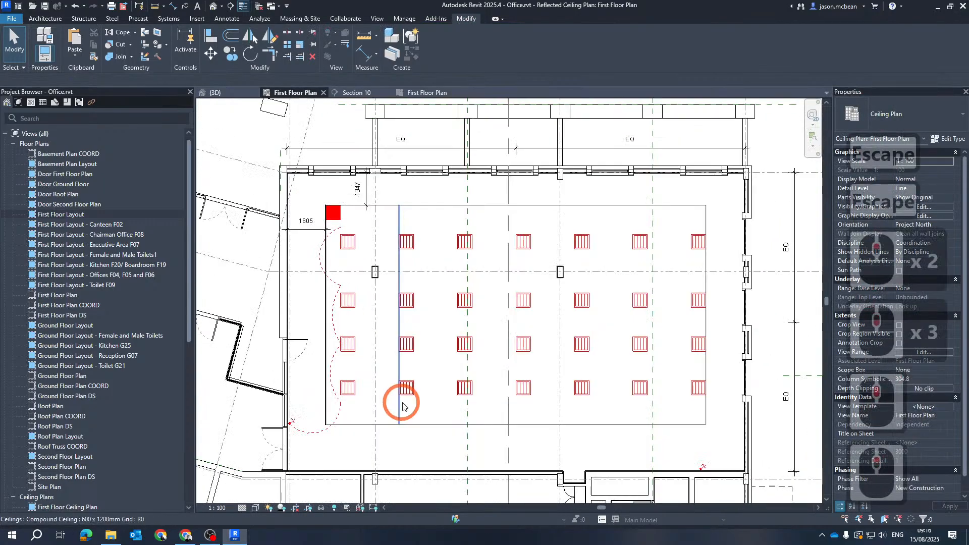
{"action": "left_click", "coordinate": [406, 388]}
{"action": "left_click", "coordinate": [405, 389]}
{"action": "scroll", "coordinate": [407, 391], "scroll_direction": "up", "scroll_amount": 13}
{"action": "scroll", "coordinate": [411, 394], "scroll_direction": "down", "scroll_amount": 4}
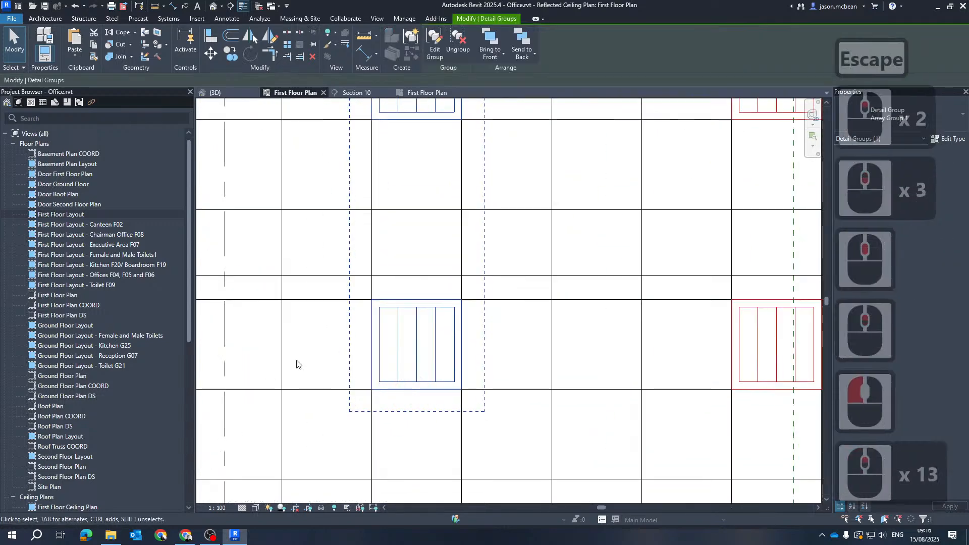
{"action": "scroll", "coordinate": [414, 319], "scroll_direction": "up", "scroll_amount": 1}
{"action": "scroll", "coordinate": [417, 326], "scroll_direction": "down", "scroll_amount": 4}
{"action": "scroll", "coordinate": [422, 349], "scroll_direction": "up", "scroll_amount": 6}
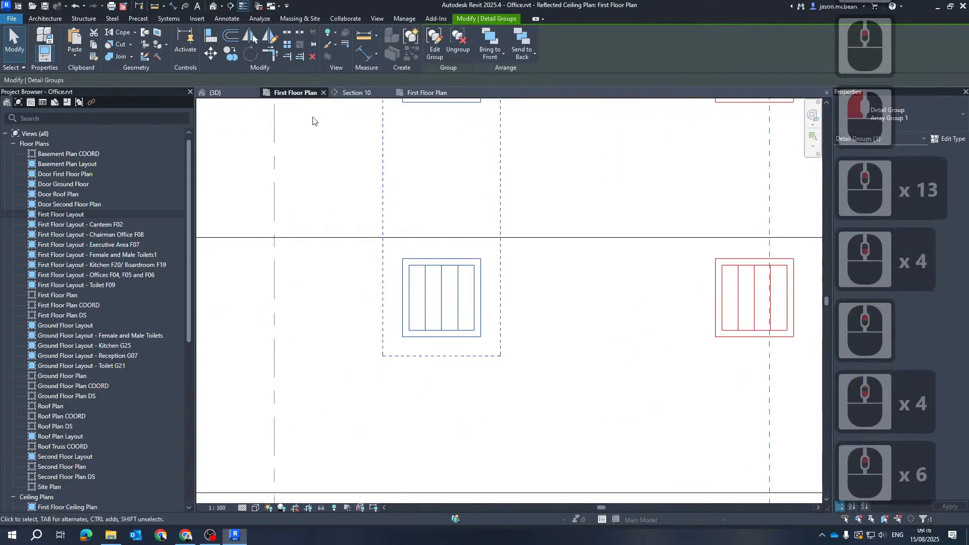
{"action": "left_click", "coordinate": [218, 56]}
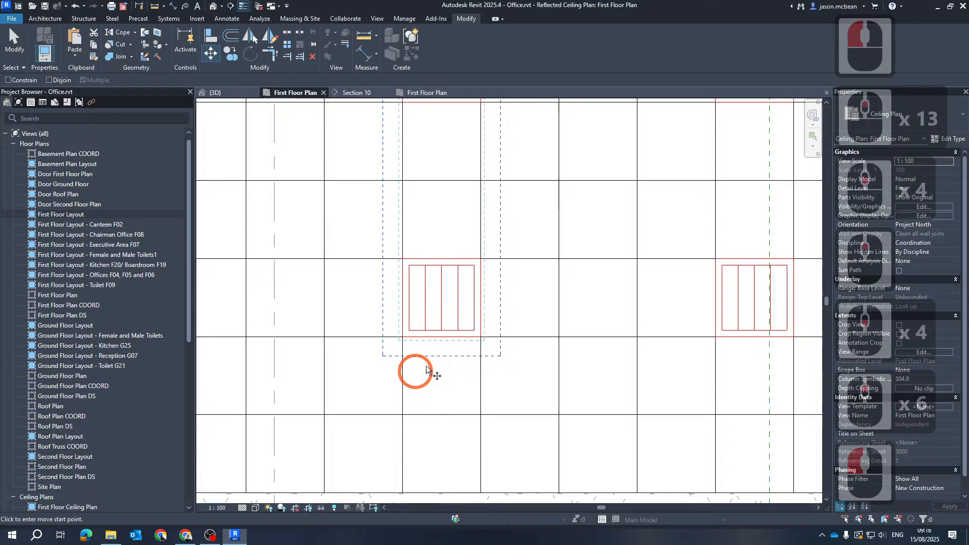
{"action": "left_click", "coordinate": [405, 340]}
{"action": "left_click", "coordinate": [320, 335]}
{"action": "scroll", "coordinate": [434, 354], "scroll_direction": "down", "scroll_amount": 9}
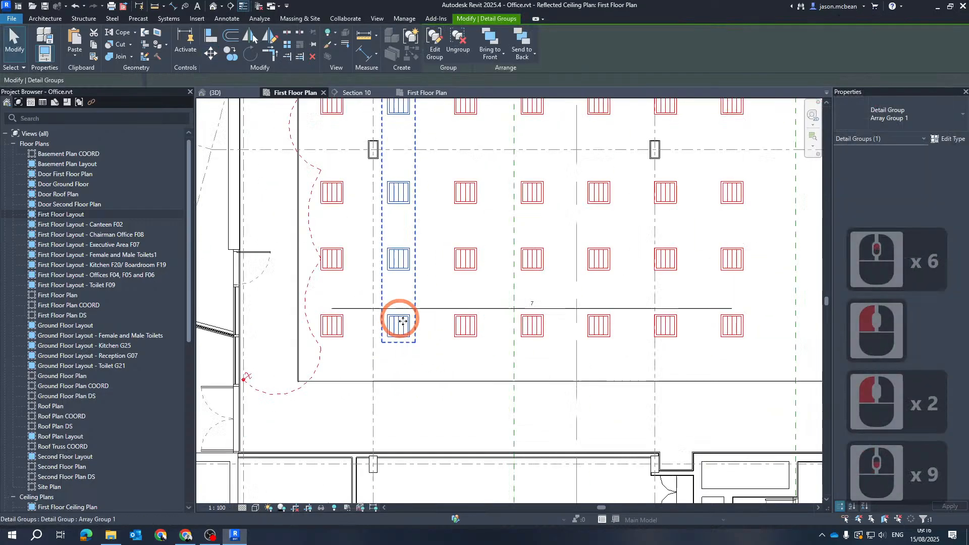
{"action": "key", "text": "Escape"}
{"action": "middle_click_drag", "start_coordinate": [763, 338], "coordinate": [562, 385]}
{"action": "key", "text": "Escape"}
{"action": "scroll", "coordinate": [562, 385], "scroll_direction": "down", "scroll_amount": 5}
{"action": "scroll", "coordinate": [548, 377], "scroll_direction": "up", "scroll_amount": 1}
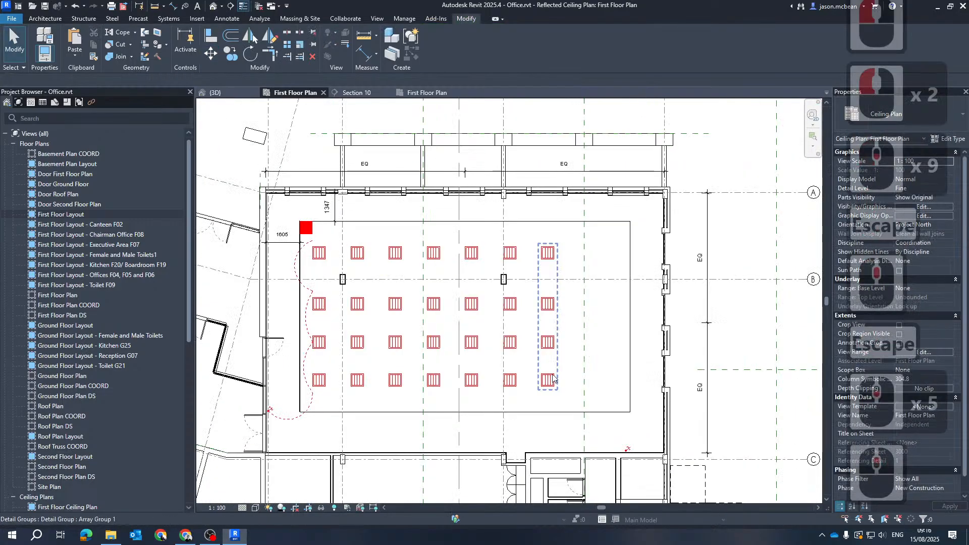
Step: Increase the light column array's count to 8 and then to 9 so the columns span the grid ceiling
{"action": "left_click", "coordinate": [552, 382]}
{"action": "left_click", "coordinate": [440, 372]}
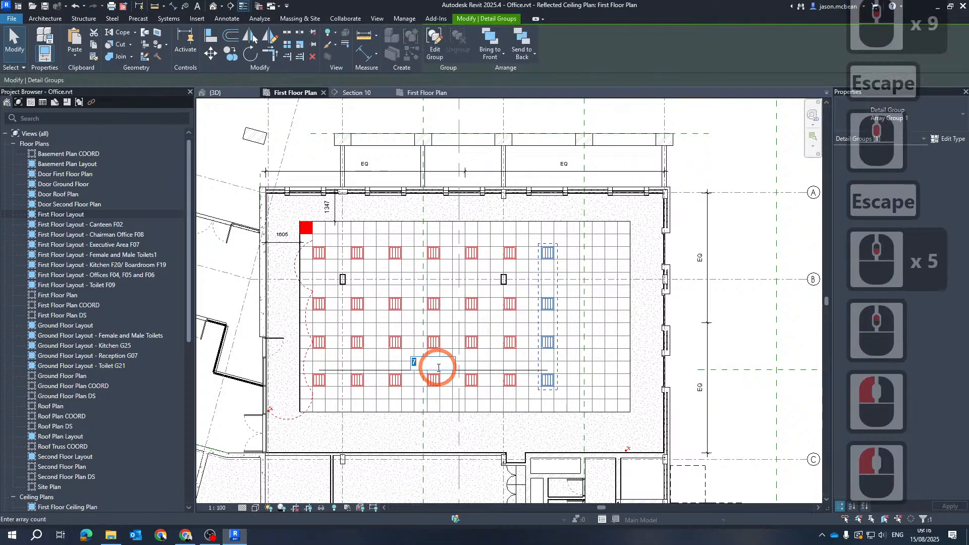
{"action": "type", "text": "8"}
{"action": "key", "text": "Return"}
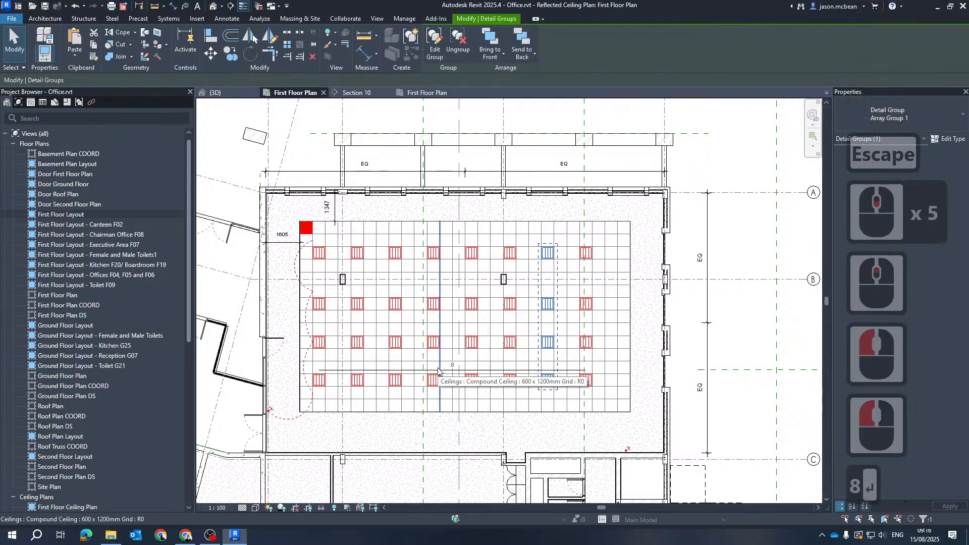
{"action": "left_click", "coordinate": [450, 365]}
{"action": "type", "text": "9"}
{"action": "key", "text": "Return"}
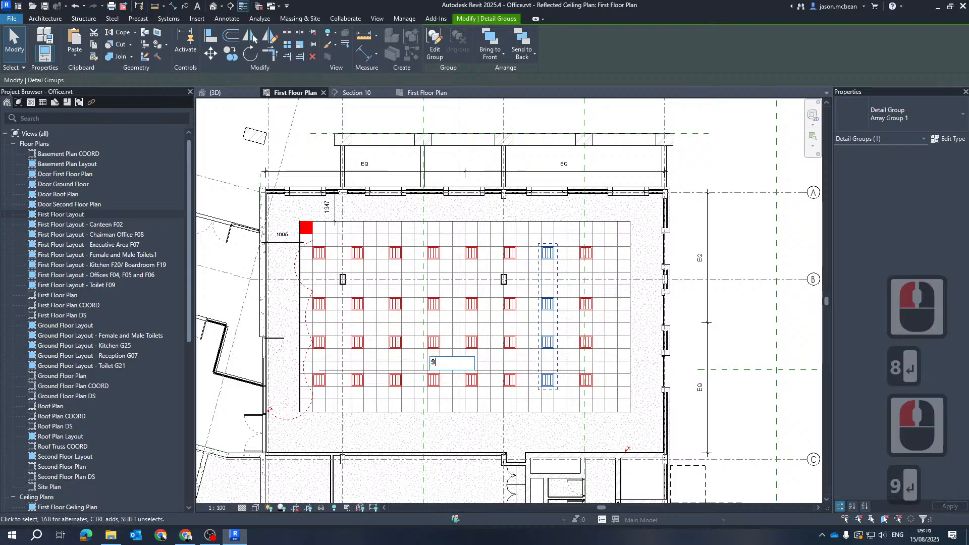
{"action": "key", "text": "Escape"}
{"action": "scroll", "coordinate": [624, 356], "scroll_direction": "up", "scroll_amount": 1}
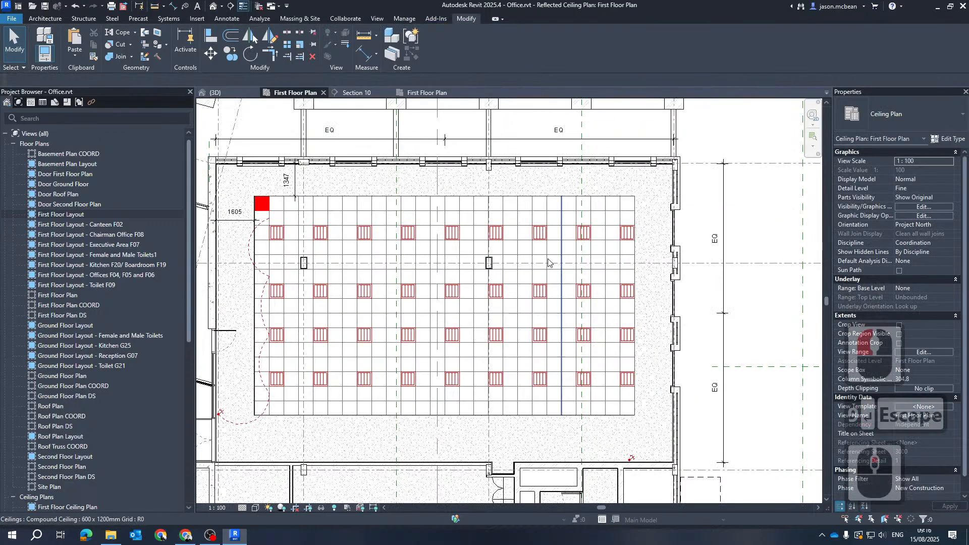
{"action": "key", "text": "Escape"}
Step: Check the rearranged ceiling lights against the desk layout in the First Floor Plan floor plan view
{"action": "left_click", "coordinate": [367, 95]}
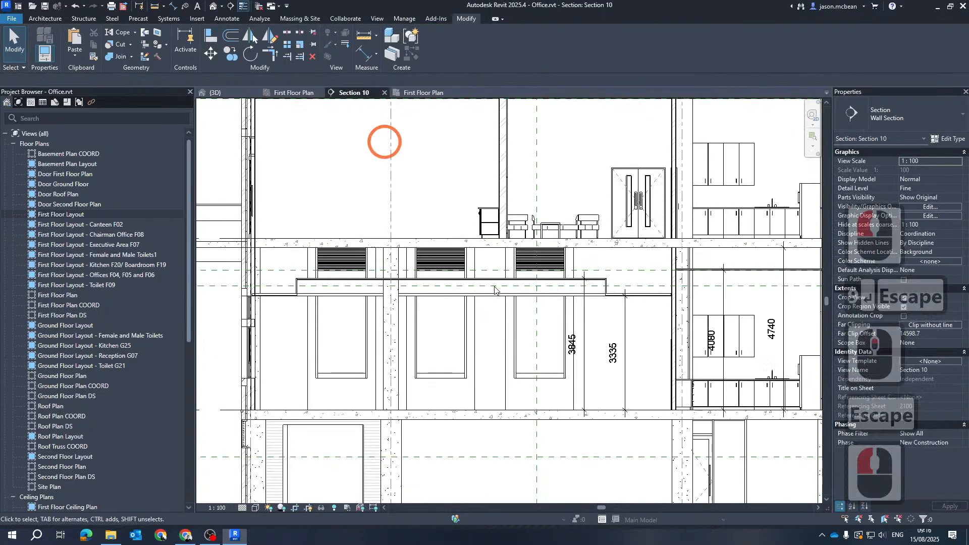
{"action": "left_click", "coordinate": [437, 94]}
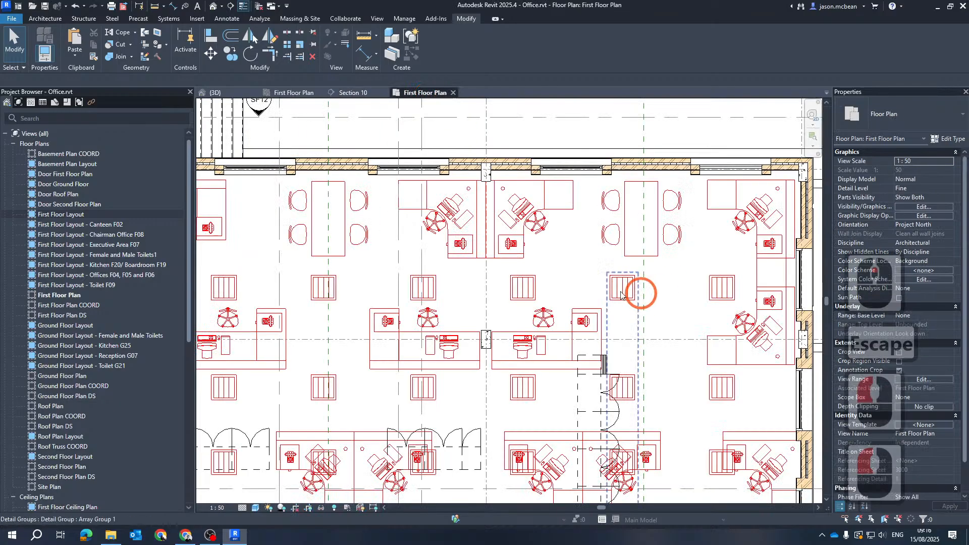
{"action": "scroll", "coordinate": [671, 262], "scroll_direction": "down", "scroll_amount": 3}
{"action": "left_click", "coordinate": [637, 270]}
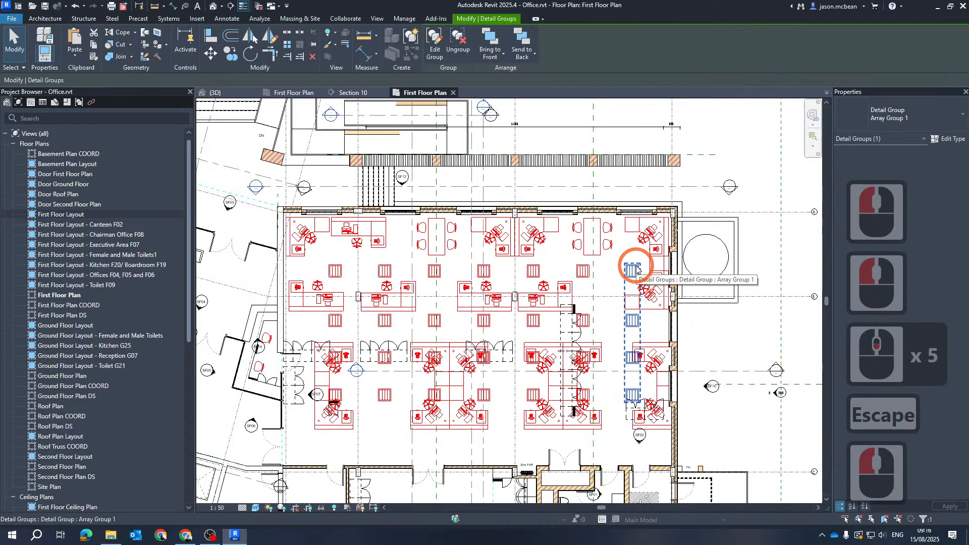
{"action": "key", "text": "Escape"}
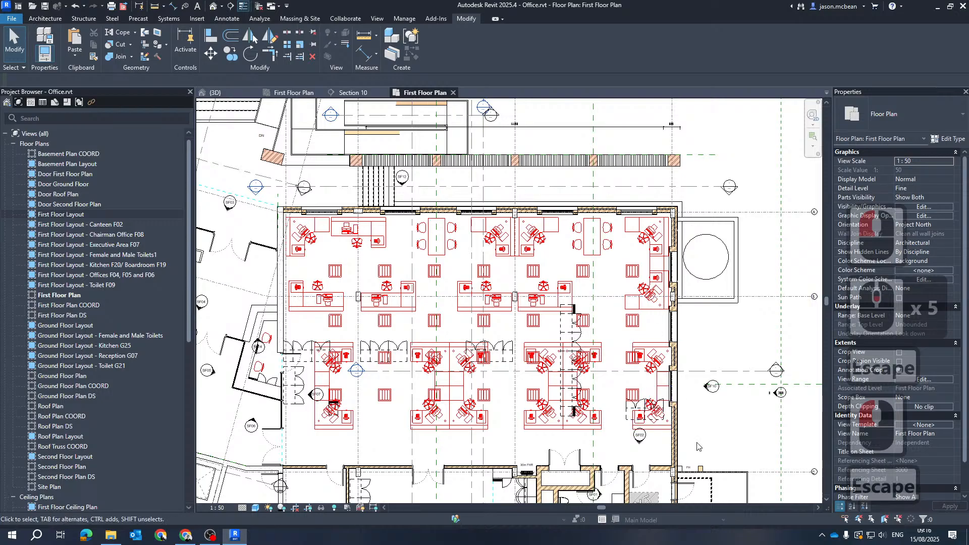
{"action": "left_click", "coordinate": [302, 93]}
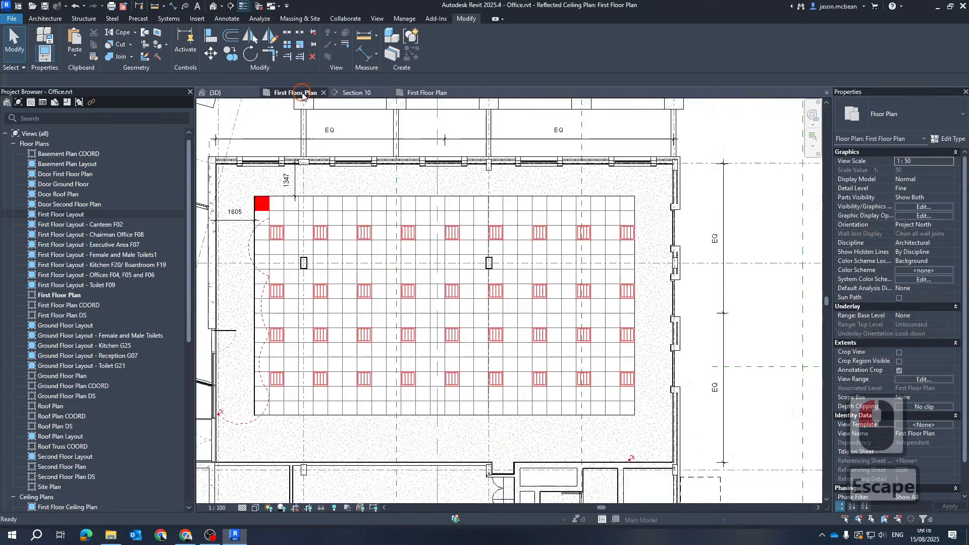
{"action": "left_click", "coordinate": [447, 93]}
{"action": "left_click", "coordinate": [641, 238]}
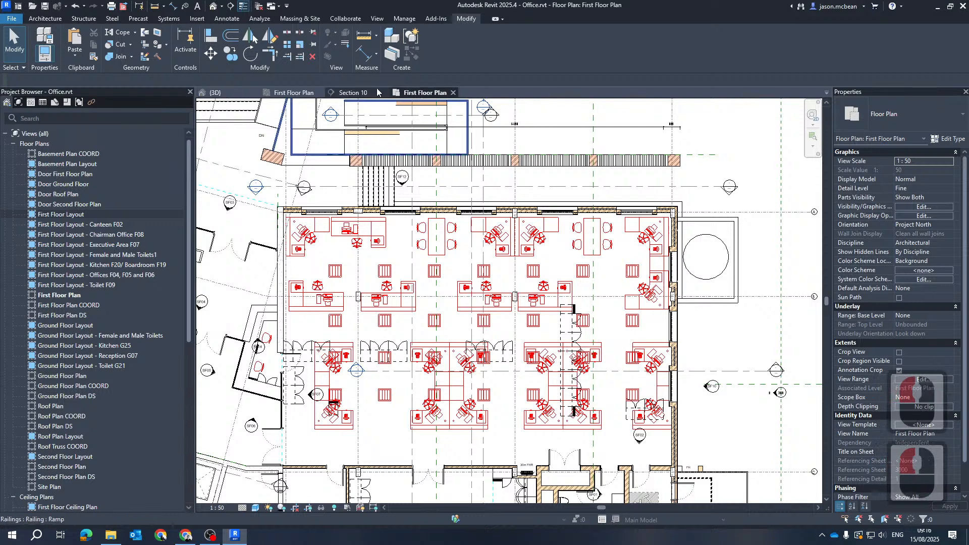
Step: Return to the First Floor reflected ceiling plan and review the spacing of the light columns across the grid ceiling
{"action": "left_click", "coordinate": [295, 93]}
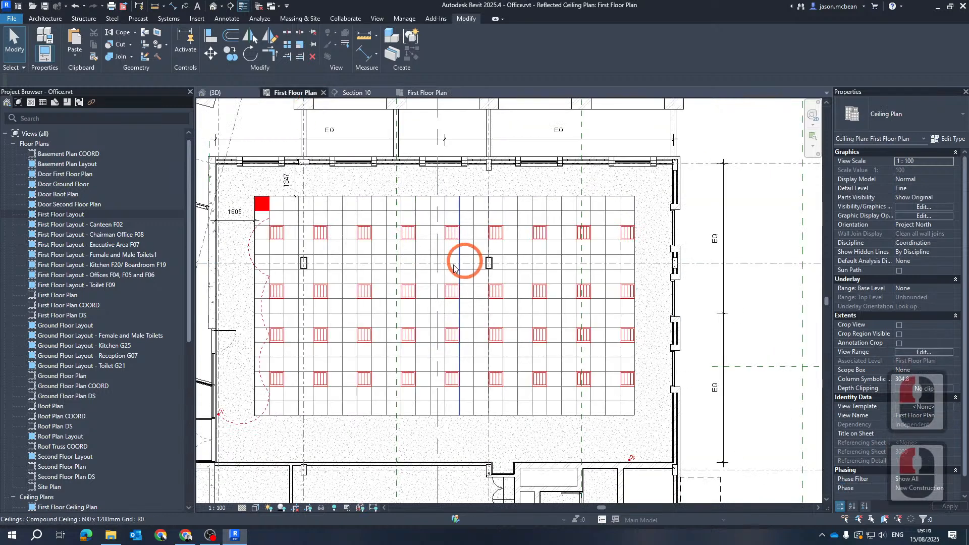
{"action": "left_click", "coordinate": [313, 294]}
{"action": "left_click", "coordinate": [574, 263]}
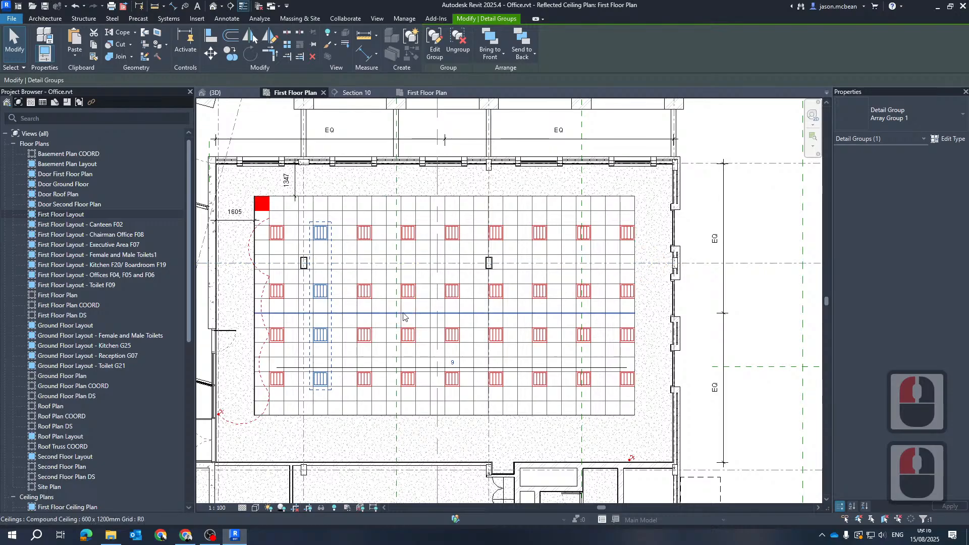
{"action": "key", "text": "Escape"}
{"action": "scroll", "coordinate": [419, 388], "scroll_direction": "down", "scroll_amount": 5}
{"action": "scroll", "coordinate": [419, 388], "scroll_direction": "up", "scroll_amount": 5}
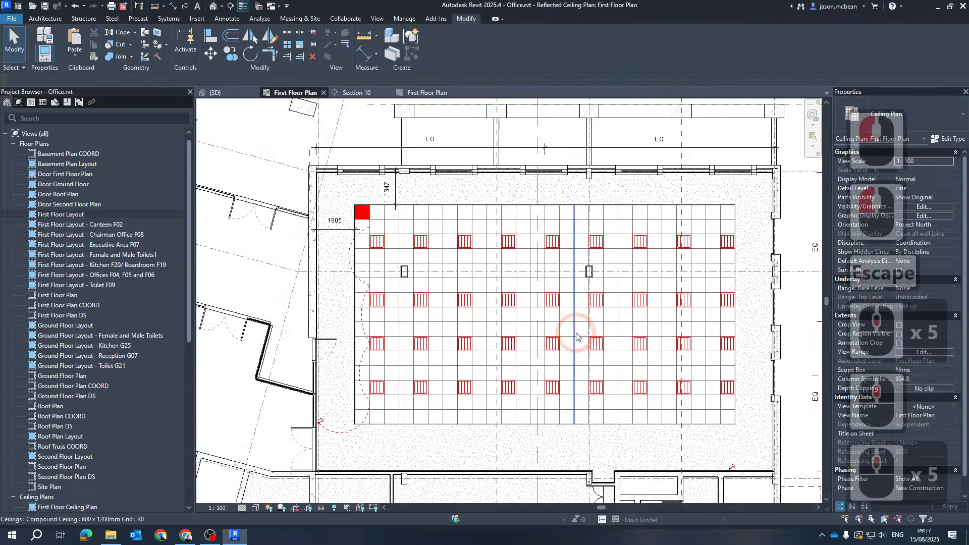
{"action": "scroll", "coordinate": [551, 279], "scroll_direction": "down", "scroll_amount": 6}
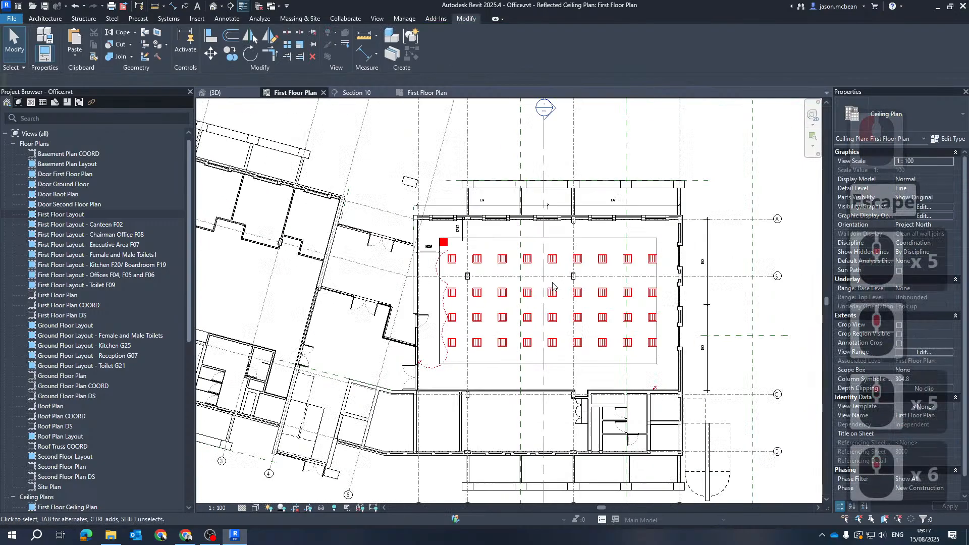
{"action": "scroll", "coordinate": [614, 253], "scroll_direction": "up", "scroll_amount": 5}
{"action": "middle_click_drag", "start_coordinate": [576, 211], "coordinate": [572, 281]}
{"action": "key", "text": "Escape"}
Step: Open Section 10 and examine the stepped ceiling profile and its height dimensions
{"action": "double_click", "coordinate": [490, 133]}
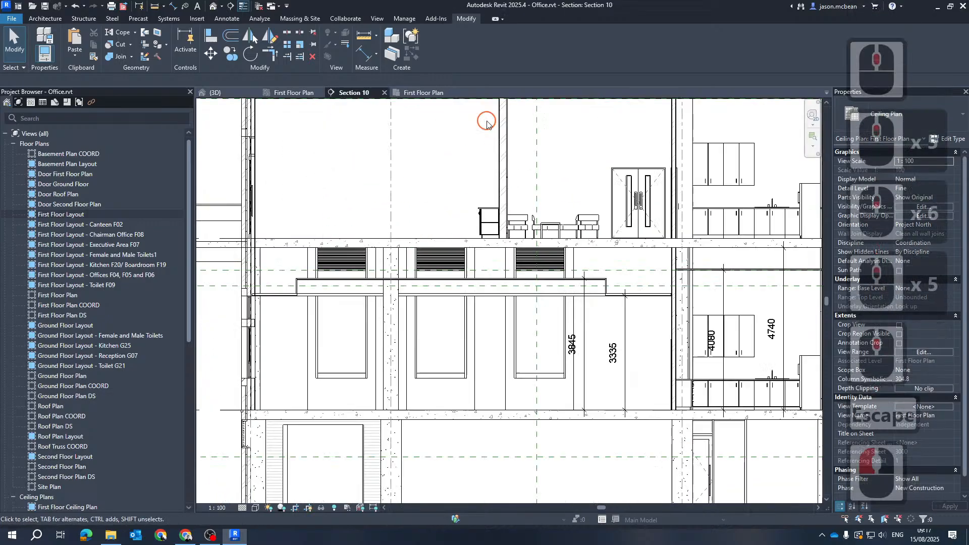
{"action": "left_click", "coordinate": [556, 287]}
{"action": "key", "text": "Escape"}
{"action": "scroll", "coordinate": [525, 332], "scroll_direction": "down", "scroll_amount": 3}
{"action": "middle_click_drag", "start_coordinate": [525, 331], "coordinate": [453, 327]}
{"action": "scroll", "coordinate": [437, 326], "scroll_direction": "up", "scroll_amount": 2}
{"action": "scroll", "coordinate": [452, 328], "scroll_direction": "up", "scroll_amount": 1}
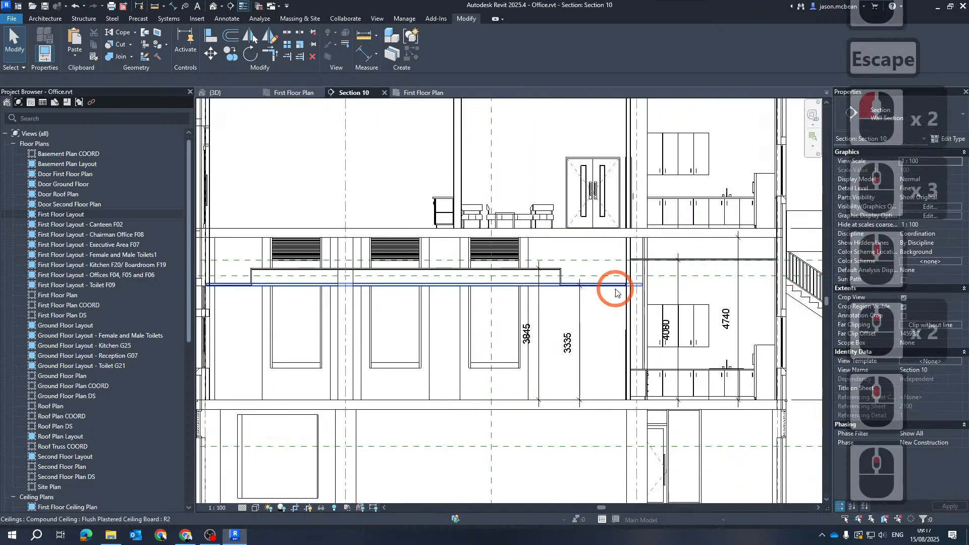
{"action": "scroll", "coordinate": [663, 286], "scroll_direction": "down", "scroll_amount": 3}
{"action": "scroll", "coordinate": [516, 287], "scroll_direction": "up", "scroll_amount": 4}
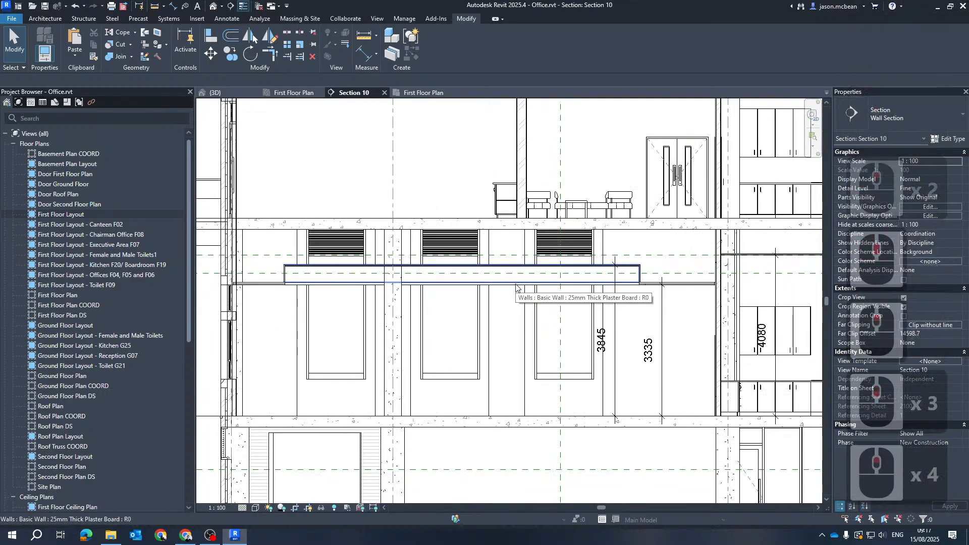
{"action": "left_click", "coordinate": [648, 350]}
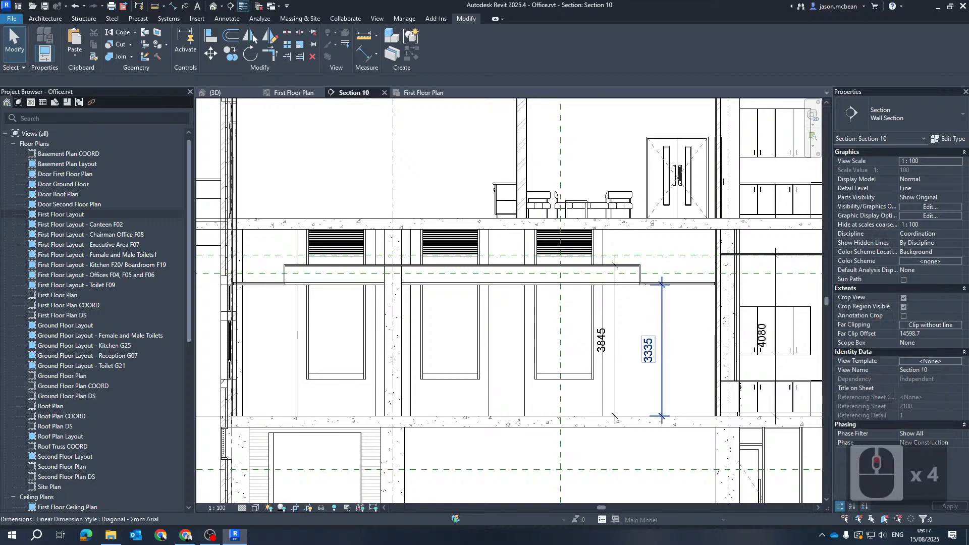
Step: Close Revit and save the changes to Office.rvt
{"action": "left_click", "coordinate": [210, 536]}
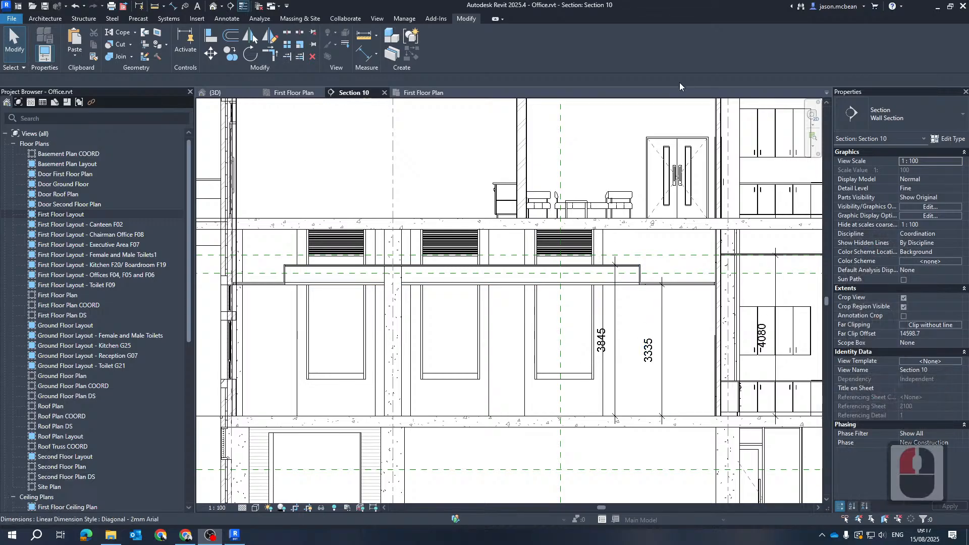
{"action": "left_click", "coordinate": [961, 6]}
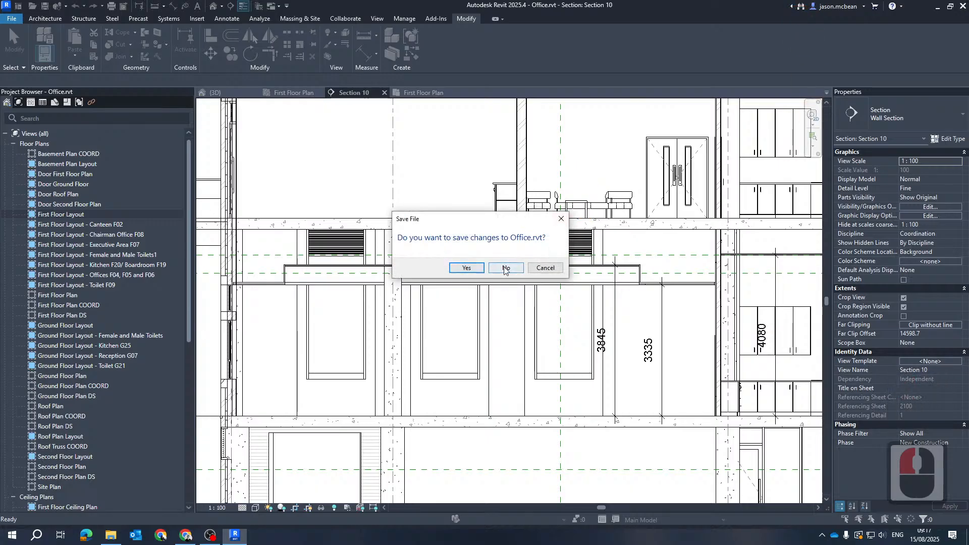
{"action": "left_click", "coordinate": [467, 268]}
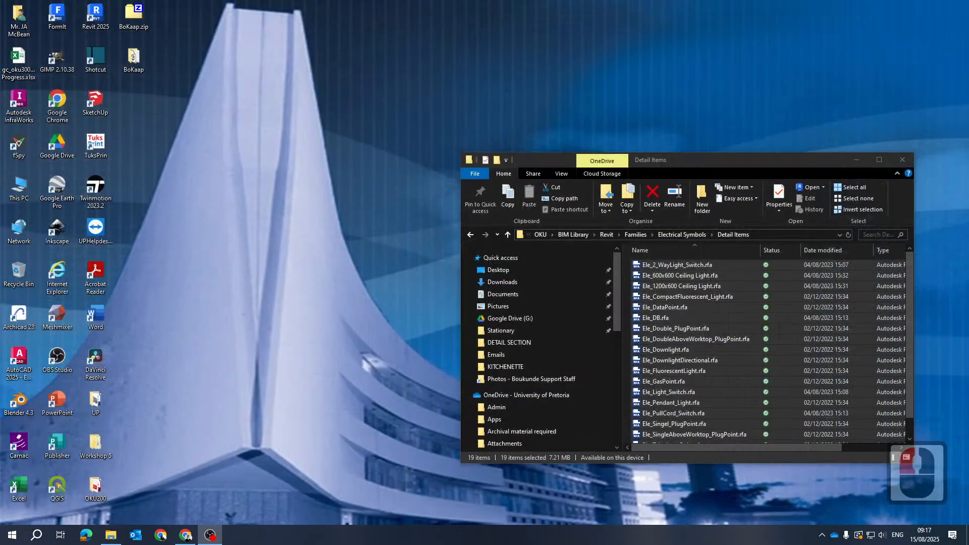
Step: Close the Detail Items folder window and launch Archicad 28 from the desktop
{"action": "left_click", "coordinate": [902, 159]}
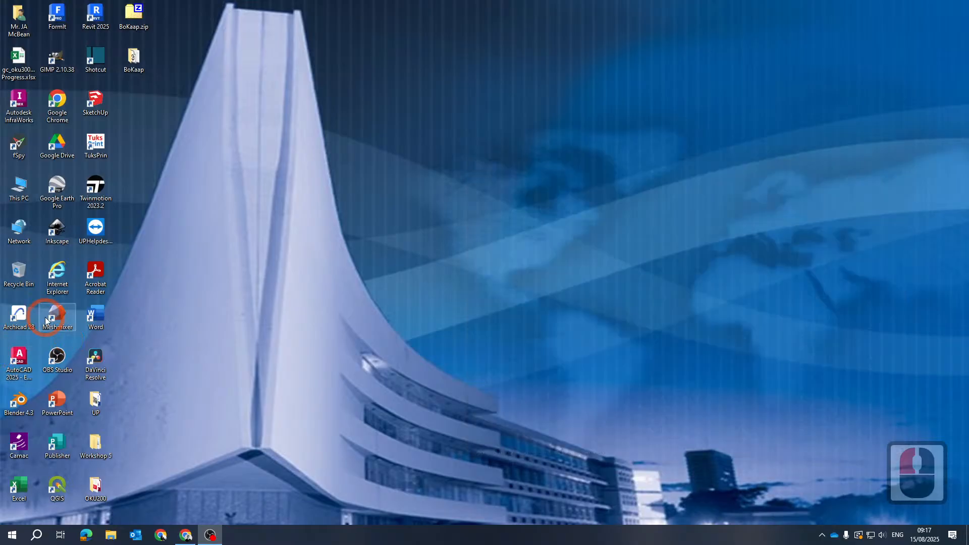
{"action": "double_click", "coordinate": [20, 314]}
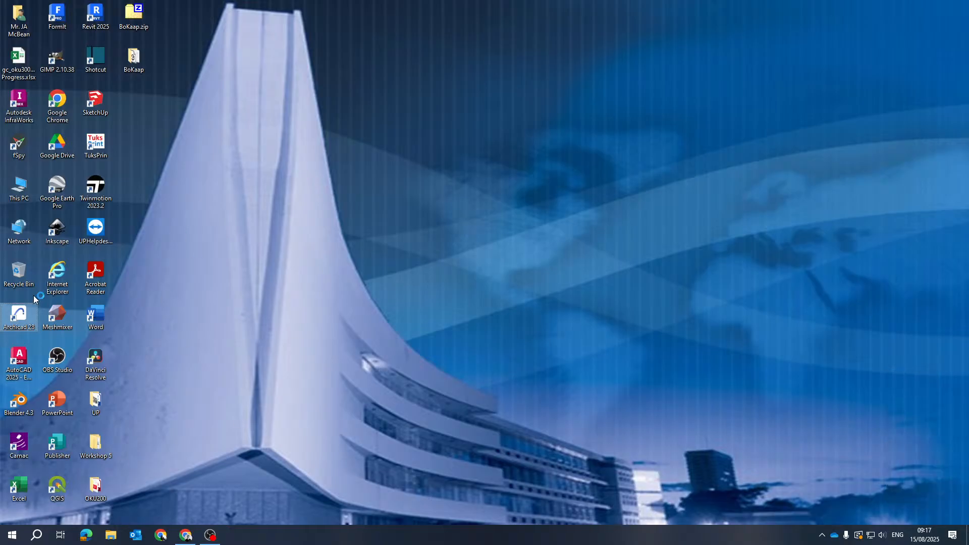
Step: Launch Microsoft Teams and open the Library folder in the OKU 300 Support channel's BIM Library
{"action": "left_click", "coordinate": [33, 539]}
{"action": "type", "text": "team"}
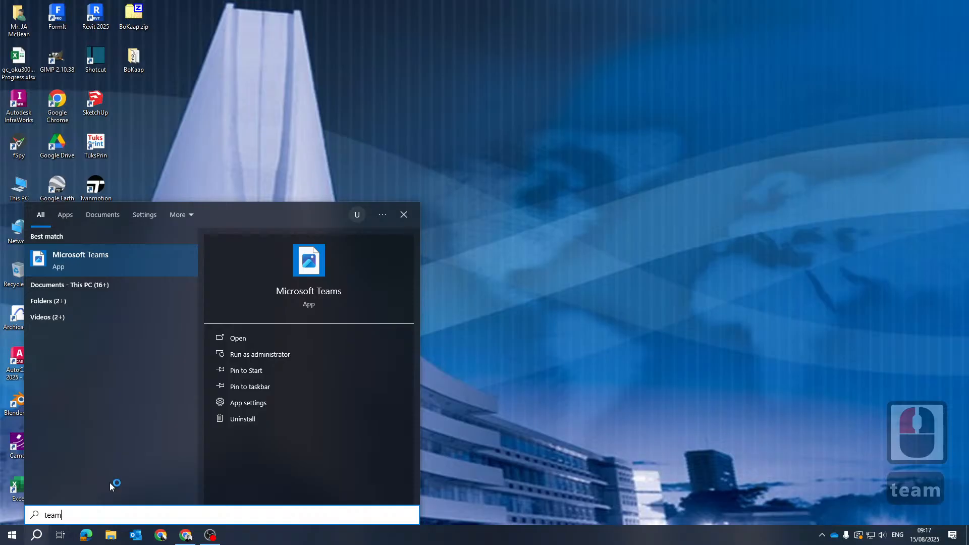
{"action": "left_click", "coordinate": [287, 311]}
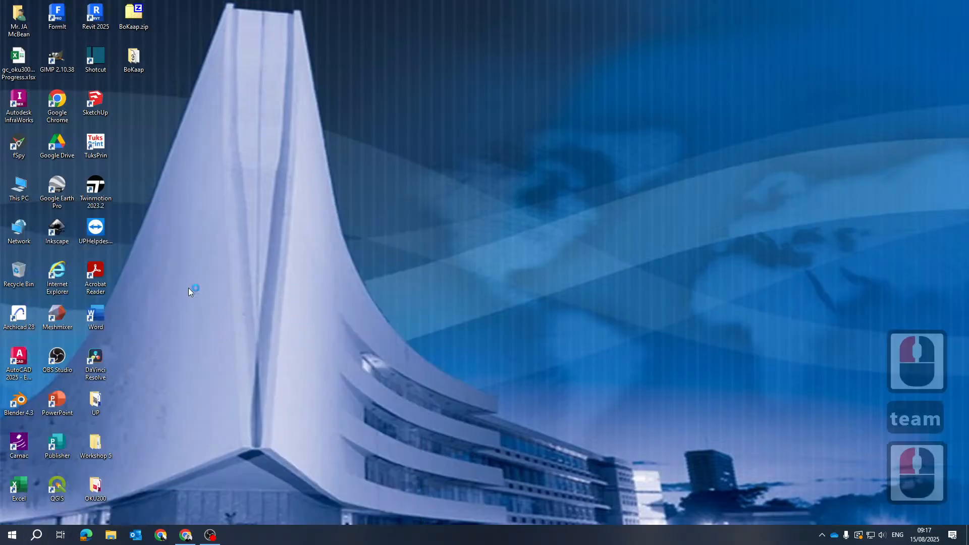
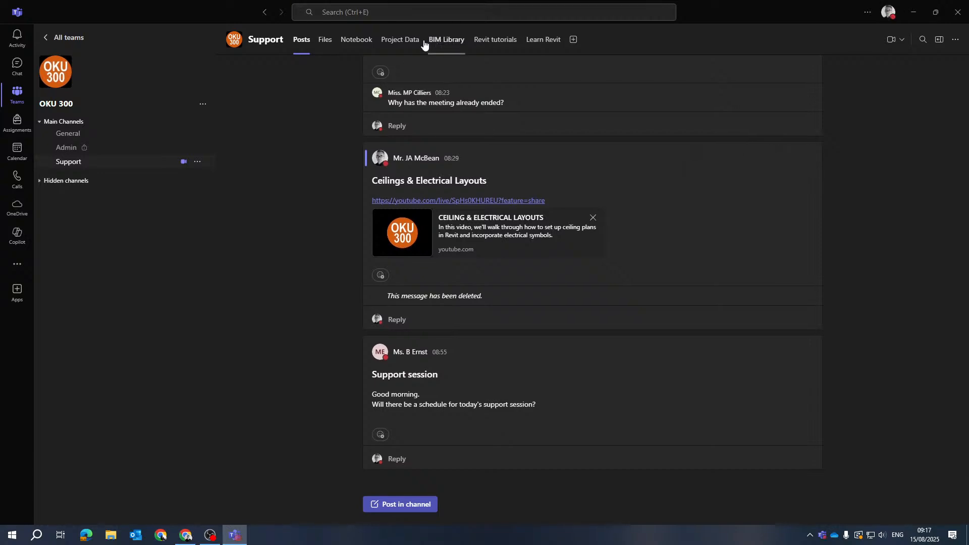
{"action": "left_click", "coordinate": [448, 39]}
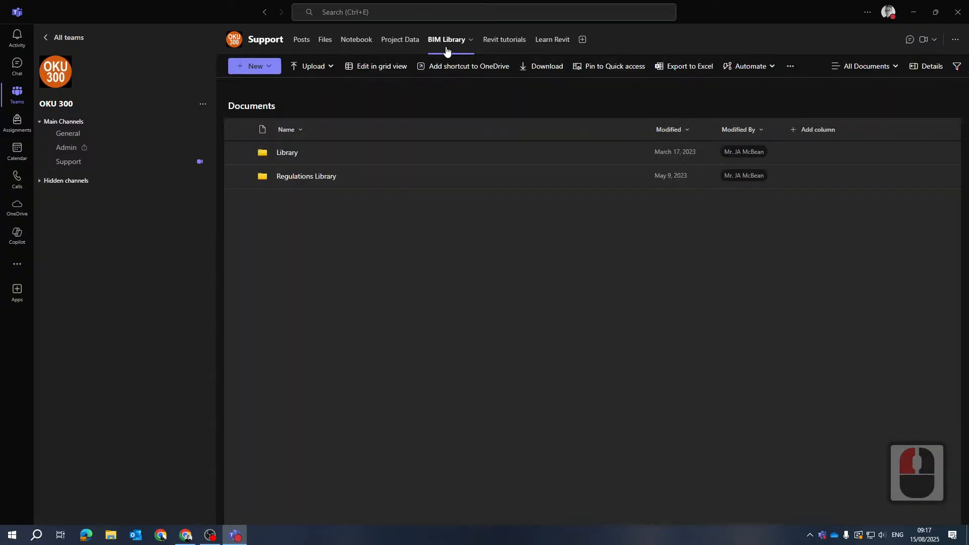
{"action": "left_click", "coordinate": [785, 185]}
{"action": "left_click", "coordinate": [302, 157]}
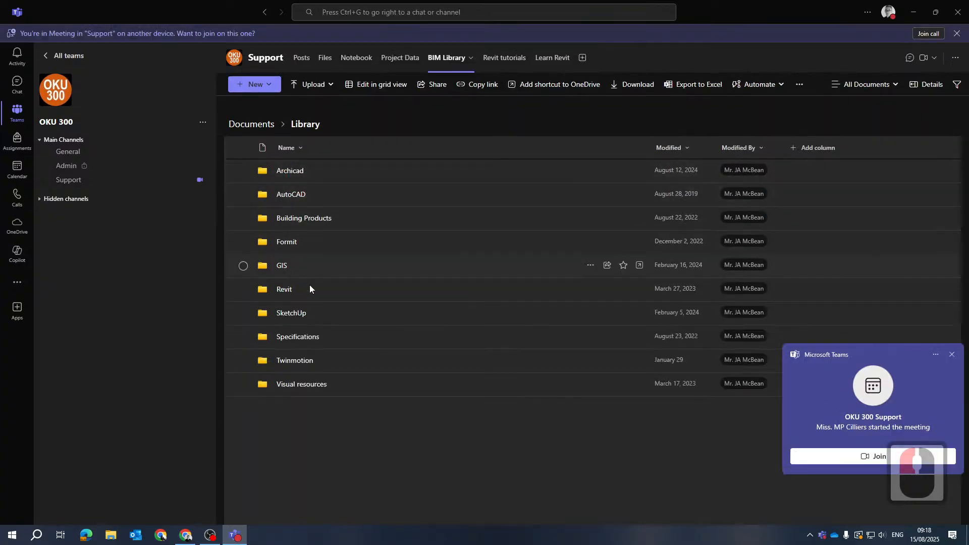
{"action": "left_click", "coordinate": [952, 355]}
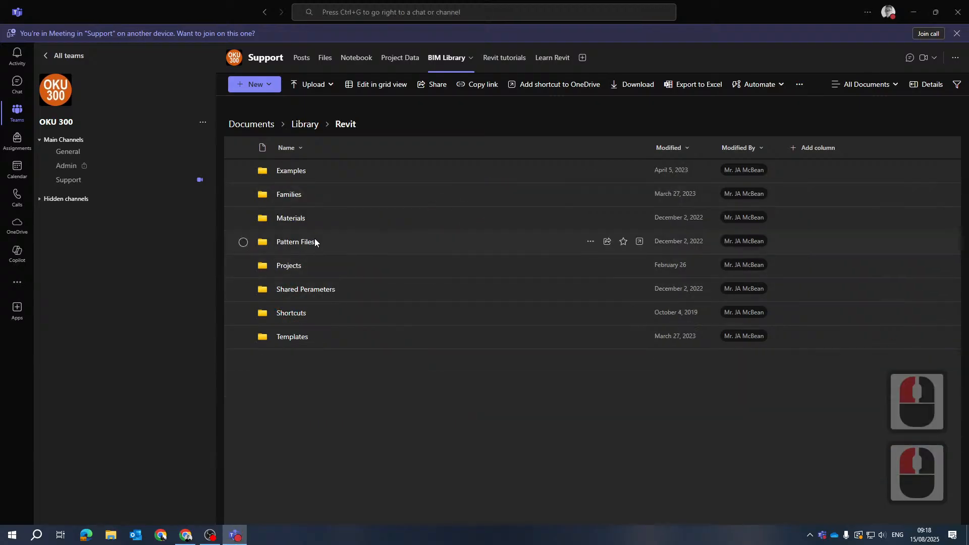
Step: Browse the library to the Archicad Examples folder to locate the S-Office sample project, and minimize Teams
{"action": "left_click", "coordinate": [290, 171]}
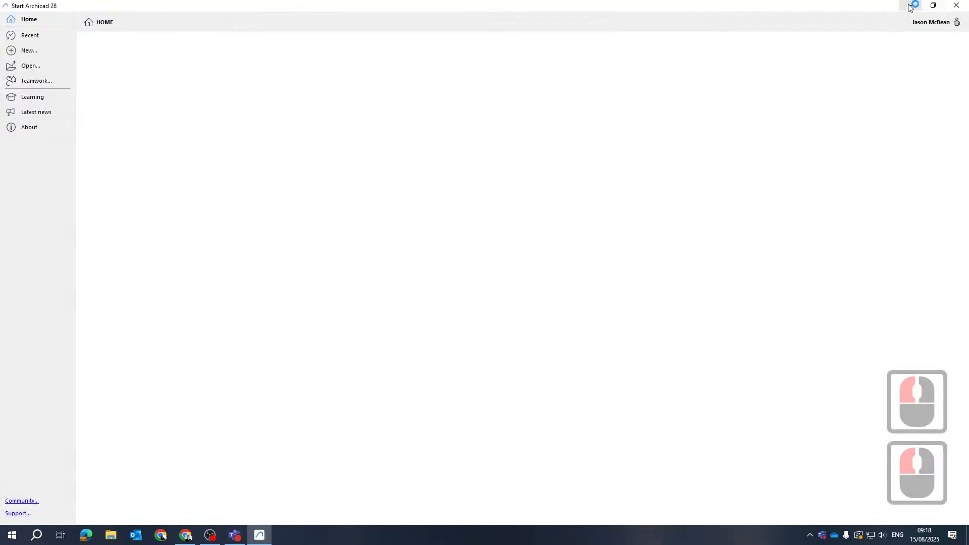
{"action": "left_click", "coordinate": [911, 5]}
{"action": "left_click", "coordinate": [292, 172]}
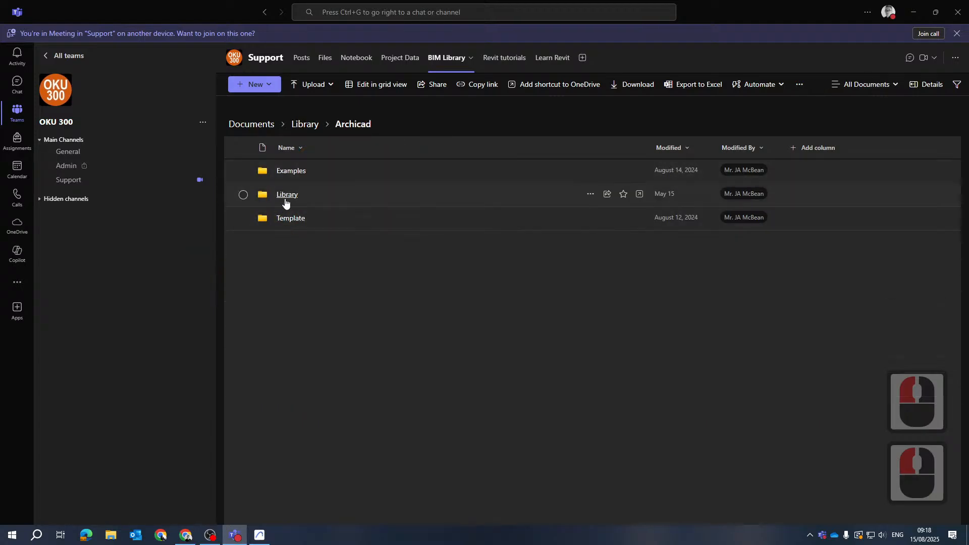
{"action": "left_click", "coordinate": [296, 172]}
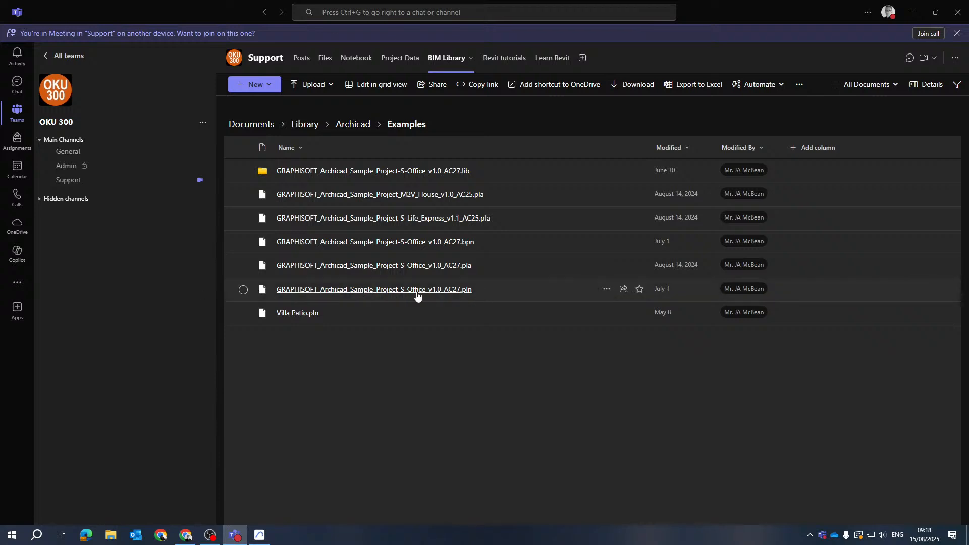
{"action": "left_click", "coordinate": [914, 13]}
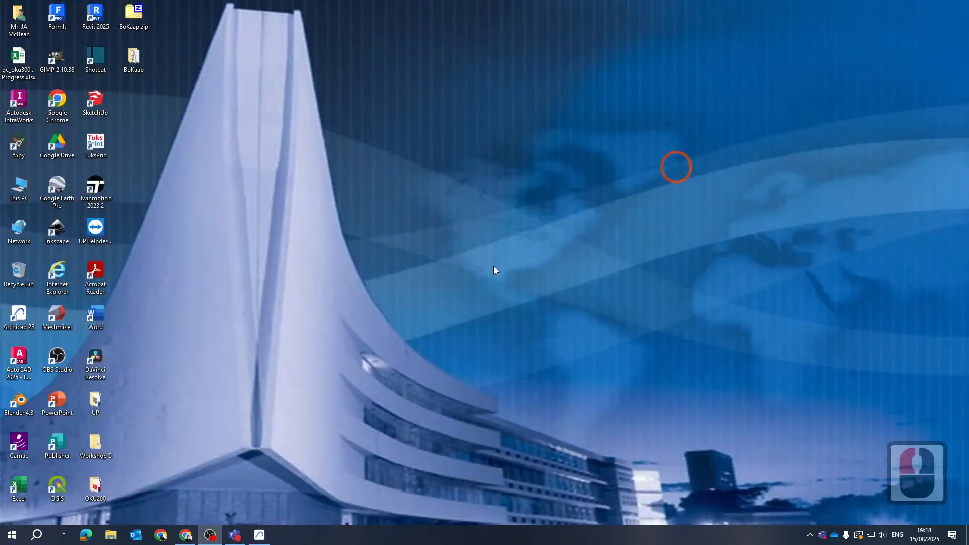
Step: Switch to Archicad 28 and open the recent project GRAPHISOFT_Archicad_Sample_Project-S-Office_v1.0_AC27.pln
{"action": "left_click", "coordinate": [259, 537]}
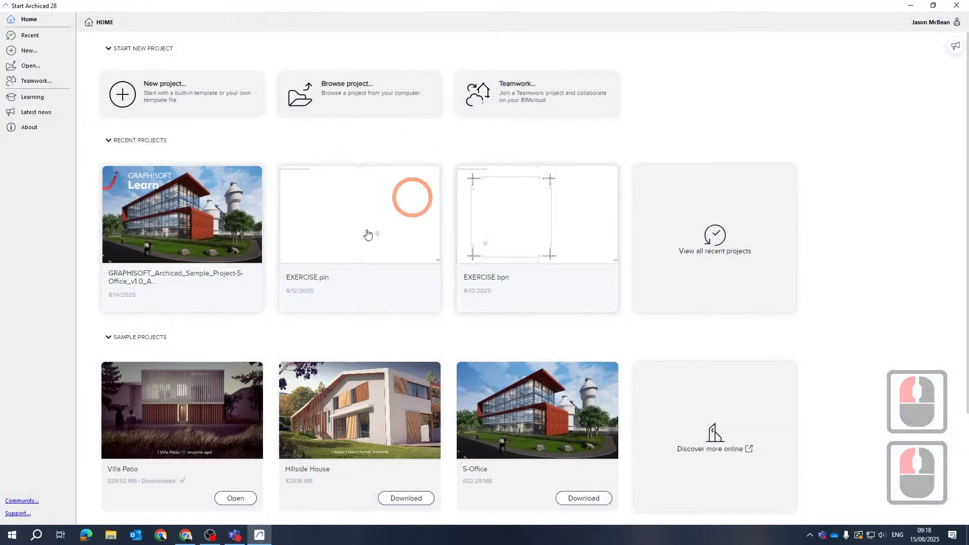
{"action": "left_click", "coordinate": [146, 236]}
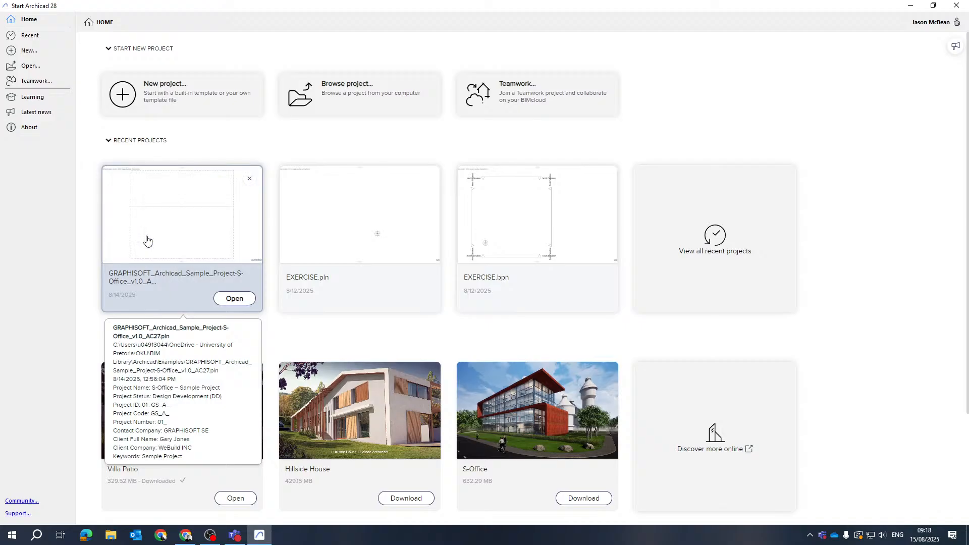
{"action": "left_click", "coordinate": [245, 298]}
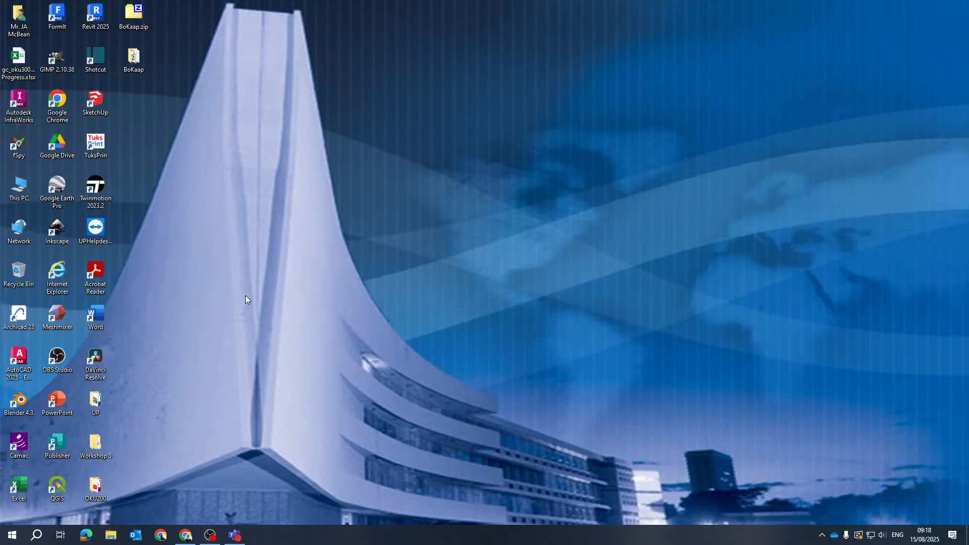
Step: Check the CEILING & ELECTRICAL LAYOUTS live stream in YouTube Studio and close the browser window
{"action": "left_click", "coordinate": [461, 501]}
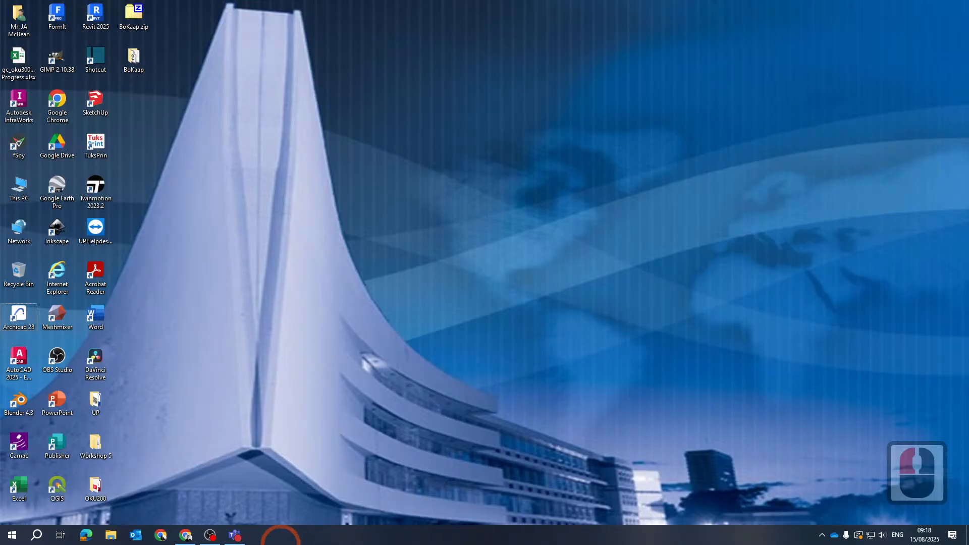
{"action": "left_click", "coordinate": [187, 536]}
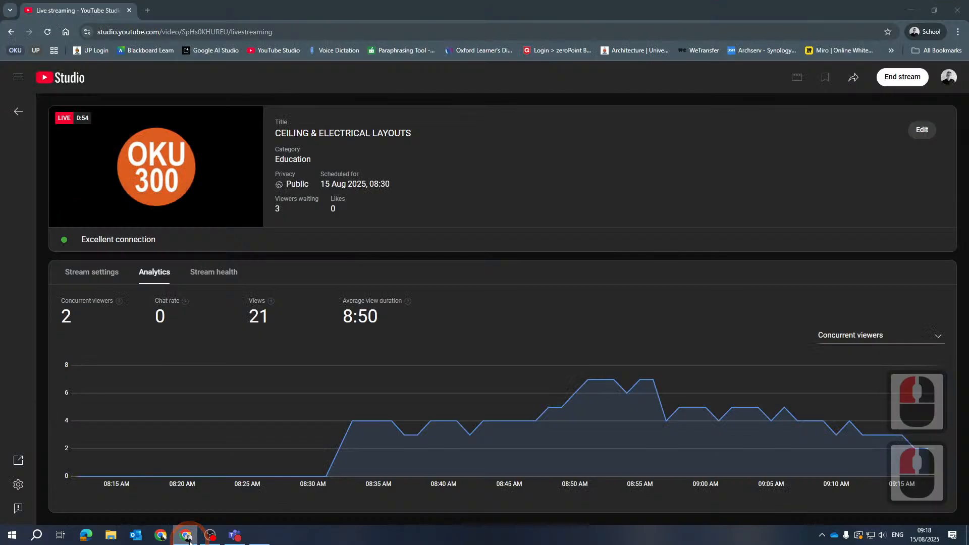
{"action": "left_click", "coordinate": [574, 110]}
{"action": "left_click", "coordinate": [964, 10]}
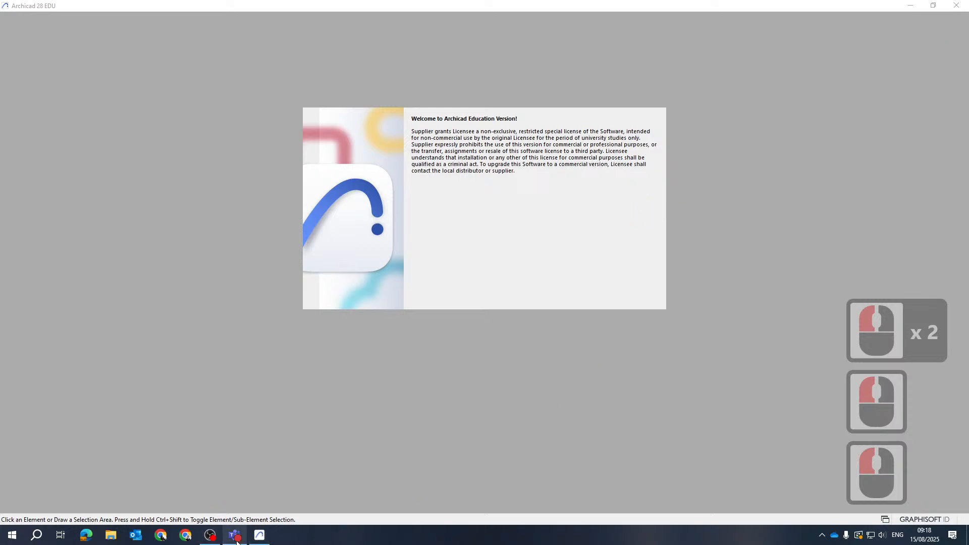
{"action": "left_click", "coordinate": [513, 230]}
{"action": "left_click", "coordinate": [282, 367]}
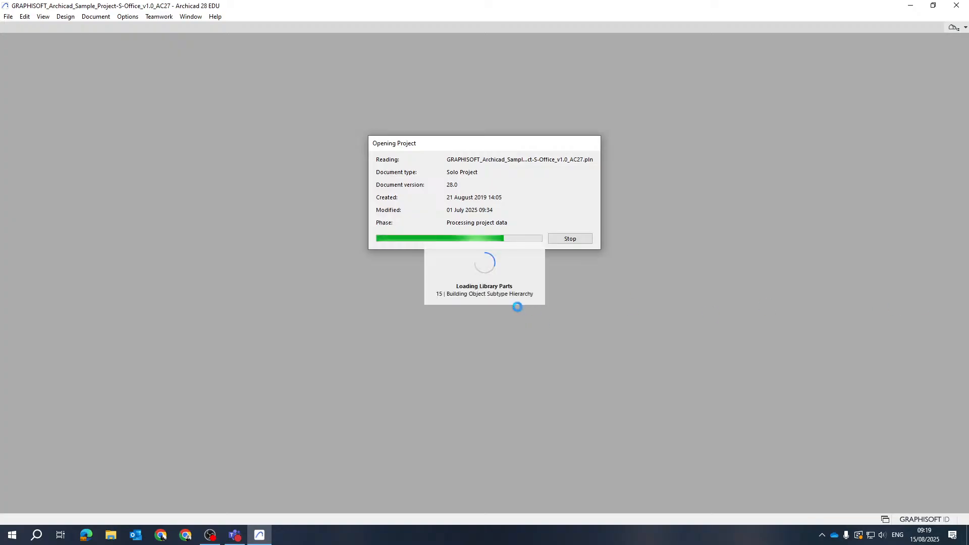
{"action": "left_click", "coordinate": [534, 315]}
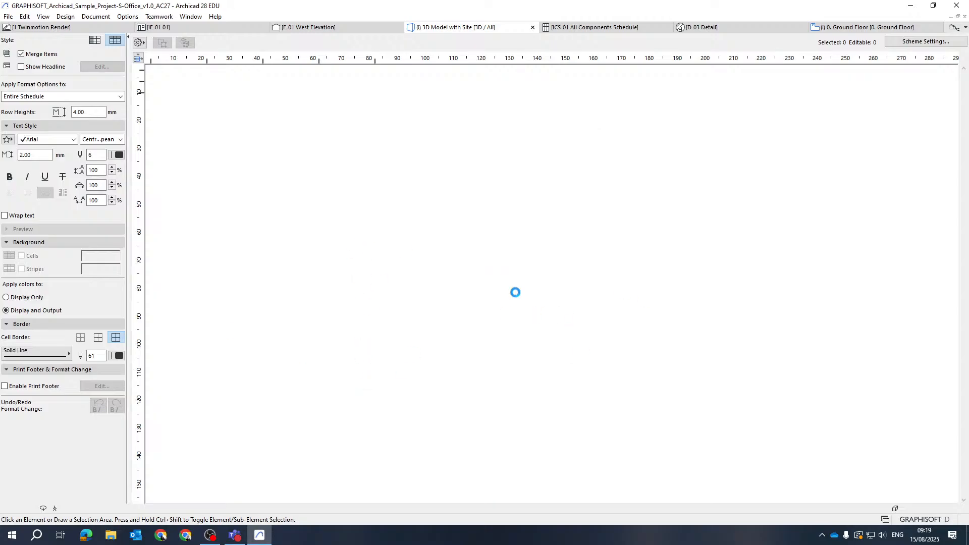
{"action": "left_click", "coordinate": [516, 292]}
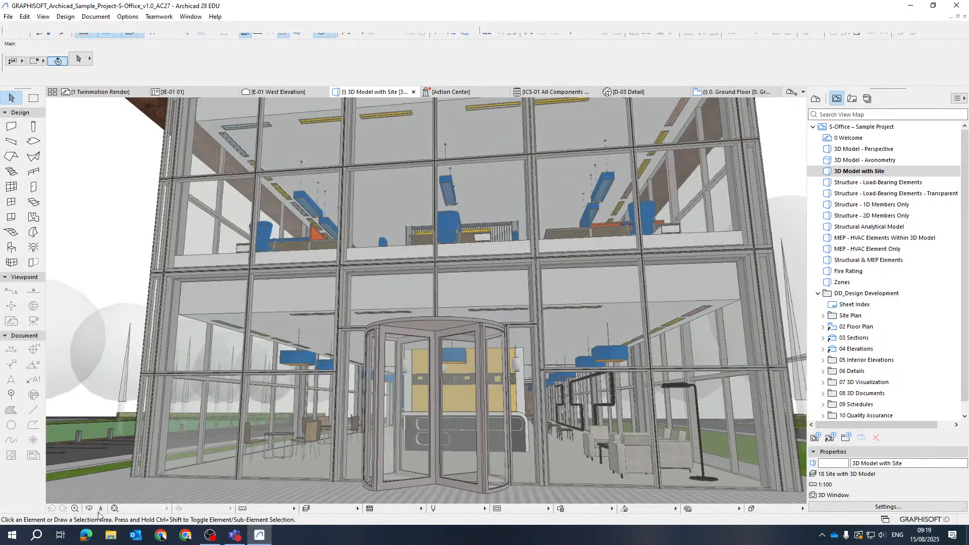
Step: Start 3D Explore in the 3D Model with Site view, accepting the shortcut information
{"action": "left_click", "coordinate": [197, 449]}
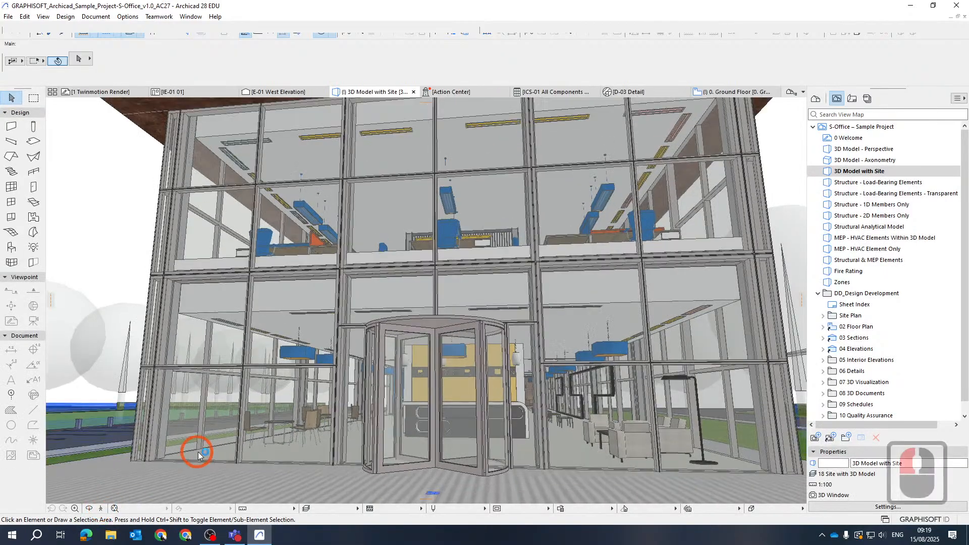
{"action": "left_click", "coordinate": [467, 345]}
{"action": "key", "text": "w"}
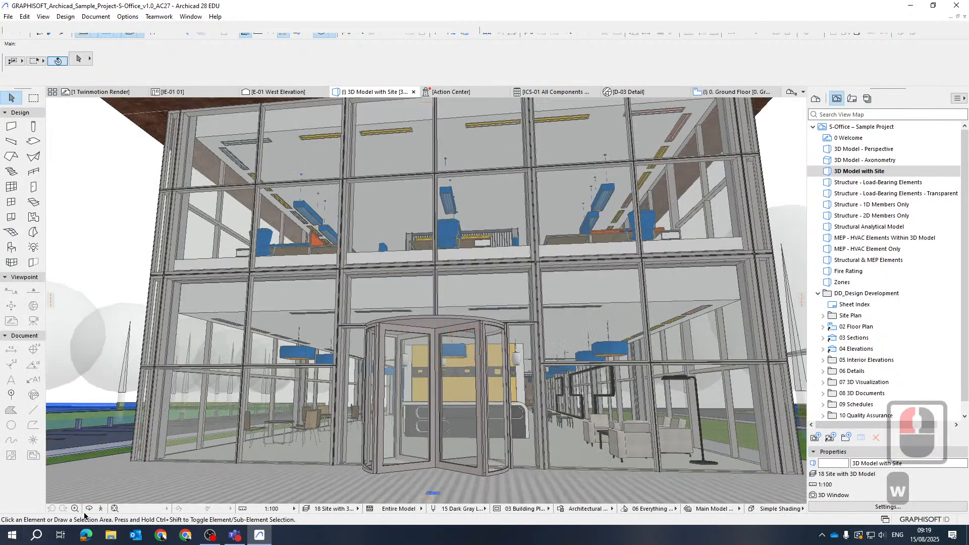
{"action": "left_click", "coordinate": [101, 509]}
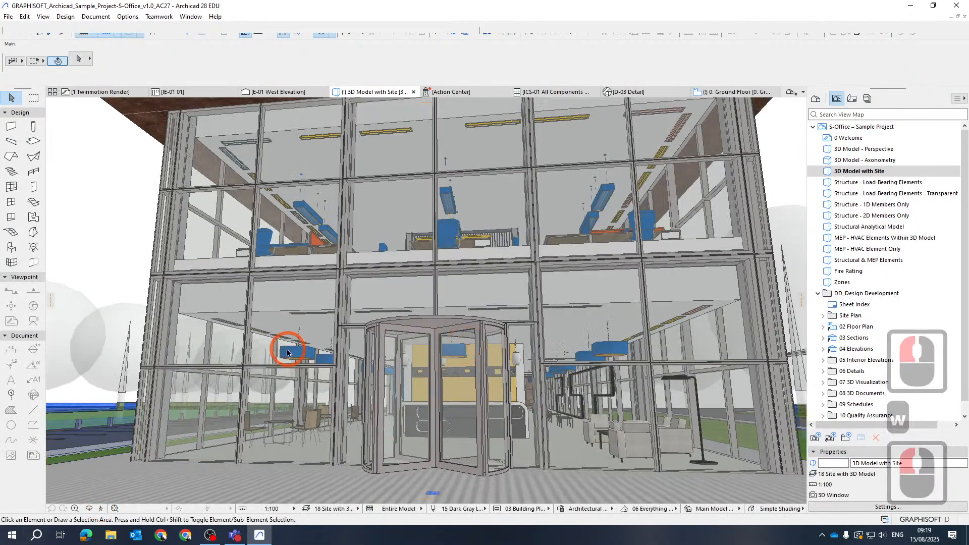
{"action": "left_click", "coordinate": [437, 385]}
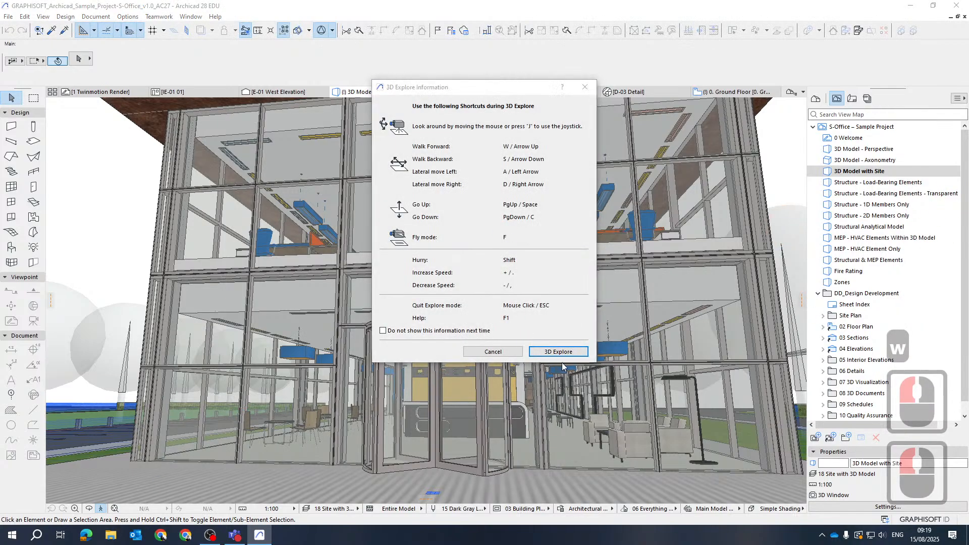
{"action": "left_click", "coordinate": [558, 353]}
Step: Fly through the glazed entrance facade into the upper-floor office to look at its pendant and recessed ceiling lights
{"action": "key", "text": "w"}
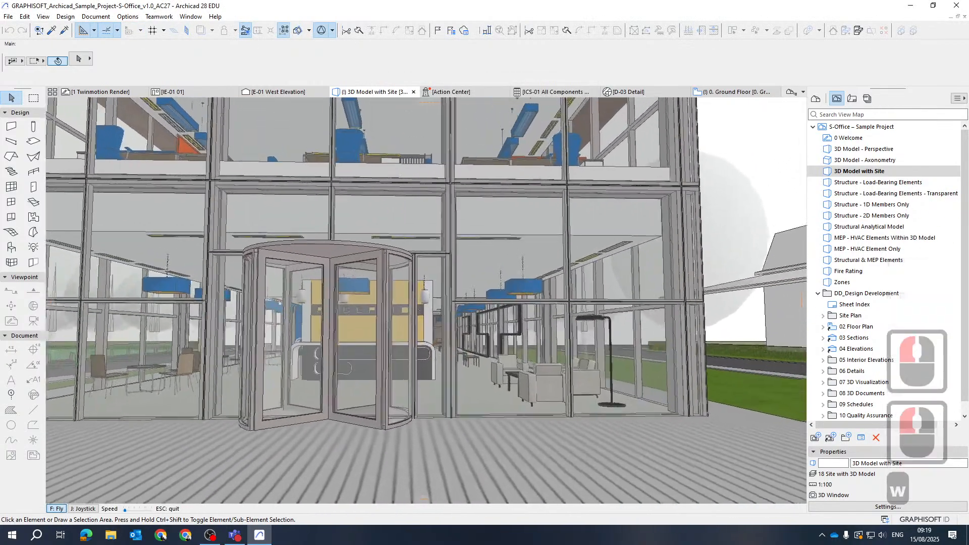
{"action": "key", "text": "w"}
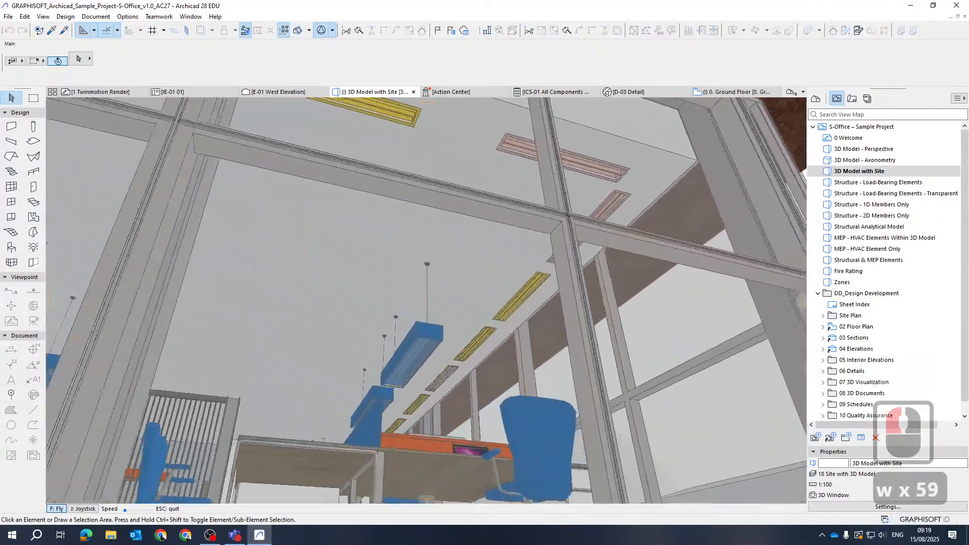
{"action": "key", "text": "w"}
{"action": "key", "text": "d"}
{"action": "key", "text": "a"}
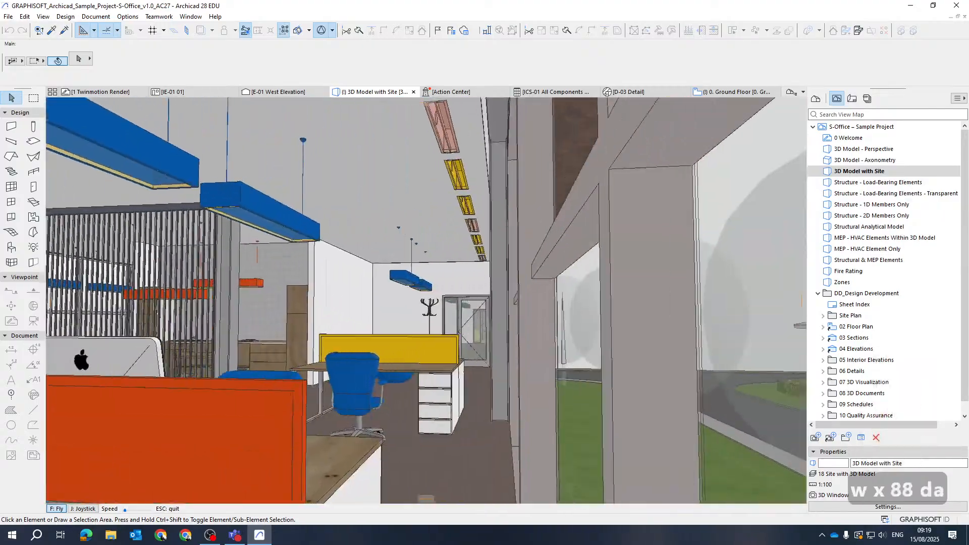
{"action": "key", "text": "a"}
{"action": "key", "text": "s"}
{"action": "key", "text": "w"}
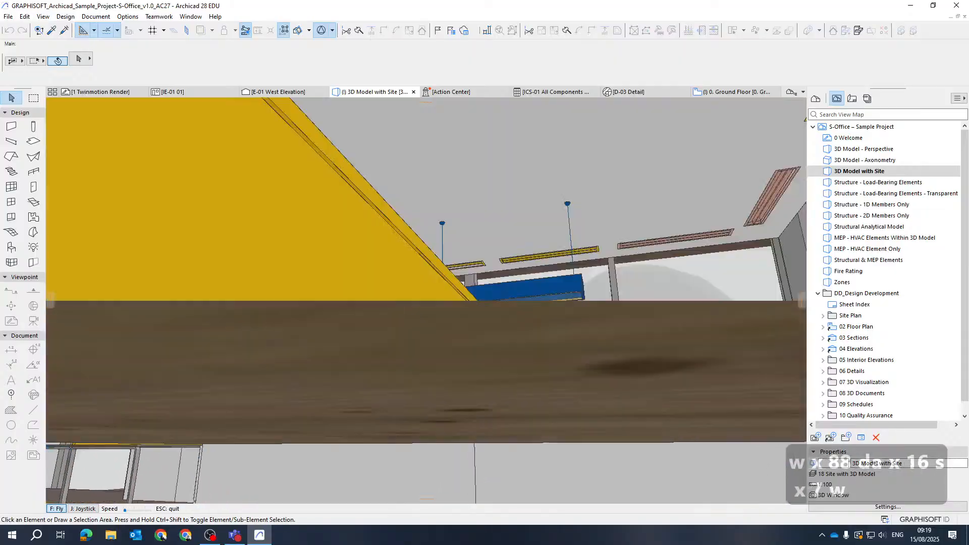
{"action": "key", "text": "e"}
{"action": "key", "text": "q"}
{"action": "key", "text": "e"}
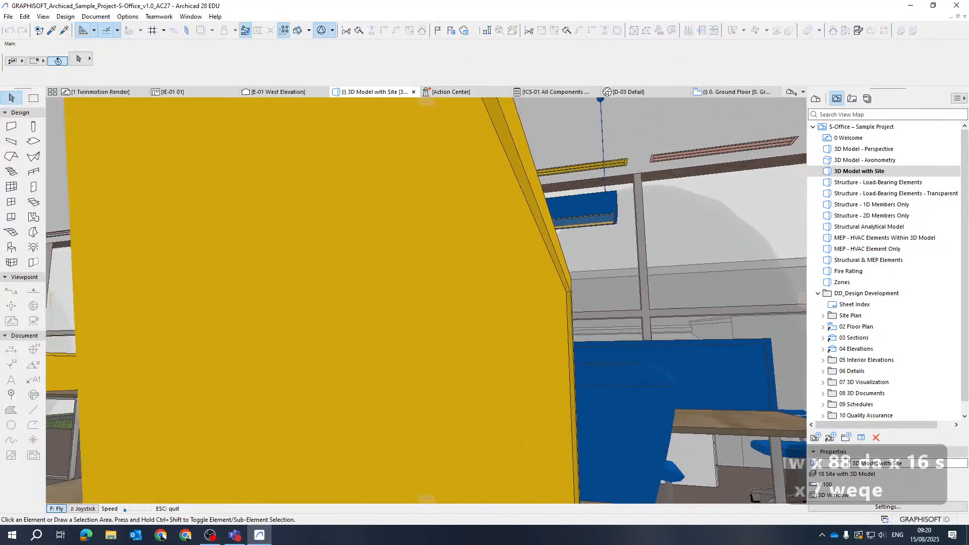
Step: Examine the lounge area, the slatted partition, the kitchen and the ceiling-mounted fittings along the upper-floor glazing
{"action": "key", "text": "w"}
{"action": "key", "text": "d"}
{"action": "key", "text": "s"}
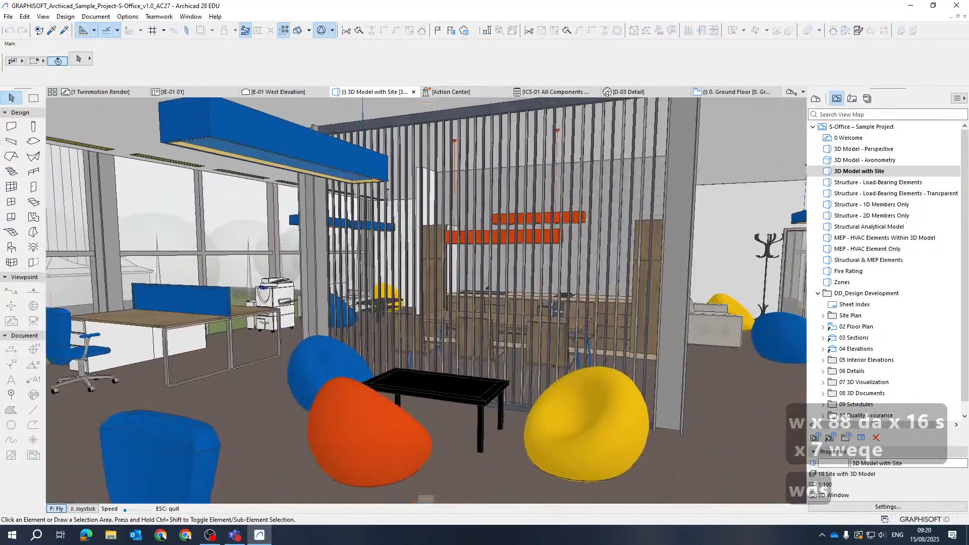
{"action": "key", "text": "a"}
{"action": "key", "text": "w"}
{"action": "key", "text": "a"}
{"action": "key", "text": "a"}
{"action": "key", "text": "a"}
{"action": "key", "text": "a"}
{"action": "key", "text": "a"}
{"action": "key", "text": "a"}
{"action": "key", "text": "s"}
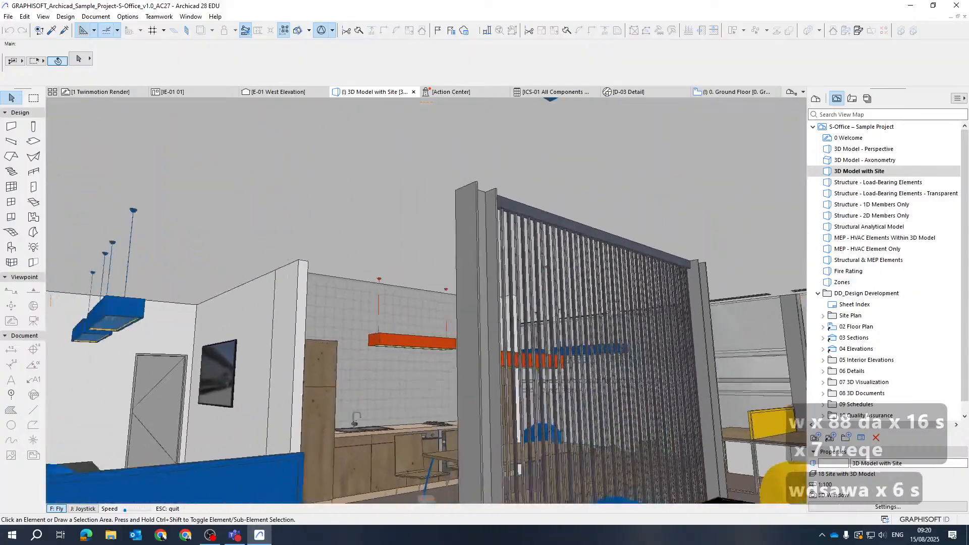
{"action": "key", "text": "s"}
{"action": "key", "text": "w"}
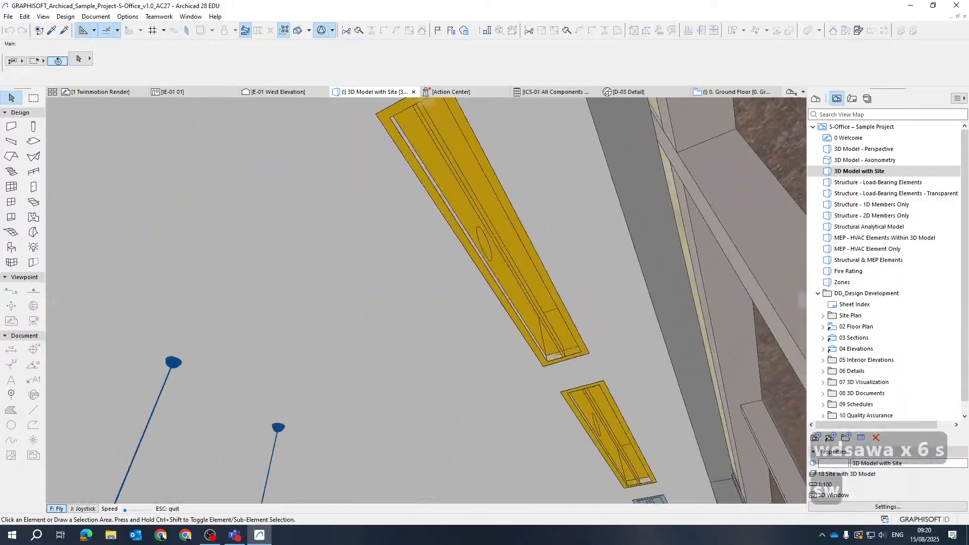
{"action": "key", "text": "w"}
{"action": "key", "text": "w"}
{"action": "key", "text": "d"}
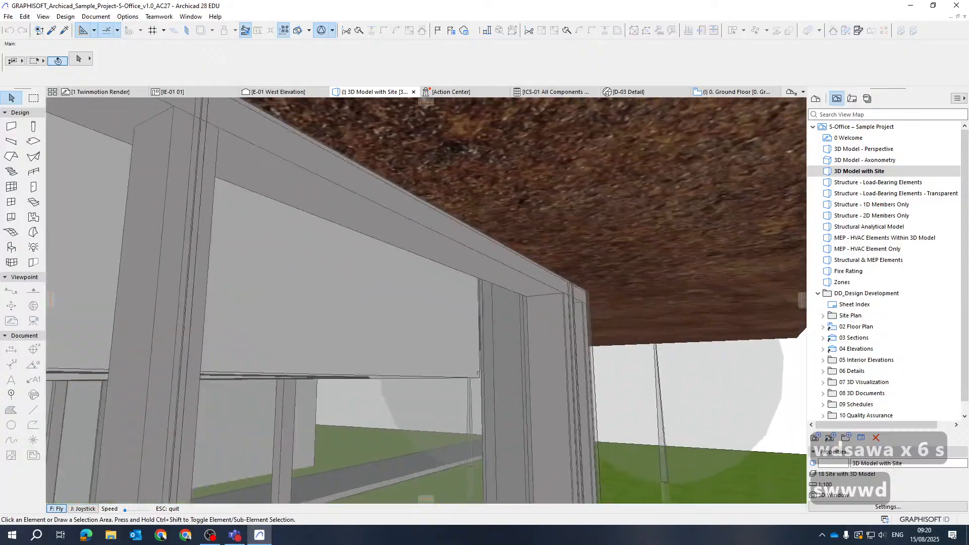
Step: Fly out of the building and above the roof to examine the rooftop units and the overall exterior
{"action": "key", "text": "e"}
{"action": "key", "text": "q"}
{"action": "key", "text": "w"}
{"action": "key", "text": "shift"}
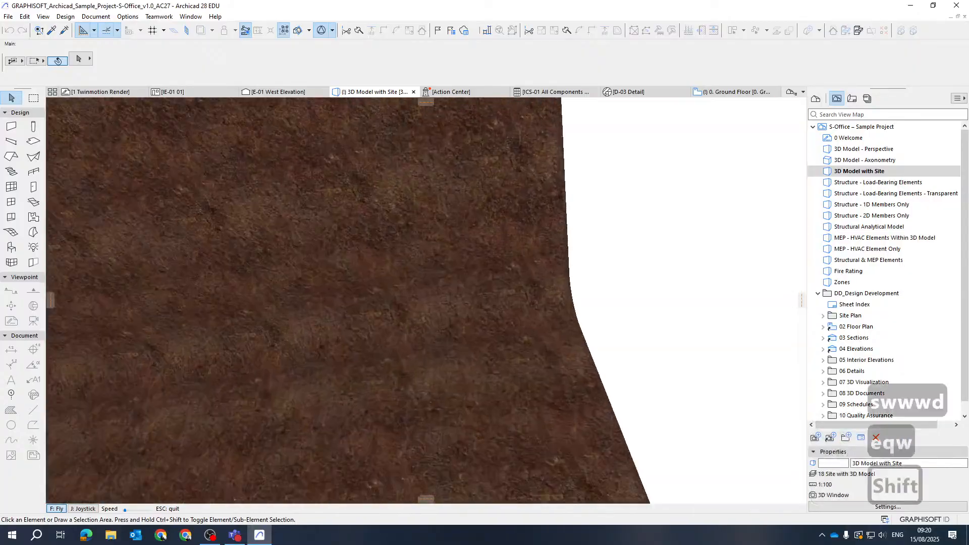
{"action": "key", "text": "shift+d"}
{"action": "key", "text": "s"}
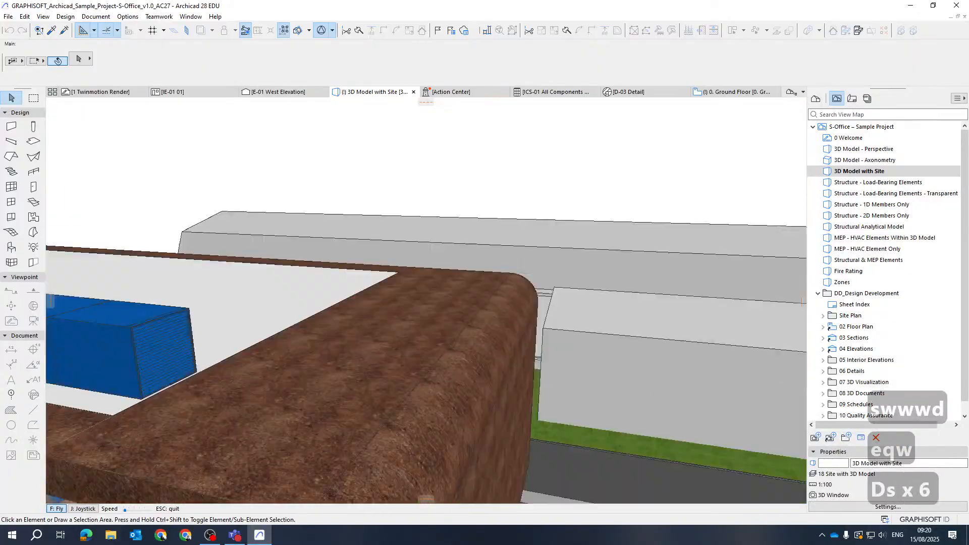
{"action": "key", "text": "s"}
{"action": "key", "text": "s"}
{"action": "key", "text": "s"}
{"action": "key", "text": "d"}
{"action": "key", "text": "d"}
{"action": "key", "text": "d"}
{"action": "key", "text": "d"}
{"action": "key", "text": "d"}
{"action": "key", "text": "d"}
{"action": "key", "text": "d"}
{"action": "key", "text": "d"}
{"action": "key", "text": "d"}
{"action": "key", "text": "d"}
{"action": "key", "text": "d"}
{"action": "key", "text": "a"}
{"action": "key", "text": "a"}
{"action": "key", "text": "s"}
{"action": "key", "text": "e"}
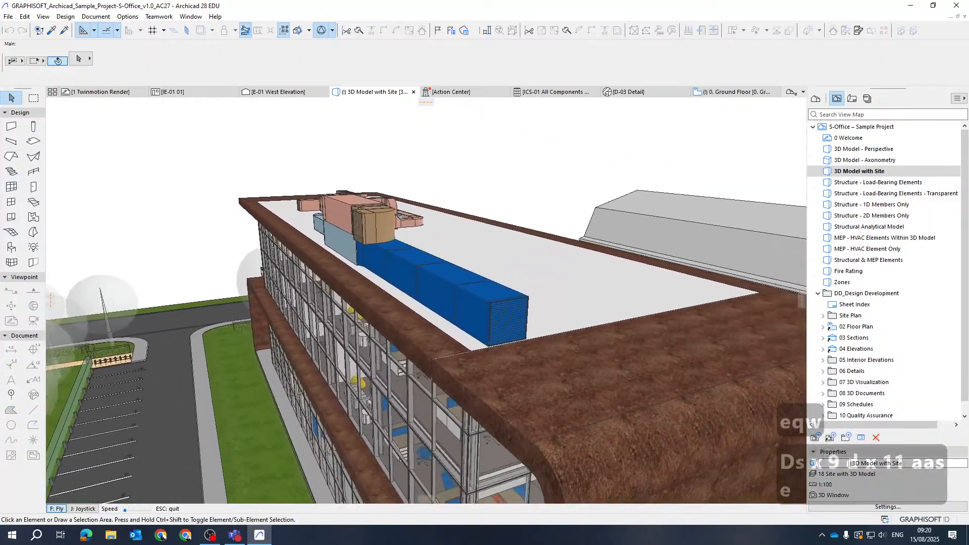
Step: Fly down from the roof and along the glazed long facade to view the upper-floor office desks through the glass
{"action": "key", "text": "w"}
{"action": "key", "text": "w"}
{"action": "key", "text": "w"}
{"action": "key", "text": "a"}
{"action": "key", "text": "a"}
{"action": "key", "text": "a"}
{"action": "key", "text": "a"}
{"action": "key", "text": "a"}
{"action": "key", "text": "a"}
{"action": "key", "text": "a"}
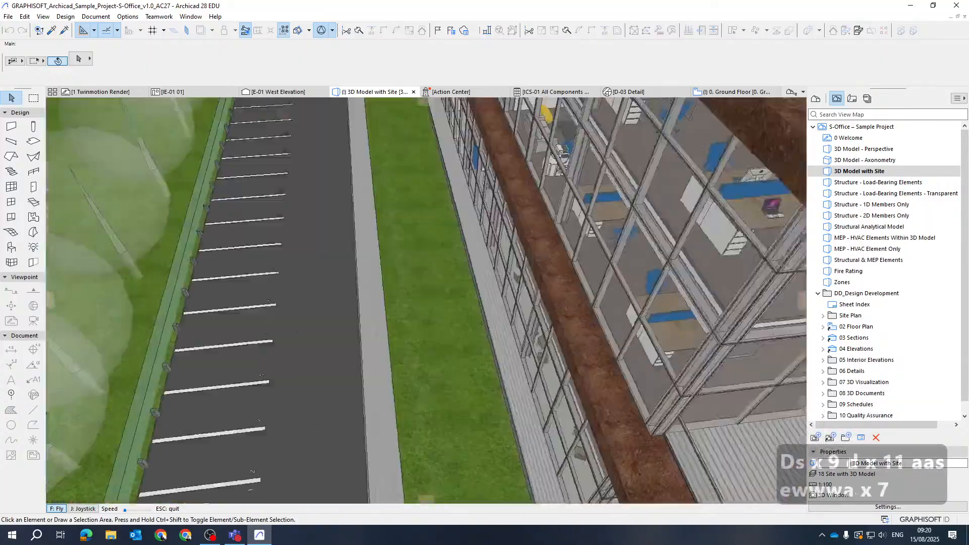
{"action": "key", "text": "a"}
{"action": "key", "text": "a"}
{"action": "key", "text": "a"}
{"action": "key", "text": "a"}
{"action": "key", "text": "a"}
{"action": "key", "text": "a"}
{"action": "key", "text": "a"}
{"action": "key", "text": "a"}
{"action": "key", "text": "a"}
{"action": "key", "text": "a"}
{"action": "key", "text": "a"}
{"action": "key", "text": "a"}
{"action": "key", "text": "a"}
{"action": "key", "text": "a"}
{"action": "key", "text": "a"}
{"action": "key", "text": "a"}
{"action": "key", "text": "a"}
{"action": "key", "text": "a"}
{"action": "key", "text": "a"}
{"action": "key", "text": "a"}
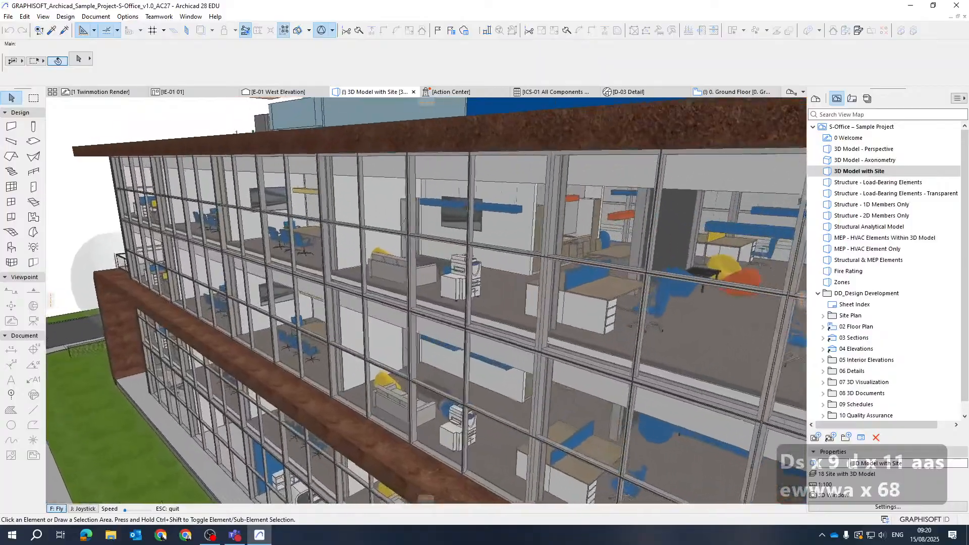
{"action": "key", "text": "a"}
{"action": "key", "text": "a"}
{"action": "key", "text": "a"}
{"action": "key", "text": "a"}
{"action": "key", "text": "a"}
{"action": "key", "text": "a"}
{"action": "key", "text": "a"}
{"action": "key", "text": "a"}
{"action": "key", "text": "a"}
{"action": "key", "text": "a"}
{"action": "key", "text": "a"}
{"action": "key", "text": "a"}
{"action": "key", "text": "a"}
{"action": "key", "text": "a"}
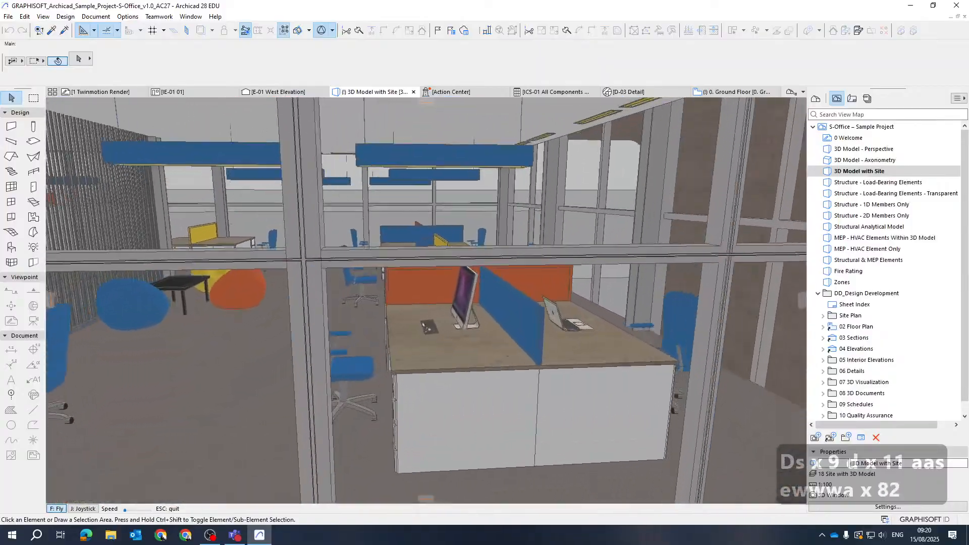
Step: Fly into the office past the lounge seating to examine the pendant lights and the recessed ceiling fittings along the glazing
{"action": "key", "text": "d"}
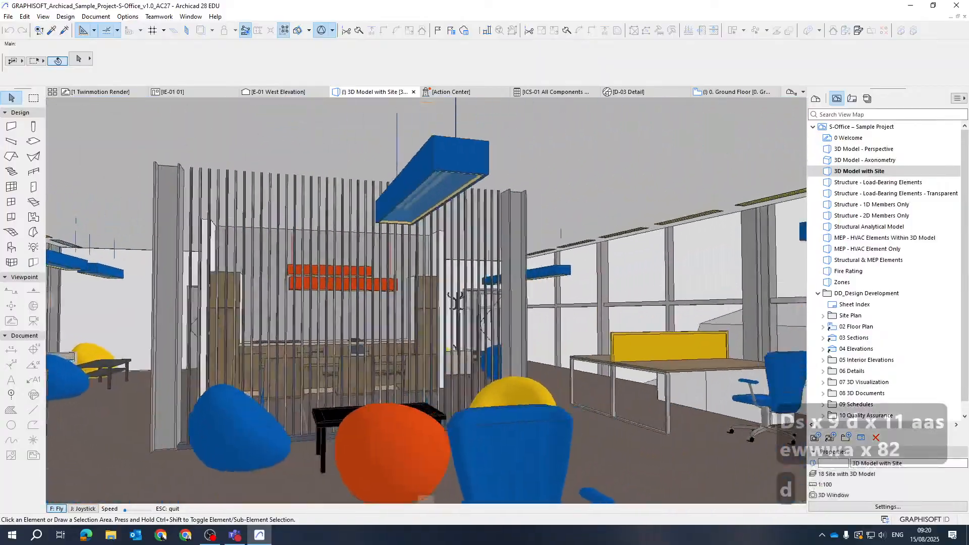
{"action": "key", "text": "w"}
{"action": "key", "text": "w"}
{"action": "key", "text": "w"}
{"action": "key", "text": "w"}
{"action": "key", "text": "w"}
{"action": "key", "text": "w"}
{"action": "key", "text": "w"}
{"action": "key", "text": "w"}
{"action": "key", "text": "w"}
{"action": "key", "text": "w"}
{"action": "key", "text": "w"}
{"action": "key", "text": "w"}
{"action": "key", "text": "w"}
{"action": "key", "text": "w"}
{"action": "key", "text": "w"}
{"action": "key", "text": "w"}
{"action": "key", "text": "w"}
{"action": "key", "text": "d"}
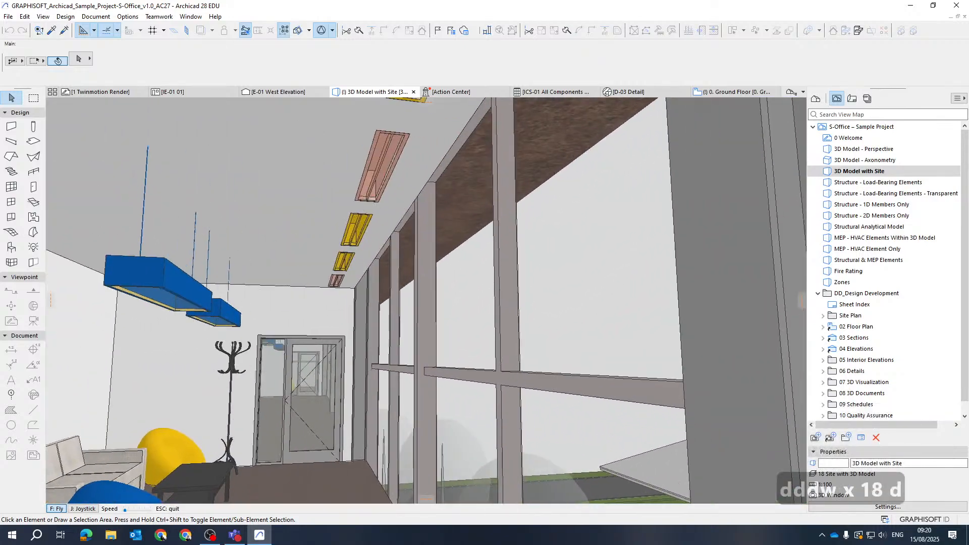
{"action": "key", "text": "w"}
{"action": "key", "text": "w"}
{"action": "key", "text": "w"}
{"action": "key", "text": "w"}
{"action": "key", "text": "w"}
{"action": "key", "text": "w"}
{"action": "key", "text": "w"}
{"action": "key", "text": "w"}
{"action": "key", "text": "w"}
{"action": "key", "text": "w"}
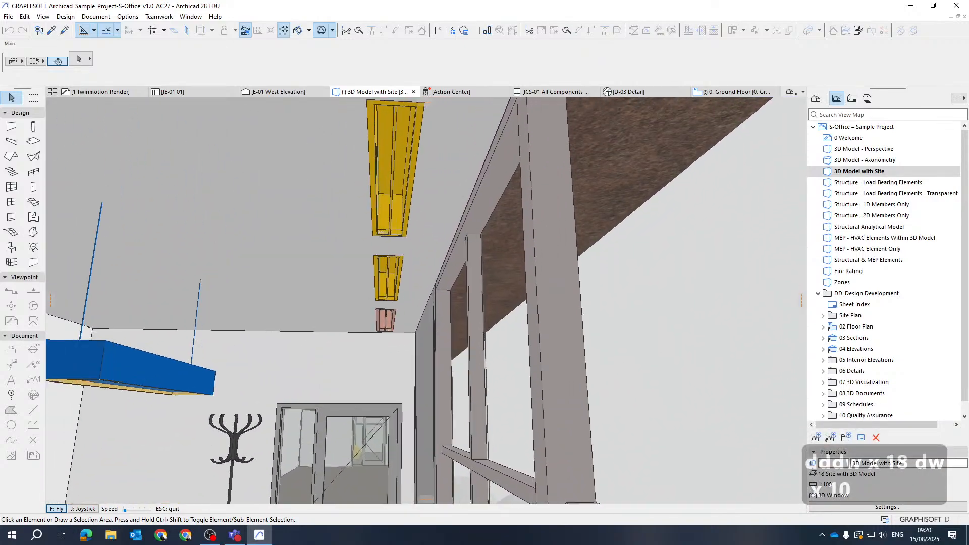
Step: Fly up through the suspended ceiling into the void above to examine the ducts, pipes and air terminal boxes
{"action": "key", "text": "w"}
{"action": "key", "text": "w"}
{"action": "key", "text": "w"}
{"action": "key", "text": "w"}
{"action": "key", "text": "w"}
{"action": "key", "text": "w"}
{"action": "key", "text": "w"}
{"action": "key", "text": "w"}
{"action": "key", "text": "w"}
{"action": "key", "text": "w"}
{"action": "key", "text": "w"}
{"action": "key", "text": "w"}
{"action": "key", "text": "w"}
{"action": "key", "text": "w"}
{"action": "key", "text": "w"}
{"action": "key", "text": "w"}
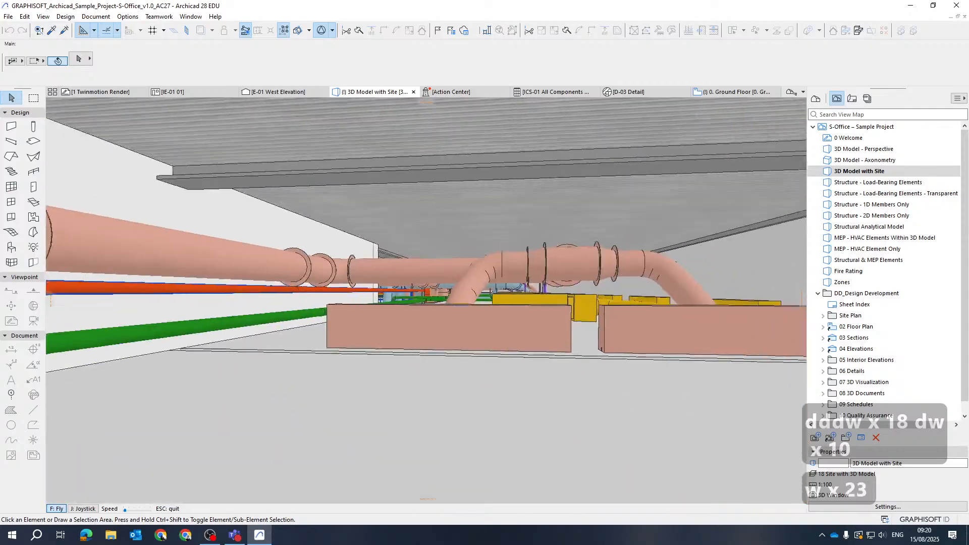
{"action": "key", "text": "w"}
{"action": "key", "text": "w"}
{"action": "key", "text": "w"}
{"action": "key", "text": "w"}
{"action": "key", "text": "w"}
{"action": "key", "text": "w"}
{"action": "key", "text": "w"}
{"action": "key", "text": "w"}
{"action": "key", "text": "w"}
{"action": "key", "text": "w"}
{"action": "key", "text": "a"}
{"action": "key", "text": "a"}
{"action": "key", "text": "a"}
{"action": "key", "text": "a"}
{"action": "key", "text": "a"}
{"action": "key", "text": "a"}
{"action": "key", "text": "a"}
{"action": "key", "text": "a"}
{"action": "key", "text": "a"}
{"action": "key", "text": "a"}
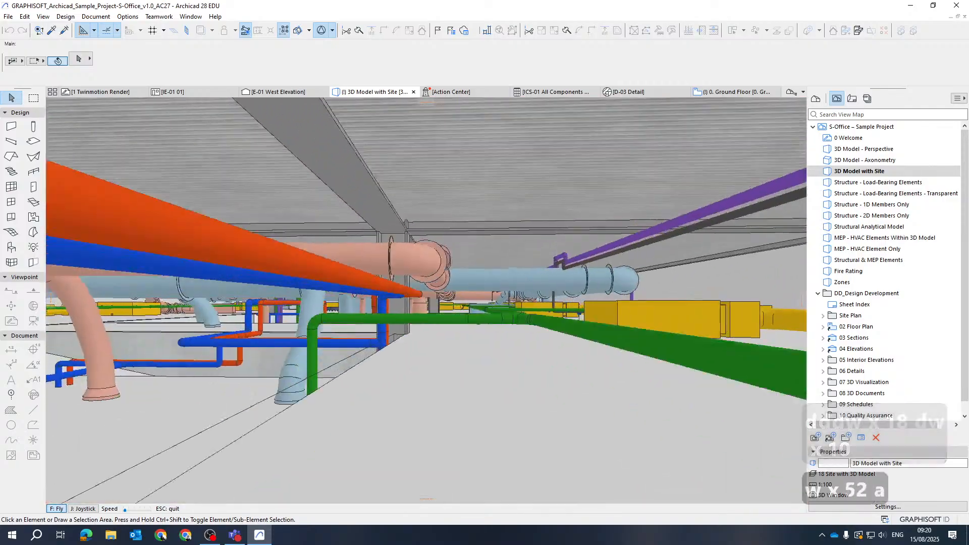
Step: Move back through the ceiling void to examine the duct drops and the red and blue pipe runs beneath the slab
{"action": "key", "text": "s"}
{"action": "key", "text": "s"}
{"action": "key", "text": "s"}
{"action": "key", "text": "s"}
{"action": "key", "text": "s"}
{"action": "key", "text": "s"}
{"action": "key", "text": "s"}
{"action": "key", "text": "s"}
{"action": "key", "text": "s"}
{"action": "key", "text": "s"}
{"action": "key", "text": "s"}
{"action": "key", "text": "s"}
{"action": "key", "text": "s"}
{"action": "key", "text": "s"}
{"action": "key", "text": "s"}
{"action": "key", "text": "s"}
{"action": "key", "text": "s"}
{"action": "key", "text": "s"}
{"action": "key", "text": "s"}
{"action": "key", "text": "s"}
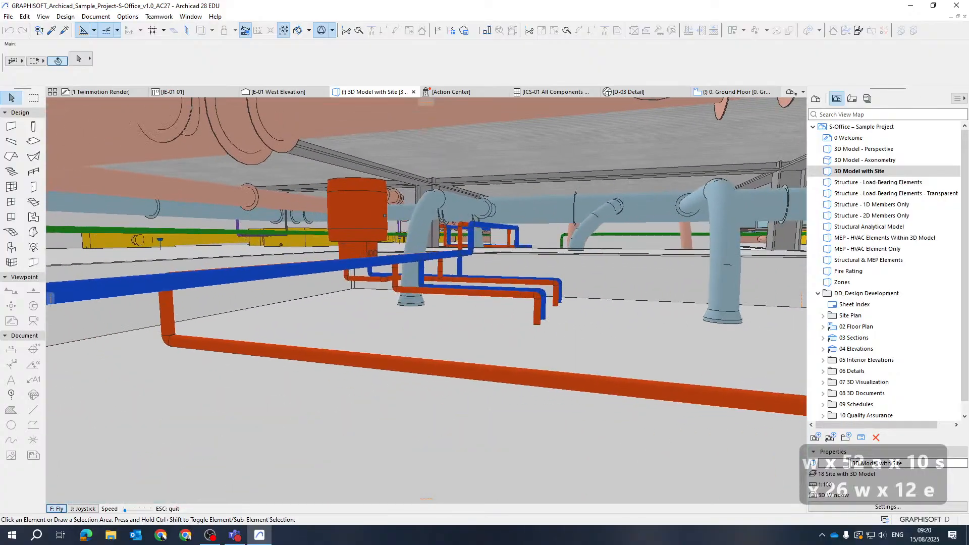
Step: Fly back down below the ceiling to view the pendant lights by the kitchen and the slatted partition
{"action": "key", "text": "w"}
{"action": "key", "text": "w"}
{"action": "key", "text": "w"}
{"action": "key", "text": "w"}
{"action": "key", "text": "w"}
{"action": "key", "text": "w"}
{"action": "key", "text": "w"}
{"action": "key", "text": "w"}
{"action": "key", "text": "w"}
{"action": "key", "text": "w"}
{"action": "key", "text": "w"}
{"action": "key", "text": "w"}
{"action": "key", "text": "w"}
{"action": "key", "text": "w"}
{"action": "key", "text": "w"}
{"action": "key", "text": "w"}
{"action": "key", "text": "w"}
{"action": "key", "text": "w"}
{"action": "key", "text": "w"}
{"action": "key", "text": "w"}
{"action": "key", "text": "w"}
{"action": "key", "text": "w"}
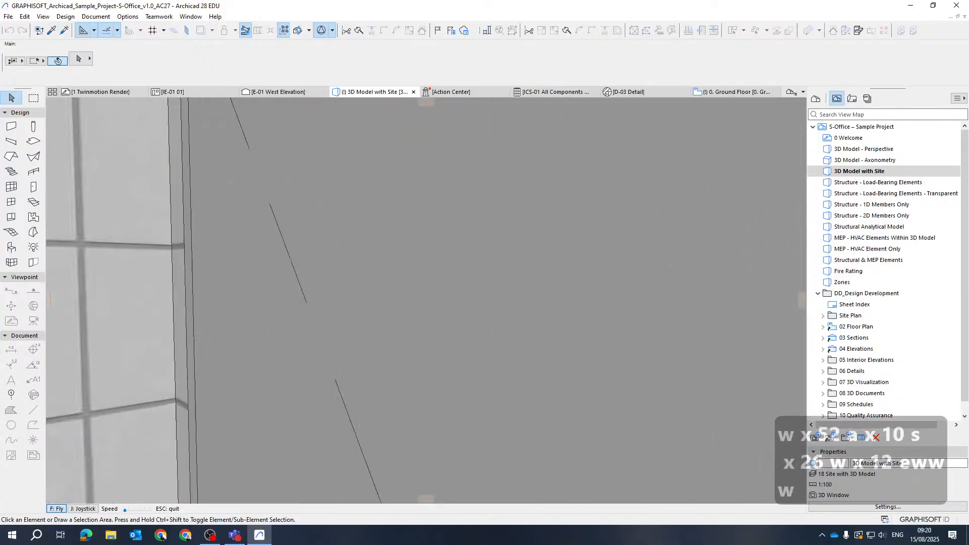
{"action": "key", "text": "d"}
{"action": "key", "text": "s"}
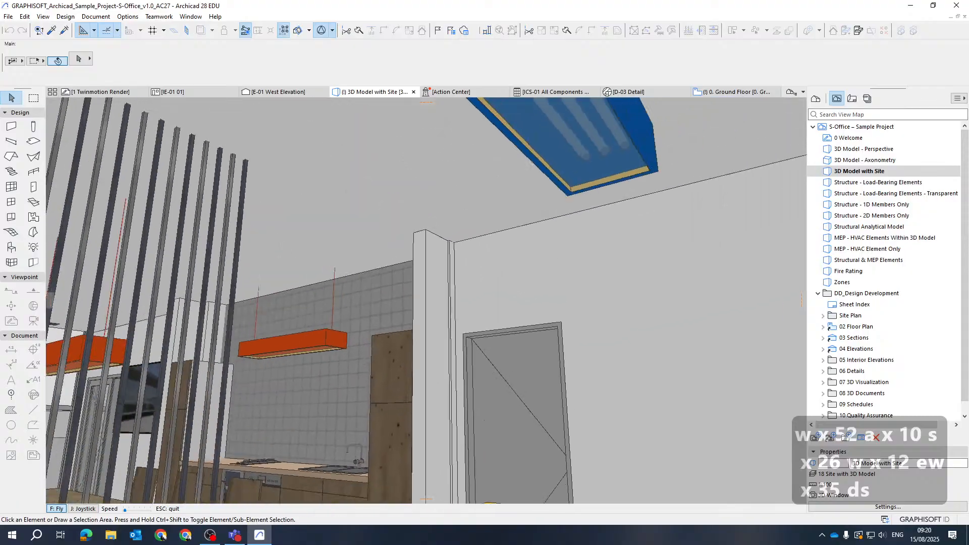
Step: Fly forward and up beneath the ceiling past the blue pendant light to view the ceiling surface and its recessed fittings
{"action": "key", "text": "w"}
{"action": "key", "text": "w"}
{"action": "key", "text": "w"}
{"action": "key", "text": "w"}
{"action": "key", "text": "w"}
{"action": "key", "text": "w"}
{"action": "key", "text": "w"}
{"action": "key", "text": "w"}
{"action": "key", "text": "w"}
{"action": "key", "text": "w"}
{"action": "key", "text": "w"}
{"action": "key", "text": "w"}
{"action": "key", "text": "w"}
{"action": "key", "text": "w"}
{"action": "key", "text": "w"}
{"action": "key", "text": "w"}
{"action": "key", "text": "w"}
{"action": "key", "text": "w"}
{"action": "key", "text": "w"}
{"action": "key", "text": "w"}
{"action": "key", "text": "w"}
{"action": "key", "text": "w"}
{"action": "key", "text": "w"}
{"action": "key", "text": "w"}
{"action": "key", "text": "w"}
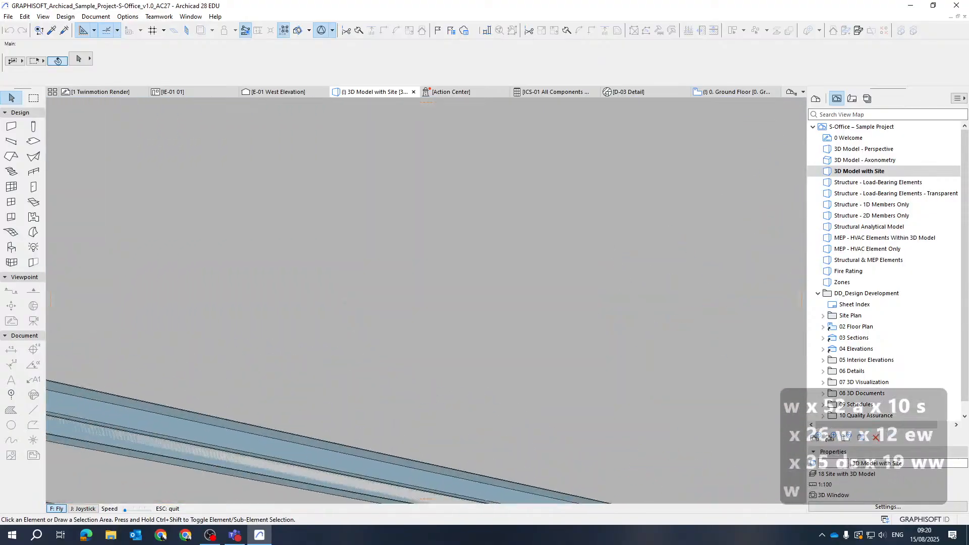
Step: Move sideways through the open office to view the row of recessed ceiling fittings along the glazing and the blue pendants
{"action": "key", "text": "a"}
{"action": "key", "text": "a"}
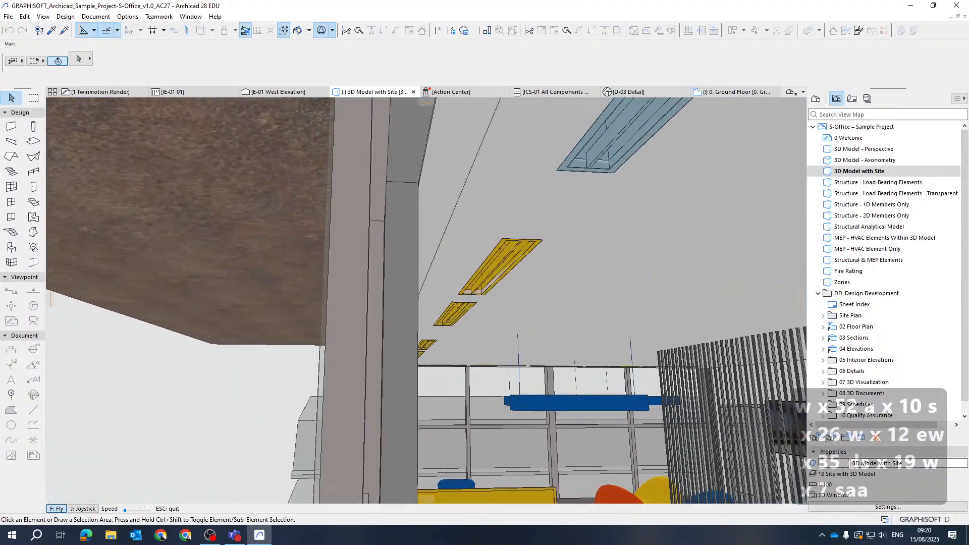
{"action": "key", "text": "d"}
{"action": "key", "text": "d"}
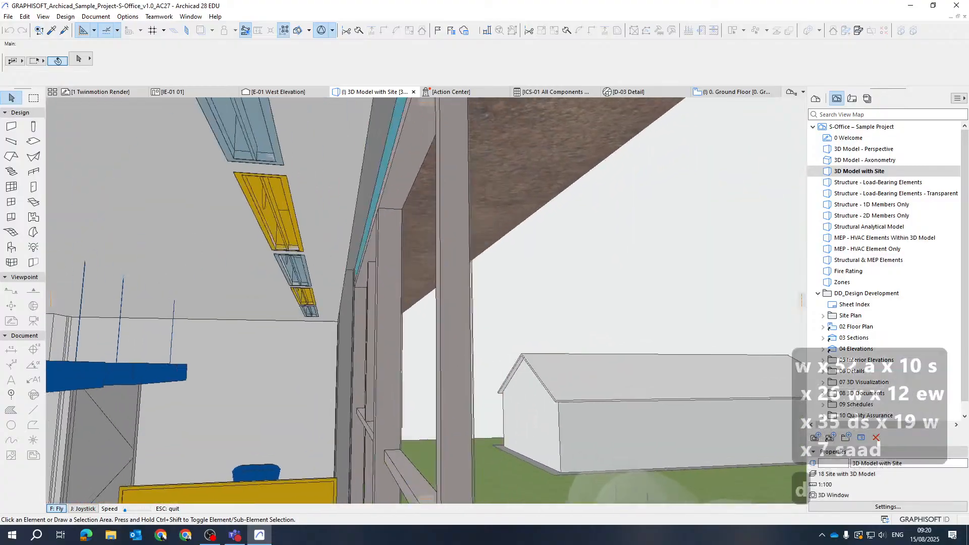
{"action": "key", "text": "a"}
{"action": "key", "text": "d"}
{"action": "key", "text": "a"}
{"action": "key", "text": "a"}
{"action": "key", "text": "a"}
{"action": "key", "text": "a"}
{"action": "key", "text": "a"}
{"action": "key", "text": "a"}
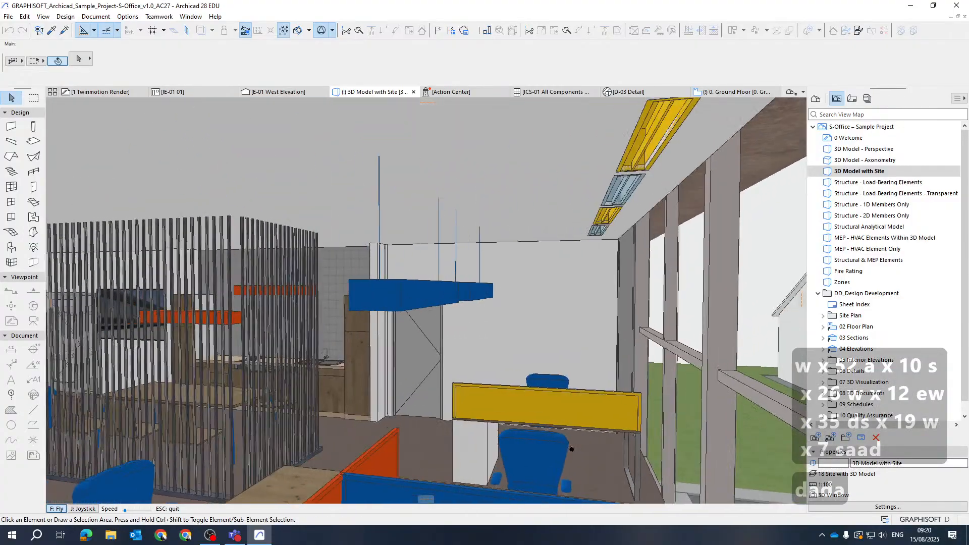
Step: Fly forward past the slatted partition towards the door to view the pendants over the desks, and leave fly mode
{"action": "key", "text": "w"}
{"action": "key", "text": "w"}
{"action": "key", "text": "w"}
{"action": "key", "text": "w"}
{"action": "key", "text": "w"}
{"action": "key", "text": "w"}
{"action": "key", "text": "w"}
{"action": "key", "text": "w"}
{"action": "key", "text": "w"}
{"action": "key", "text": "w"}
{"action": "key", "text": "w"}
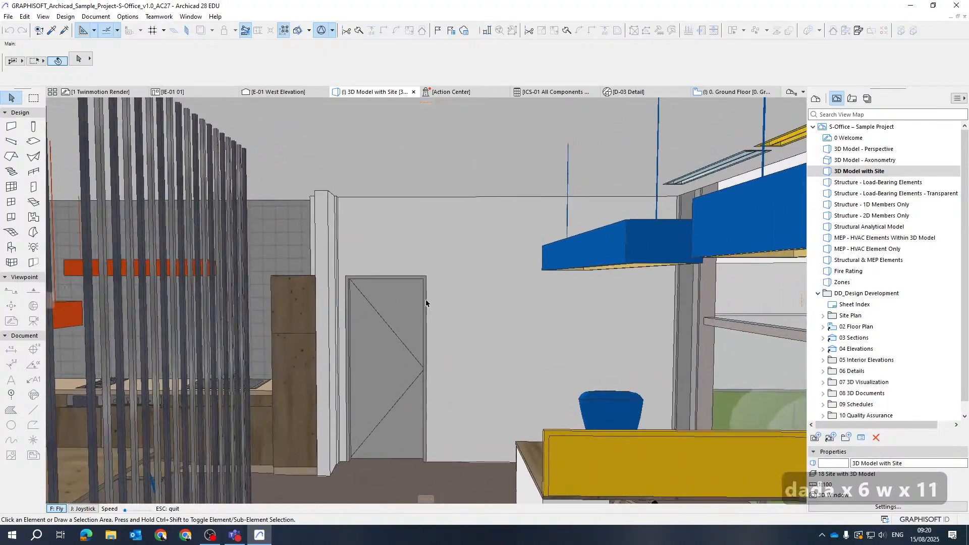
{"action": "key", "text": "Escape"}
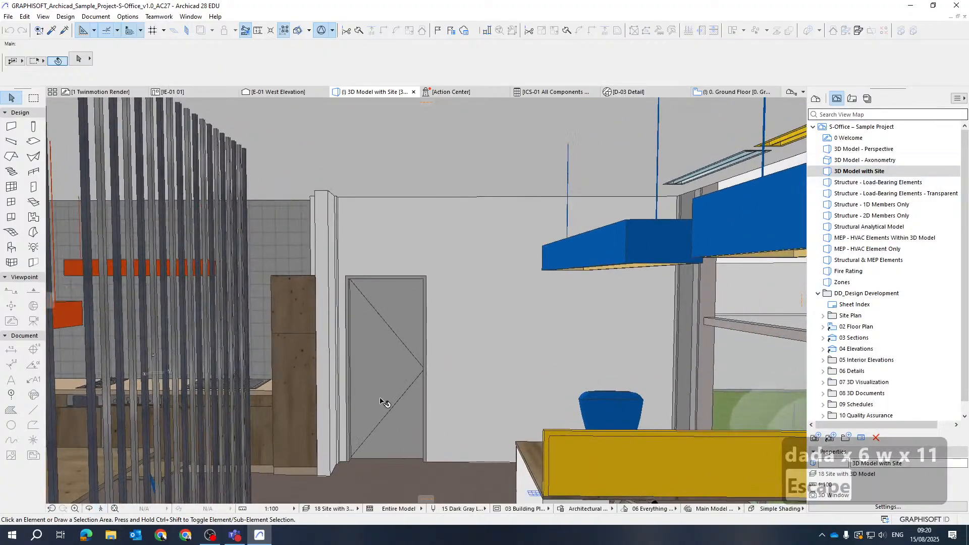
Step: Open the 3rd Floor plan from the project's stories
{"action": "scroll", "coordinate": [854, 172], "scroll_direction": "up", "scroll_amount": 6}
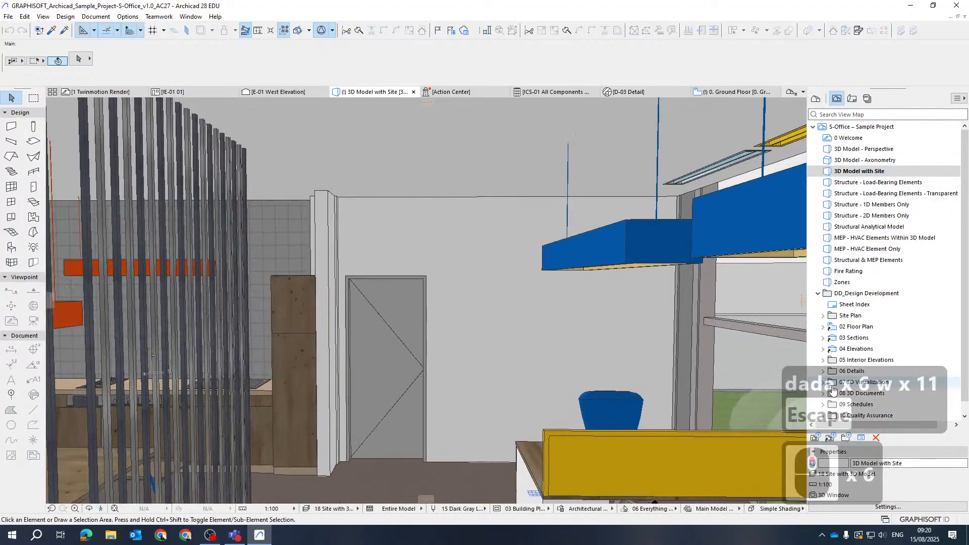
{"action": "left_click", "coordinate": [817, 99]}
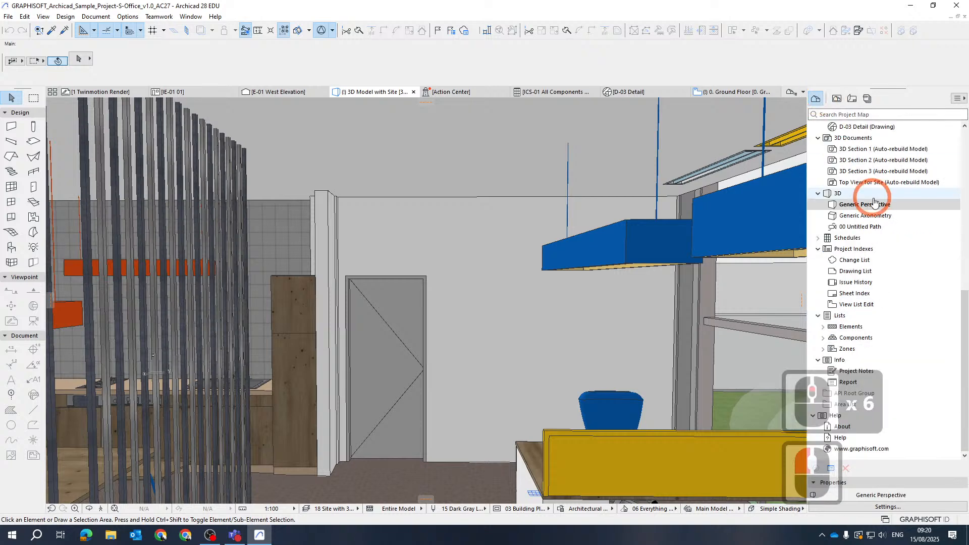
{"action": "scroll", "coordinate": [879, 197], "scroll_direction": "up", "scroll_amount": 15}
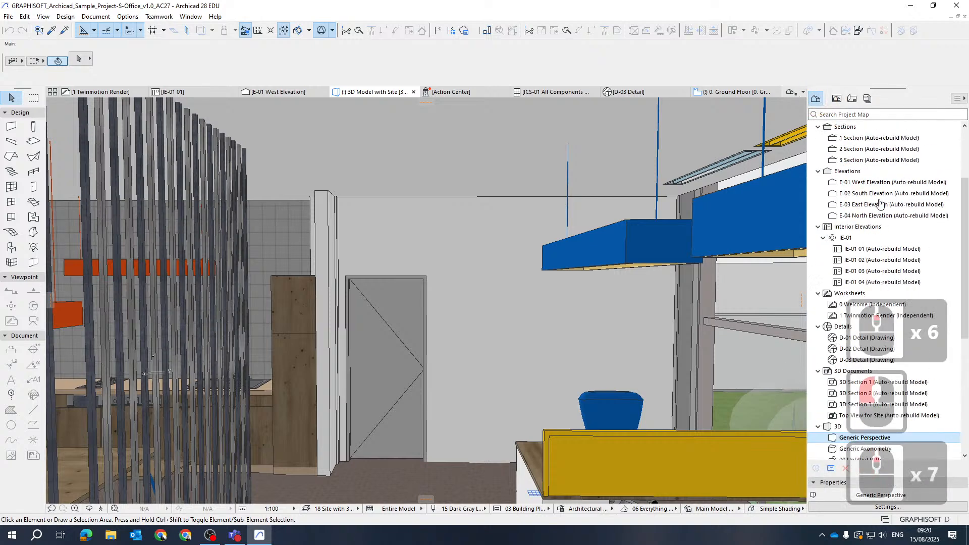
{"action": "double_click", "coordinate": [858, 160]}
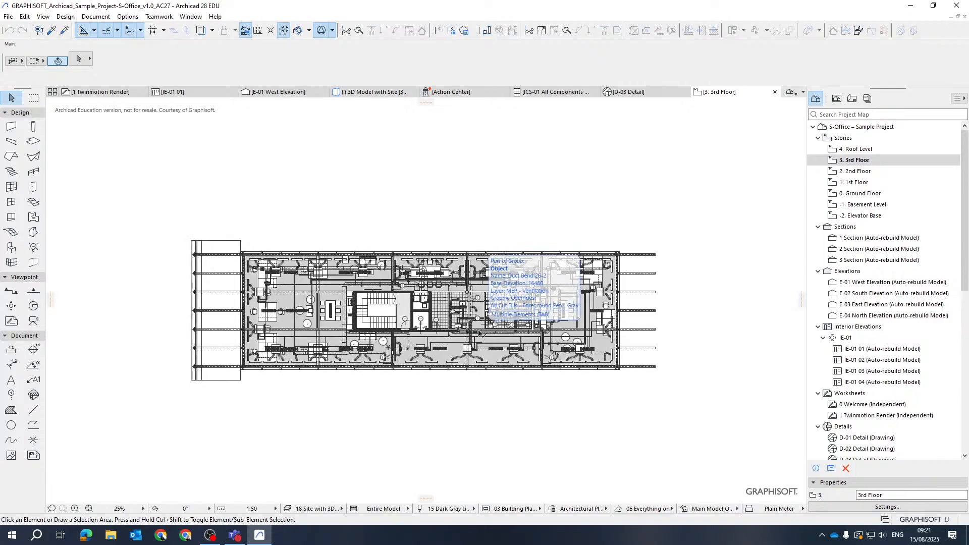
Step: Apply the 14 All Visible layer combination to the 3rd Floor plan
{"action": "scroll", "coordinate": [279, 347], "scroll_direction": "up", "scroll_amount": 7}
{"action": "scroll", "coordinate": [279, 347], "scroll_direction": "up", "scroll_amount": 7}
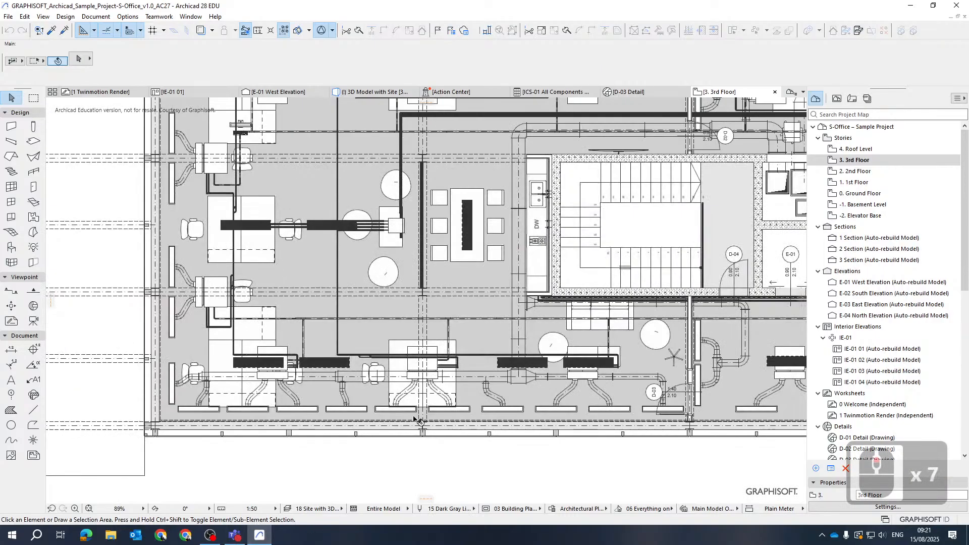
{"action": "middle_click_drag", "start_coordinate": [325, 260], "coordinate": [321, 273]}
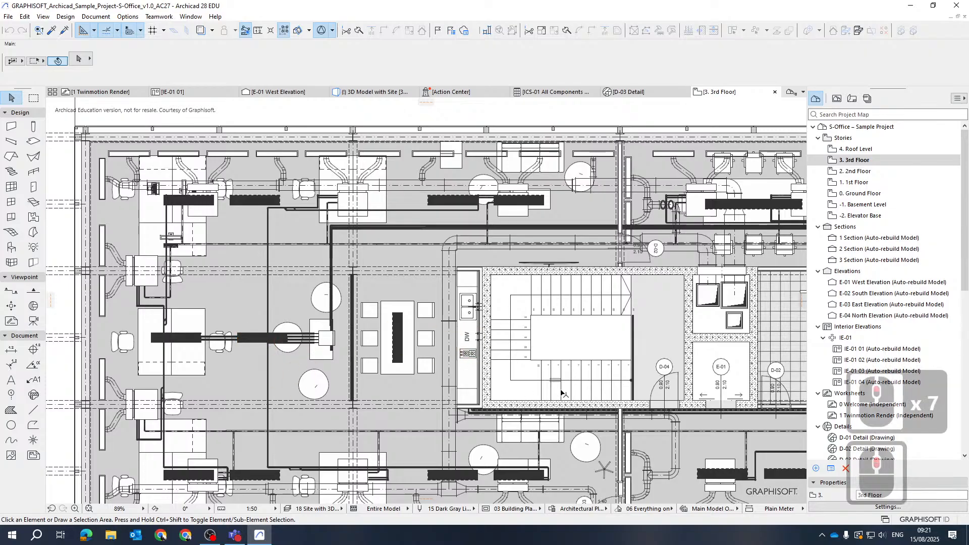
{"action": "middle_click_drag", "start_coordinate": [558, 369], "coordinate": [337, 271]}
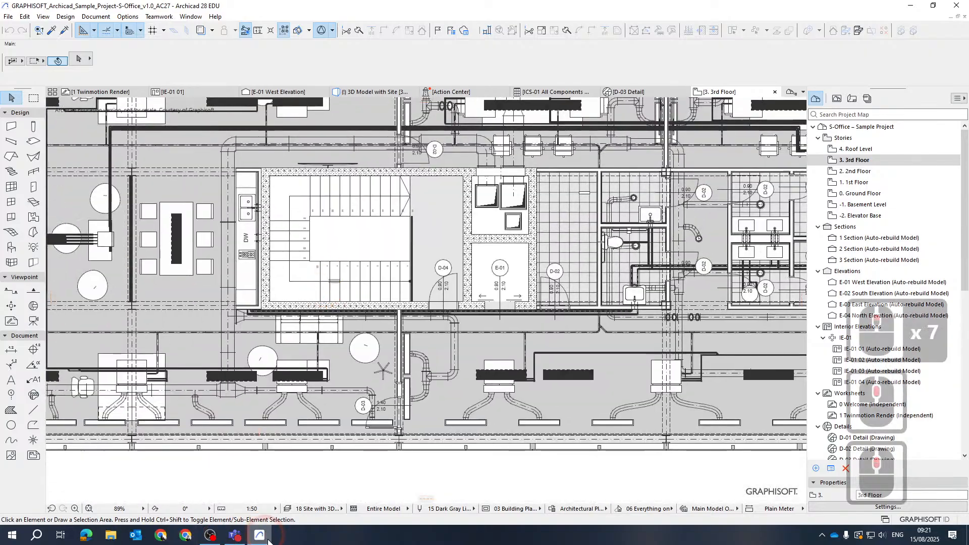
{"action": "left_click", "coordinate": [286, 509]}
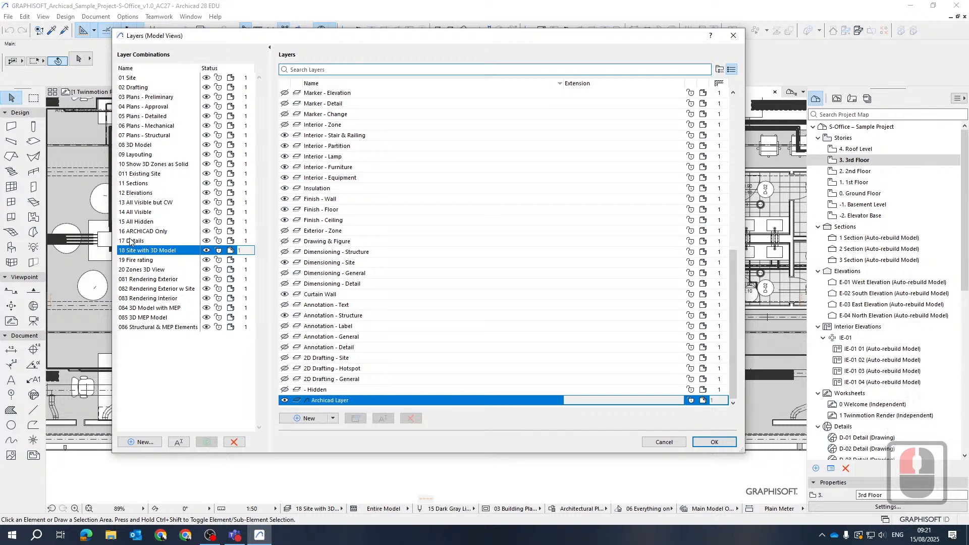
{"action": "double_click", "coordinate": [140, 216]}
{"action": "left_click", "coordinate": [757, 384]}
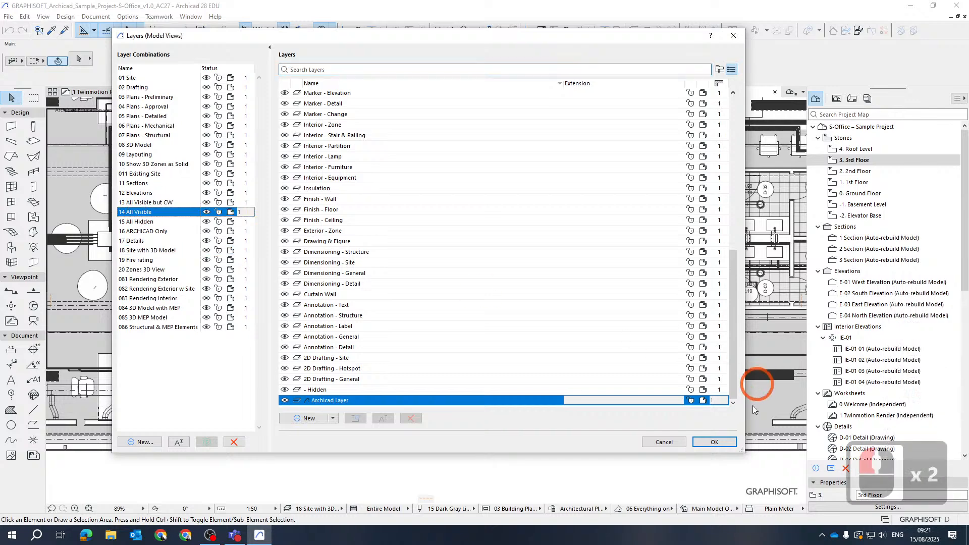
{"action": "left_click", "coordinate": [725, 443]}
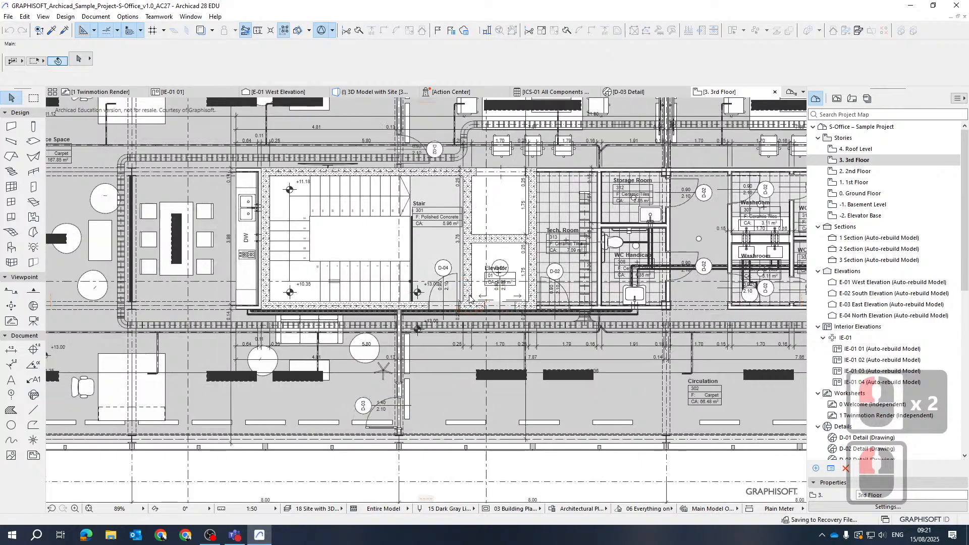
Step: Examine the light fittings, cable tray and room labels in the plan's Office Space and Meeting Room
{"action": "scroll", "coordinate": [651, 372], "scroll_direction": "down", "scroll_amount": 5}
{"action": "scroll", "coordinate": [225, 420], "scroll_direction": "up", "scroll_amount": 10}
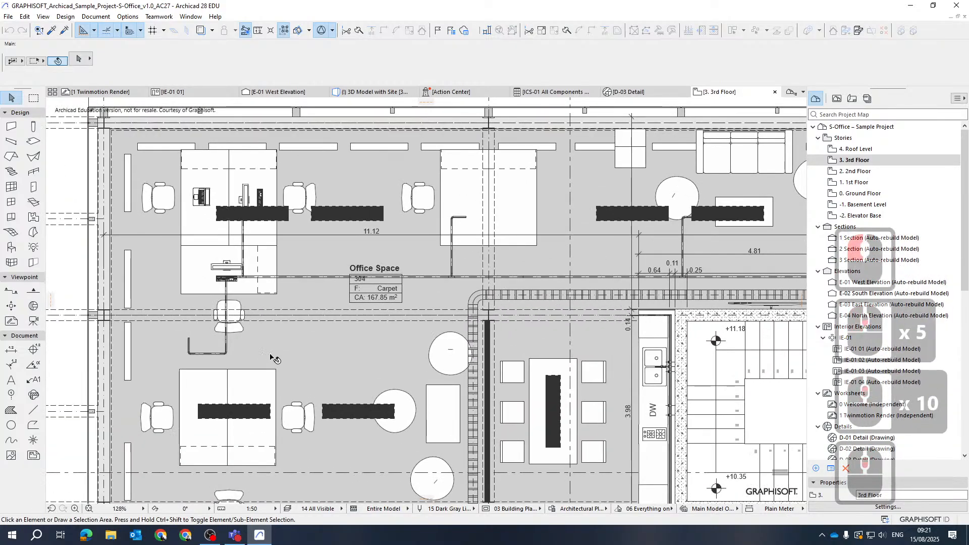
{"action": "scroll", "coordinate": [332, 405], "scroll_direction": "down", "scroll_amount": 3}
{"action": "scroll", "coordinate": [415, 322], "scroll_direction": "up", "scroll_amount": 5}
{"action": "middle_click_drag", "start_coordinate": [556, 363], "coordinate": [230, 319]}
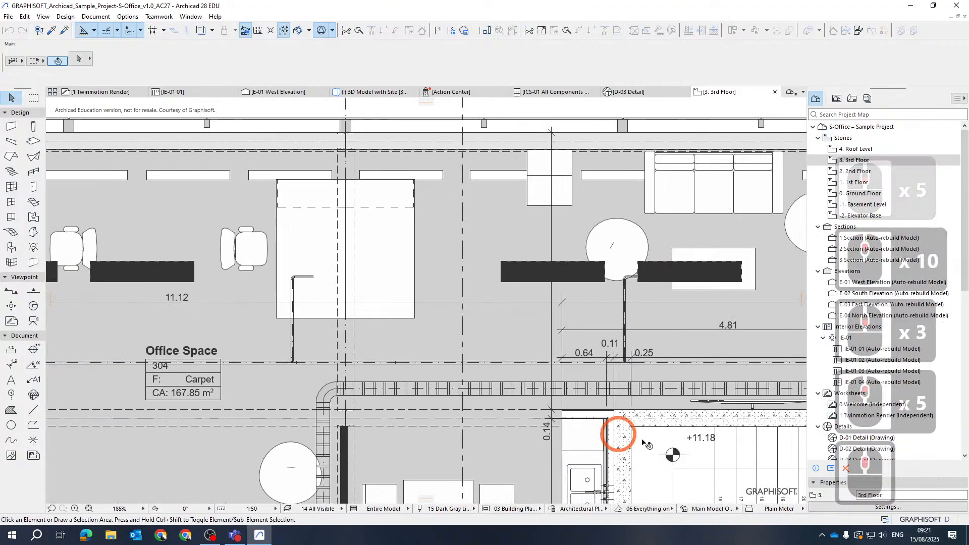
{"action": "scroll", "coordinate": [353, 352], "scroll_direction": "down", "scroll_amount": 4}
{"action": "left_click", "coordinate": [404, 369]}
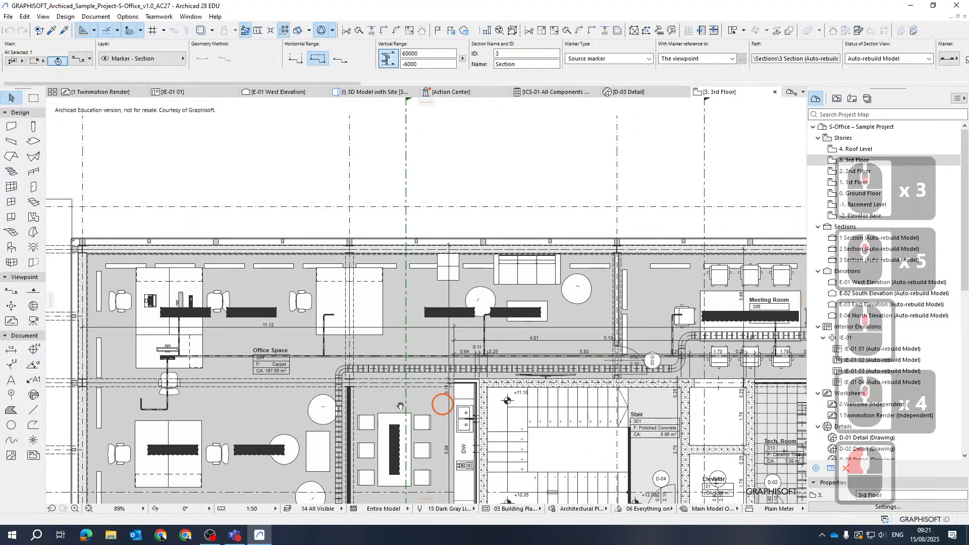
{"action": "scroll", "coordinate": [413, 327], "scroll_direction": "up", "scroll_amount": 4}
{"action": "key", "text": "Escape"}
{"action": "middle_click_drag", "start_coordinate": [739, 315], "coordinate": [420, 314]}
{"action": "scroll", "coordinate": [586, 308], "scroll_direction": "down", "scroll_amount": 5}
{"action": "middle_click_drag", "start_coordinate": [563, 330], "coordinate": [291, 333]}
{"action": "scroll", "coordinate": [352, 301], "scroll_direction": "up", "scroll_amount": 6}
{"action": "key", "text": "Escape"}
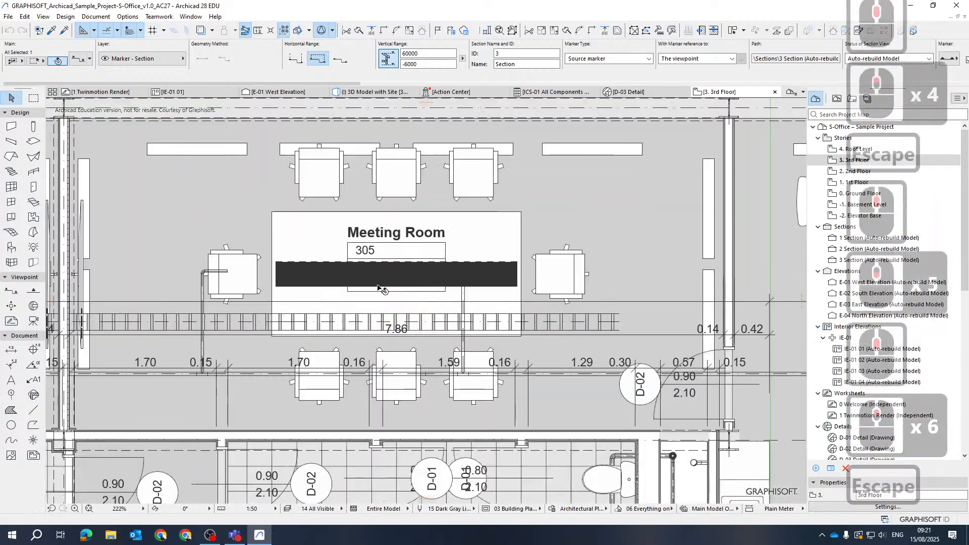
Step: Examine the light fittings and services across the far end of the floor and around the central core
{"action": "scroll", "coordinate": [270, 296], "scroll_direction": "down", "scroll_amount": 5}
{"action": "scroll", "coordinate": [562, 256], "scroll_direction": "up", "scroll_amount": 3}
{"action": "scroll", "coordinate": [718, 331], "scroll_direction": "down", "scroll_amount": 2}
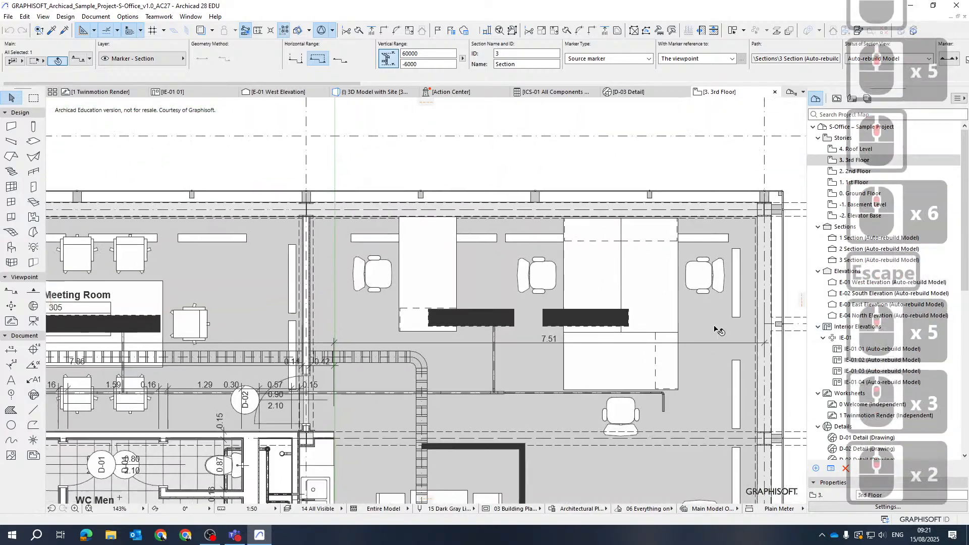
{"action": "middle_click_drag", "start_coordinate": [655, 383], "coordinate": [542, 135]}
{"action": "scroll", "coordinate": [590, 343], "scroll_direction": "down", "scroll_amount": 5}
{"action": "key", "text": "Escape"}
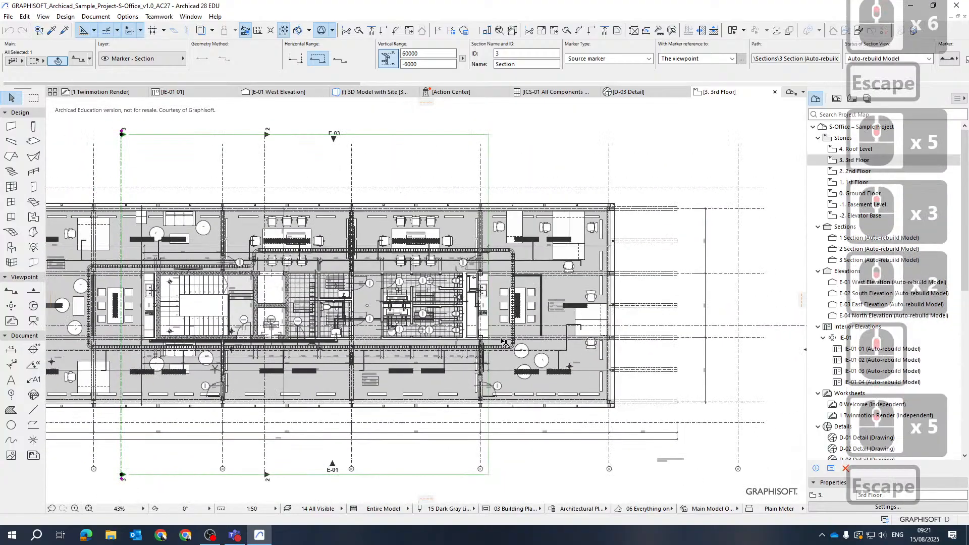
{"action": "scroll", "coordinate": [345, 374], "scroll_direction": "down", "scroll_amount": 1}
{"action": "middle_click_drag", "start_coordinate": [345, 374], "coordinate": [464, 355]}
{"action": "middle_click_drag", "start_coordinate": [353, 336], "coordinate": [455, 251]}
{"action": "scroll", "coordinate": [340, 302], "scroll_direction": "up", "scroll_amount": 5}
Step: Try to make every layer visible at once in the model view layer settings
{"action": "left_click", "coordinate": [288, 509]}
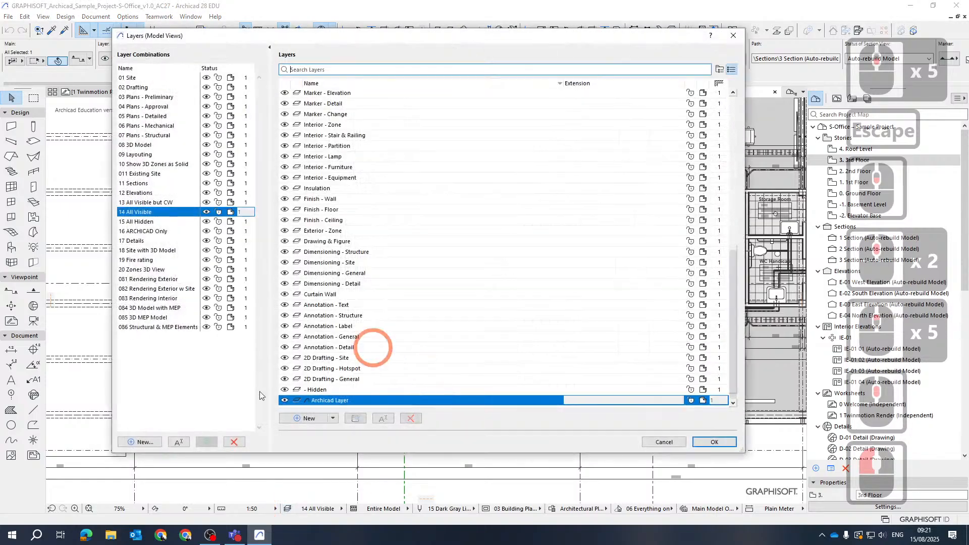
{"action": "left_click", "coordinate": [346, 202]}
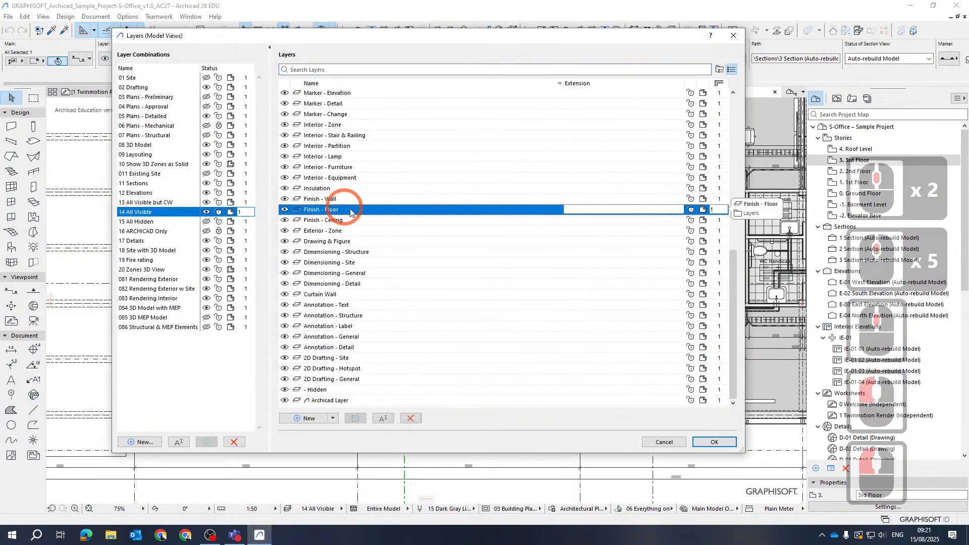
{"action": "key", "text": "ctrl+a"}
{"action": "scroll", "coordinate": [332, 328], "scroll_direction": "down", "scroll_amount": 14}
{"action": "scroll", "coordinate": [305, 280], "scroll_direction": "up", "scroll_amount": 20}
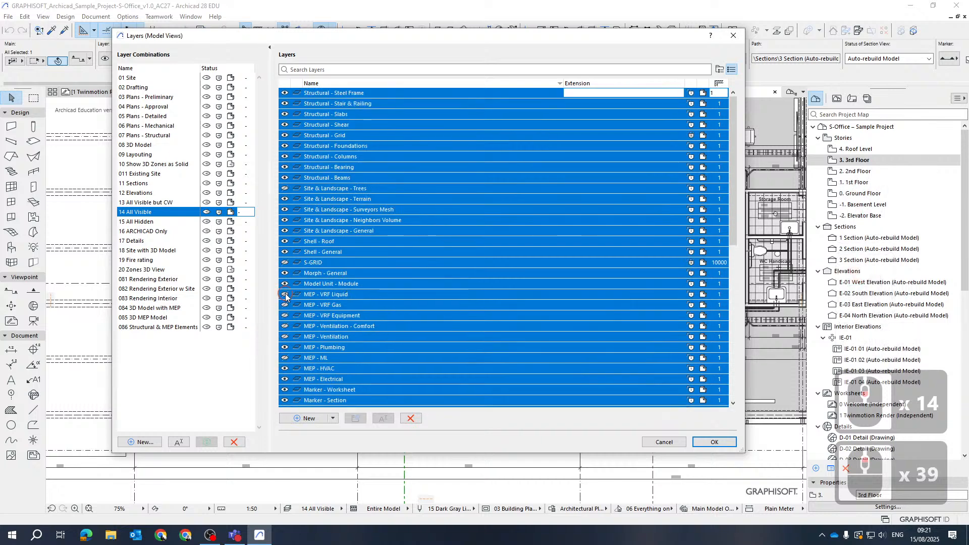
{"action": "double_click", "coordinate": [377, 282]}
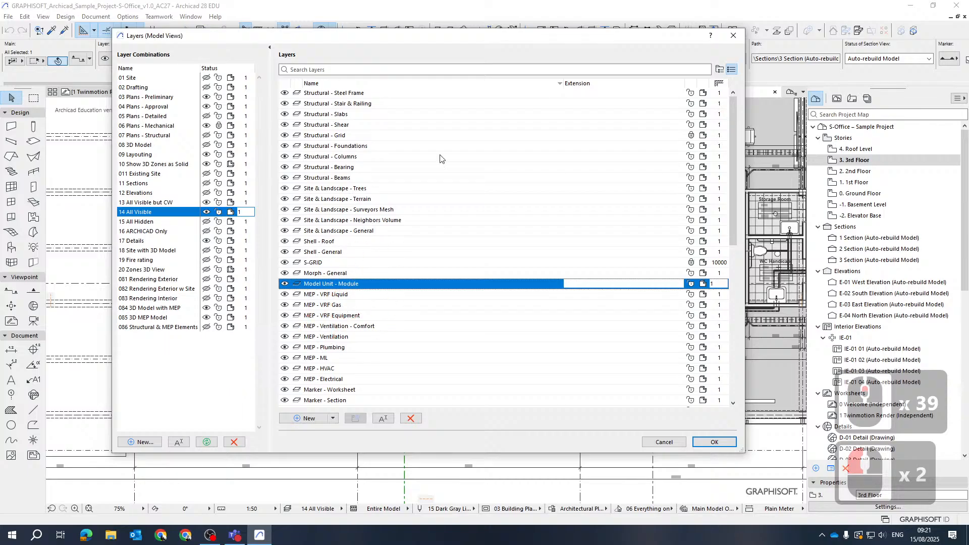
Step: Filter the layer list by "mep" and try to select the MEP layers
{"action": "left_click", "coordinate": [310, 70]}
{"action": "type", "text": "m"}
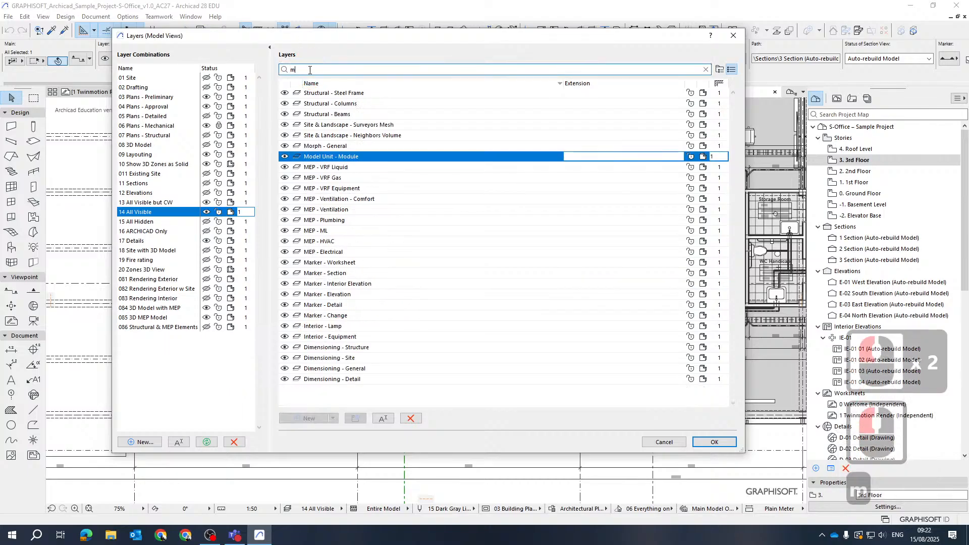
{"action": "type", "text": "ep"}
{"action": "left_click", "coordinate": [313, 92]}
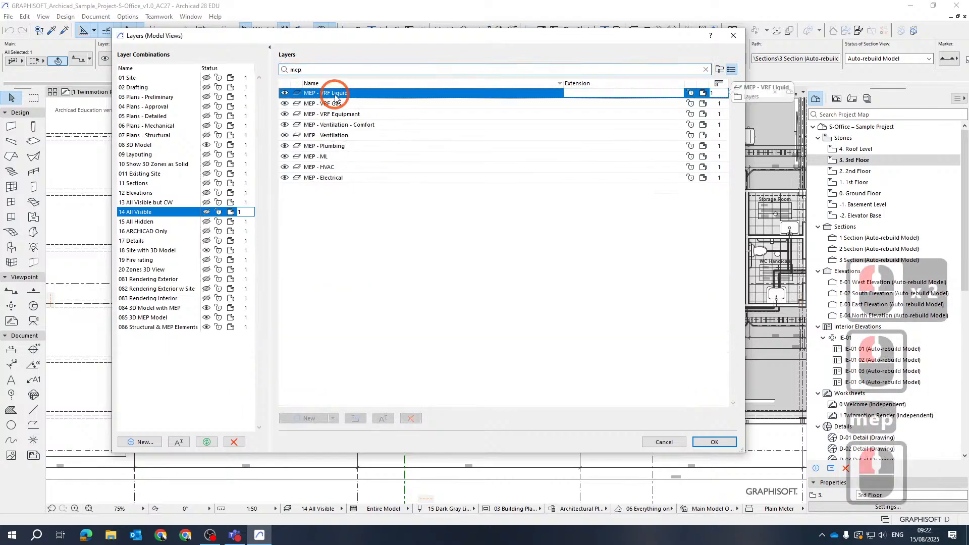
{"action": "left_click", "coordinate": [323, 185]}
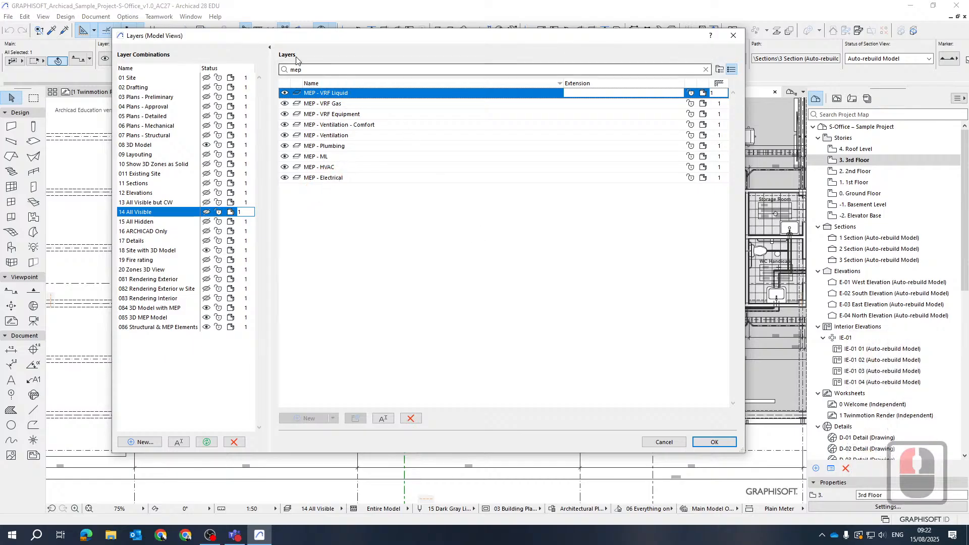
{"action": "key", "text": "BackSpace"}
{"action": "key", "text": "BackSpace"}
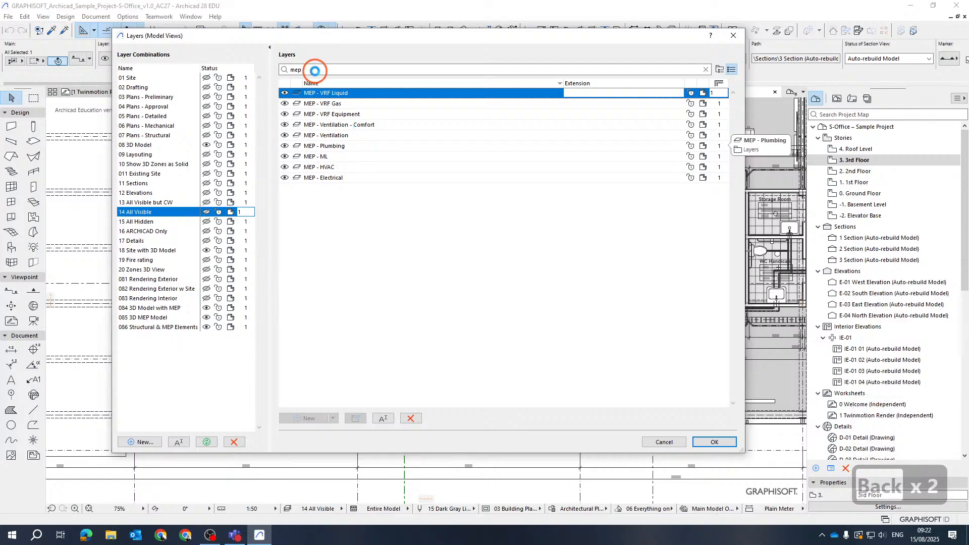
{"action": "left_click", "coordinate": [503, 294]}
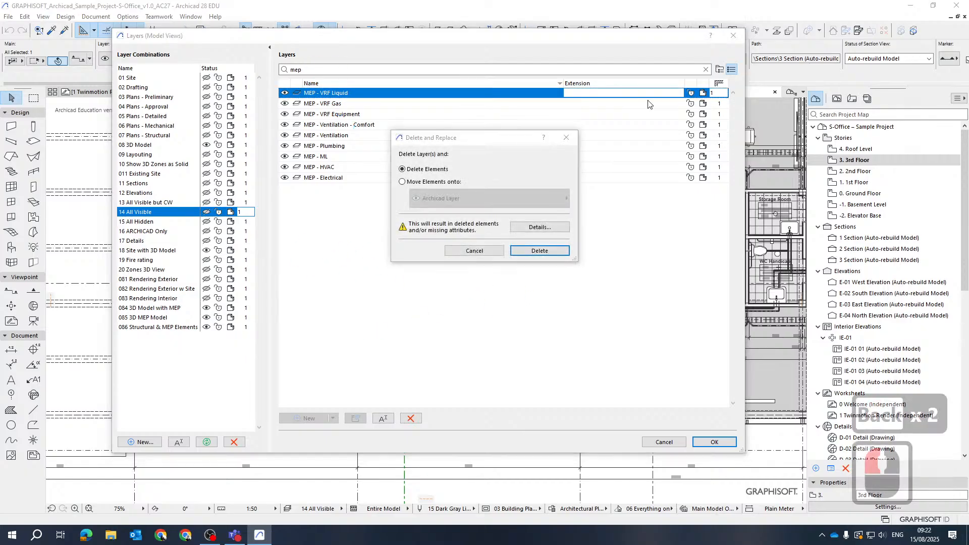
{"action": "key", "text": "Escape"}
{"action": "key", "text": "Escape"}
{"action": "key", "text": "Escape"}
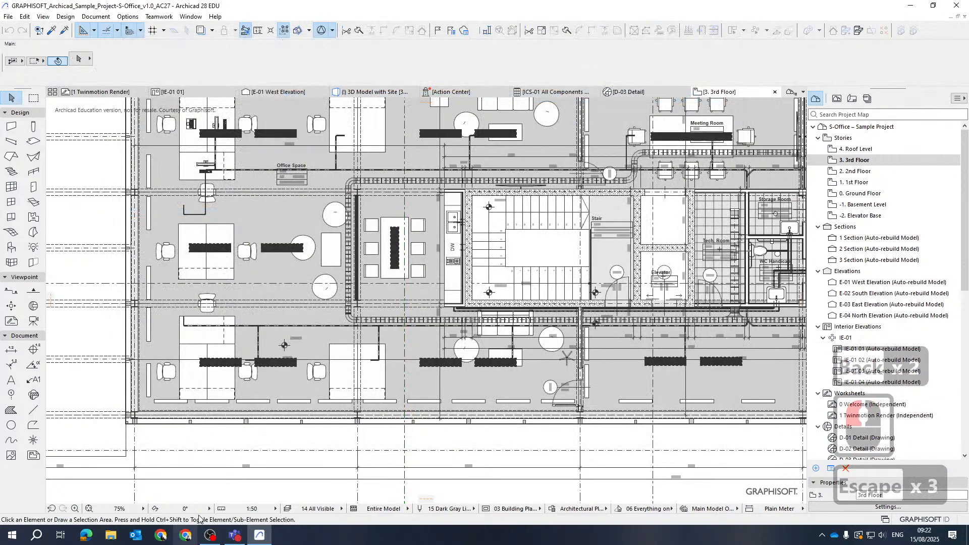
Step: Hide every layer in the model view layer settings for the 3rd Floor plan
{"action": "left_click", "coordinate": [288, 509]}
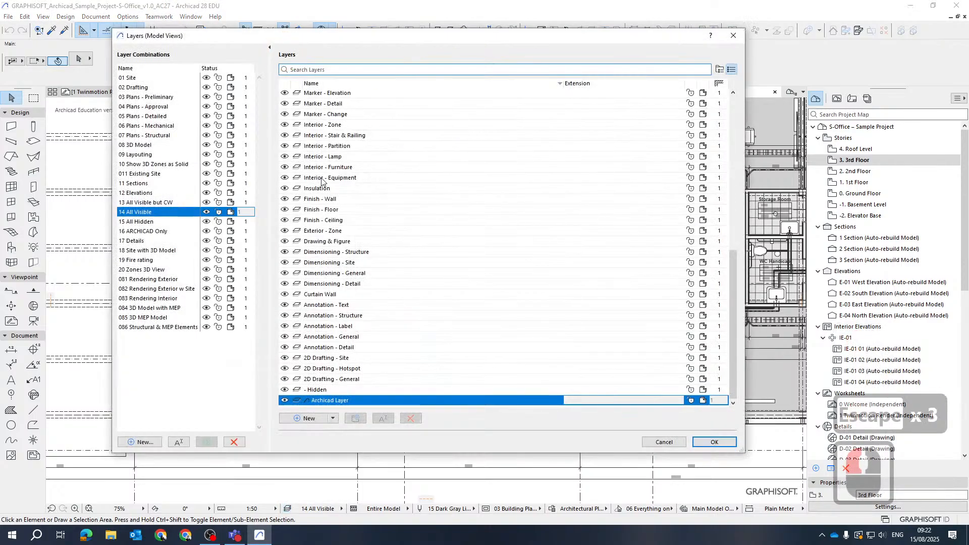
{"action": "scroll", "coordinate": [323, 182], "scroll_direction": "up", "scroll_amount": 8}
{"action": "scroll", "coordinate": [371, 270], "scroll_direction": "down", "scroll_amount": 14}
{"action": "scroll", "coordinate": [371, 273], "scroll_direction": "up", "scroll_amount": 11}
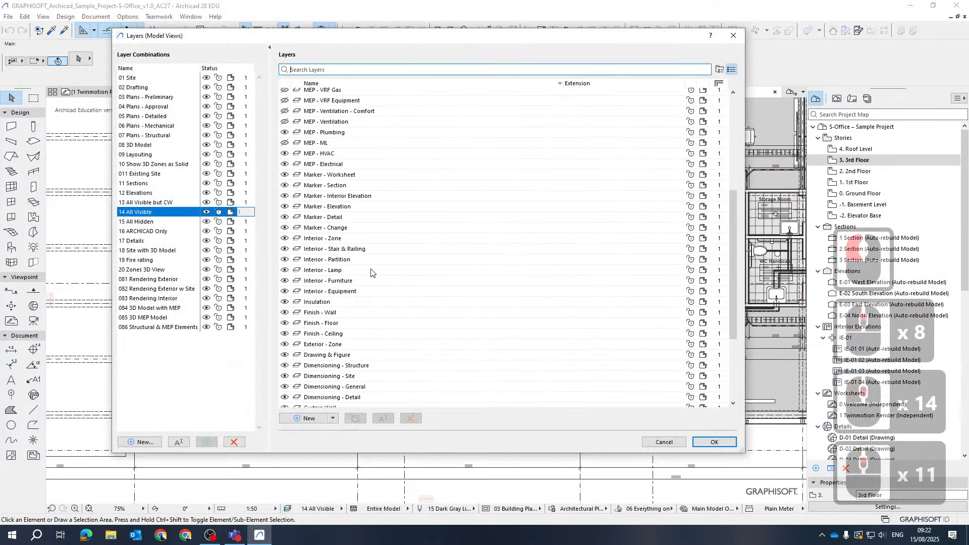
{"action": "left_click", "coordinate": [290, 261]}
{"action": "key", "text": "ctrl+a"}
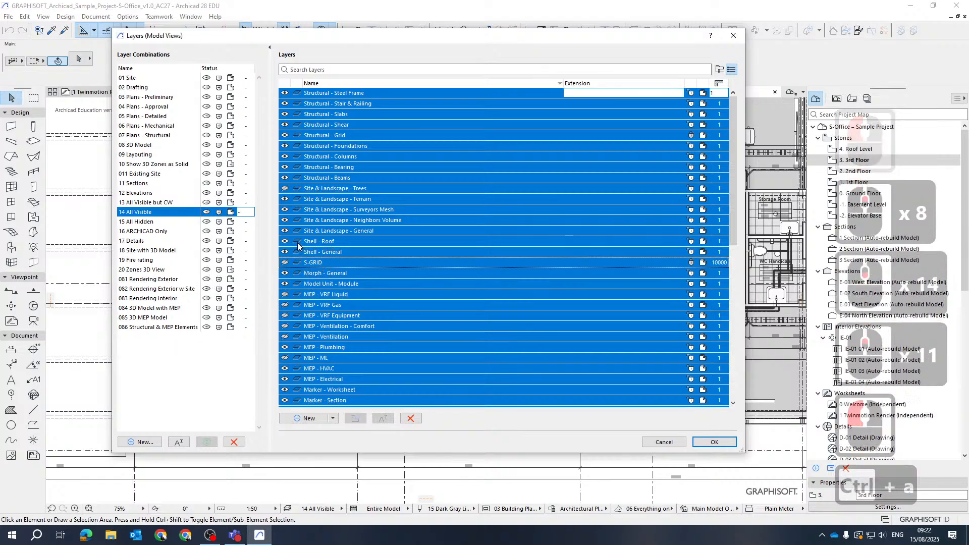
{"action": "left_click", "coordinate": [285, 242]}
{"action": "left_click", "coordinate": [325, 209]}
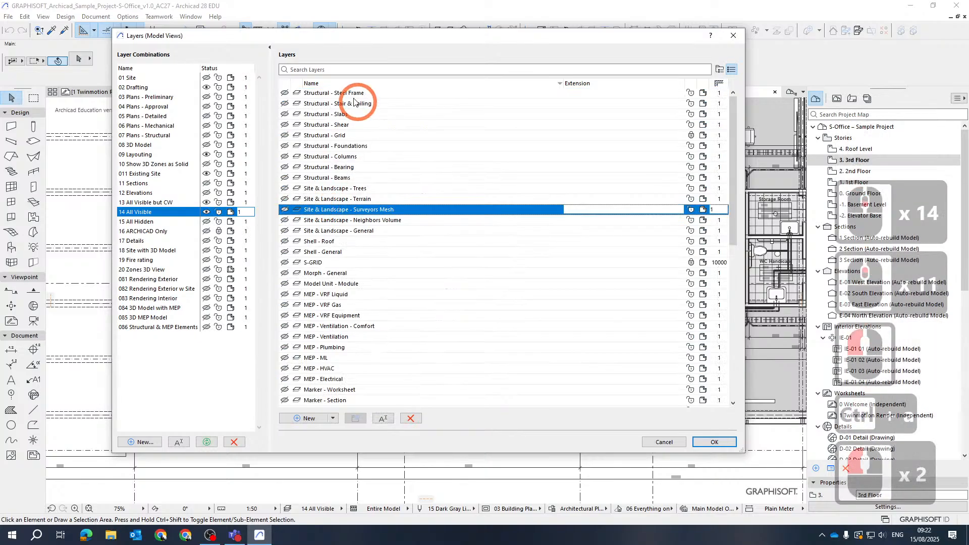
Step: Filter the layers by "mep", make all the MEP layers from VRF Liquid to Electrical visible, and apply the settings
{"action": "left_click", "coordinate": [304, 69]}
{"action": "type", "text": "mepo"}
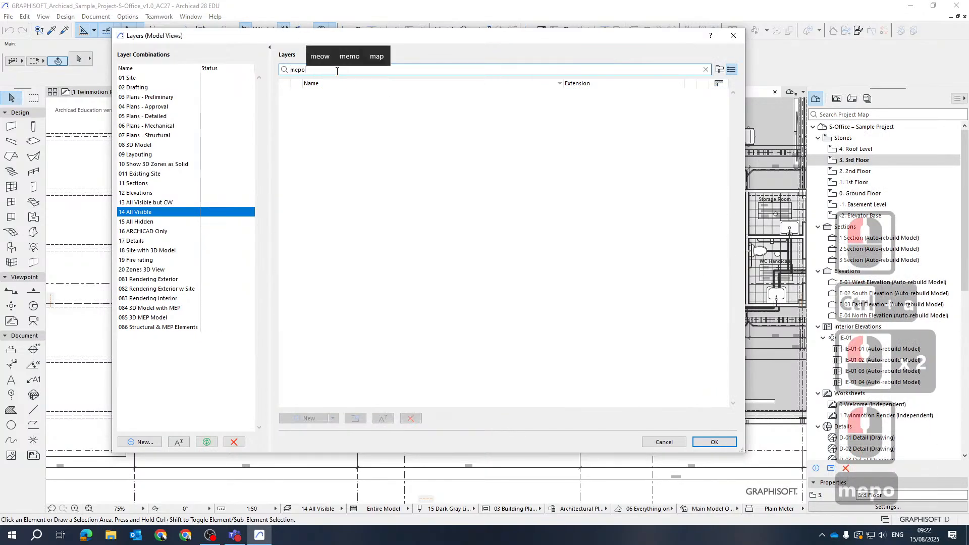
{"action": "key", "text": "BackSpace"}
{"action": "left_click", "coordinate": [349, 96]}
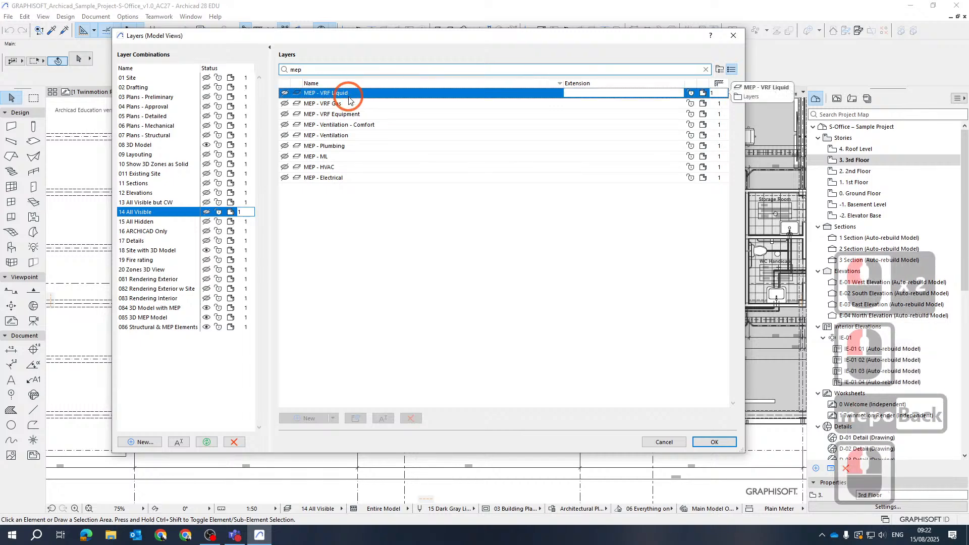
{"action": "left_click", "coordinate": [307, 180], "text": "shift"}
{"action": "left_click", "coordinate": [286, 178]}
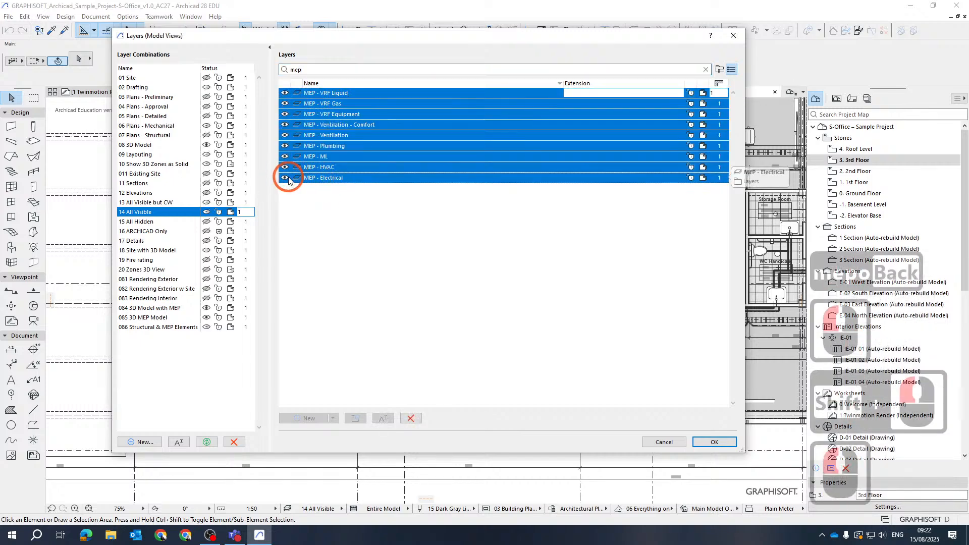
{"action": "left_click", "coordinate": [721, 442]}
{"action": "left_click", "coordinate": [644, 365]}
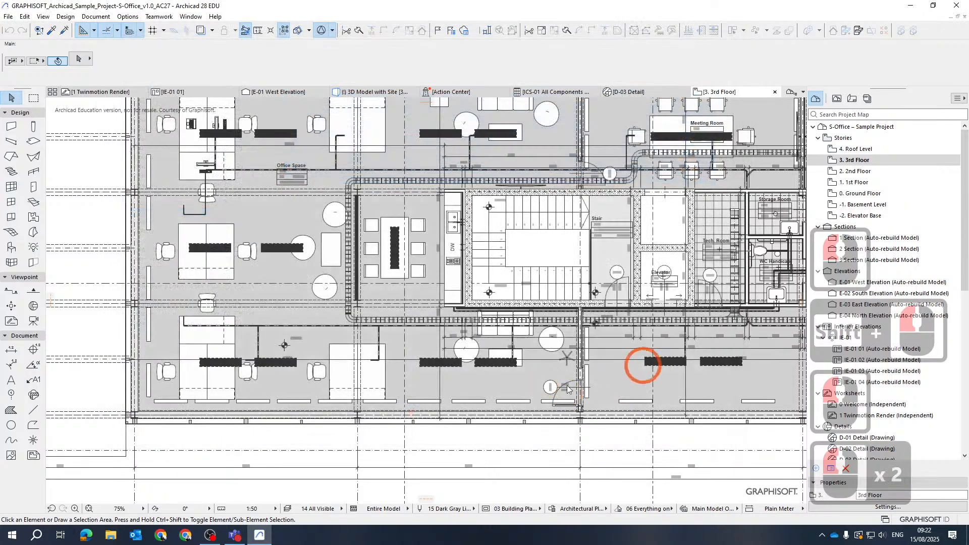
Step: Examine the MEP-only 3rd Floor plan, focusing on the duct shafts, round riser and ventilation units at the far end of the floor
{"action": "scroll", "coordinate": [349, 250], "scroll_direction": "down", "scroll_amount": 2}
{"action": "scroll", "coordinate": [349, 251], "scroll_direction": "down", "scroll_amount": 2}
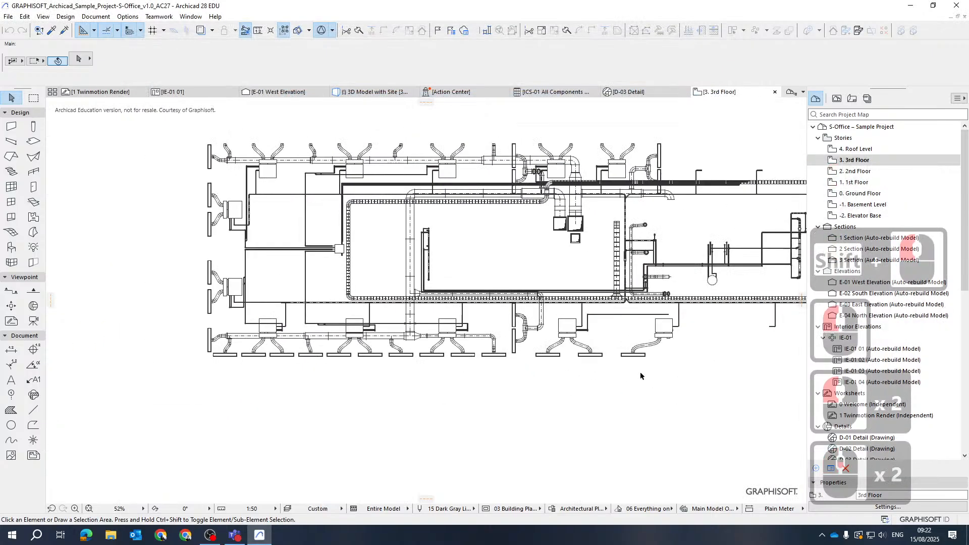
{"action": "middle_click_drag", "start_coordinate": [640, 374], "coordinate": [498, 403]}
{"action": "middle_click_drag", "start_coordinate": [760, 321], "coordinate": [578, 337]}
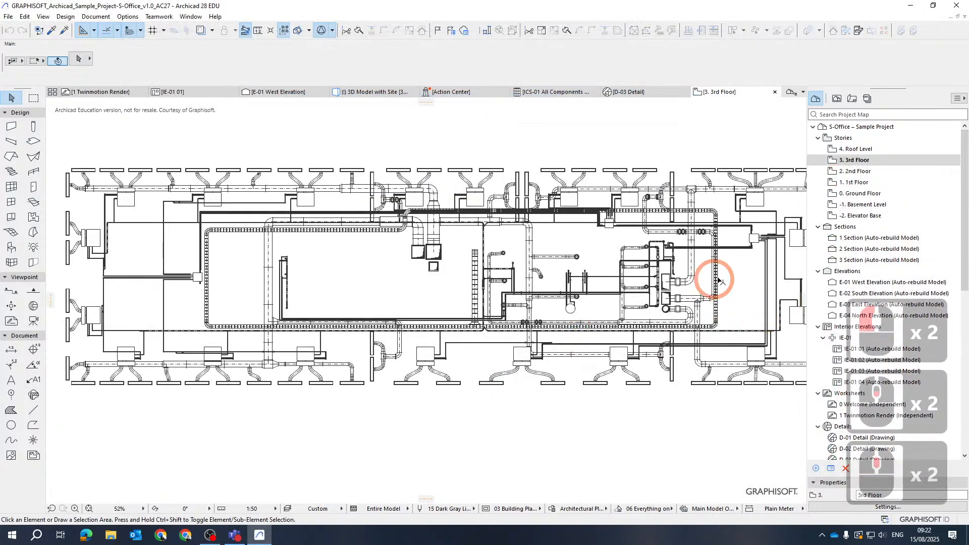
{"action": "scroll", "coordinate": [659, 265], "scroll_direction": "up", "scroll_amount": 6}
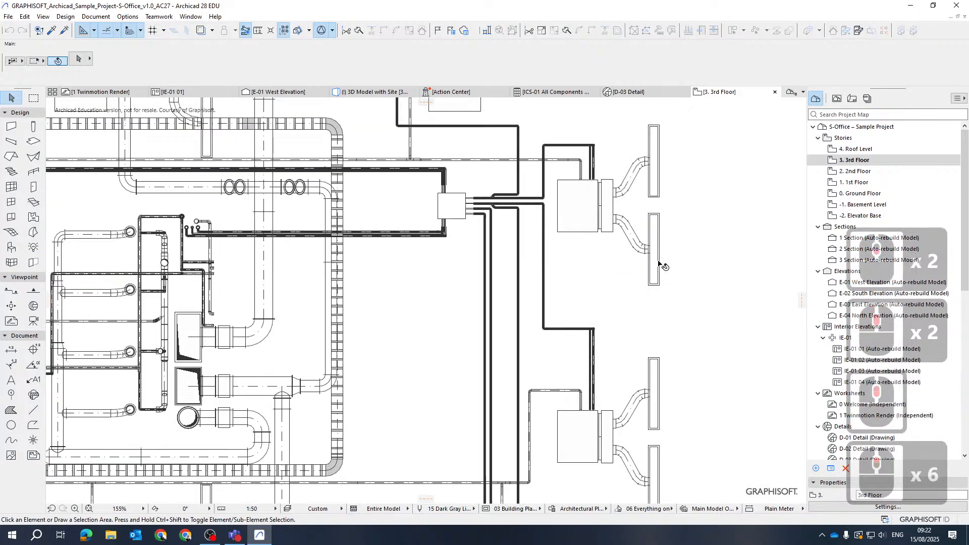
{"action": "scroll", "coordinate": [659, 265], "scroll_direction": "down", "scroll_amount": 3}
{"action": "scroll", "coordinate": [333, 396], "scroll_direction": "up", "scroll_amount": 10}
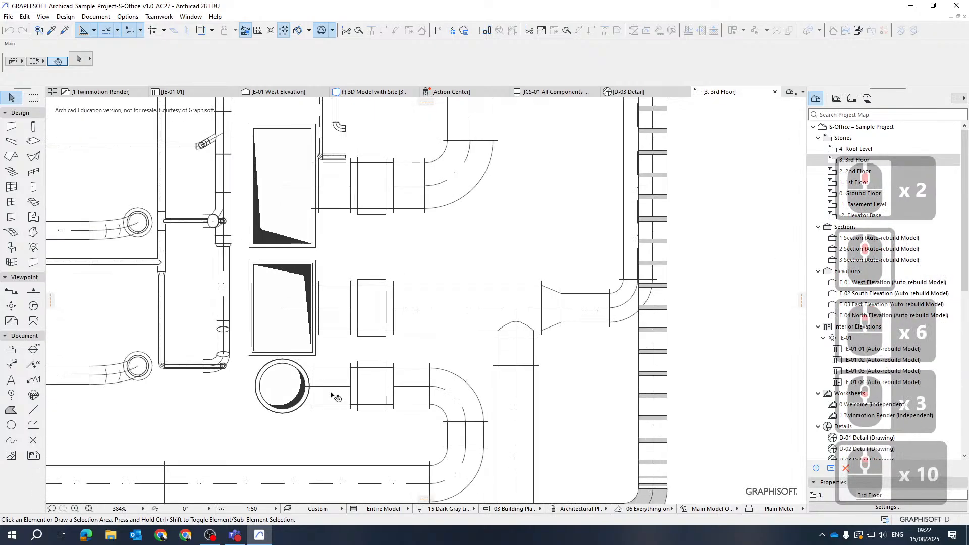
{"action": "scroll", "coordinate": [294, 328], "scroll_direction": "down", "scroll_amount": 4}
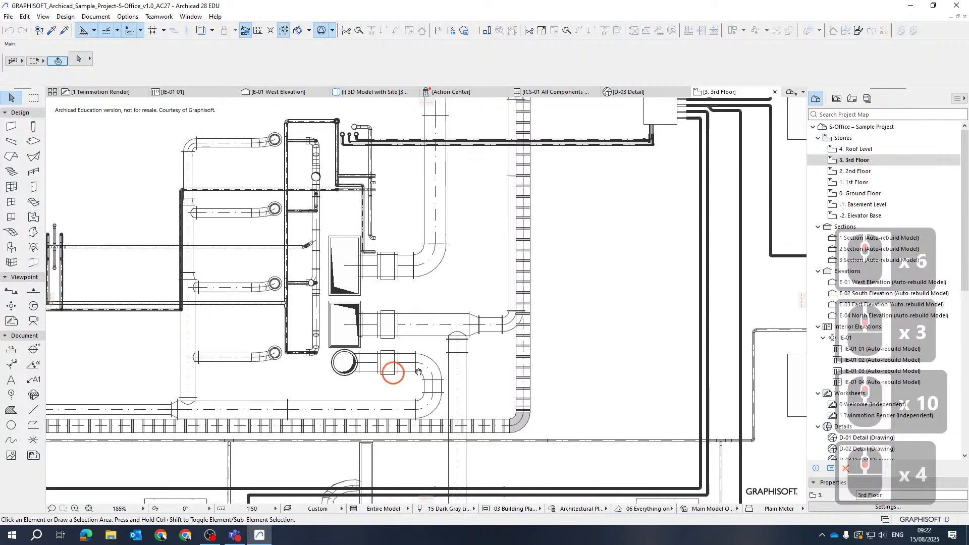
{"action": "scroll", "coordinate": [389, 369], "scroll_direction": "up", "scroll_amount": 3}
{"action": "scroll", "coordinate": [485, 383], "scroll_direction": "up", "scroll_amount": 6}
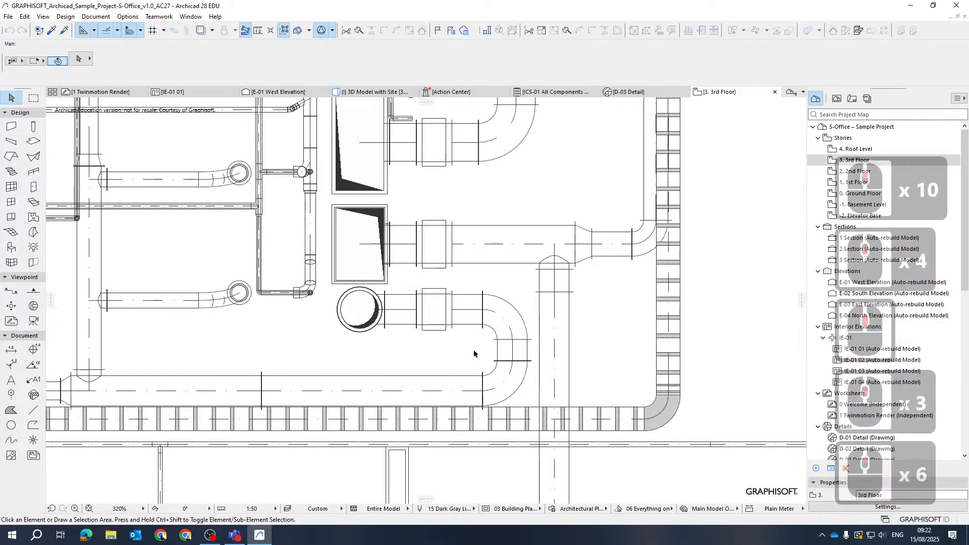
{"action": "scroll", "coordinate": [338, 314], "scroll_direction": "down", "scroll_amount": 5}
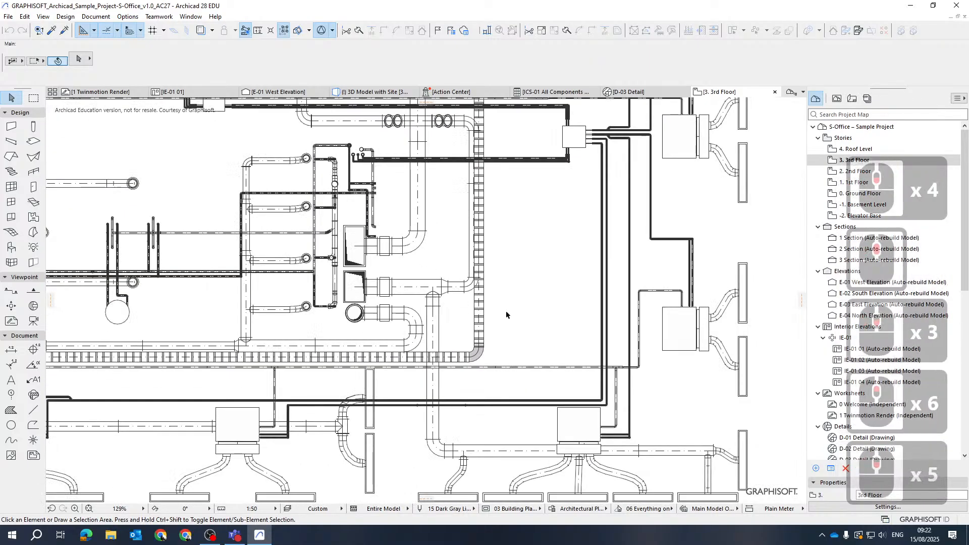
{"action": "scroll", "coordinate": [506, 310], "scroll_direction": "down", "scroll_amount": 3}
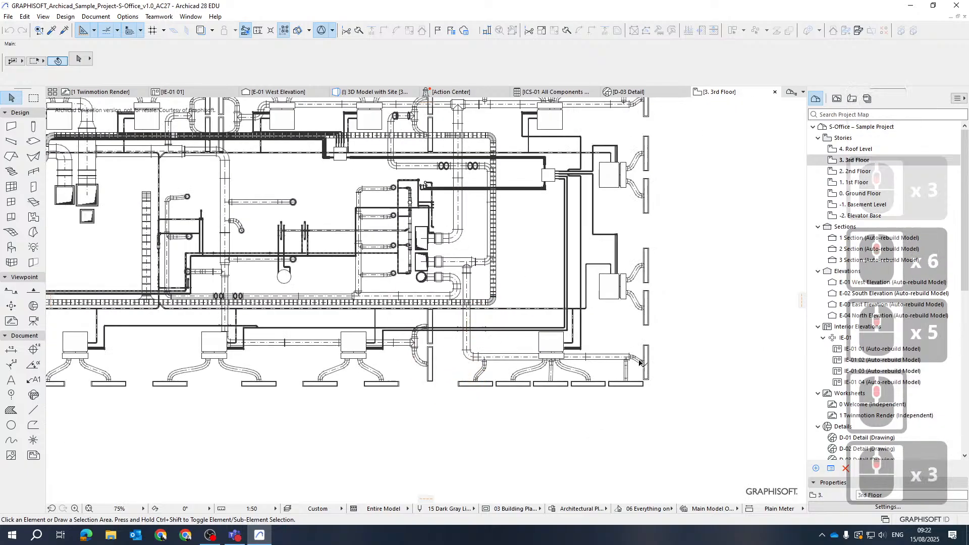
Step: Examine the pipework, vertical shafts and cable tray around the building core in the MEP-only plan
{"action": "scroll", "coordinate": [259, 329], "scroll_direction": "up", "scroll_amount": 5}
{"action": "scroll", "coordinate": [650, 279], "scroll_direction": "down", "scroll_amount": 3}
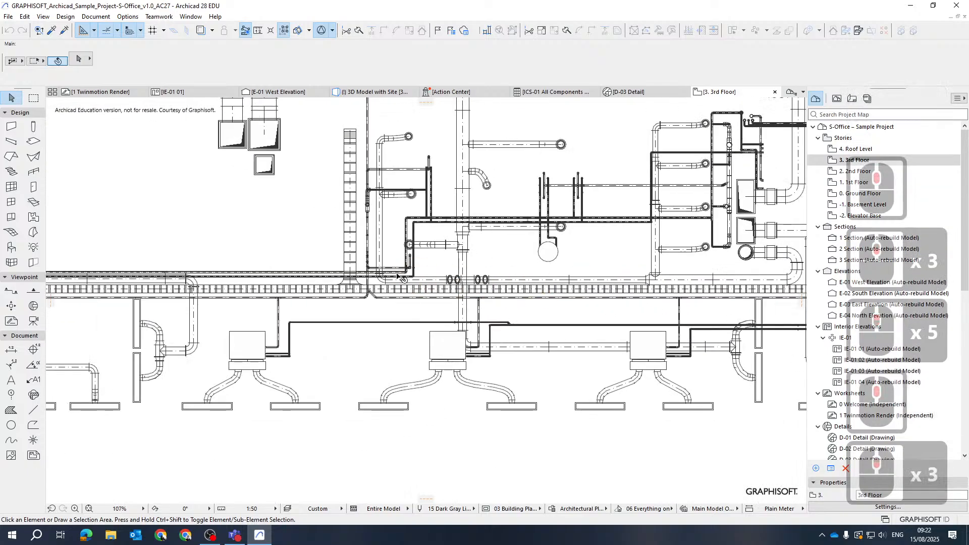
{"action": "middle_click_drag", "start_coordinate": [462, 142], "coordinate": [343, 194]}
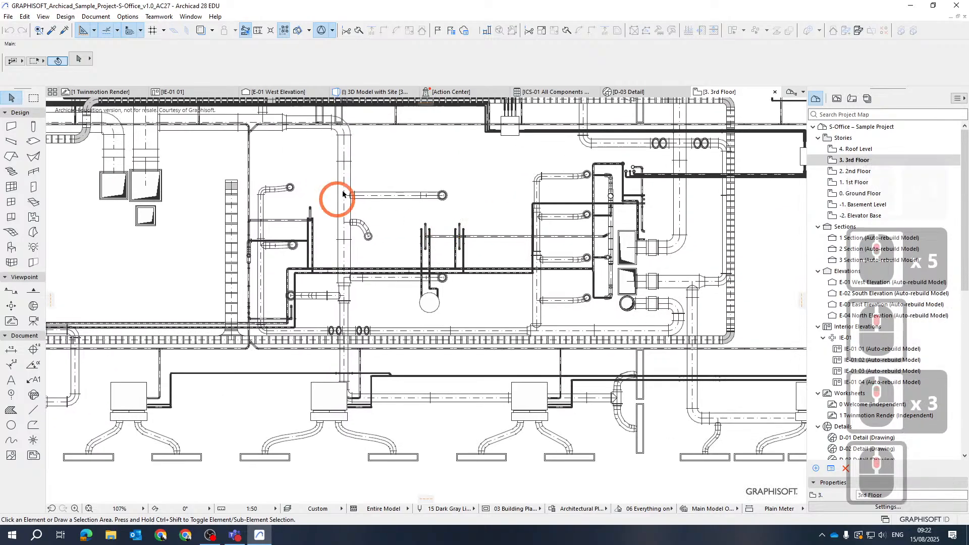
{"action": "middle_click_drag", "start_coordinate": [715, 302], "coordinate": [617, 309]}
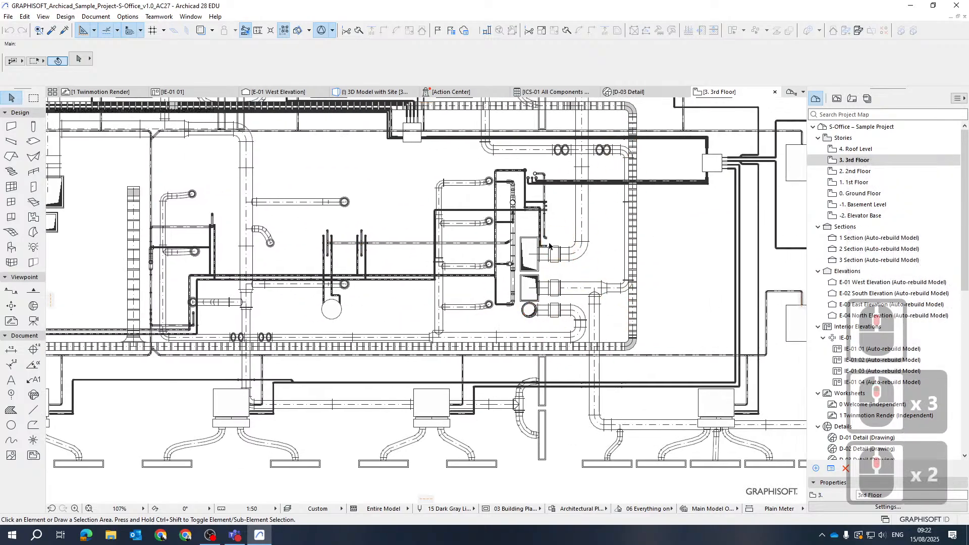
{"action": "scroll", "coordinate": [549, 255], "scroll_direction": "up", "scroll_amount": 2}
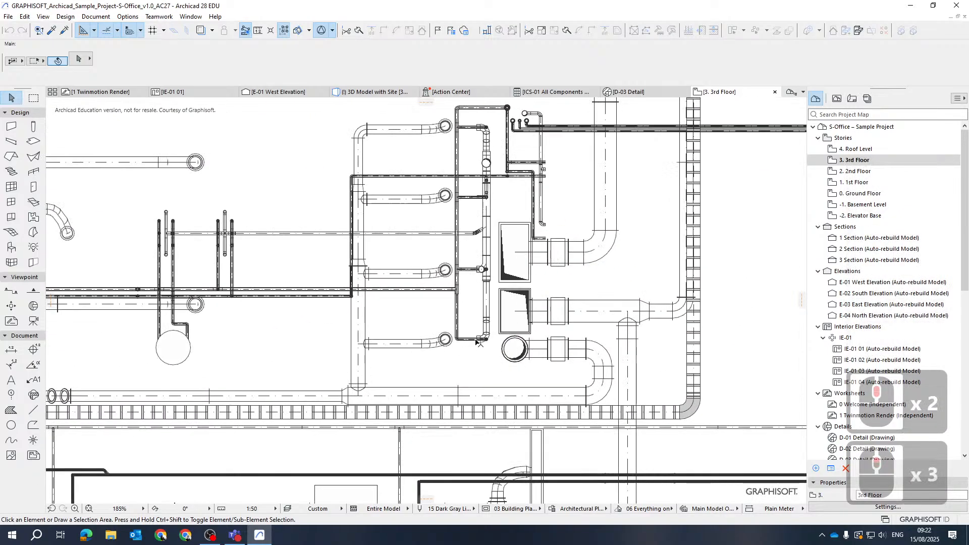
{"action": "scroll", "coordinate": [491, 283], "scroll_direction": "up", "scroll_amount": 3}
{"action": "scroll", "coordinate": [504, 283], "scroll_direction": "down", "scroll_amount": 5}
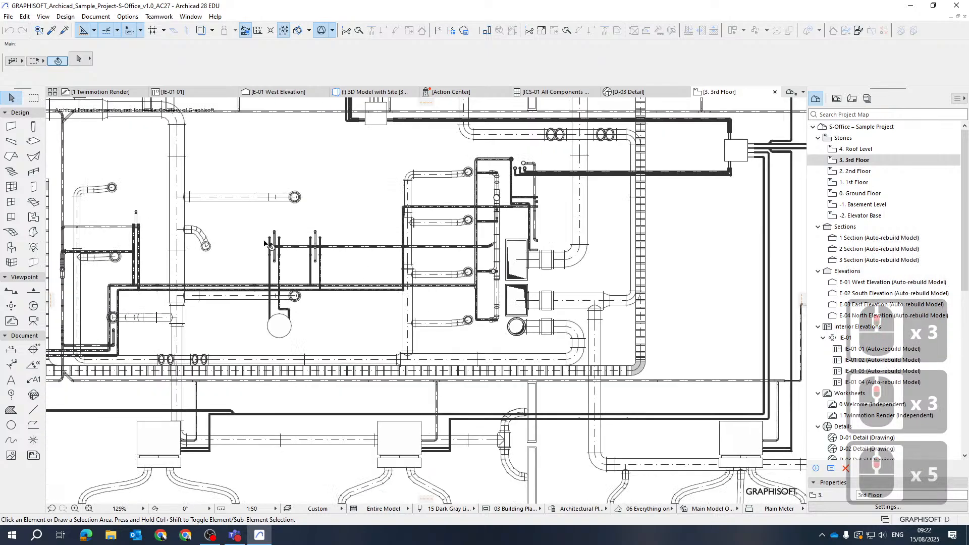
{"action": "middle_click_drag", "start_coordinate": [284, 256], "coordinate": [414, 289]}
{"action": "middle_click_drag", "start_coordinate": [271, 299], "coordinate": [695, 282]}
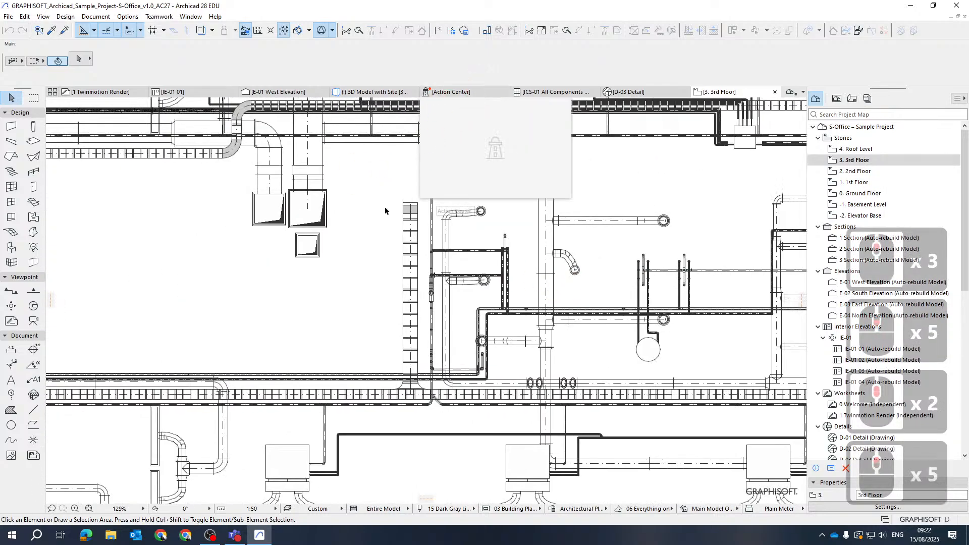
{"action": "scroll", "coordinate": [360, 244], "scroll_direction": "up", "scroll_amount": 3}
{"action": "scroll", "coordinate": [506, 371], "scroll_direction": "down", "scroll_amount": 3}
{"action": "middle_click_drag", "start_coordinate": [579, 385], "coordinate": [583, 308]}
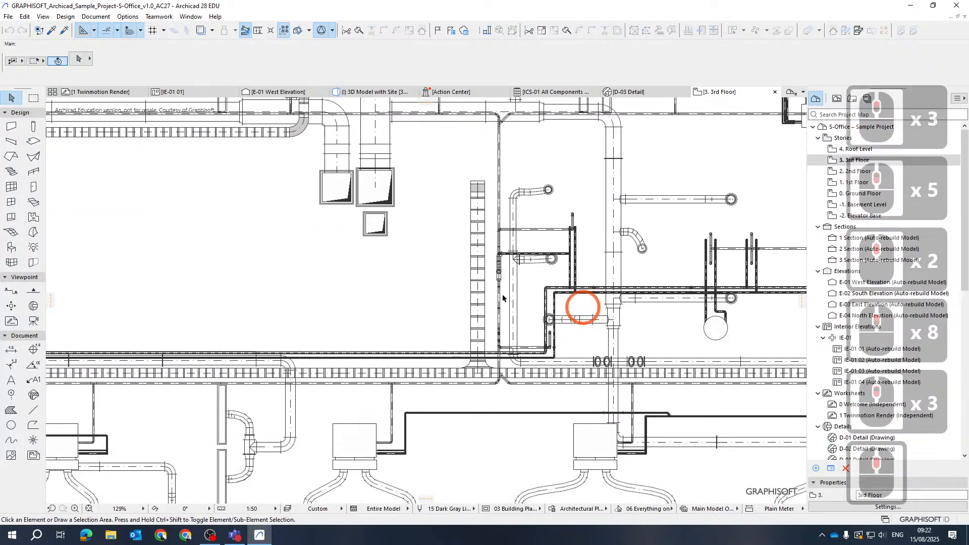
{"action": "scroll", "coordinate": [379, 277], "scroll_direction": "down", "scroll_amount": 6}
{"action": "key", "text": "Escape"}
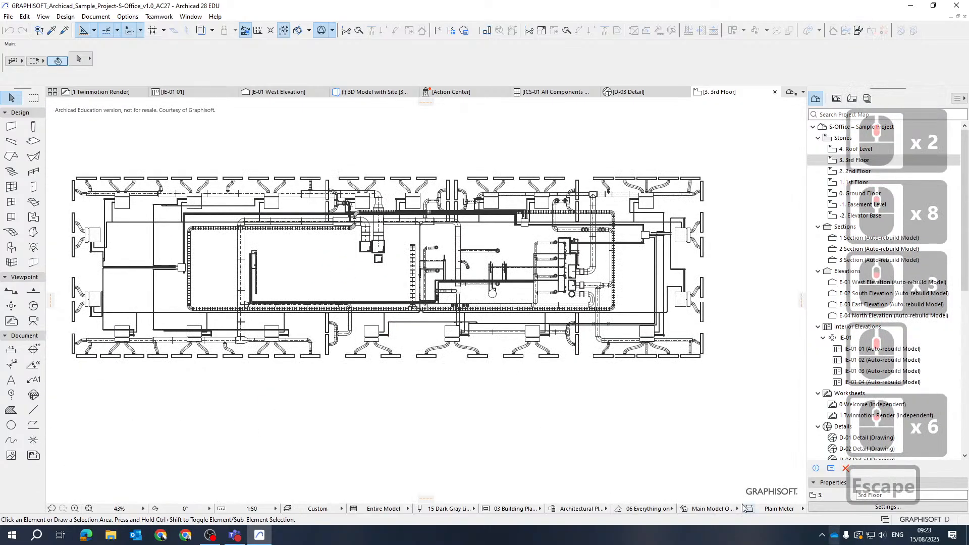
{"action": "scroll", "coordinate": [731, 506], "scroll_direction": "down", "scroll_amount": 2}
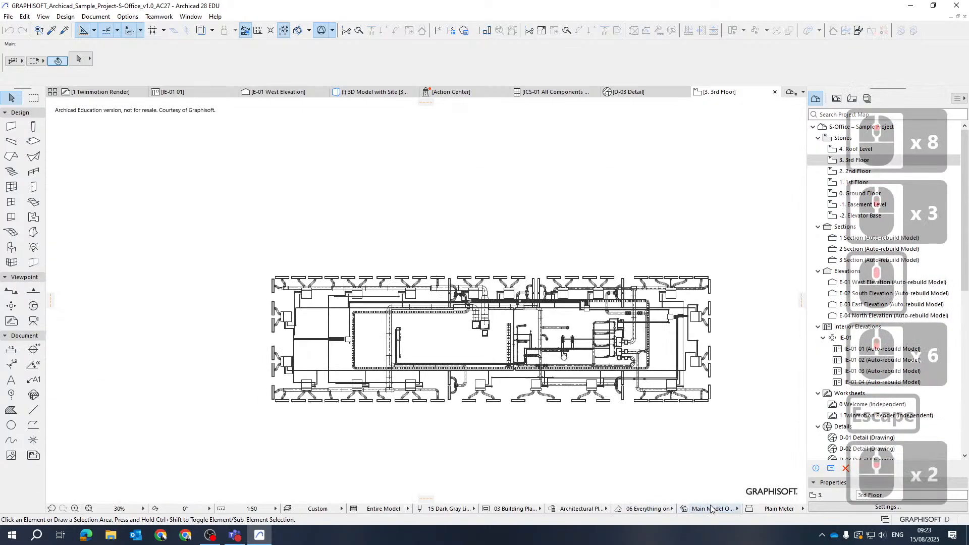
Step: Apply the MEP - 3D Model graphic override combination to the 3rd Floor plan
{"action": "left_click", "coordinate": [620, 511]}
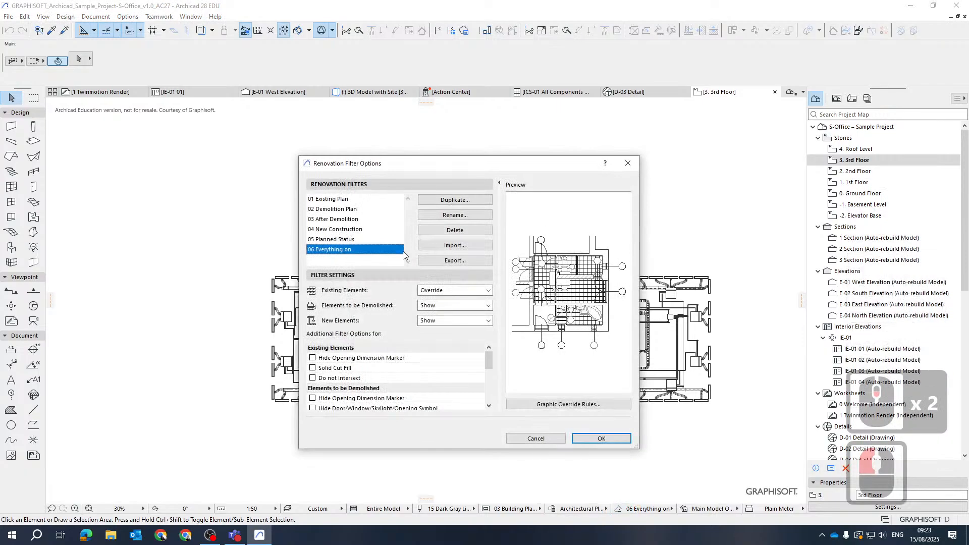
{"action": "key", "text": "Escape"}
{"action": "left_click", "coordinate": [551, 510]}
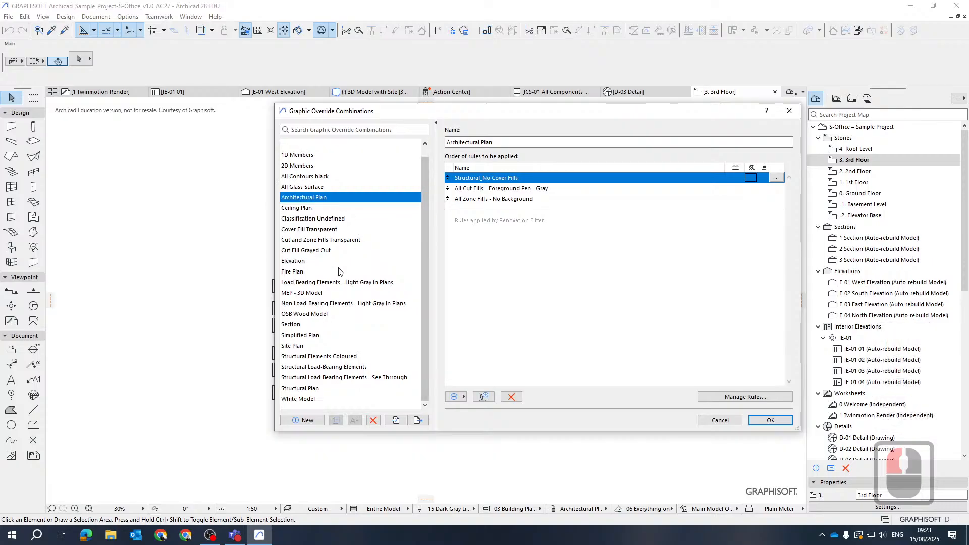
{"action": "scroll", "coordinate": [338, 271], "scroll_direction": "up", "scroll_amount": 3}
{"action": "left_click", "coordinate": [305, 296]}
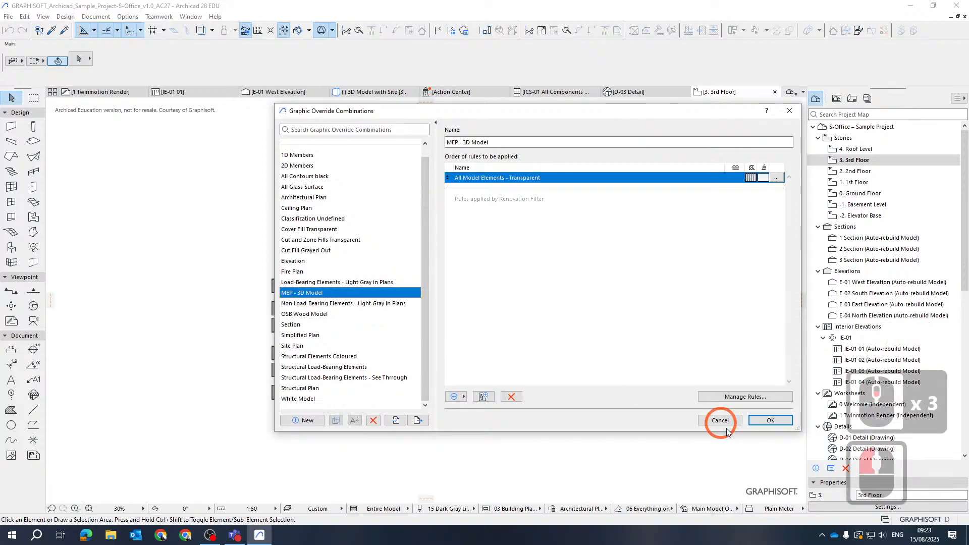
{"action": "left_click", "coordinate": [772, 422]}
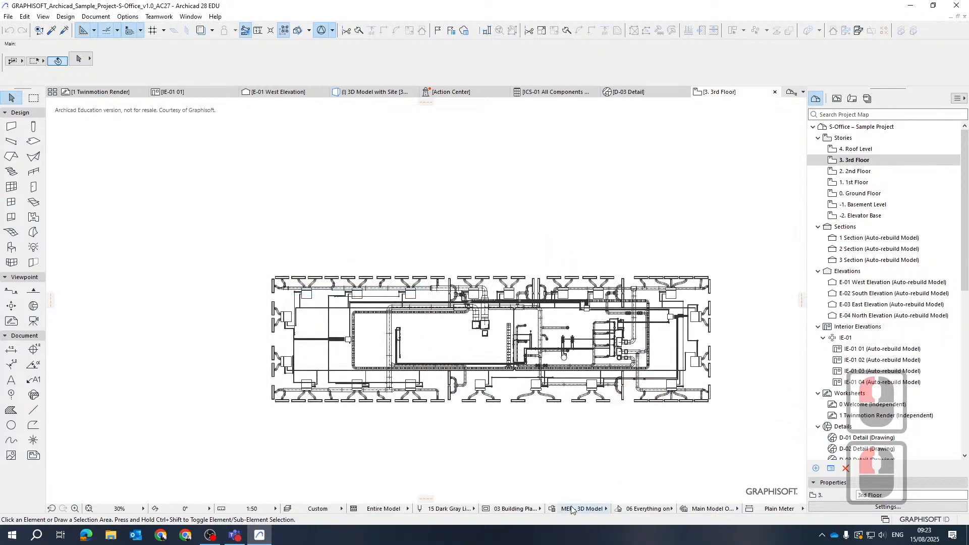
{"action": "left_click", "coordinate": [553, 509]}
Step: Examine the ventilation units, ducts and refrigerant lines at the open office end of the plan with the new override
{"action": "scroll", "coordinate": [363, 423], "scroll_direction": "up", "scroll_amount": 11}
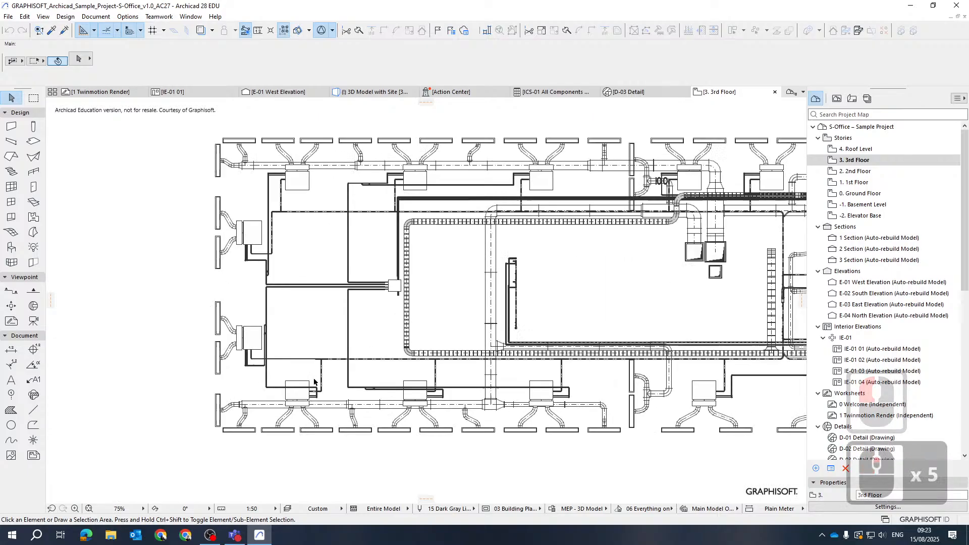
{"action": "key", "text": "Escape"}
{"action": "key", "text": "Escape"}
{"action": "scroll", "coordinate": [278, 280], "scroll_direction": "down", "scroll_amount": 7}
{"action": "key", "text": "Escape"}
{"action": "scroll", "coordinate": [152, 270], "scroll_direction": "up", "scroll_amount": 13}
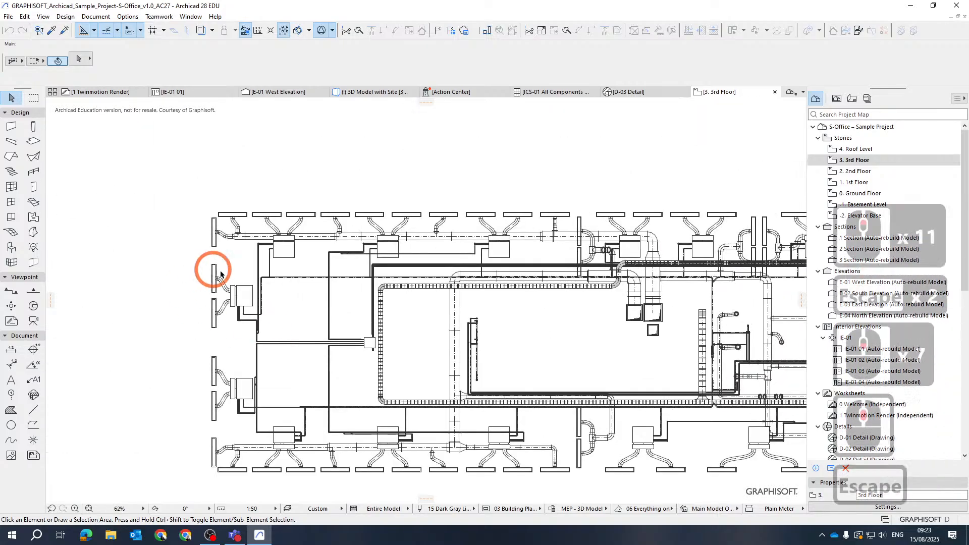
{"action": "scroll", "coordinate": [164, 244], "scroll_direction": "down", "scroll_amount": 4}
{"action": "scroll", "coordinate": [161, 243], "scroll_direction": "down", "scroll_amount": 6}
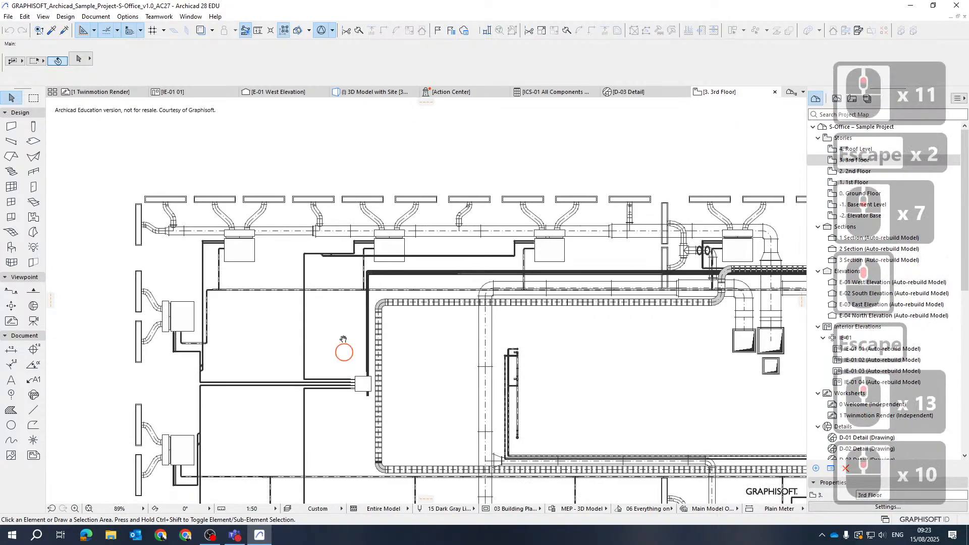
{"action": "key", "text": "Escape"}
Step: Examine the services along the full length of the 3rd Floor plan, from the open office end to the far end
{"action": "middle_click_drag", "start_coordinate": [604, 327], "coordinate": [434, 305]}
{"action": "scroll", "coordinate": [472, 331], "scroll_direction": "down", "scroll_amount": 4}
{"action": "middle_click_drag", "start_coordinate": [464, 372], "coordinate": [468, 374]}
{"action": "scroll", "coordinate": [467, 376], "scroll_direction": "down", "scroll_amount": 1}
{"action": "middle_click_drag", "start_coordinate": [628, 378], "coordinate": [436, 384]}
{"action": "key", "text": "Escape"}
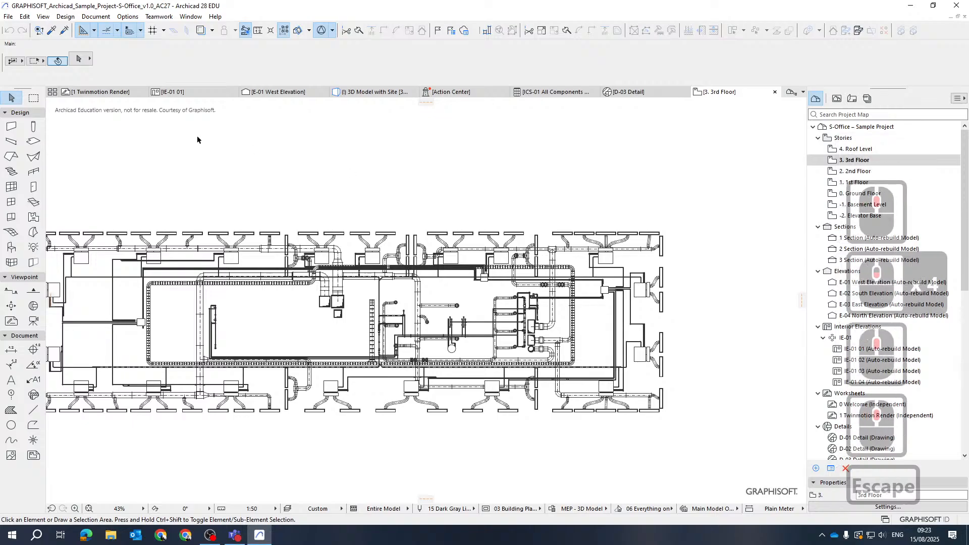
{"action": "scroll", "coordinate": [530, 296], "scroll_direction": "down", "scroll_amount": 3}
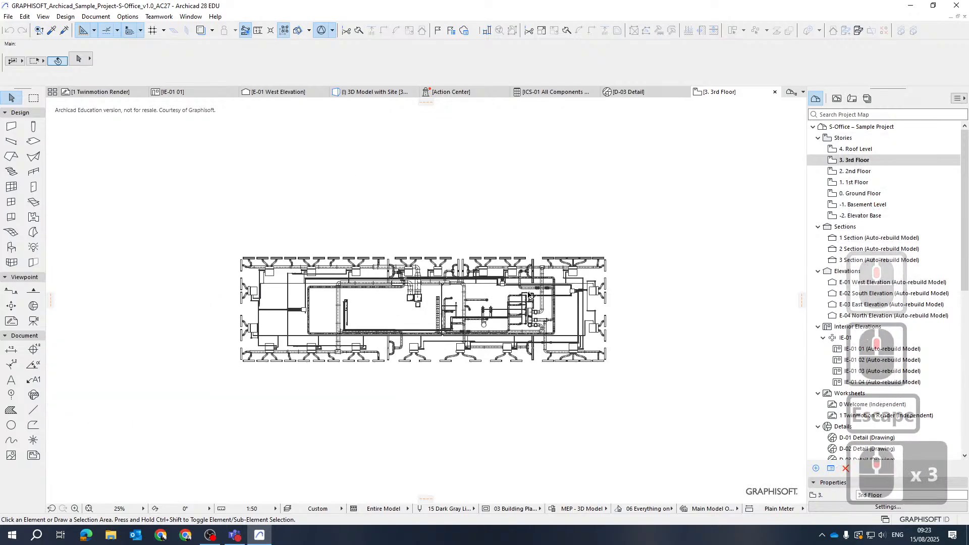
{"action": "scroll", "coordinate": [424, 338], "scroll_direction": "up", "scroll_amount": 2}
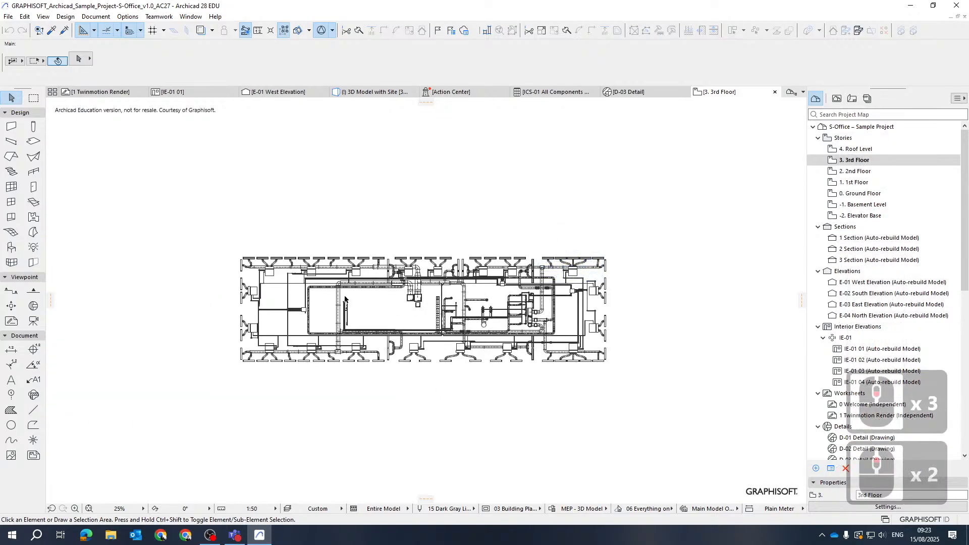
Step: Switch to the 3D Model with Site view and show the building from outside, above the roof corner
{"action": "left_click", "coordinate": [372, 92]}
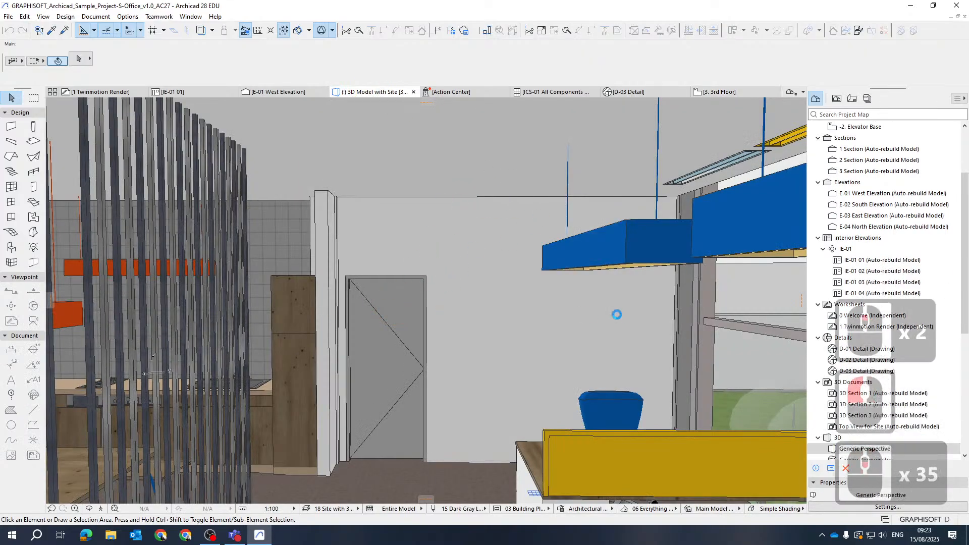
{"action": "scroll", "coordinate": [513, 314], "scroll_direction": "down", "scroll_amount": 7}
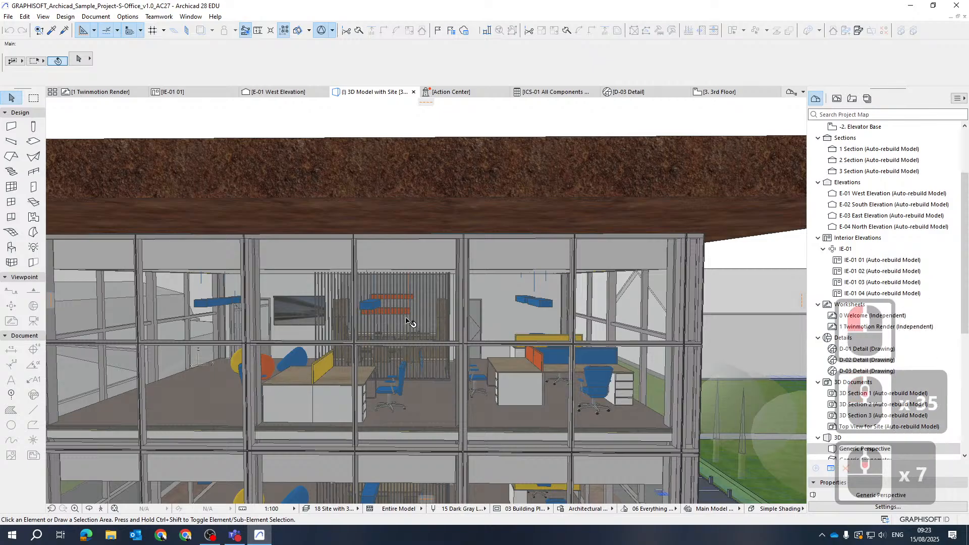
{"action": "middle_click_drag", "start_coordinate": [583, 350], "coordinate": [222, 535], "text": "shift"}
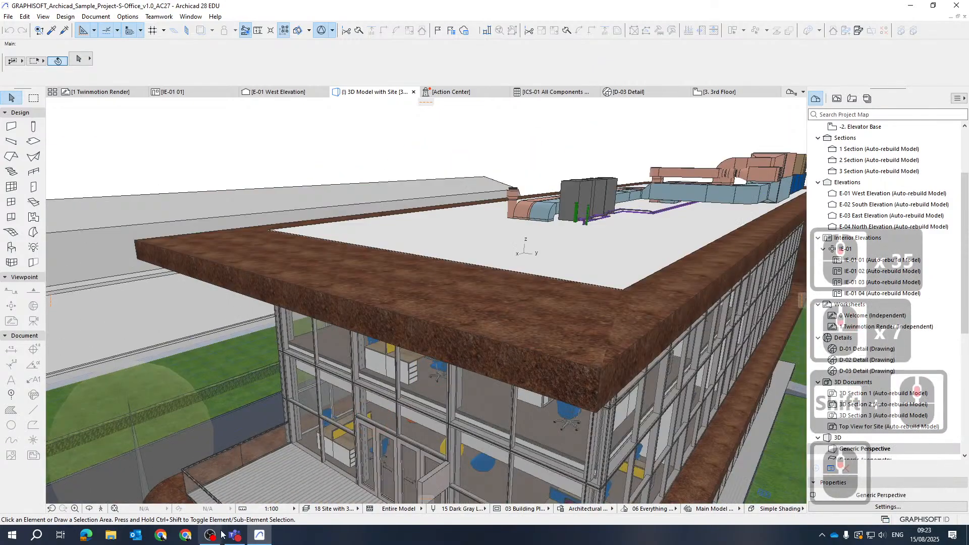
Step: Apply the 085 3D MEP Model layer combination to the 3D view
{"action": "left_click", "coordinate": [312, 510]}
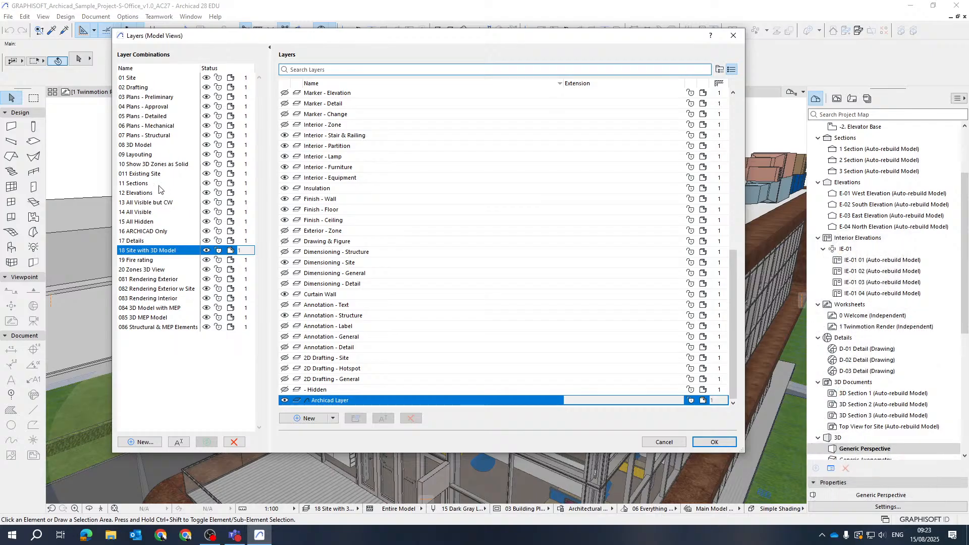
{"action": "double_click", "coordinate": [145, 319]}
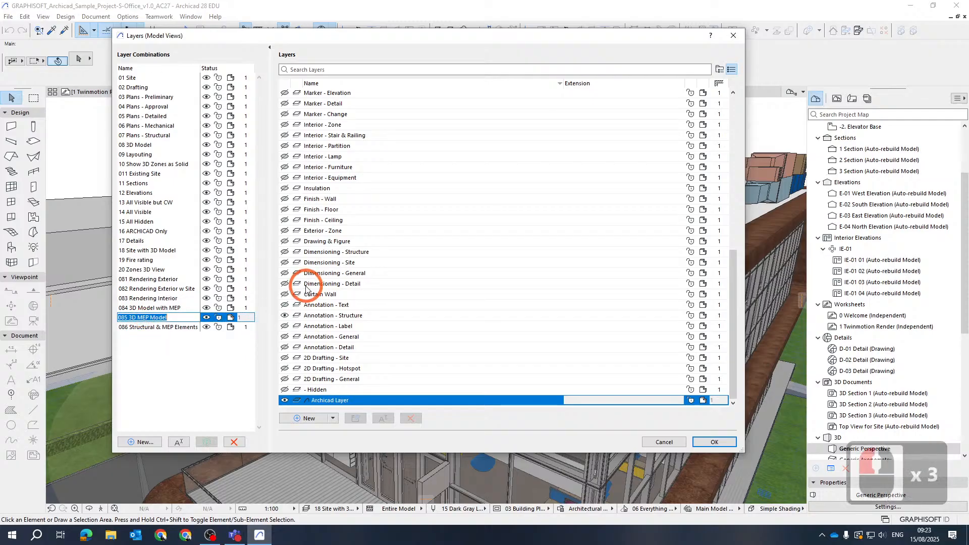
{"action": "left_click", "coordinate": [546, 458]}
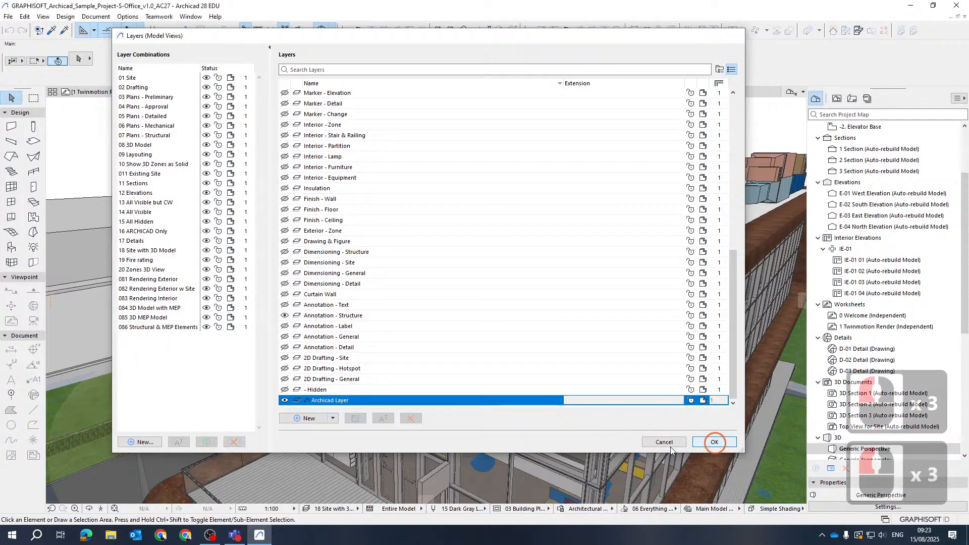
{"action": "left_click", "coordinate": [312, 510]}
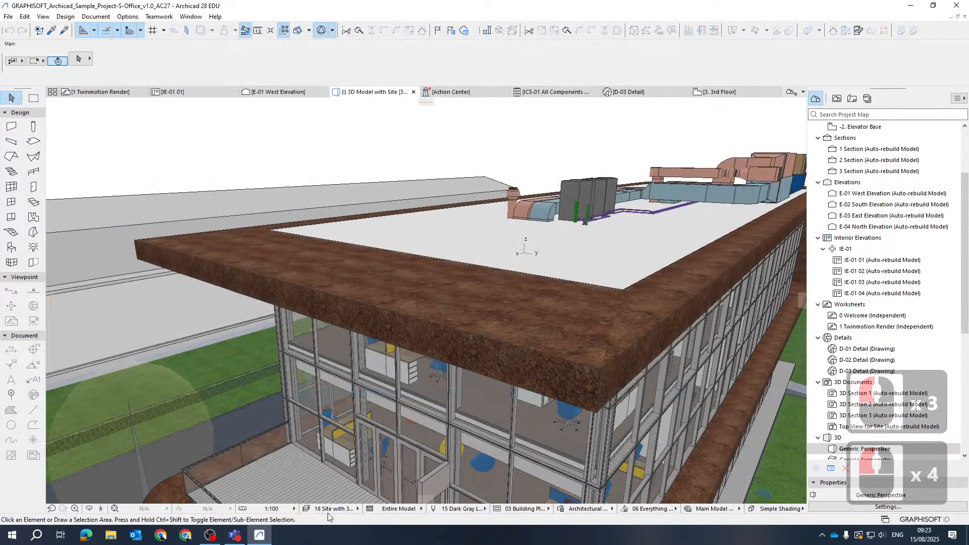
{"action": "key", "text": "Escape"}
{"action": "left_click", "coordinate": [354, 487]}
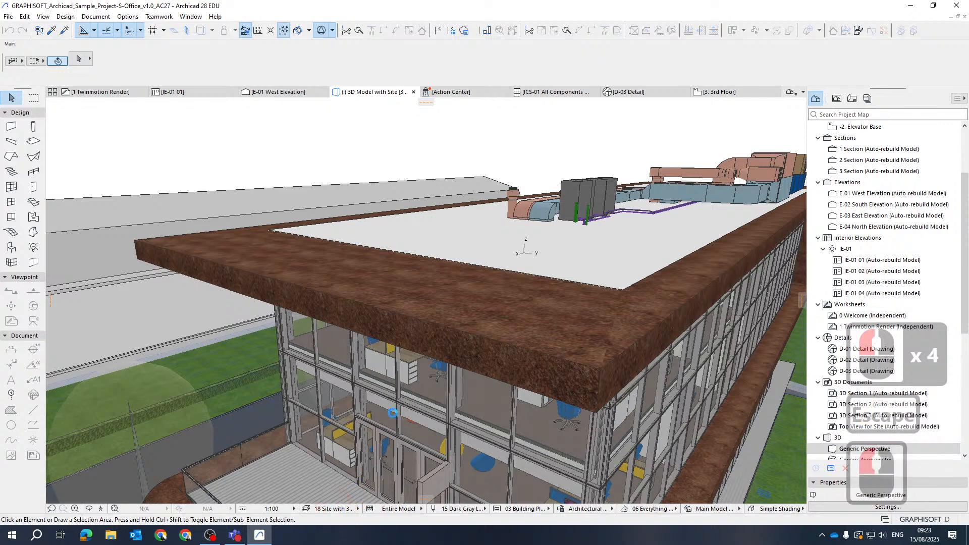
{"action": "key", "text": "Escape"}
Step: Examine the stacked floors of ducts and ventilation units in the MEP-only 3D model from several sides
{"action": "scroll", "coordinate": [494, 233], "scroll_direction": "down", "scroll_amount": 7}
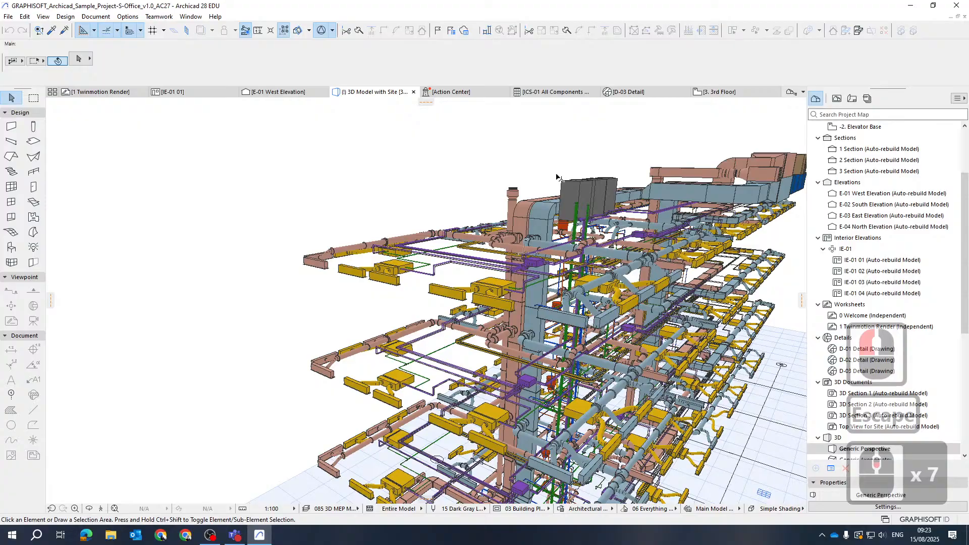
{"action": "scroll", "coordinate": [556, 177], "scroll_direction": "down", "scroll_amount": 6}
{"action": "middle_click_drag", "start_coordinate": [556, 177], "coordinate": [525, 198]}
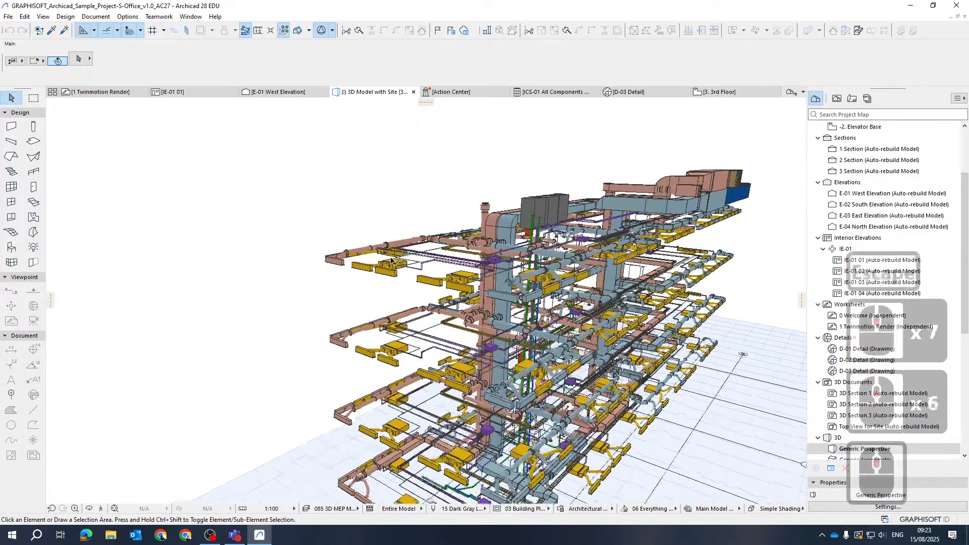
{"action": "scroll", "coordinate": [581, 323], "scroll_direction": "down", "scroll_amount": 7}
{"action": "scroll", "coordinate": [598, 368], "scroll_direction": "up", "scroll_amount": 8}
{"action": "scroll", "coordinate": [597, 367], "scroll_direction": "up", "scroll_amount": 5}
{"action": "middle_click_drag", "start_coordinate": [679, 386], "coordinate": [256, 357], "text": "shift"}
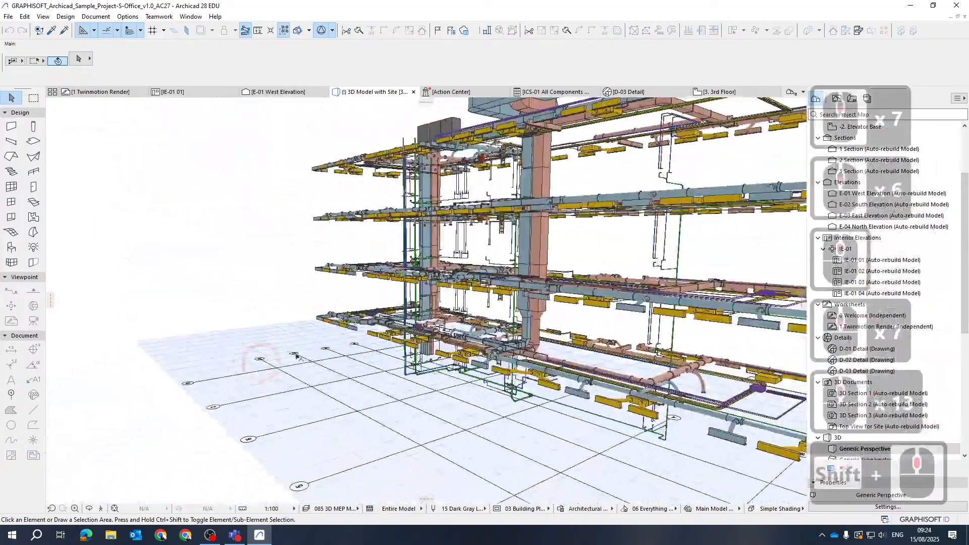
{"action": "middle_click_drag", "start_coordinate": [600, 342], "coordinate": [559, 302], "text": "shift"}
Step: Examine the water pipes, cable ladders and branch ducts around the building core at close range
{"action": "scroll", "coordinate": [263, 326], "scroll_direction": "up", "scroll_amount": 19}
{"action": "scroll", "coordinate": [308, 264], "scroll_direction": "down", "scroll_amount": 5}
{"action": "scroll", "coordinate": [308, 263], "scroll_direction": "down", "scroll_amount": 16}
{"action": "scroll", "coordinate": [558, 302], "scroll_direction": "down", "scroll_amount": 7}
{"action": "scroll", "coordinate": [515, 297], "scroll_direction": "up", "scroll_amount": 14}
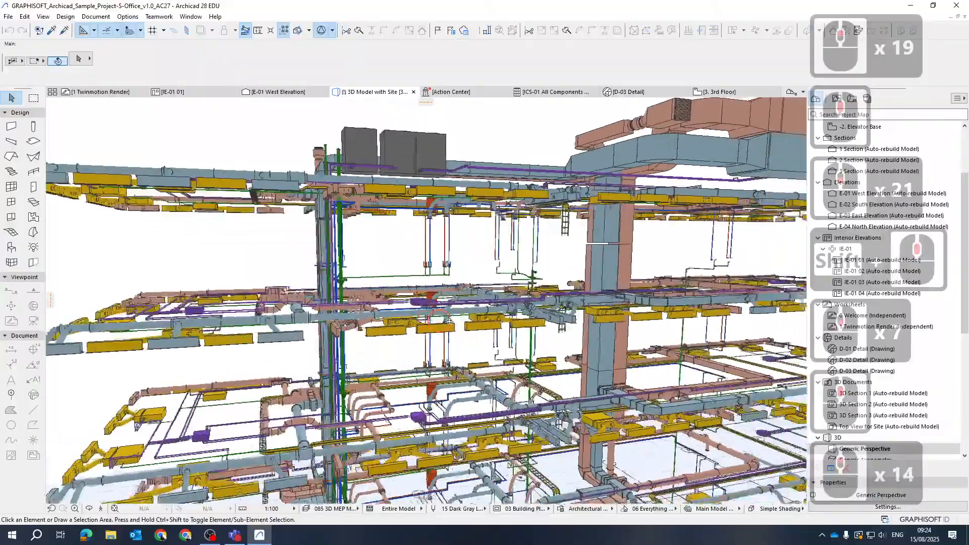
{"action": "scroll", "coordinate": [626, 320], "scroll_direction": "up", "scroll_amount": 20}
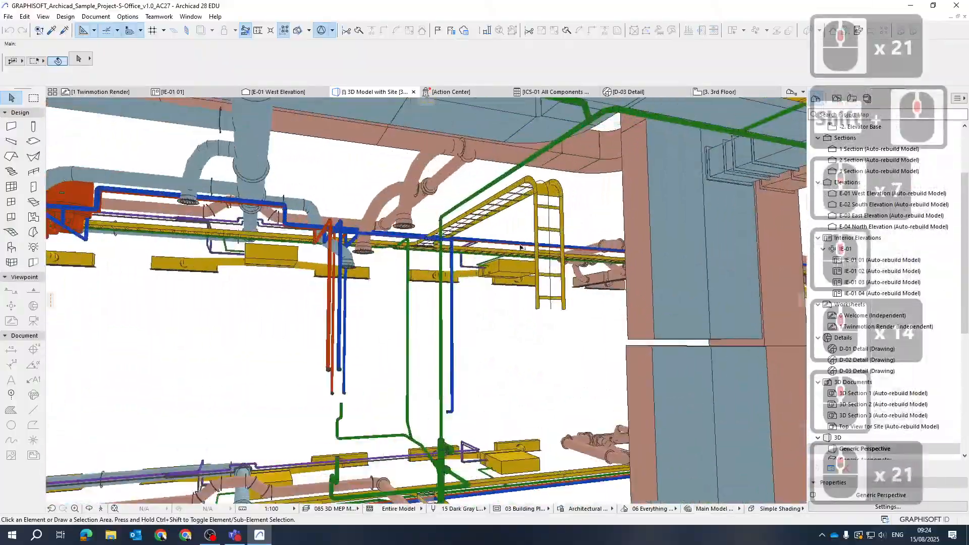
{"action": "scroll", "coordinate": [542, 232], "scroll_direction": "down", "scroll_amount": 5}
{"action": "middle_click_drag", "start_coordinate": [517, 183], "coordinate": [501, 252]}
{"action": "scroll", "coordinate": [411, 273], "scroll_direction": "down", "scroll_amount": 15}
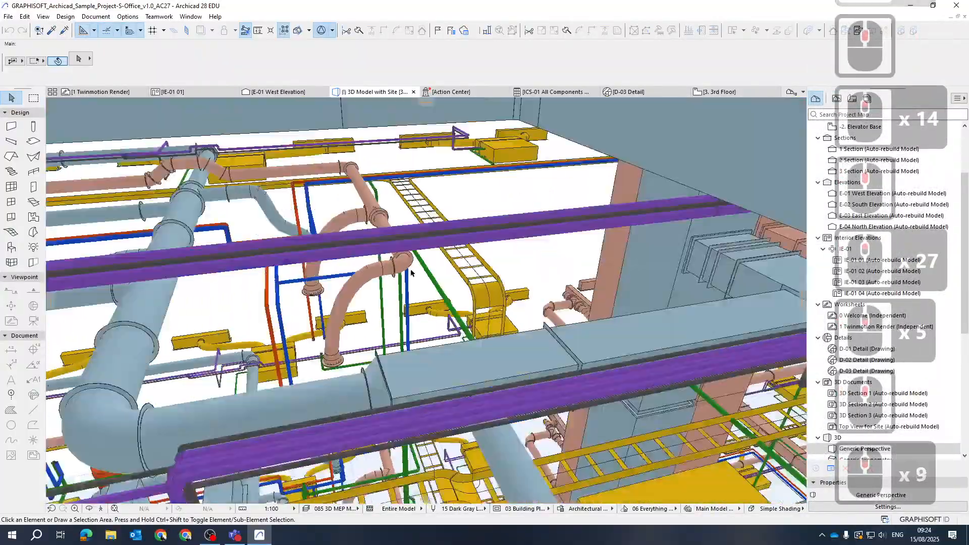
Step: Inspect the vertical ventilation shafts and select a straight riser duct segment on the 2nd Floor
{"action": "middle_click_drag", "start_coordinate": [432, 274], "coordinate": [637, 339], "text": "shift"}
{"action": "scroll", "coordinate": [637, 339], "scroll_direction": "up", "scroll_amount": 4}
{"action": "key", "text": "Escape"}
{"action": "scroll", "coordinate": [372, 478], "scroll_direction": "down", "scroll_amount": 12}
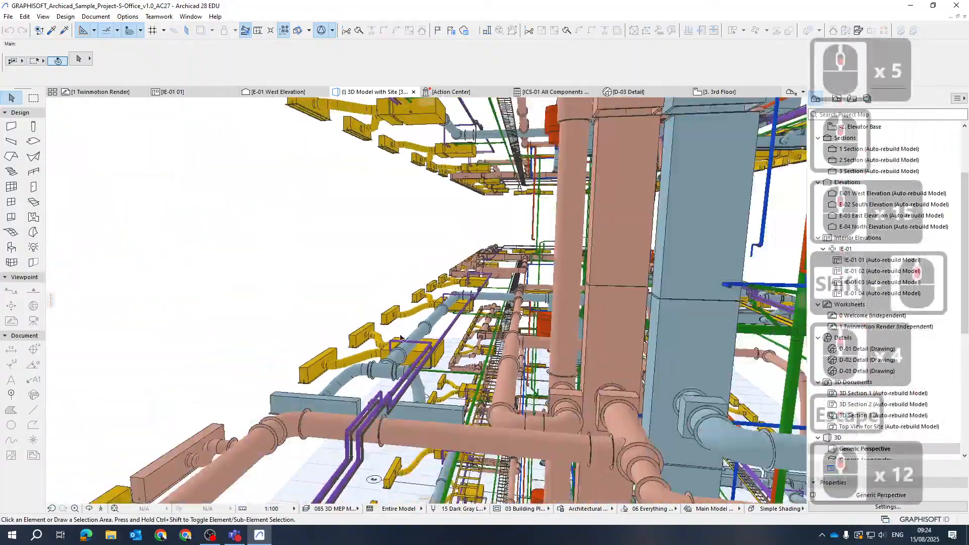
{"action": "middle_click_drag", "start_coordinate": [372, 478], "coordinate": [723, 328], "text": "shift"}
{"action": "scroll", "coordinate": [723, 328], "scroll_direction": "up", "scroll_amount": 5}
{"action": "left_click", "coordinate": [623, 284]}
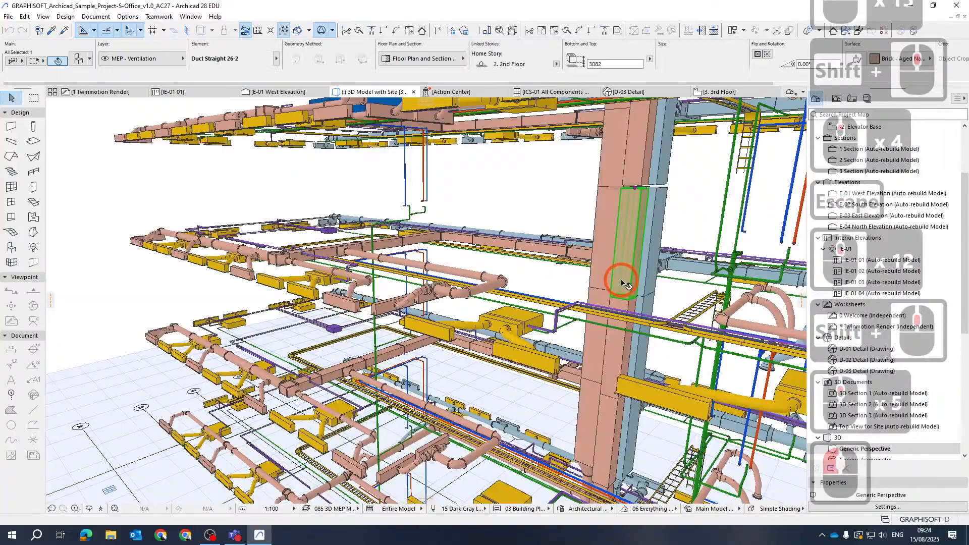
{"action": "scroll", "coordinate": [542, 411], "scroll_direction": "down", "scroll_amount": 5}
{"action": "middle_click_drag", "start_coordinate": [549, 290], "coordinate": [311, 235]}
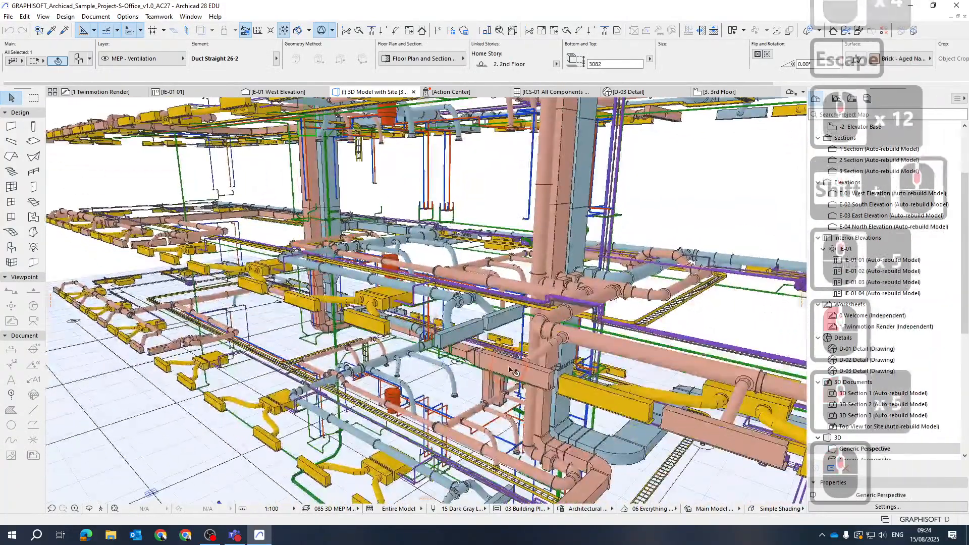
{"action": "scroll", "coordinate": [512, 371], "scroll_direction": "down", "scroll_amount": 16}
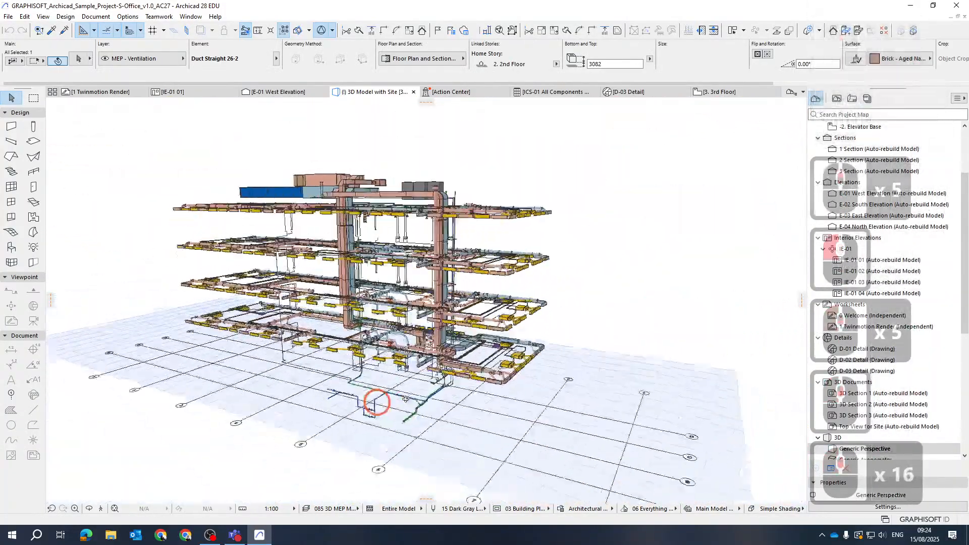
Step: Examine the drainage and water pipes running below the lowest floor of the MEP model
{"action": "middle_click_drag", "start_coordinate": [406, 399], "coordinate": [515, 389], "text": "shift"}
{"action": "scroll", "coordinate": [515, 389], "scroll_direction": "up", "scroll_amount": 11}
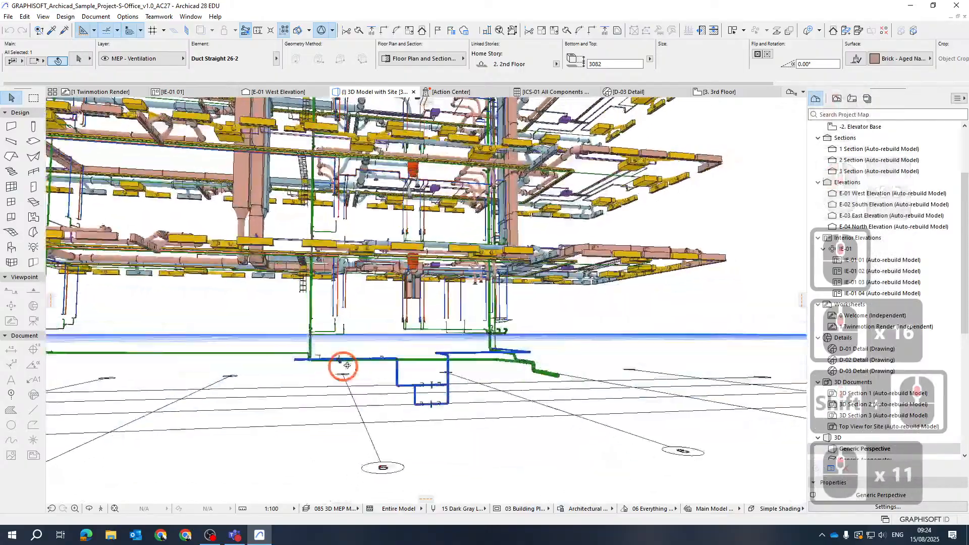
{"action": "middle_click_drag", "start_coordinate": [347, 365], "coordinate": [474, 194], "text": "shift"}
{"action": "scroll", "coordinate": [244, 413], "scroll_direction": "down", "scroll_amount": 6}
{"action": "scroll", "coordinate": [419, 312], "scroll_direction": "down", "scroll_amount": 6}
{"action": "scroll", "coordinate": [473, 195], "scroll_direction": "up", "scroll_amount": 5}
Step: Examine the rooftop equipment, from the grey outdoor units to the air handling ducts and their pipe connections
{"action": "middle_click_drag", "start_coordinate": [629, 289], "coordinate": [375, 301], "text": "shift"}
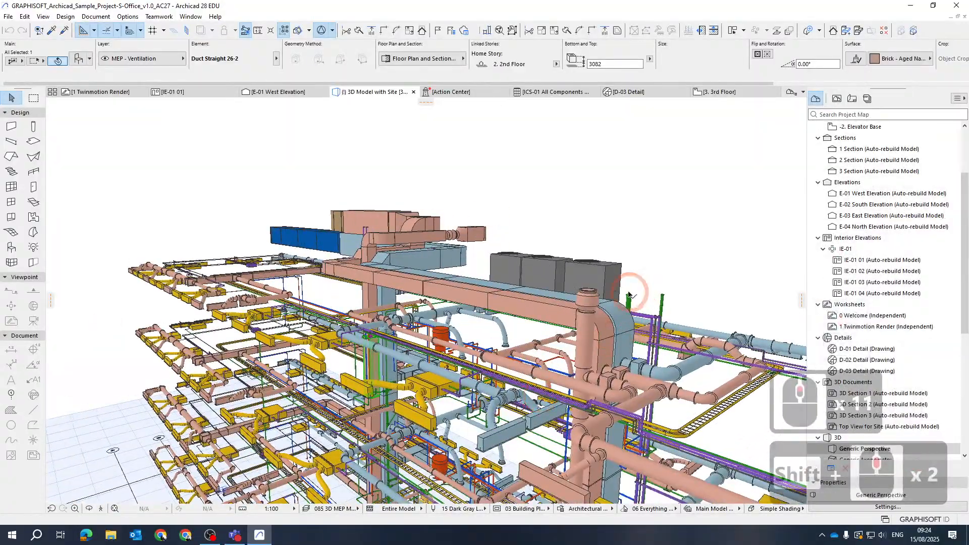
{"action": "scroll", "coordinate": [608, 291], "scroll_direction": "up", "scroll_amount": 10}
{"action": "middle_click_drag", "start_coordinate": [596, 319], "coordinate": [526, 313], "text": "shift"}
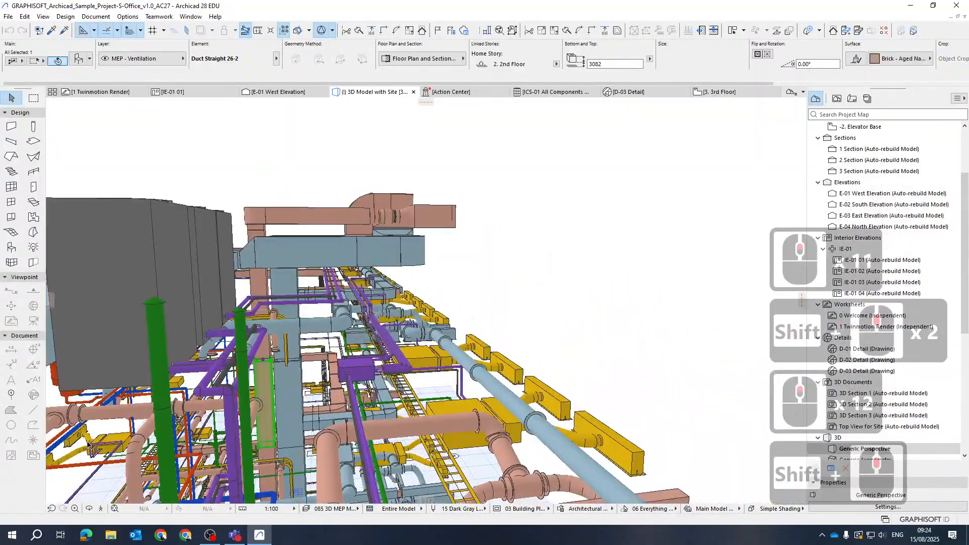
{"action": "scroll", "coordinate": [271, 287], "scroll_direction": "down", "scroll_amount": 9}
{"action": "scroll", "coordinate": [593, 362], "scroll_direction": "up", "scroll_amount": 12}
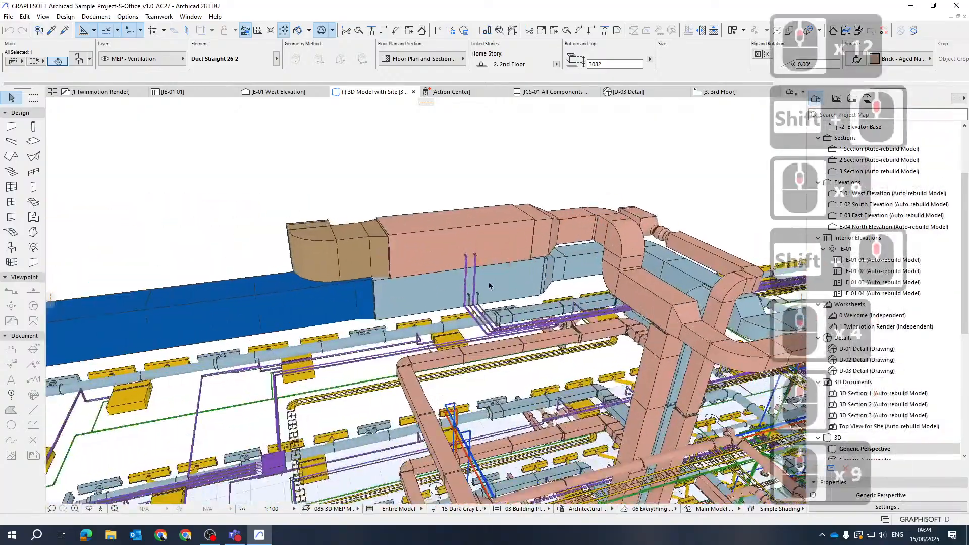
{"action": "middle_click_drag", "start_coordinate": [489, 286], "coordinate": [657, 300], "text": "shift"}
{"action": "scroll", "coordinate": [658, 300], "scroll_direction": "up", "scroll_amount": 5}
{"action": "scroll", "coordinate": [400, 223], "scroll_direction": "down", "scroll_amount": 5}
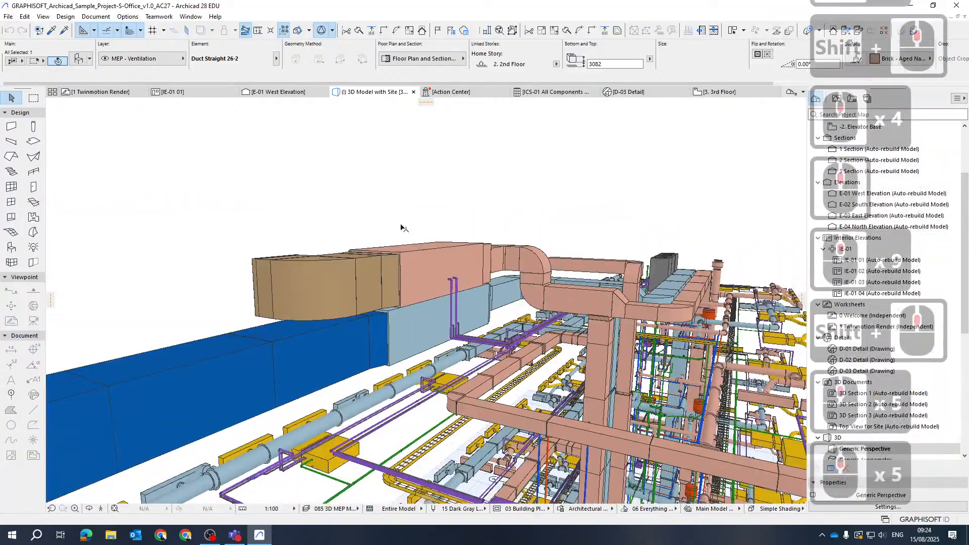
Step: Select the split system air handler on the roof and inspect its duct and pipe connections from all sides
{"action": "left_click", "coordinate": [428, 258]}
{"action": "middle_click_drag", "start_coordinate": [429, 258], "coordinate": [614, 256], "text": "shift"}
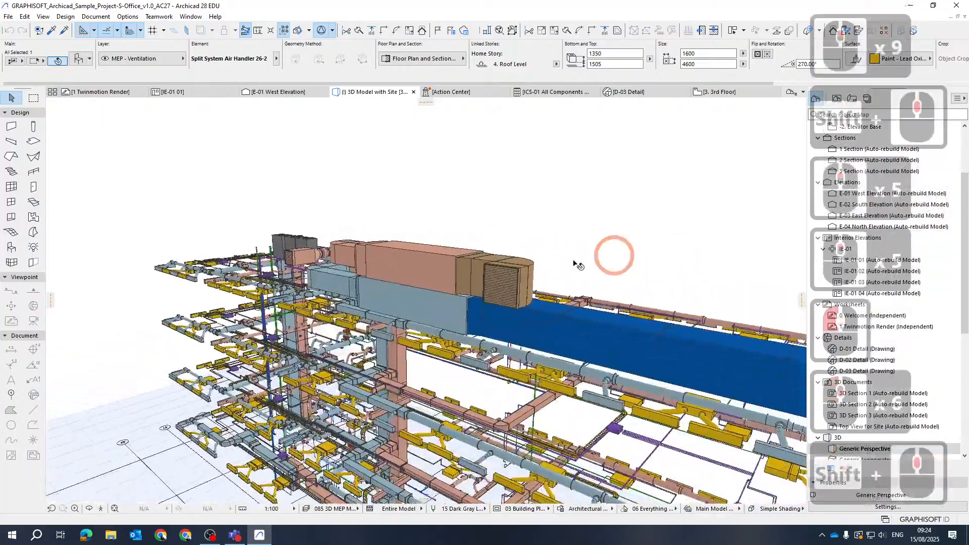
{"action": "scroll", "coordinate": [444, 291], "scroll_direction": "up", "scroll_amount": 3}
{"action": "scroll", "coordinate": [434, 316], "scroll_direction": "down", "scroll_amount": 5}
{"action": "middle_click_drag", "start_coordinate": [433, 318], "coordinate": [509, 361], "text": "shift"}
{"action": "scroll", "coordinate": [483, 290], "scroll_direction": "up", "scroll_amount": 6}
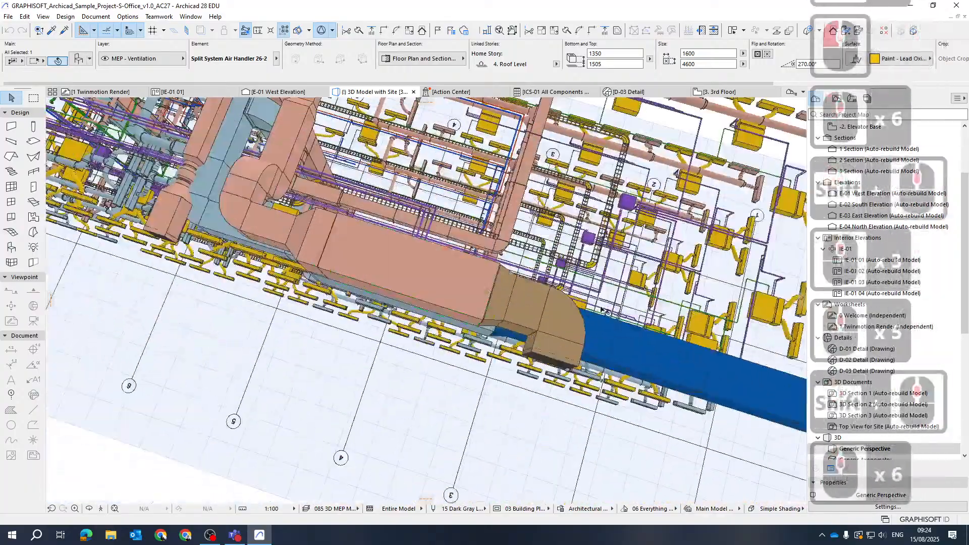
{"action": "middle_click_drag", "start_coordinate": [477, 289], "coordinate": [353, 253], "text": "shift"}
{"action": "scroll", "coordinate": [383, 277], "scroll_direction": "up", "scroll_amount": 9}
{"action": "scroll", "coordinate": [547, 285], "scroll_direction": "down", "scroll_amount": 7}
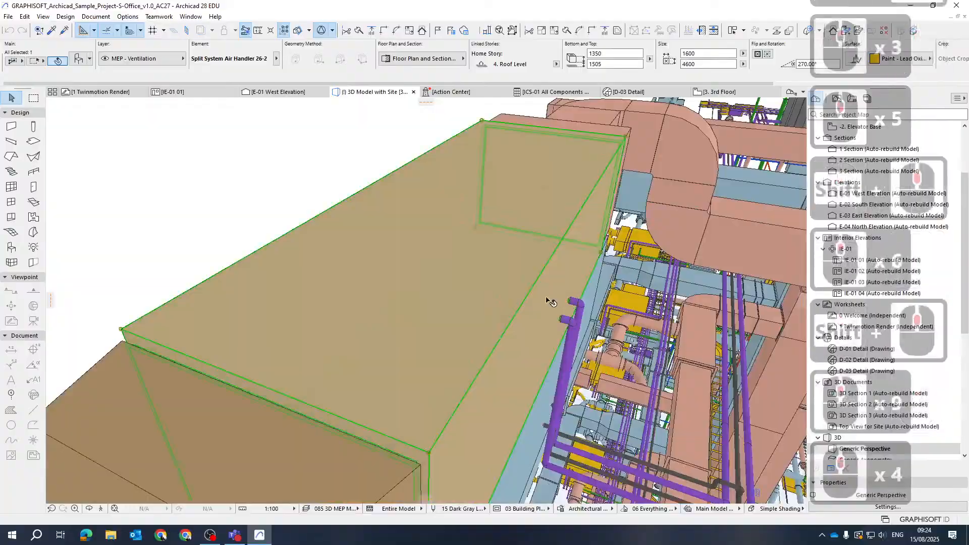
{"action": "middle_click_drag", "start_coordinate": [547, 286], "coordinate": [480, 310], "text": "shift"}
{"action": "scroll", "coordinate": [429, 378], "scroll_direction": "up", "scroll_amount": 5}
{"action": "scroll", "coordinate": [432, 380], "scroll_direction": "down", "scroll_amount": 20}
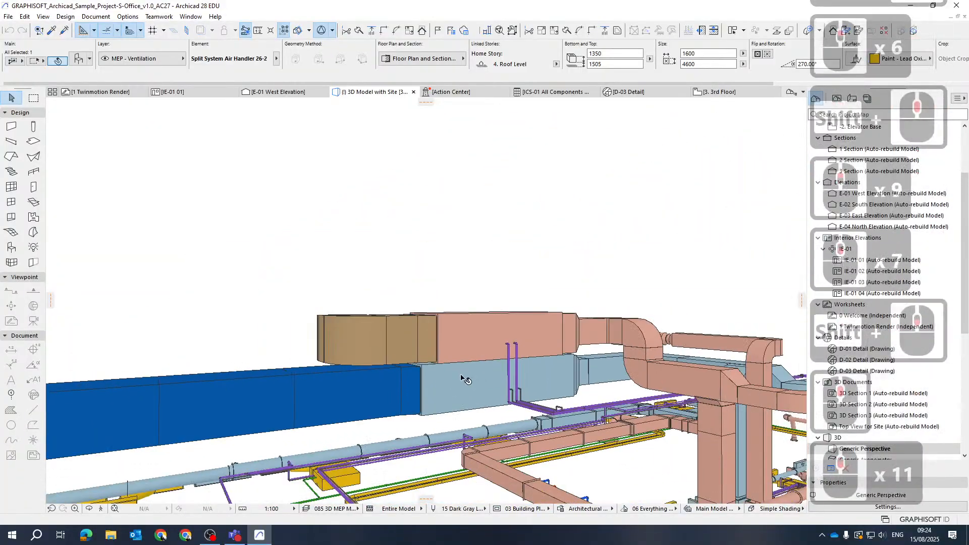
{"action": "middle_click_drag", "start_coordinate": [434, 376], "coordinate": [456, 351], "text": "shift"}
{"action": "scroll", "coordinate": [451, 350], "scroll_direction": "down", "scroll_amount": 6}
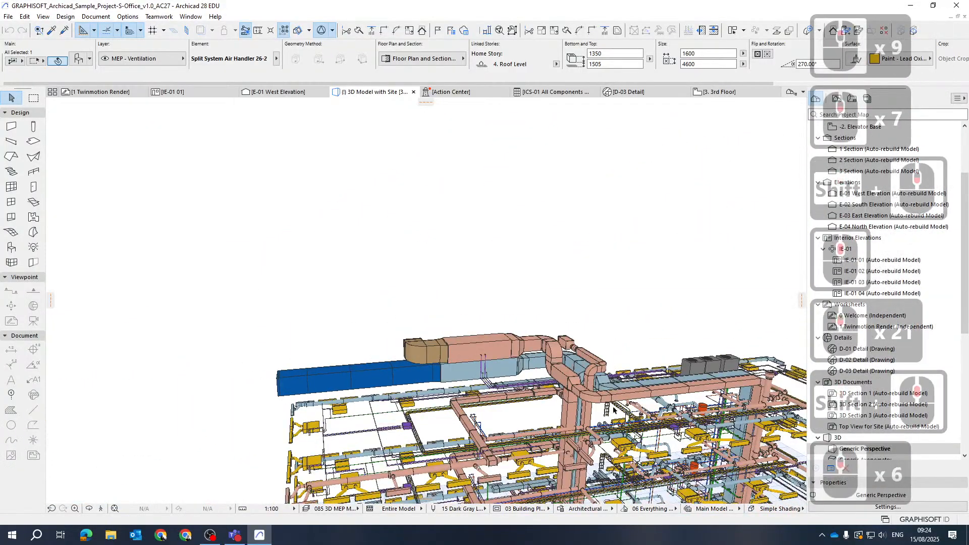
Step: Clear the air handler selection and view the complete MEP model across all floors
{"action": "middle_click_drag", "start_coordinate": [651, 425], "coordinate": [447, 260]}
{"action": "scroll", "coordinate": [539, 357], "scroll_direction": "down", "scroll_amount": 5}
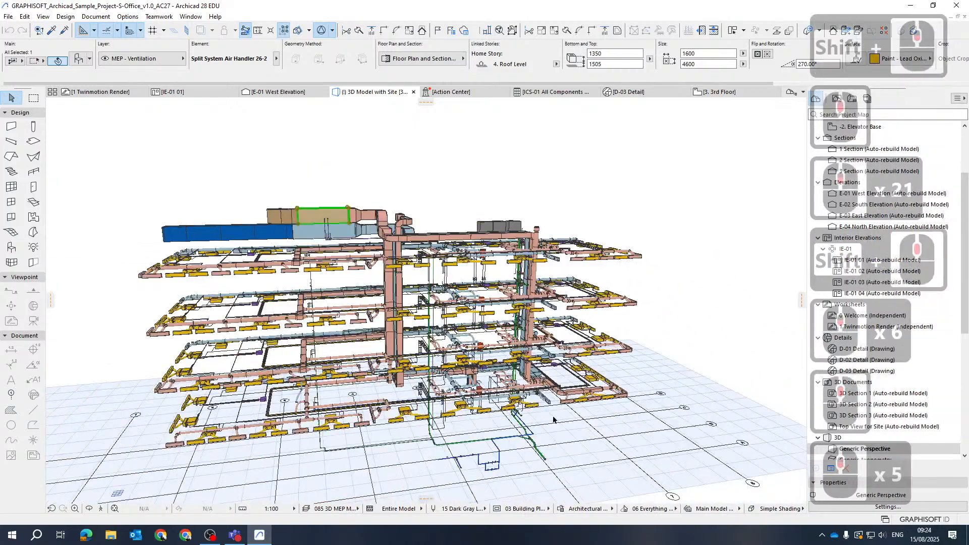
{"action": "left_click", "coordinate": [638, 183]}
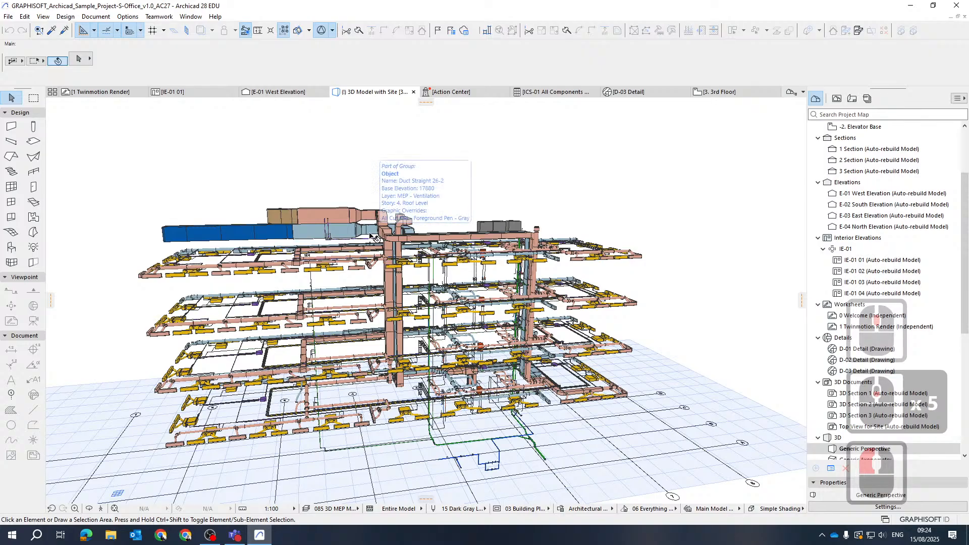
{"action": "scroll", "coordinate": [373, 237], "scroll_direction": "up", "scroll_amount": 6}
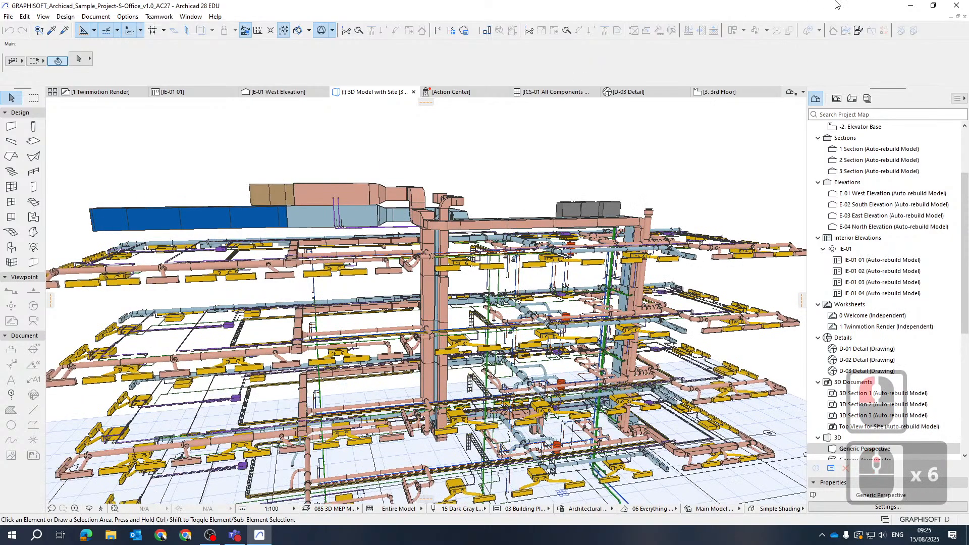